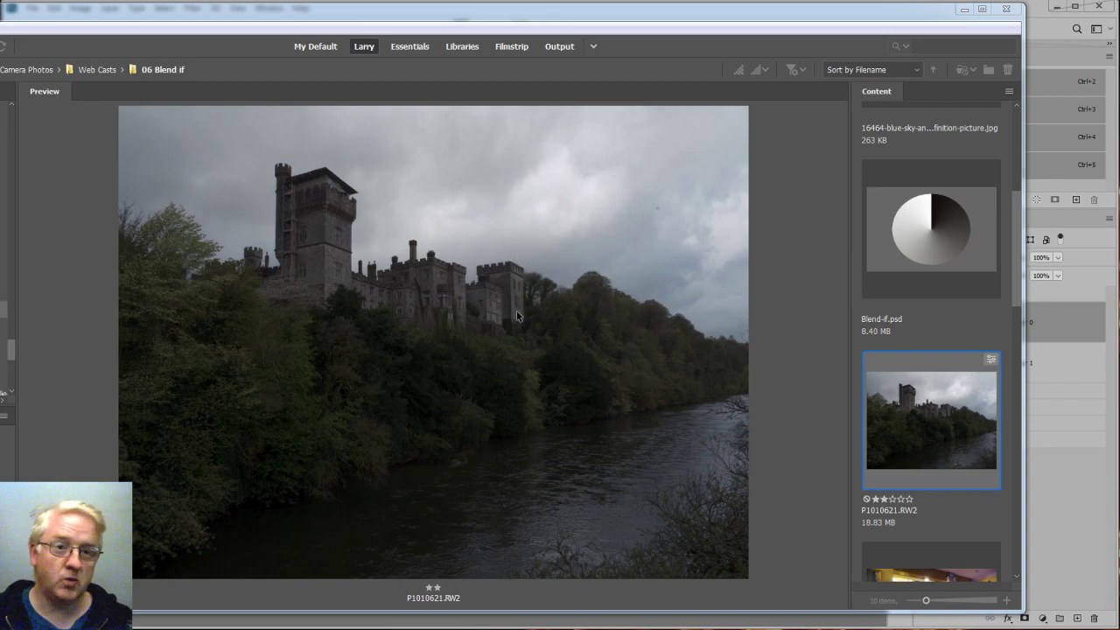
- Preview the five bar exposures P1018019.RW2 through P1018023.RW2 together
left_click(910, 539)
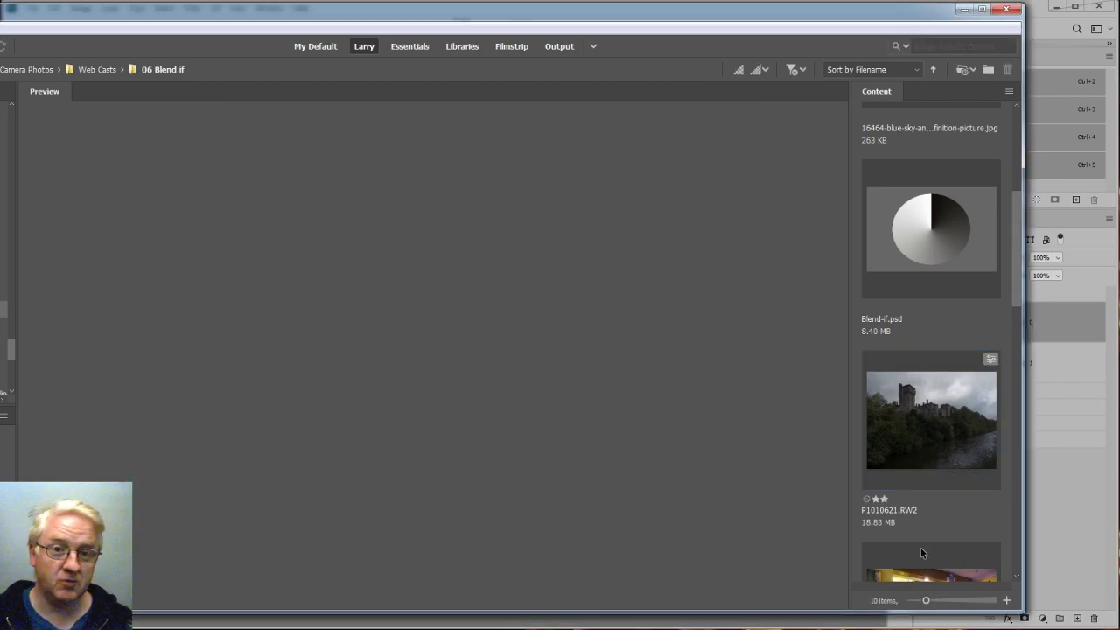
left_click(920, 548)
scroll(920, 548, "down", 5)
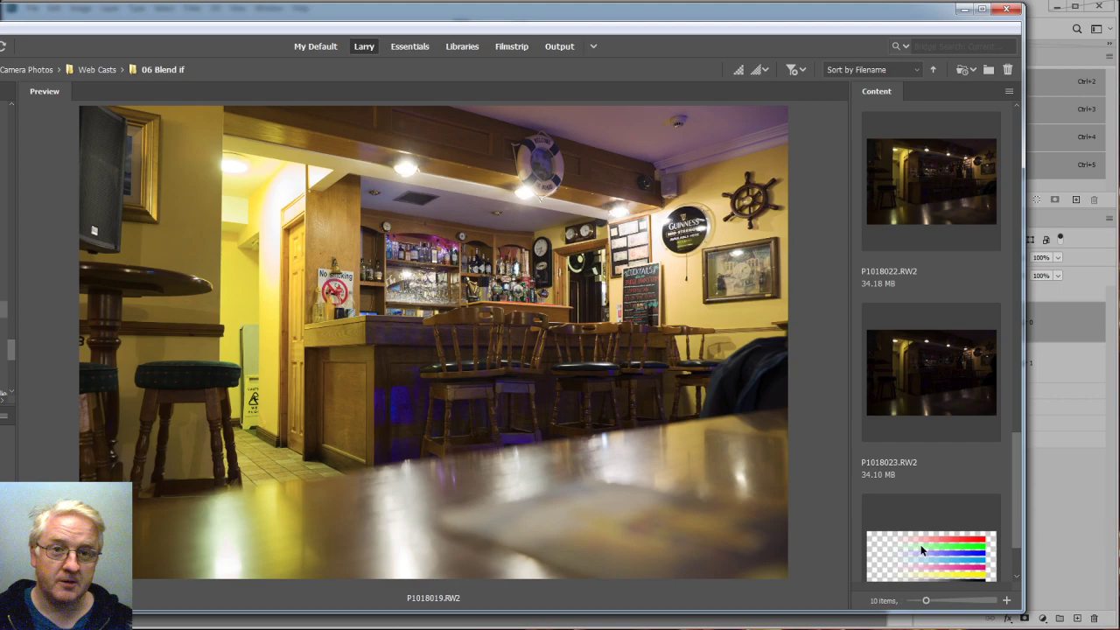
left_click(937, 420, "shift")
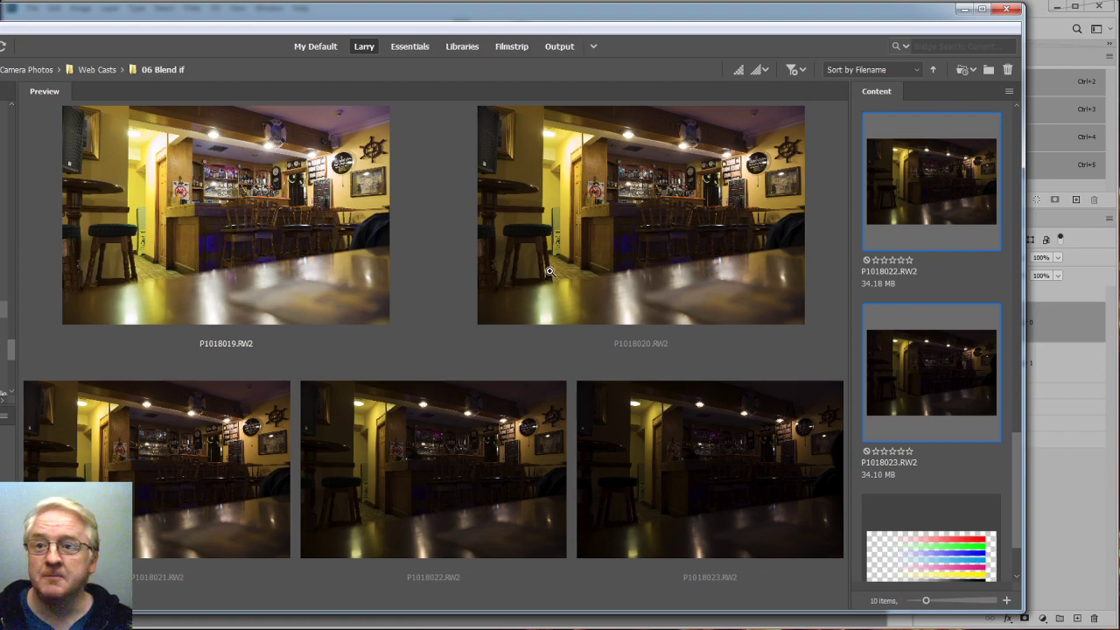
- Compare the individual previews of the darkest bar exposure, P1018023.RW2, and the brightest, P1018019.RW2
left_click(971, 373)
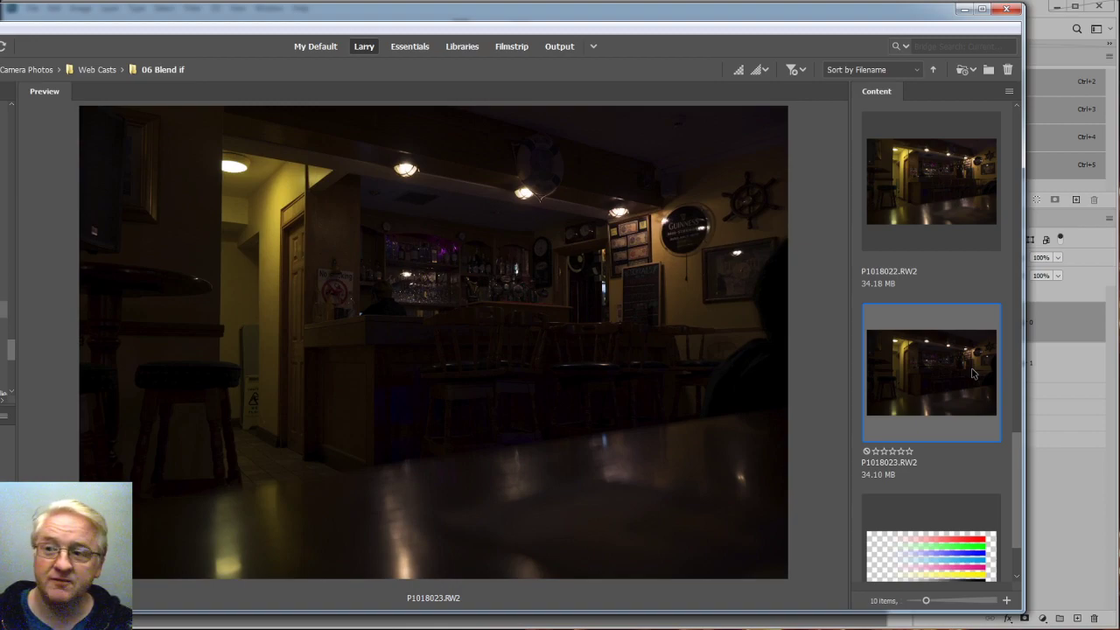
scroll(971, 373, "up", 6)
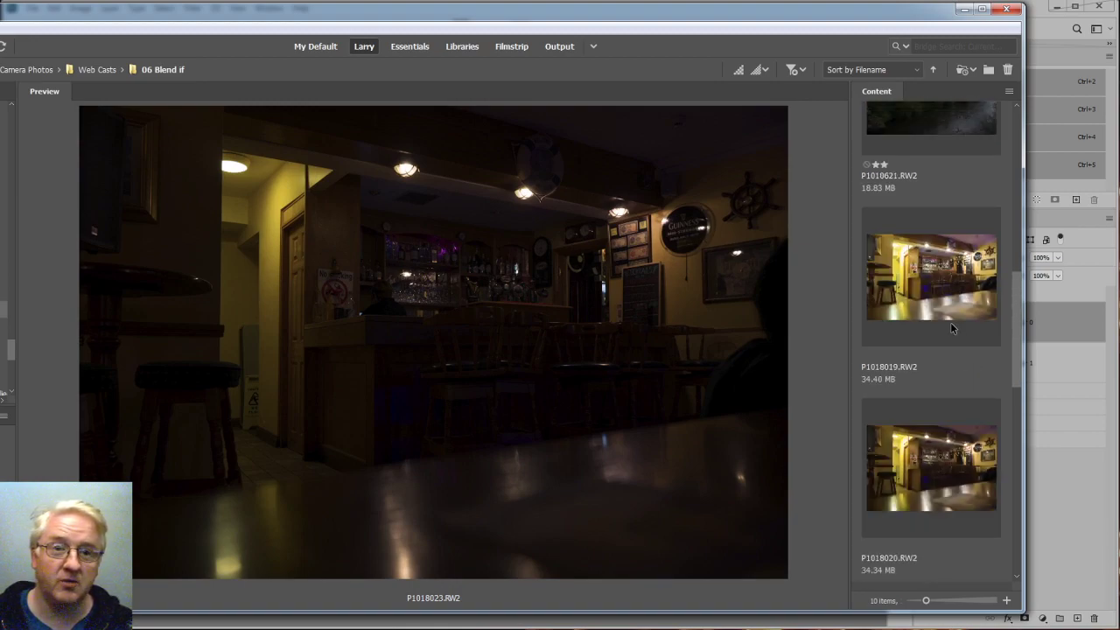
left_click(952, 328)
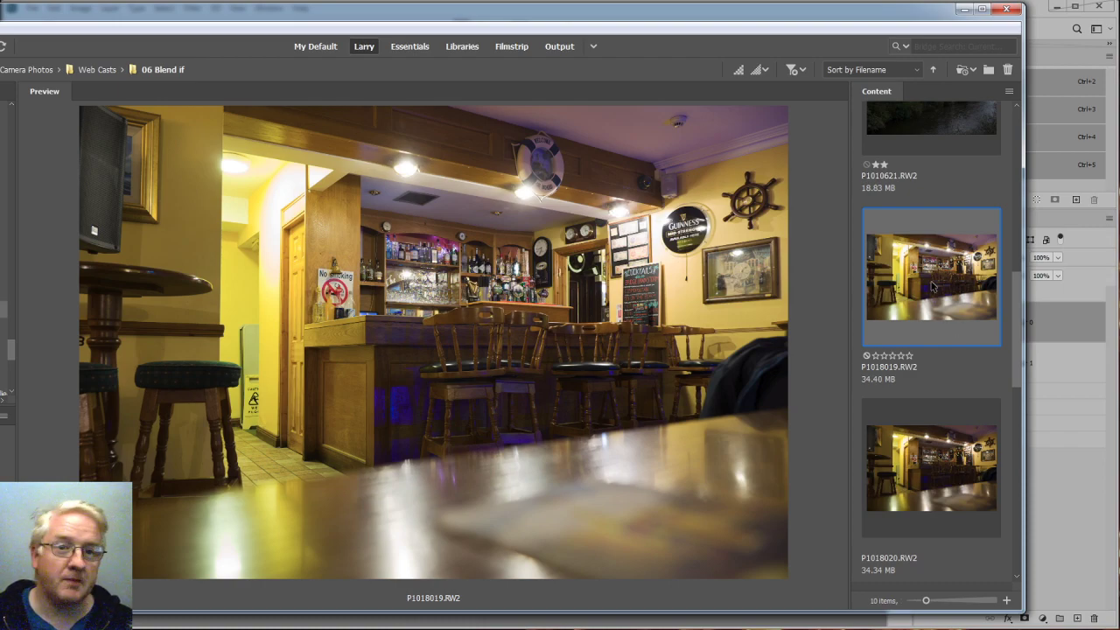
scroll(932, 285, "down", 5)
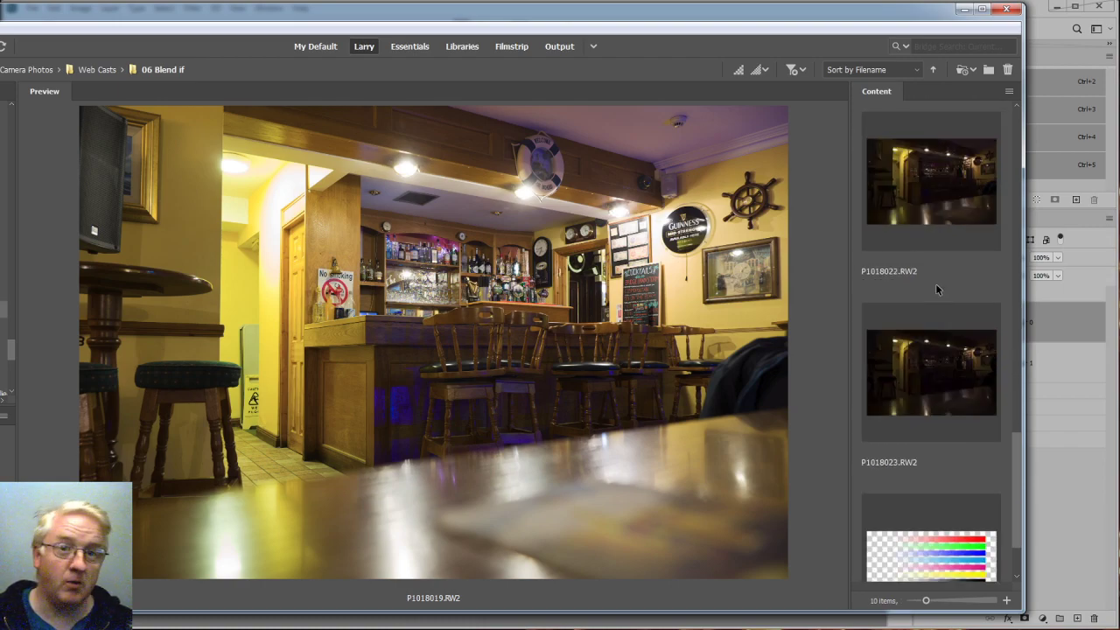
left_click(929, 362)
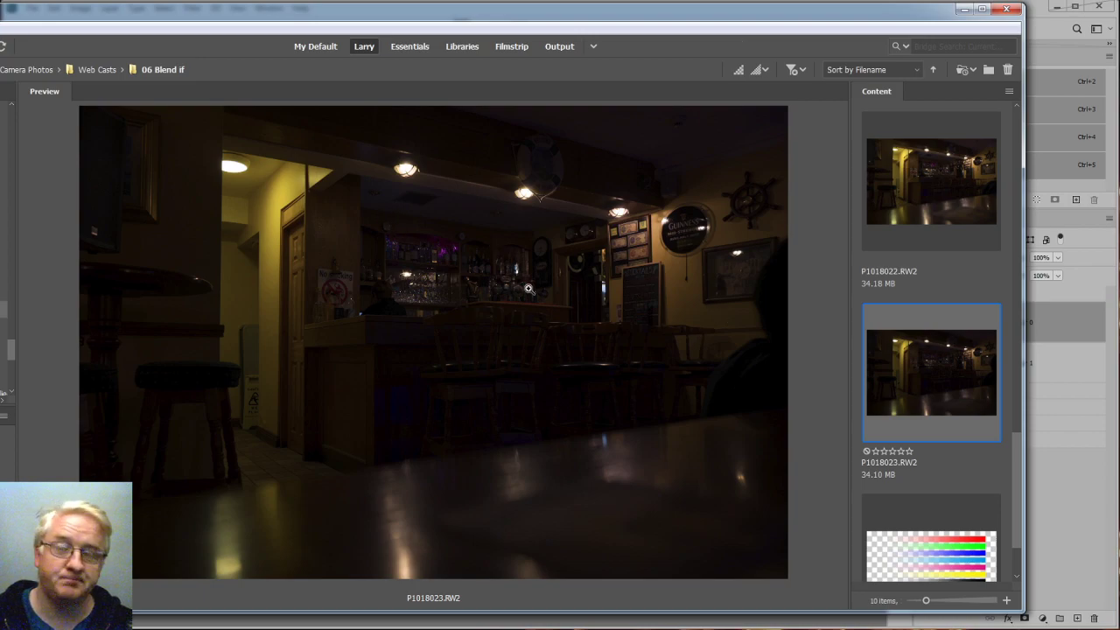
scroll(914, 293, "up", 5)
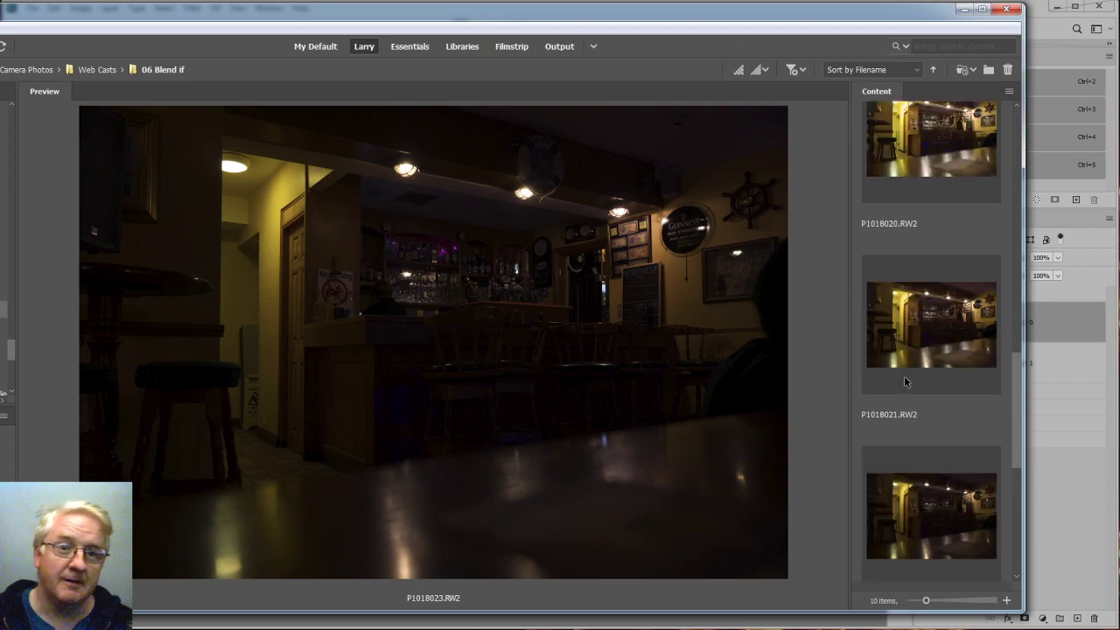
left_click(914, 293)
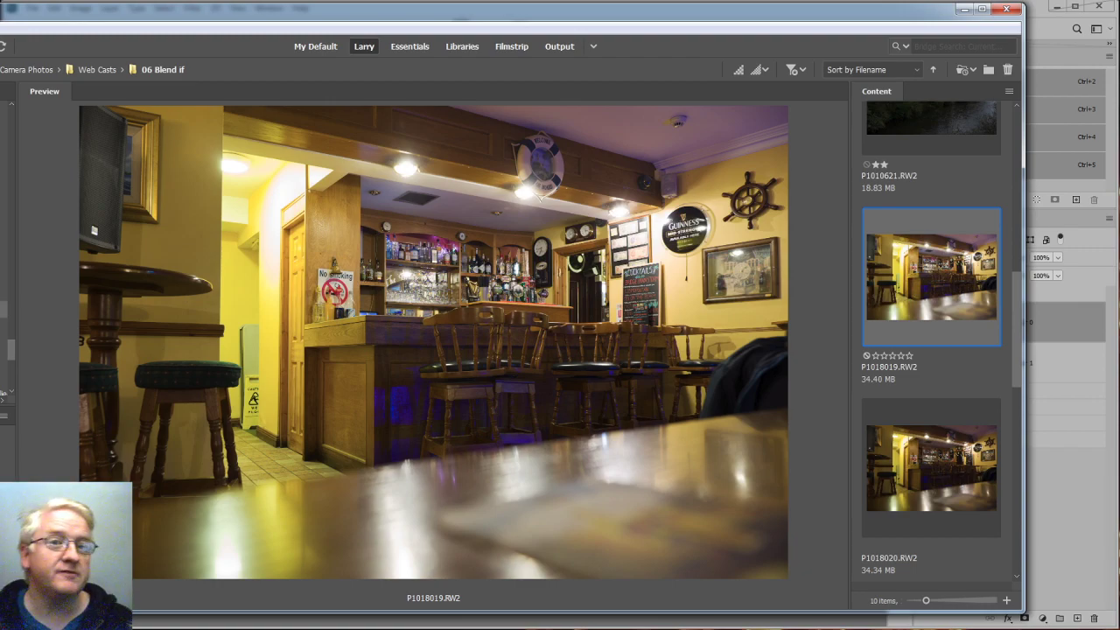
- Preview the castle photo P1010621.RW2 and the gradient file Blend-if.psd
scroll(909, 330, "up", 3)
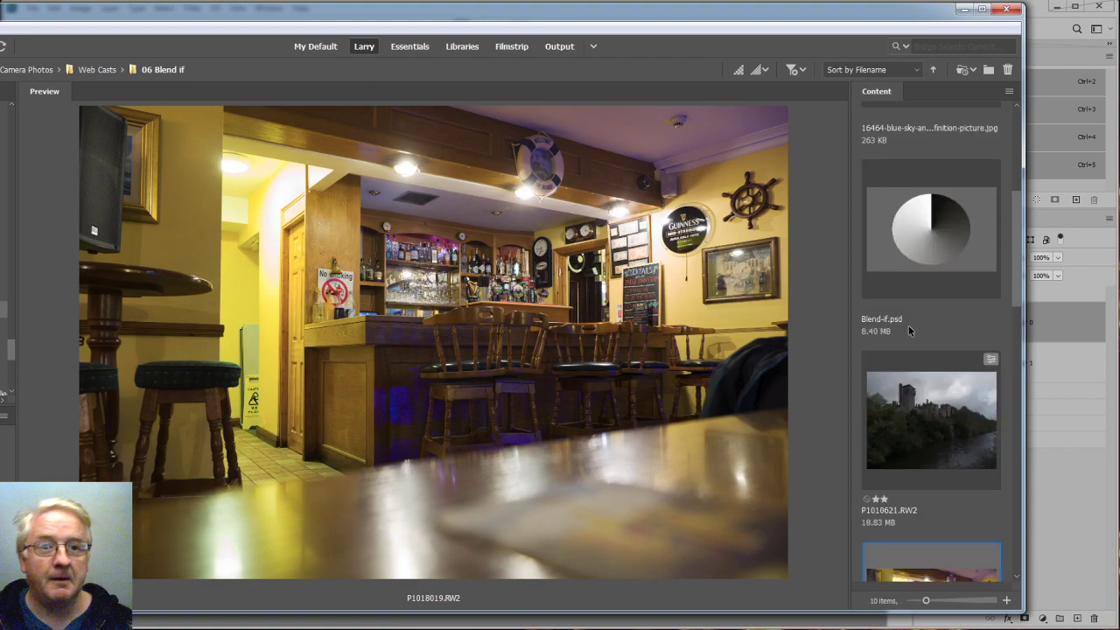
left_click(925, 418)
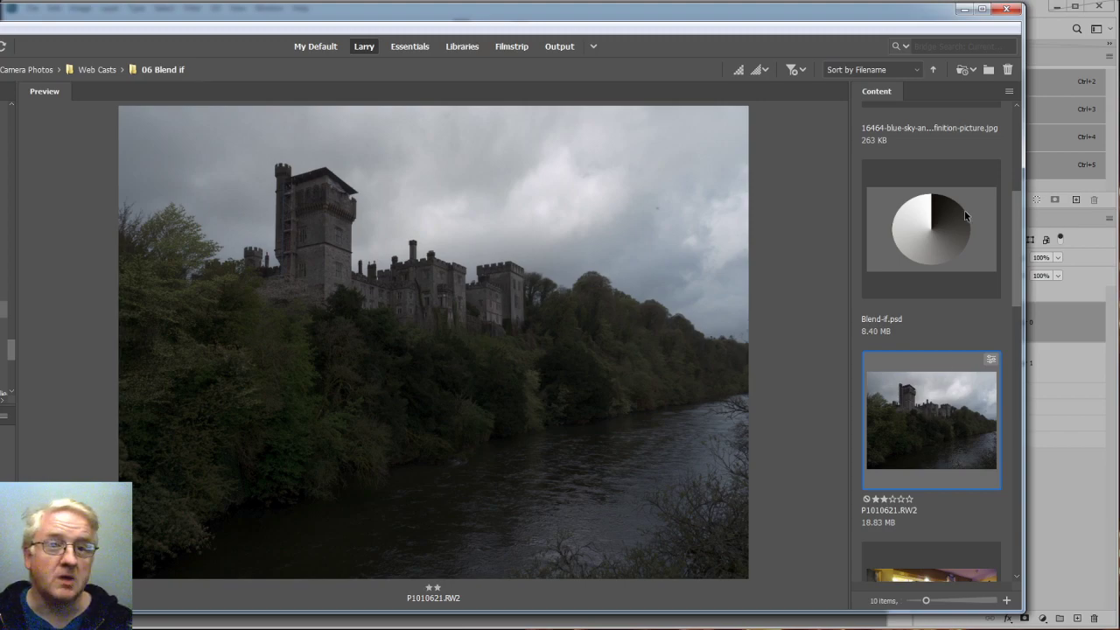
left_click(940, 225)
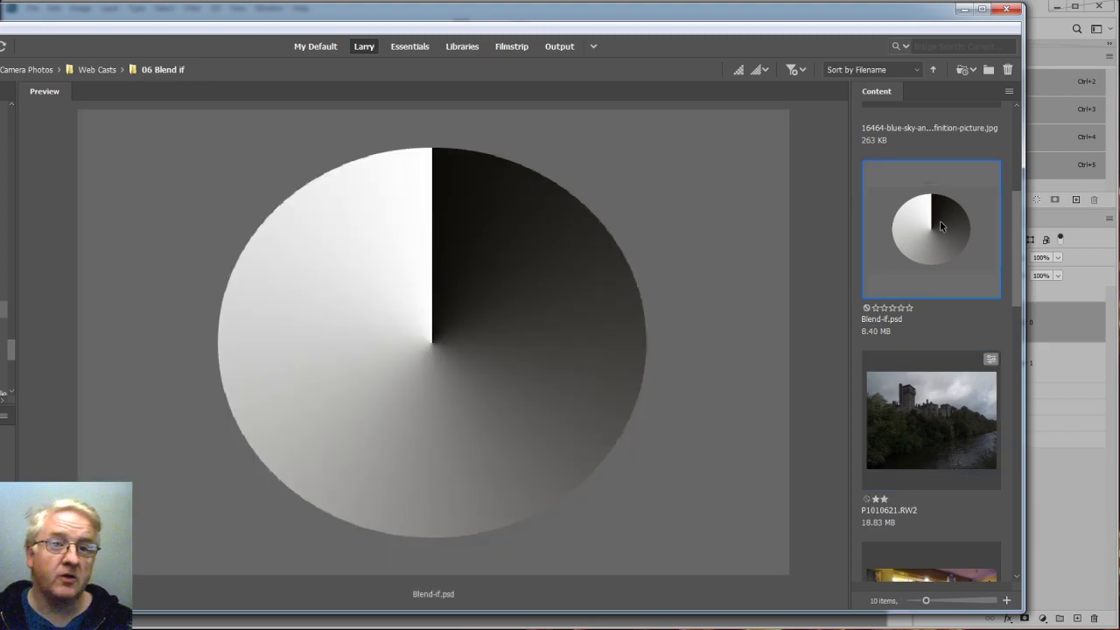
- Switch to Photoshop, dock the floating Blend-if.psd document as a tab and collapse the Actions panel
left_click(1079, 557)
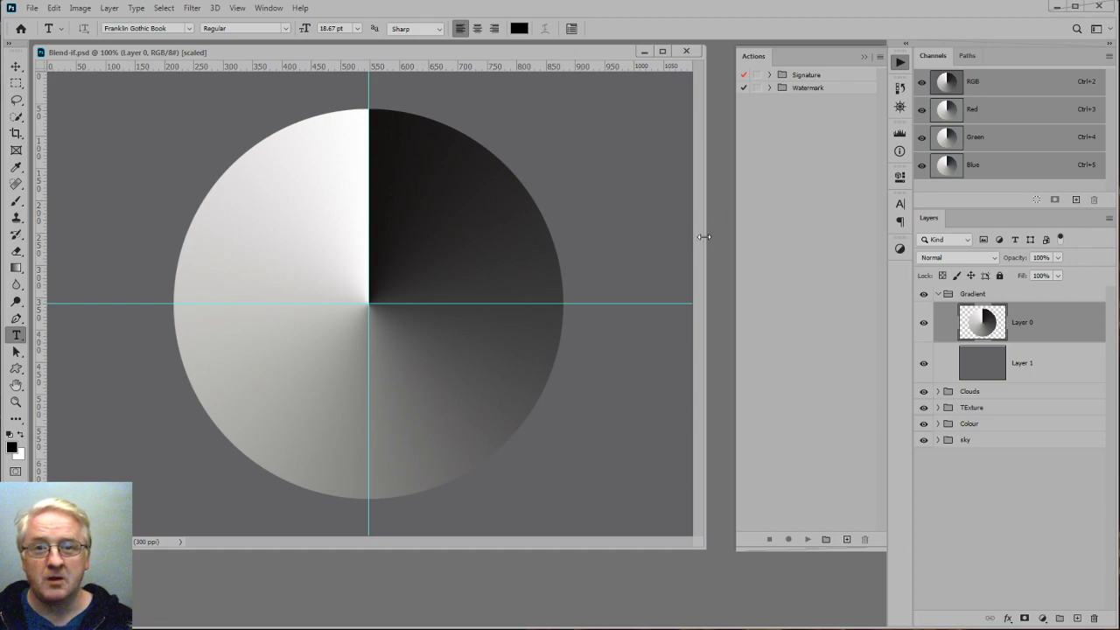
left_click_drag(704, 236, 649, 235)
left_click_drag(503, 55, 647, 45)
left_click(899, 61)
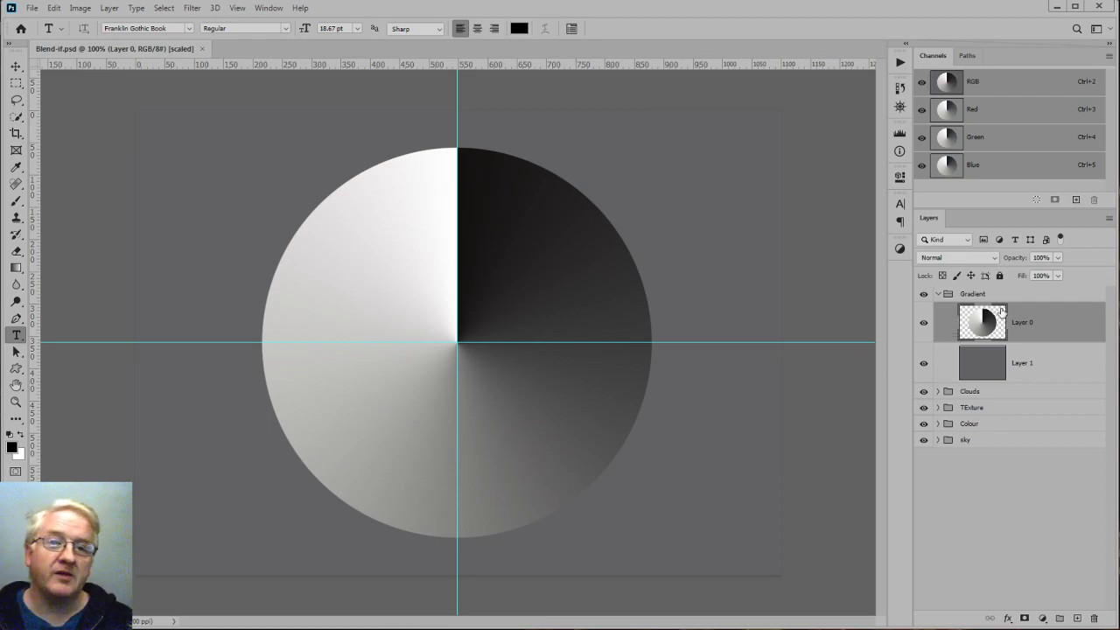
- Hide and show Layer 0 to compare the gradient circle with the gray layer beneath
left_click(923, 324)
left_click(921, 324)
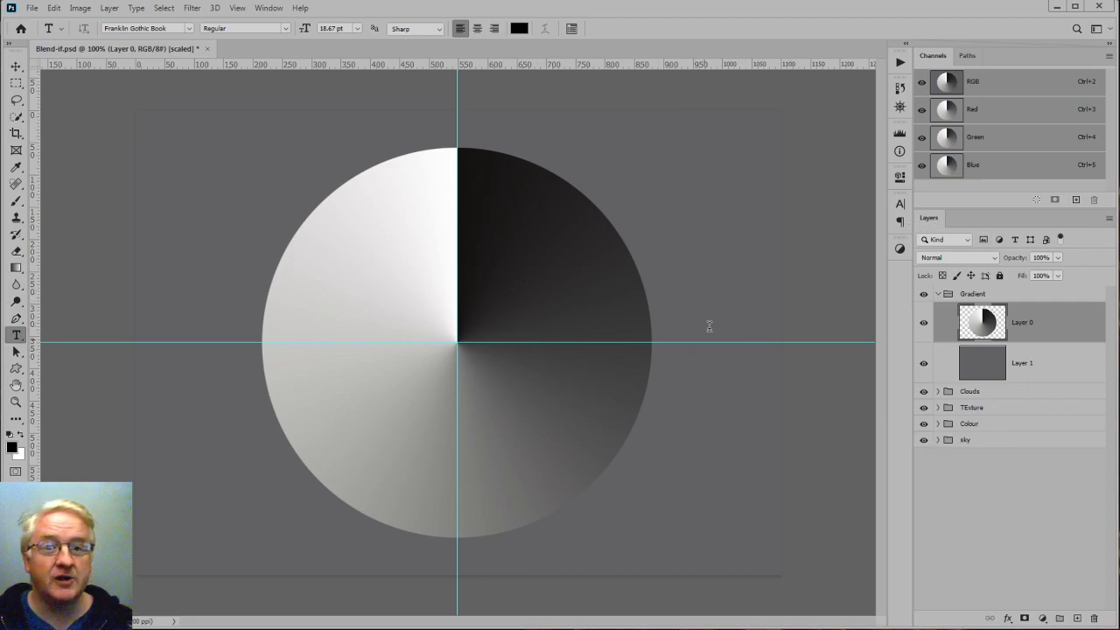
left_click(268, 7)
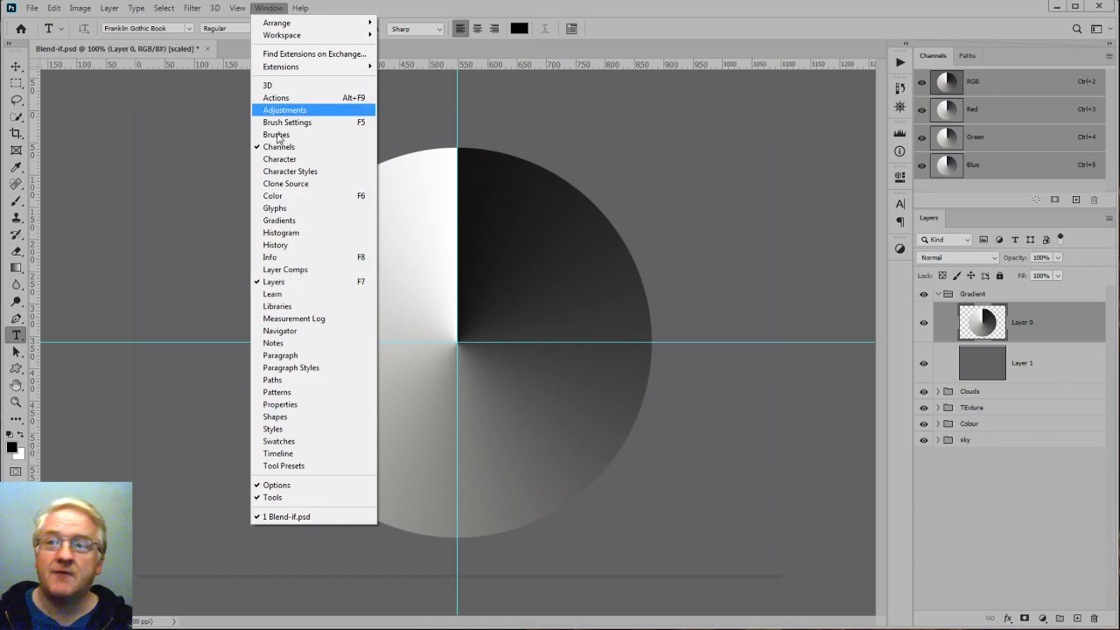
mouse_move(248, 12)
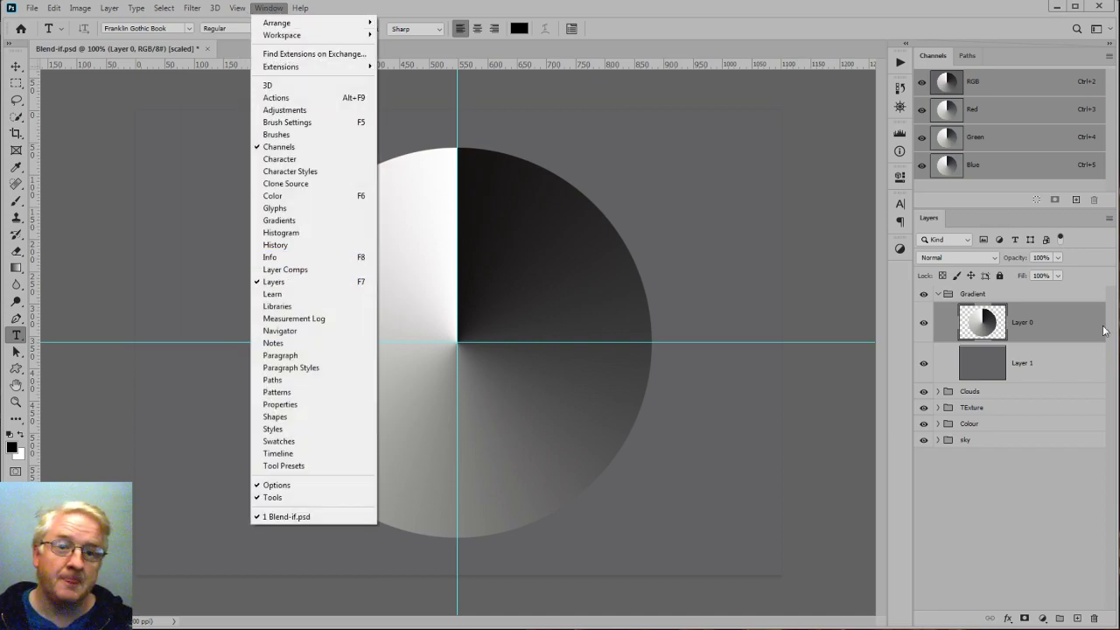
left_click(1041, 319)
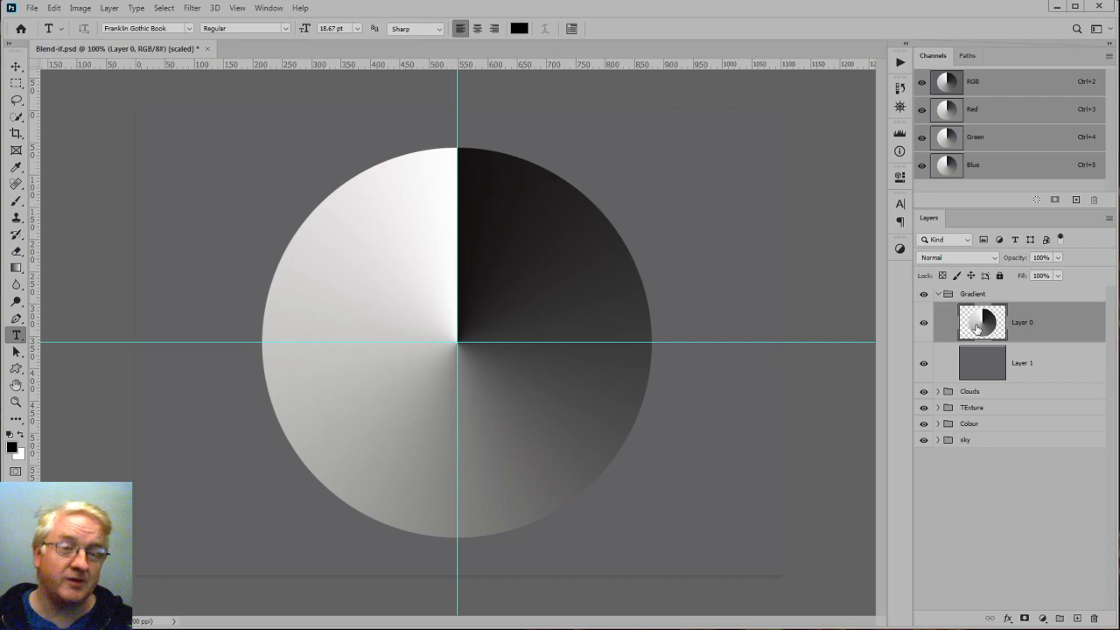
- Open the Blending Options for Layer 0 and move the dialog clear of the gradient circle
double_click(1060, 321)
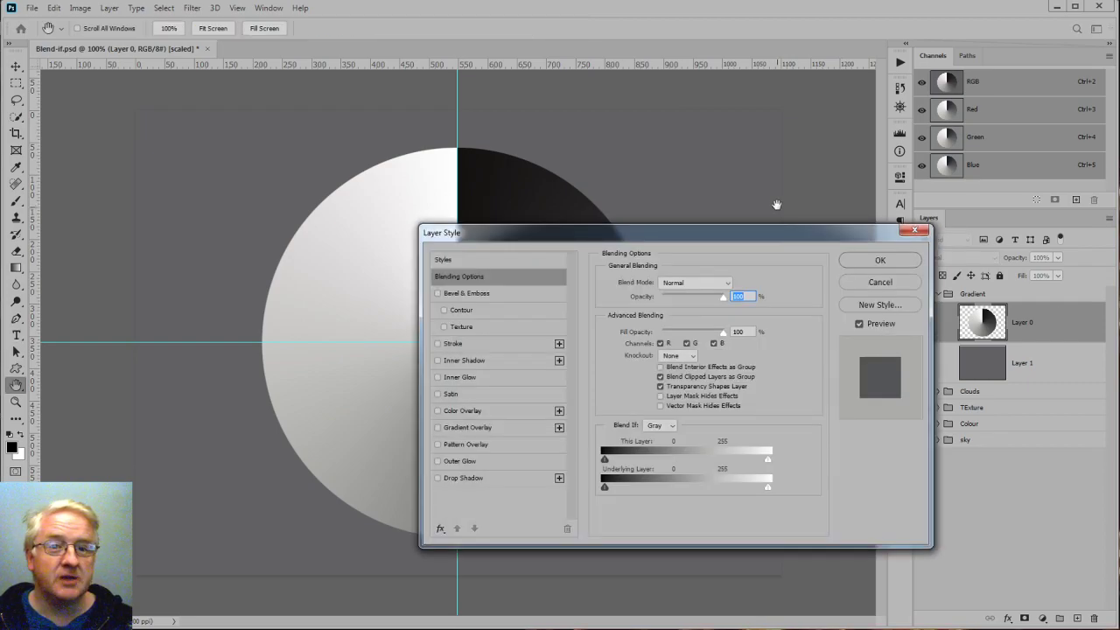
left_click_drag(773, 237, 824, 284)
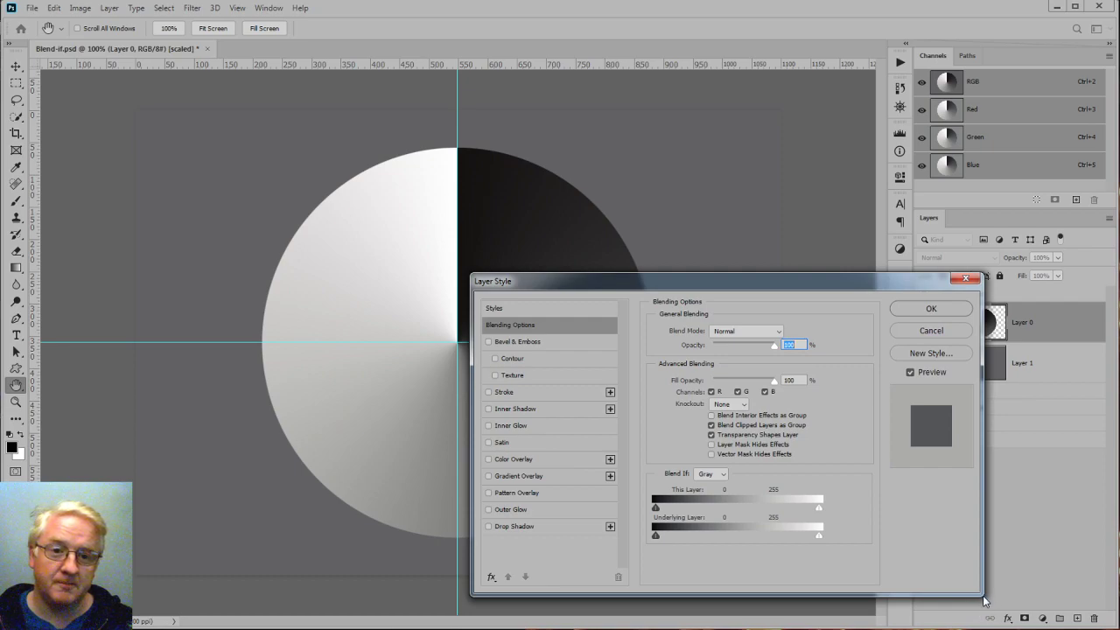
left_click_drag(800, 287, 1056, 0)
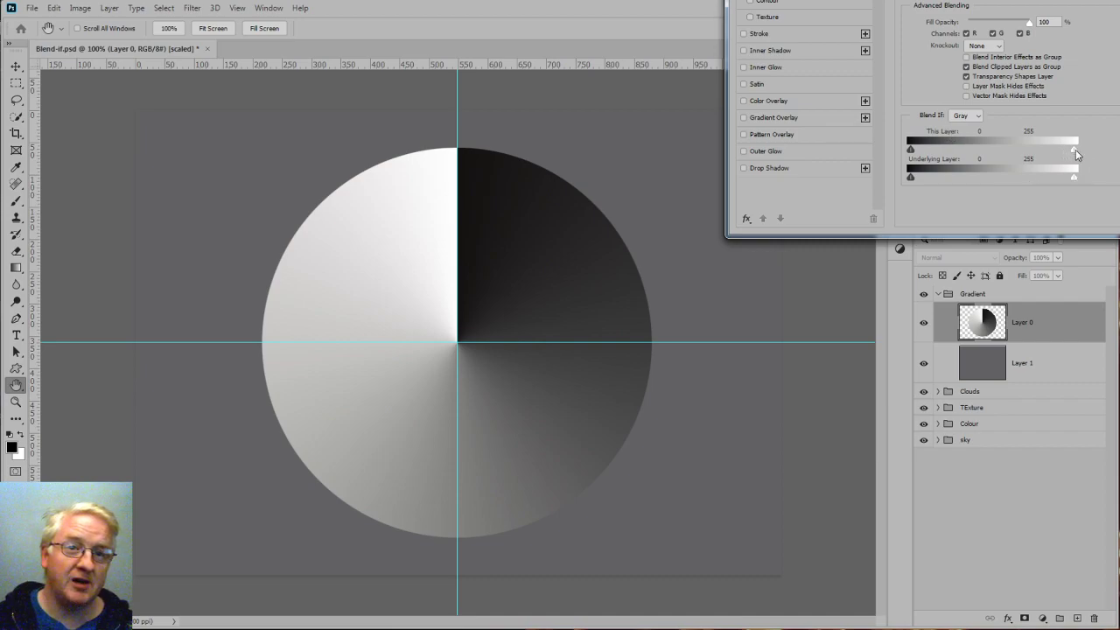
- Try hiding Layer 0's highlights with the This Layer white point of Blend If at 127, and restore it to 255
mouse_move(1073, 151)
left_mouse_down()
mouse_move(910, 162)
mouse_move(1085, 157)
left_mouse_up()
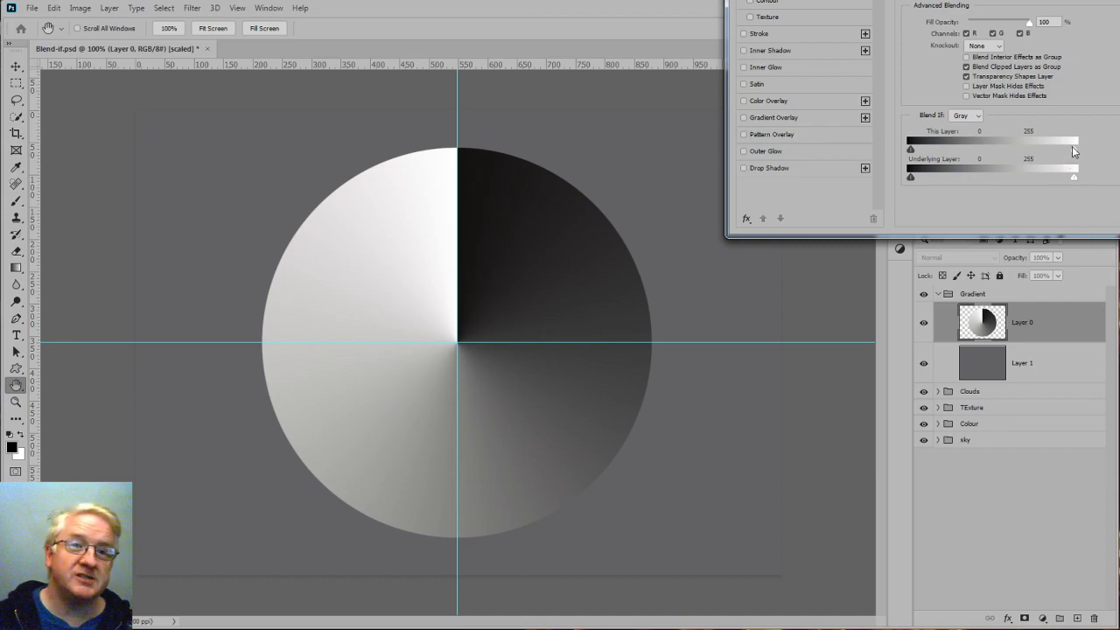
left_click_drag(1074, 154, 994, 155)
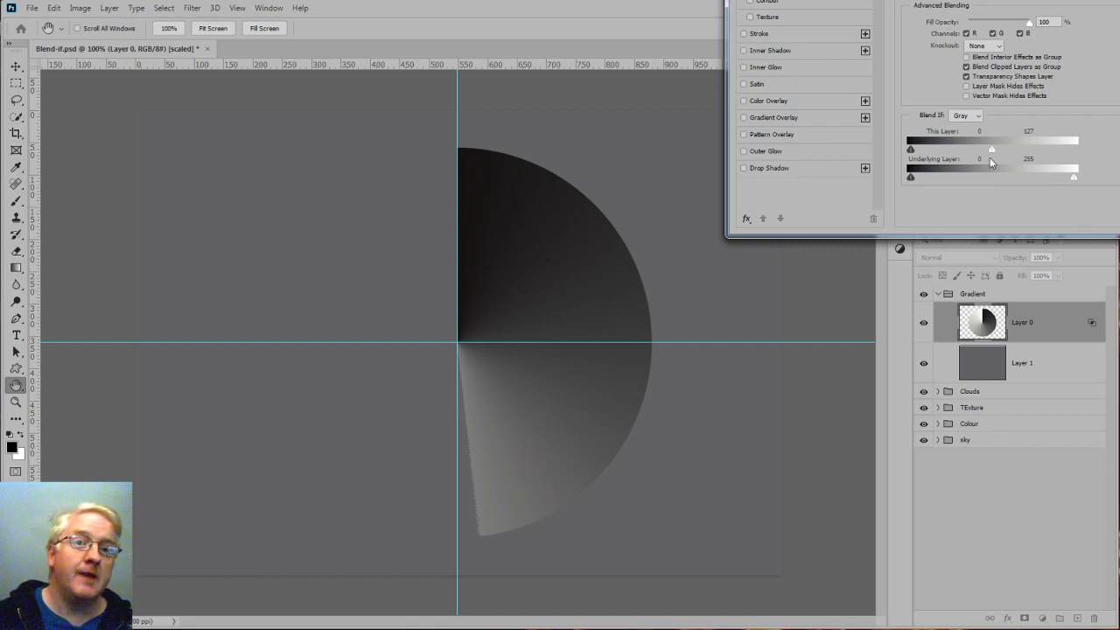
left_click_drag(990, 152, 1084, 151)
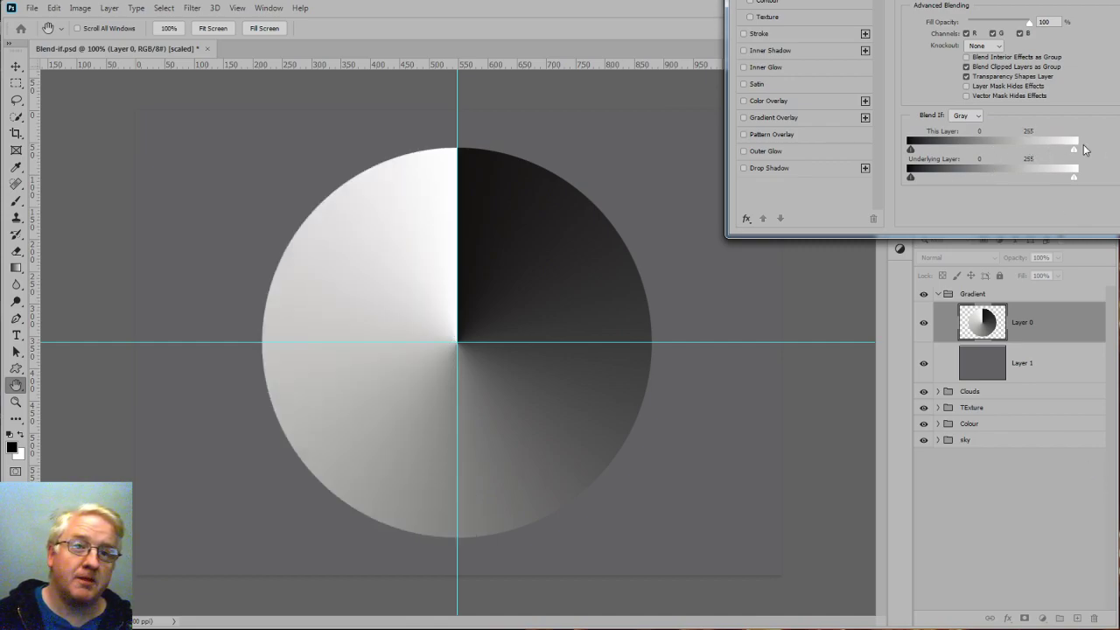
mouse_move(910, 155)
left_mouse_down()
mouse_move(1080, 151)
mouse_move(890, 153)
left_mouse_up()
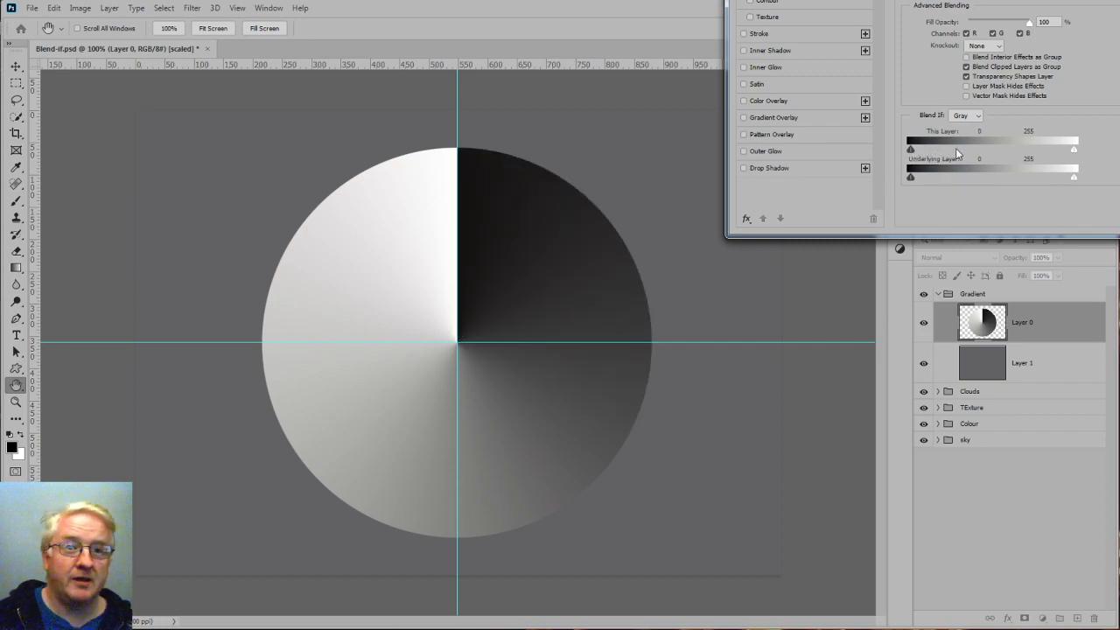
- Try hiding Layer 0's shadows by raising the This Layer black point of Blend If to 78
left_click_drag(909, 148, 953, 147)
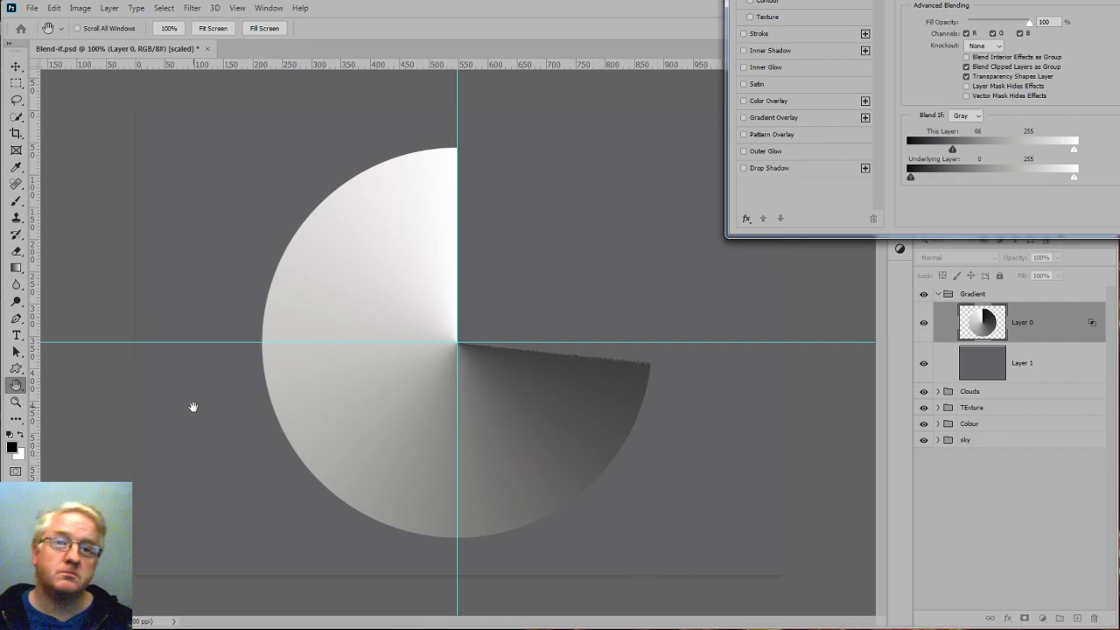
mouse_move(951, 148)
left_mouse_down()
mouse_move(882, 145)
mouse_move(959, 150)
left_mouse_up()
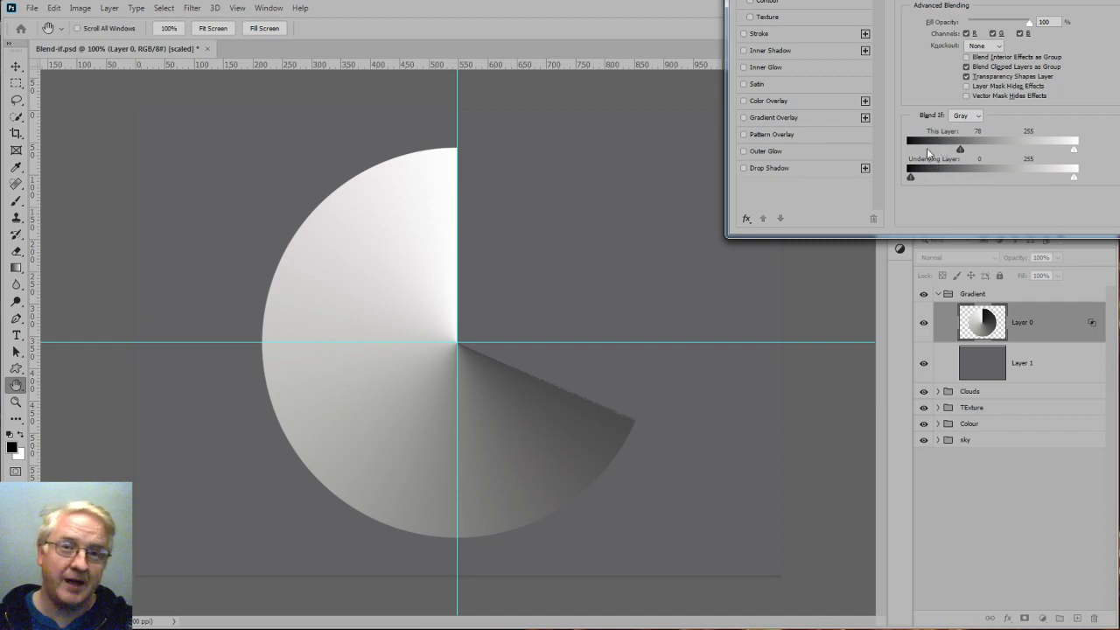
- Split the This Layer black point to try feathered shadow transitions up to 56 / 146, and reset it to 0
left_click_drag(959, 150, 932, 149)
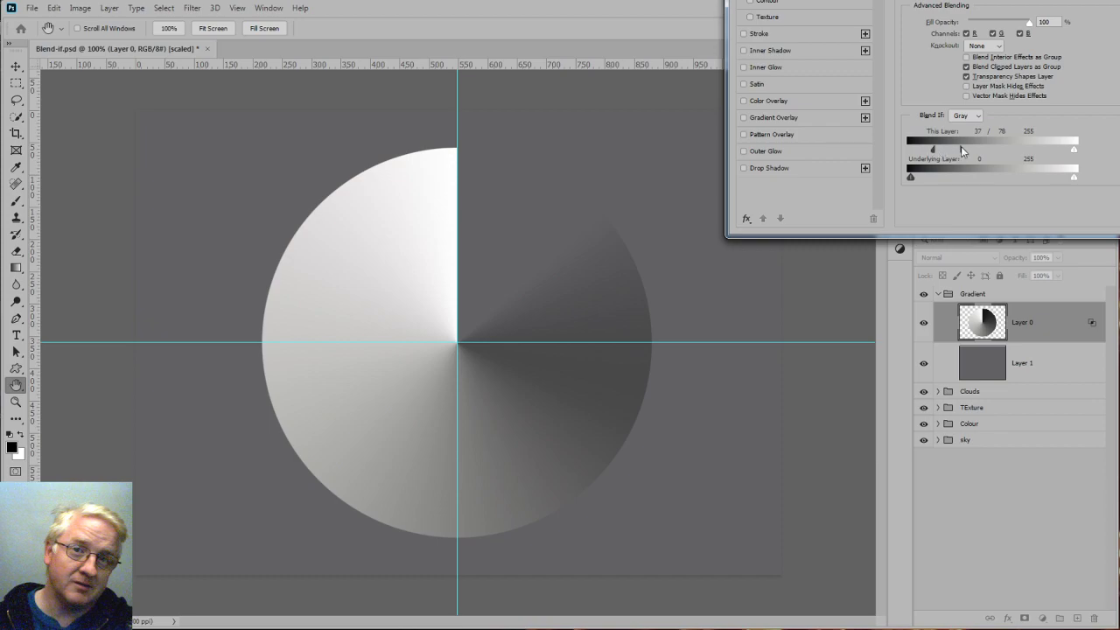
left_click_drag(931, 152, 987, 151)
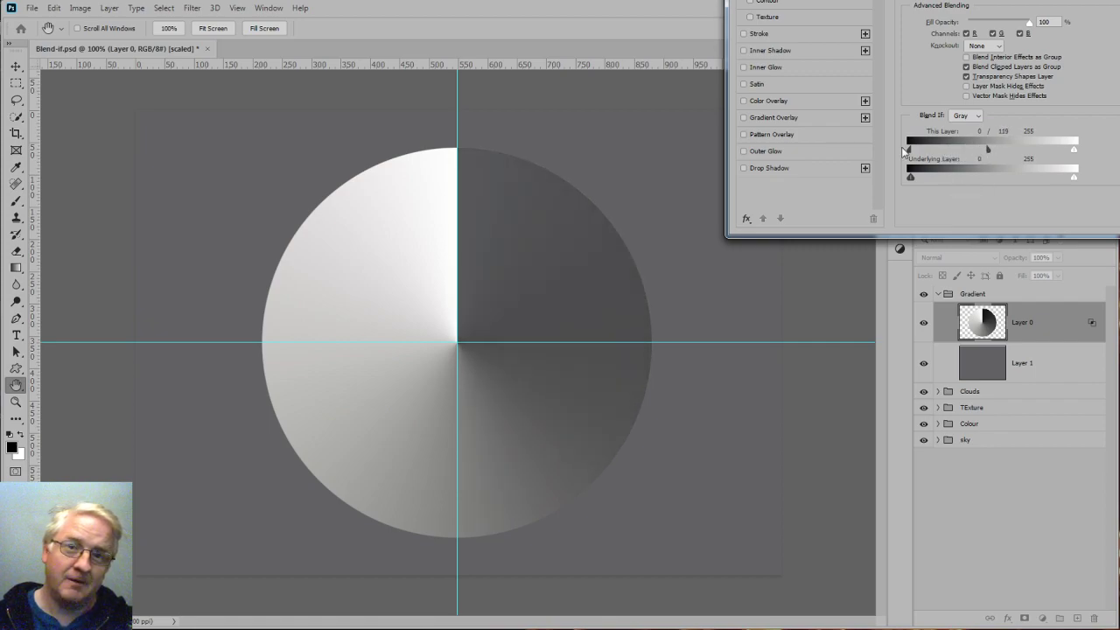
left_click_drag(909, 152, 1005, 151)
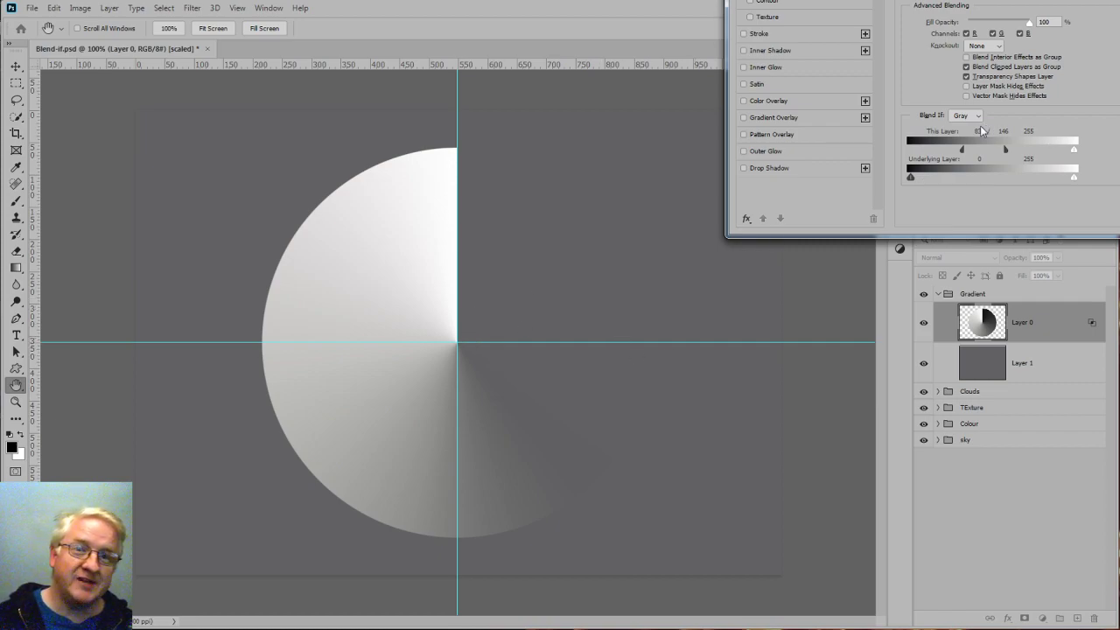
left_click_drag(961, 148, 945, 150)
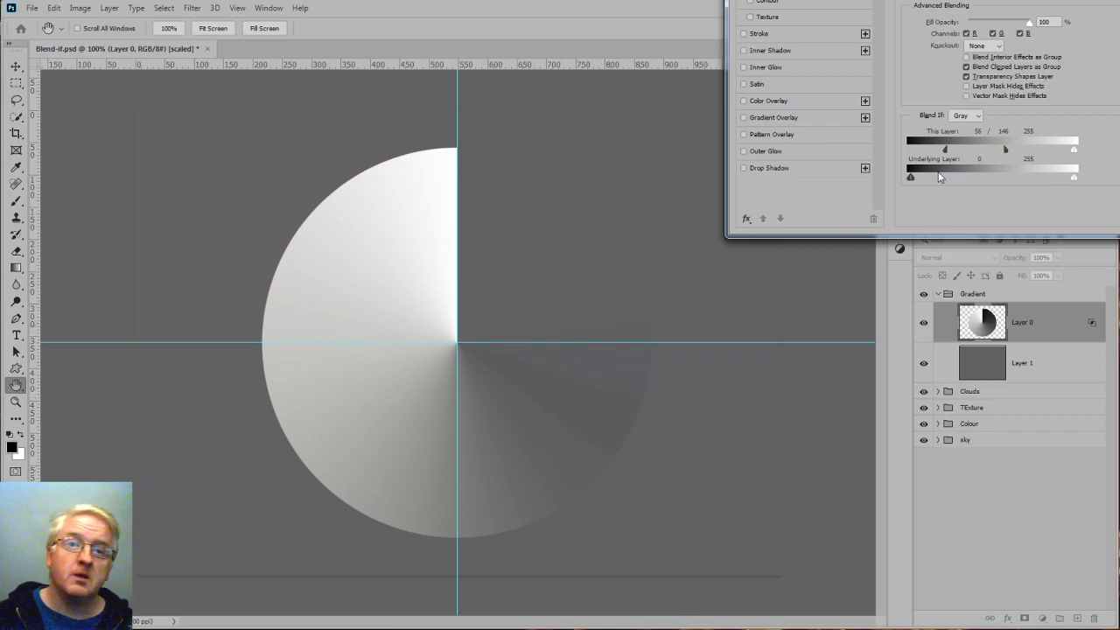
left_click_drag(992, 152, 892, 150)
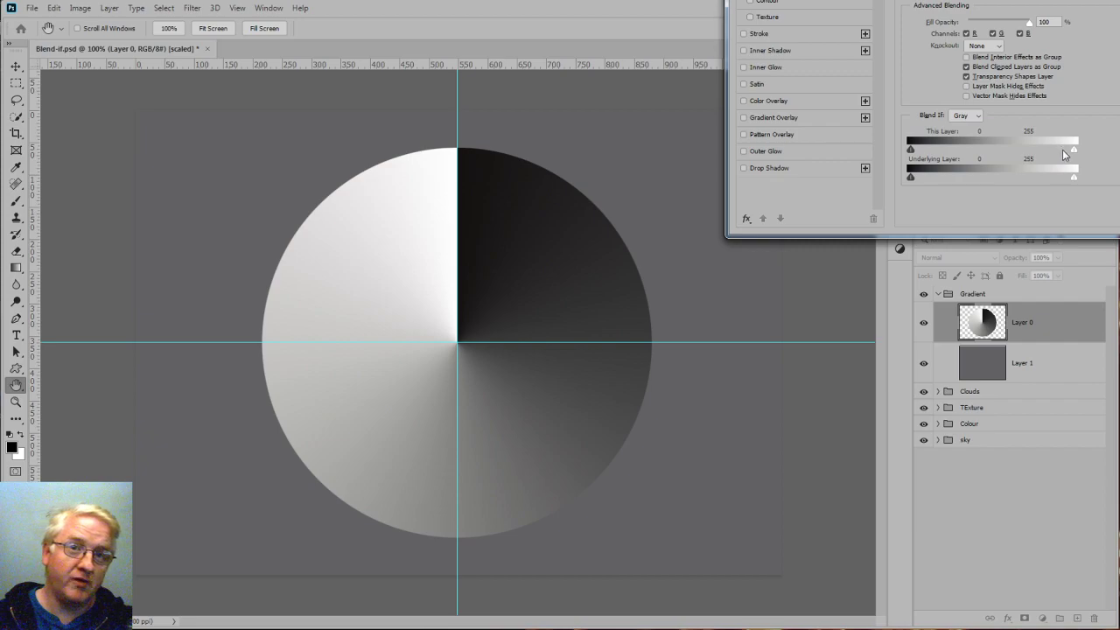
- Split the This Layer white point of Blend If to 121 / 234 to feather out Layer 0's highlights
left_click_drag(1073, 149, 1010, 151, "alt")
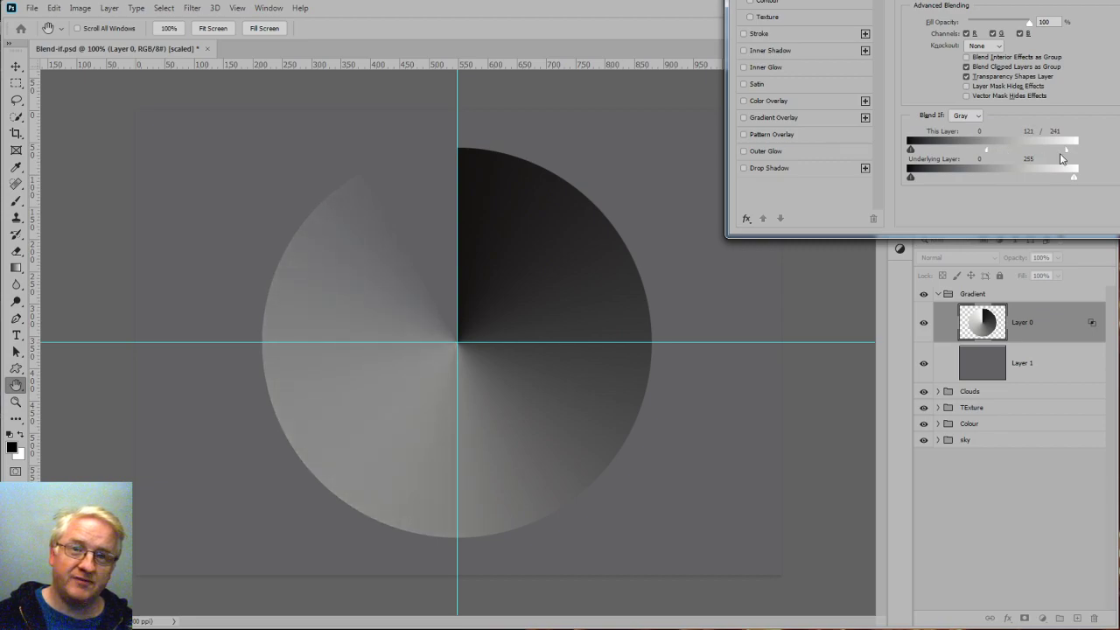
mouse_move(1065, 149)
left_mouse_down()
mouse_move(1047, 148)
mouse_move(1060, 149)
left_mouse_up()
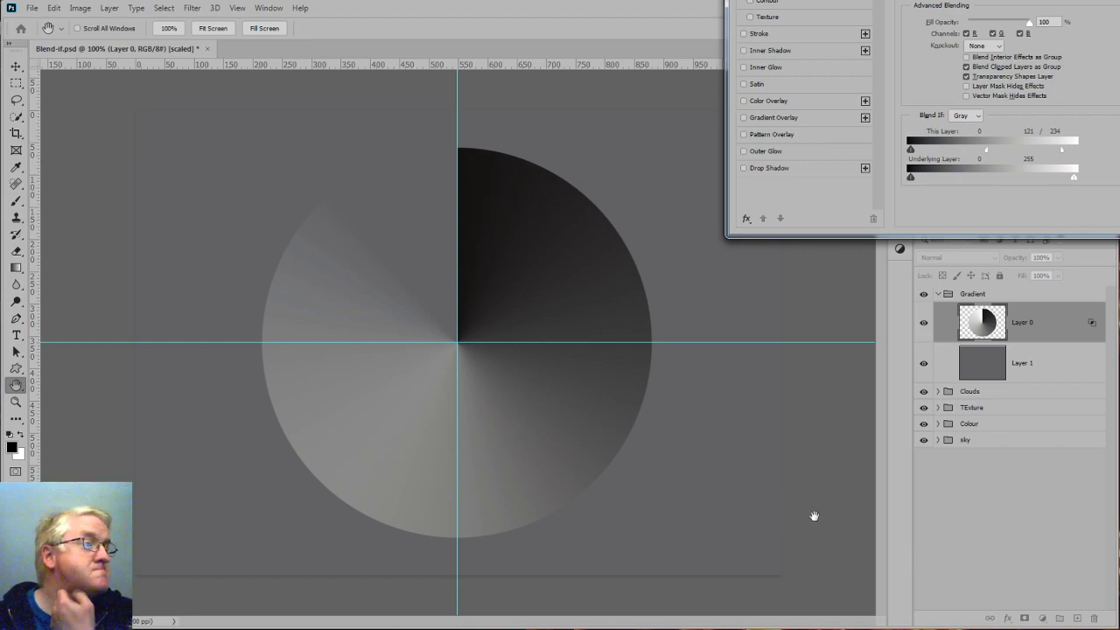
- Reset Layer 0's This Layer white point to 255, and collapse and hide the Gradient group
left_click_drag(985, 149, 1074, 150)
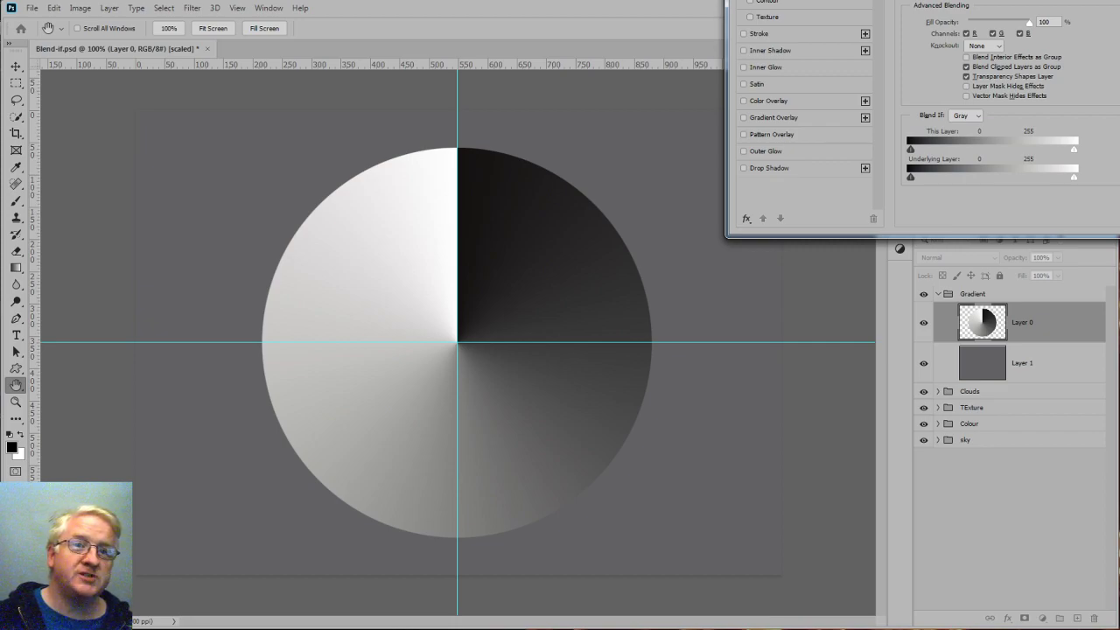
key("Return")
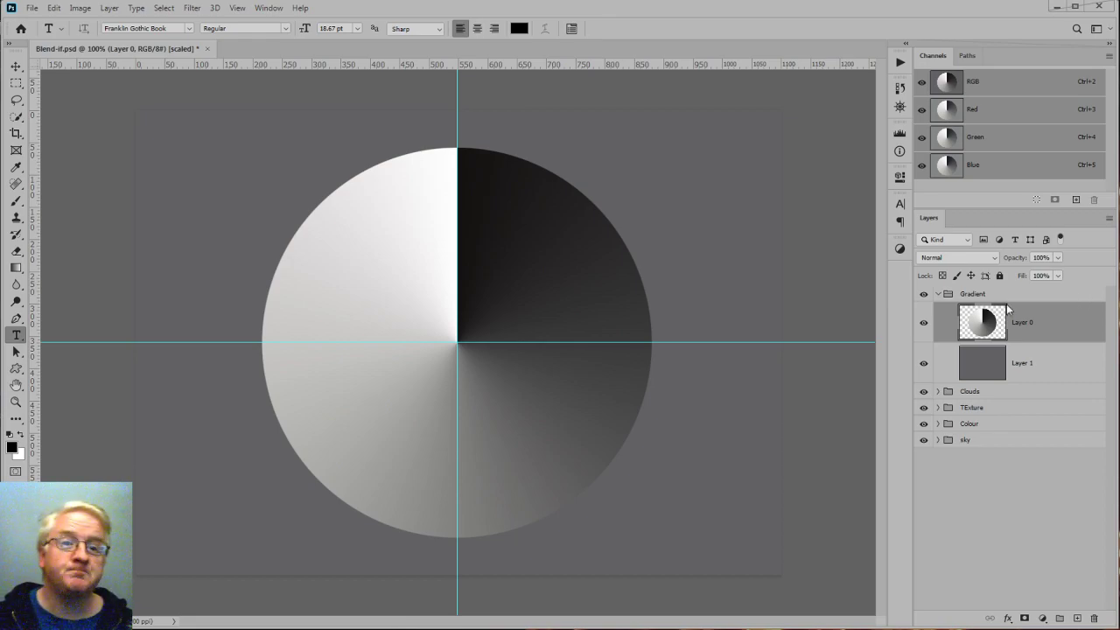
left_click(938, 294)
left_click(923, 296)
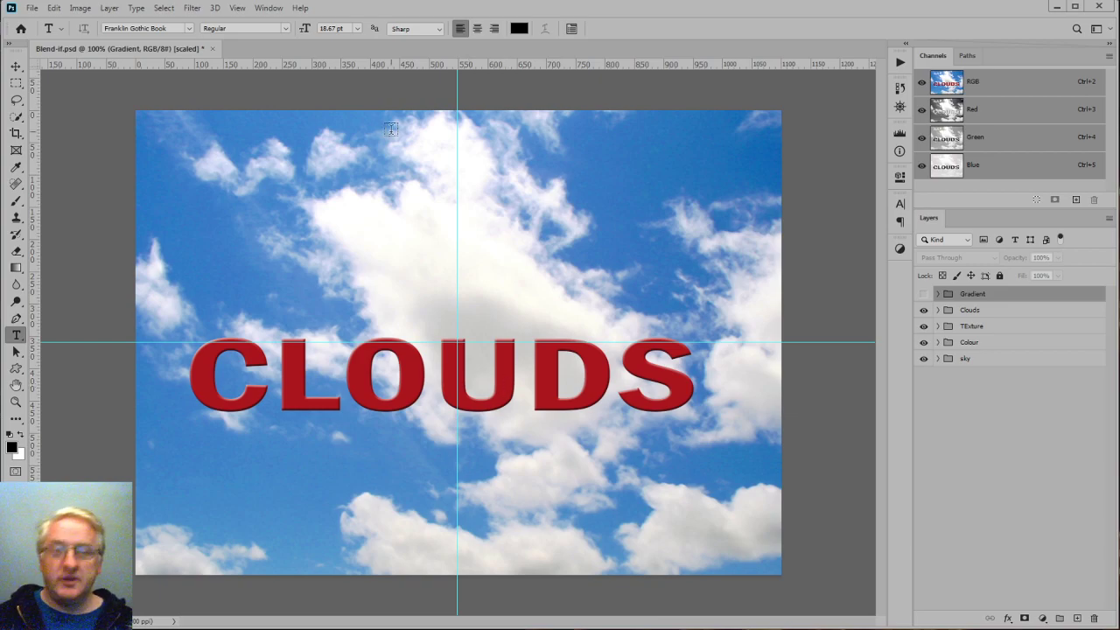
- Switch to the Move tool, expand the Clouds group and select the CLOUDS text layer
key("v")
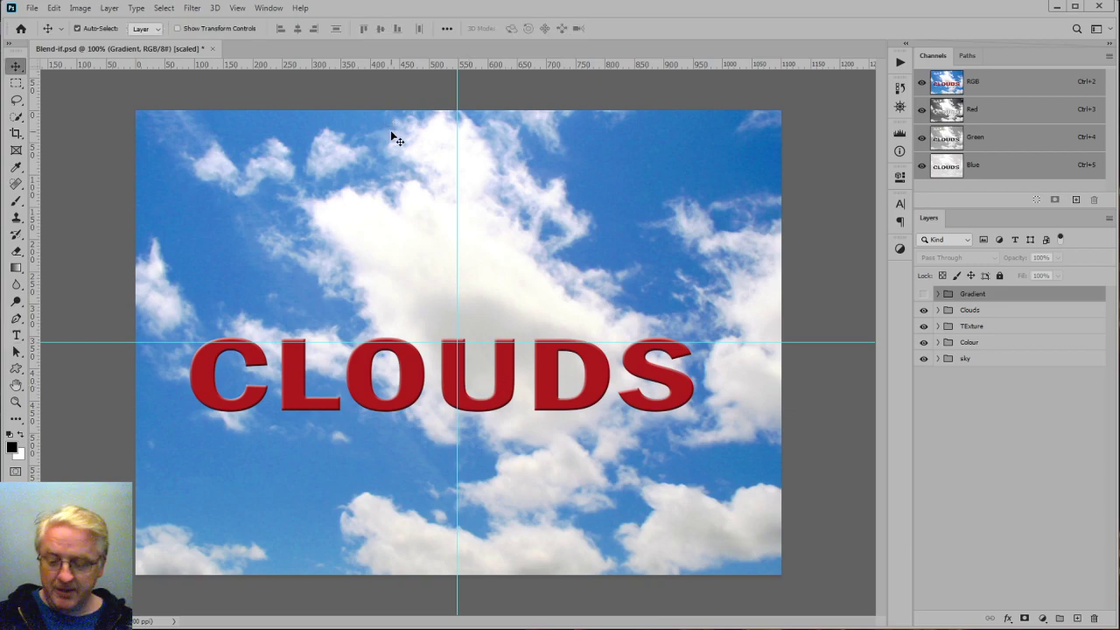
left_click(932, 312)
left_click(936, 310)
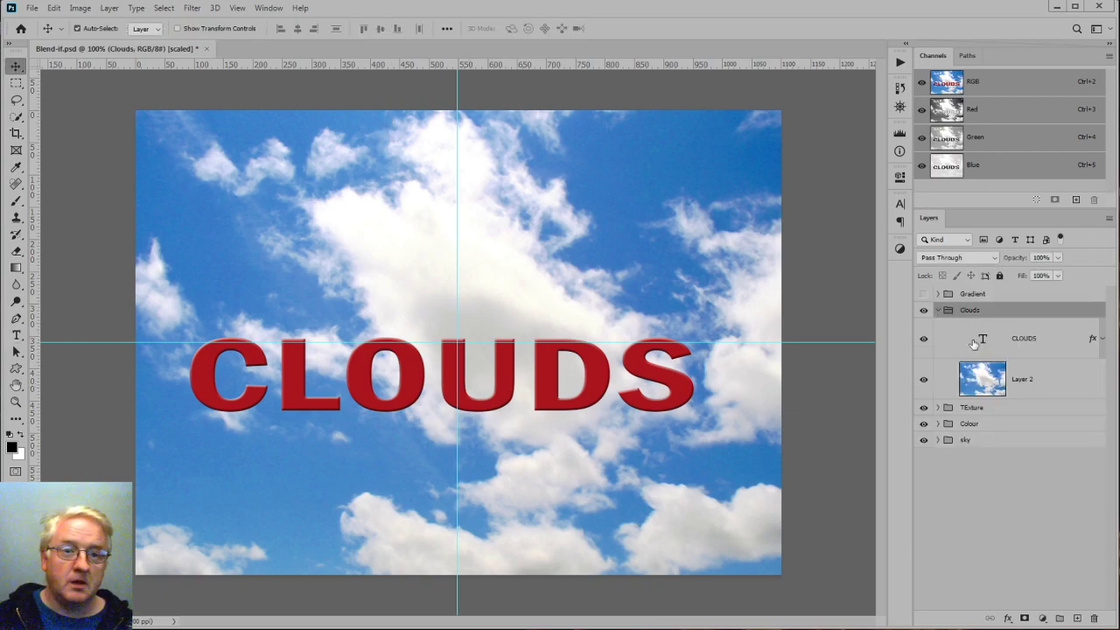
left_click(980, 344)
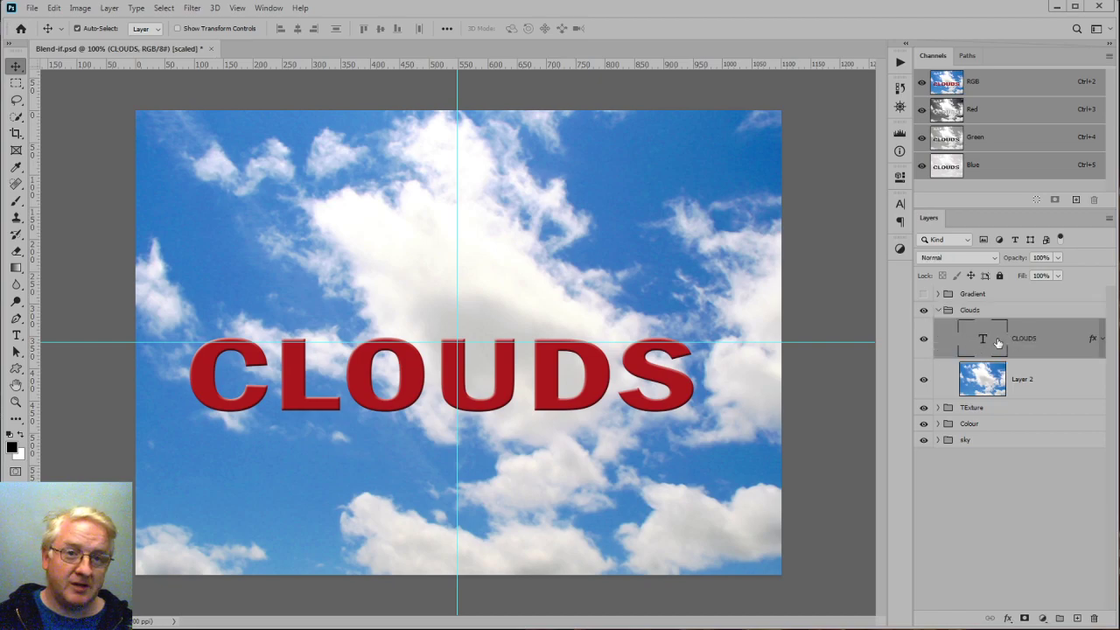
- Toggle the CLOUDS text layer's visibility off and on to compare it with the sky image beneath
left_click(922, 340)
left_click(923, 341)
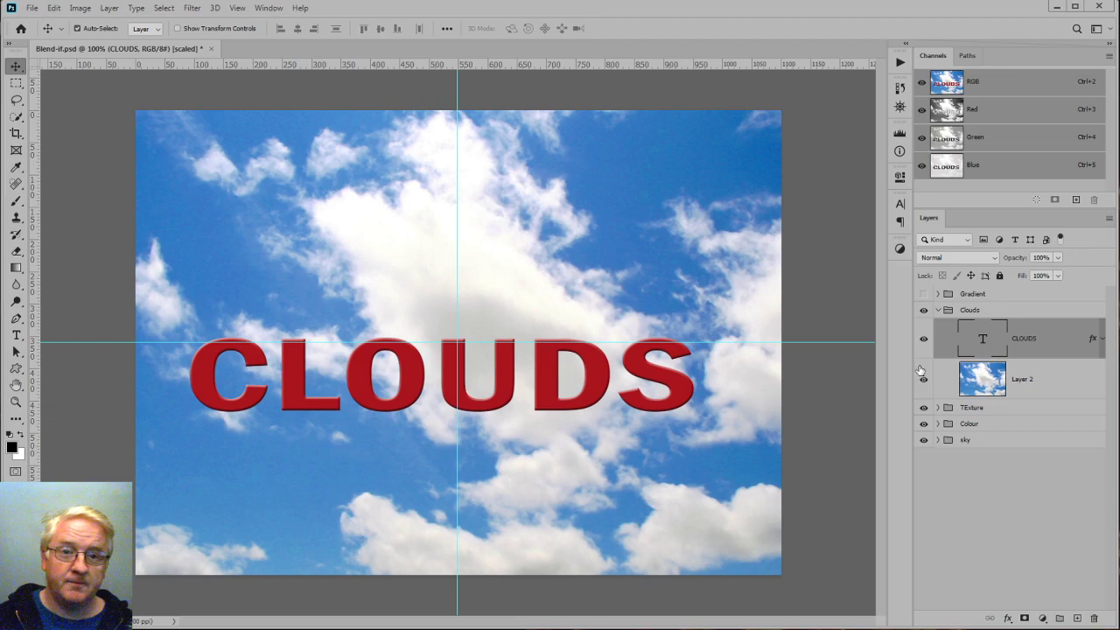
left_click(922, 338)
left_click(923, 338)
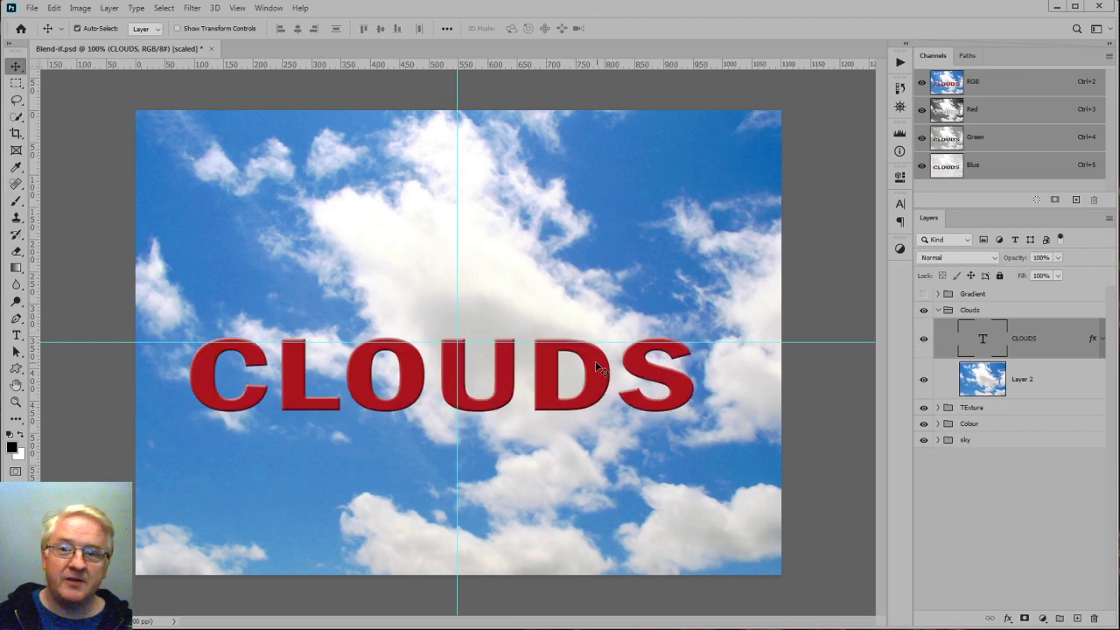
- Move the CLOUDS text down over the small clouds in the lower part of the image
left_click_drag(592, 374, 681, 318)
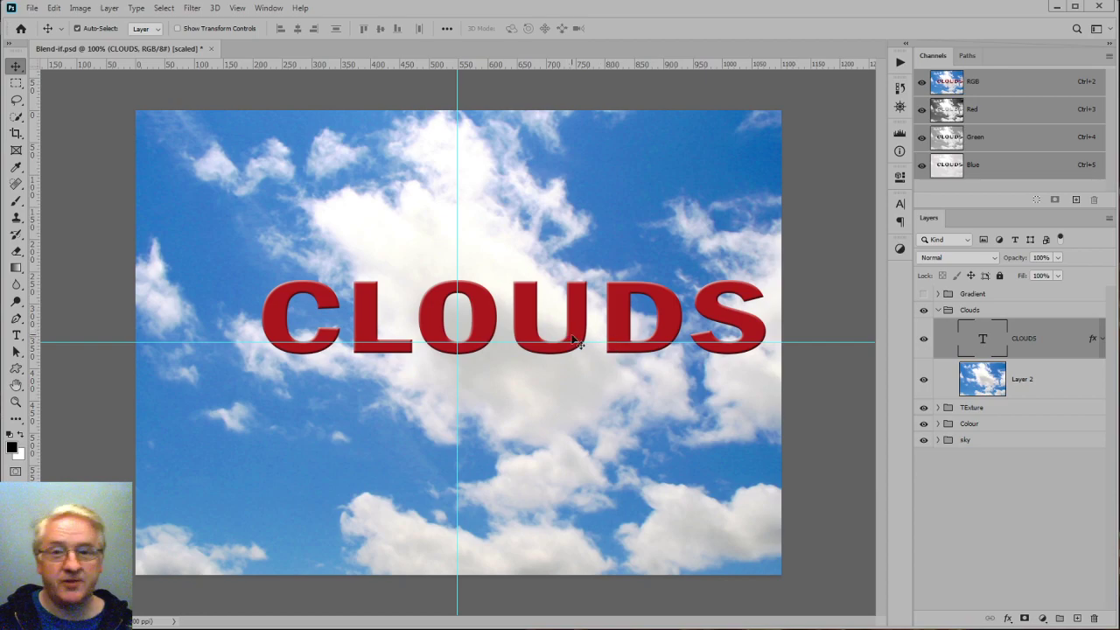
left_click_drag(573, 338, 537, 496)
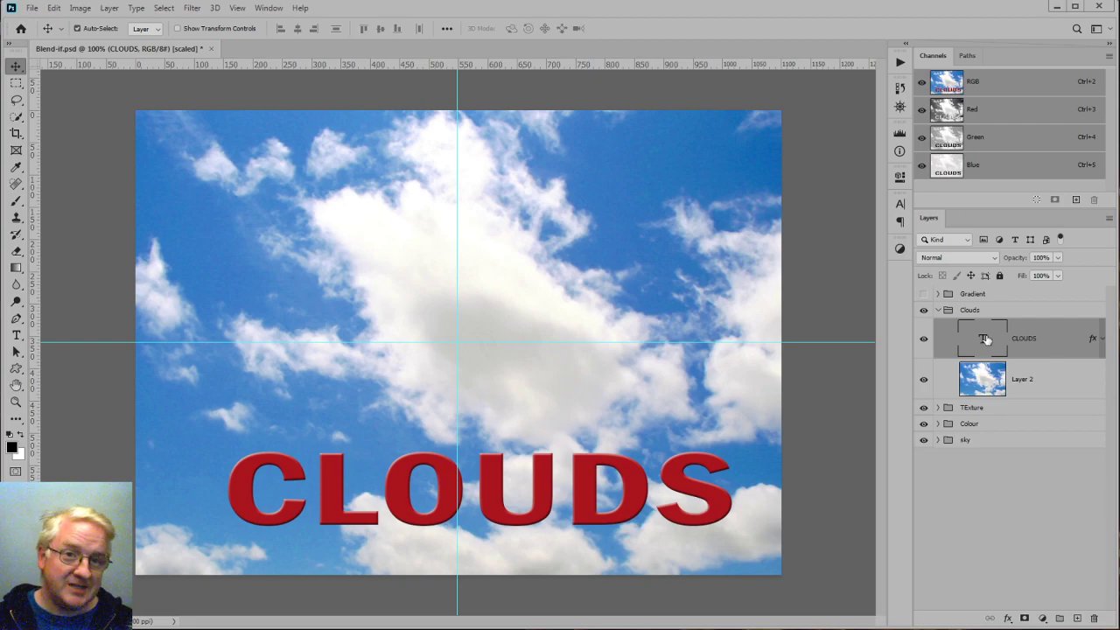
- Open the CLOUDS text layer's blending options and try the Underlying Layer black point at 22, restoring it to 0
double_click(1062, 339)
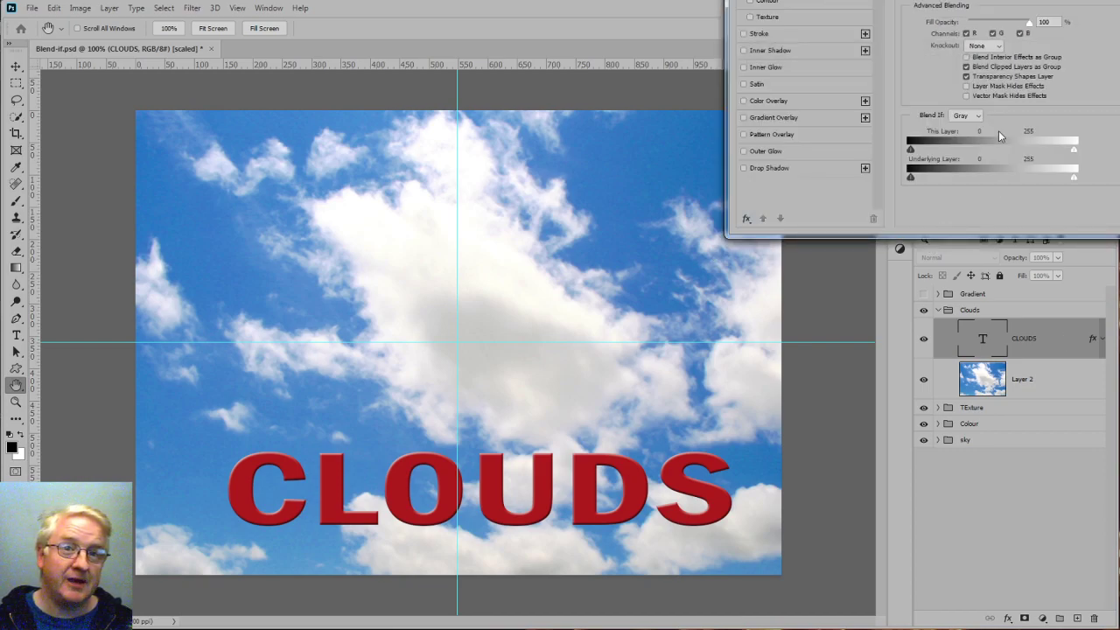
left_click_drag(1077, 142, 1102, 157)
left_click_drag(911, 155, 852, 155)
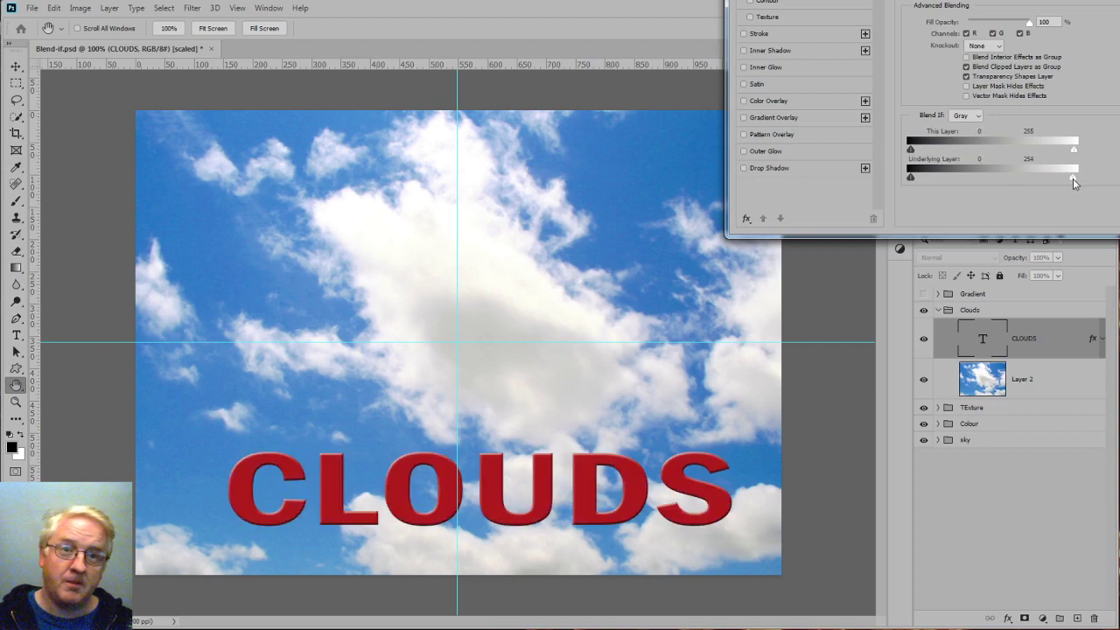
mouse_move(1074, 180)
left_mouse_down()
mouse_move(1057, 180)
mouse_move(1076, 180)
left_mouse_up()
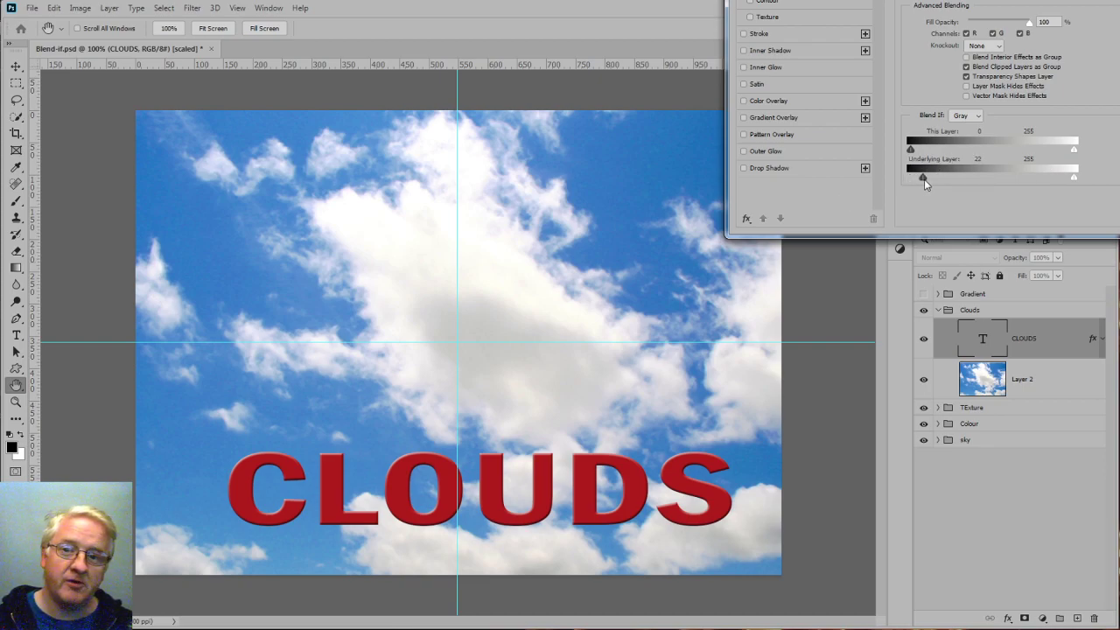
mouse_move(923, 180)
left_mouse_down()
mouse_move(1004, 179)
mouse_move(910, 178)
left_mouse_up()
- Try an unsplit Underlying Layer white point of 212, examine the text edges at 400% zoom, and restore it to 255
mouse_move(1073, 178)
left_mouse_down()
mouse_move(1054, 179)
mouse_move(1073, 178)
left_mouse_up()
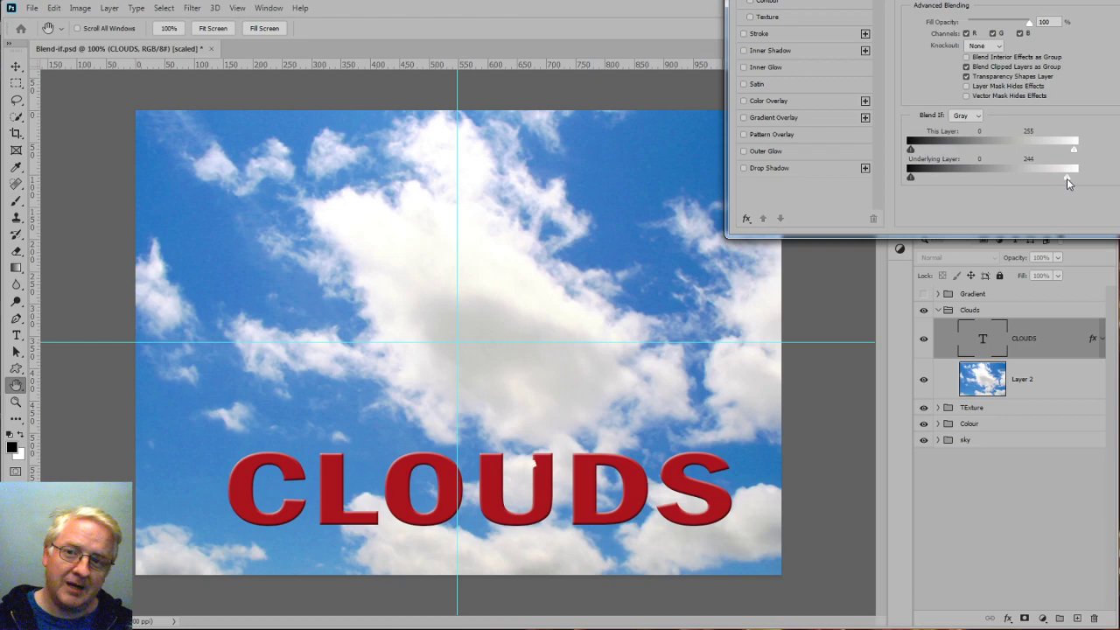
left_click_drag(1067, 178, 1045, 181)
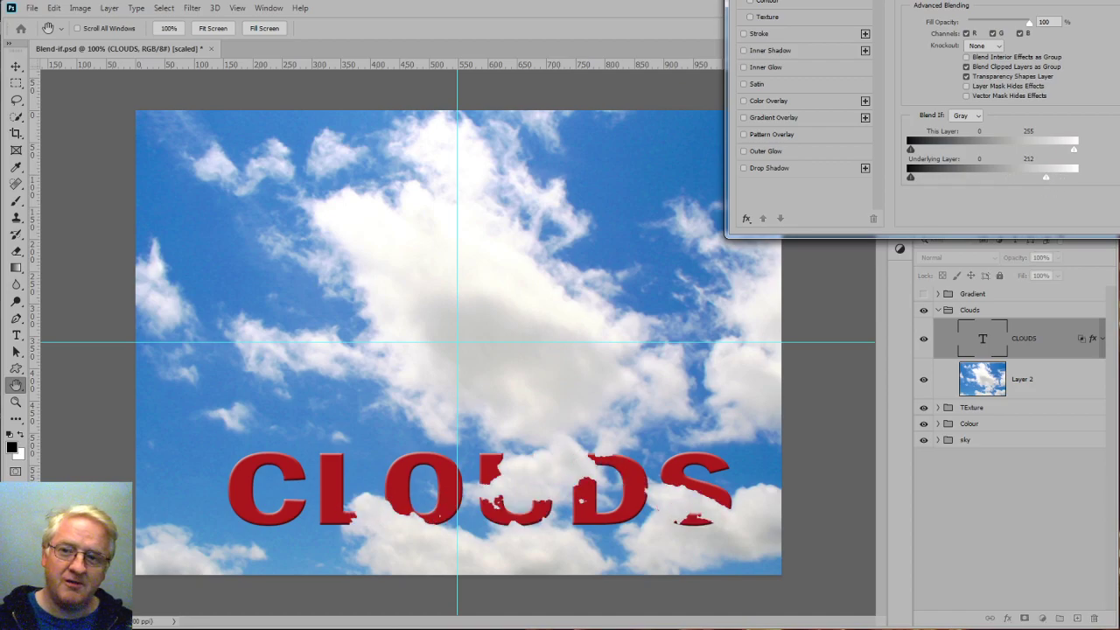
left_click(495, 528, "ctrl")
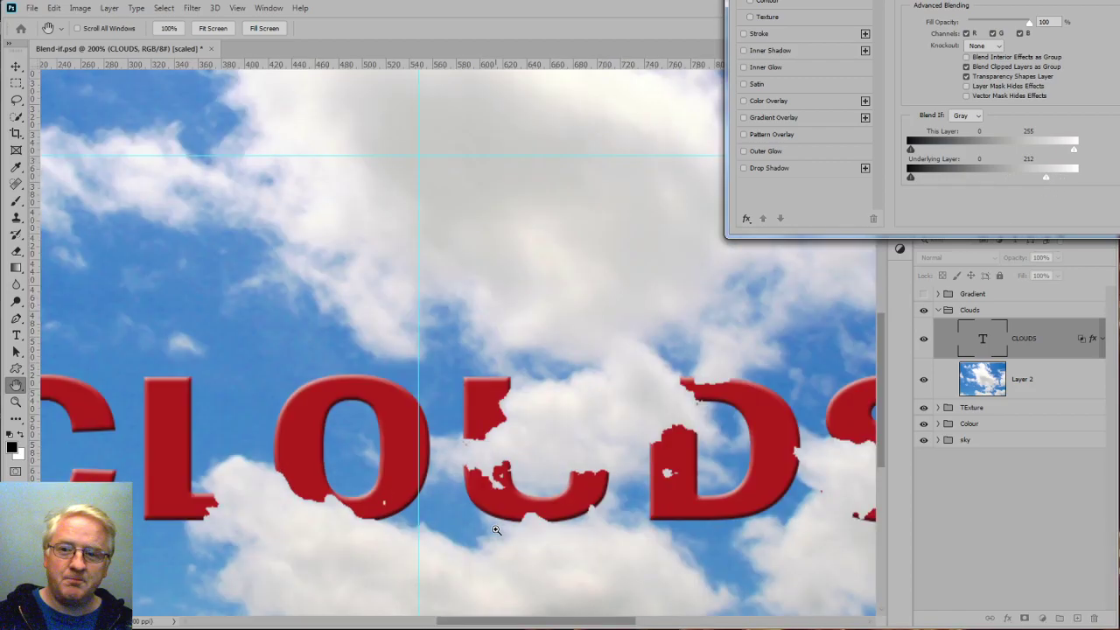
left_click(495, 528, "ctrl")
left_click(497, 505, "ctrl")
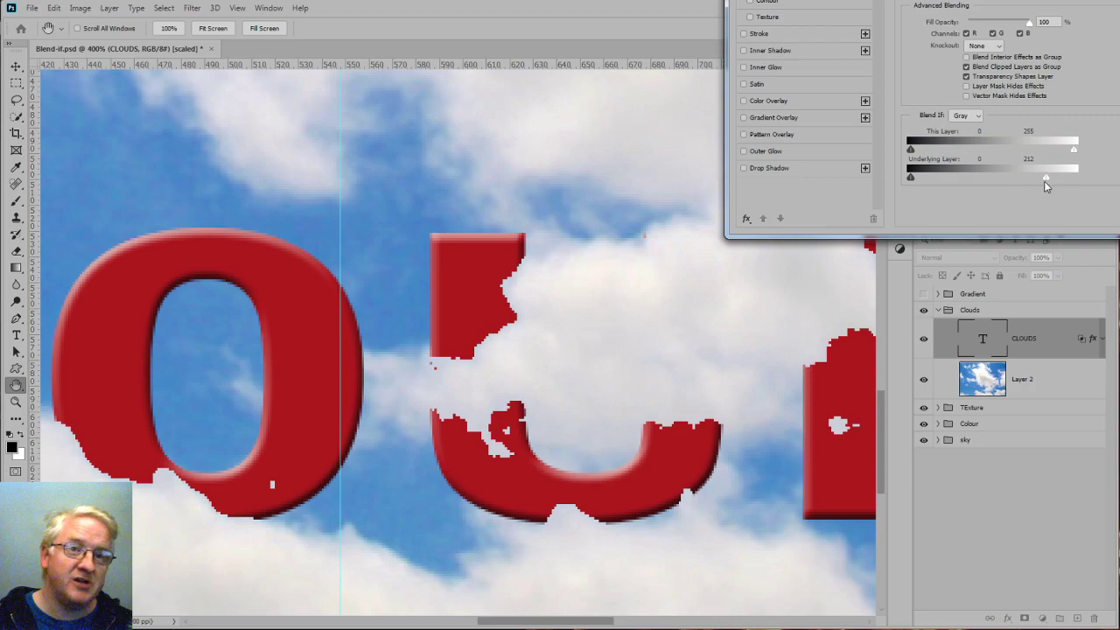
left_click_drag(1045, 178, 1105, 196)
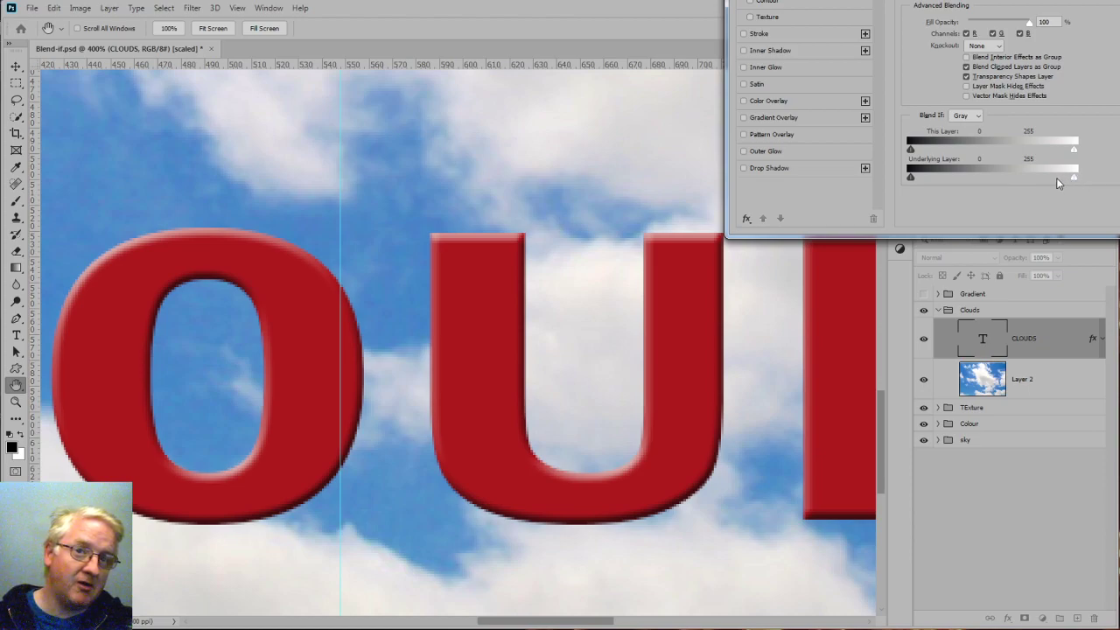
- Split the Underlying Layer white point to 167 / 239 to feather the clouds over the text, and move the CLOUDS text slightly lower
left_click_drag(1074, 177, 1047, 177)
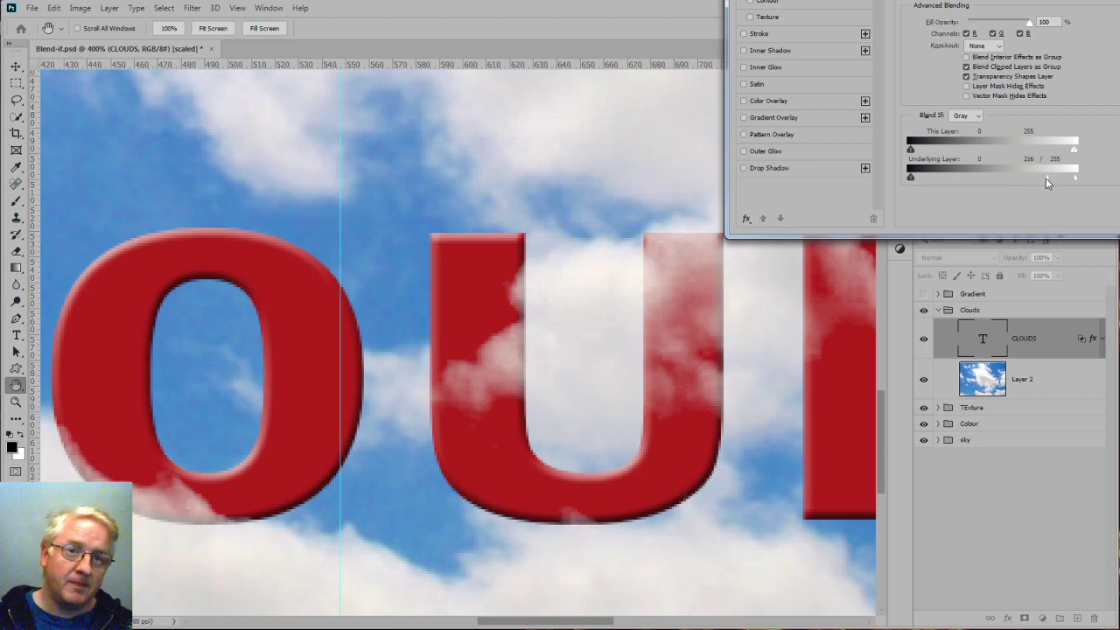
mouse_move(1046, 177)
left_mouse_down()
mouse_move(1018, 179)
mouse_move(1062, 176)
left_mouse_up()
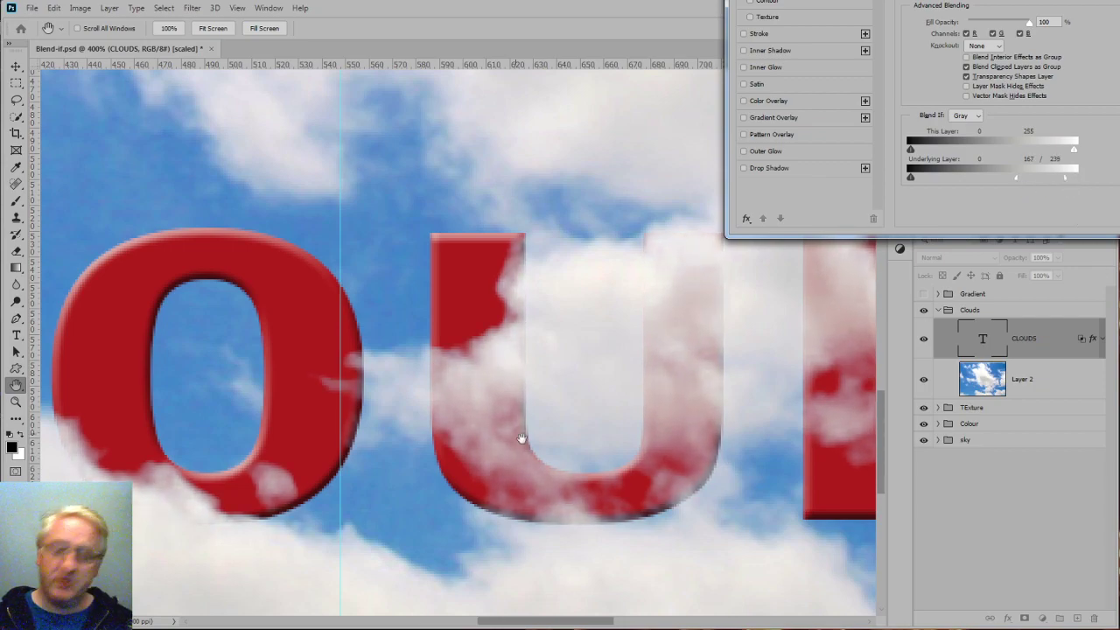
left_click(499, 353, "alt")
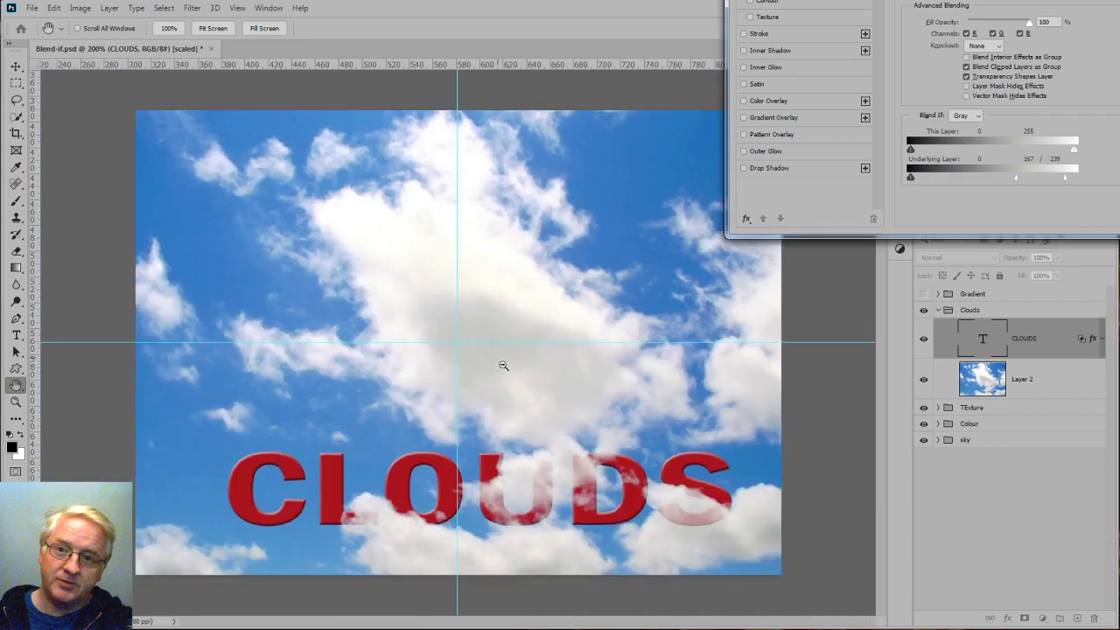
left_click(503, 365, "alt")
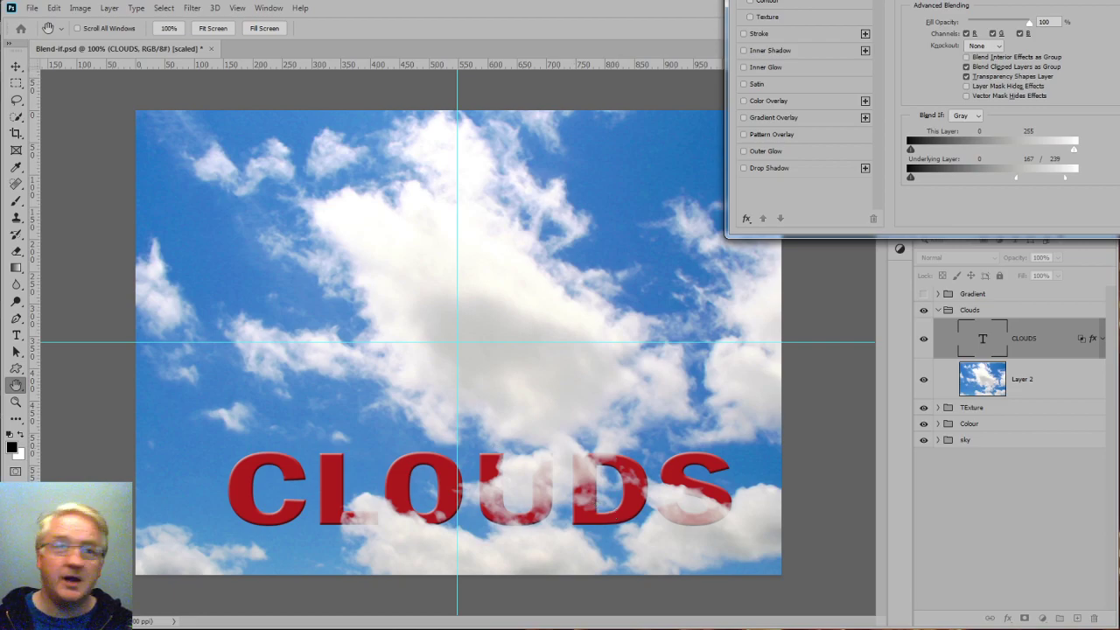
key("Return")
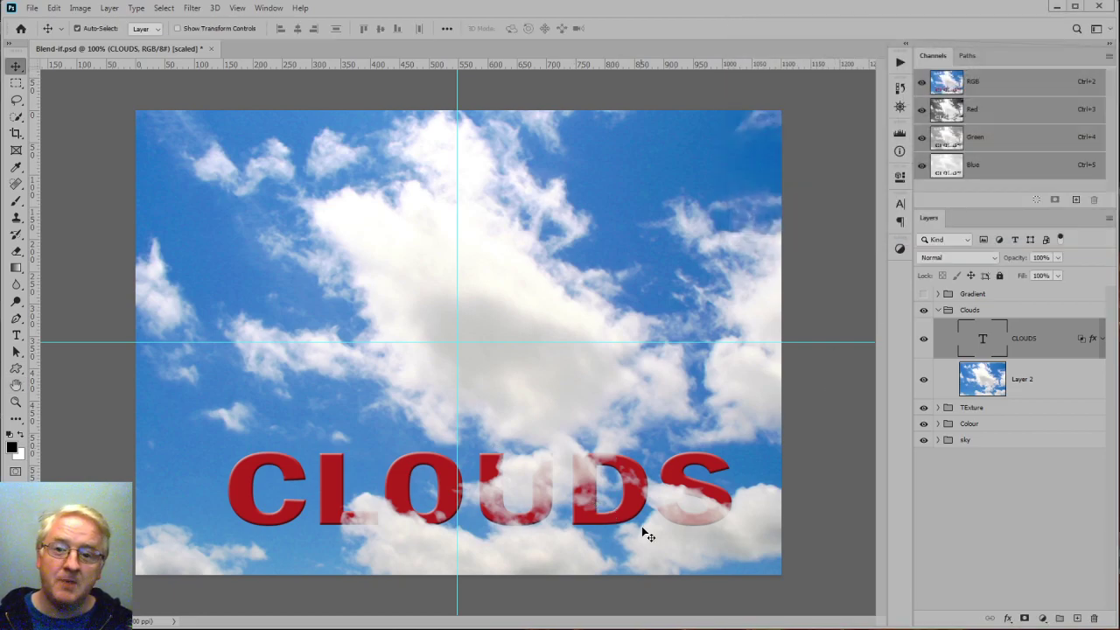
left_click_drag(633, 522, 607, 538)
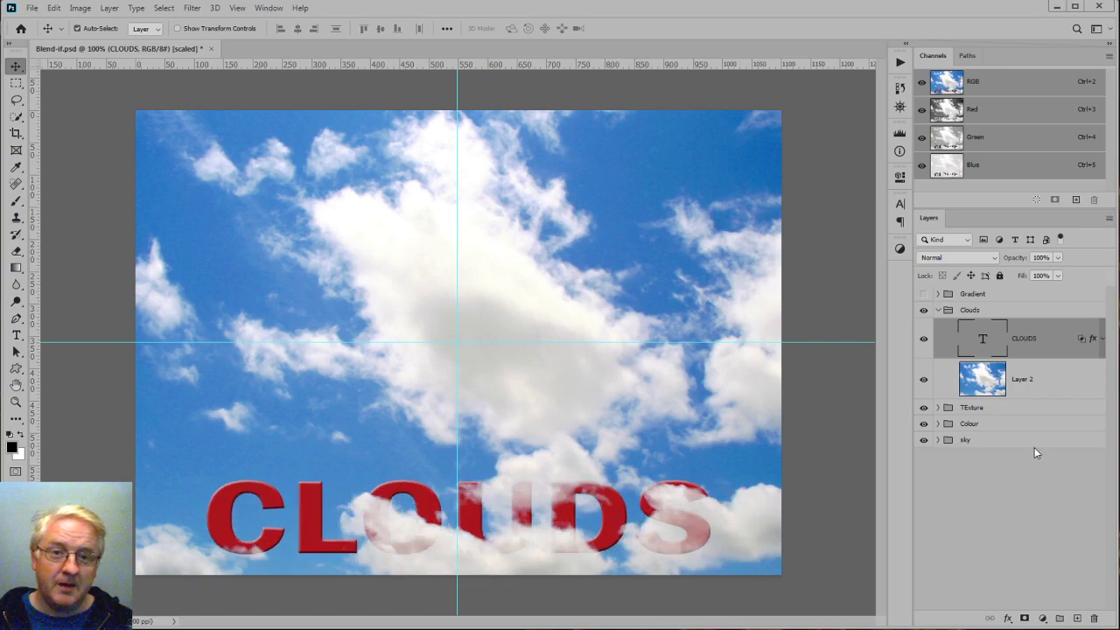
- Set the CLOUDS layer's Underlying Layer white point split to 167 / 235, and move the text slightly up and left
double_click(1060, 342)
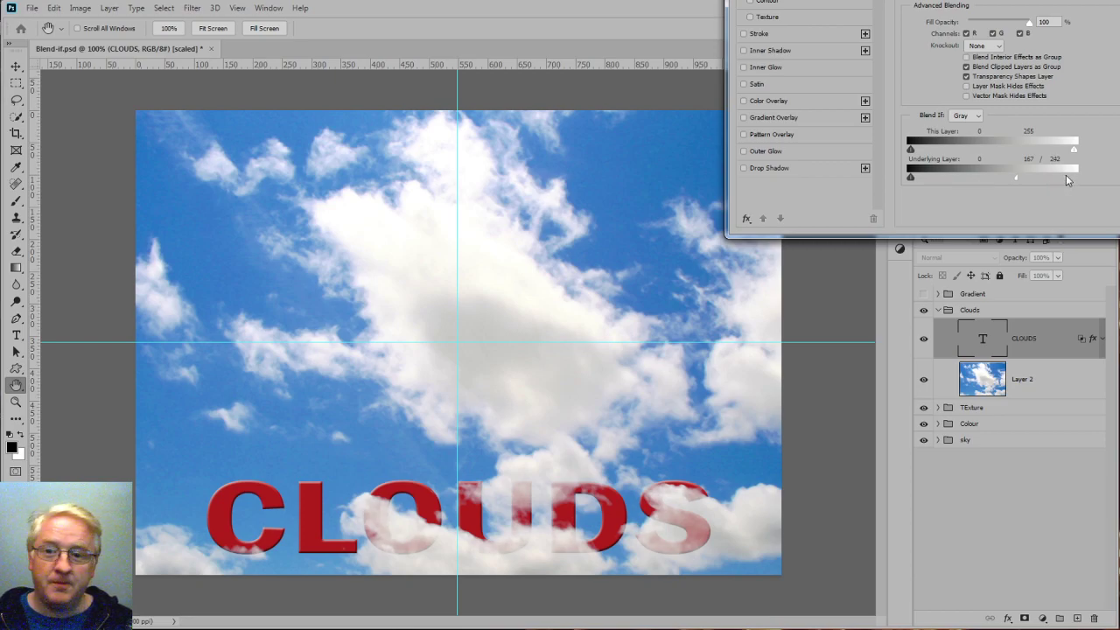
left_click_drag(1066, 175, 1056, 178)
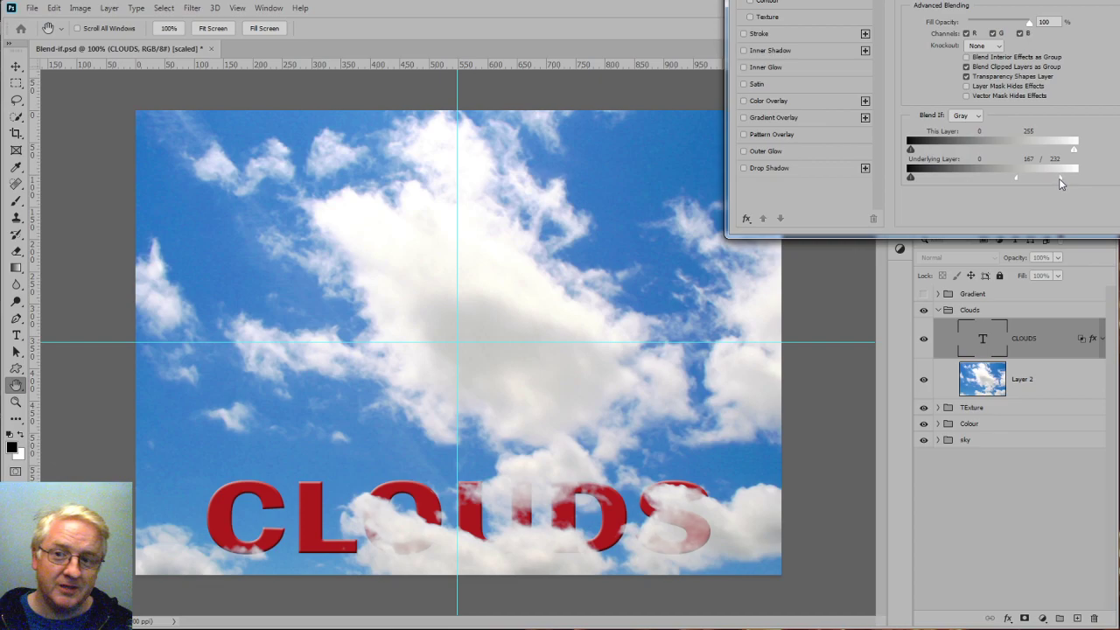
left_click_drag(1057, 178, 1067, 176)
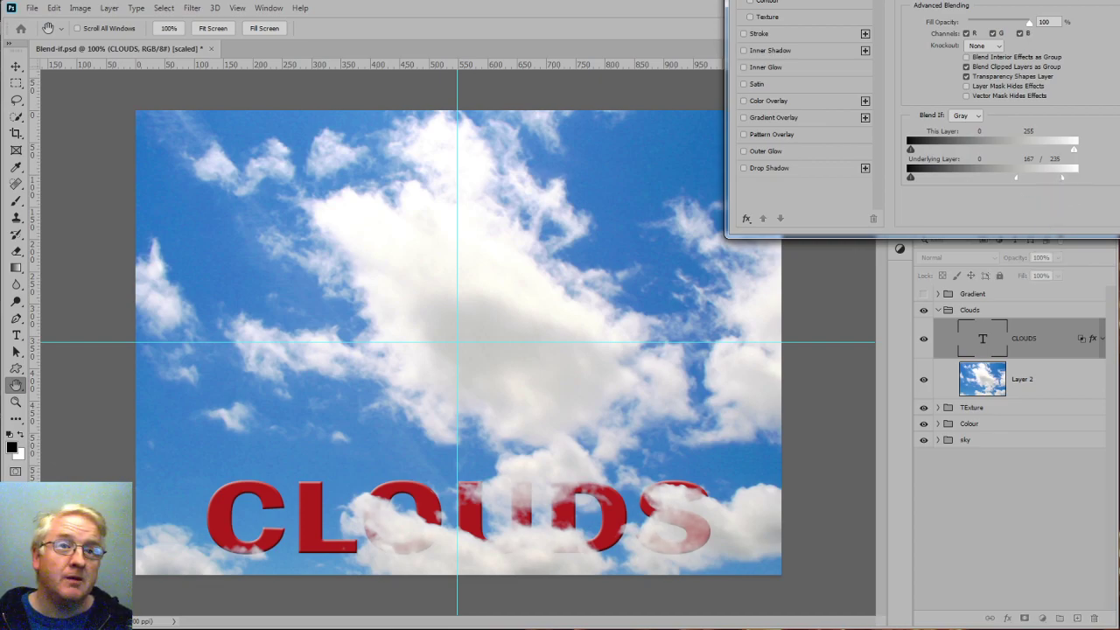
key("Return")
mouse_move(426, 507)
left_mouse_down()
mouse_move(424, 464)
mouse_move(381, 352)
mouse_move(433, 269)
mouse_move(439, 239)
mouse_move(468, 218)
mouse_move(555, 343)
mouse_move(547, 383)
mouse_move(493, 405)
mouse_move(436, 460)
mouse_move(413, 490)
mouse_move(418, 500)
left_mouse_up()
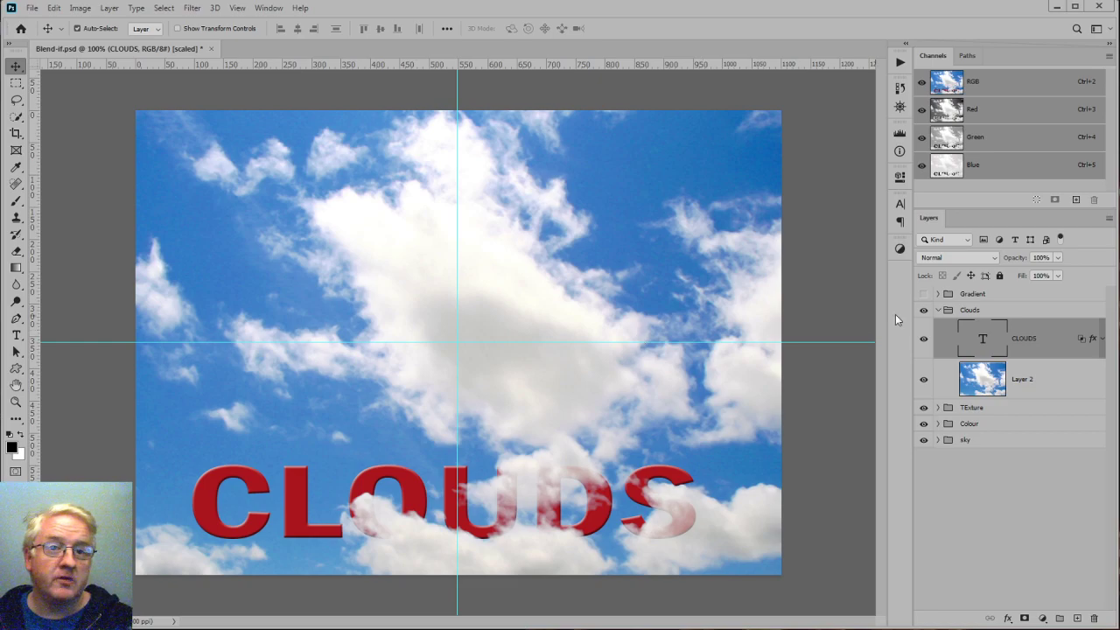
- Collapse and hide the Clouds group, and expand the TExture group
left_click(938, 310)
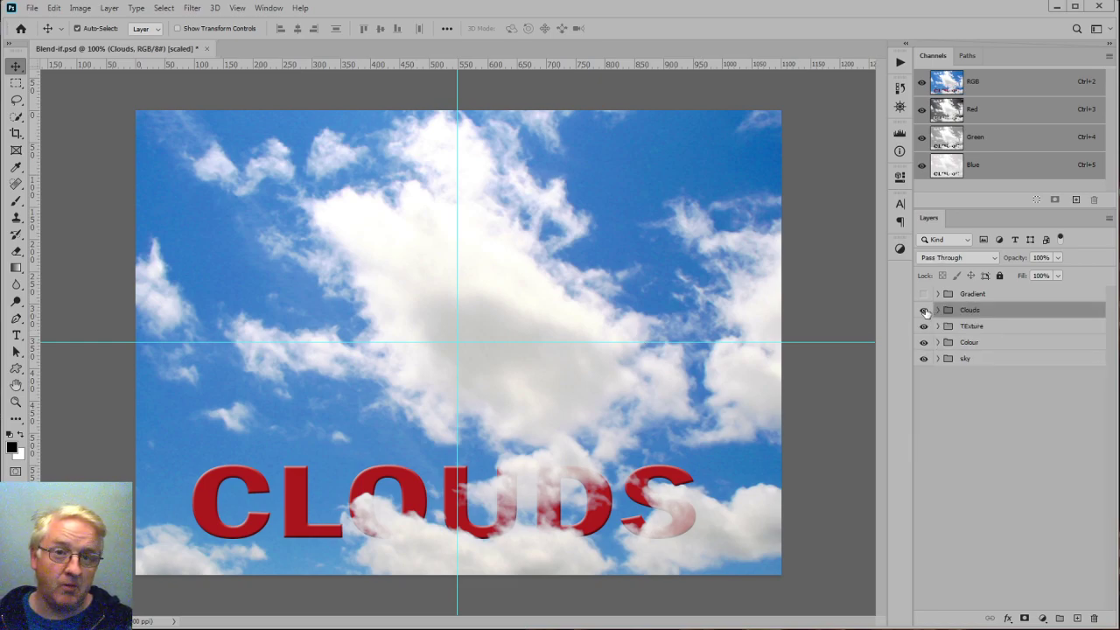
left_click(924, 310)
left_click(937, 326)
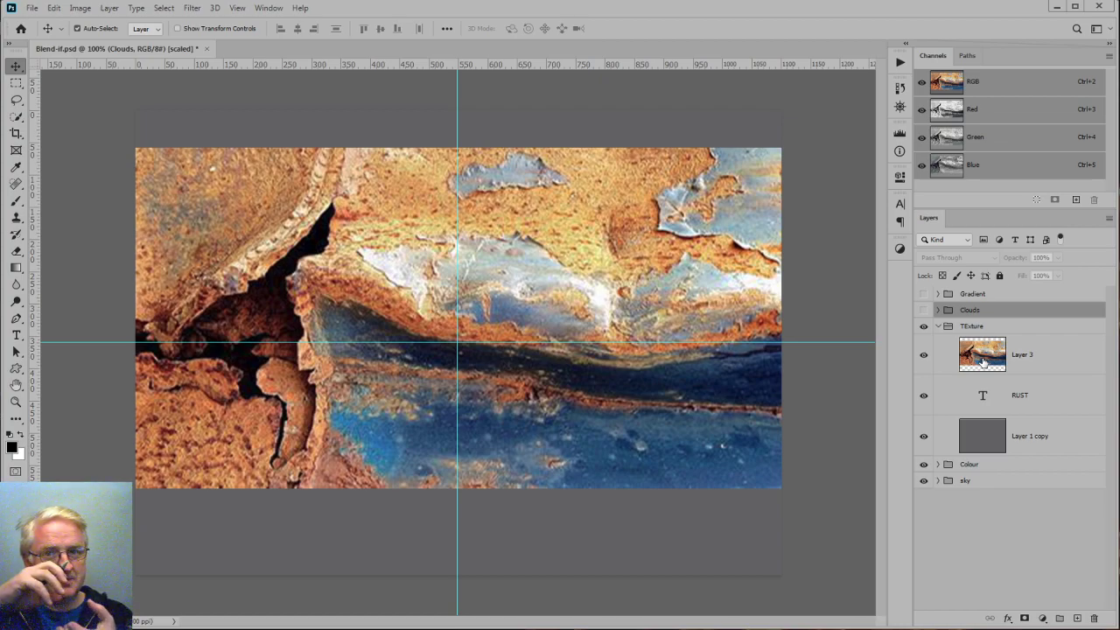
- Toggle the visibility of Layer 3 and the RUST text layer to examine how the texture group is stacked
left_click(923, 355)
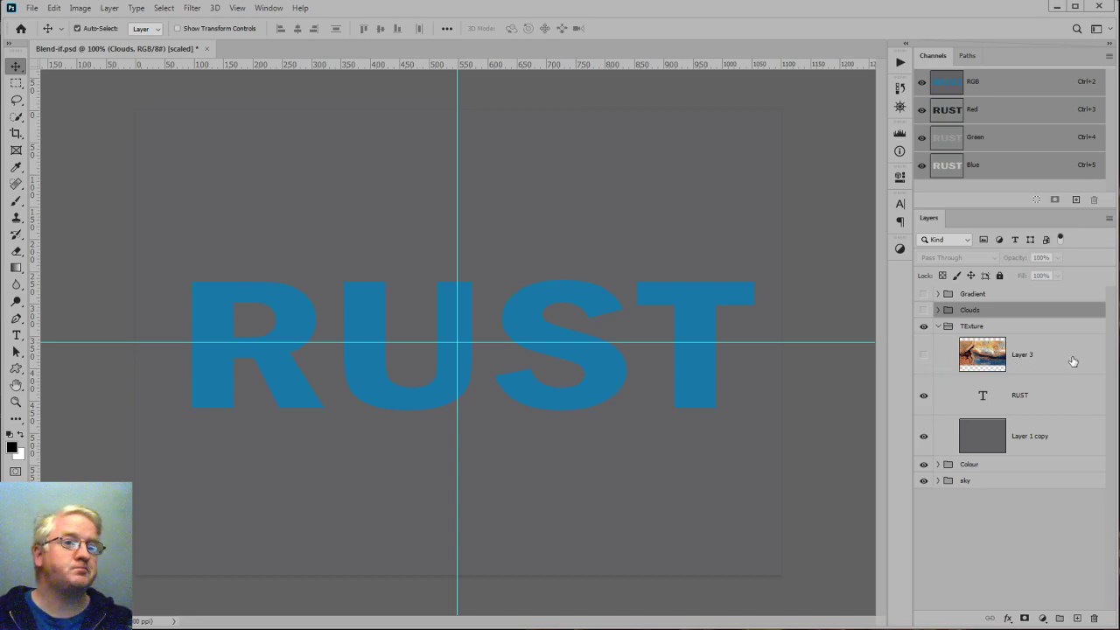
left_click(922, 395)
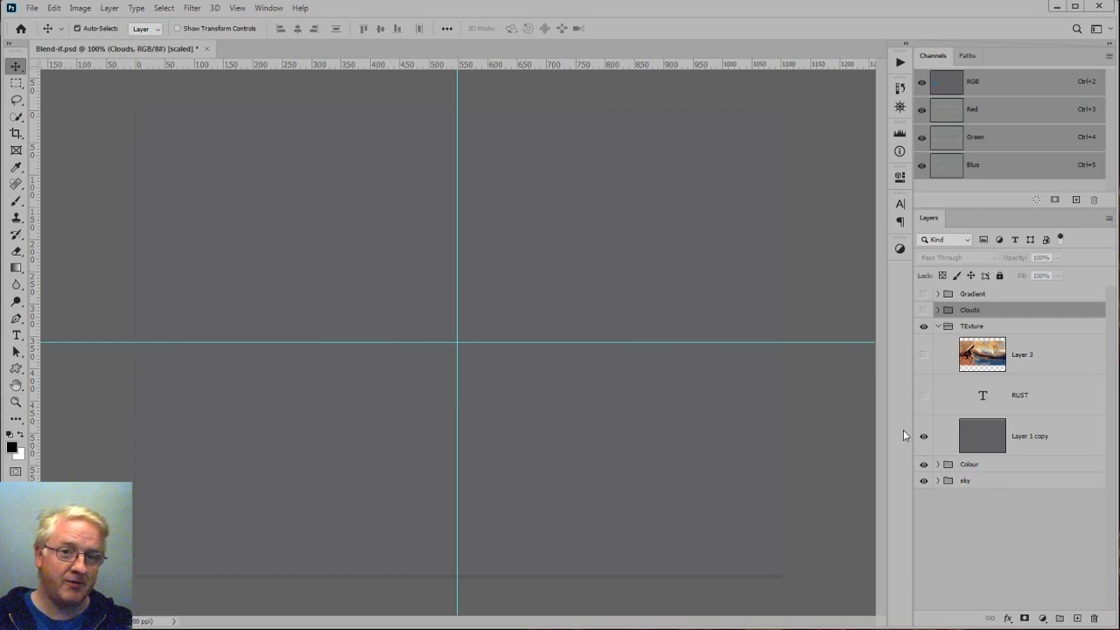
left_click(922, 394)
left_click(923, 355)
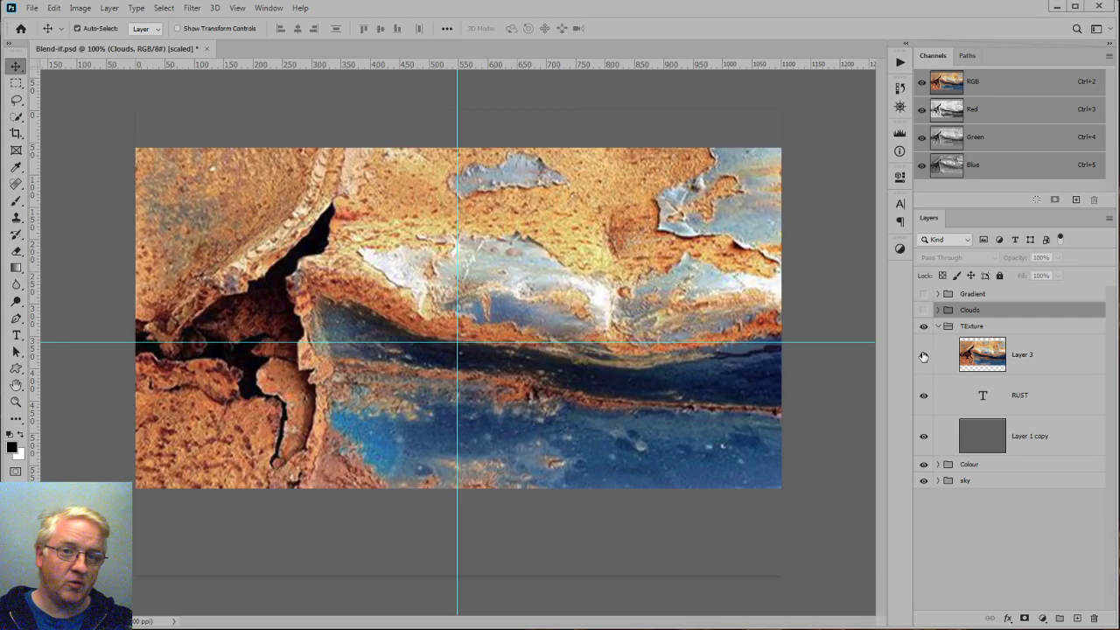
left_click(922, 356)
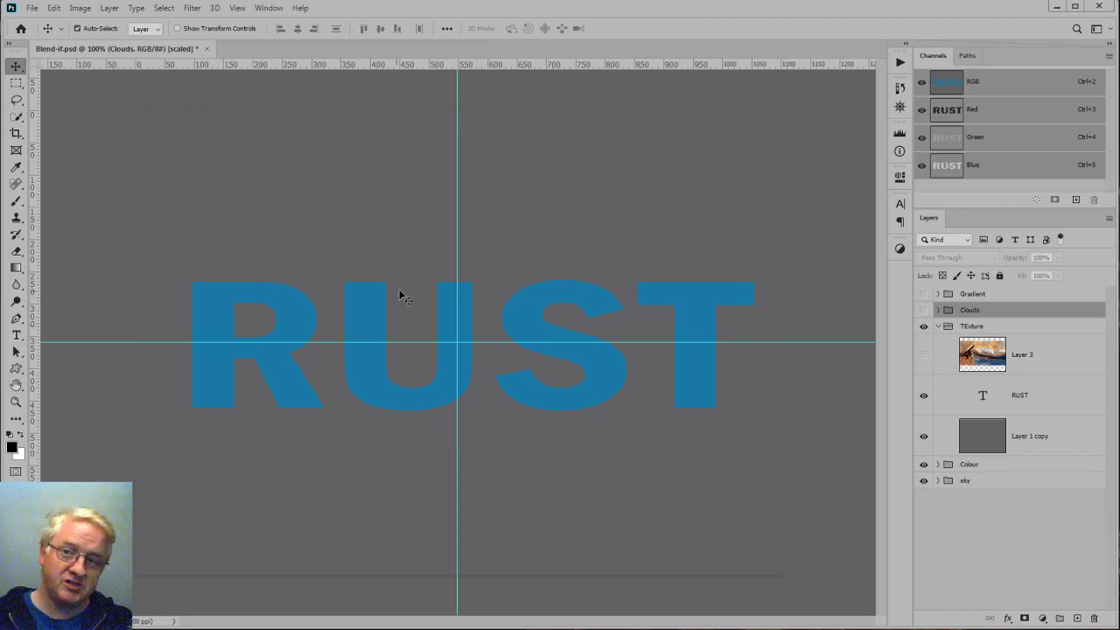
left_click(923, 356)
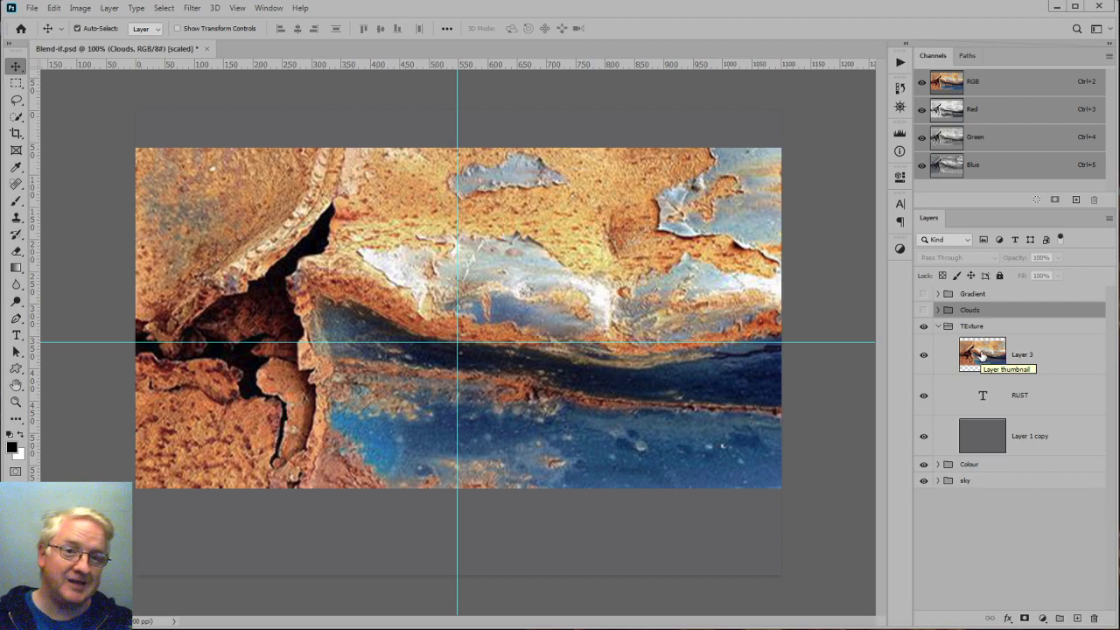
- Clip the Layer 3 rust texture to the RUST text layer and move the texture upward inside the letters
left_click(1048, 364)
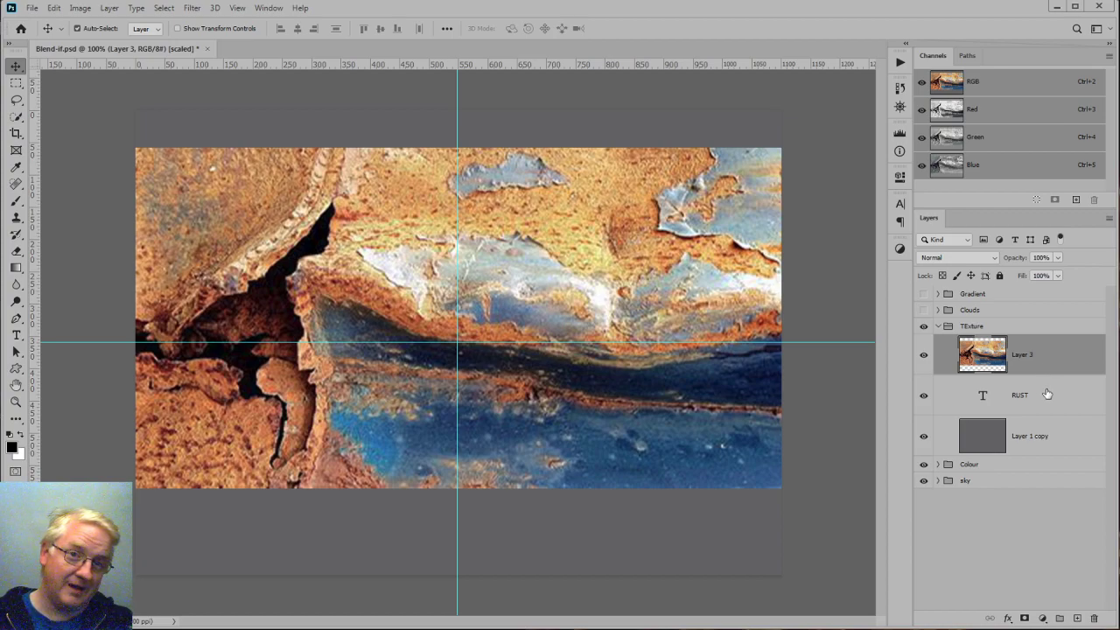
left_click(1047, 394)
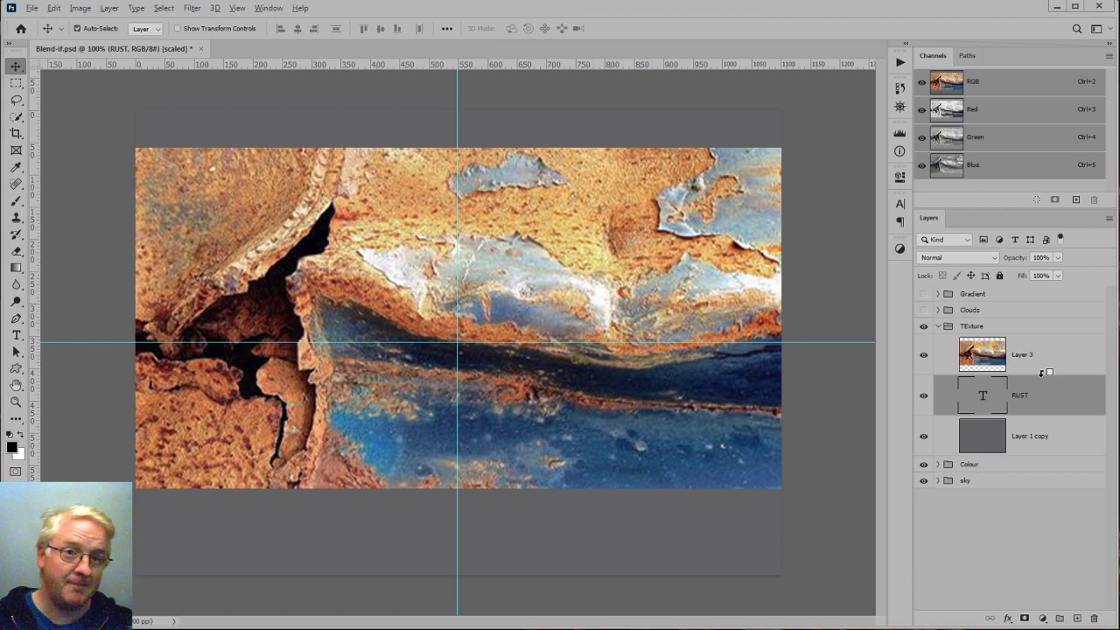
left_click(1043, 373, "alt")
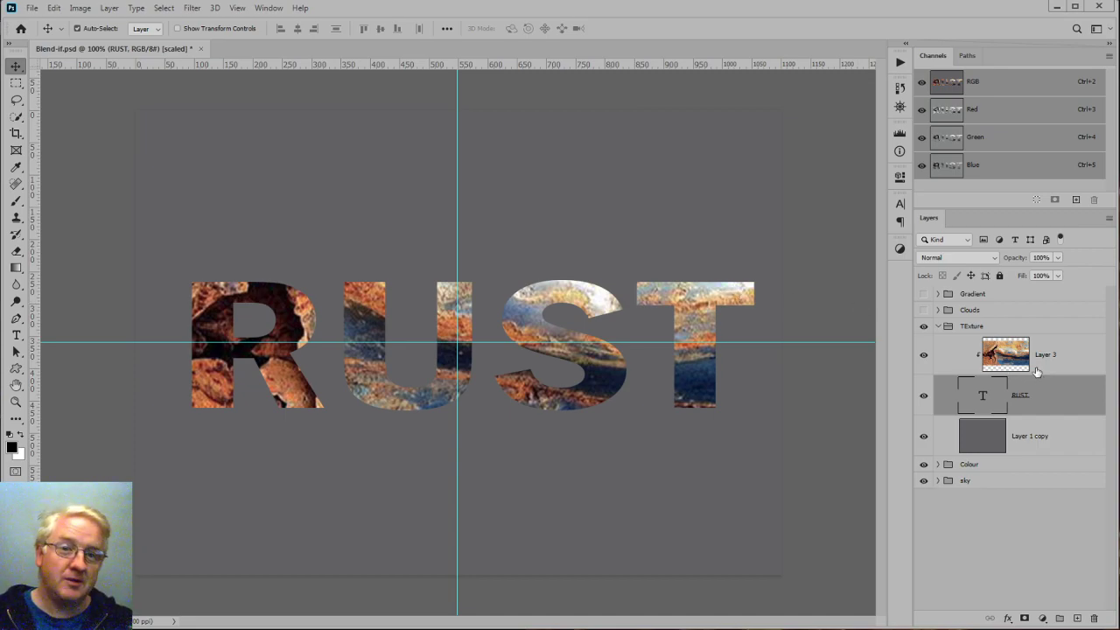
left_click(1015, 351)
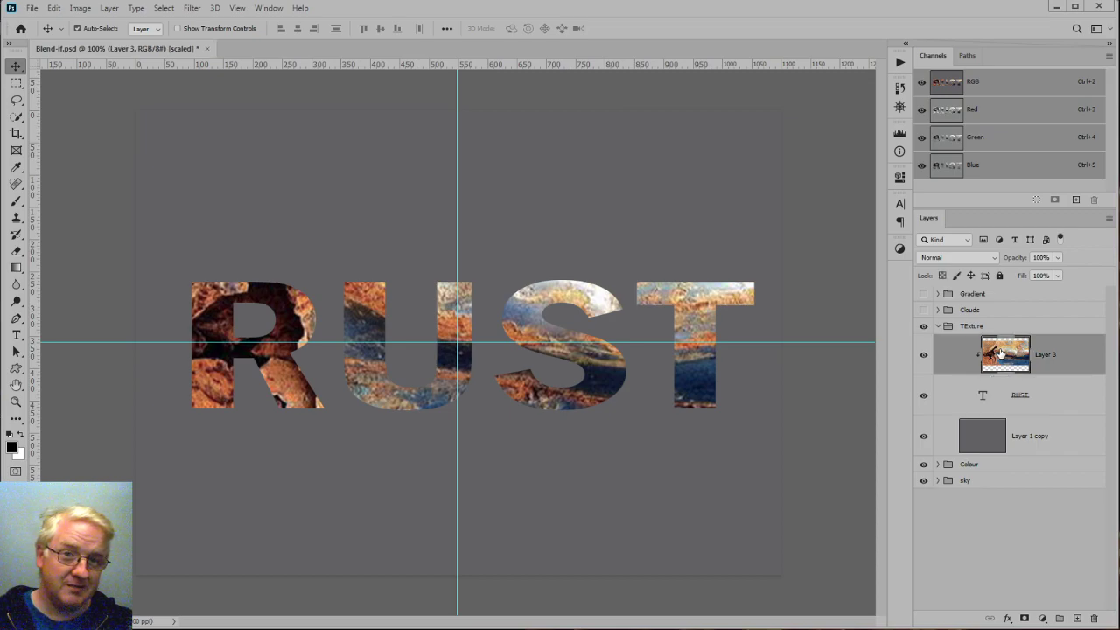
mouse_move(693, 353)
left_mouse_down()
mouse_move(698, 331)
mouse_move(723, 350)
mouse_move(677, 357)
mouse_move(685, 332)
mouse_move(722, 335)
mouse_move(661, 351)
mouse_move(720, 324)
mouse_move(688, 358)
mouse_move(677, 333)
mouse_move(712, 333)
mouse_move(718, 350)
mouse_move(688, 375)
mouse_move(662, 370)
mouse_move(707, 350)
left_mouse_up()
- With Auto-Select temporarily off, move the RUST text layer slightly down and left beneath its clipped texture
left_click(988, 403)
left_click(950, 397)
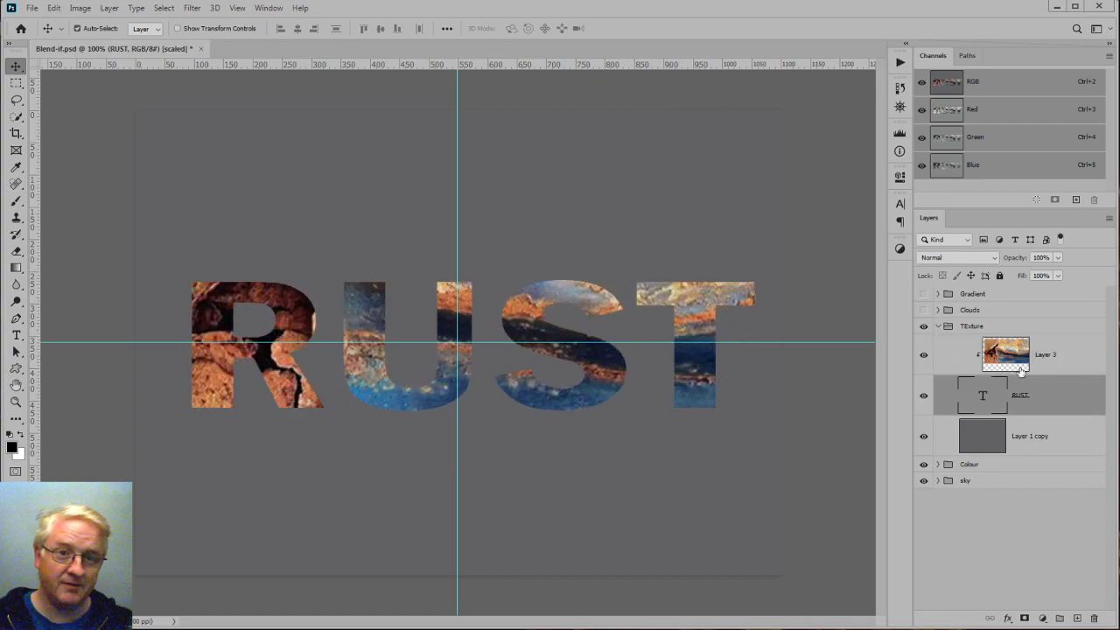
left_click(93, 31)
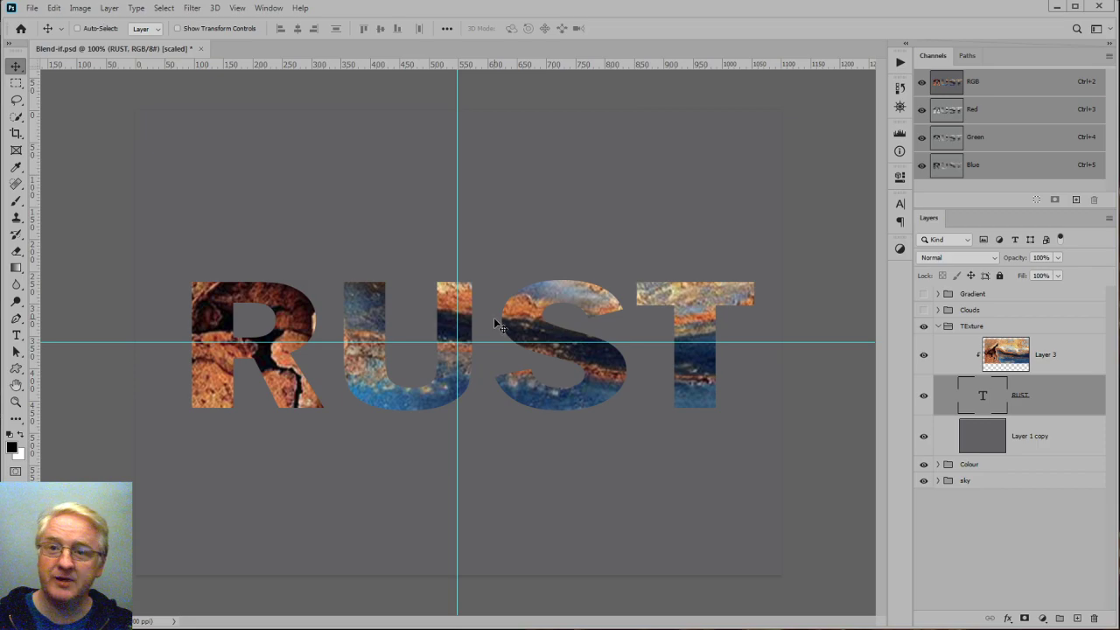
mouse_move(601, 373)
left_mouse_down()
mouse_move(560, 376)
mouse_move(565, 317)
mouse_move(585, 322)
mouse_move(602, 378)
left_mouse_up()
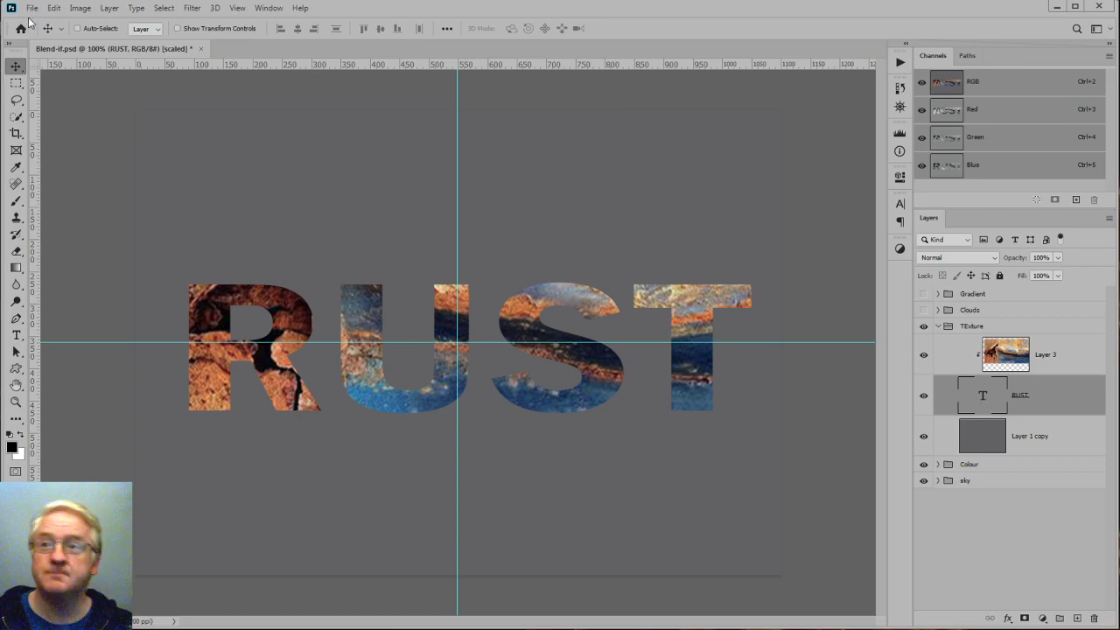
left_click(78, 29)
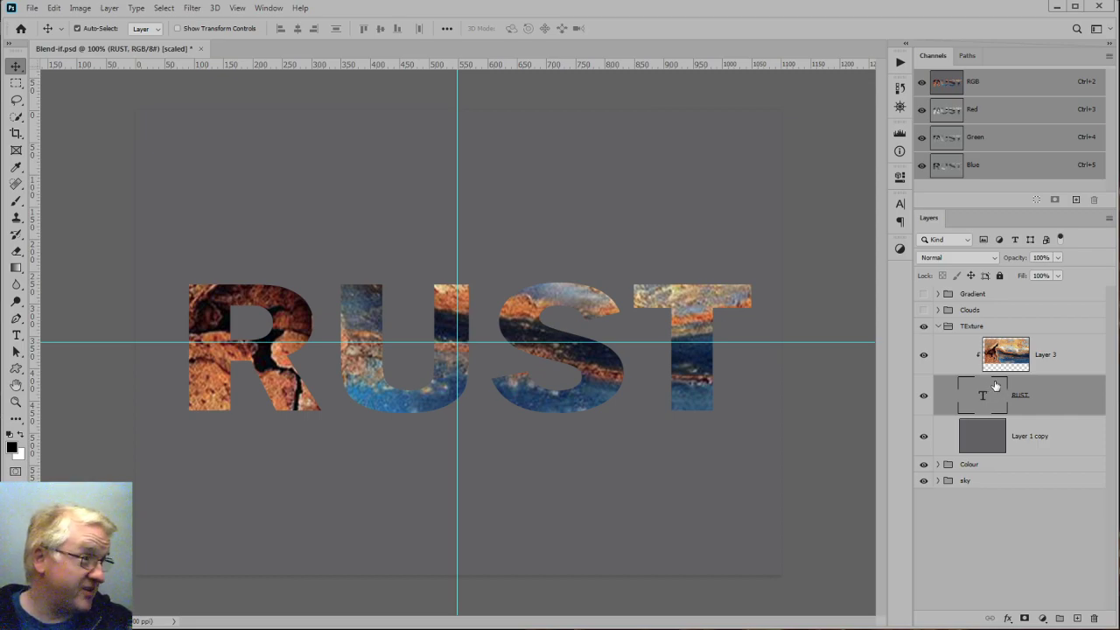
- Add a Bevel & Emboss effect to the RUST text layer with a size of 6 px
double_click(1072, 399)
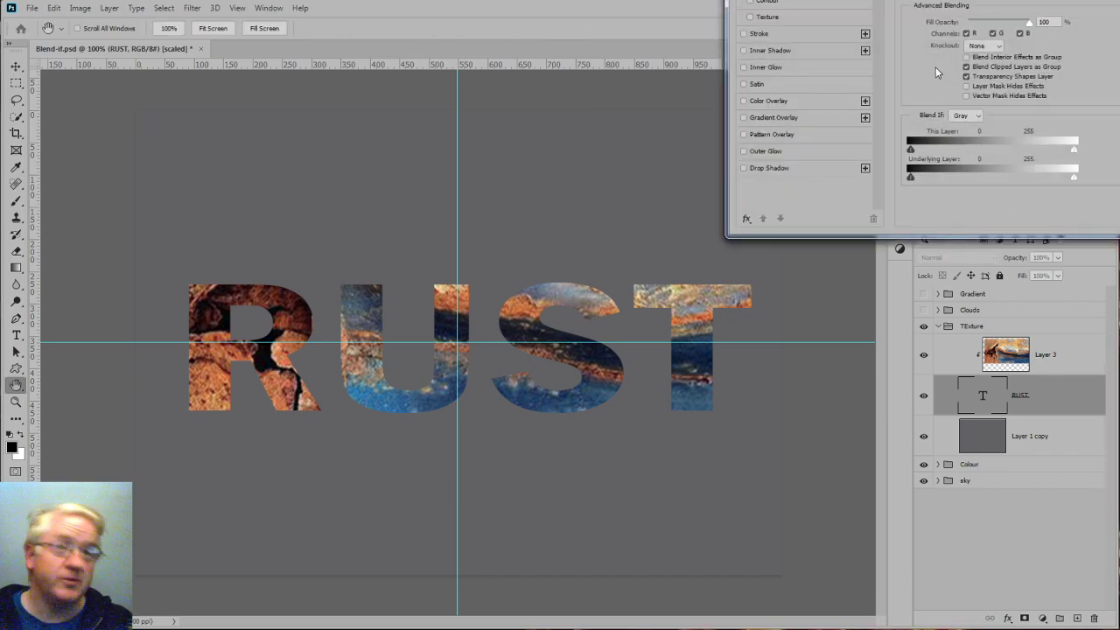
left_click_drag(976, 0, 722, 120)
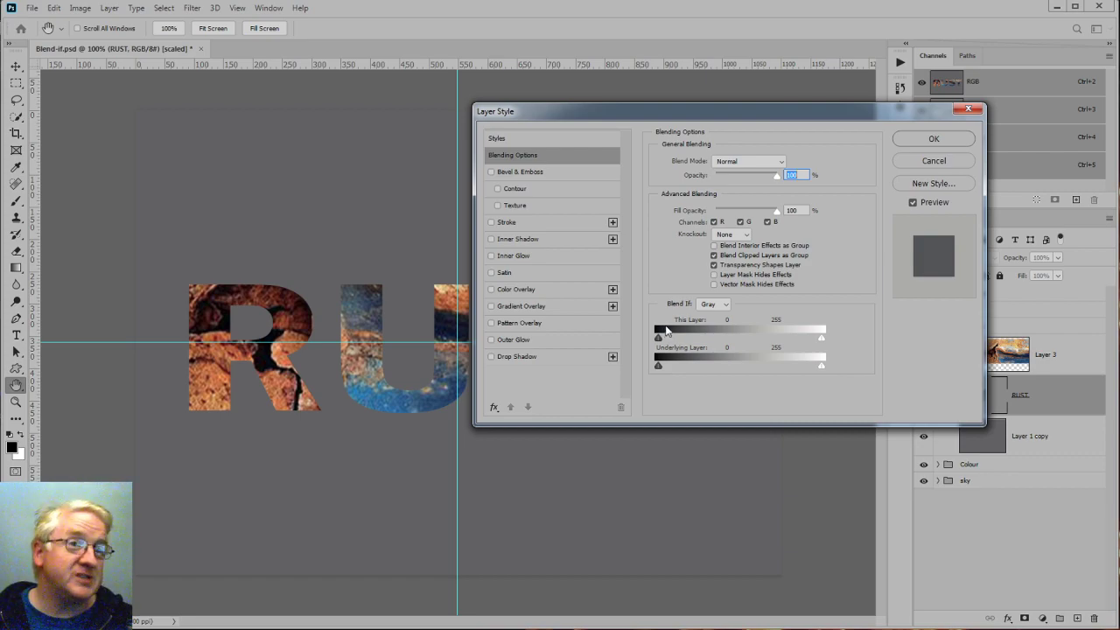
left_click(491, 173)
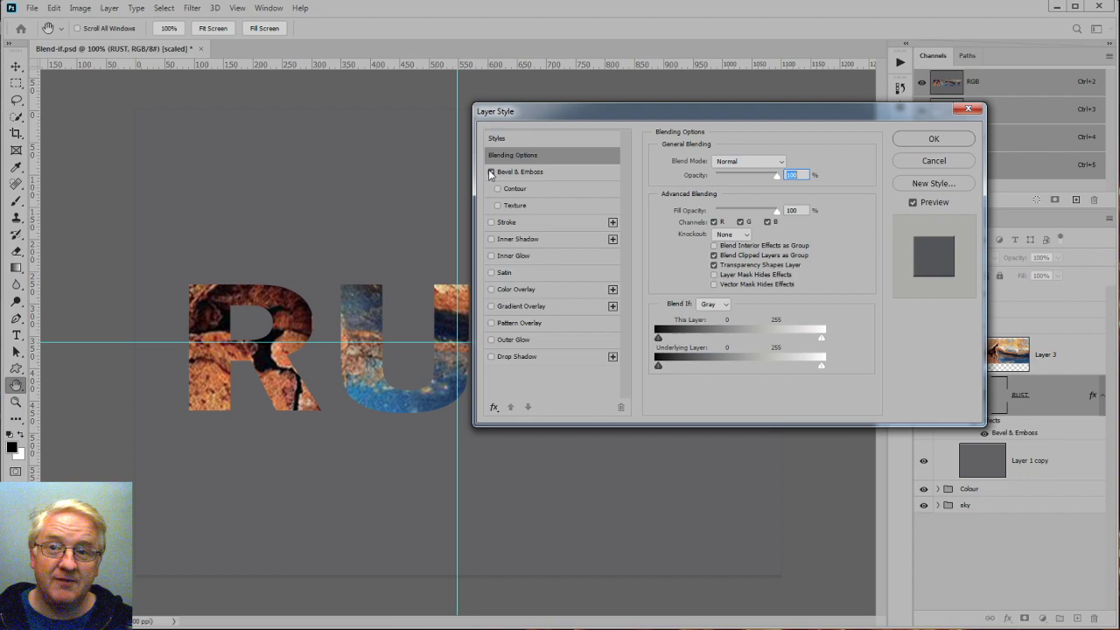
left_click(559, 172)
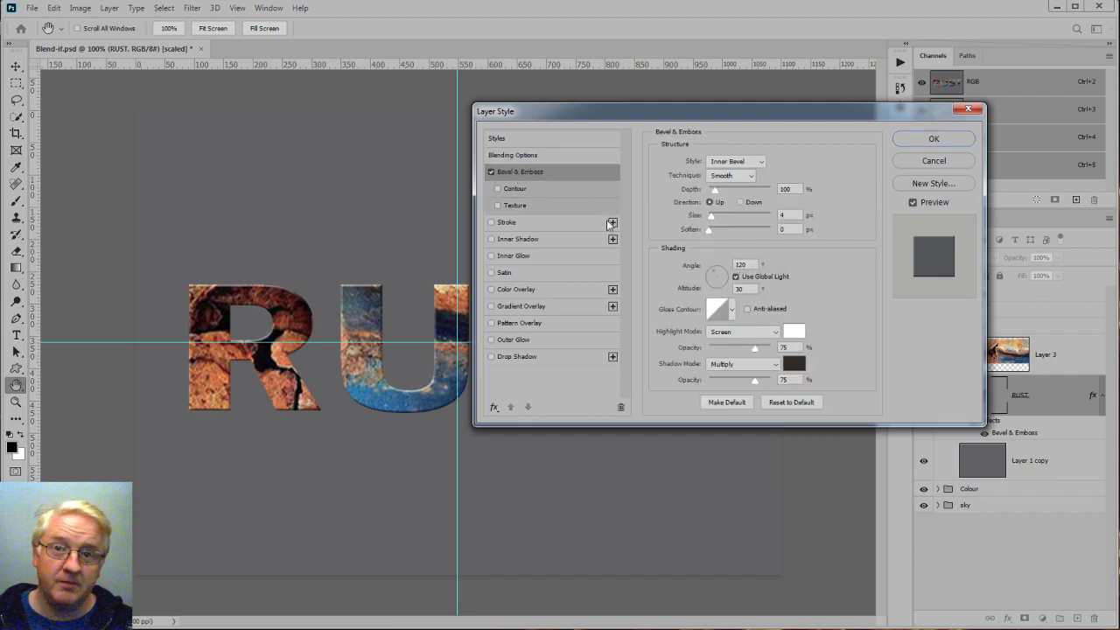
left_click(787, 217)
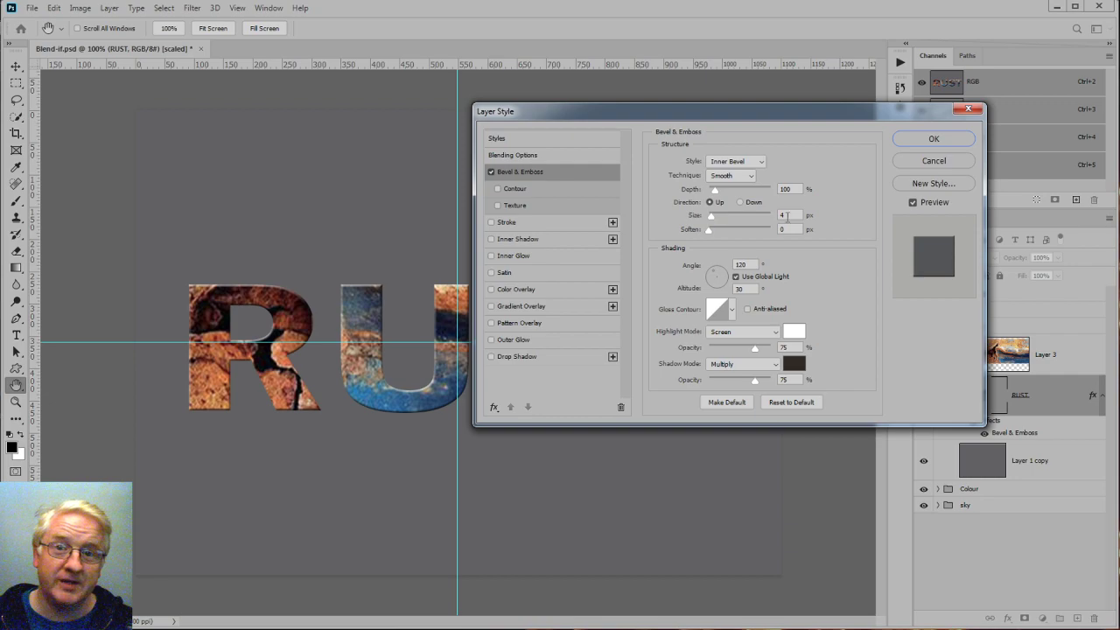
key("shift+Up")
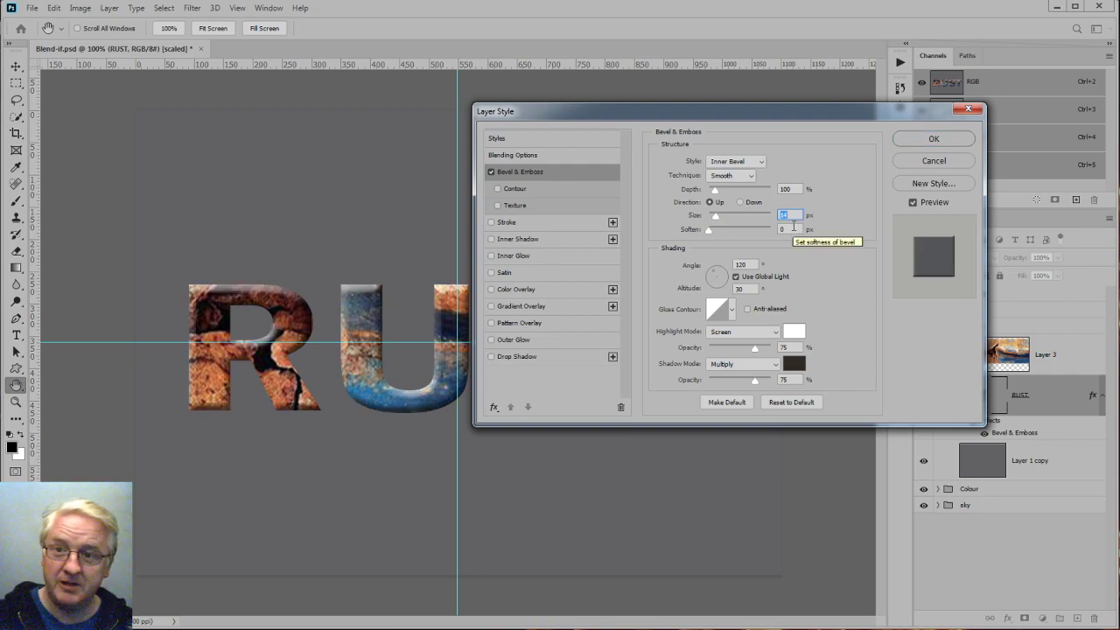
key("shift+Down")
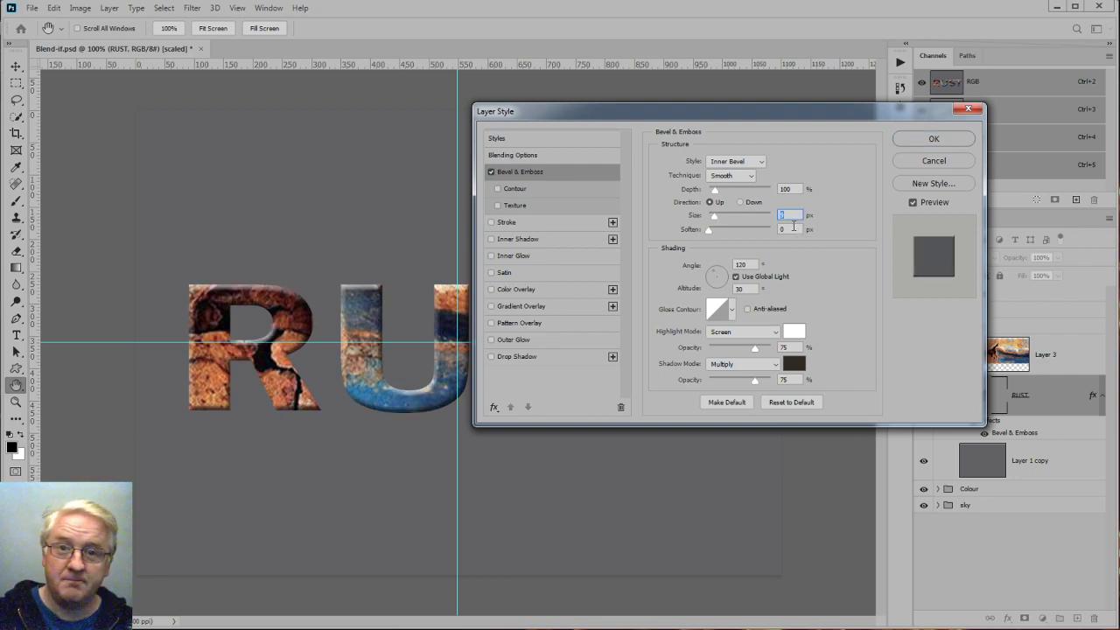
key("shift+Up")
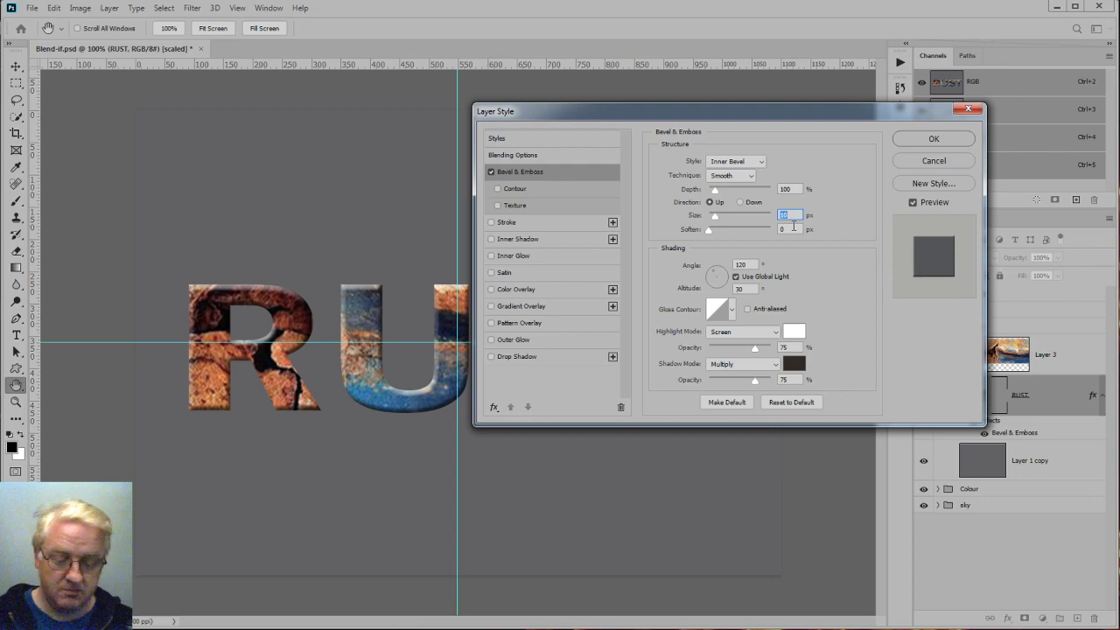
key("shift+Down")
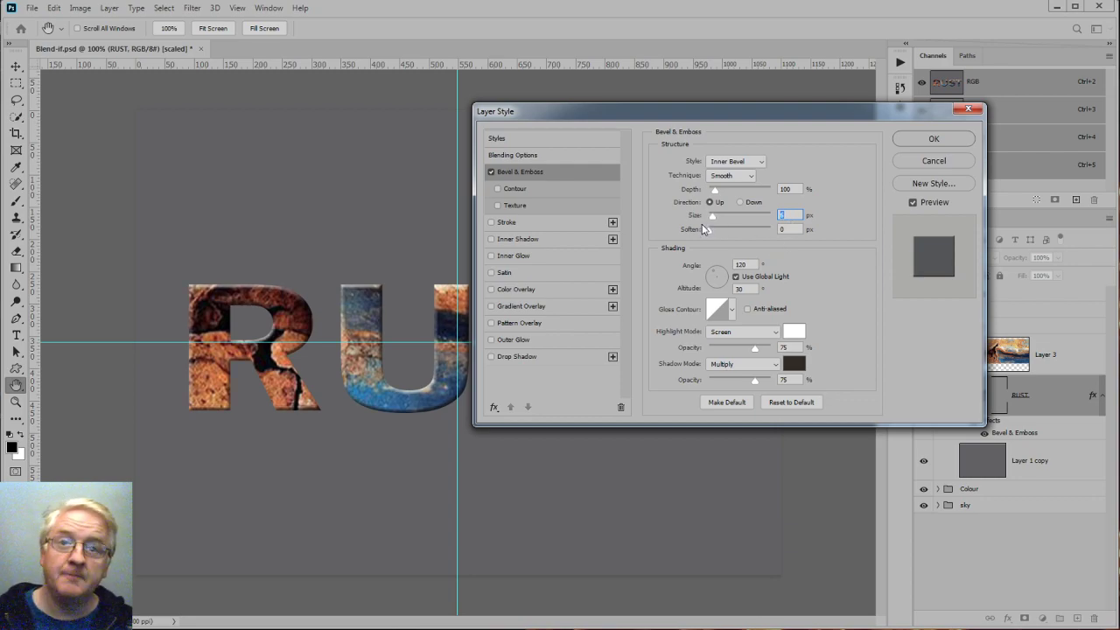
- Change the bevel technique to Chisel Hard, raise its size to 9 px, and apply the layer style
left_click(730, 176)
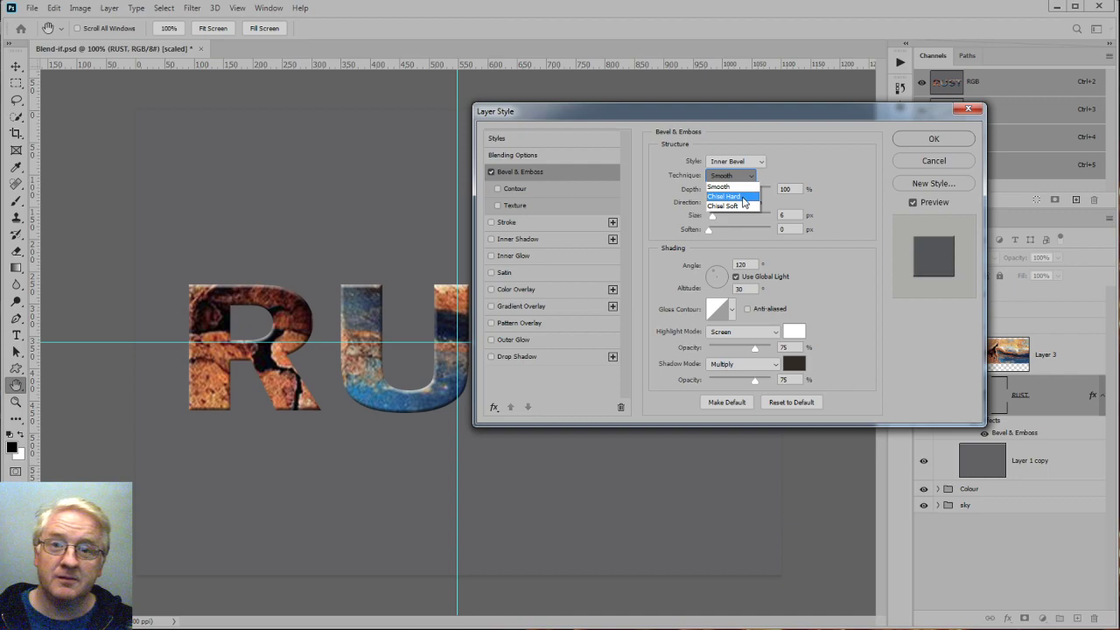
left_click(743, 199)
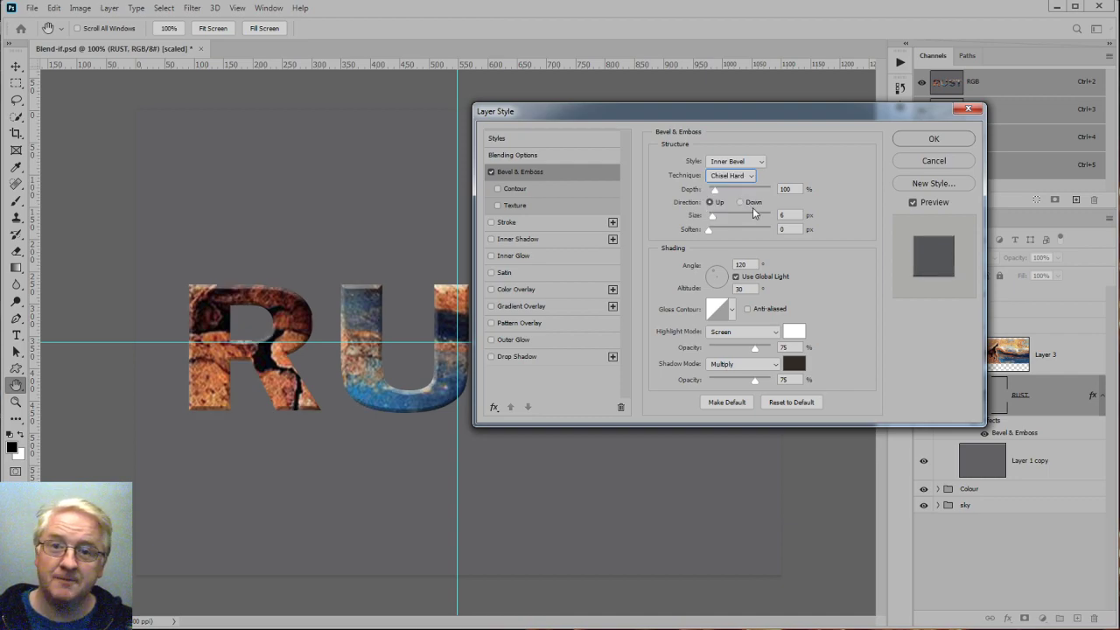
left_click(797, 215)
key("Up")
key("Up")
key("Up")
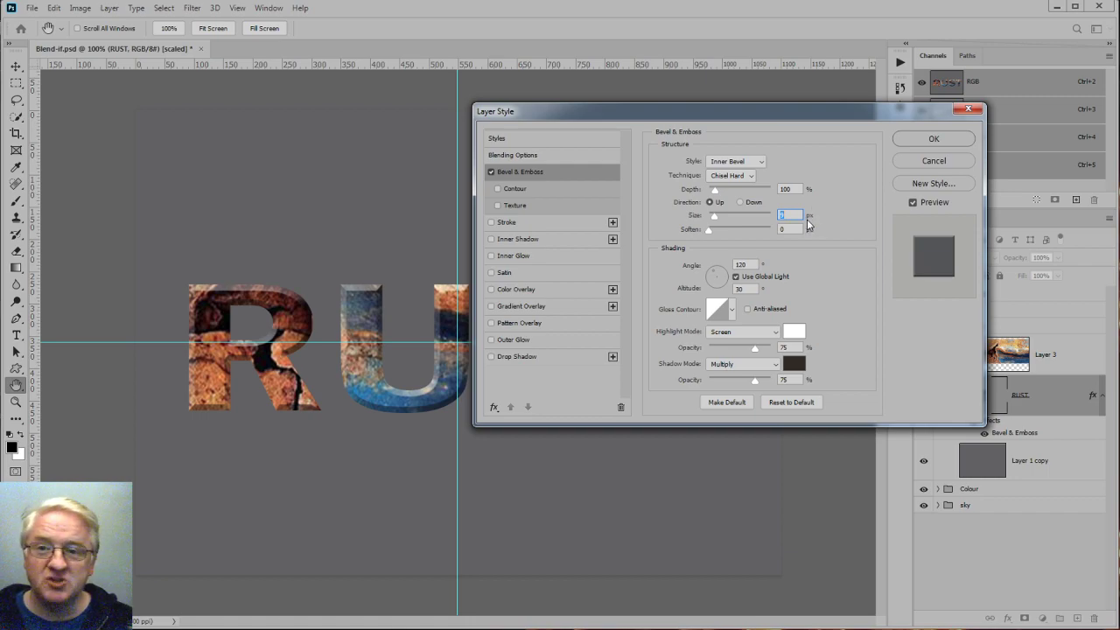
left_click(941, 139)
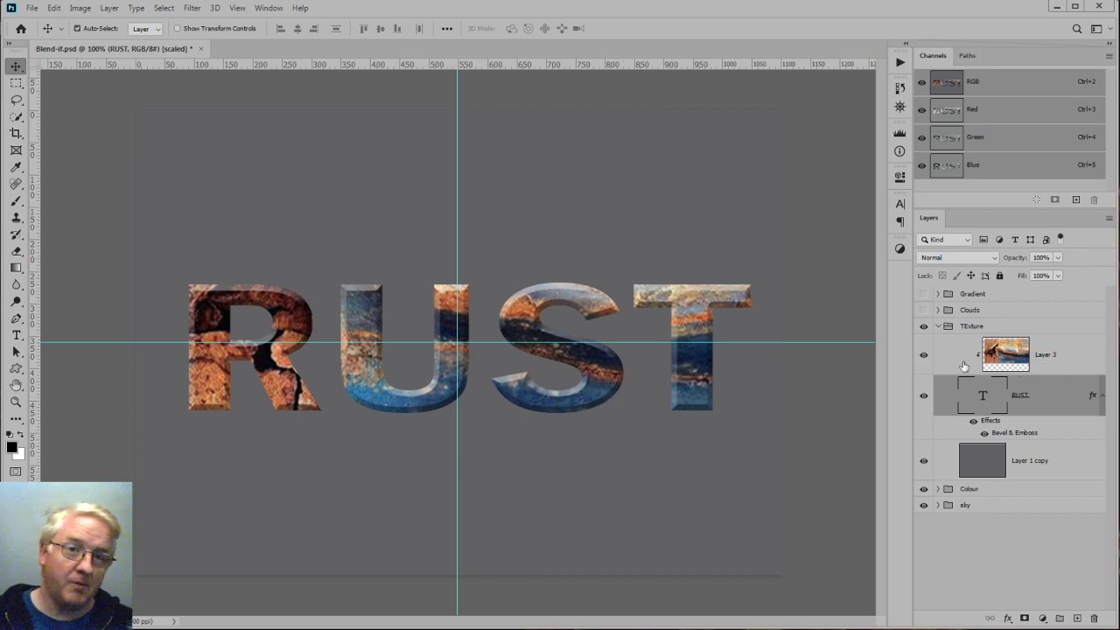
- Open the blending options of Layer 3 and set the This Layer white point to 138
left_click(1002, 354)
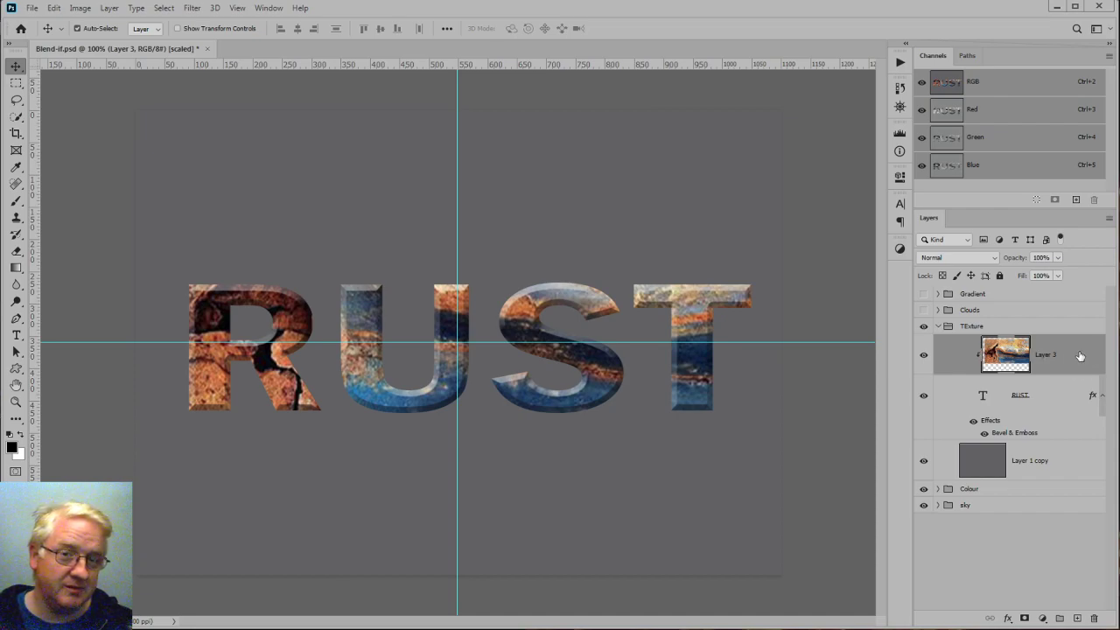
double_click(1079, 356)
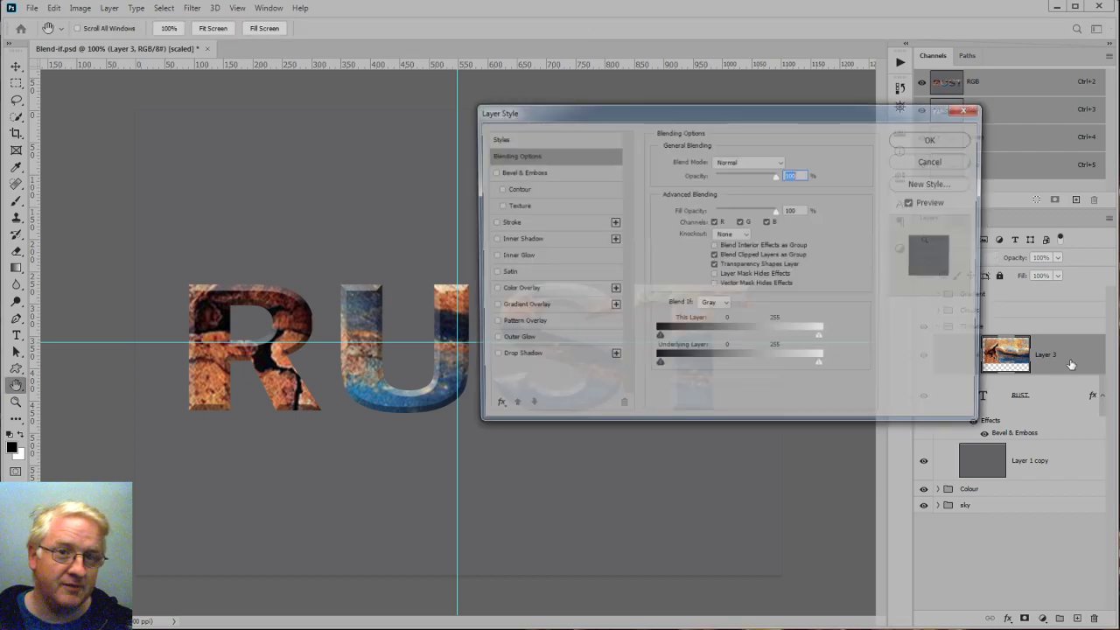
left_click_drag(536, 117, 738, 13)
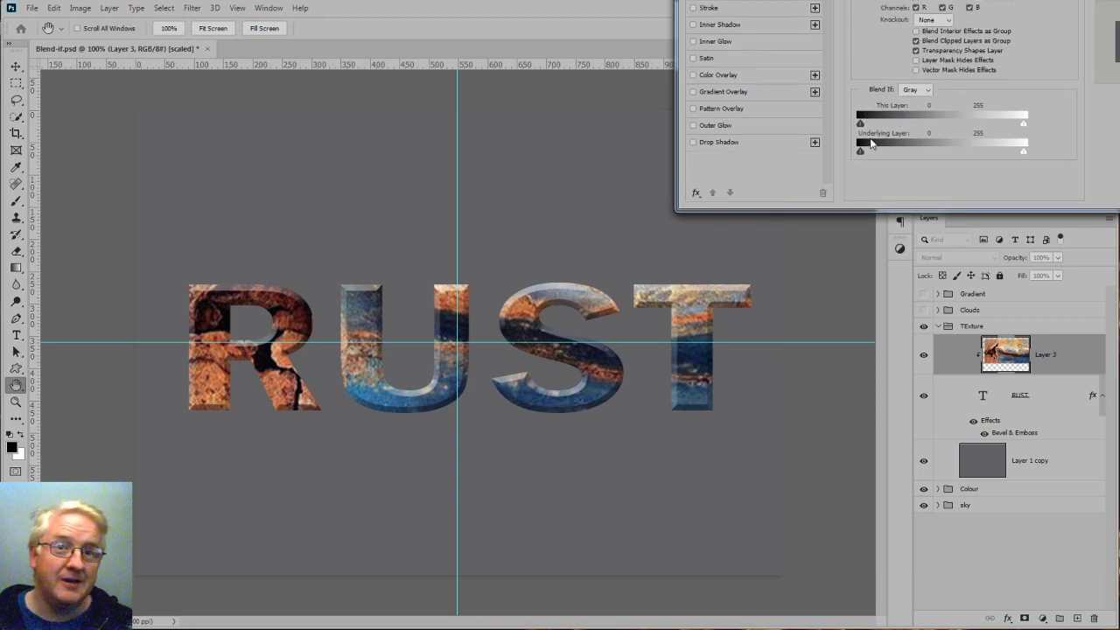
mouse_move(1023, 124)
left_mouse_down()
mouse_move(955, 125)
mouse_move(1011, 131)
left_mouse_up()
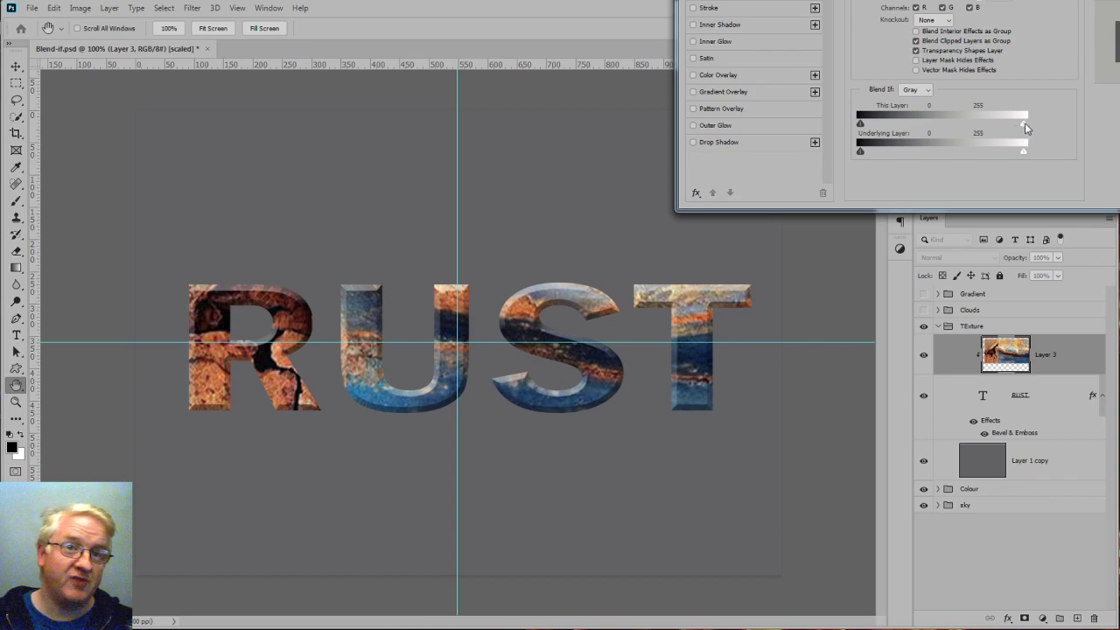
left_click_drag(1024, 123, 950, 123)
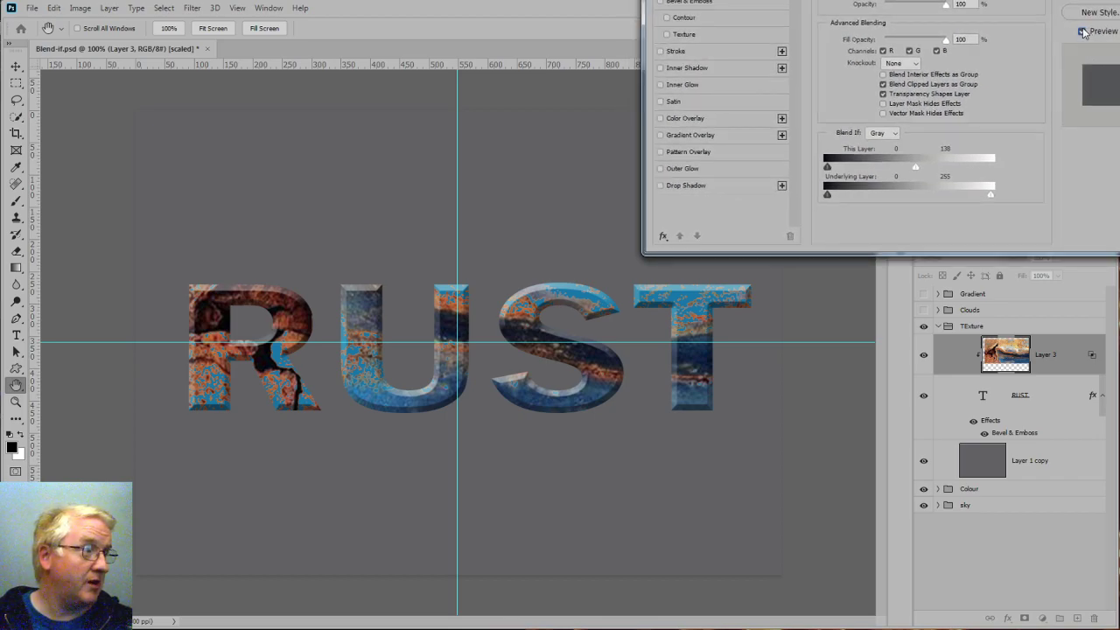
- Toggle the layer style preview off and on to compare the texture with and without the Blend If change
left_click(1082, 33)
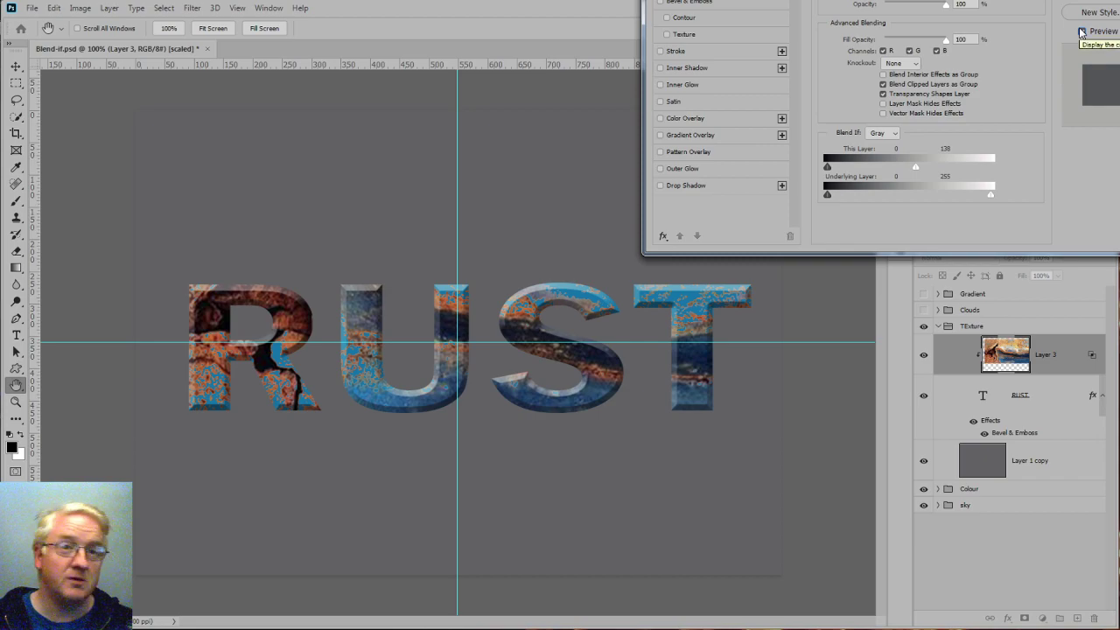
left_click(1082, 33)
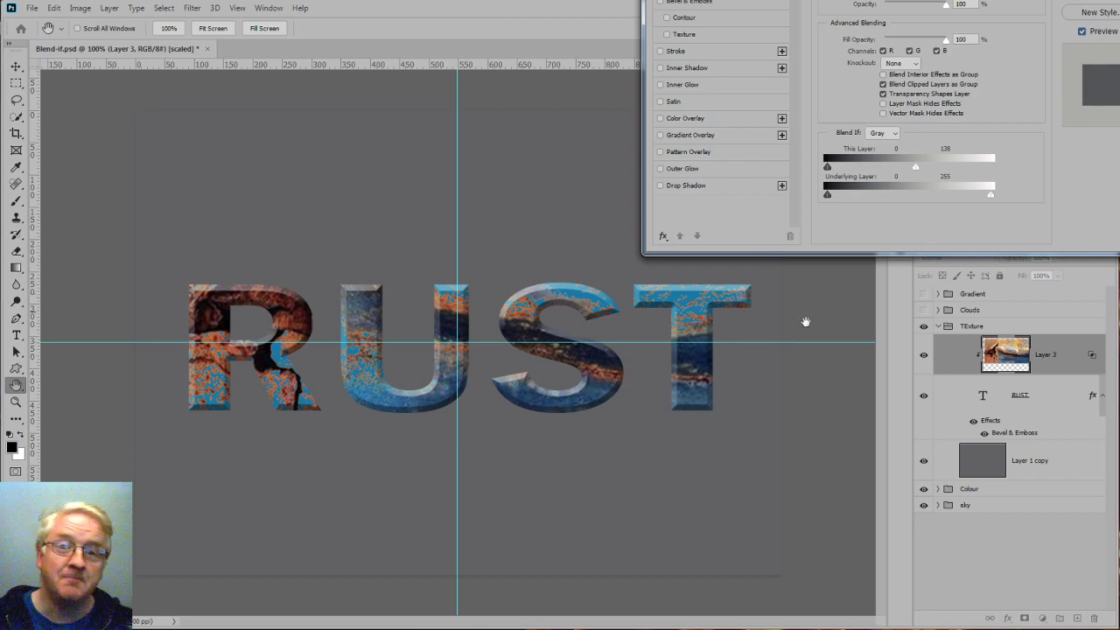
left_click(1082, 31)
left_click(1082, 31)
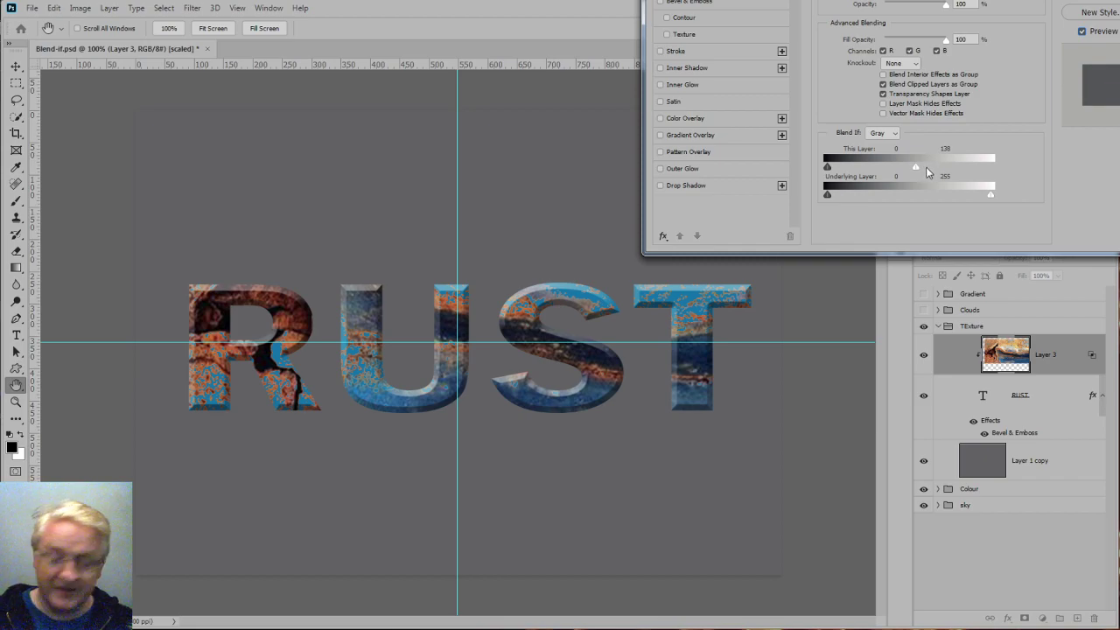
- Split the This Layer white point to 113 / 195 to soften the transition, and return both halves to 255
key("alt")
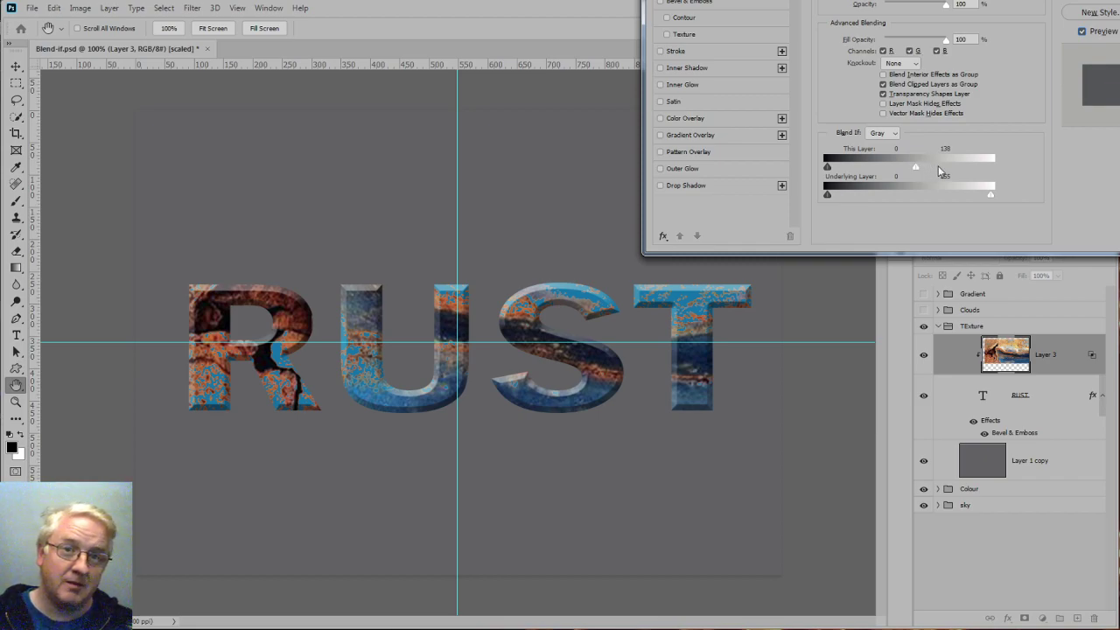
mouse_move(915, 166)
left_mouse_down()
mouse_move(963, 168)
mouse_move(902, 167)
left_mouse_up()
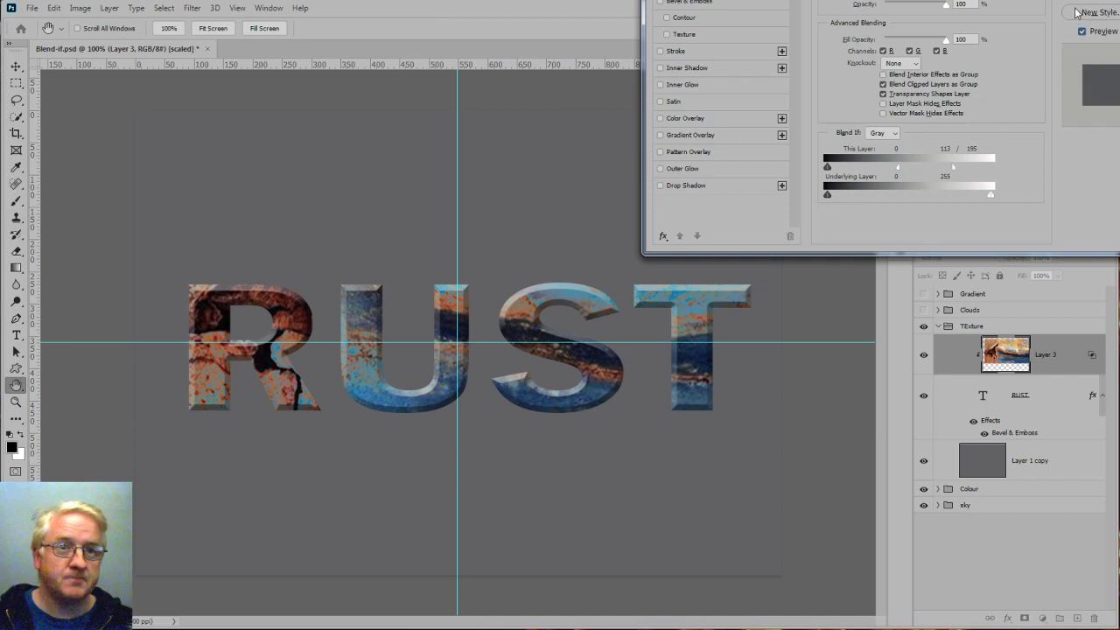
left_click_drag(953, 167, 990, 167)
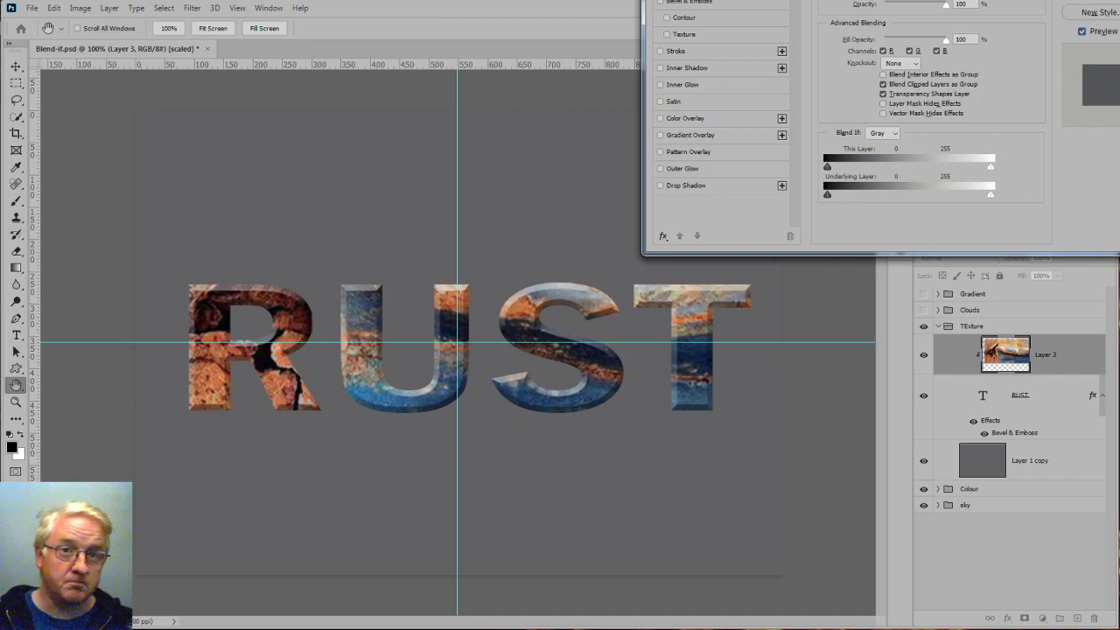
- Set the This Layer black point to 22 to hide the darkest parts of the rust texture, and inspect the letter R closely
mouse_move(826, 165)
left_mouse_down()
mouse_move(859, 172)
mouse_move(805, 171)
left_mouse_up()
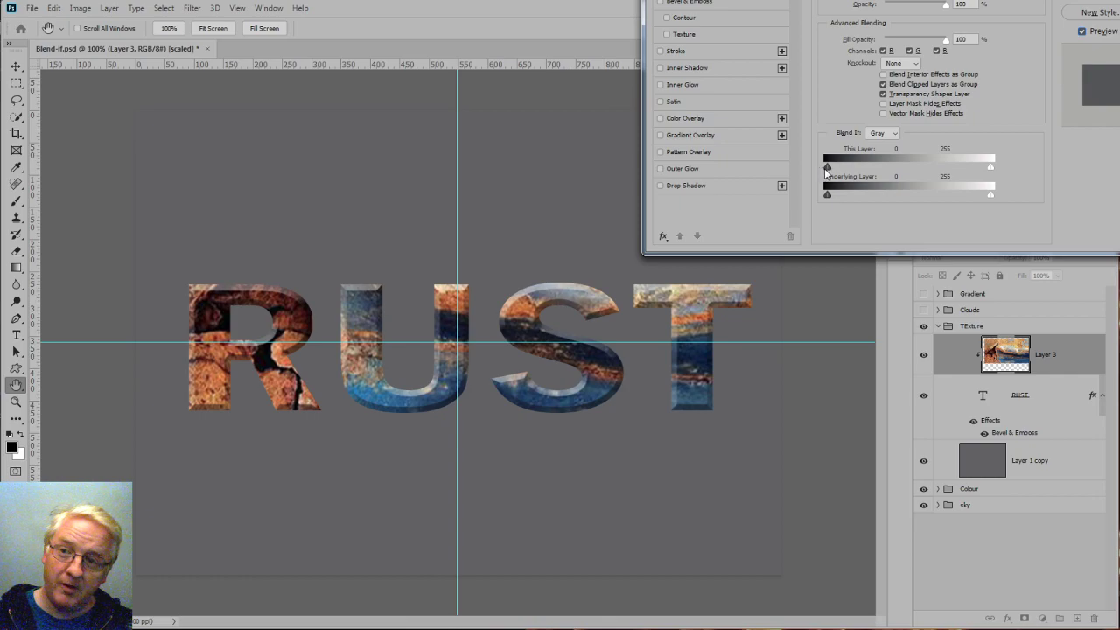
left_click_drag(828, 172, 842, 171)
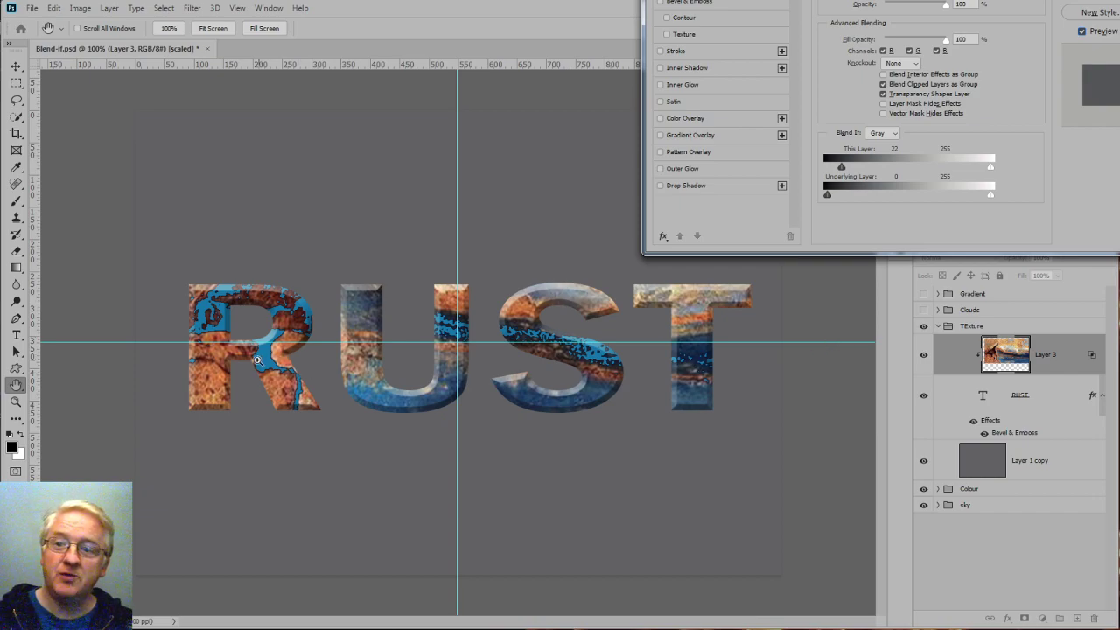
scroll(251, 362, "up", 2)
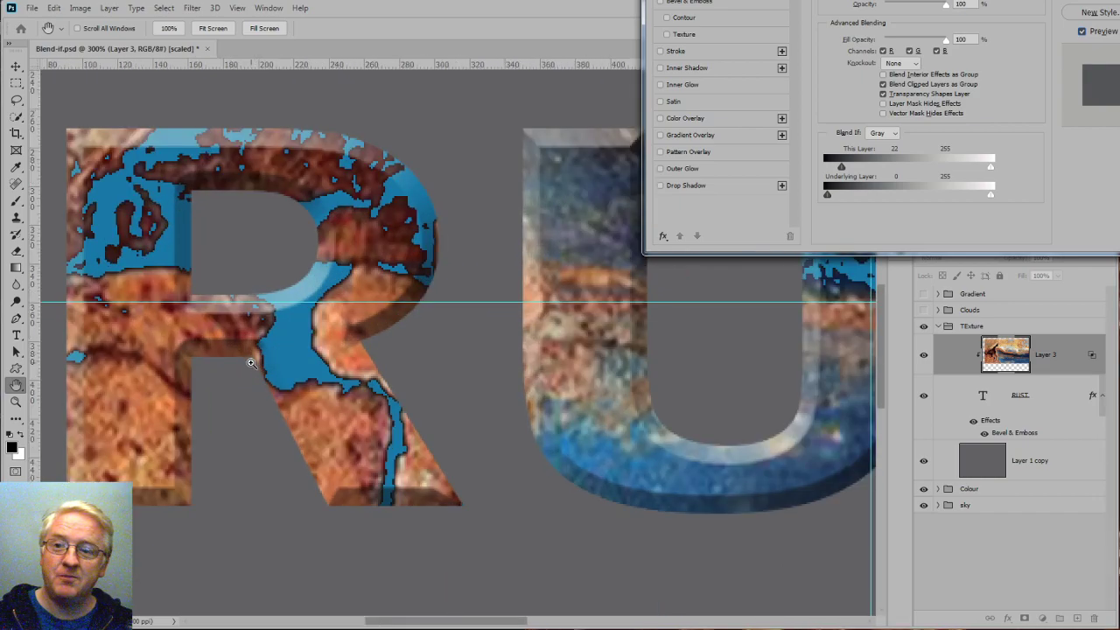
- Split the This Layer black point to 6 / 95 to soften the transition on the rust texture, and apply the layer style
left_click(1082, 32)
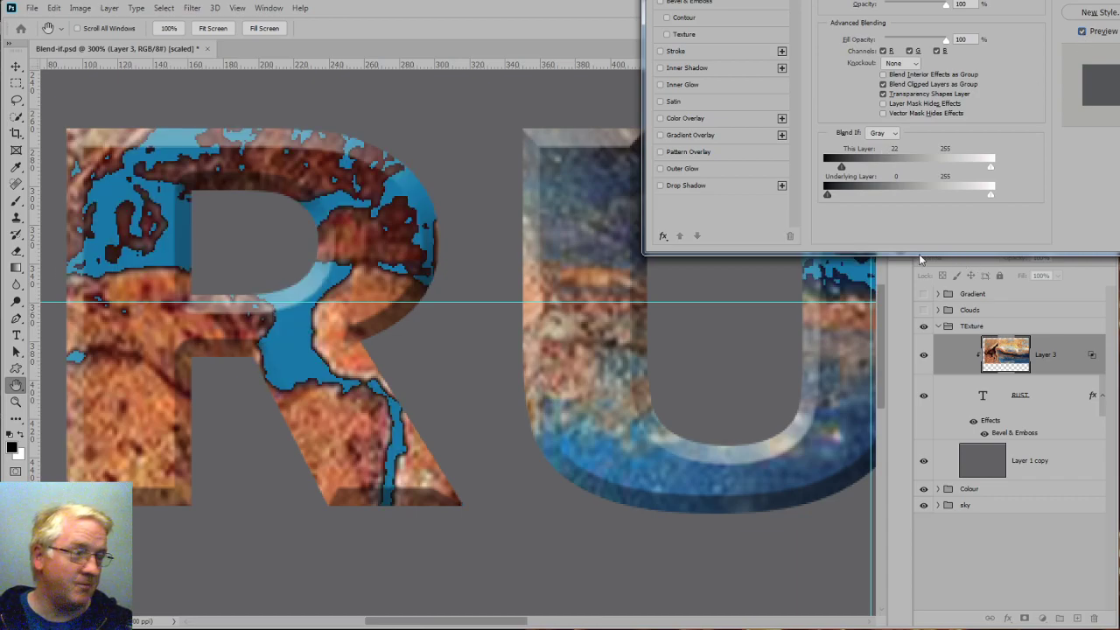
mouse_move(841, 166)
left_mouse_down()
mouse_move(881, 168)
mouse_move(828, 172)
left_mouse_up()
mouse_move(881, 168)
left_mouse_down()
mouse_move(859, 163)
mouse_move(885, 165)
left_mouse_up()
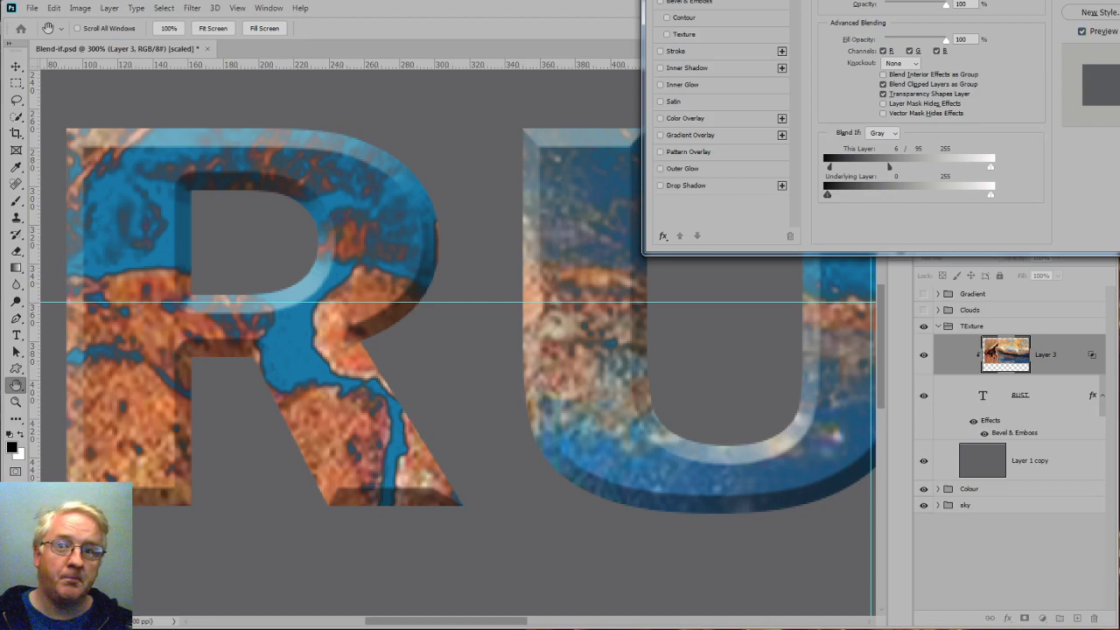
key("Return")
left_click(411, 378, "alt")
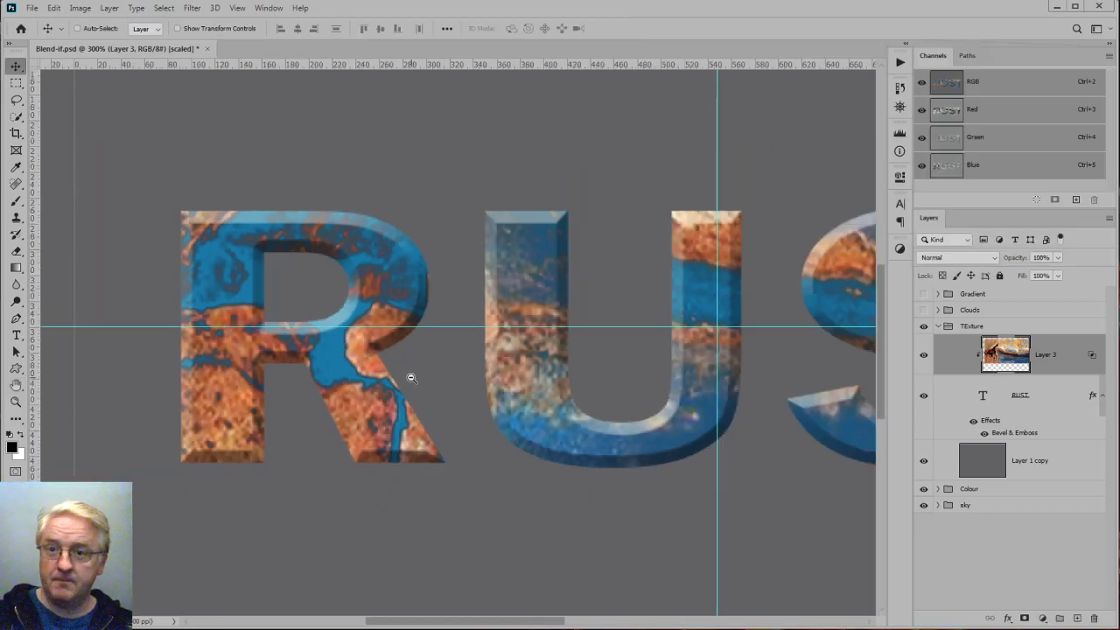
left_click(411, 377, "alt")
left_click(415, 378, "alt")
key("ctrl+plus")
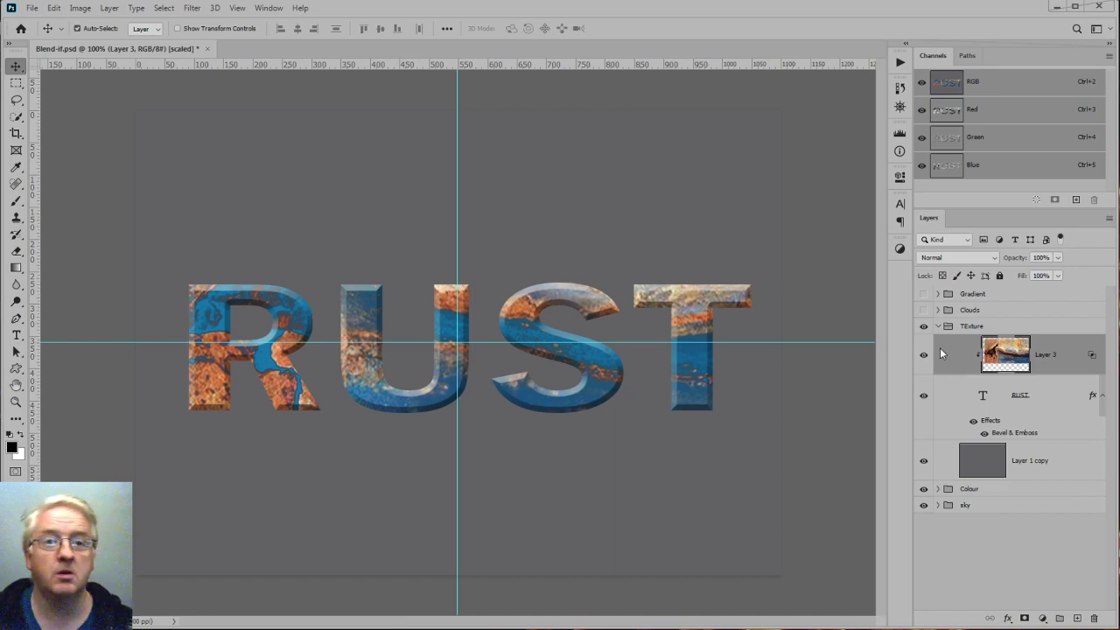
- Hide and collapse the TExture group, expand the Colour group, and select its Color Wheel layer
left_click(923, 325)
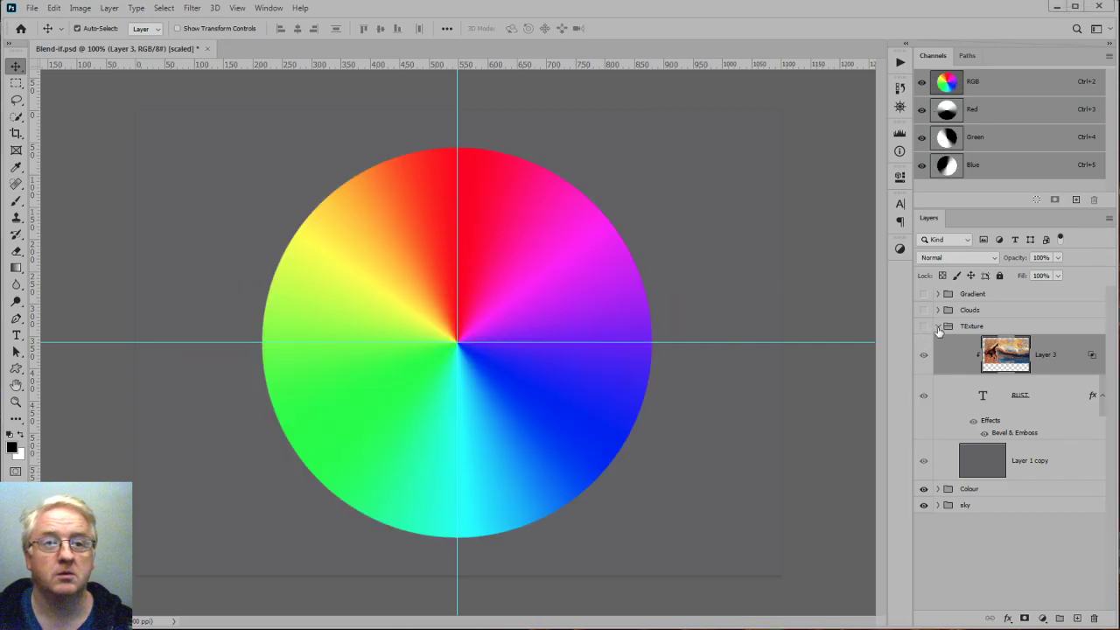
left_click(938, 327)
left_click(939, 344)
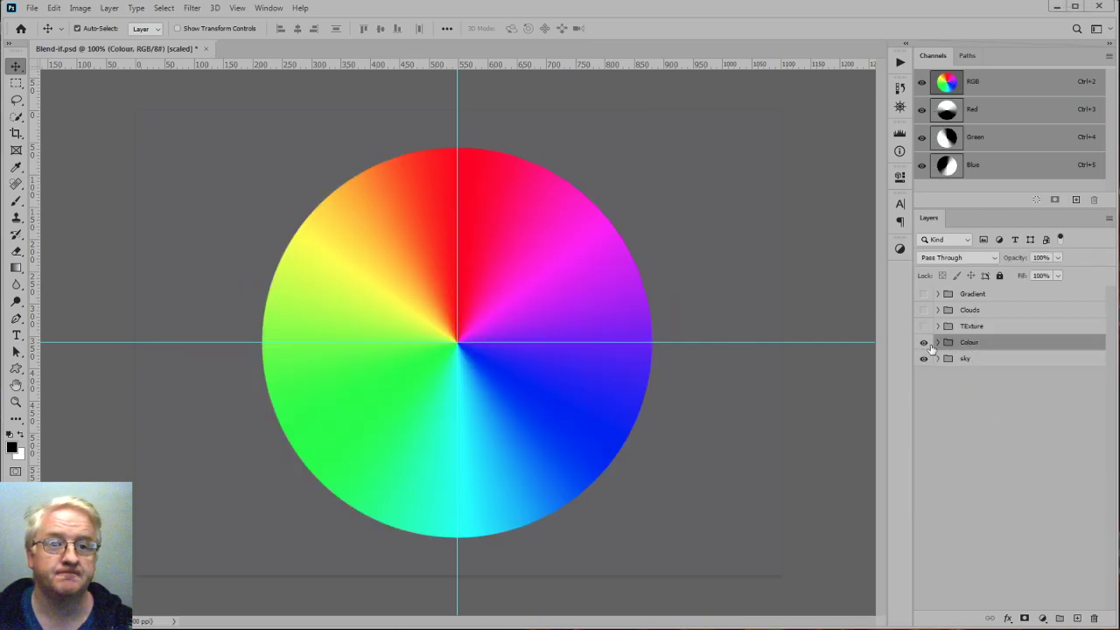
left_click(937, 343)
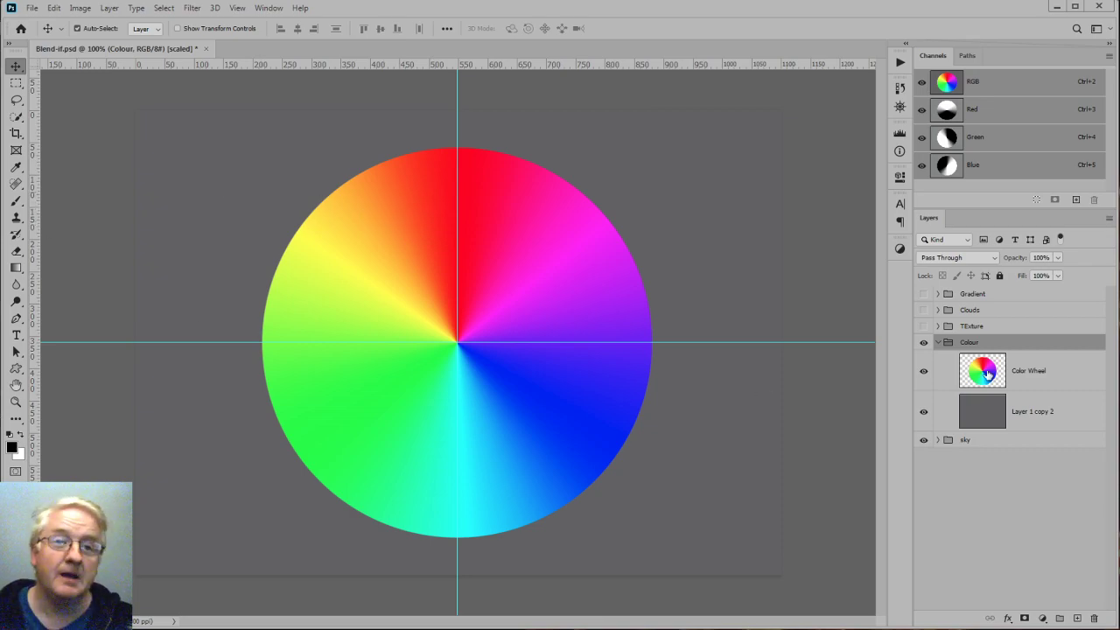
left_click(1049, 376)
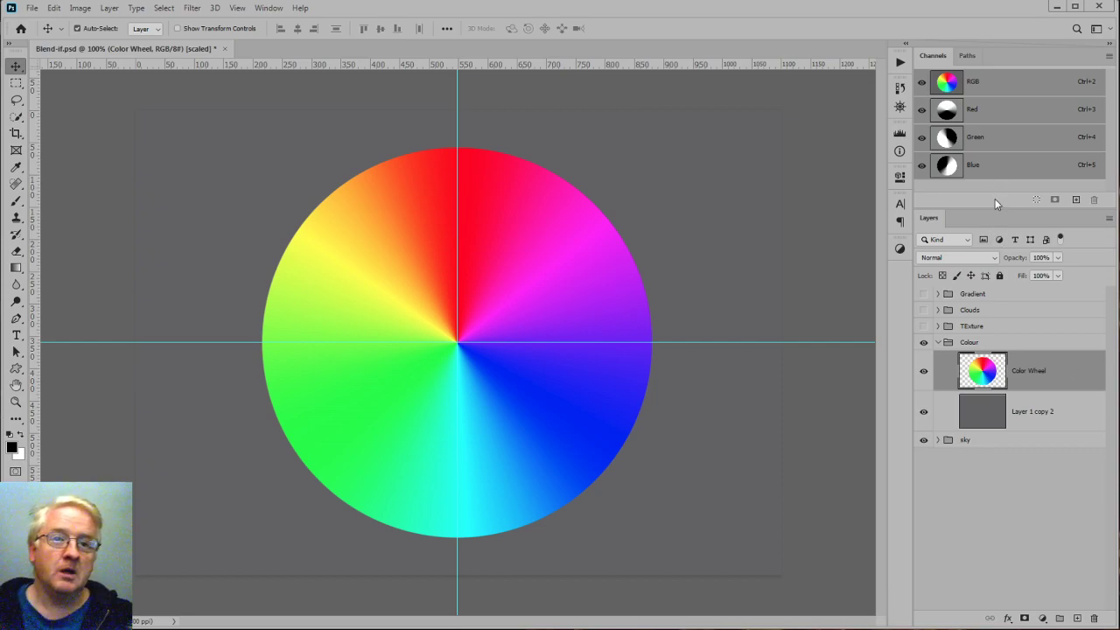
left_click_drag(994, 207, 995, 224)
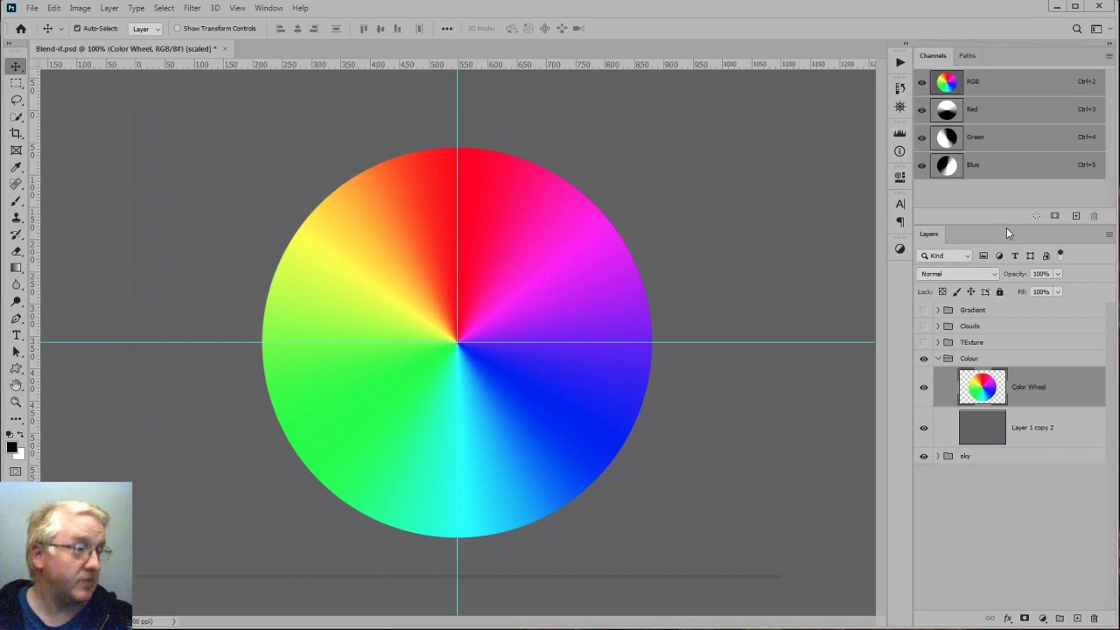
- Open the blending options of the Color Wheel layer, set Blend If to Red, and set the This Layer white point to 0
double_click(1065, 385)
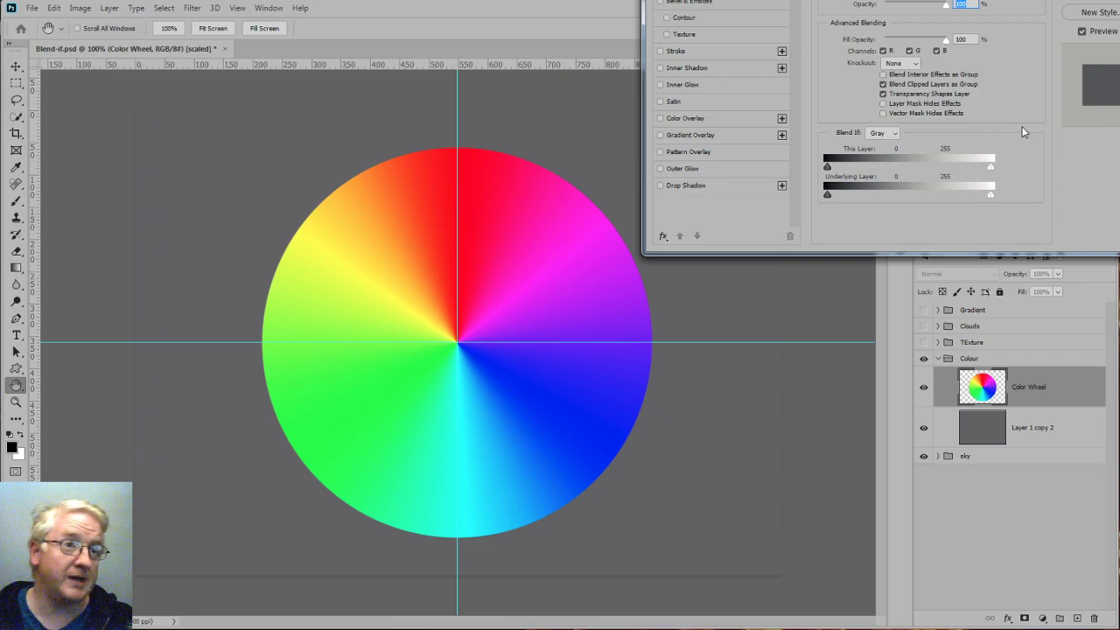
left_click(895, 133)
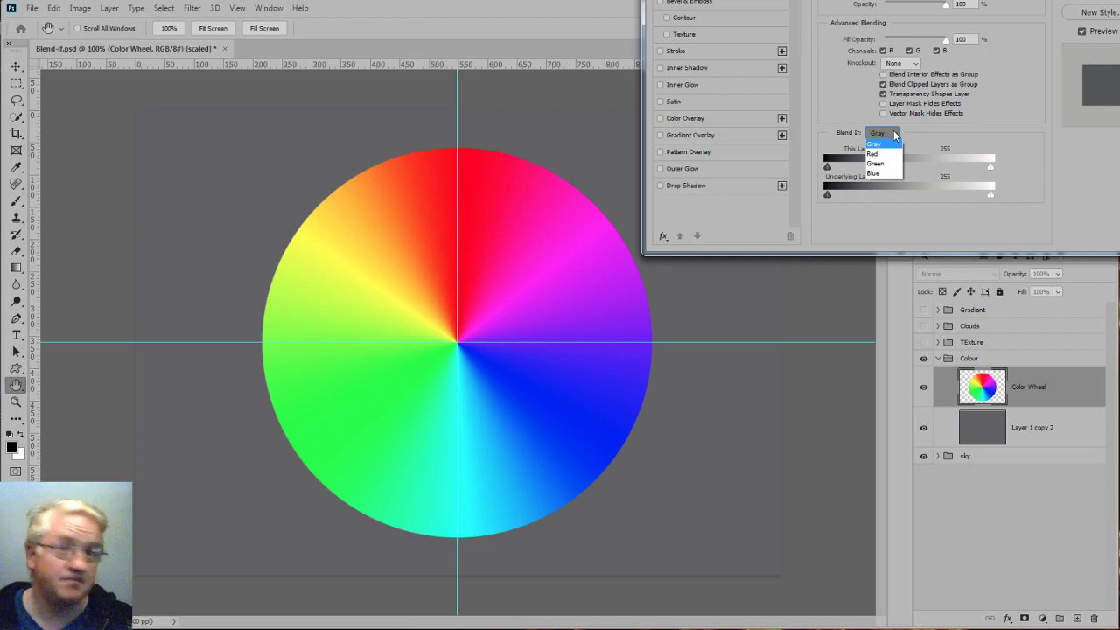
left_click(873, 153)
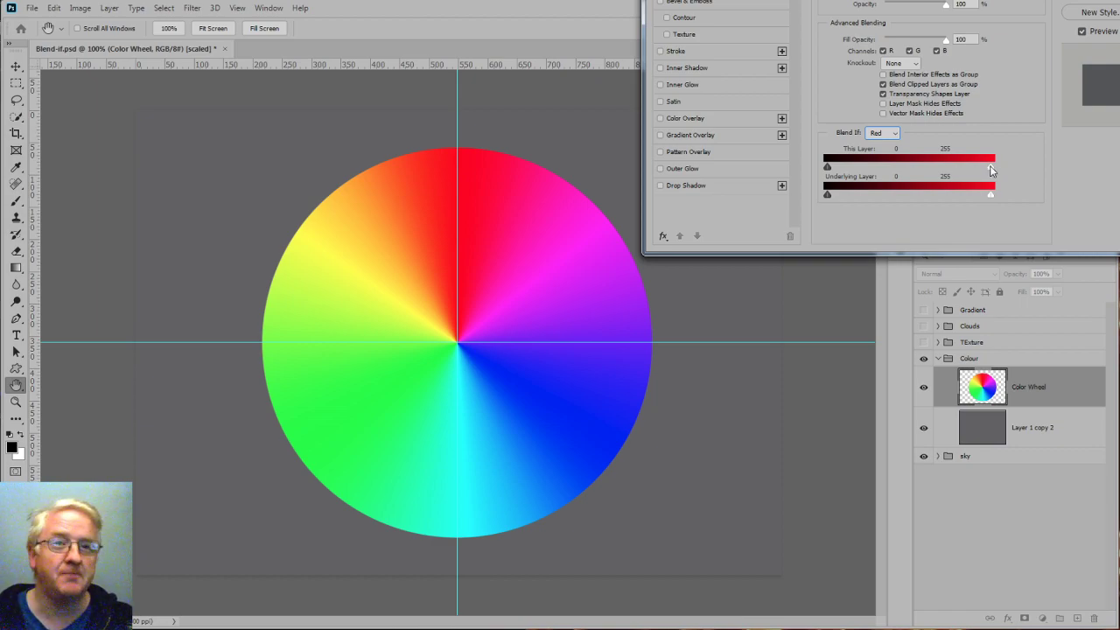
left_click_drag(991, 171, 999, 173)
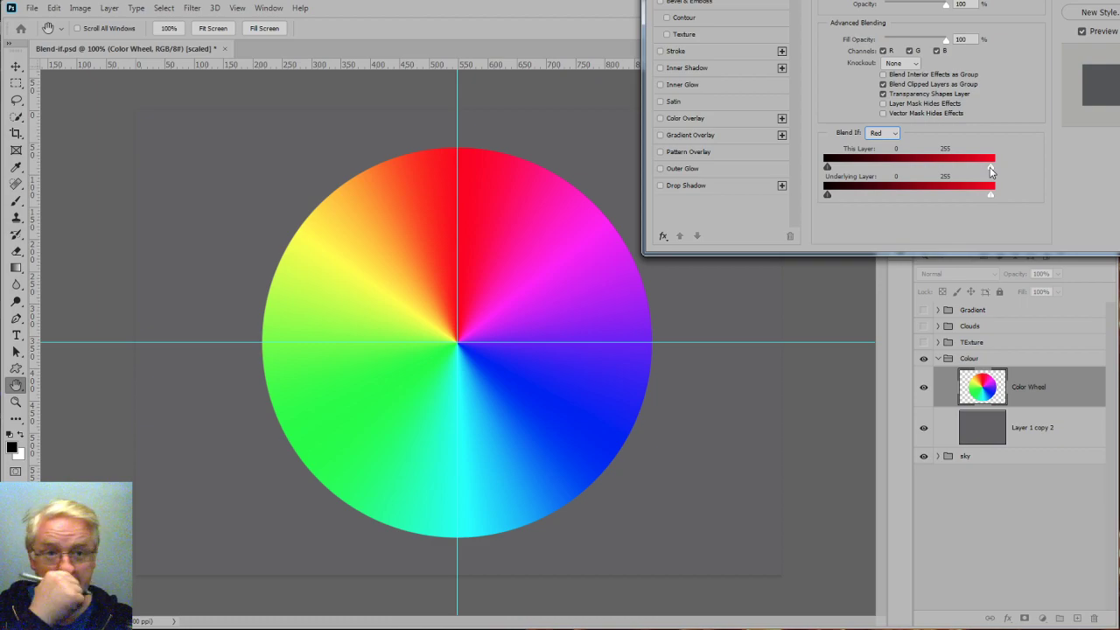
left_click_drag(990, 169, 826, 175)
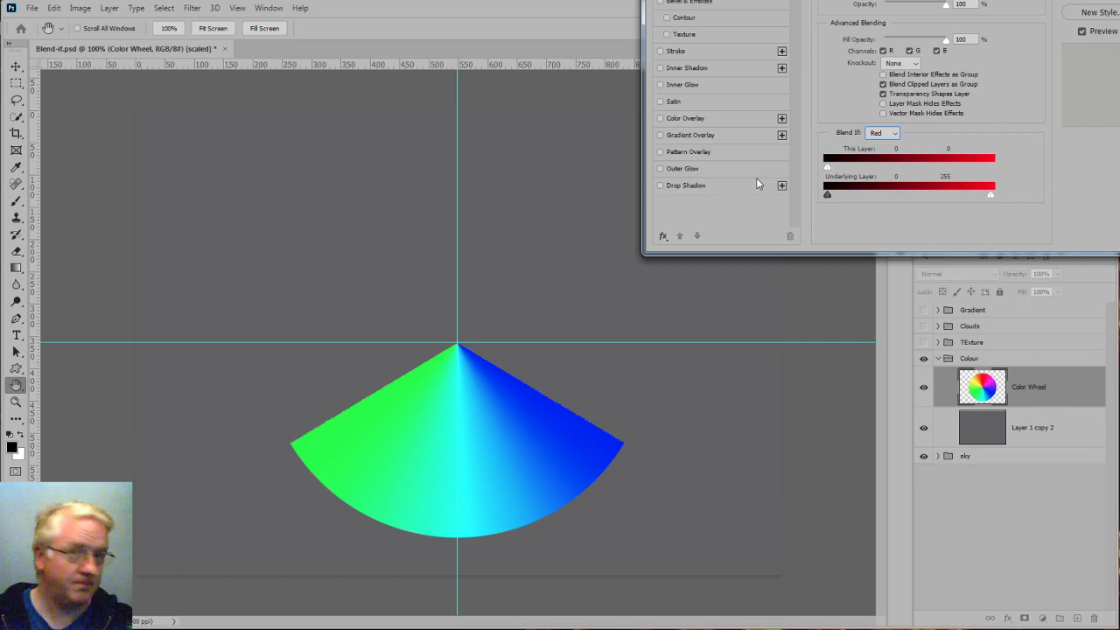
- Restore the Red white point to 255, try the This Layer black point at 255, and return it to 0
left_click_drag(827, 166, 1058, 166)
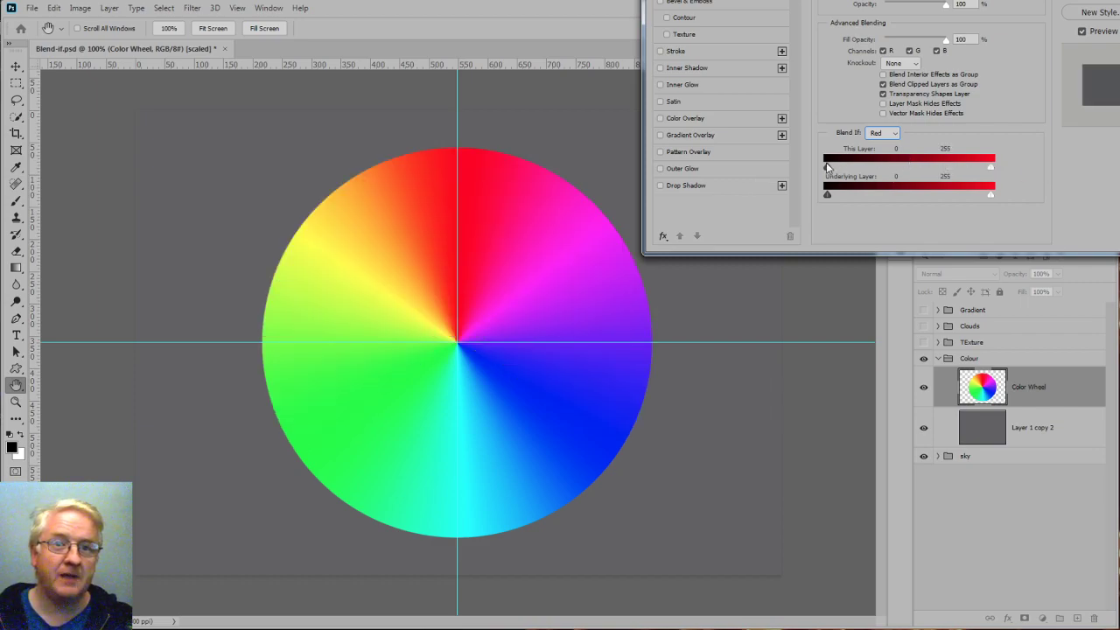
left_click_drag(827, 166, 1111, 167)
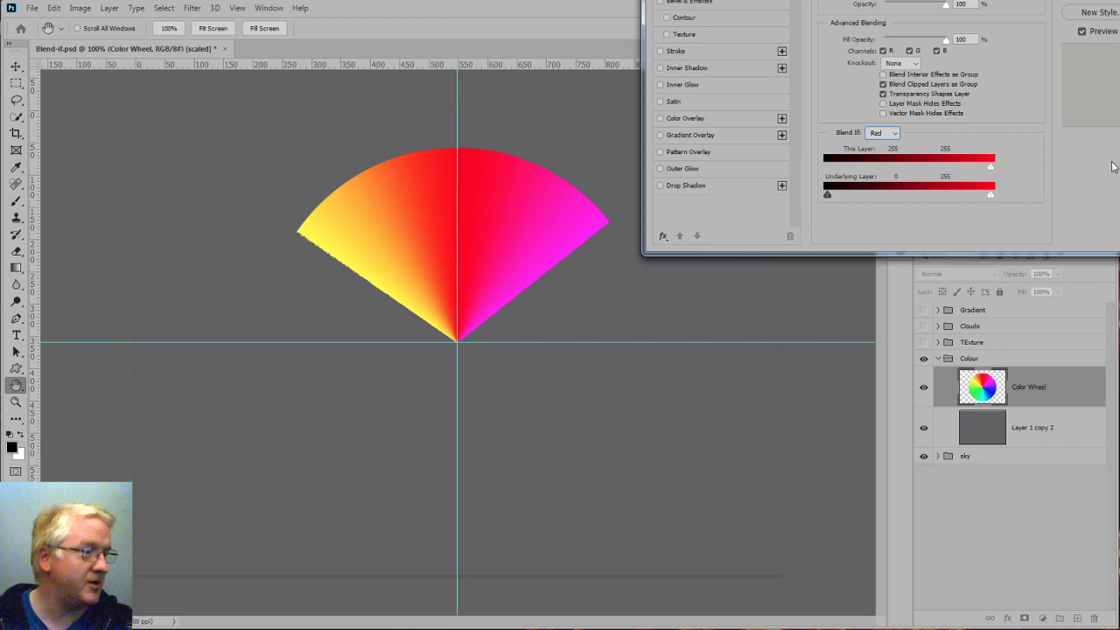
left_click_drag(1115, 166, 490, 189)
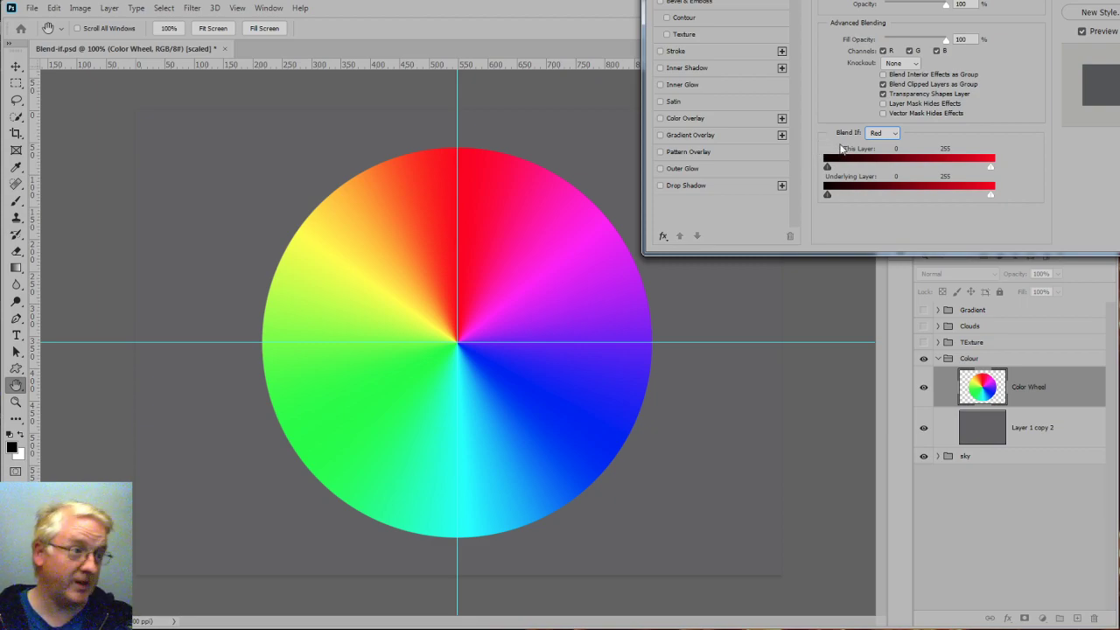
- Set Blend If to Green, sweep the This Layer white and black points, and return them to 255 and 0
left_click(886, 133)
left_click(878, 165)
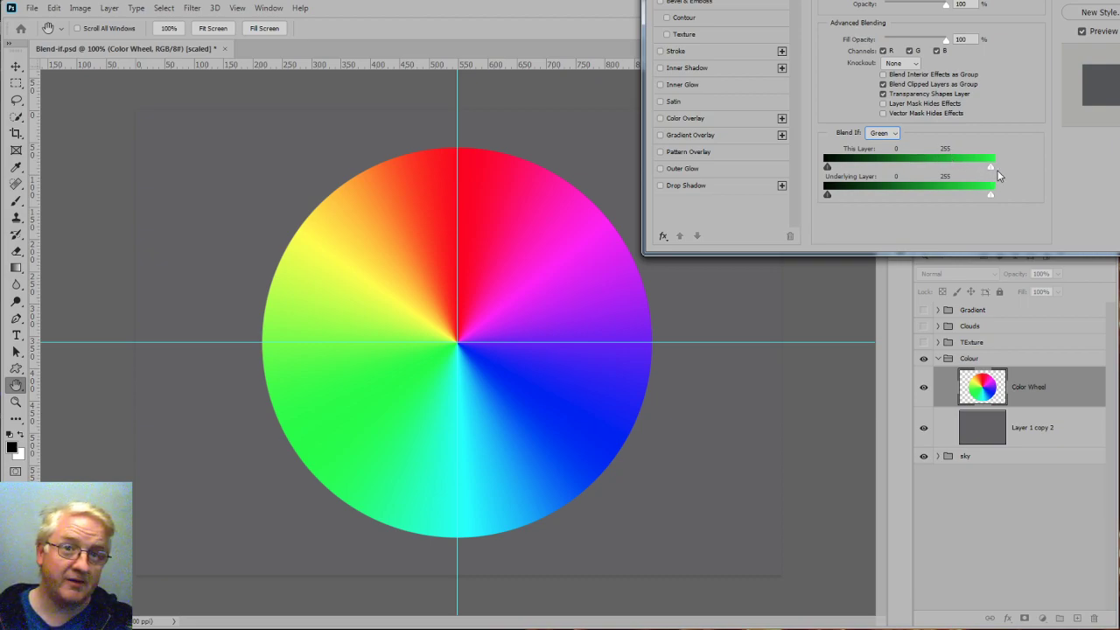
left_click_drag(993, 166, 1022, 166)
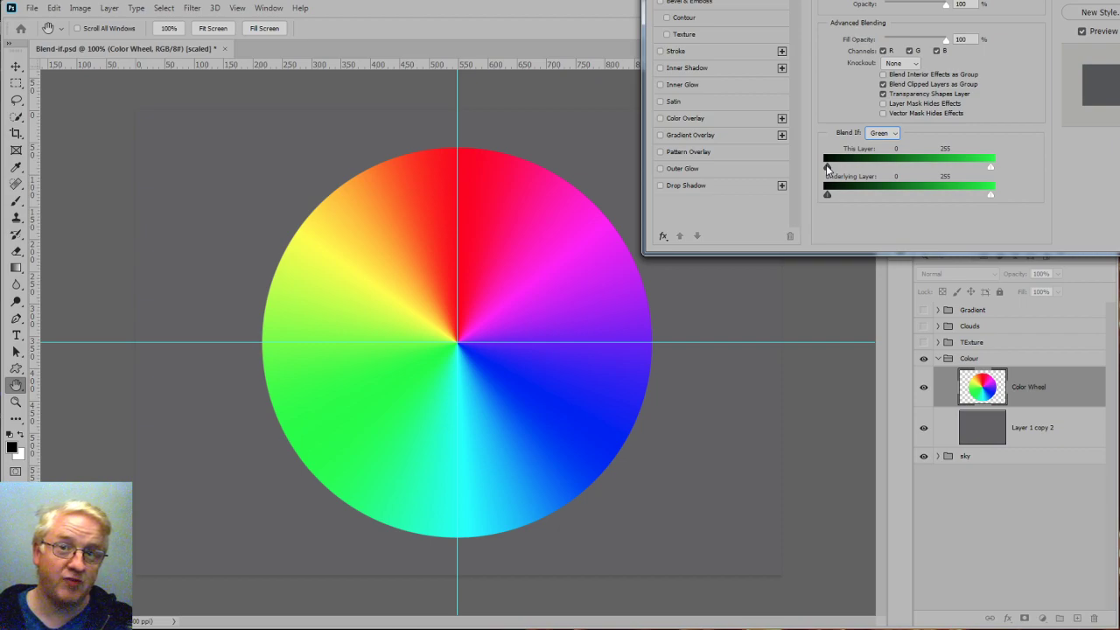
left_click_drag(826, 165, 702, 187)
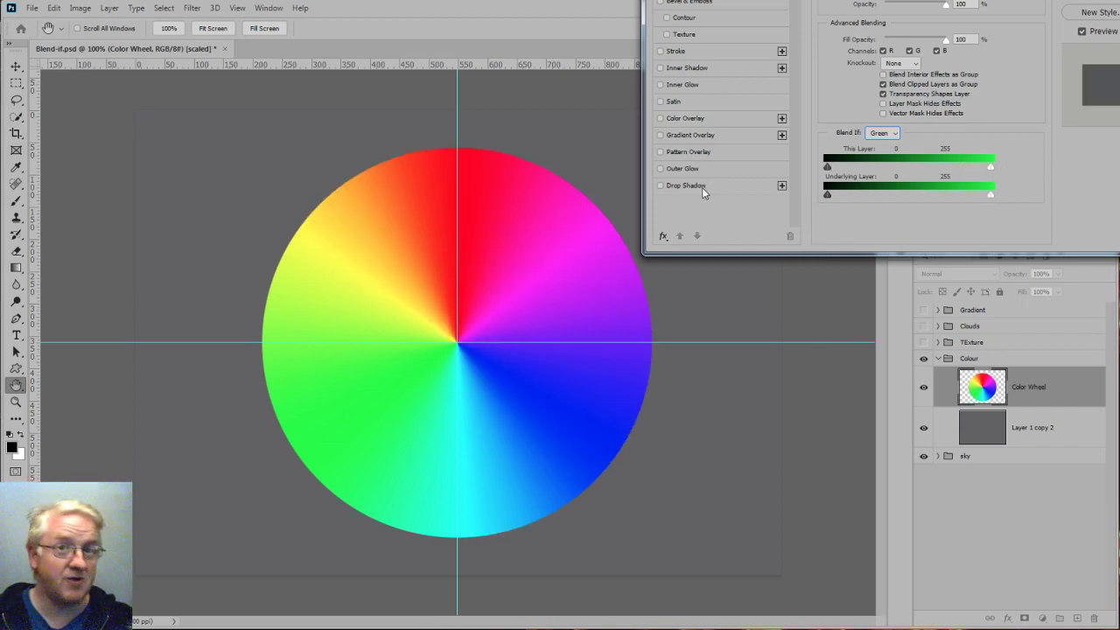
- Set Blend If to Blue, sweep the This Layer white and black points, restore them to 255 and 0, and close the layer style
left_click(883, 133)
left_click(879, 173)
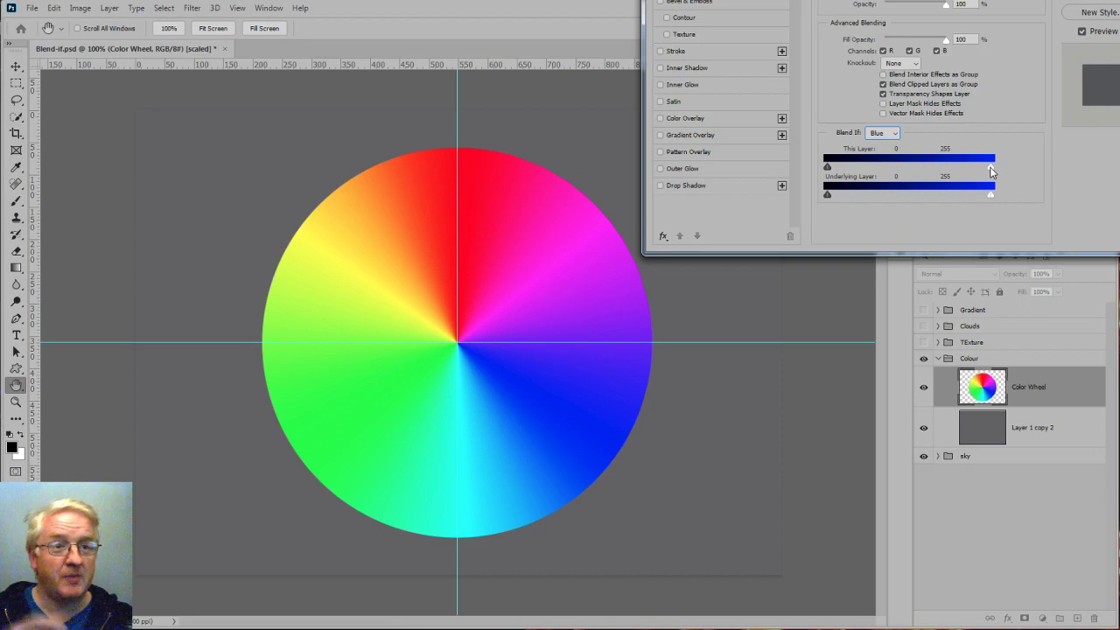
left_click_drag(991, 167, 1083, 181)
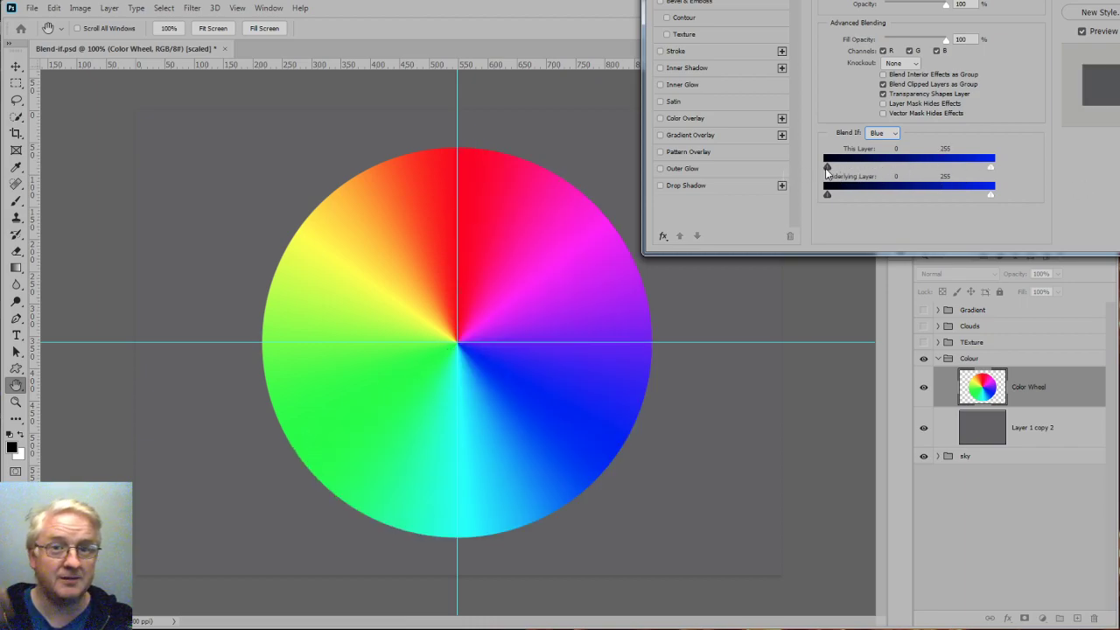
left_click_drag(827, 164, 1016, 182)
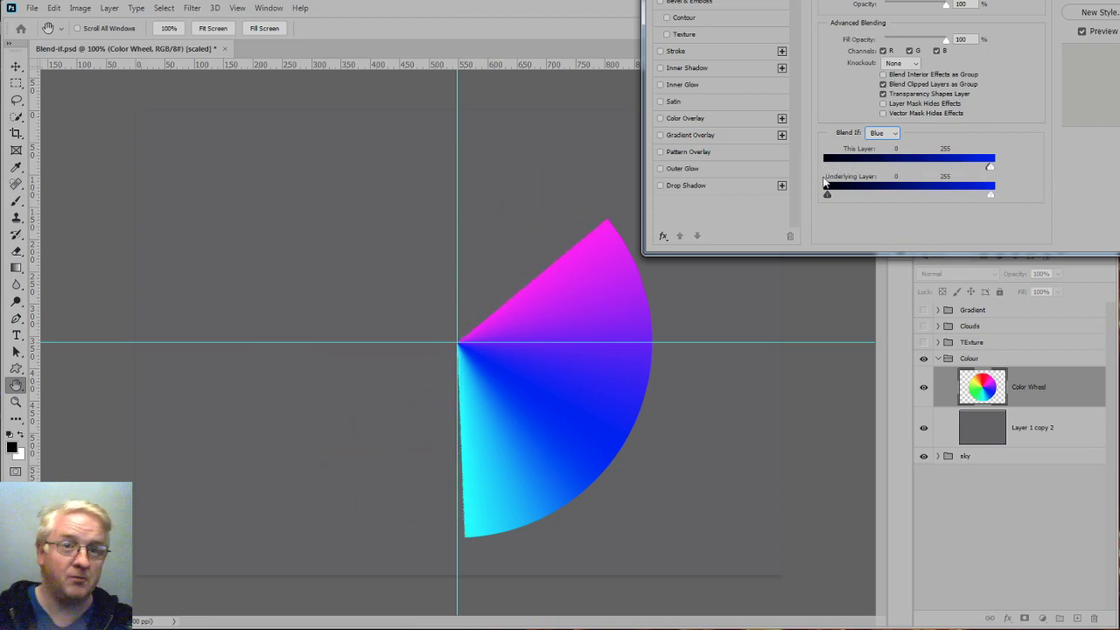
key("ctrl+z")
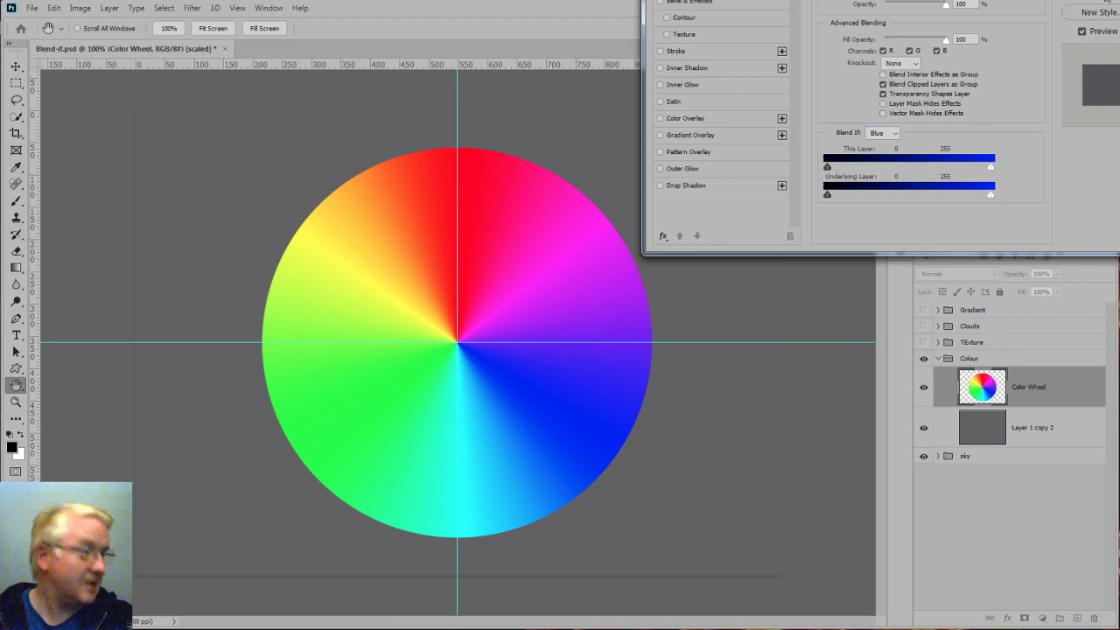
key("Return")
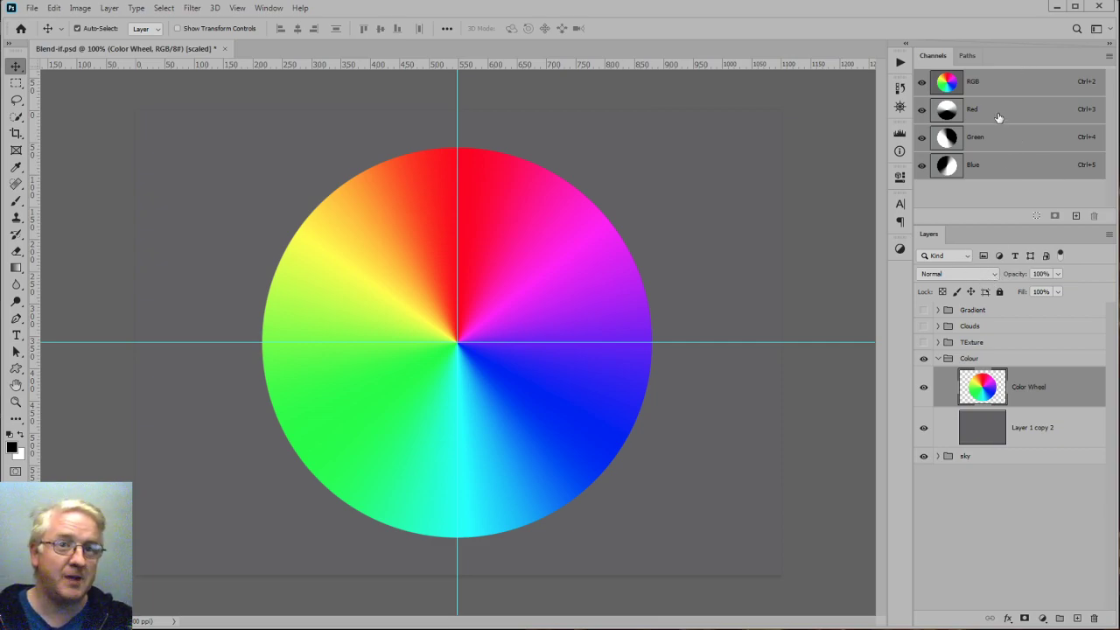
- View the color wheel's Red, Green and Blue channels one at a time, and return to the full-color RGB composite
left_click(245, 9)
mouse_move(268, 8)
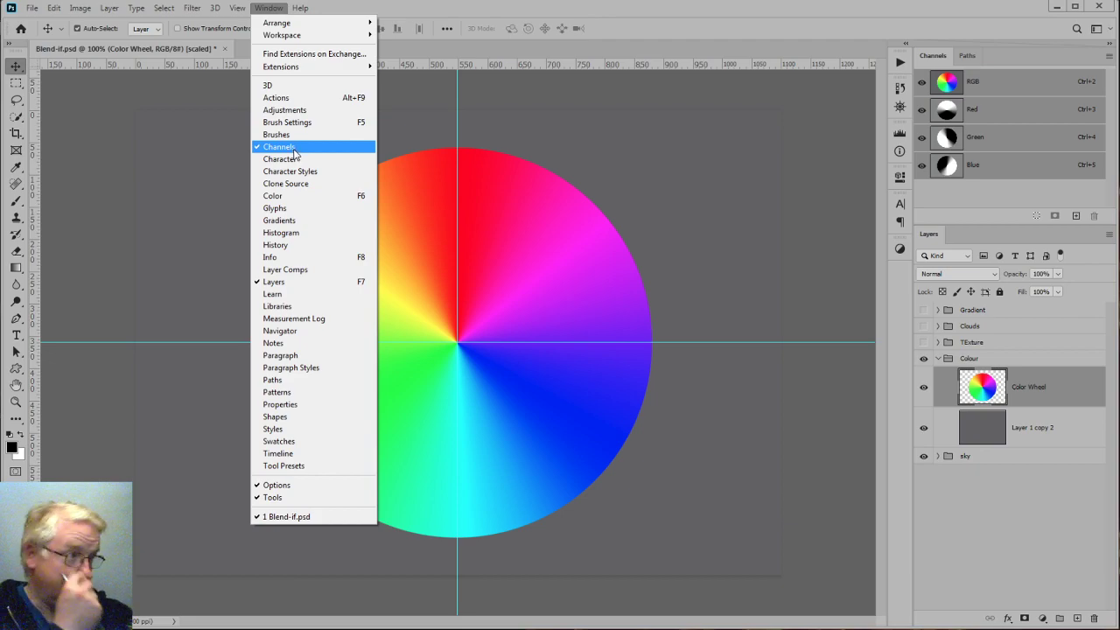
left_click(979, 35)
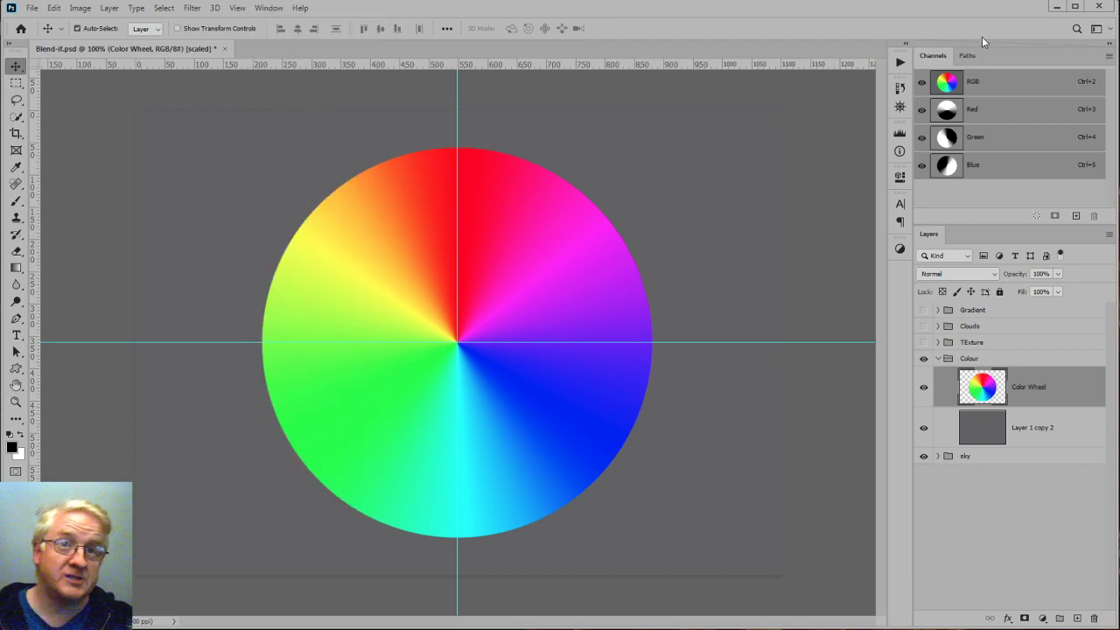
left_click(949, 111)
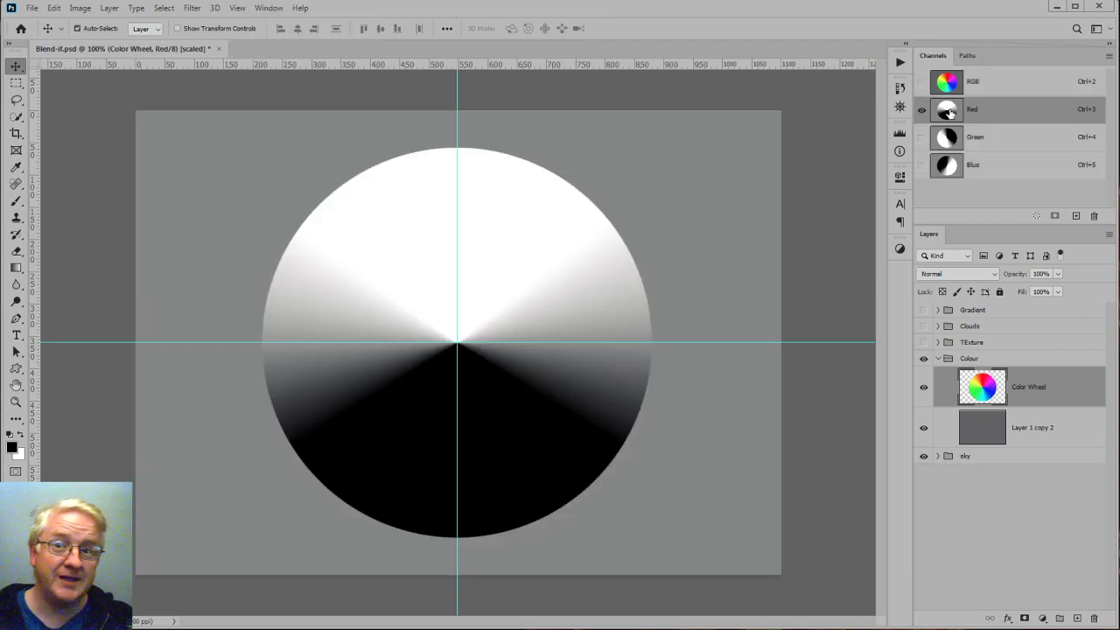
left_click(946, 85)
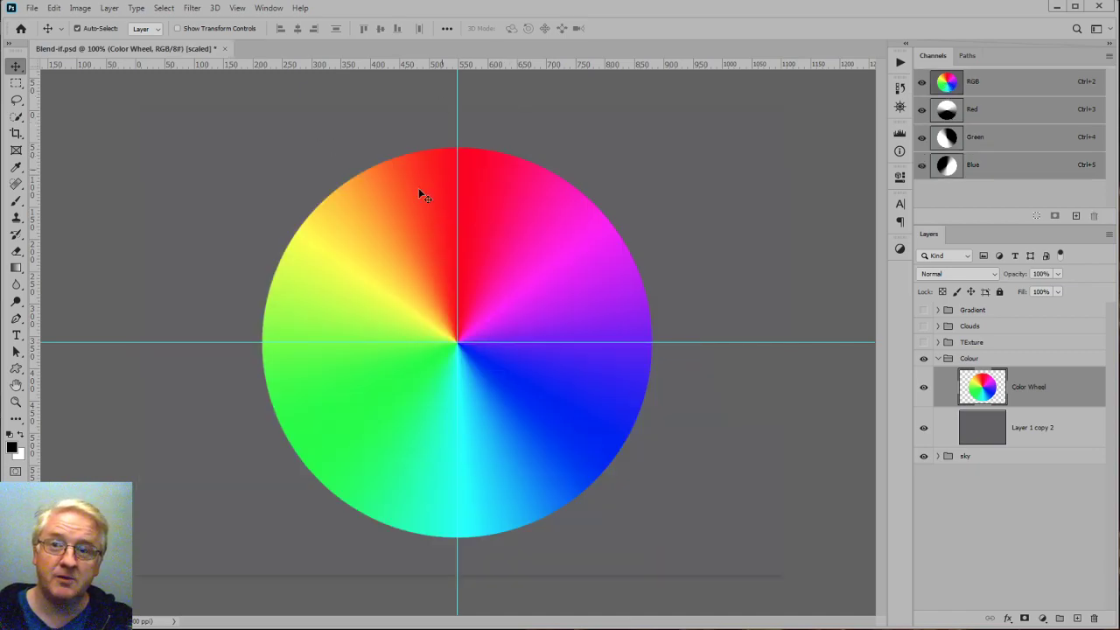
left_click(946, 108)
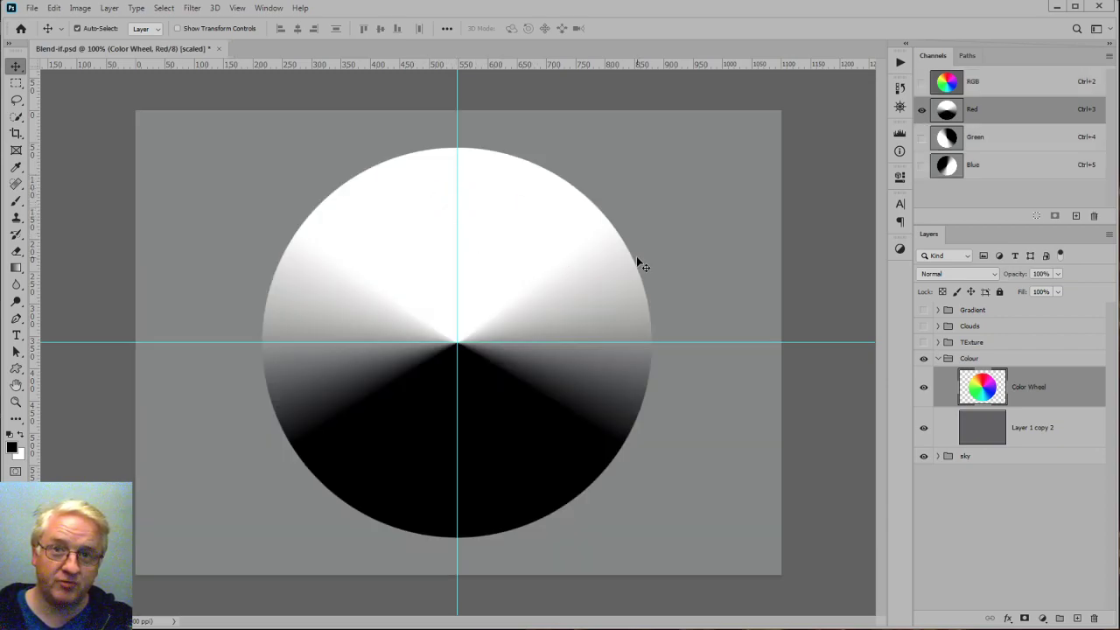
left_click(944, 137)
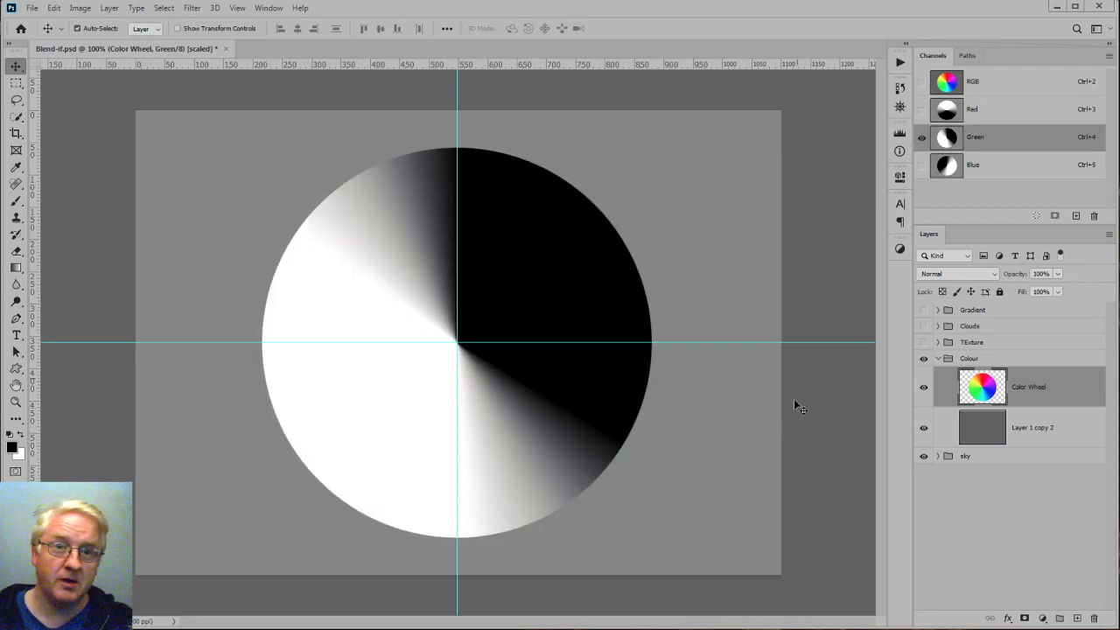
left_click(1012, 171)
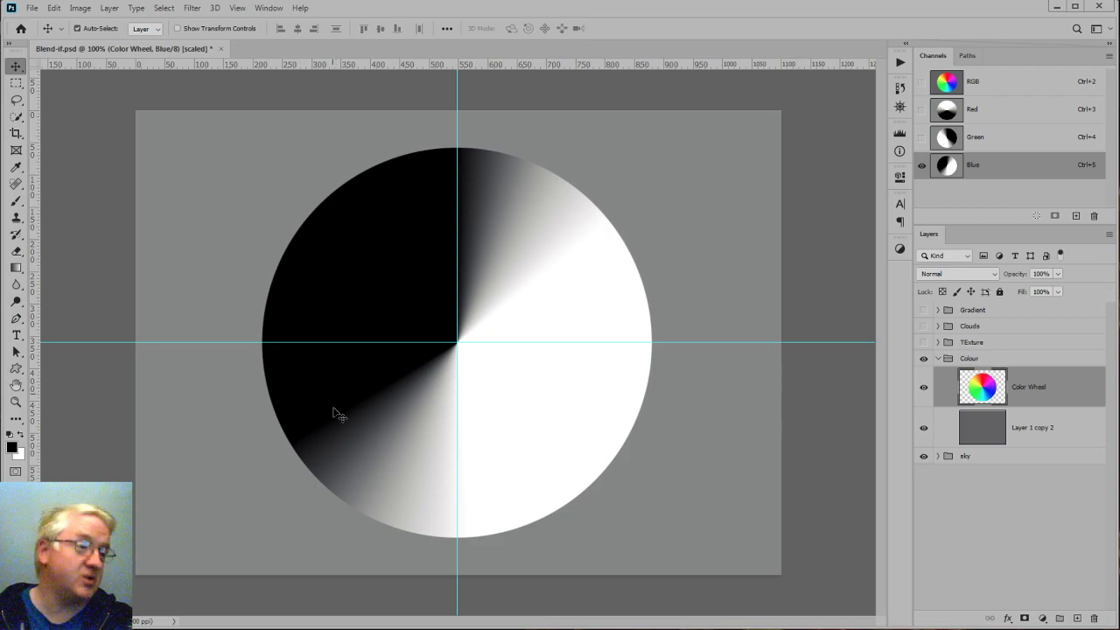
left_click(921, 81)
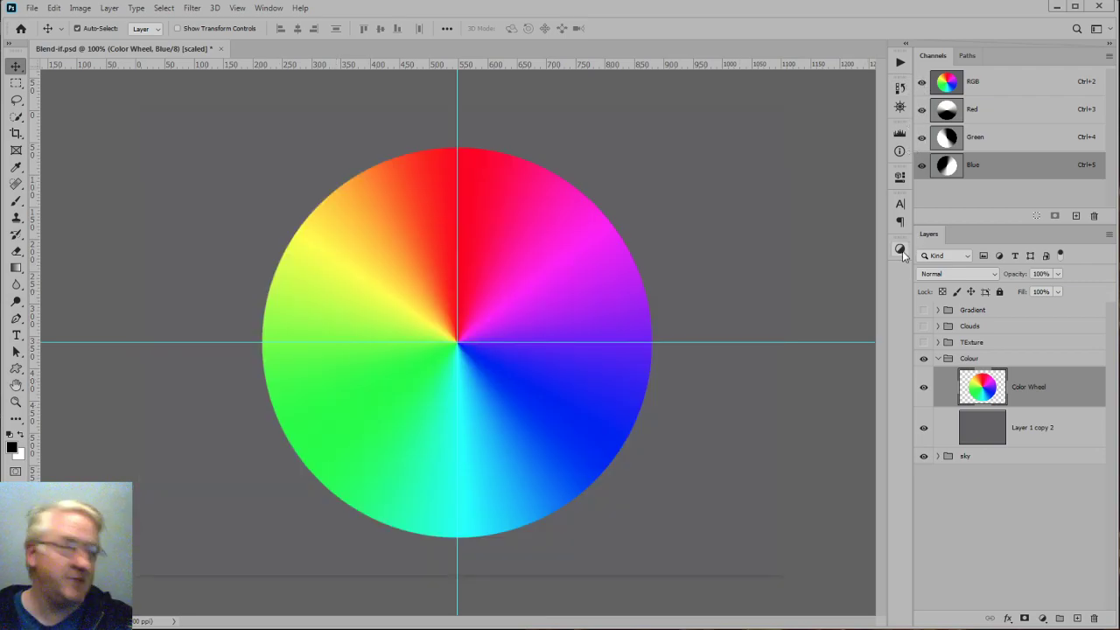
- Collapse and hide the Colour group, and expand the sky group to show its two layers
left_click(938, 360)
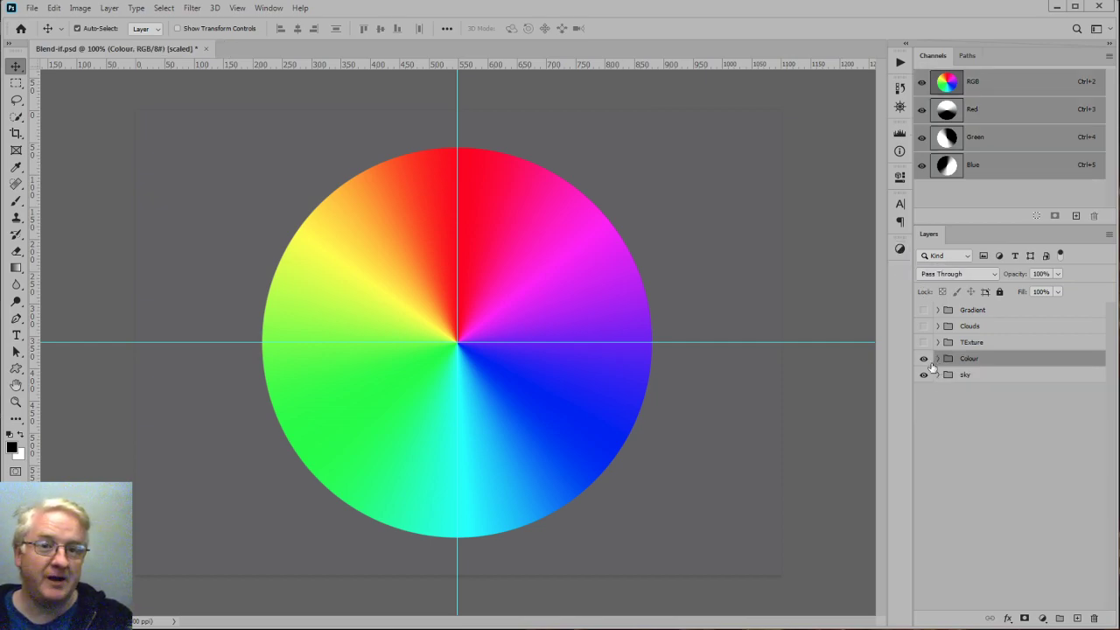
left_click(923, 359)
left_click(937, 374)
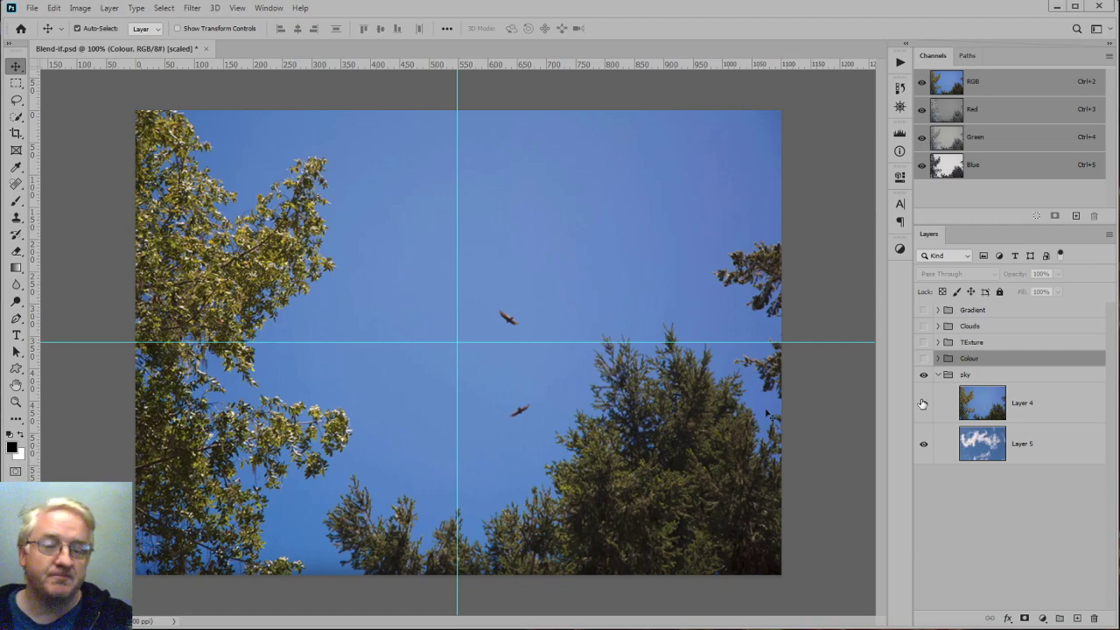
- Select the tree-framed sky layer, Layer 4, and toggle its visibility to compare it with the cloud layer beneath
left_click(986, 406)
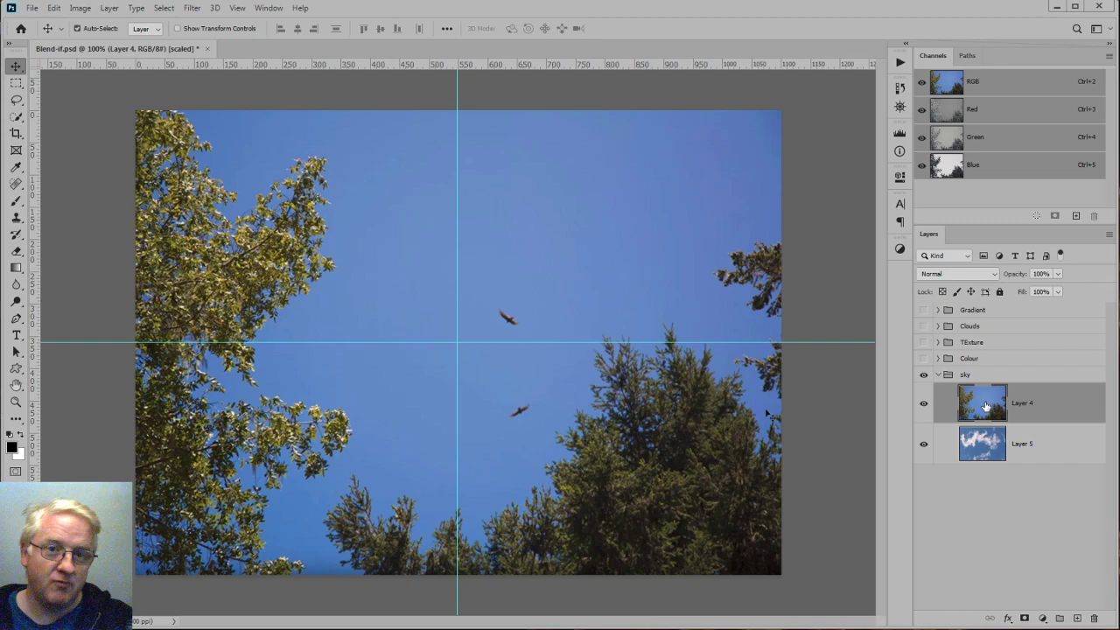
left_click(923, 403)
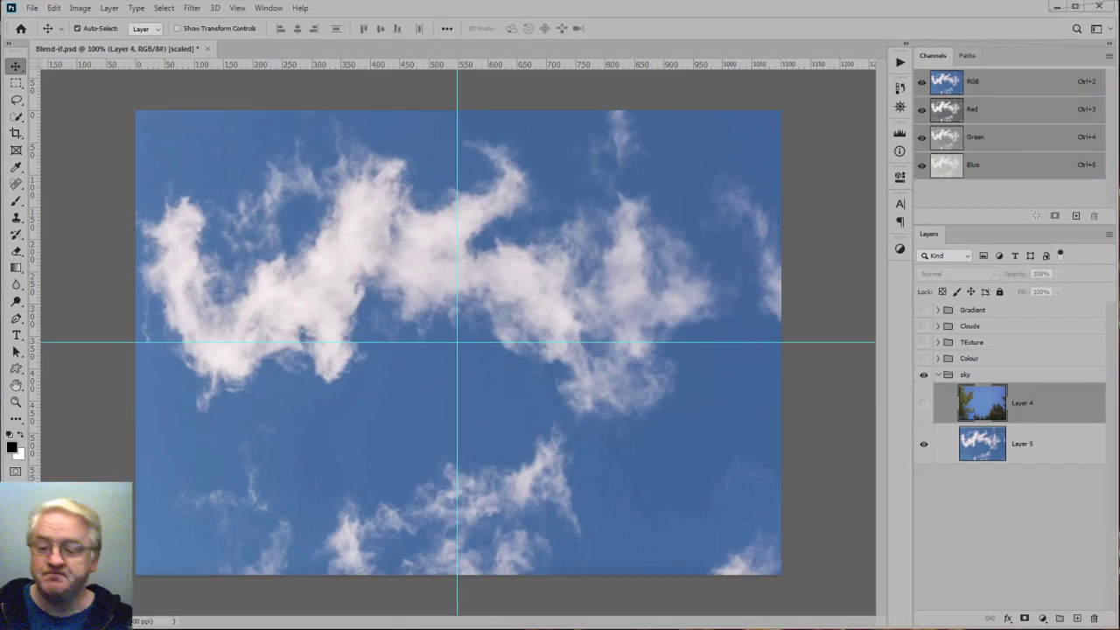
left_click(923, 403)
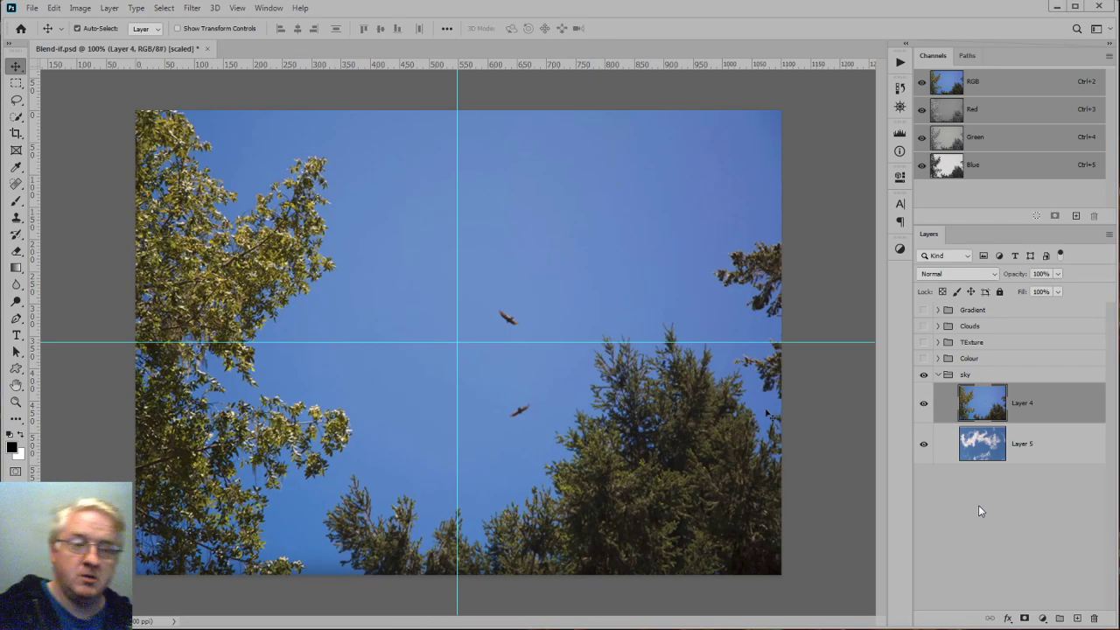
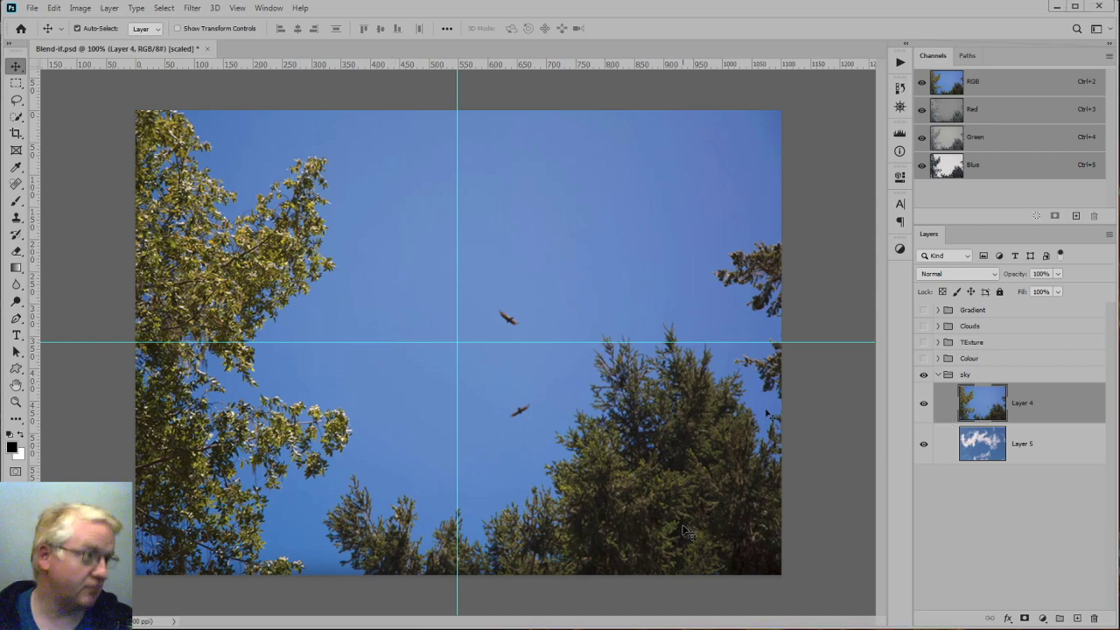
left_click(929, 411)
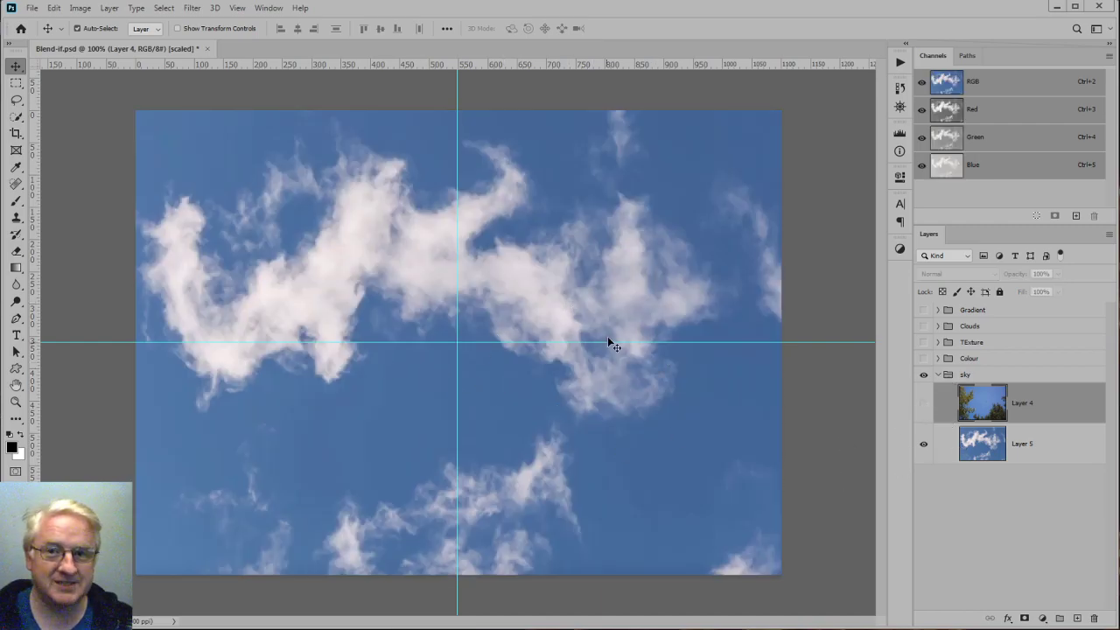
left_click(923, 403)
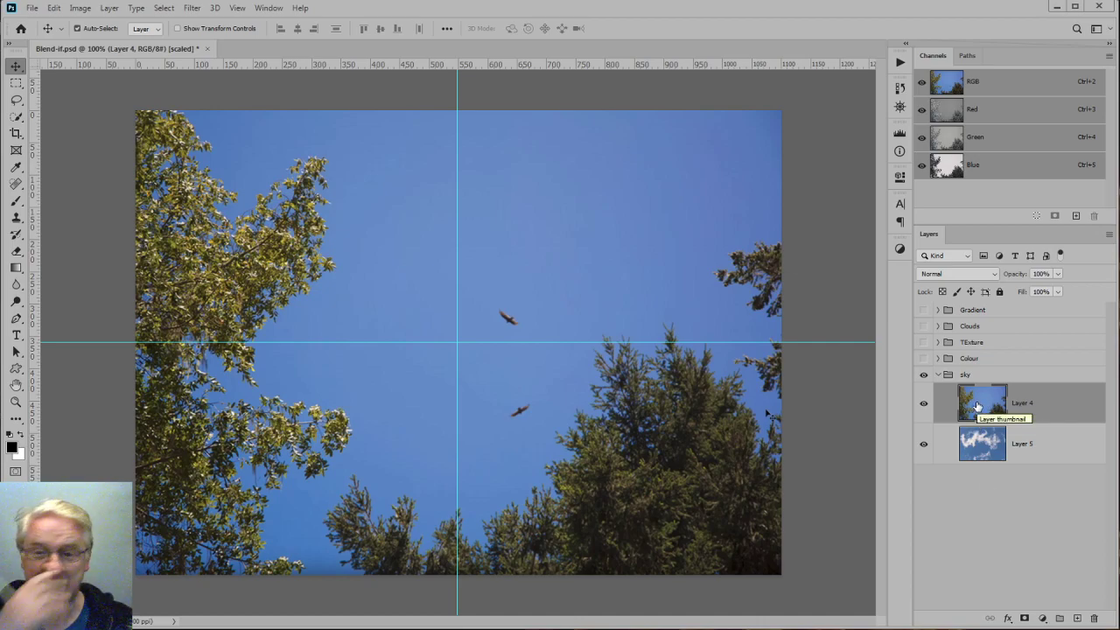
- In Layer 4's blending options, set Blend If to Blue and split the This Layer white point to 166 / 200
double_click(1050, 405)
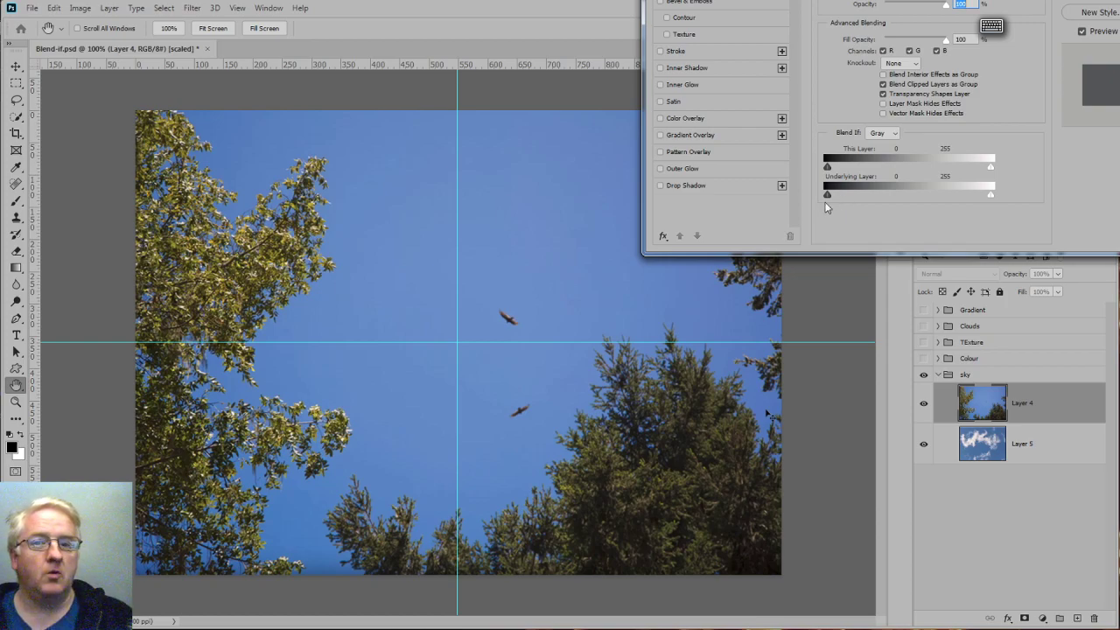
left_click(883, 132)
left_click(878, 176)
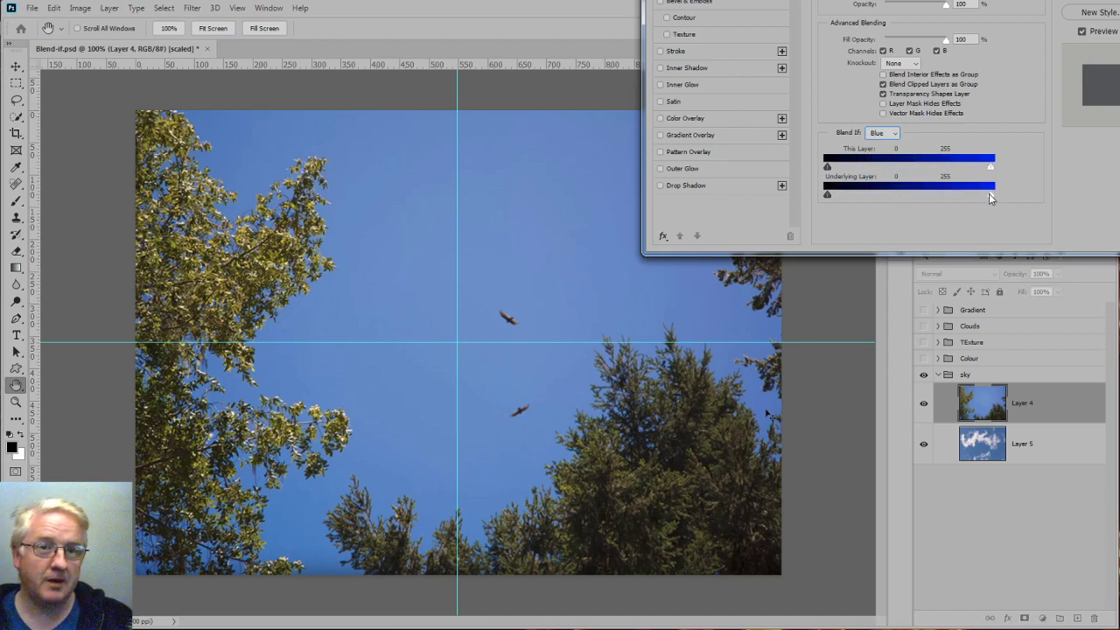
left_click_drag(990, 196, 1004, 169)
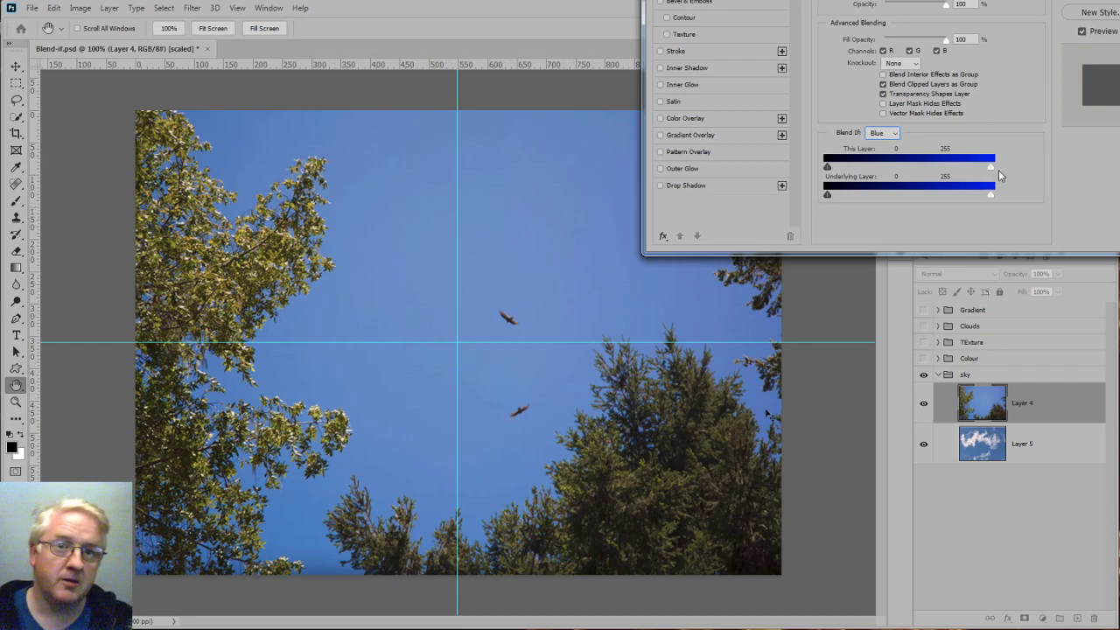
left_click_drag(993, 169, 962, 171)
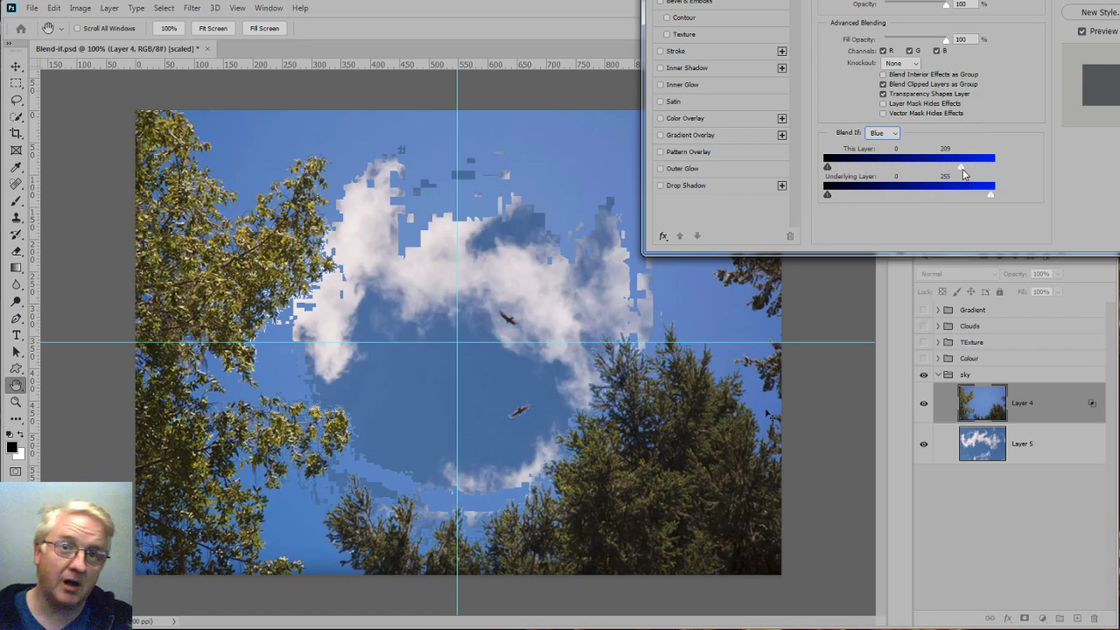
key("alt")
mouse_move(966, 167)
left_mouse_down()
mouse_move(933, 169)
mouse_move(986, 169)
mouse_move(955, 170)
left_mouse_up()
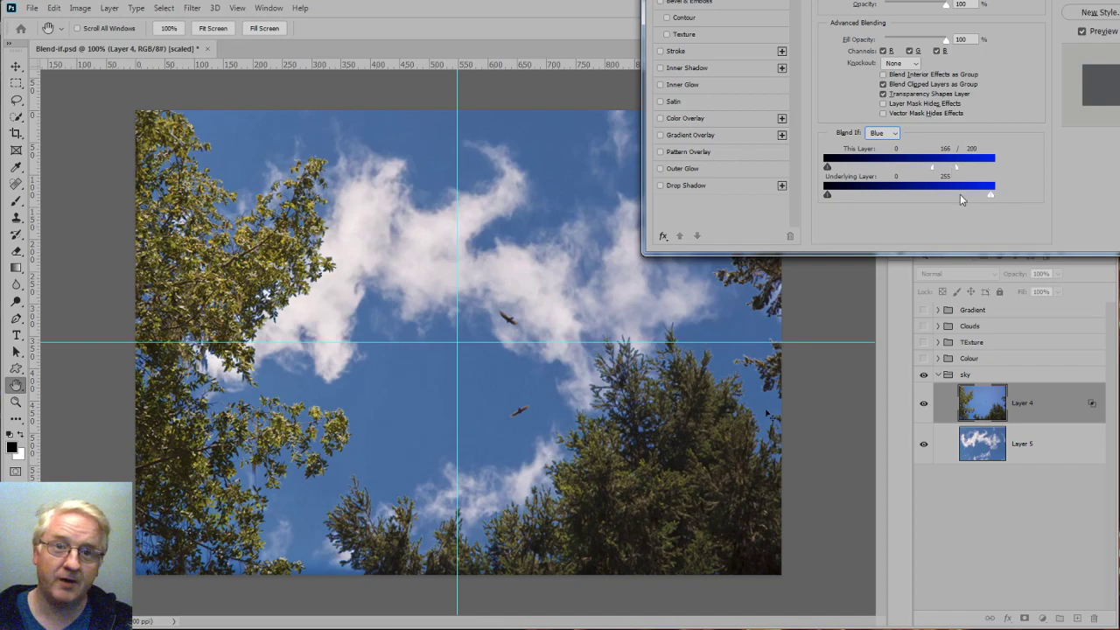
- Toggle the layer style preview to compare the sky with and without the blend, and apply the layer style
left_click(1081, 33)
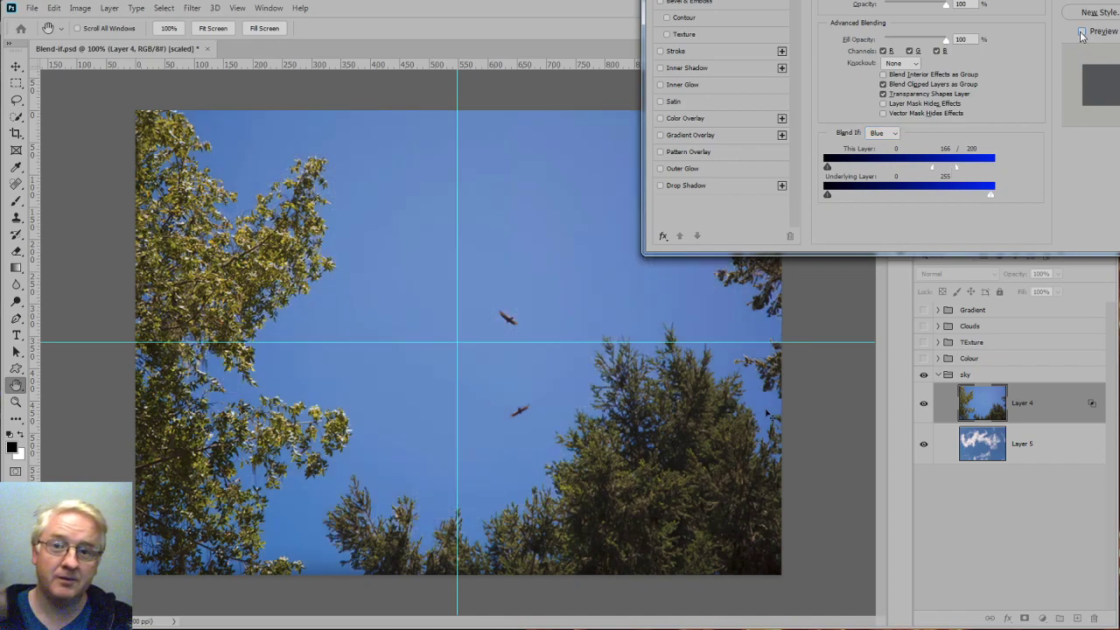
left_click(1081, 33)
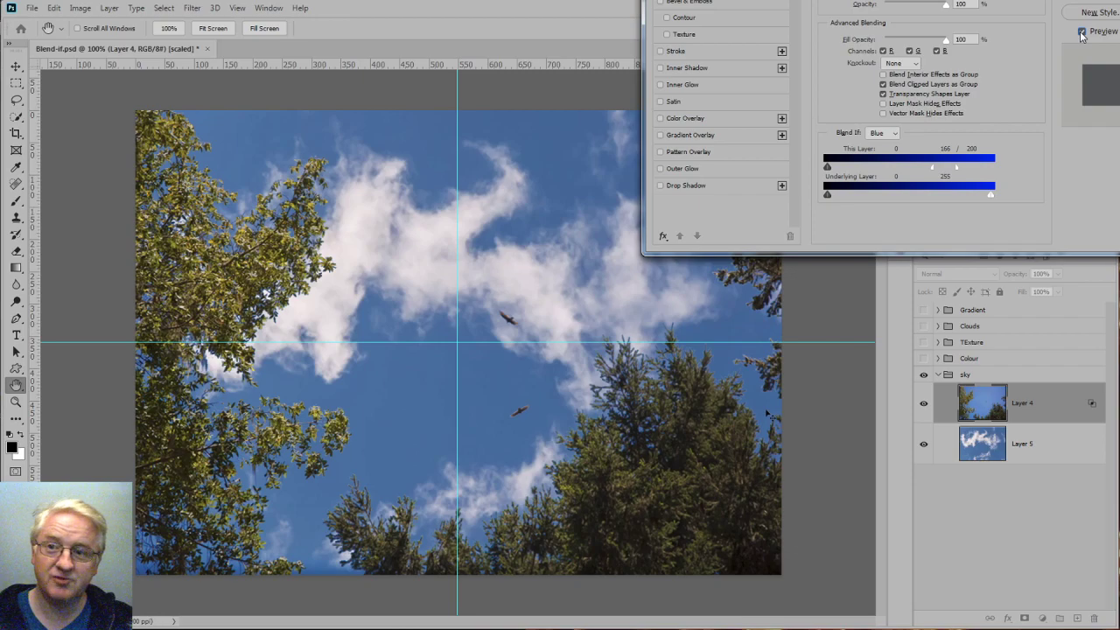
left_click(1081, 33)
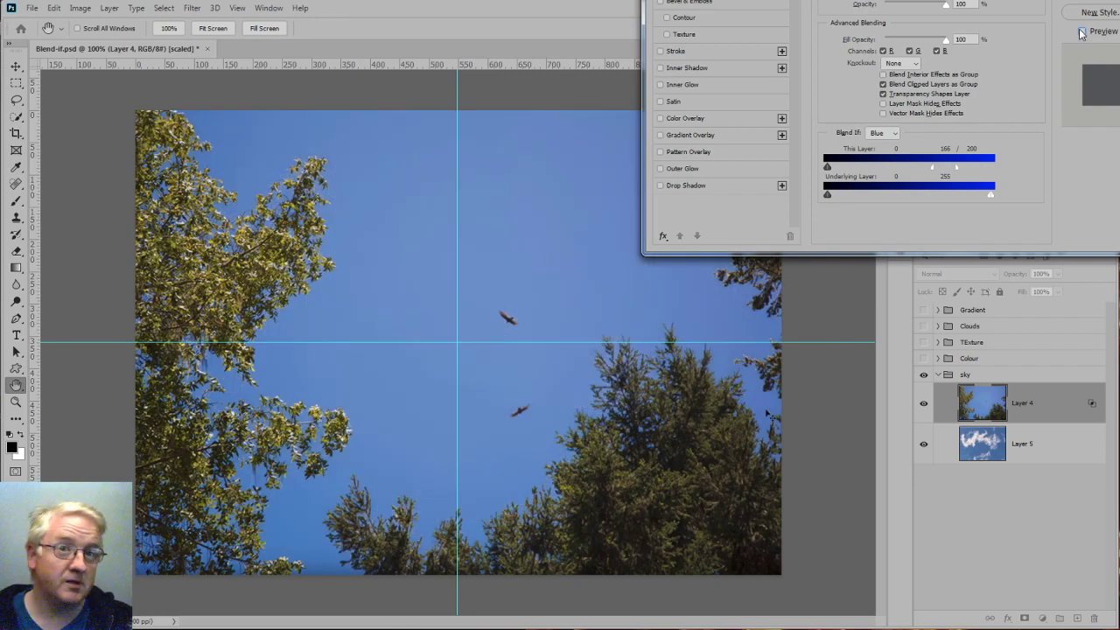
left_click(1082, 34)
left_click(1083, 34)
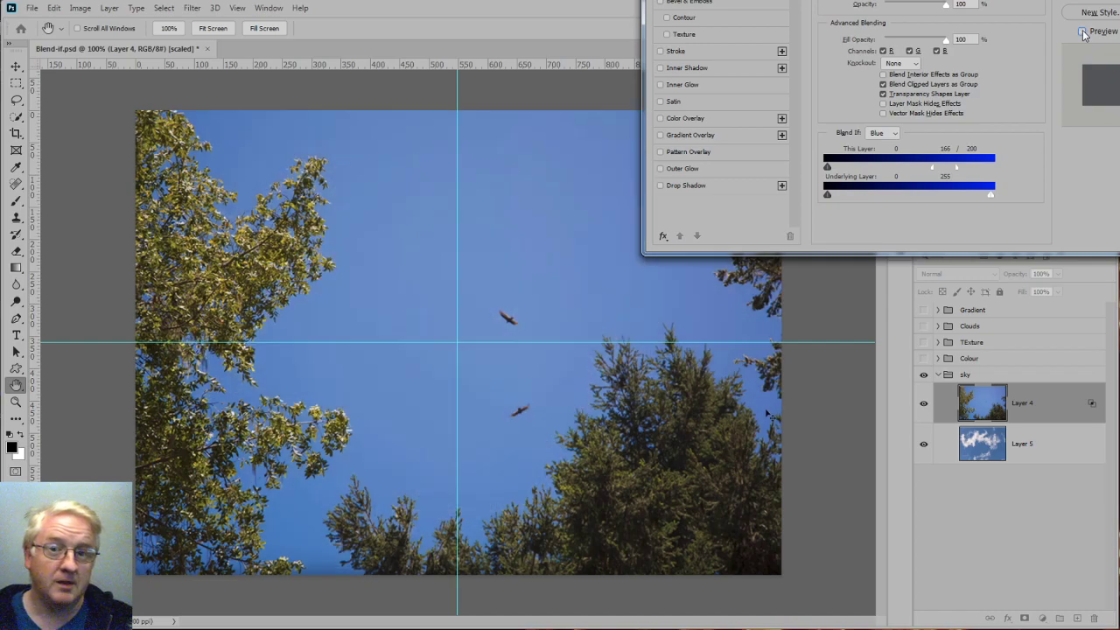
left_click(1083, 35)
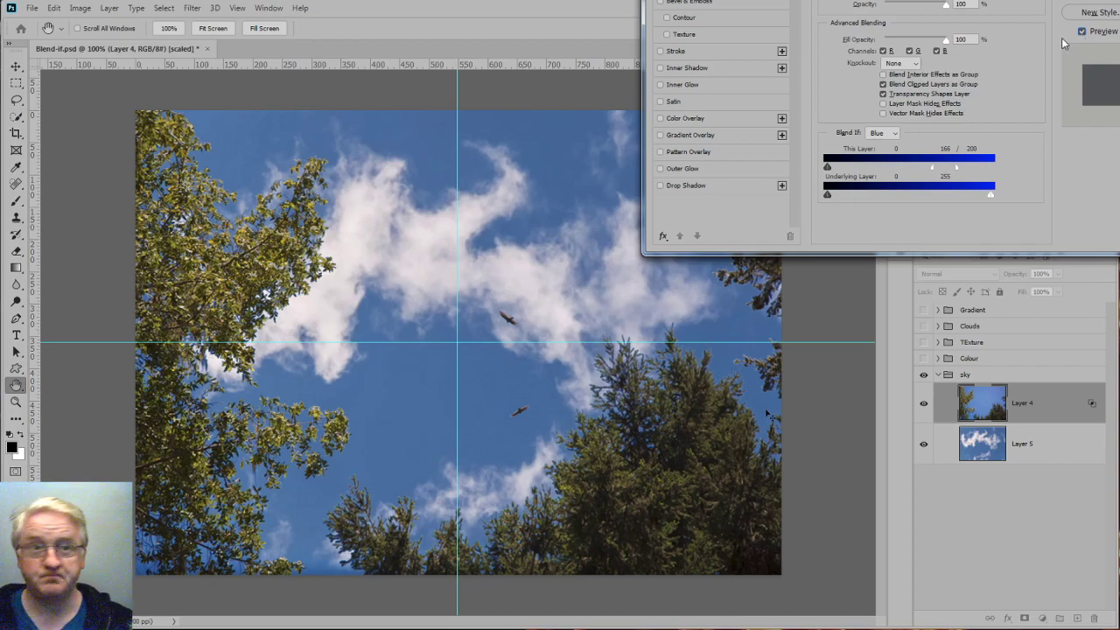
key("Return")
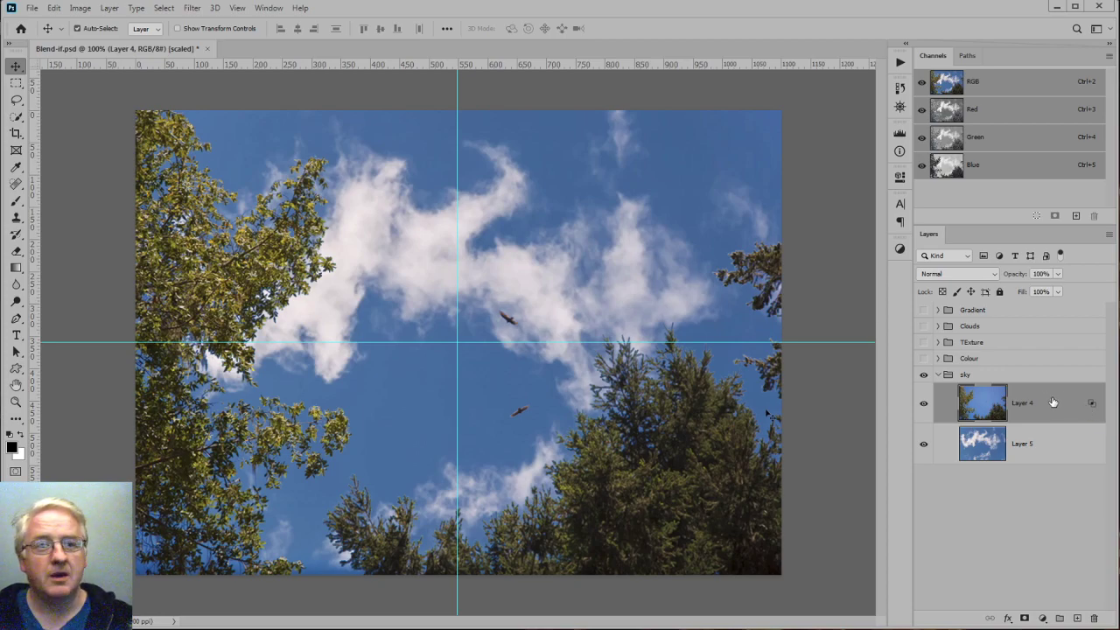
- Clear the layer style from Layer 4, and undo the clearing
right_click(1054, 402)
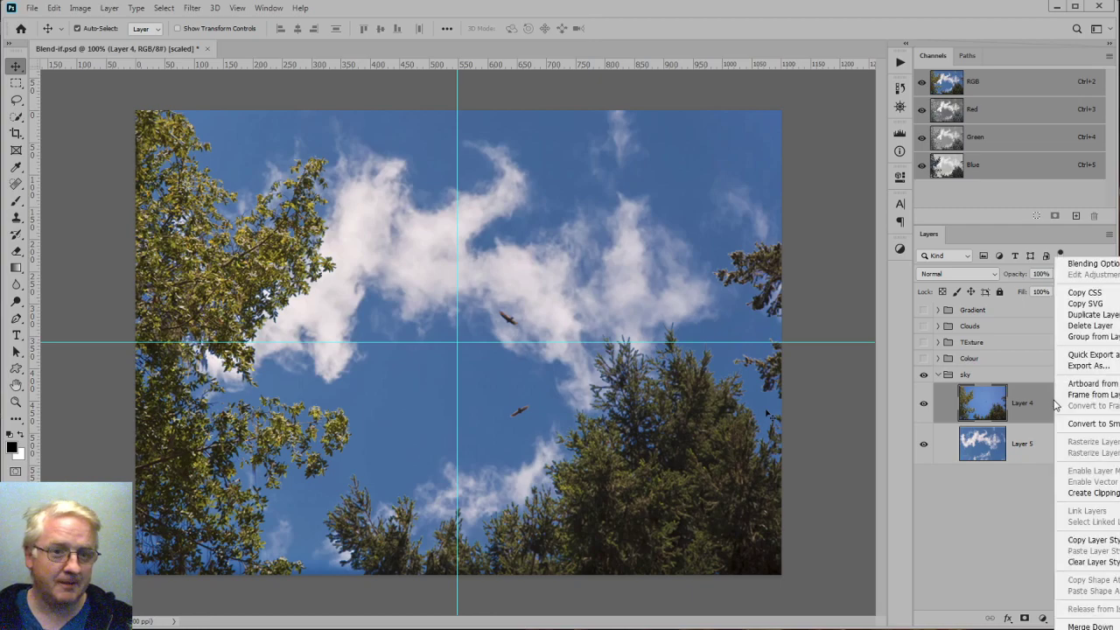
left_click(1080, 562)
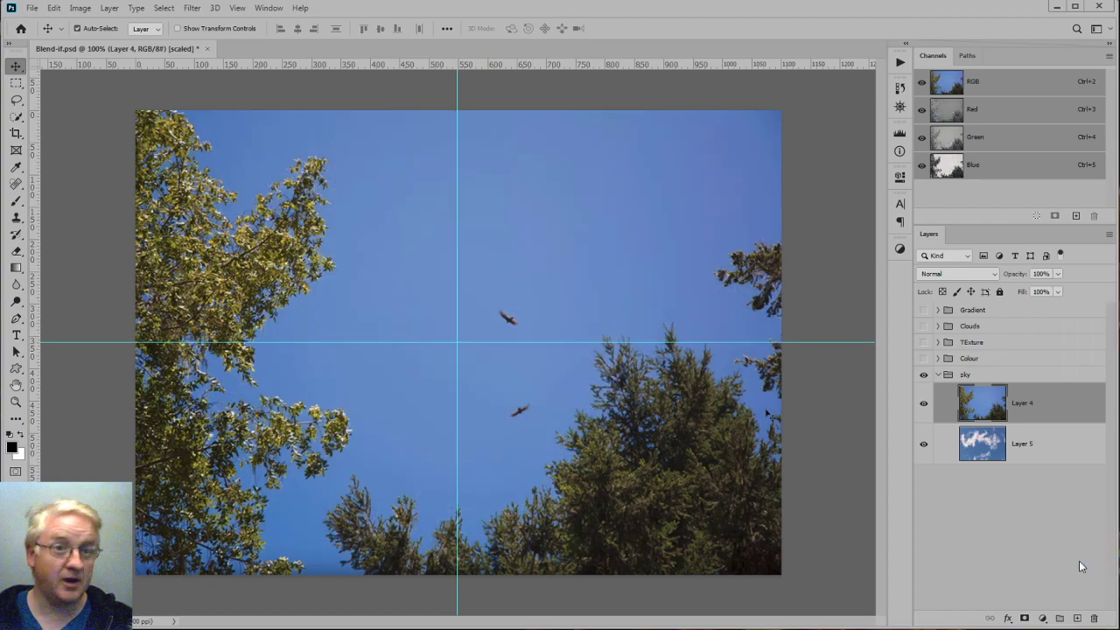
left_click(54, 8)
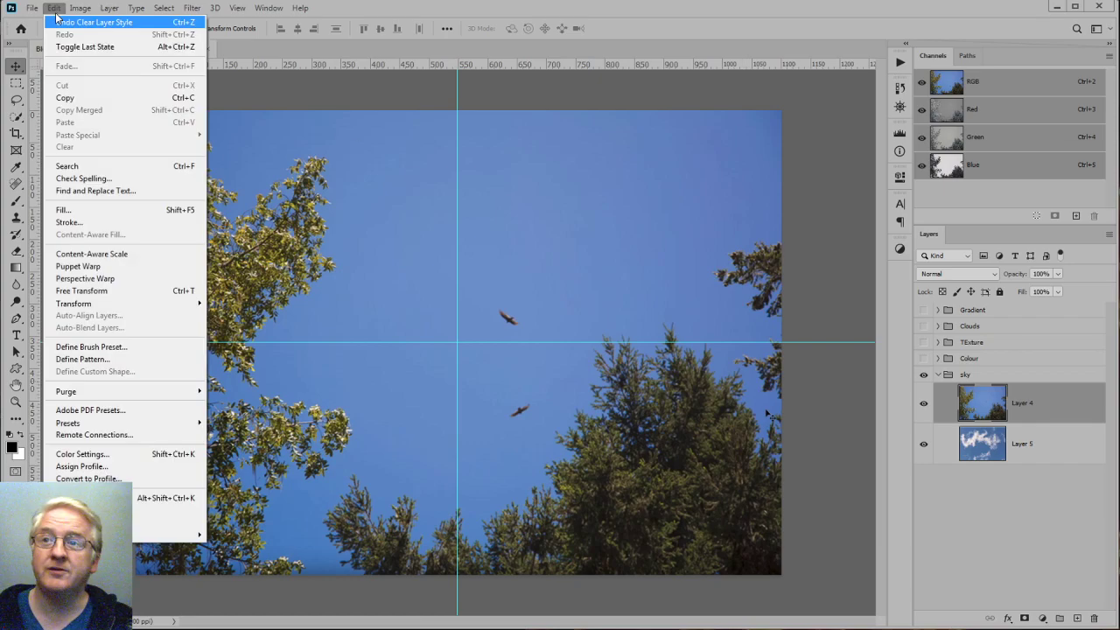
left_click(65, 23)
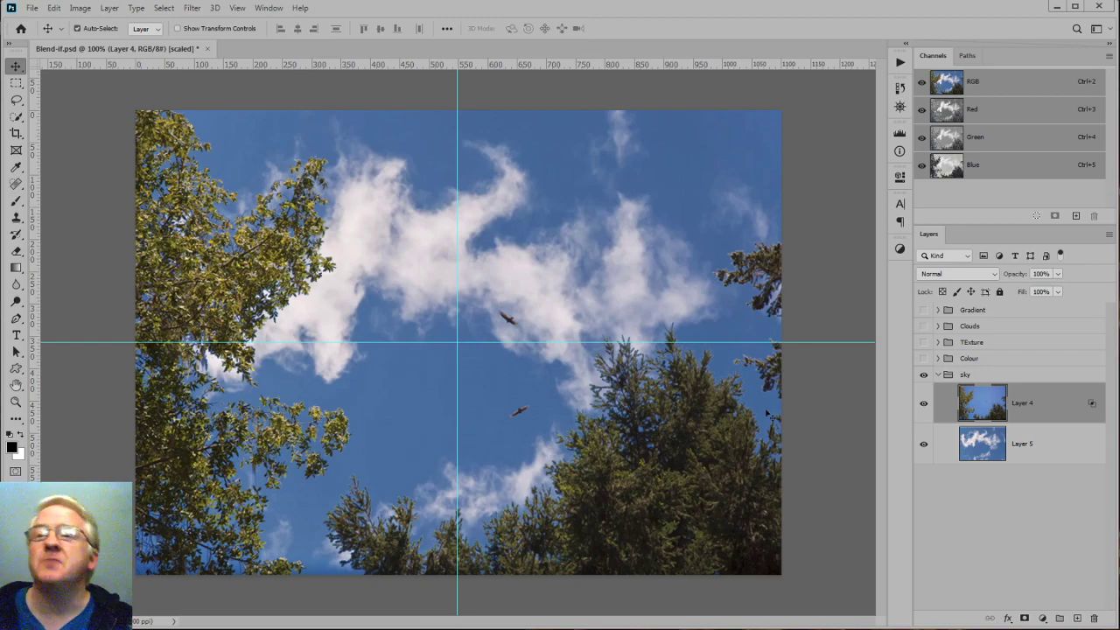
- Close Blend-if.psd without saving changes, and switch to Bridge to browse the 06 Blend if folder
left_click(207, 49)
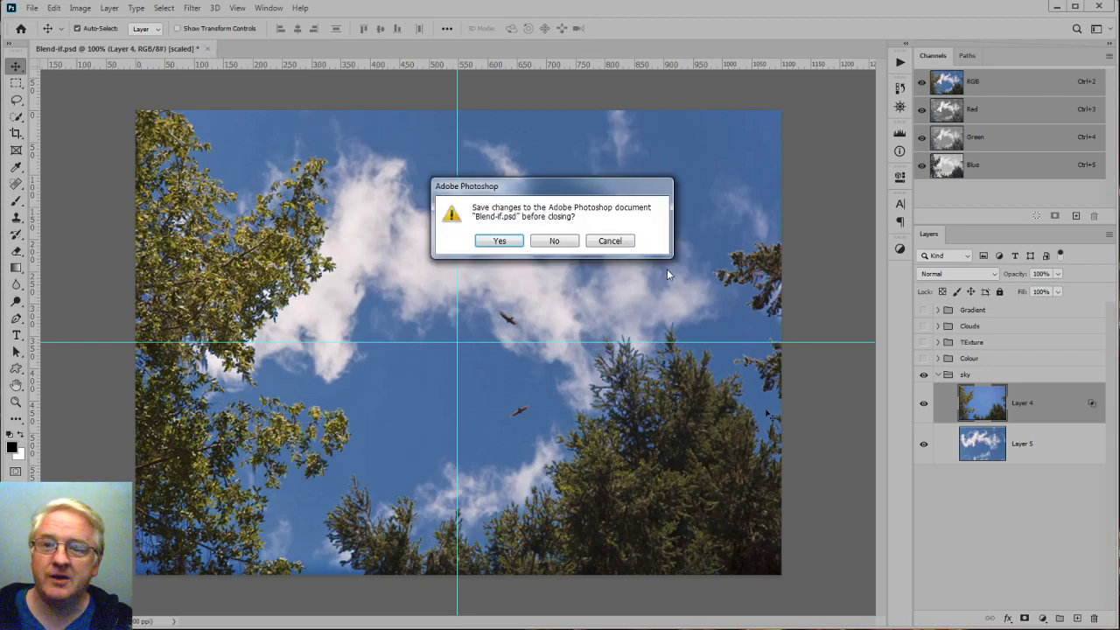
left_click(558, 242)
key("ctrl+alt+o")
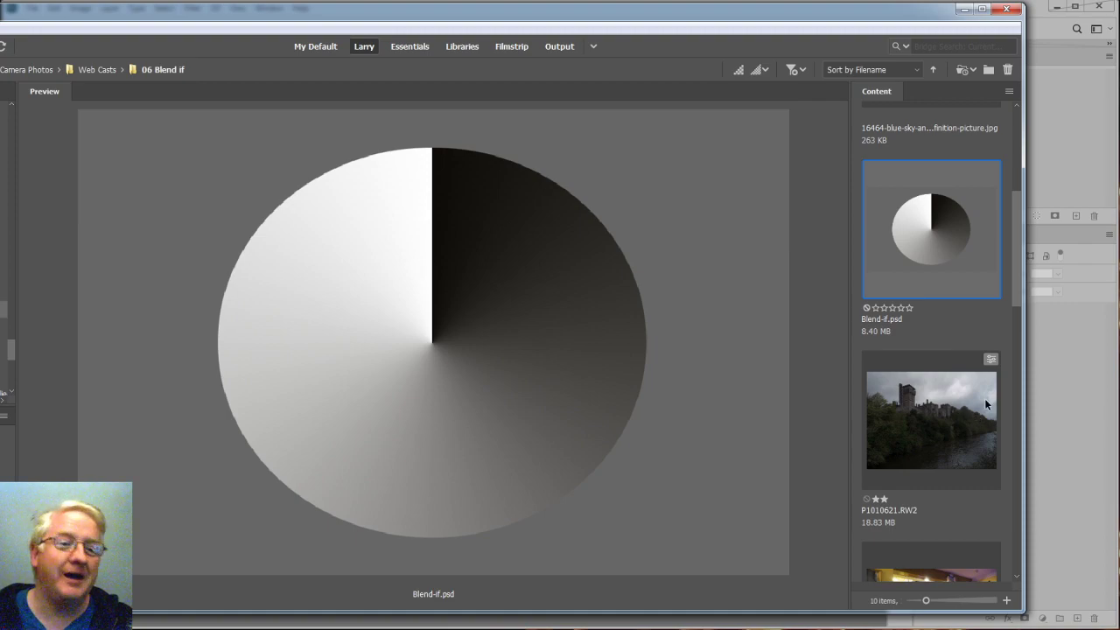
- Preview the castle photo P1010621.RW2, and select the five bar exposures from P1018019.RW2 to P1018023.RW2
left_click(906, 405)
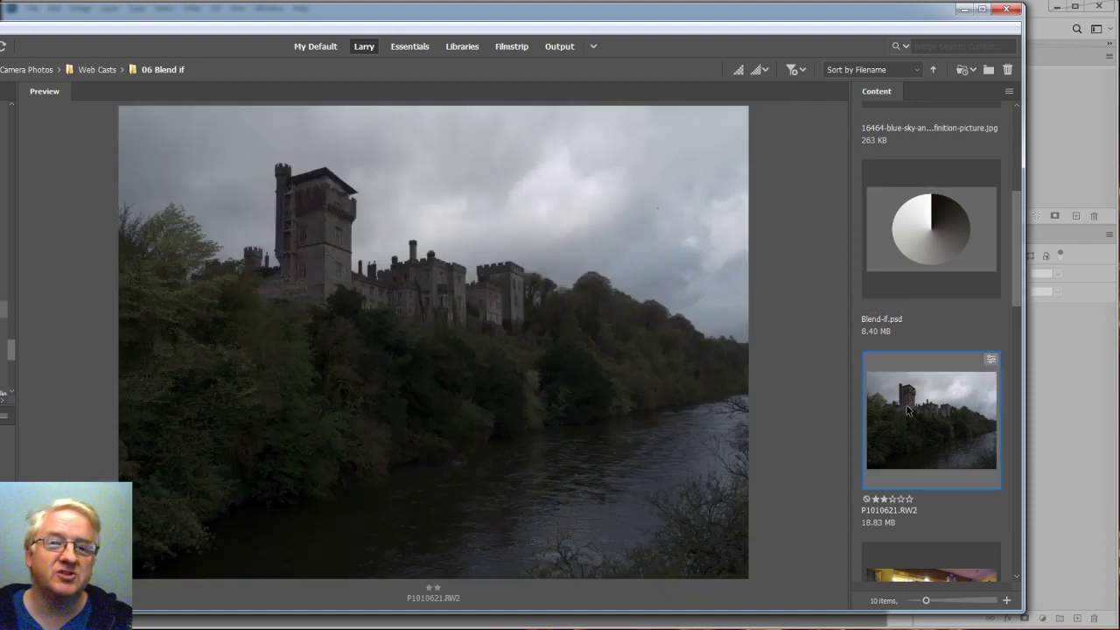
left_click(922, 423)
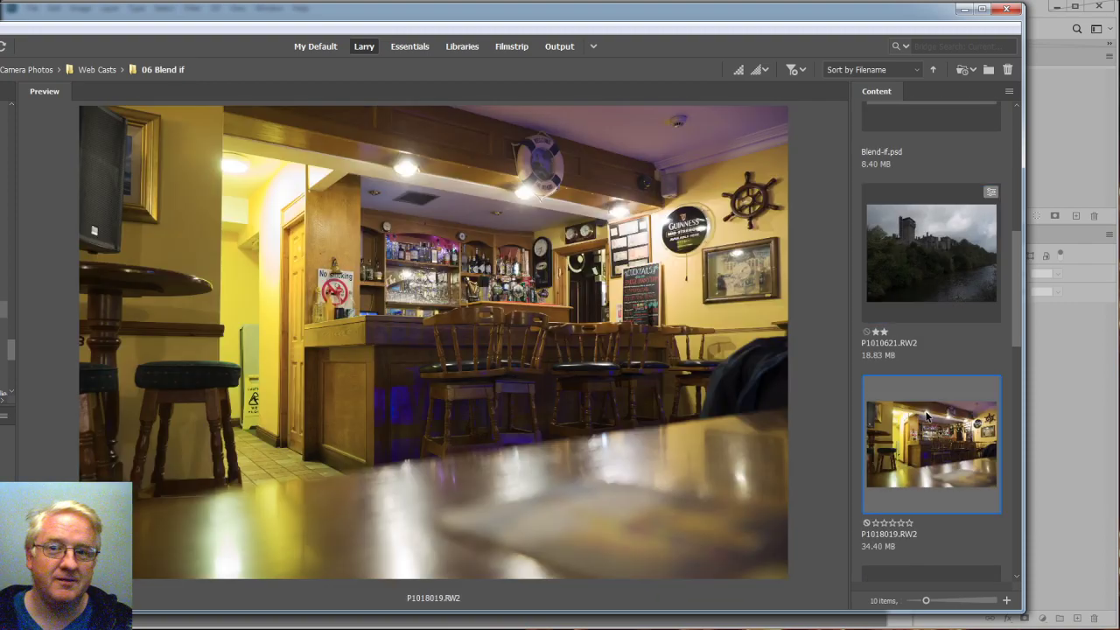
scroll(927, 415, "down", 5)
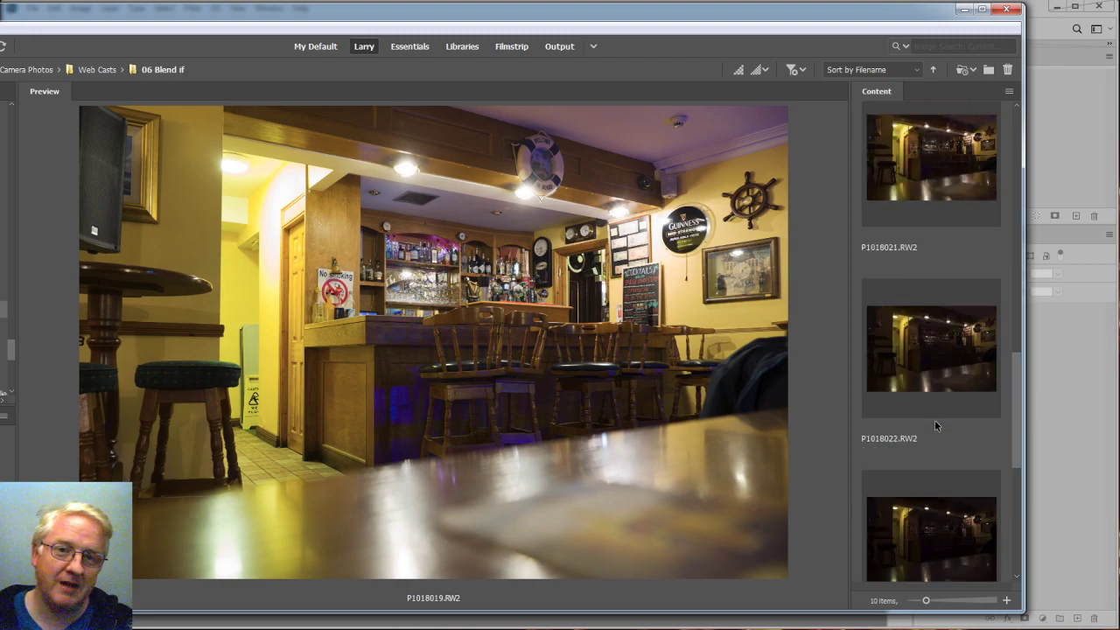
scroll(934, 425, "up", 6)
scroll(934, 425, "down", 2)
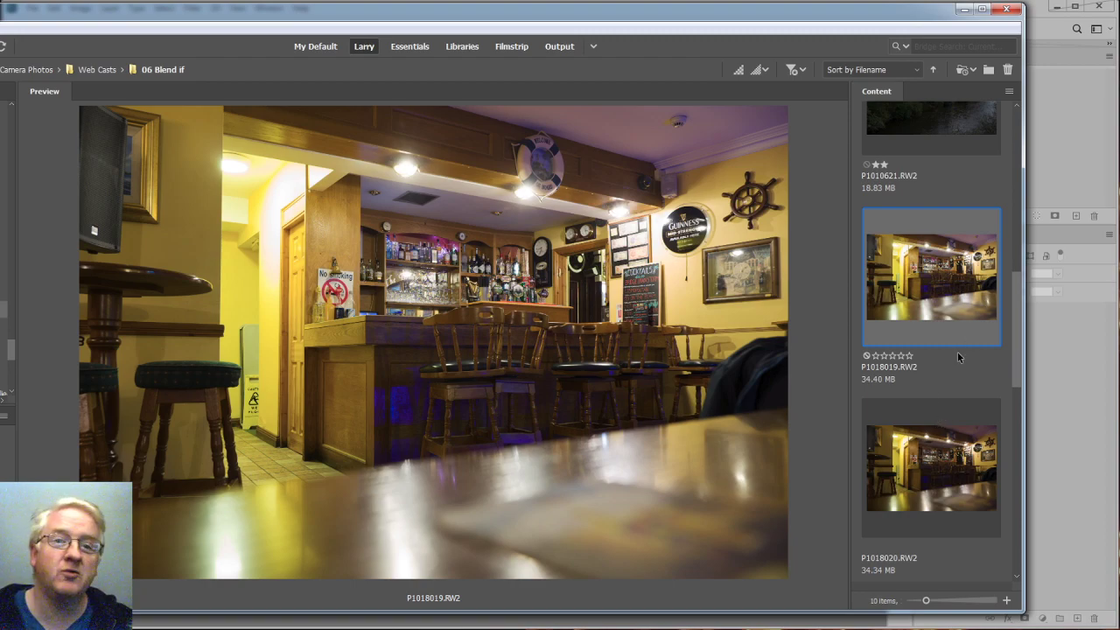
scroll(953, 377, "down", 4)
scroll(951, 373, "down", 4)
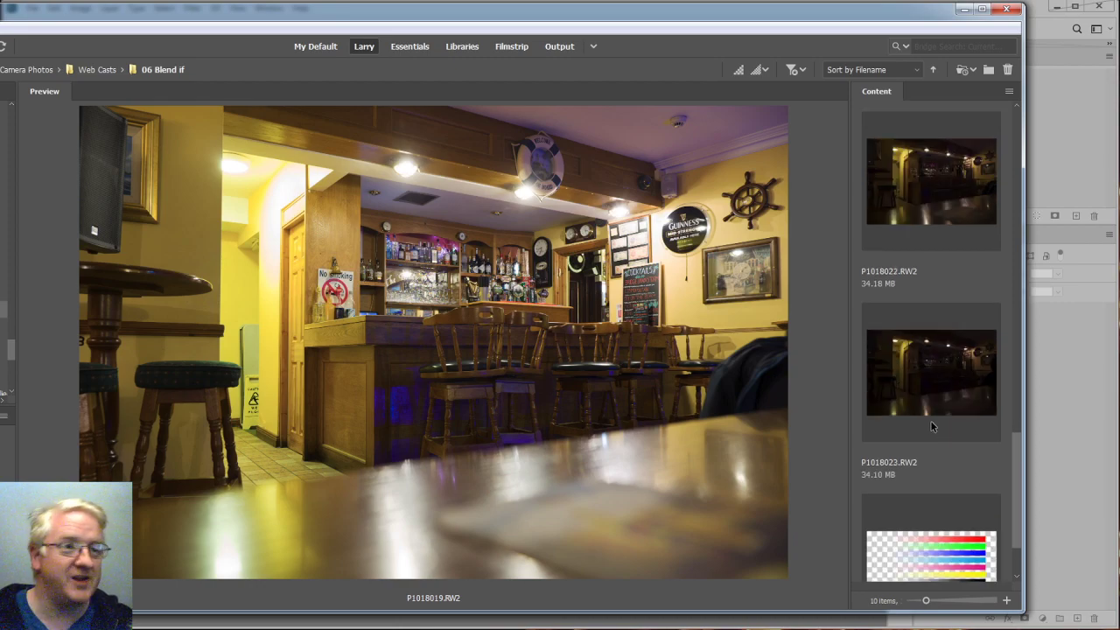
left_click(919, 394, "shift")
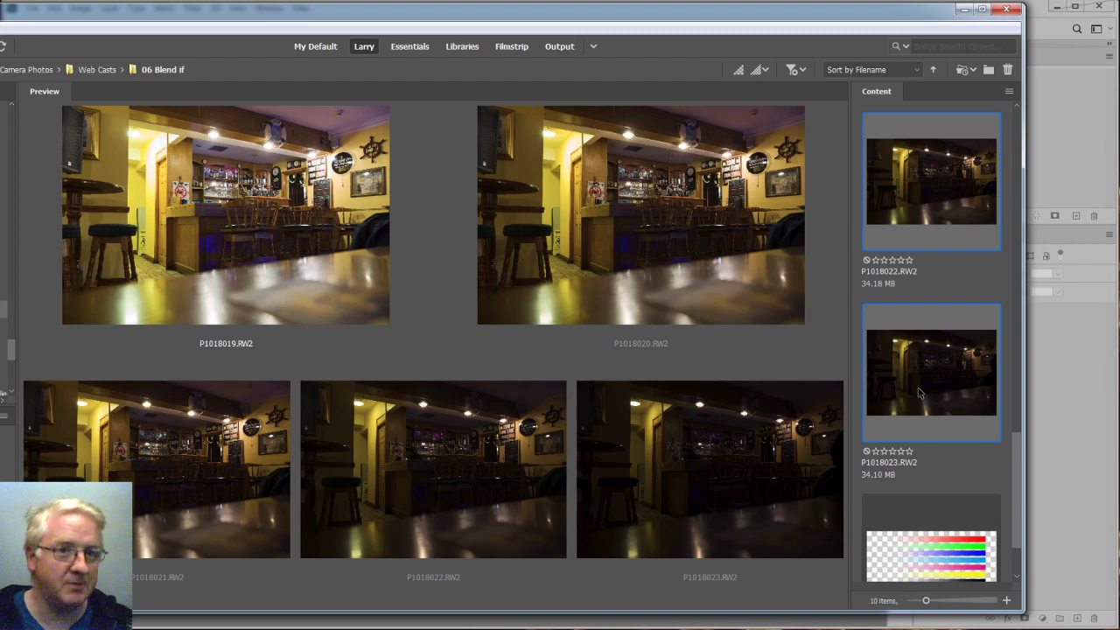
- Load the five selected bar exposures into one Photoshop document as layers, and close that document without saving
key("ctrl+r")
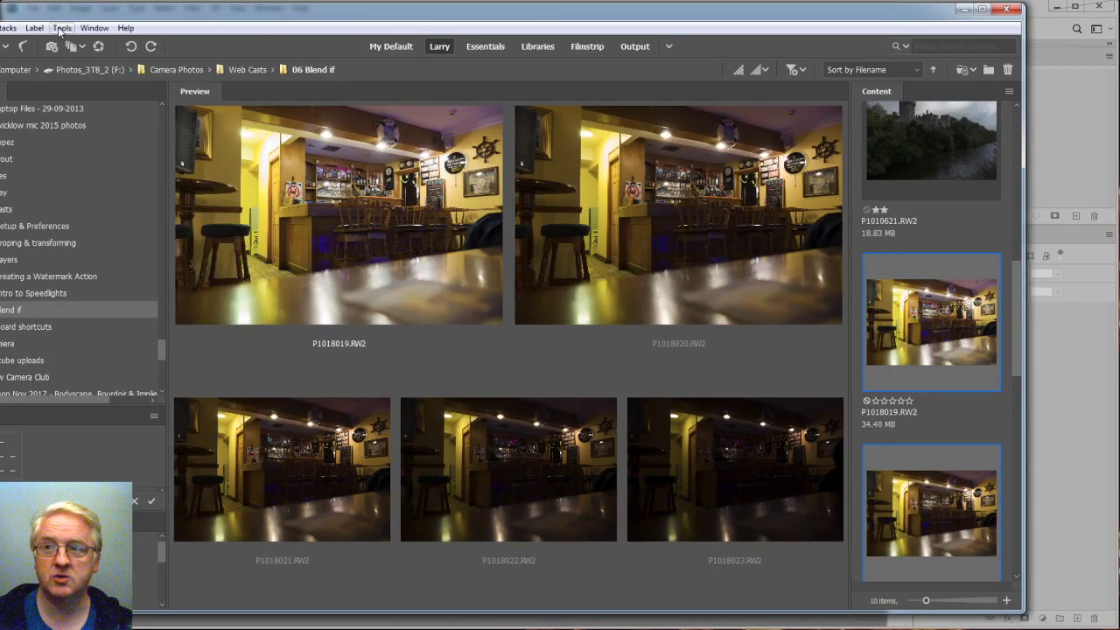
left_click(61, 27)
mouse_move(151, 145)
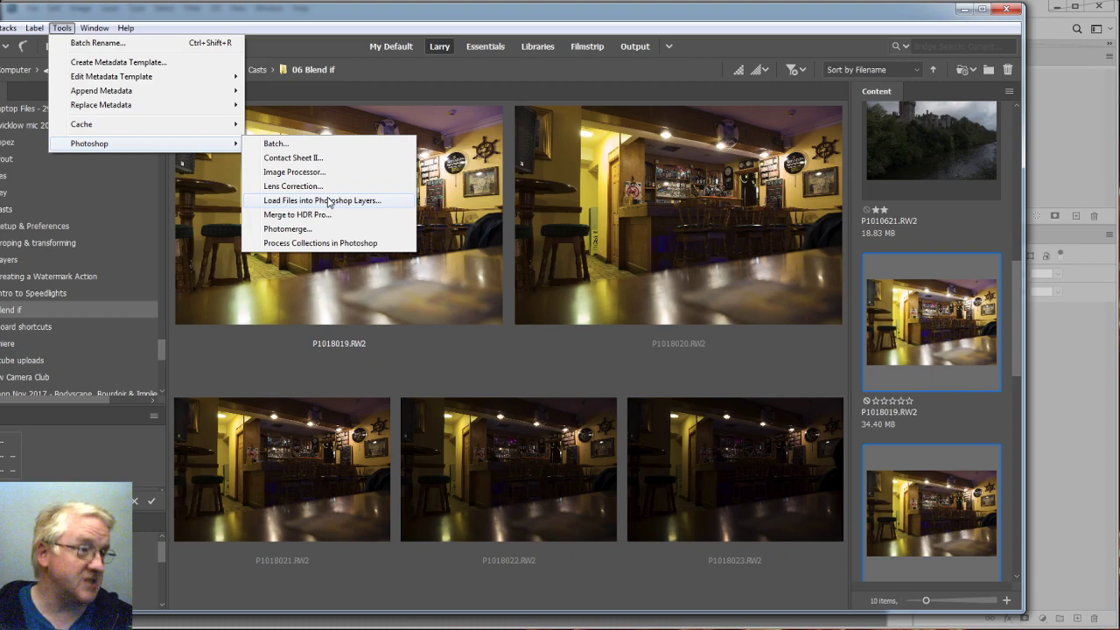
left_click(328, 202)
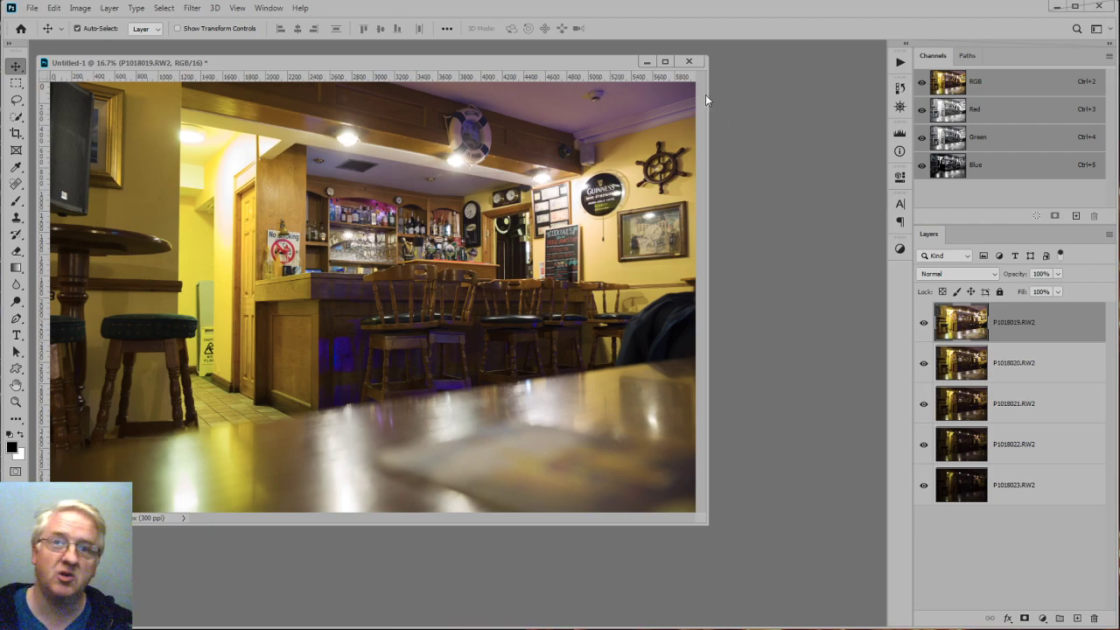
left_click(688, 61)
left_click(553, 240)
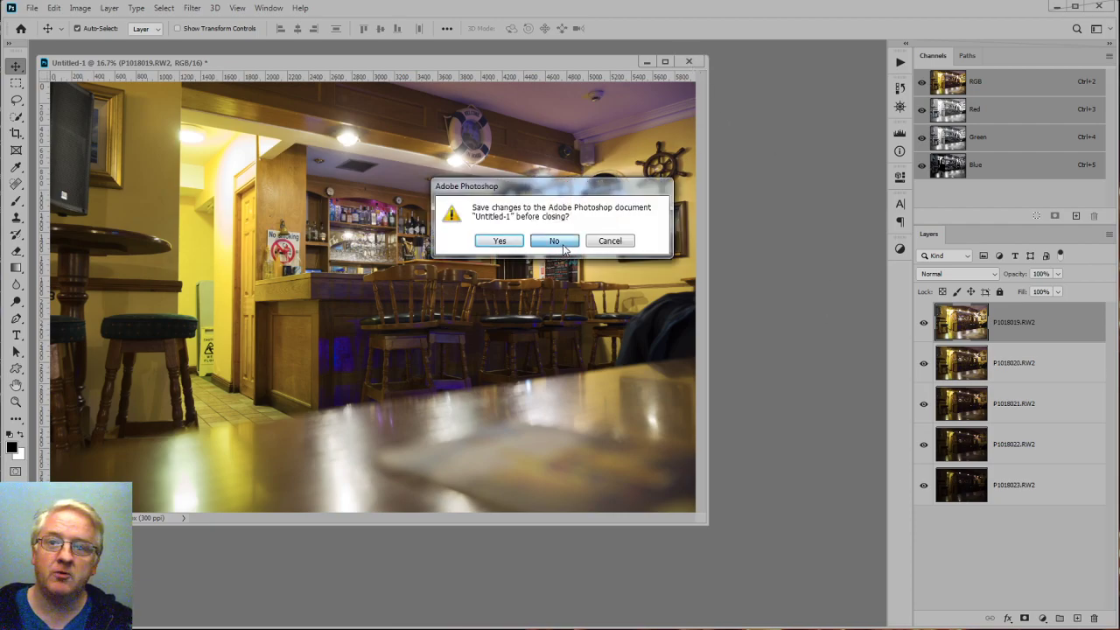
- Switch to Bridge and open the five selected bar exposures in Camera Raw
key("alt+Tab")
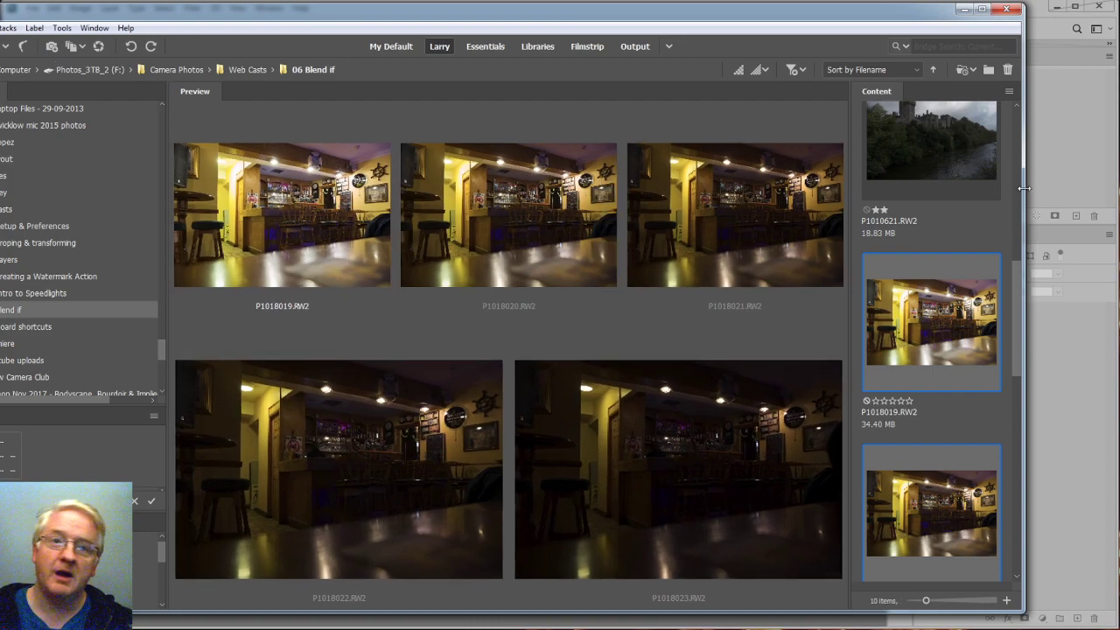
right_click(918, 331)
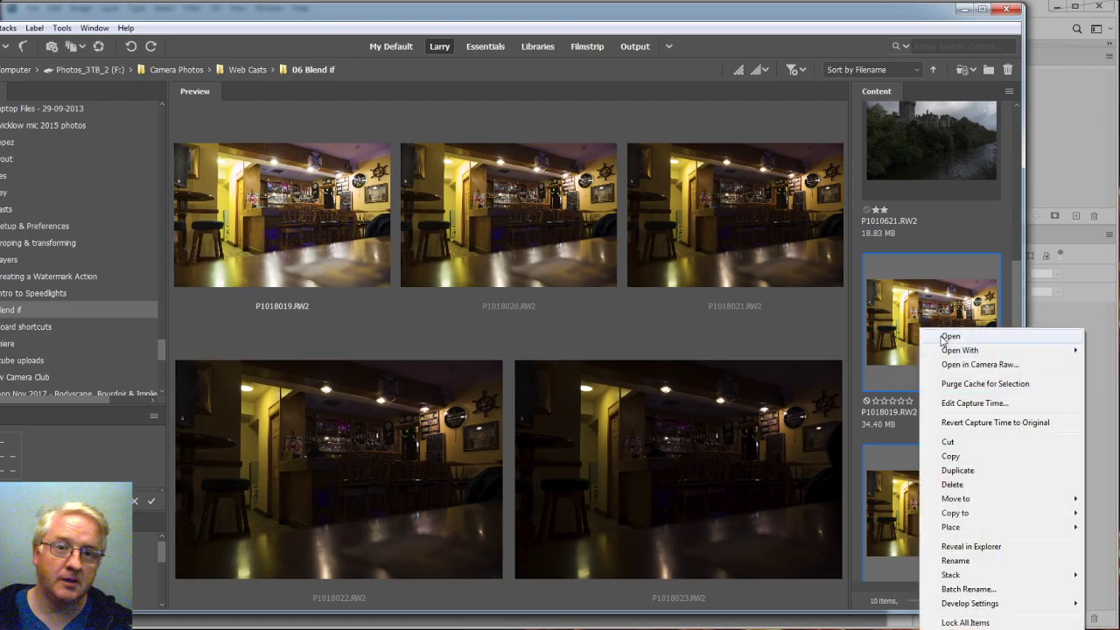
left_click(943, 338)
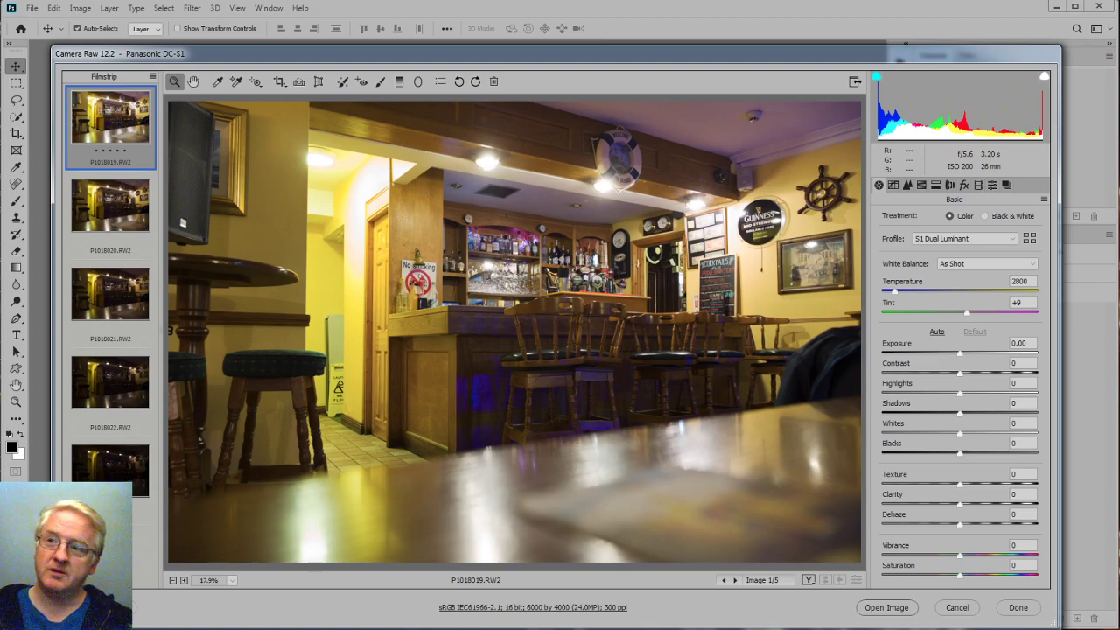
- Preview the bar exposures one after another from P1018020.RW2 to P1018023.RW2, and return to P1018019.RW2
left_click(118, 214)
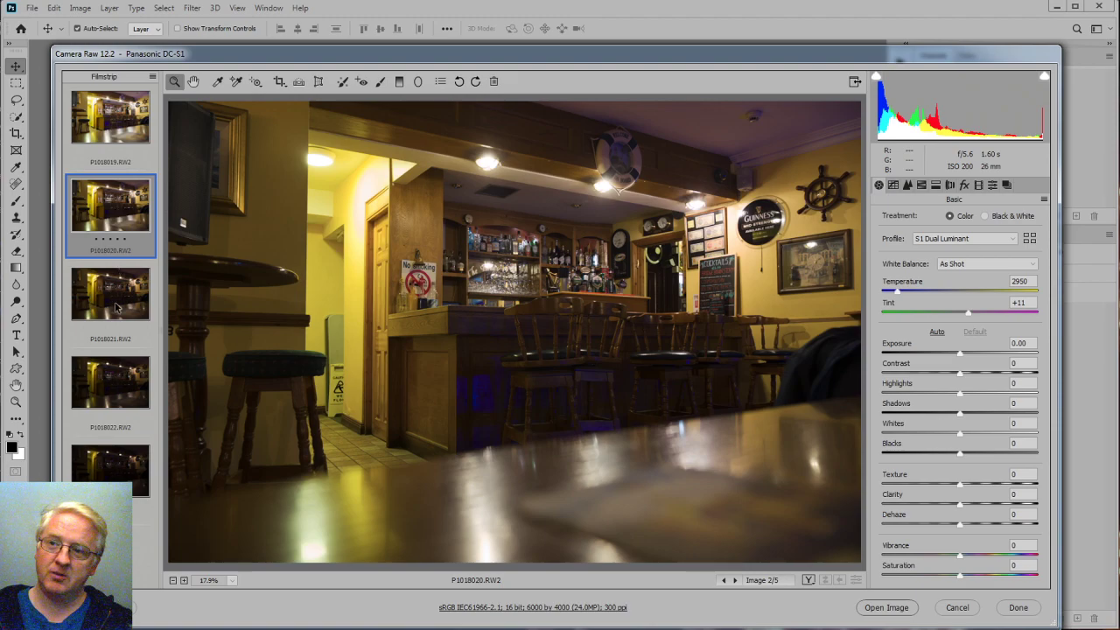
left_click(117, 306)
left_click(116, 394)
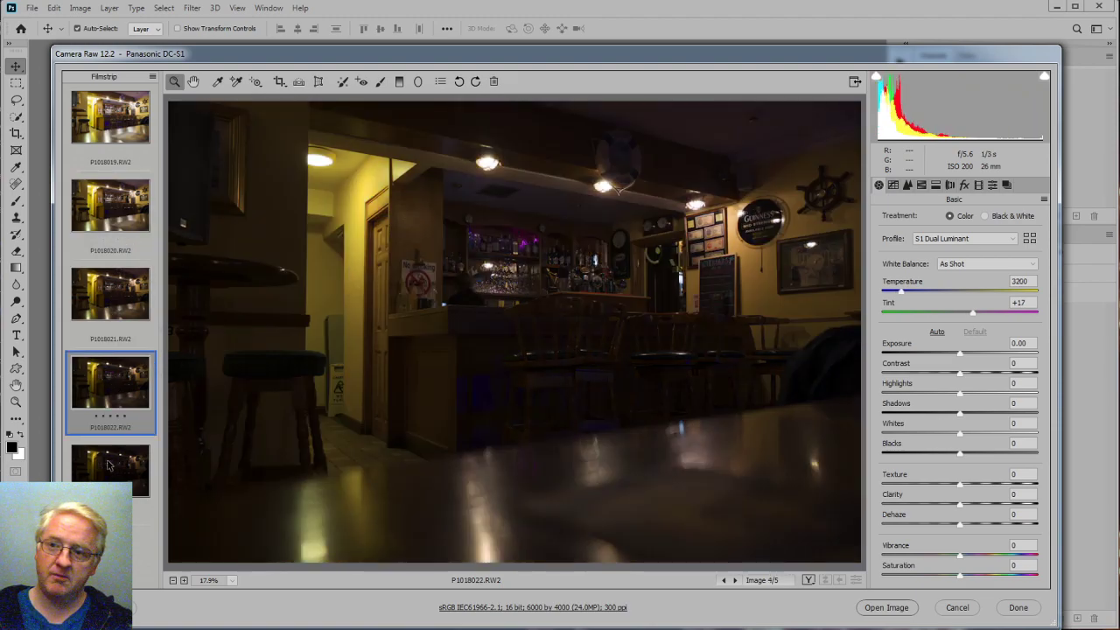
left_click(106, 466)
left_click(109, 131)
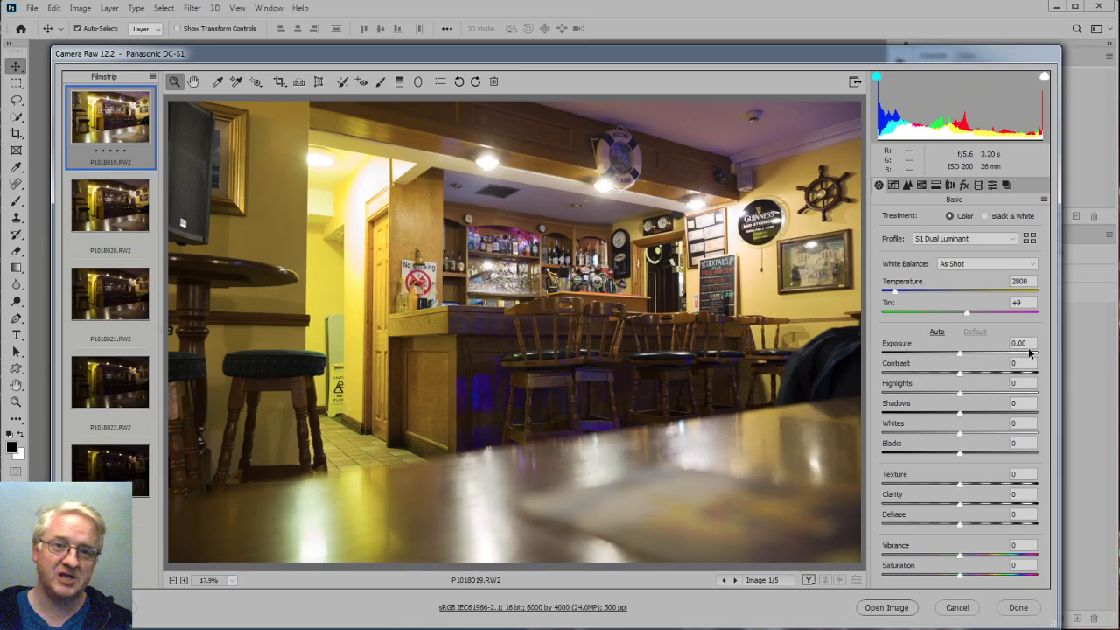
- Set the exposure of P1018019.RW2 to -0.50, and show P1018020.RW2 for comparison
left_click(1025, 343)
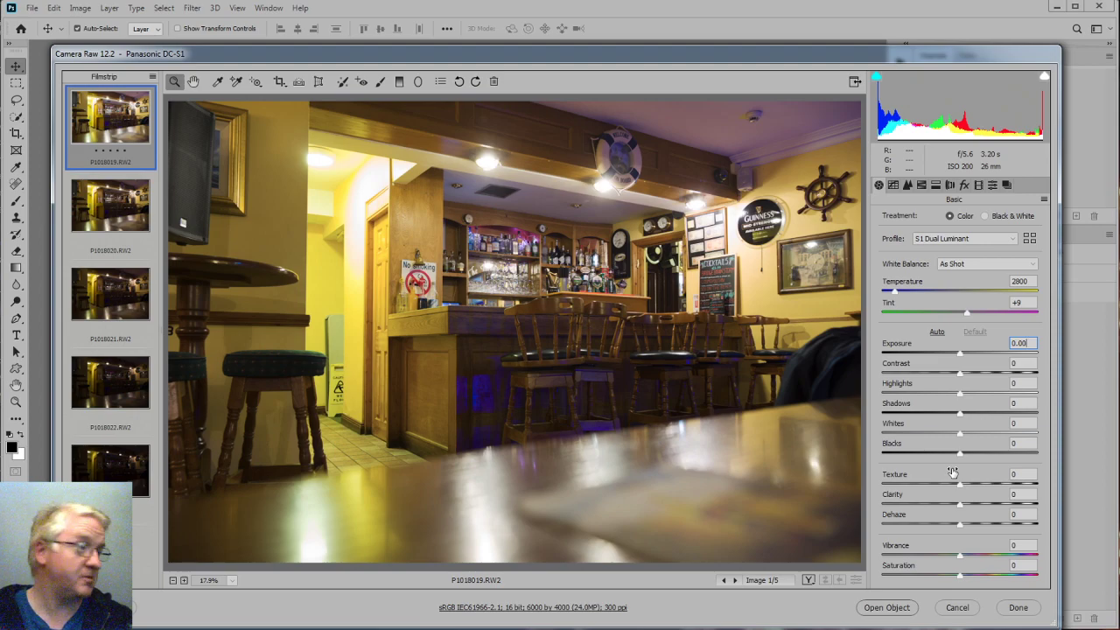
key("shift+Down")
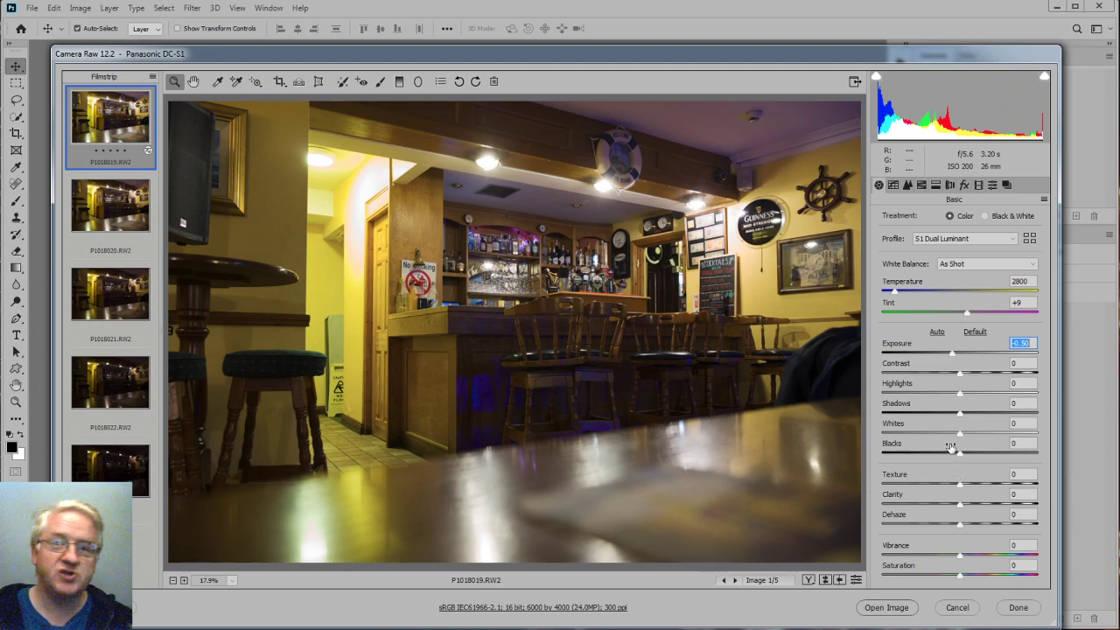
left_click(127, 213)
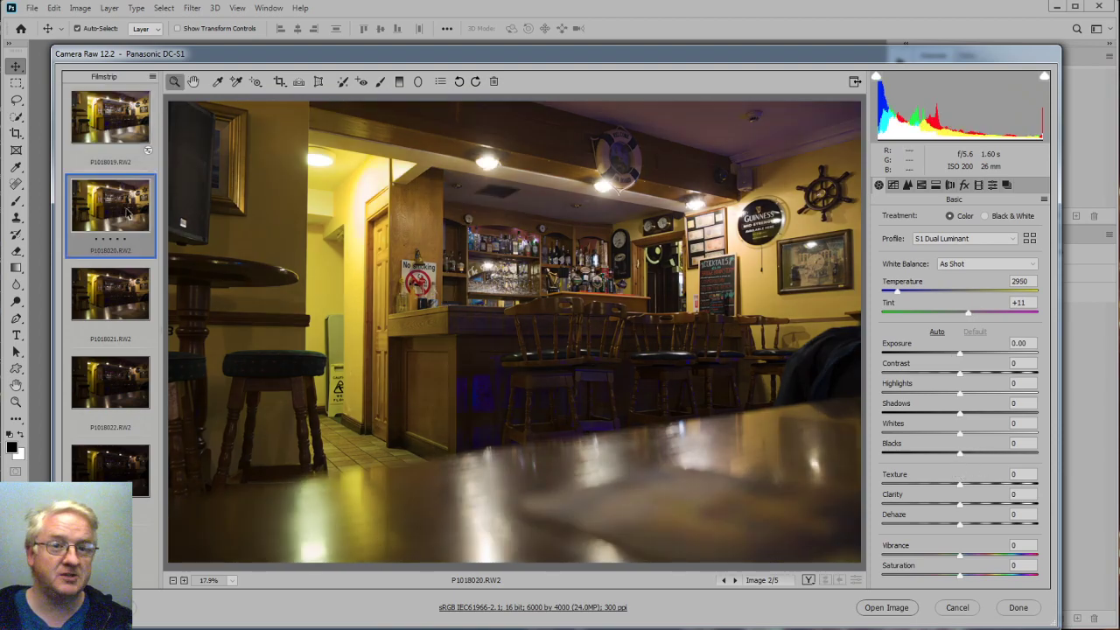
left_click(1028, 342)
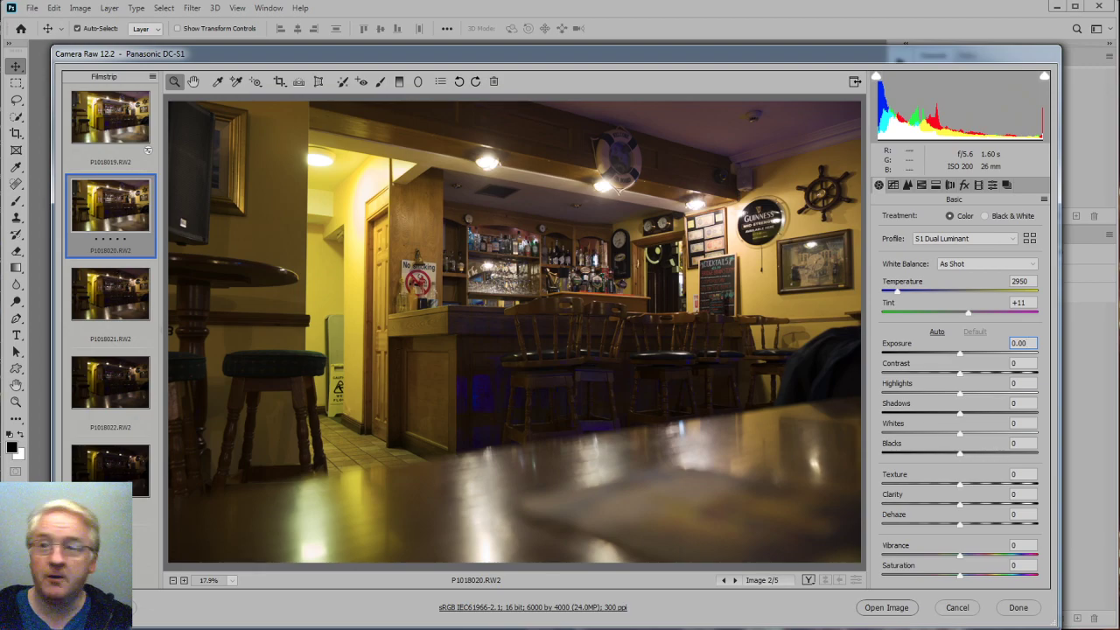
- Return to P1018019.RW2 and set its exposure to 0
left_click(111, 130)
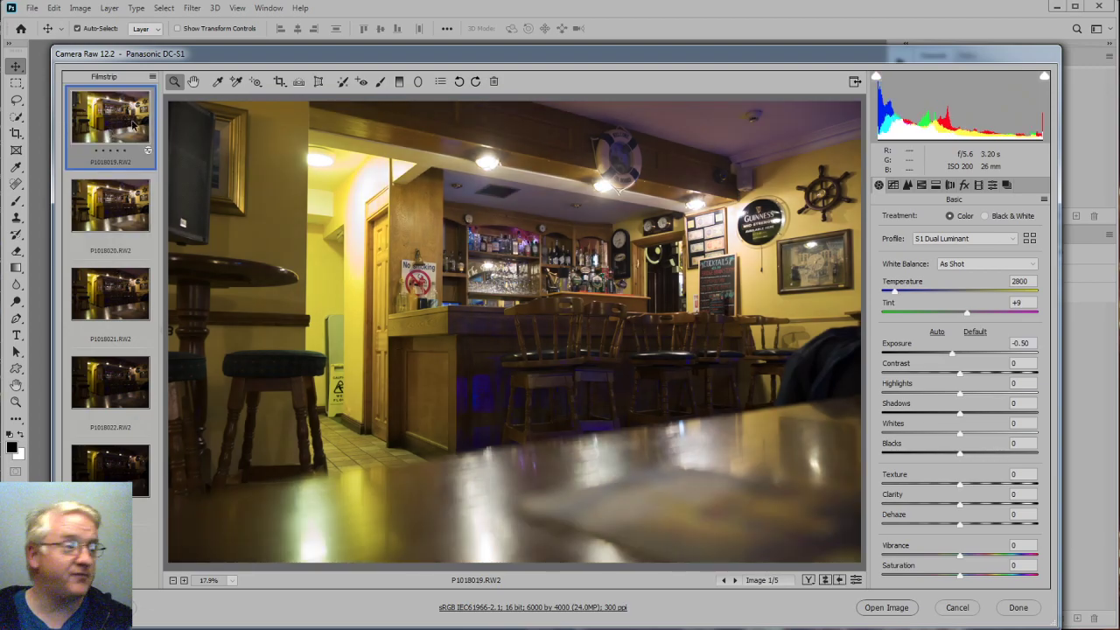
left_click(1023, 343)
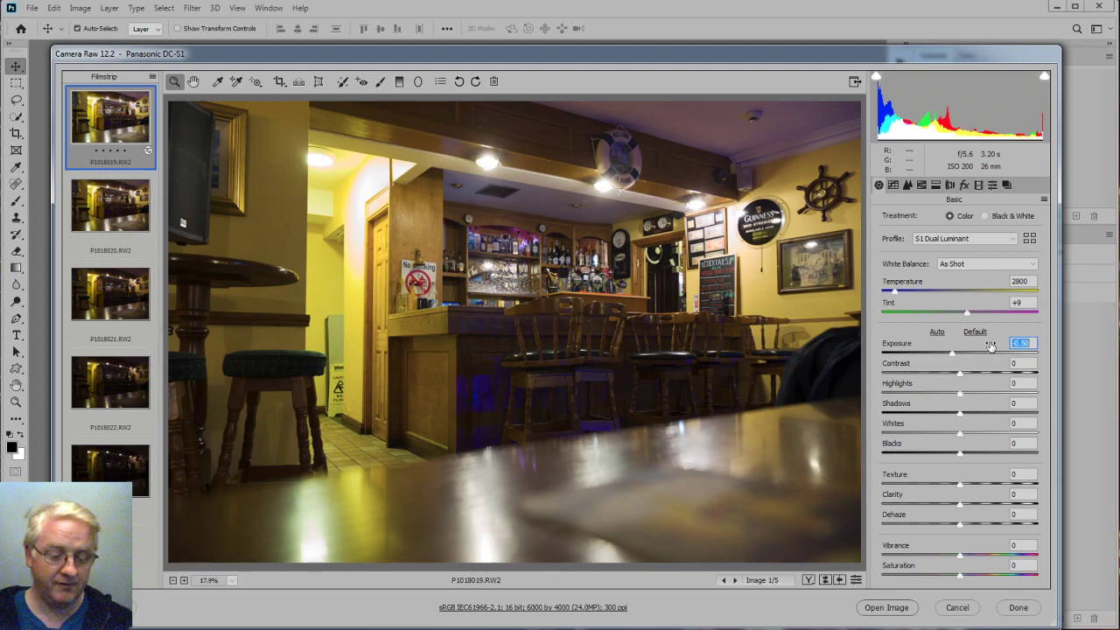
type("0")
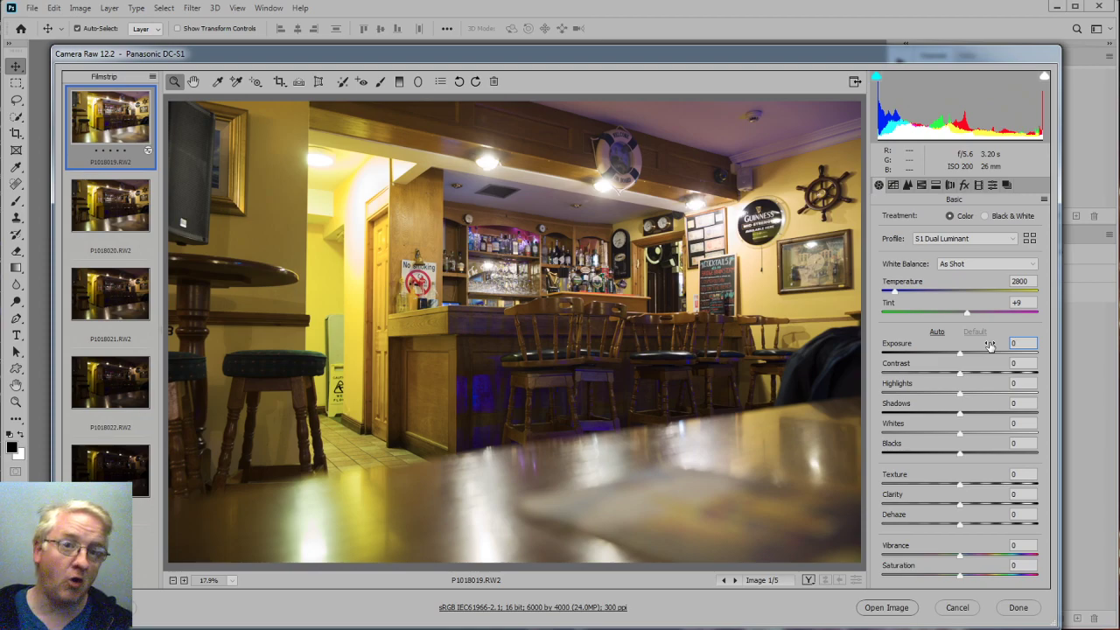
- Raise the exposure of P1018019.RW2 to +0.10 in 0.05 increments, and bring it back to 0.00
key("Up")
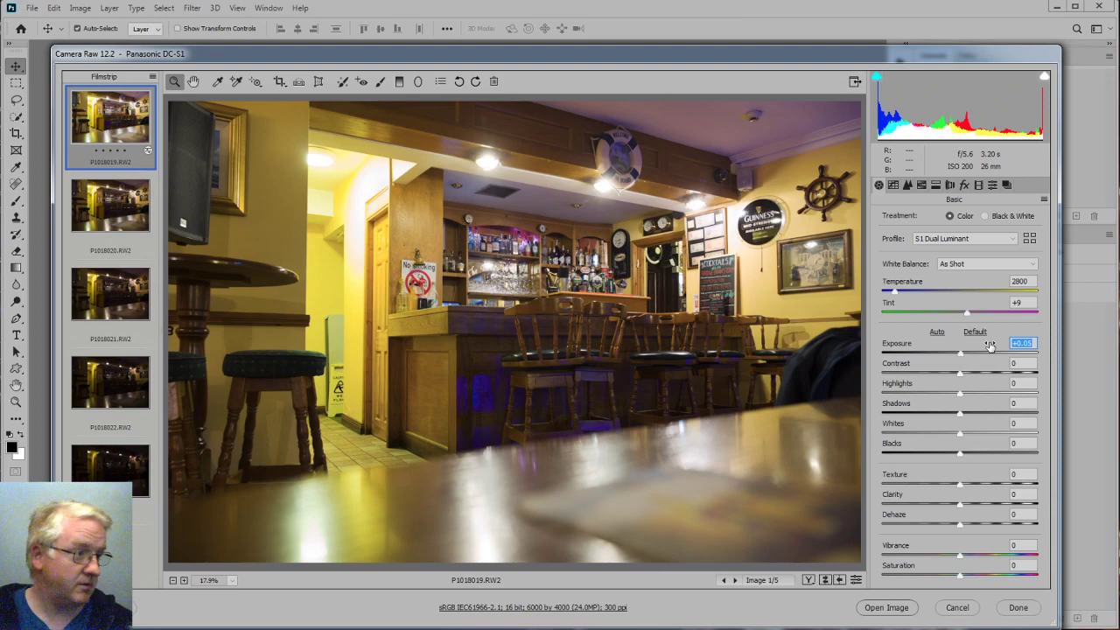
key("Up")
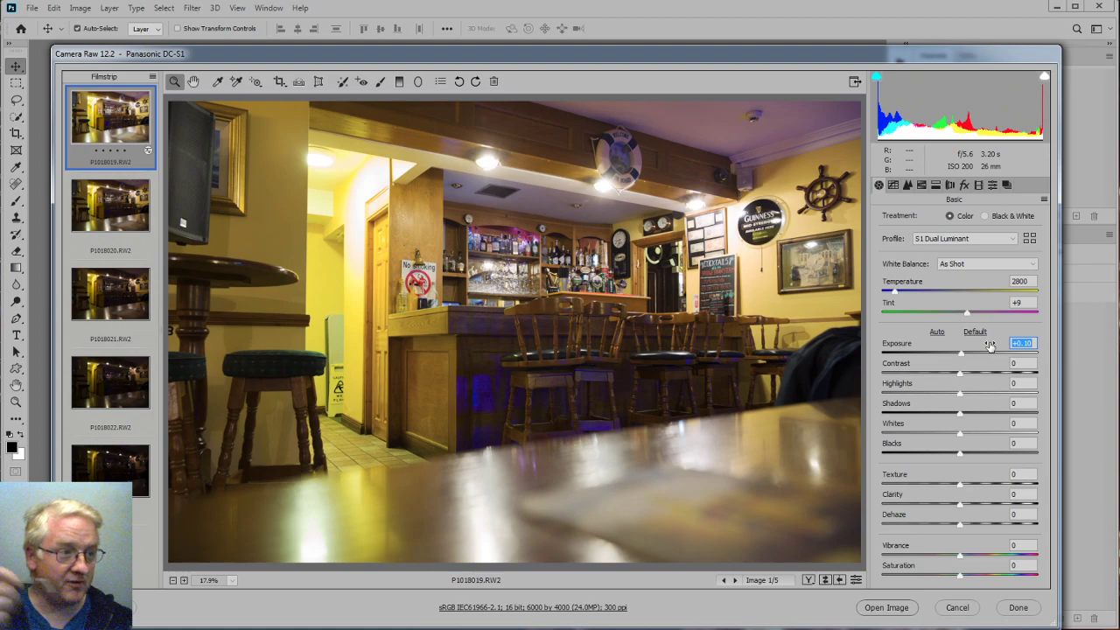
key("Down")
key("Down")
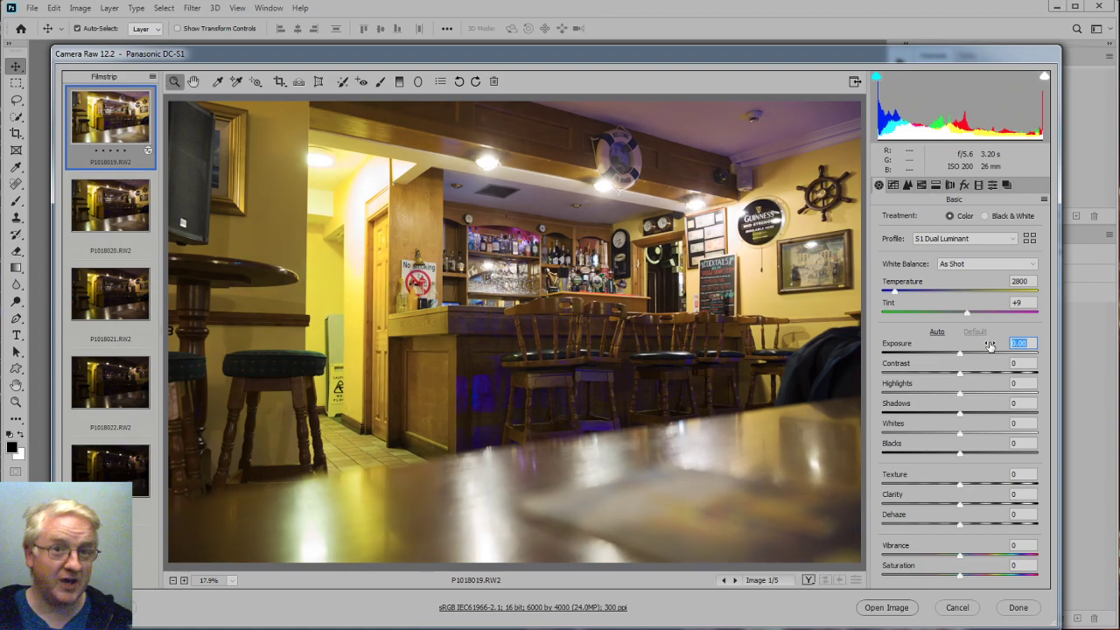
- Raise the exposure of P1018019.RW2 to +0.50 in one large increment, and bring it back to 0.00
key("shift")
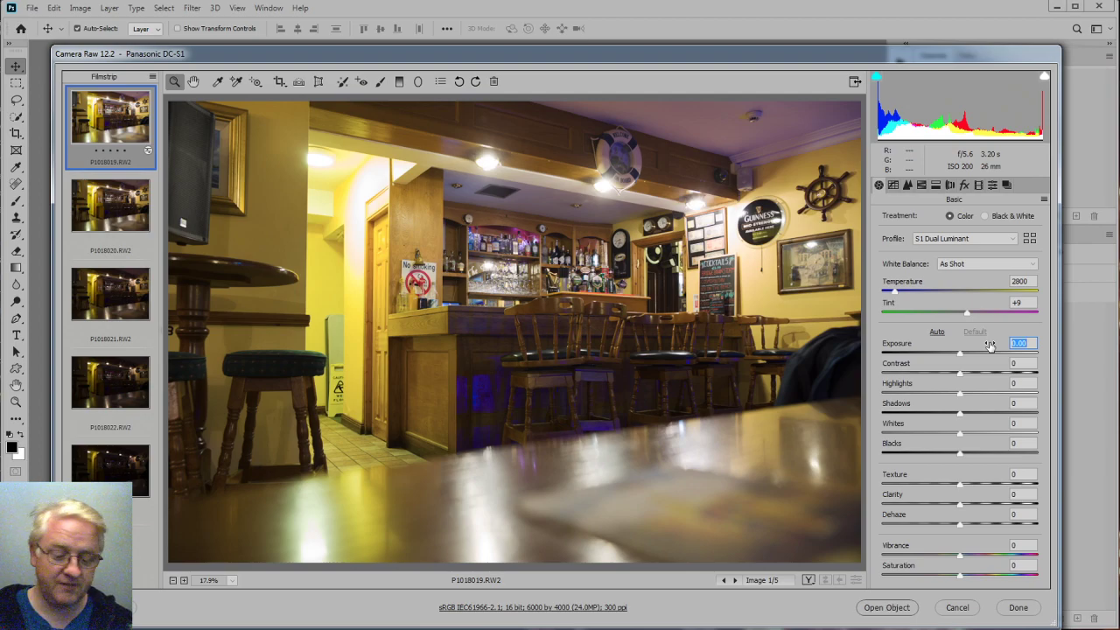
key("shift+Up")
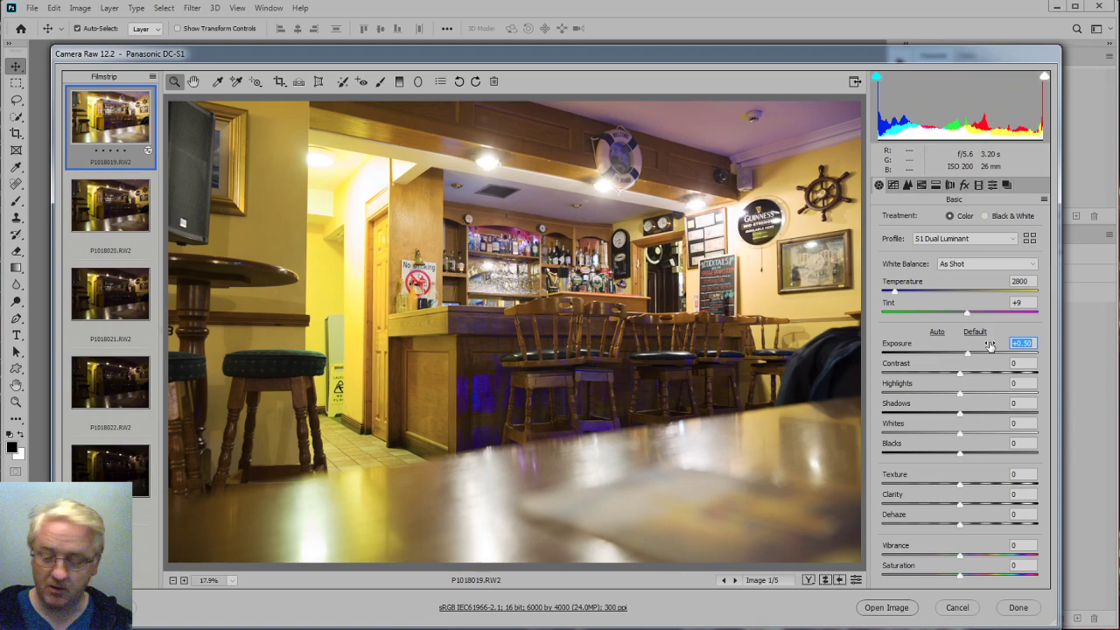
key("shift+Down")
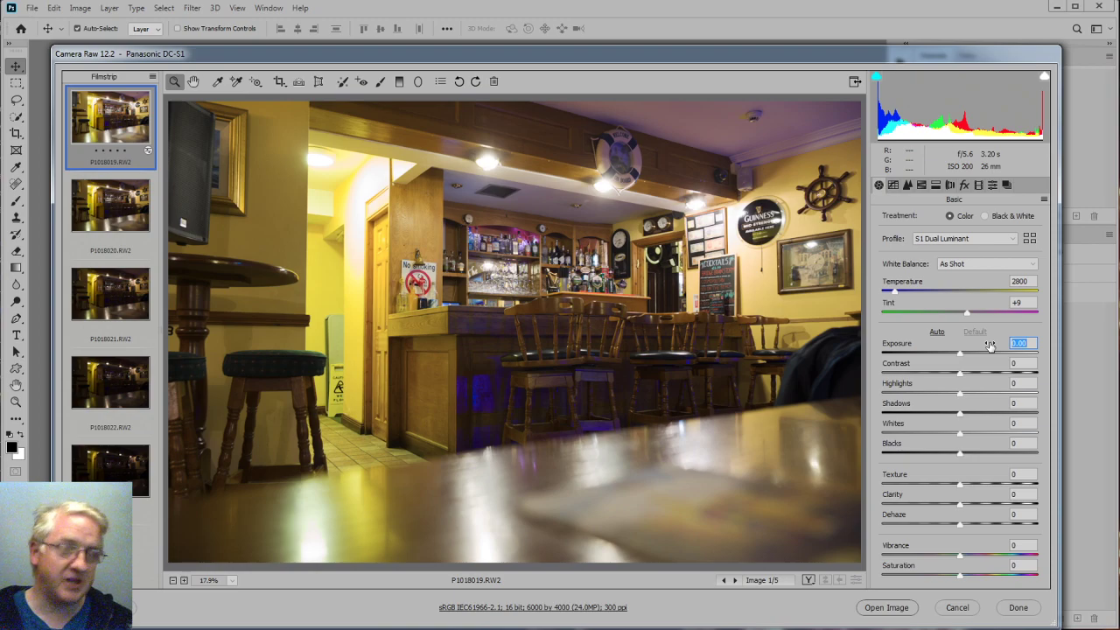
- Move on to P1018020.RW2, shift its exposure one large increment up and down, and return it to 0.00
key("alt")
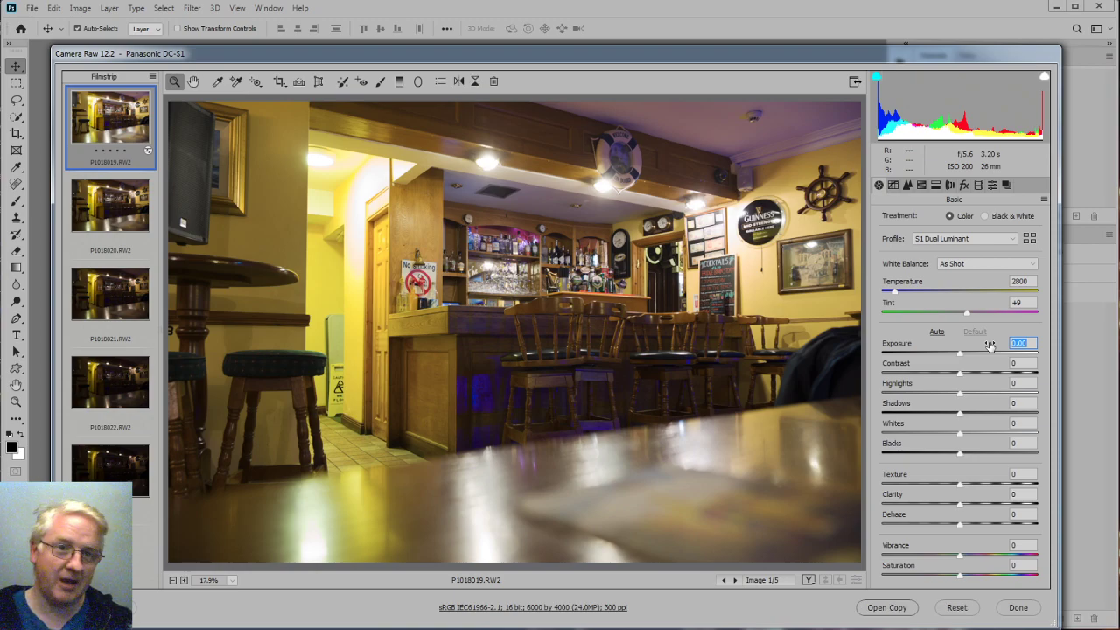
key("ctrl+Right")
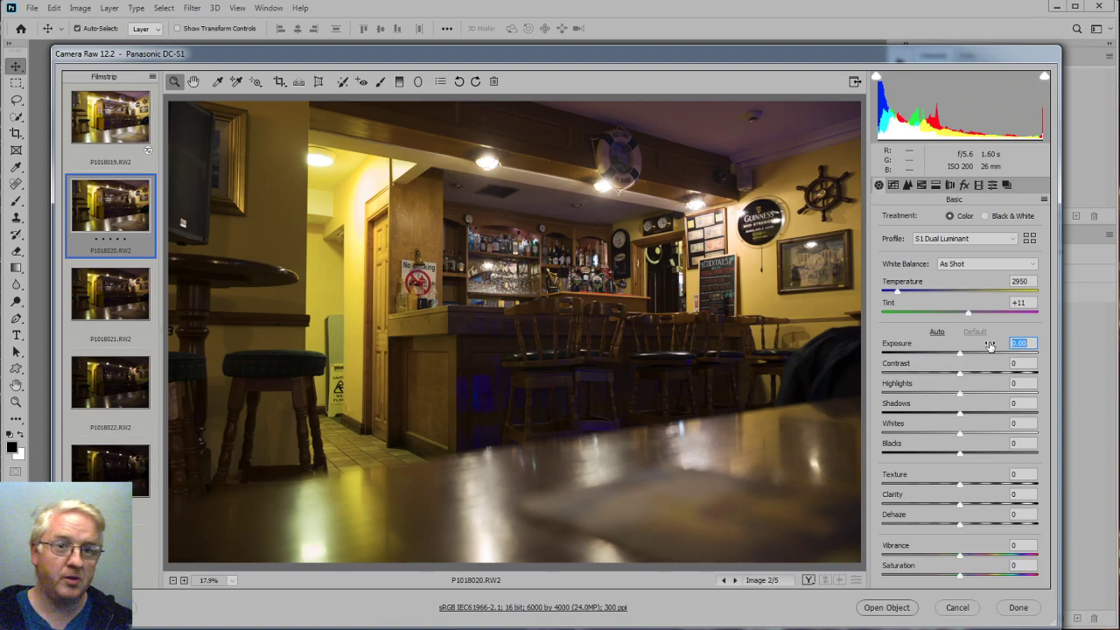
key("shift+Up")
key("shift+Down")
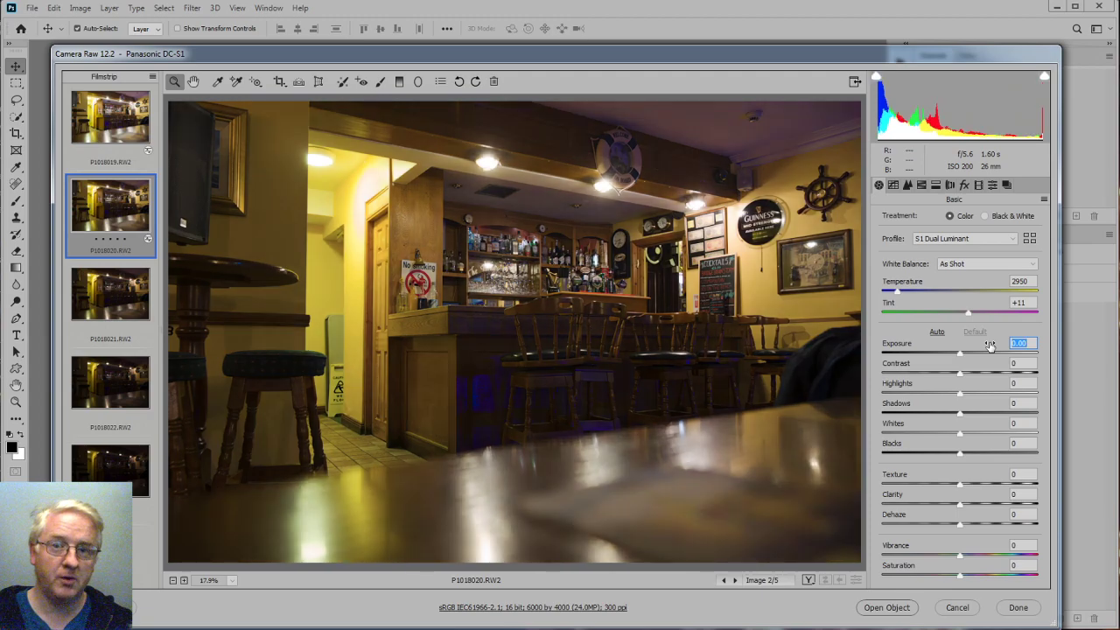
key("shift+Down")
key("shift+Up")
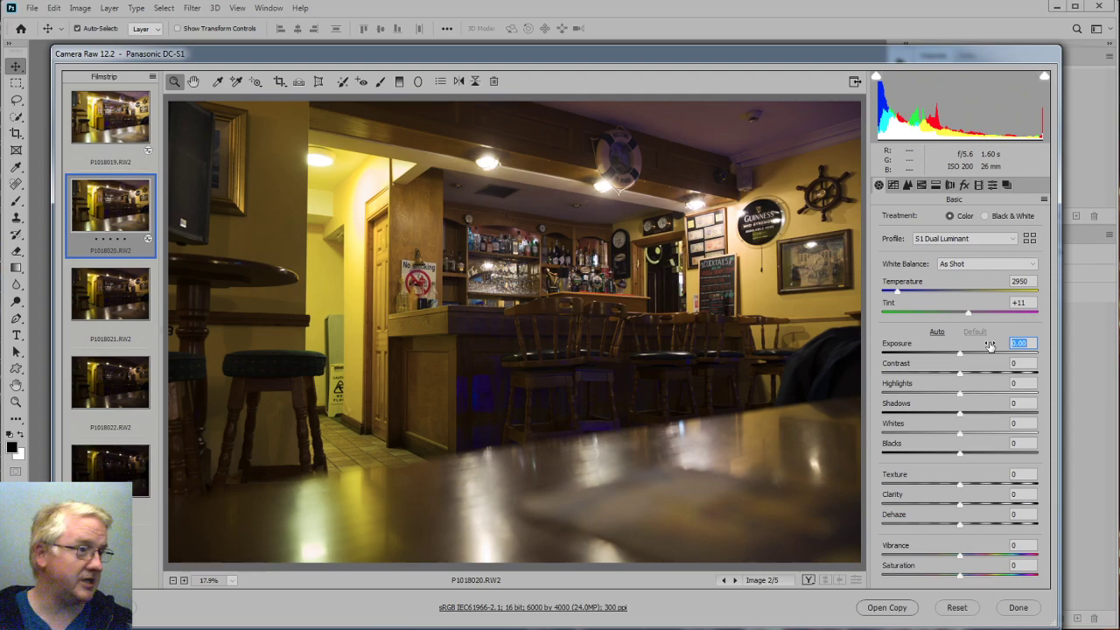
- Step through the filmstrip images to P1018023.RW2 and back to P1018019.RW2
key("alt+Right")
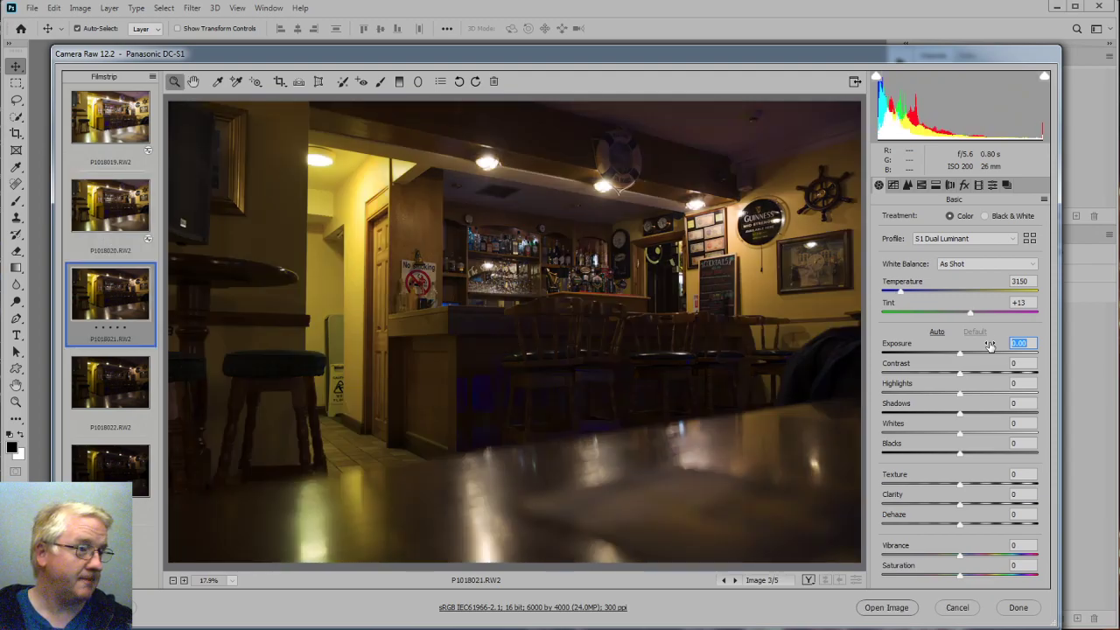
key("alt+Right")
key("alt+Right")
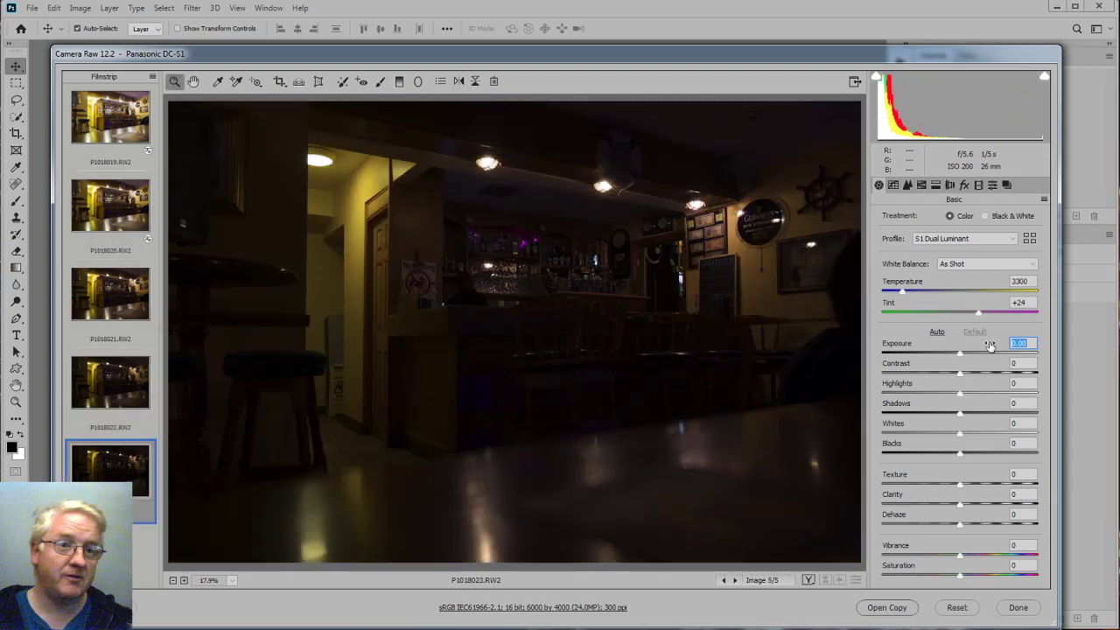
key("alt+Left")
key("alt+Left")
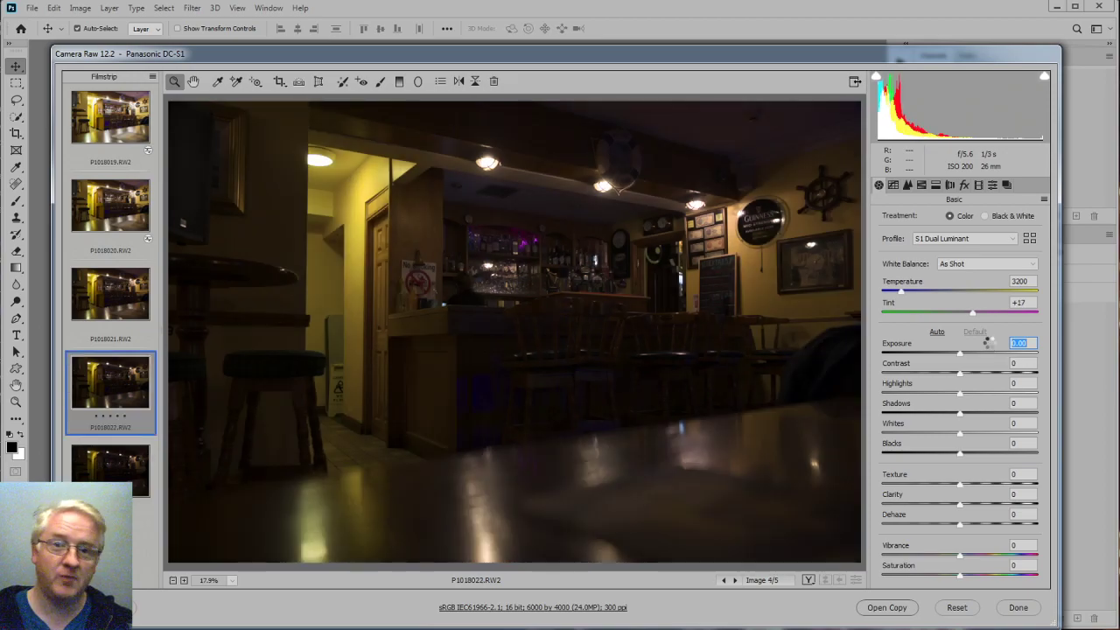
key("alt+Left")
key("alt+Left")
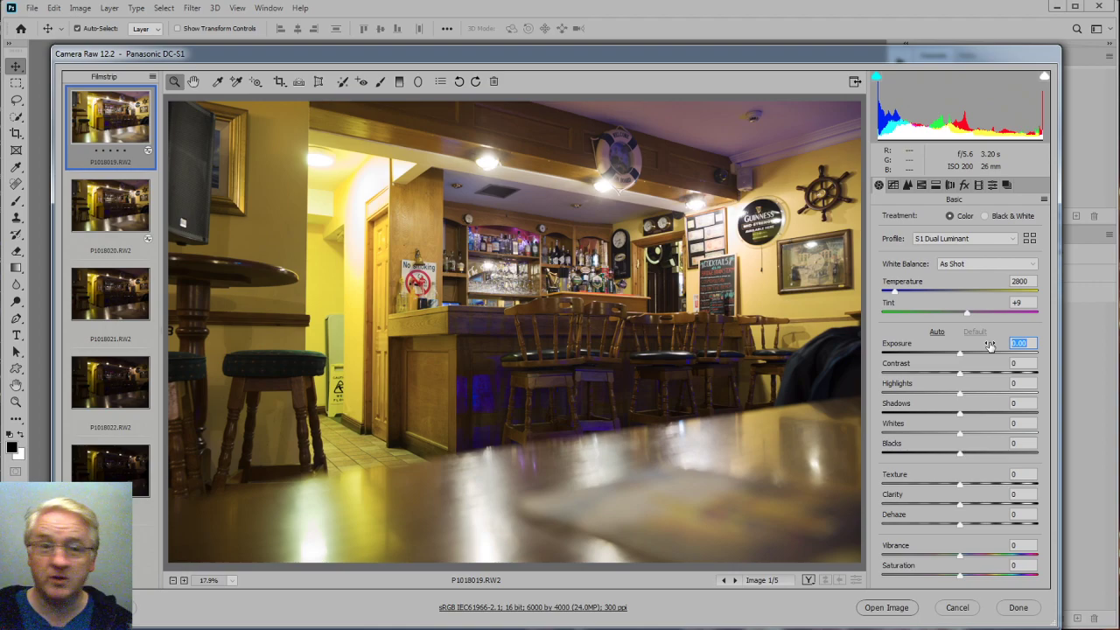
- Reset all Camera Raw changes, including those to the non-selected images
key("alt")
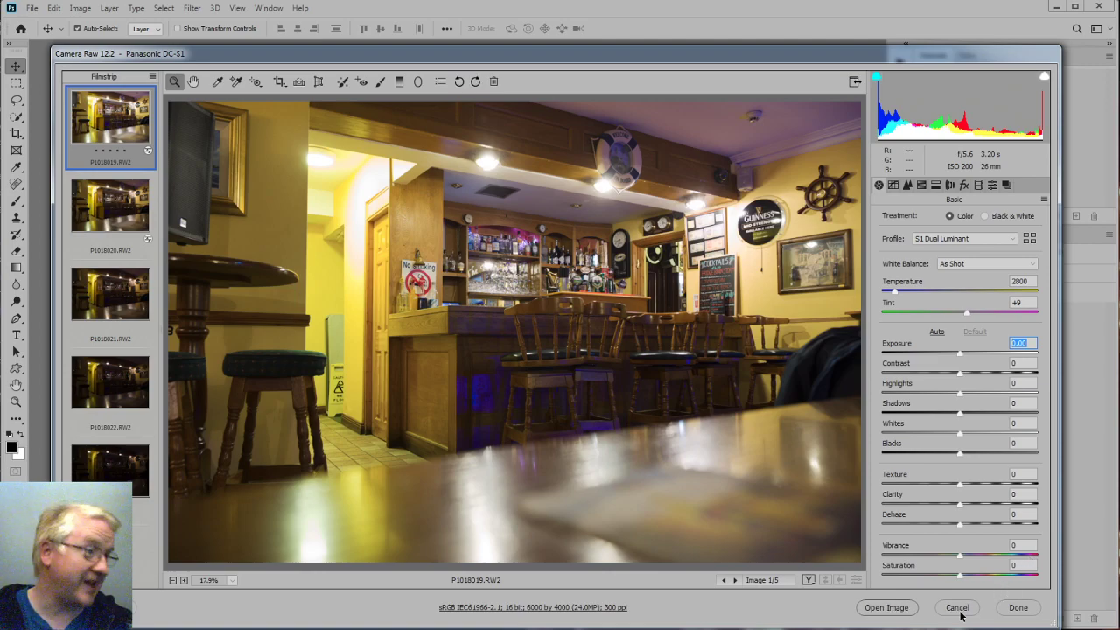
key("alt")
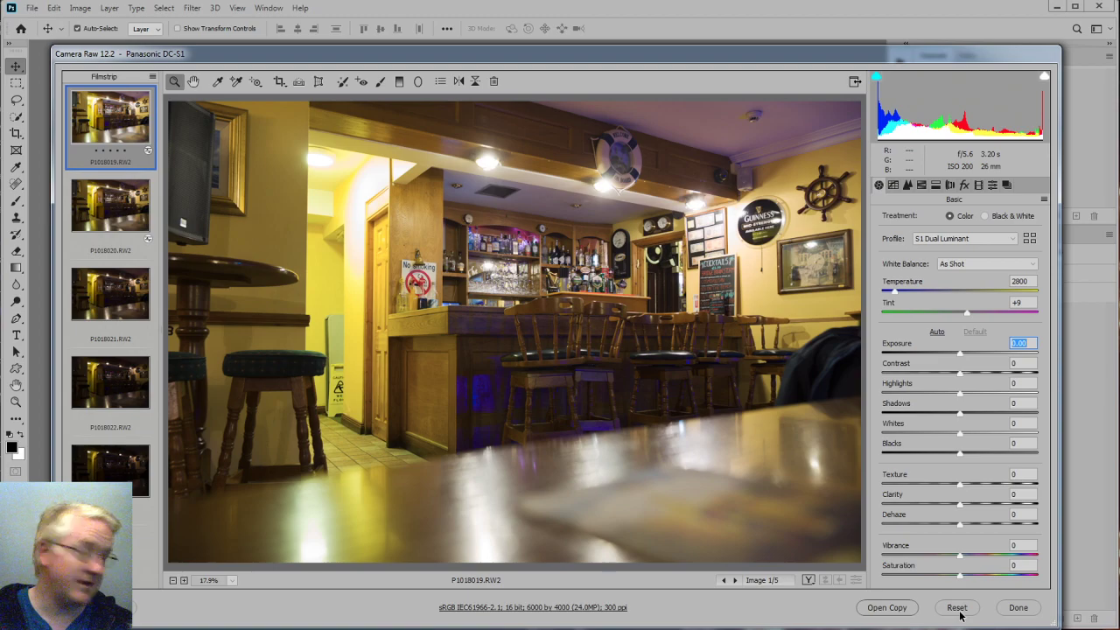
left_click(958, 614, "alt")
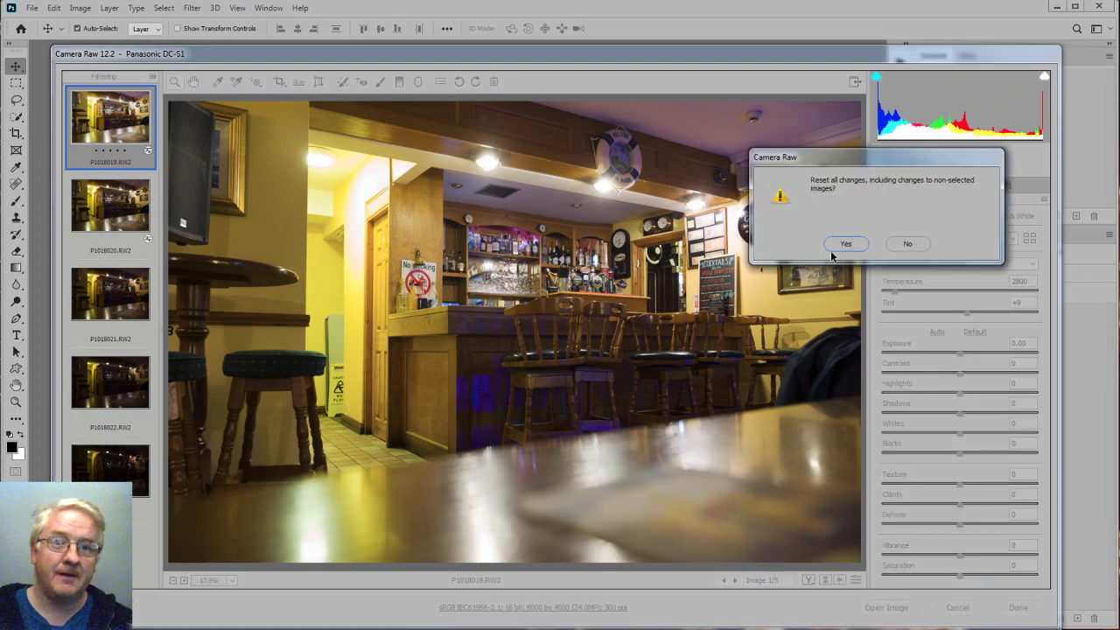
left_click(832, 250)
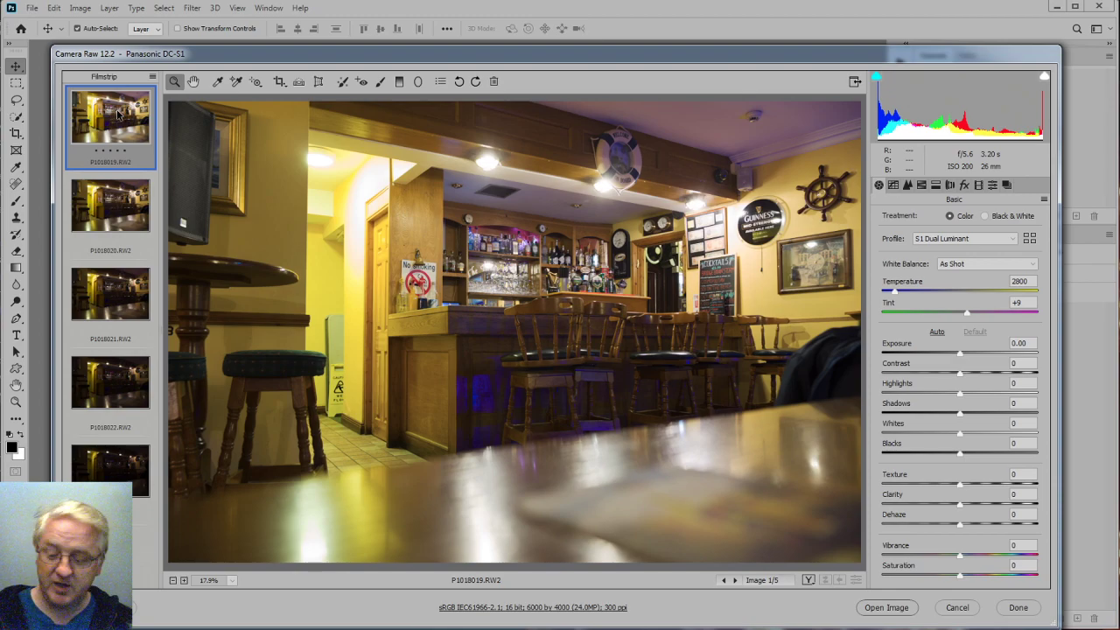
- Select all five bar exposures in the filmstrip with P1018020.RW2 as the active image
left_click(135, 450, "shift")
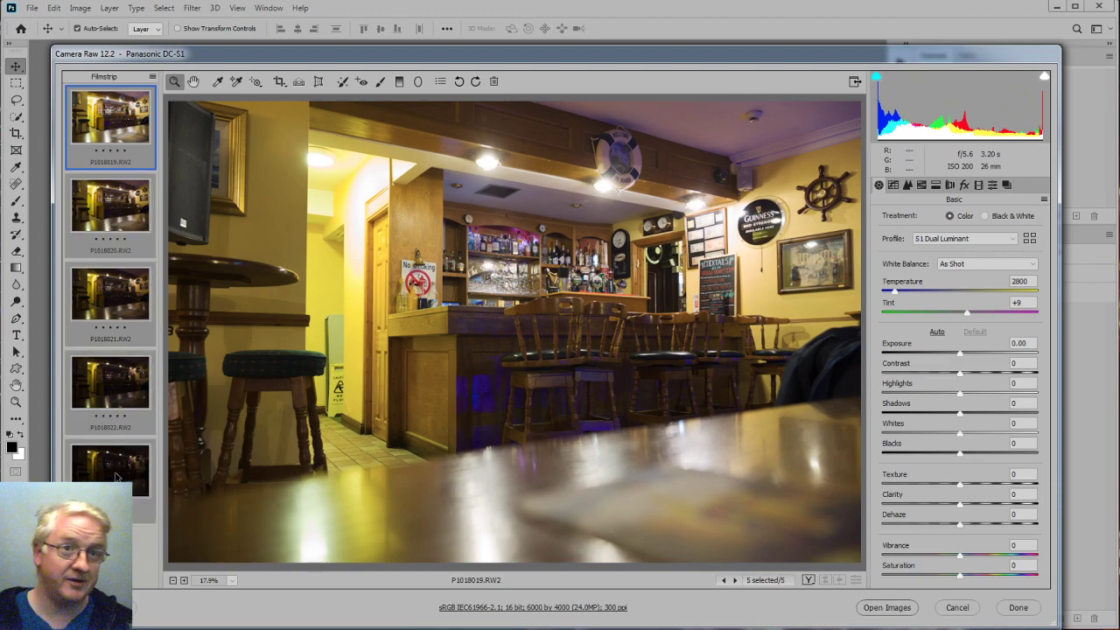
left_click(98, 203)
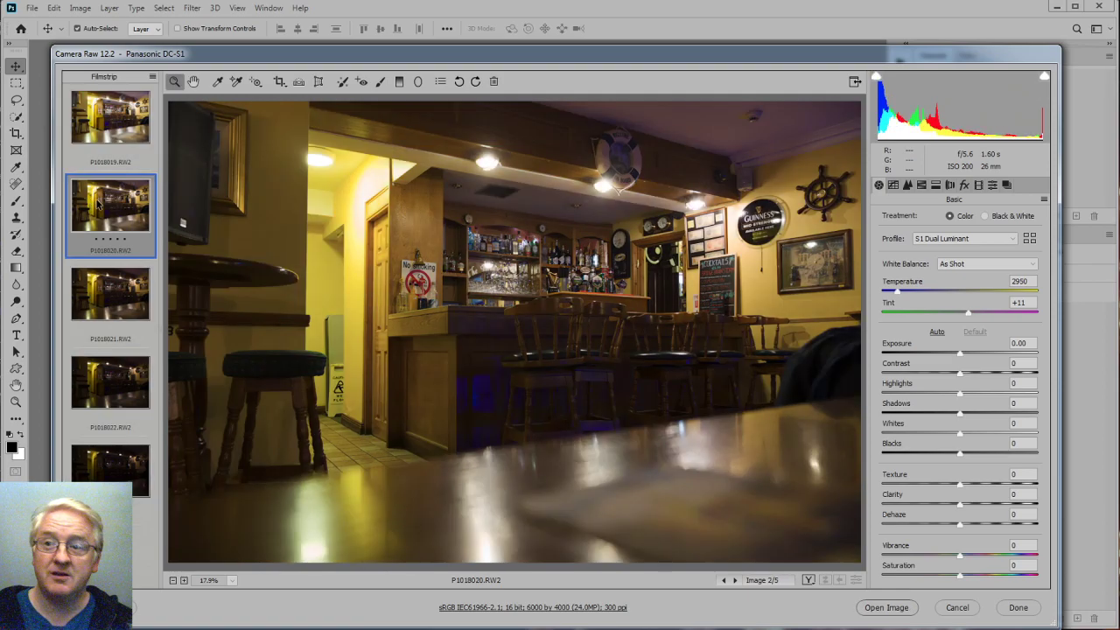
left_click(153, 79)
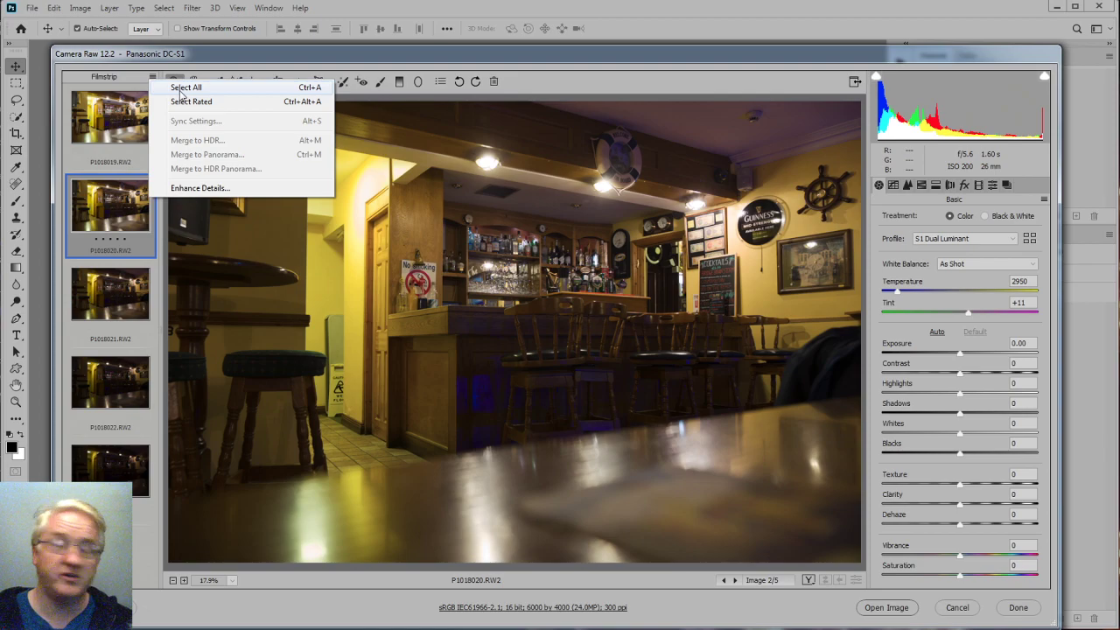
left_click(307, 89)
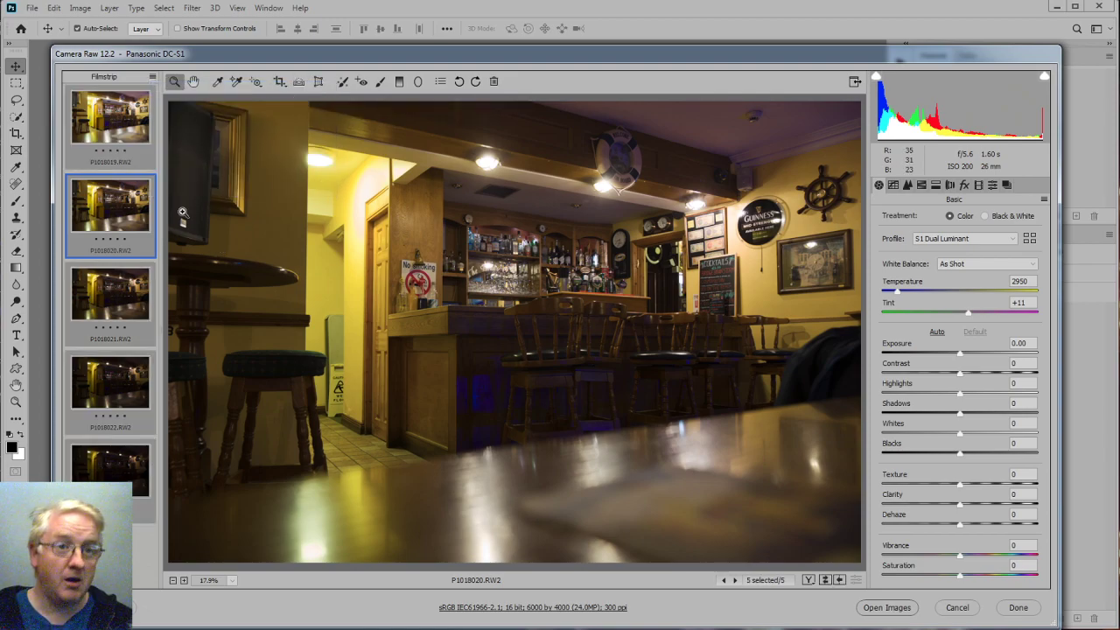
- Open the five selected exposures from Camera Raw as separate documents and start the Load Files into Stack script
left_click(880, 607)
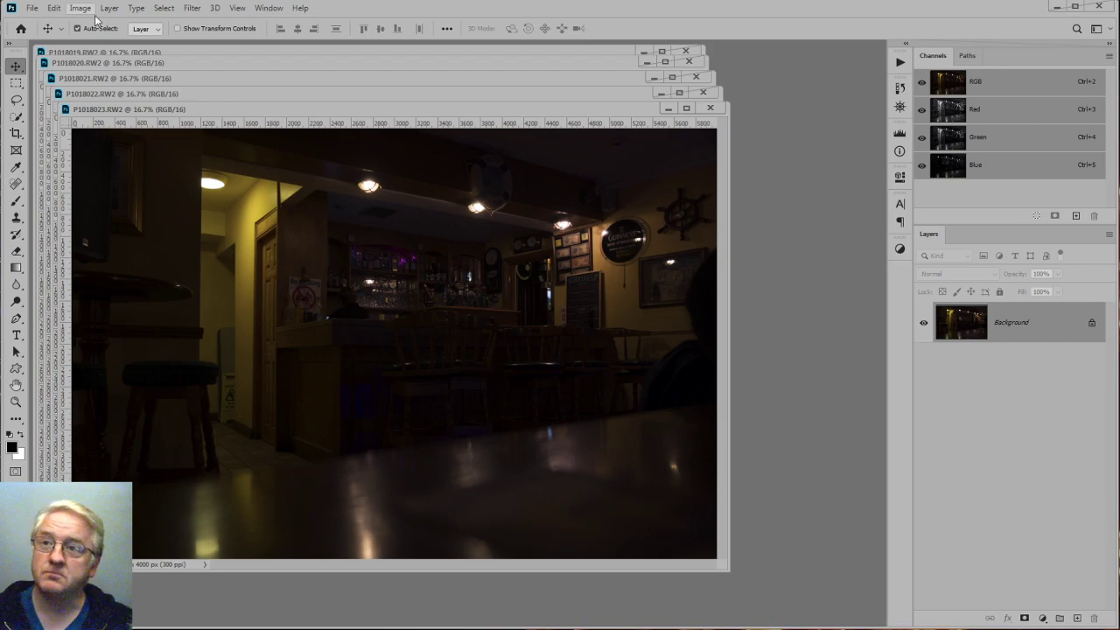
left_click(31, 8)
mouse_move(82, 298)
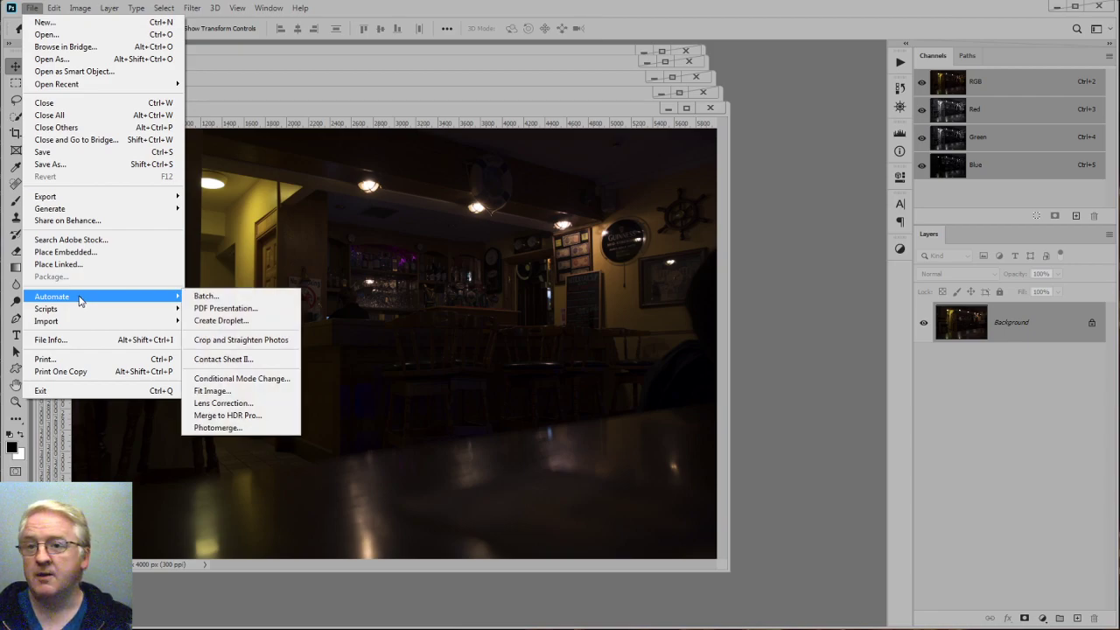
mouse_move(46, 313)
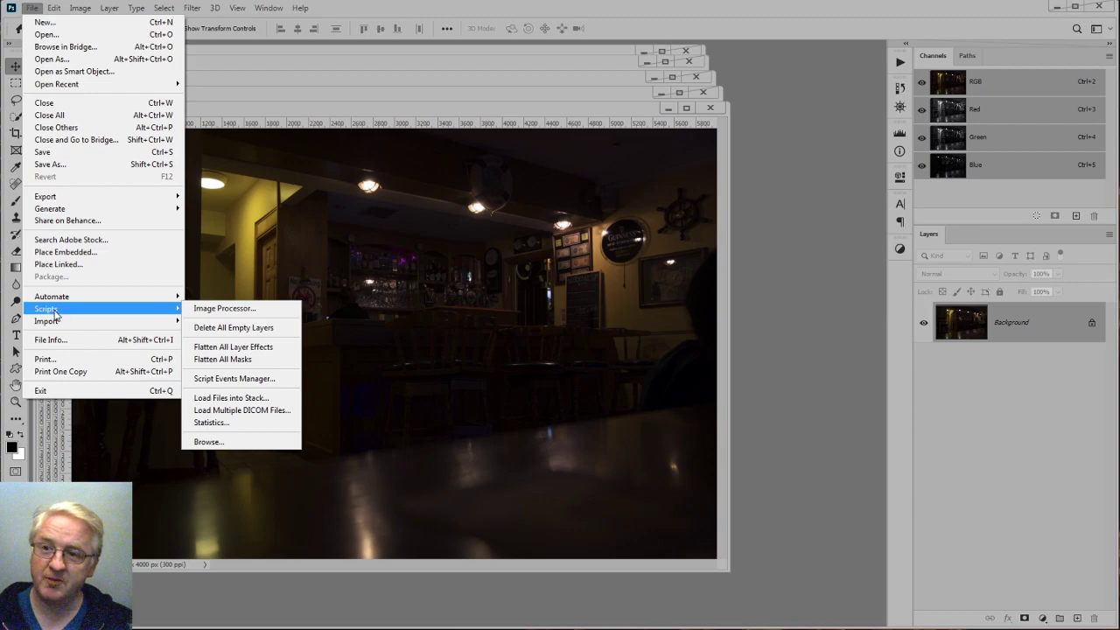
left_click(277, 401)
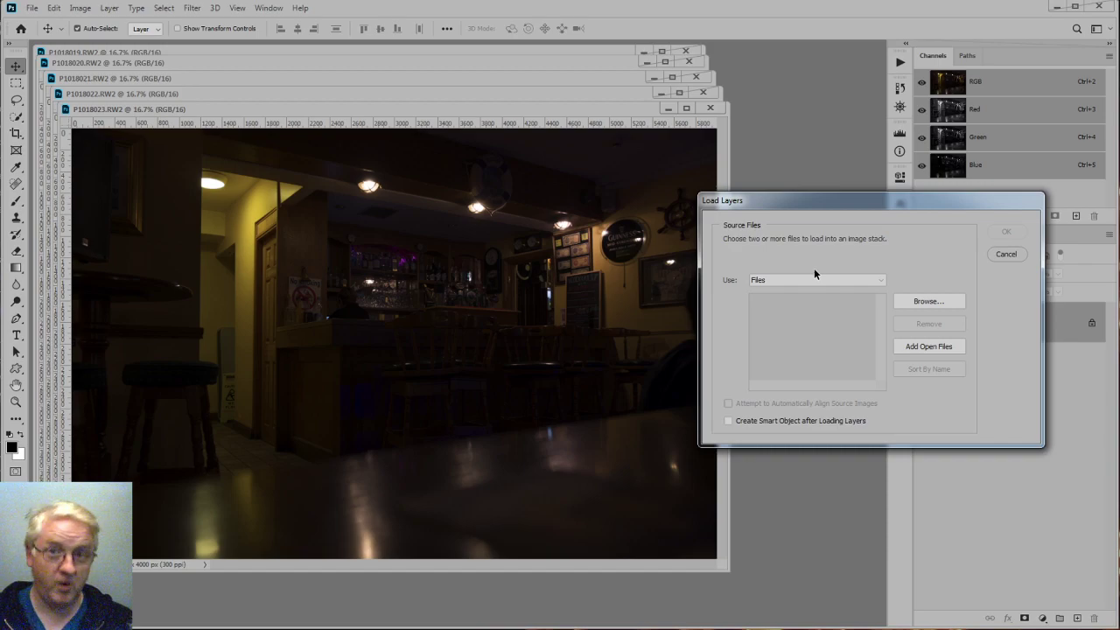
- Load all currently open files as layers of one document, with Attempt to Automatically Align Source Images enabled
left_click(766, 282)
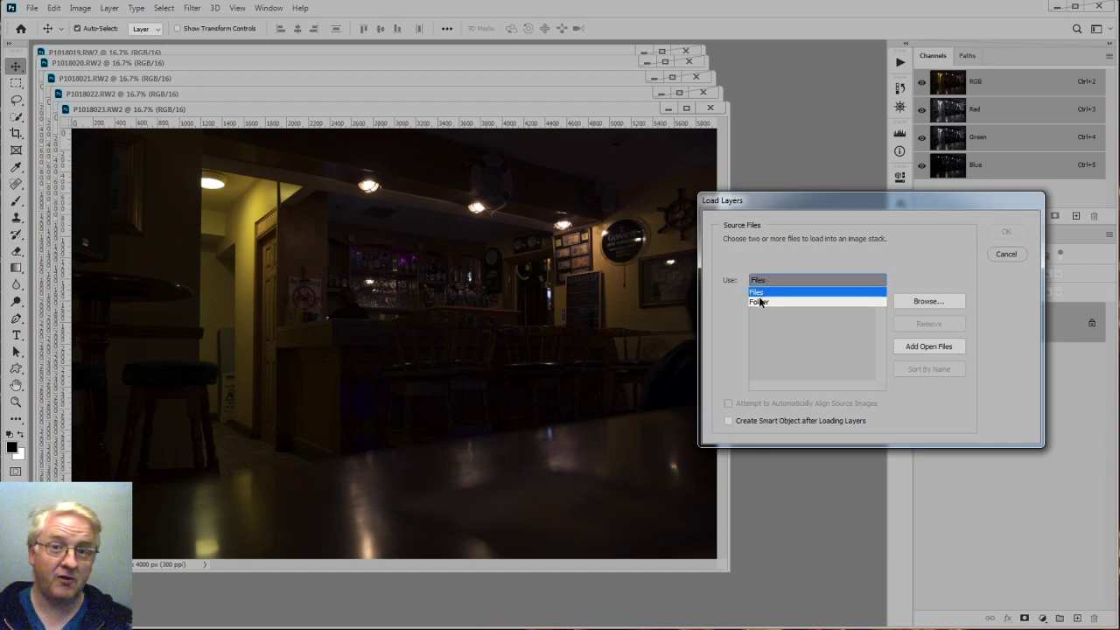
left_click(769, 291)
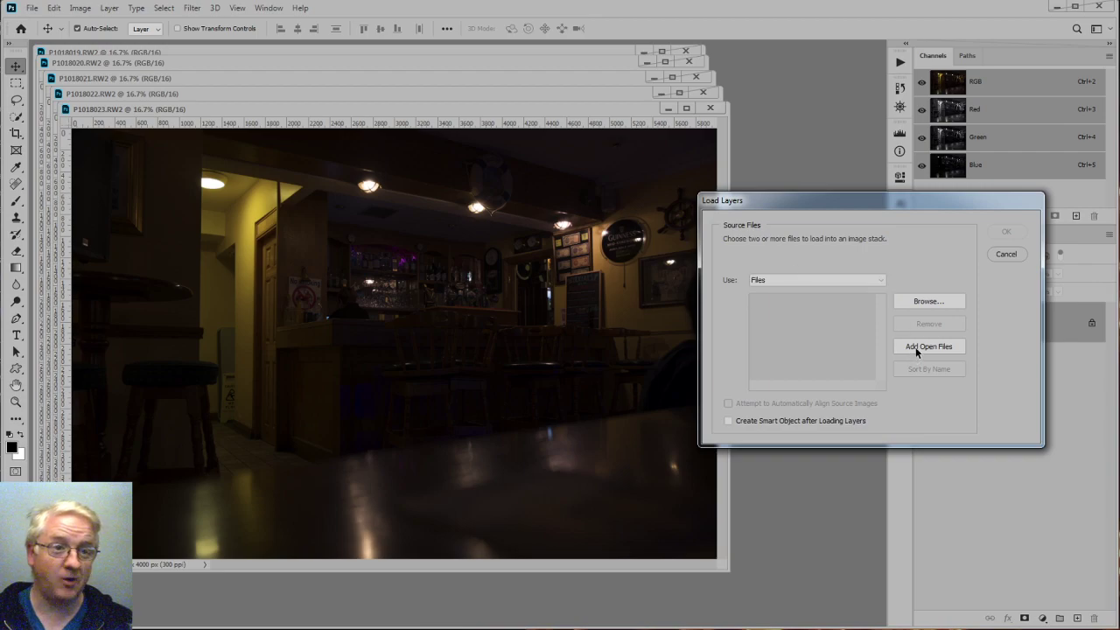
left_click(915, 346)
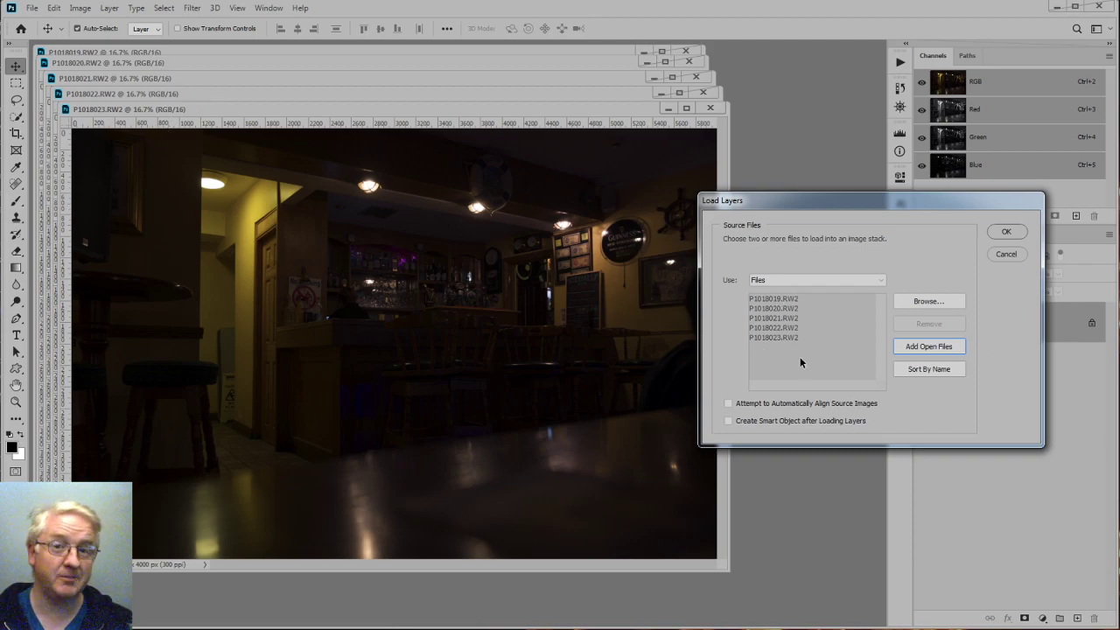
left_click(748, 402)
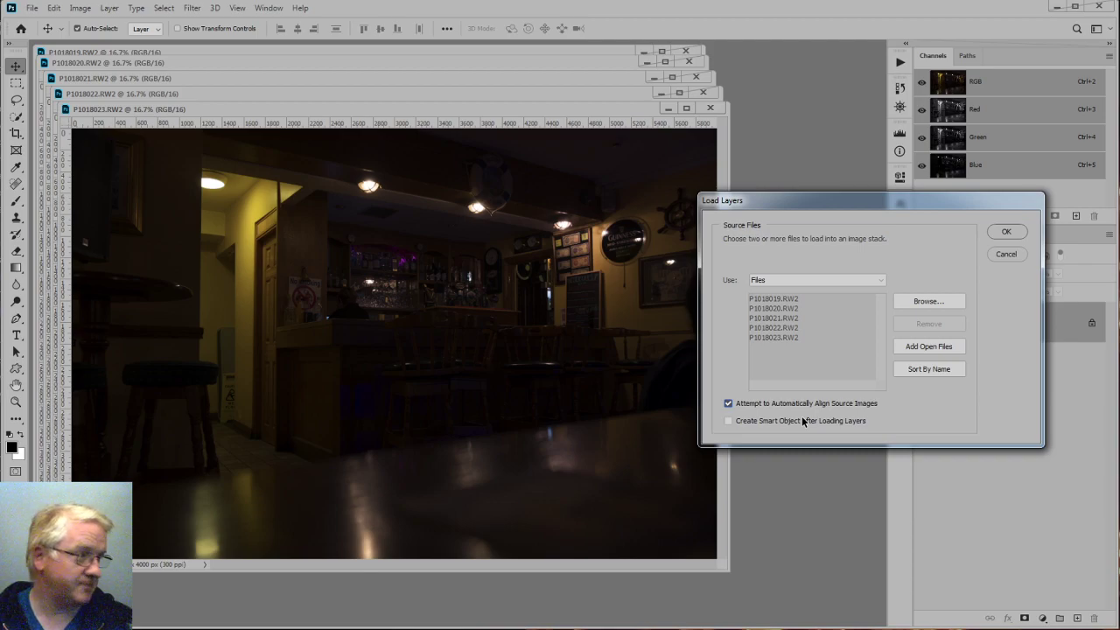
left_click(1005, 233)
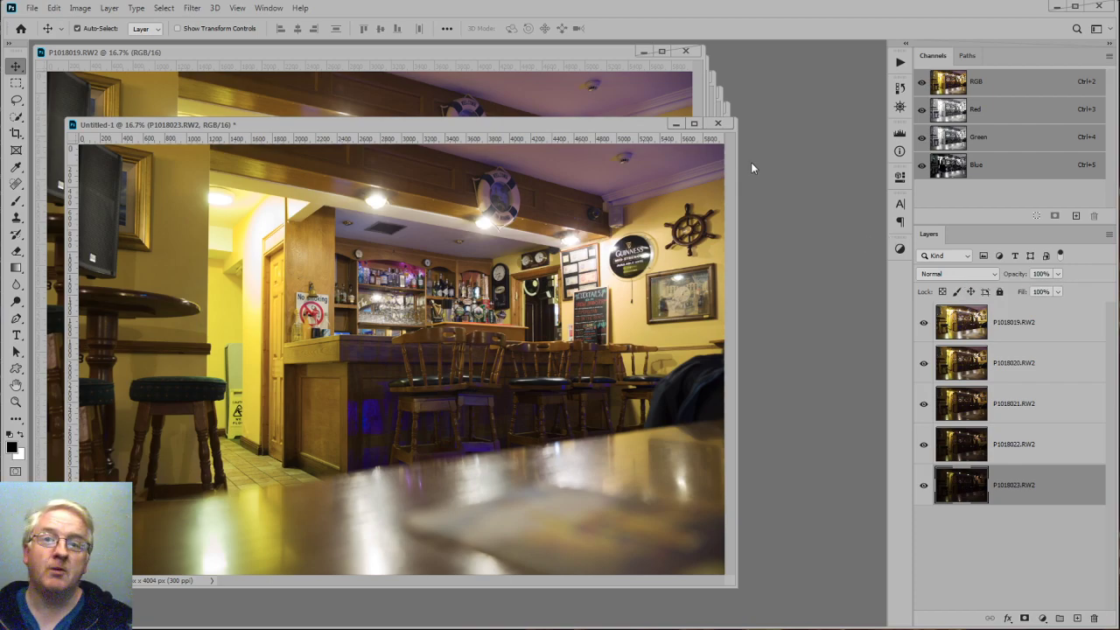
- Close the source documents P1018019.RW2 to P1018023.RW2 without saving and dock the stacked Untitled-1 document in the workspace
left_click_drag(614, 125, 708, 167)
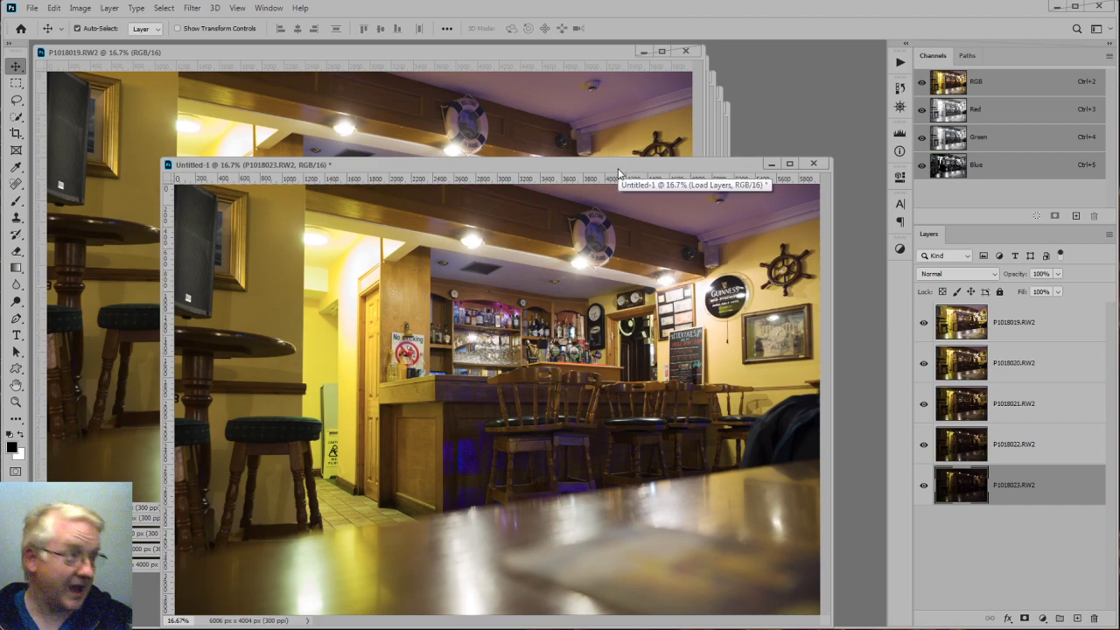
left_click(595, 57)
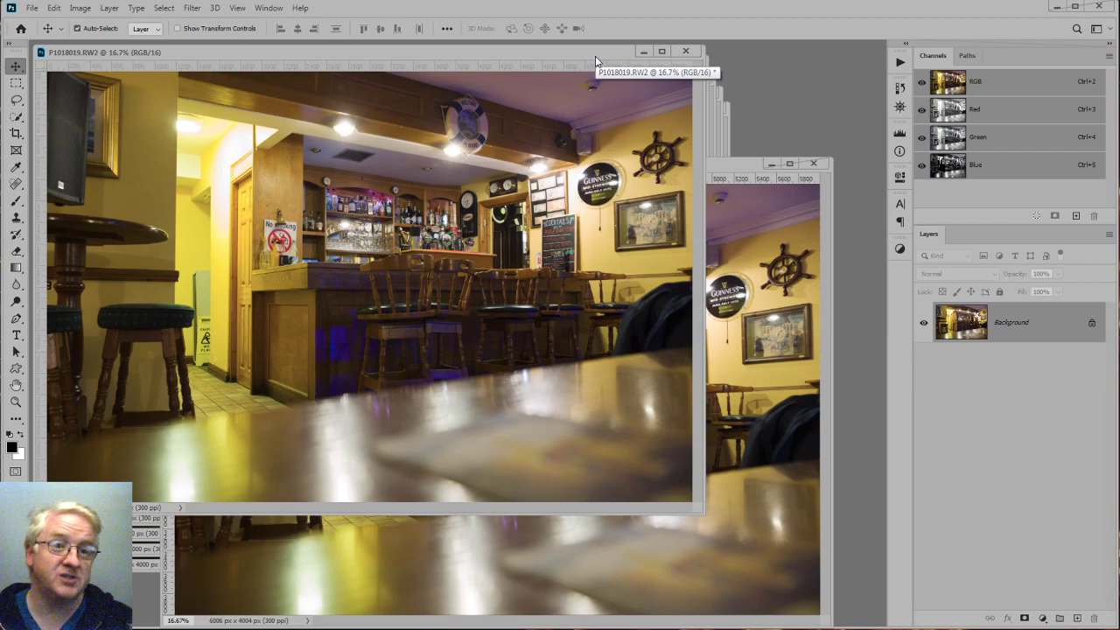
left_click(685, 51)
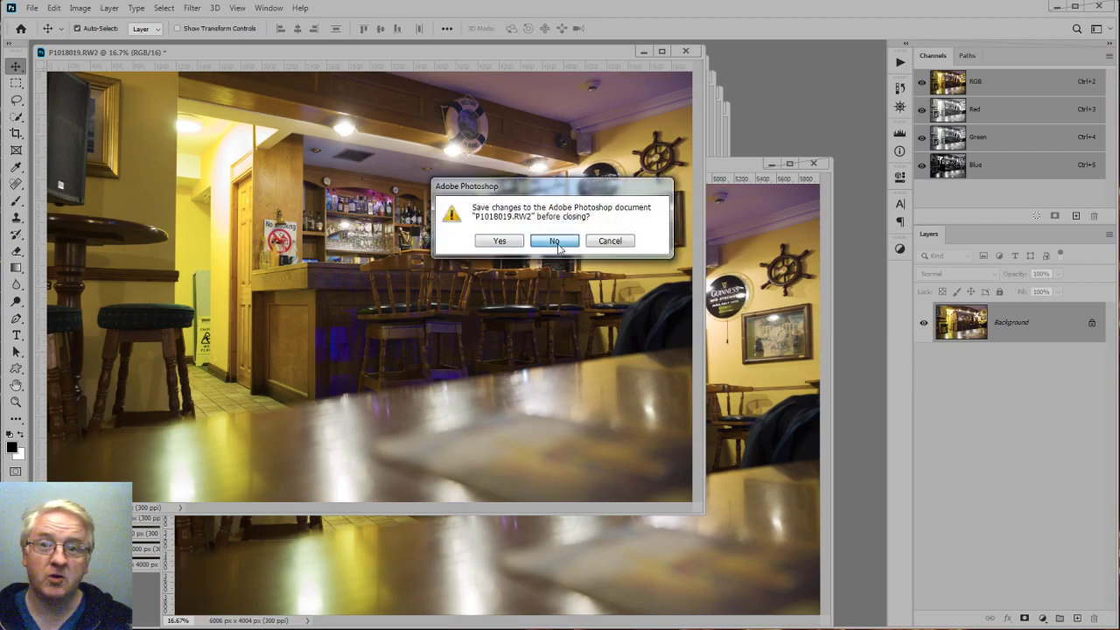
left_click(558, 244)
left_click(690, 61)
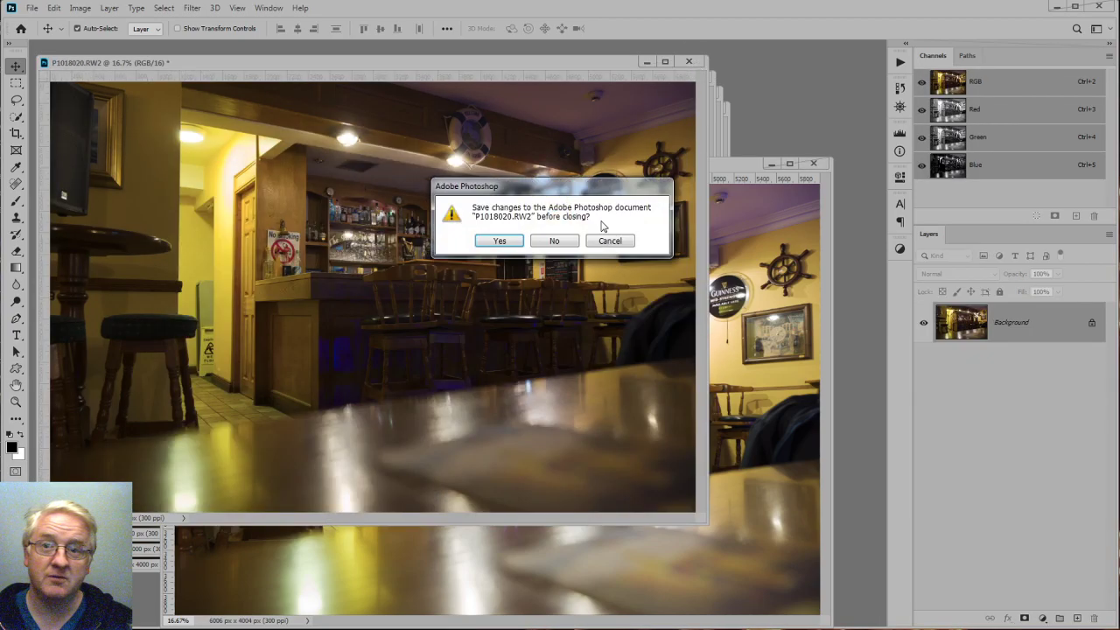
left_click(555, 240)
left_click(696, 77)
left_click(554, 239)
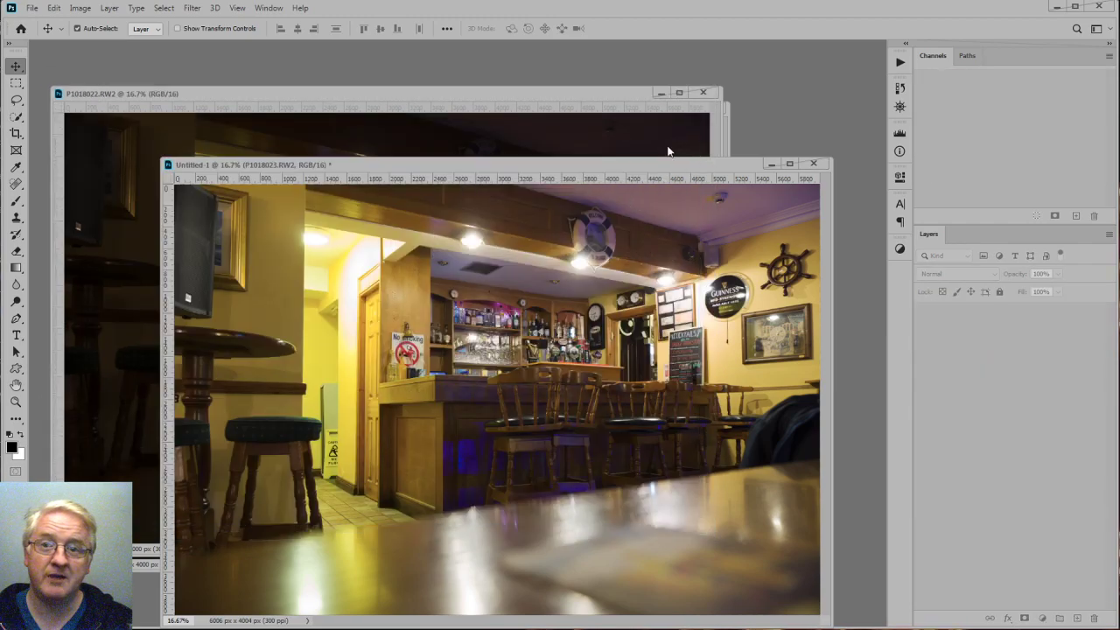
left_click(702, 92)
left_click(555, 242)
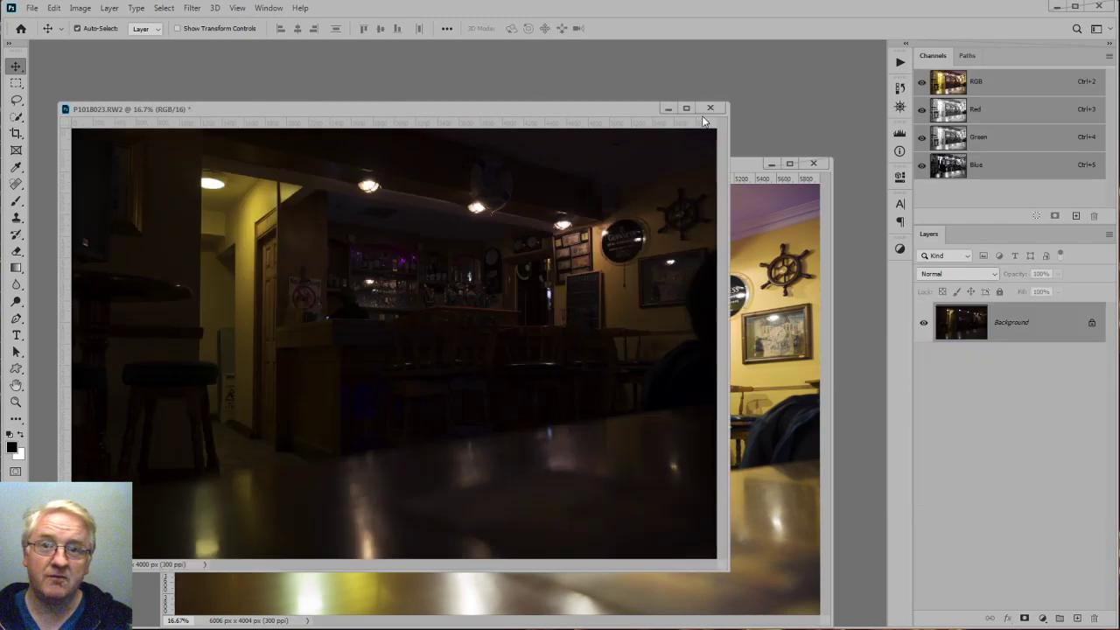
left_click(709, 107)
left_click(554, 241)
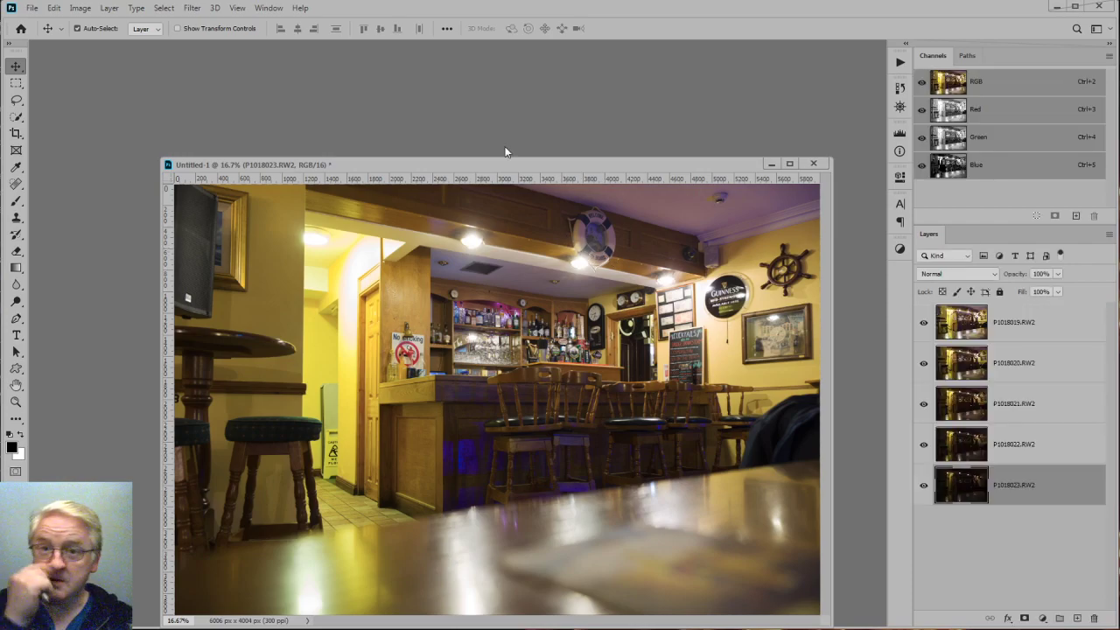
left_click_drag(512, 166, 486, 50)
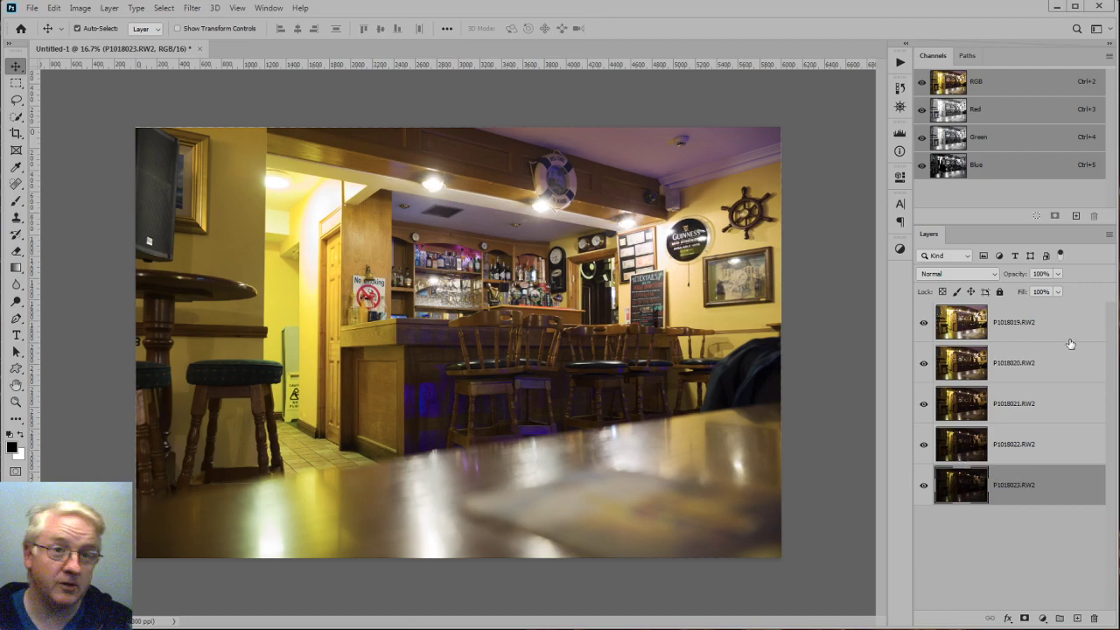
- Compare the exposures by hiding the layers one by one from P1018019.RW2 down to P1018022.RW2, and show them all again
left_click(973, 324)
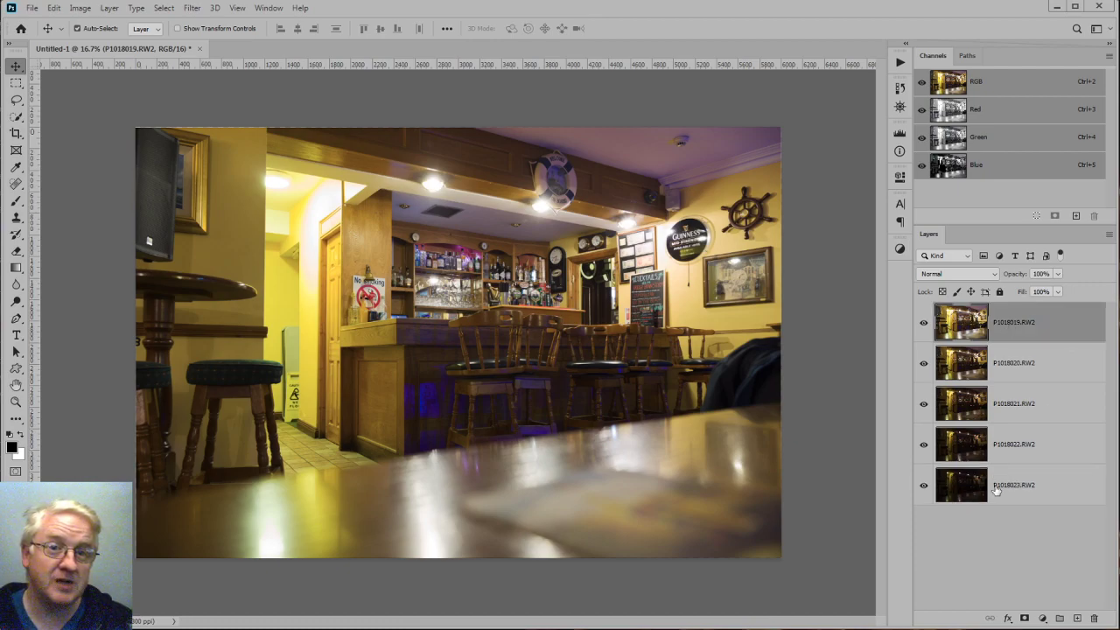
left_click(923, 323)
left_click(923, 363)
left_click(924, 404)
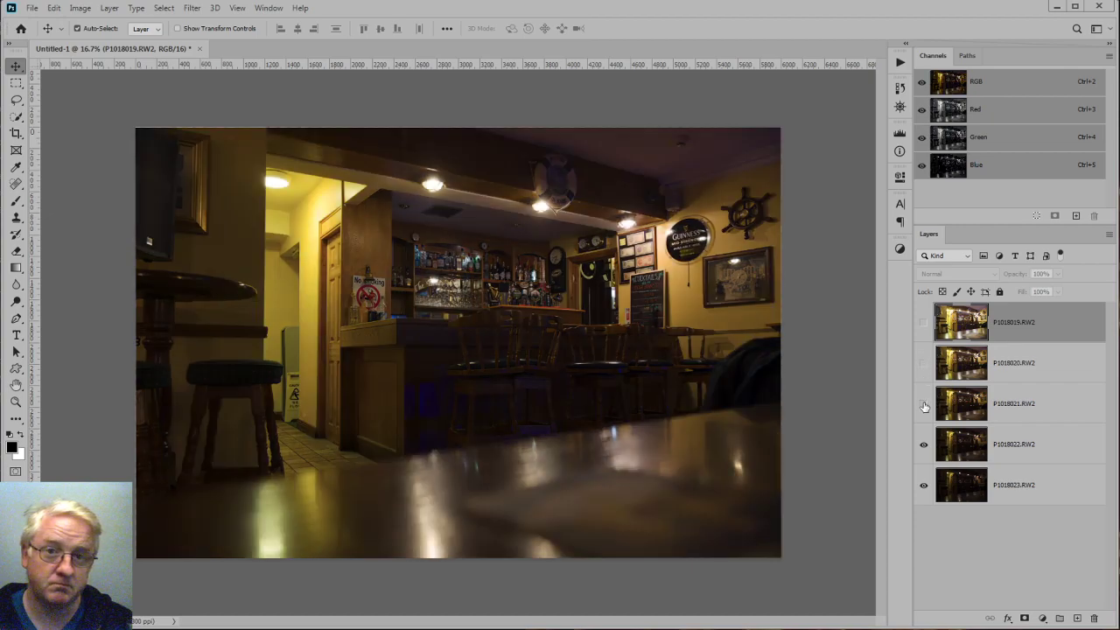
left_click(923, 446)
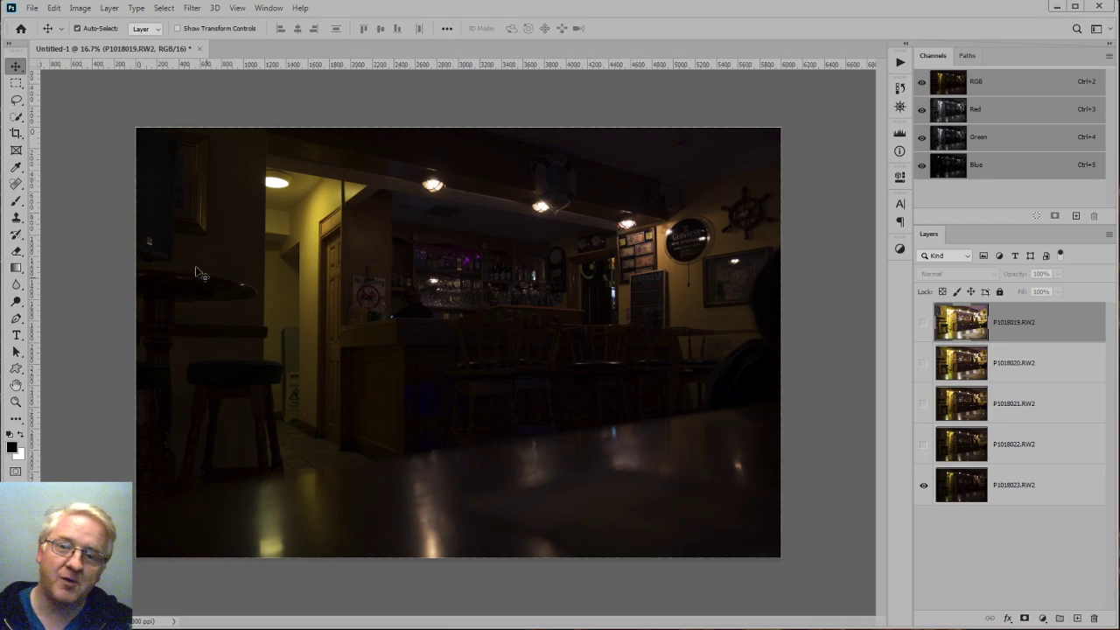
left_click(922, 444)
left_click(924, 403)
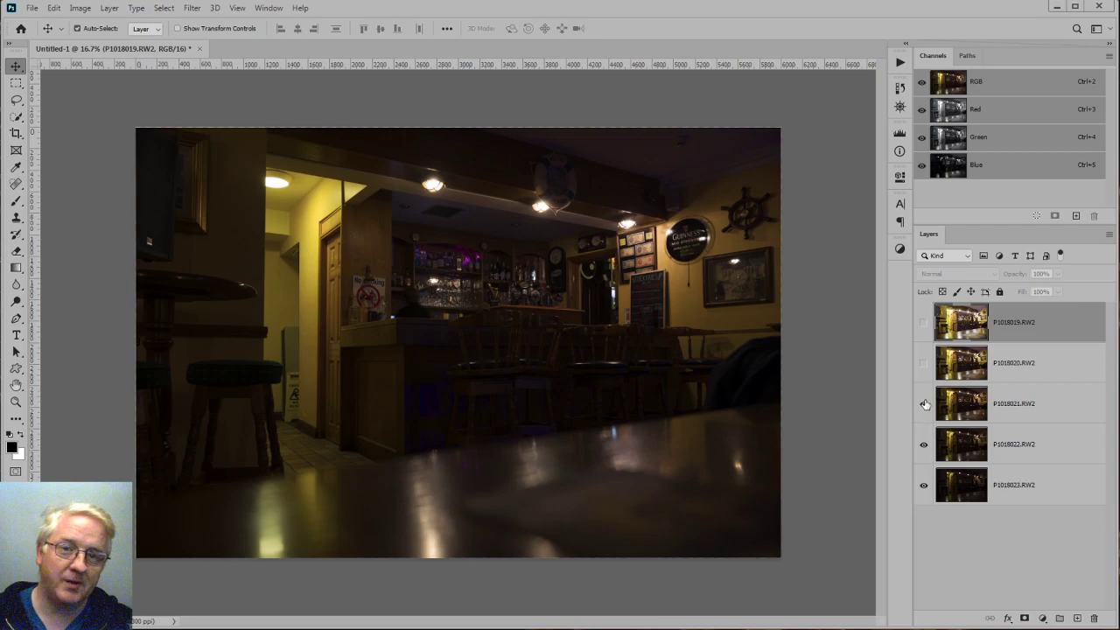
left_click(923, 363)
left_click(922, 322)
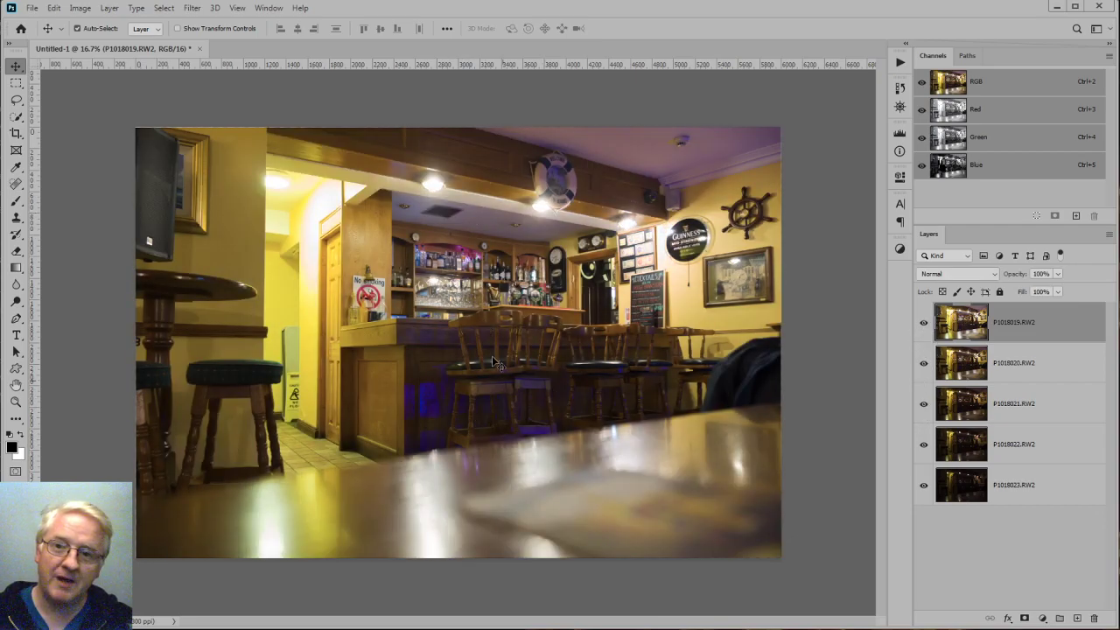
- Examine the shadow detail around the bar stools at 100% and return to the view of the whole image
left_click_drag(531, 406, 527, 405)
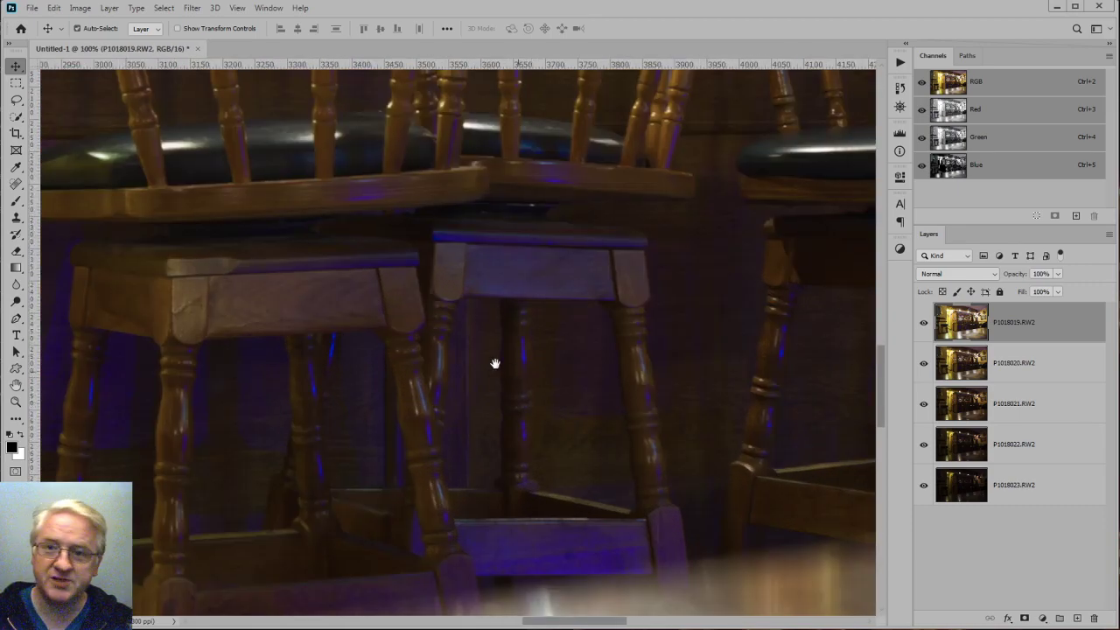
left_click_drag(493, 368, 292, 337)
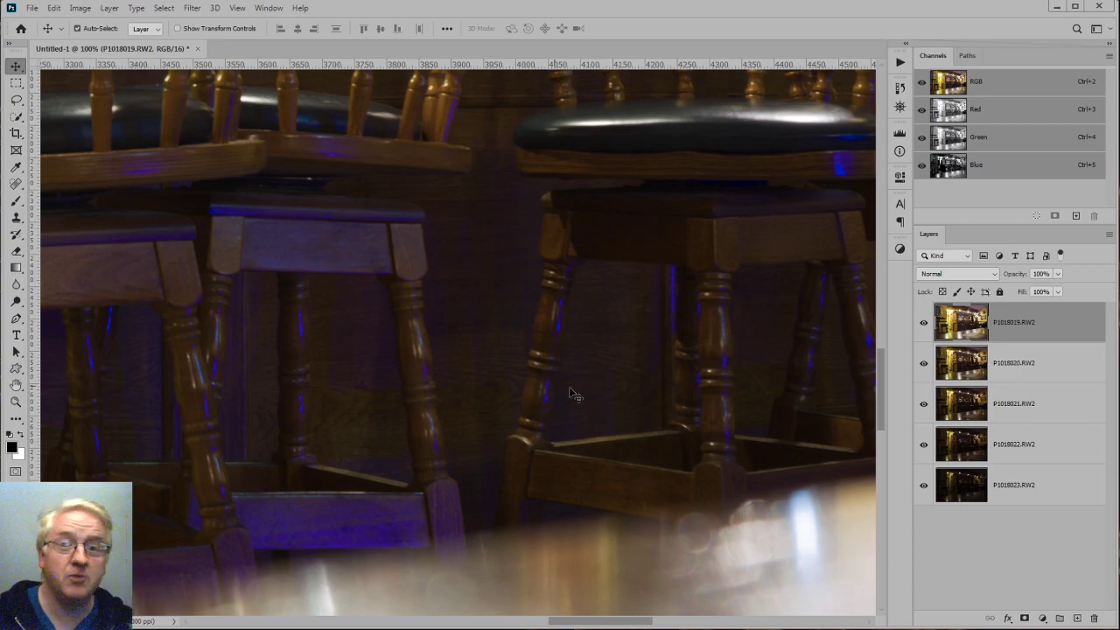
left_click(425, 275, "alt")
left_click(425, 275, "alt")
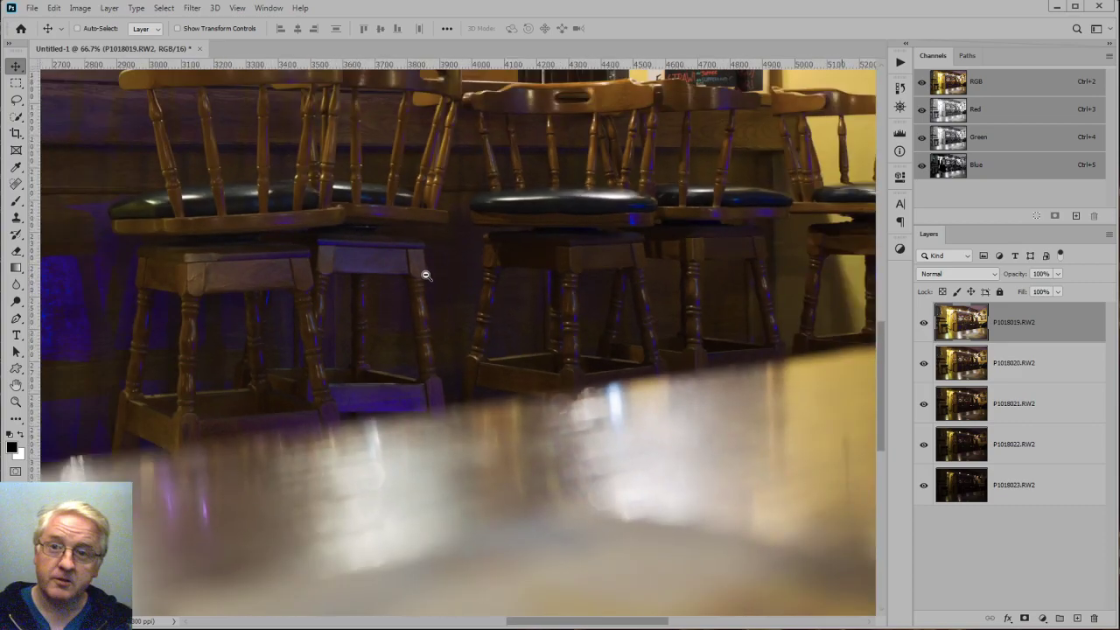
left_click(422, 262, "alt")
left_click(421, 262, "alt")
left_click(550, 271, "alt")
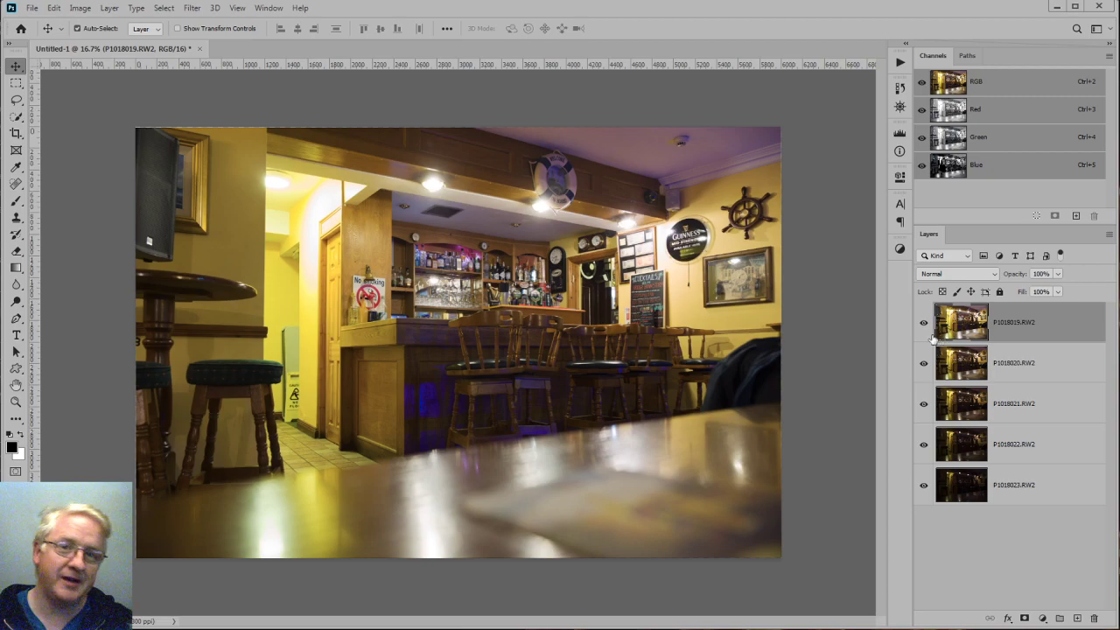
- Open the blending options of layer P1018019.RW2 and set the white Blend If slider of This Layer to 232
left_click_drag(910, 333, 1041, 332)
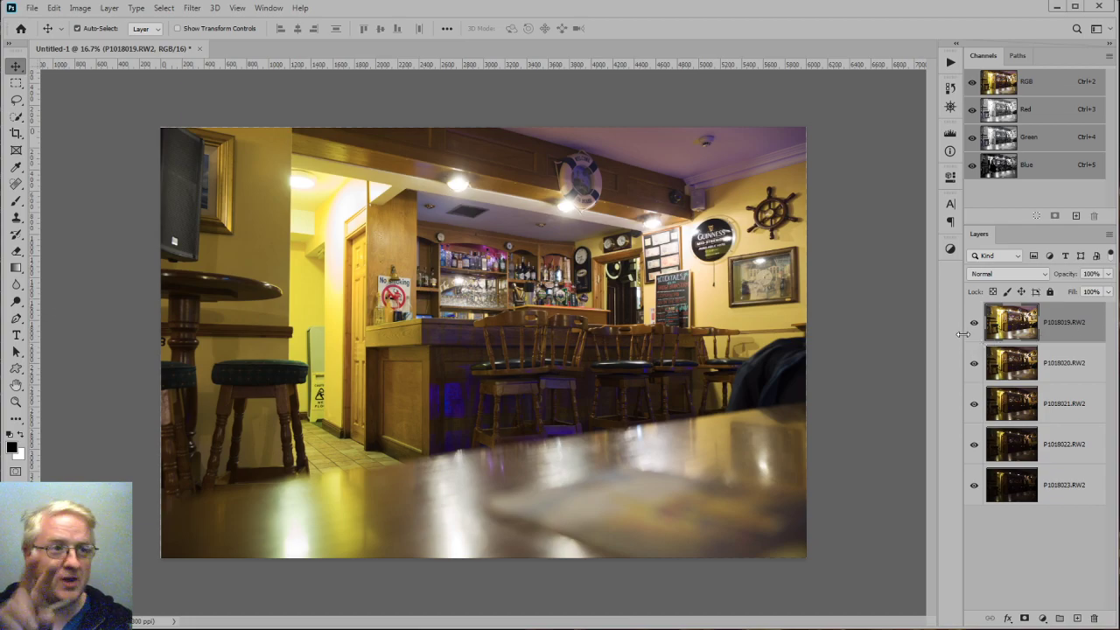
left_click_drag(962, 334, 908, 332)
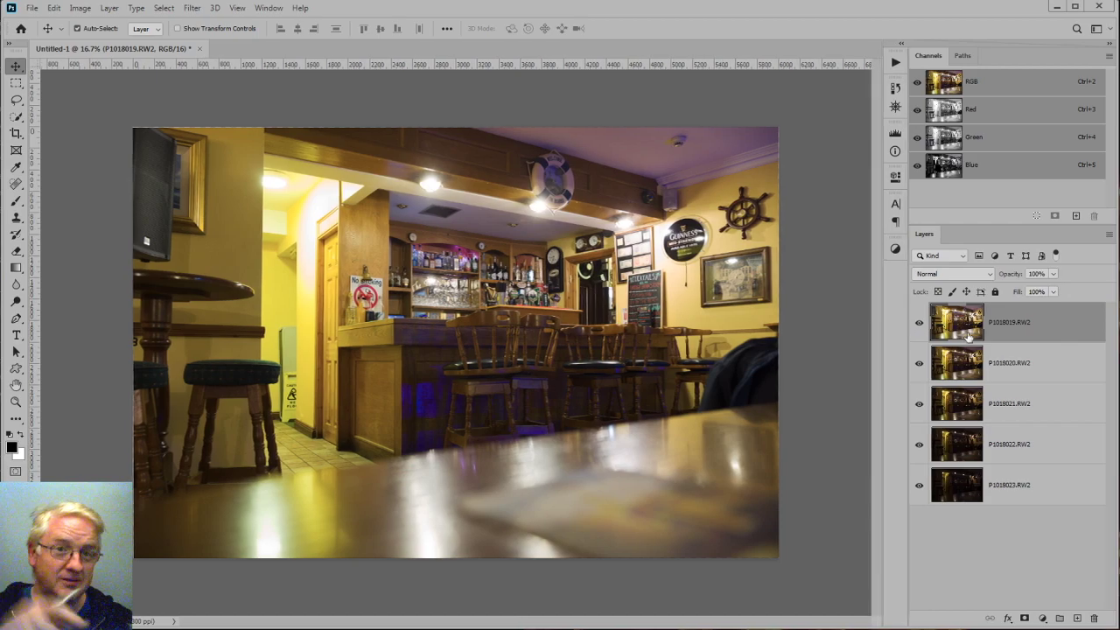
double_click(1065, 327)
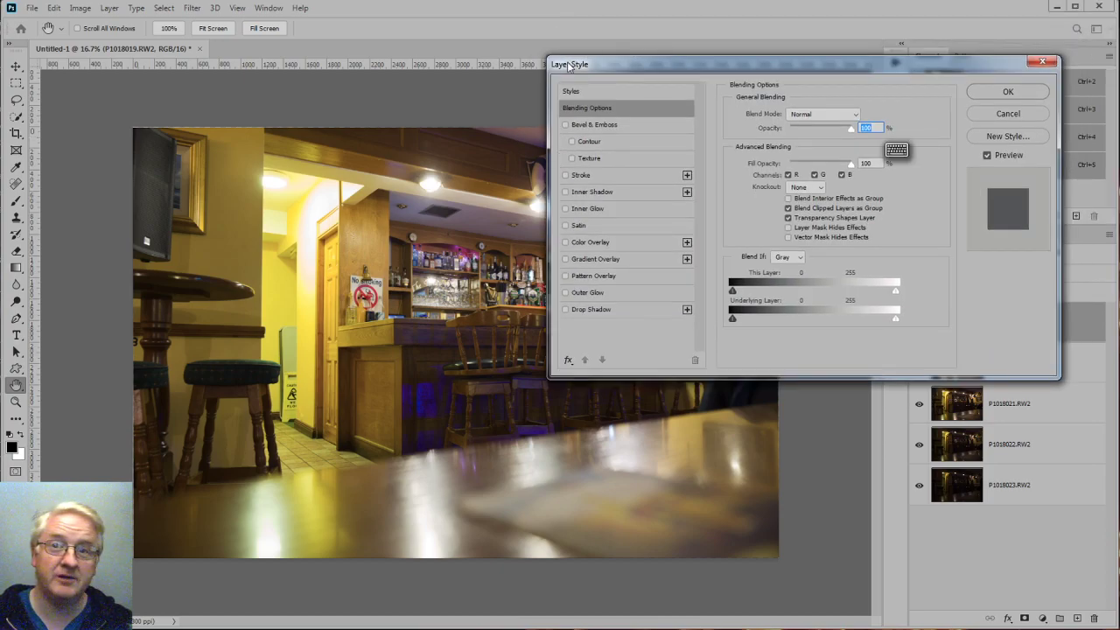
left_click_drag(726, 73, 892, 0)
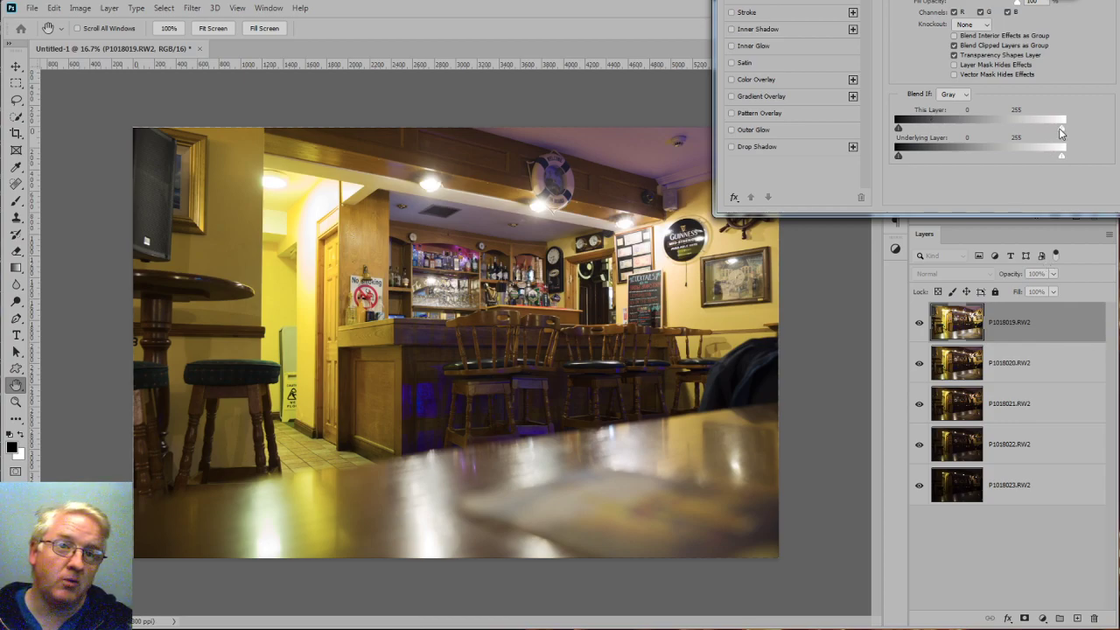
left_click_drag(1063, 128, 1047, 128)
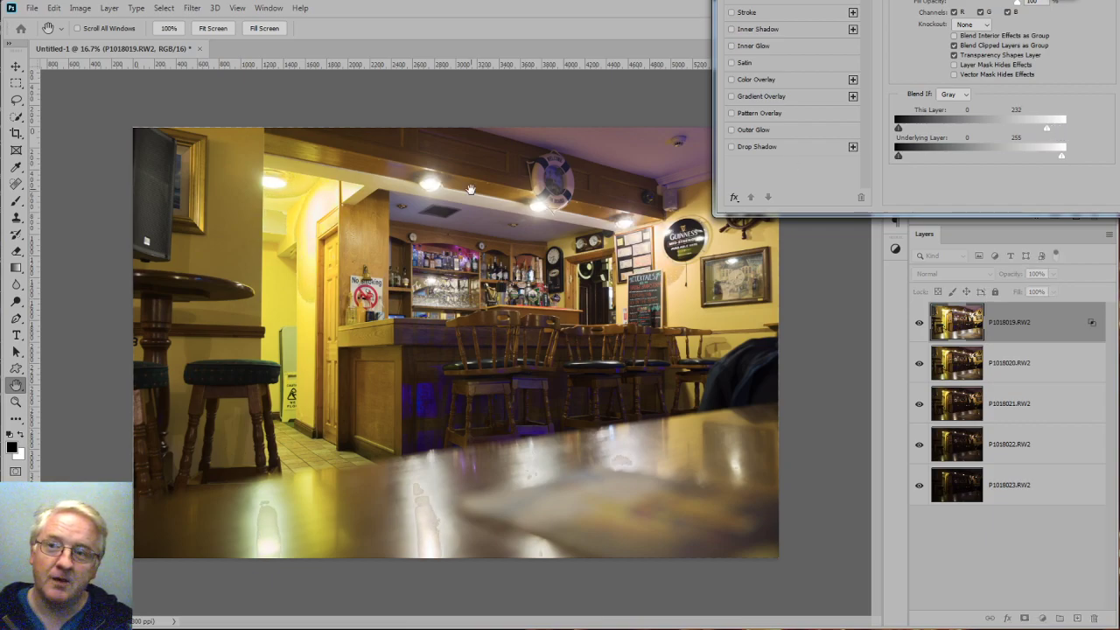
- Check the blend edges around the lit doorway ceiling at 66.7% and set the white This Layer slider to 240
left_click(282, 202, "ctrl")
left_click(283, 202, "ctrl")
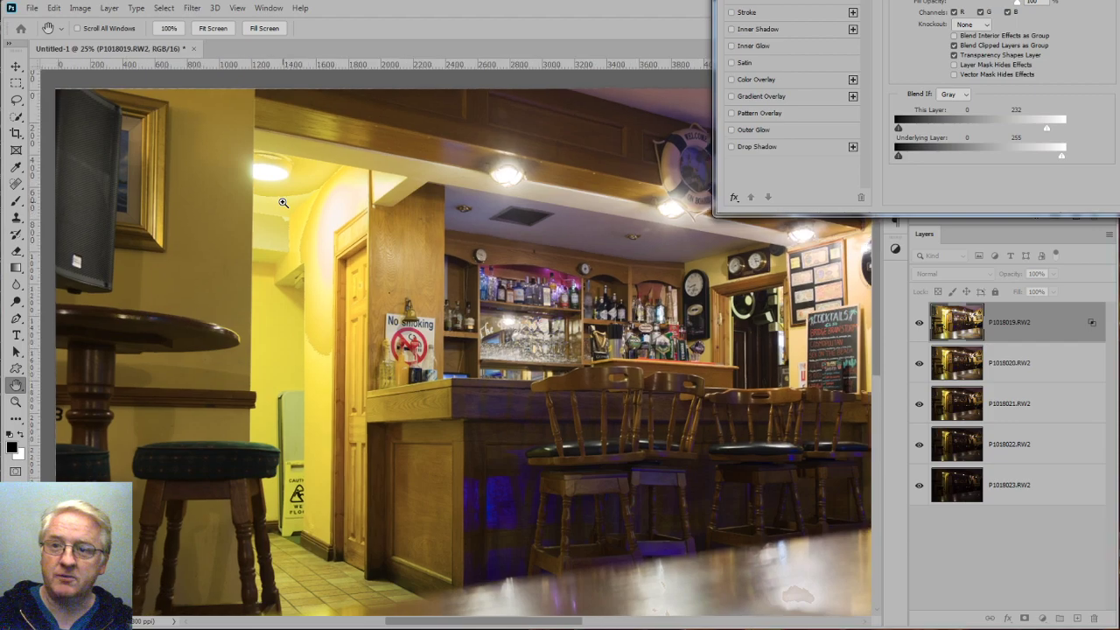
left_click(283, 202, "ctrl")
left_click(283, 202, "ctrl")
left_click(282, 202, "ctrl")
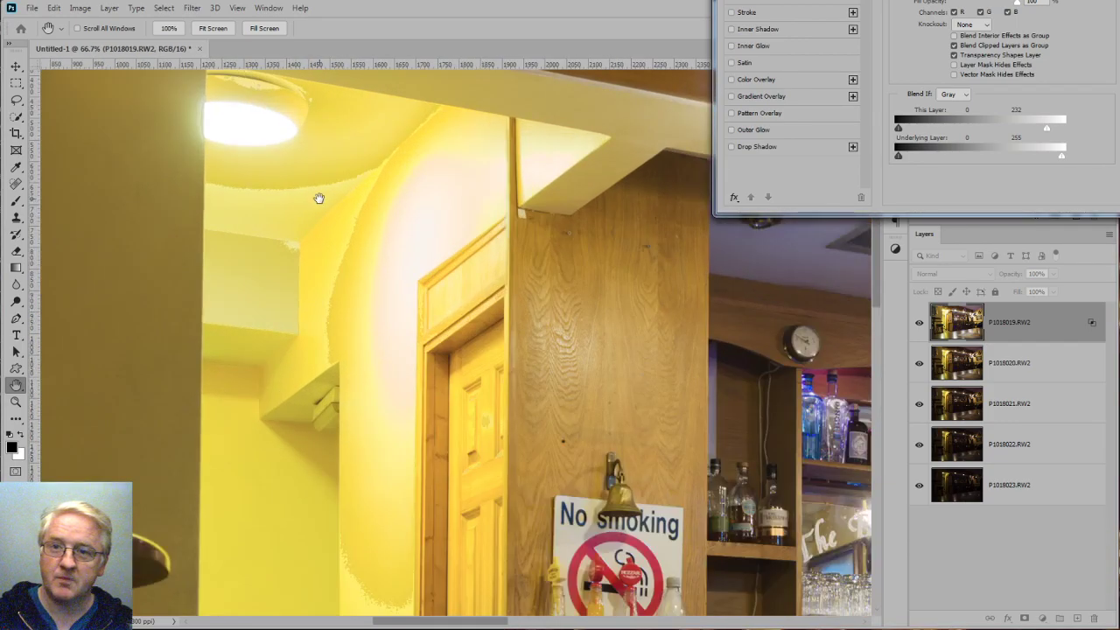
left_click_drag(318, 195, 386, 293)
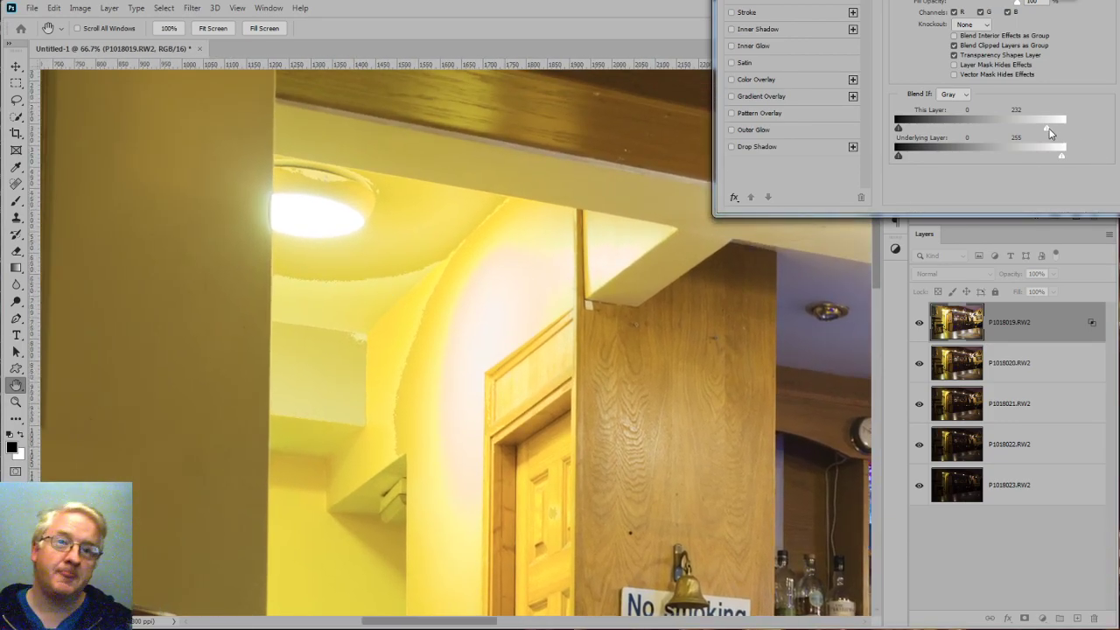
mouse_move(1047, 129)
left_mouse_down()
mouse_move(1071, 131)
mouse_move(1052, 133)
left_mouse_up()
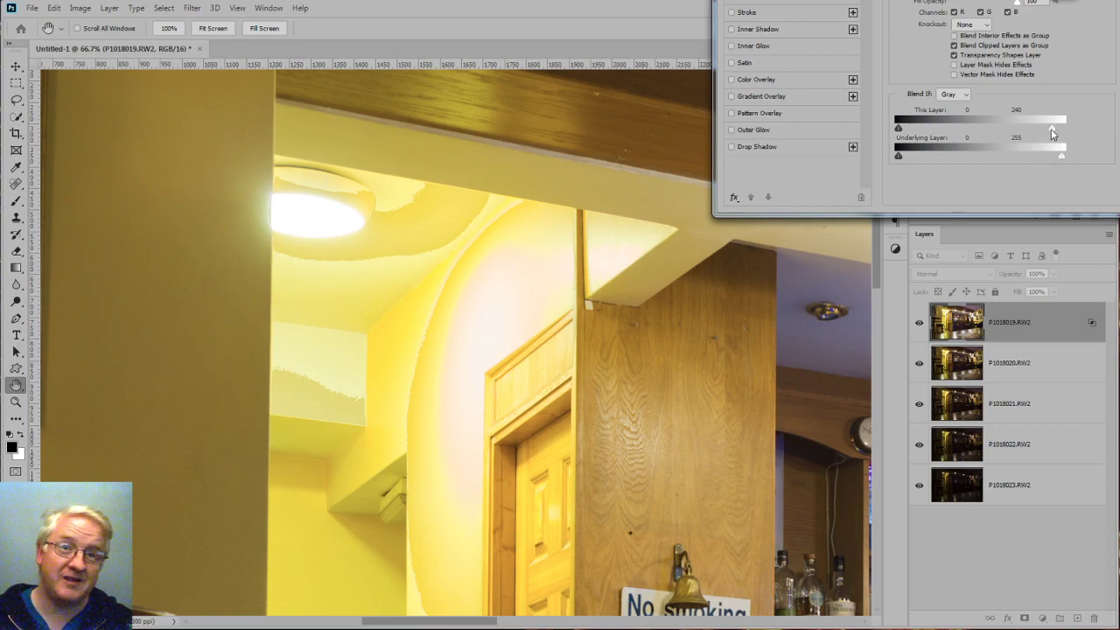
- Reset the white This Layer slider, then split it to 0 / 255 for both the Gray and Red Blend If channels
mouse_move(1050, 128)
left_mouse_down()
mouse_move(1015, 129)
mouse_move(1069, 135)
mouse_move(1052, 141)
mouse_move(1029, 136)
mouse_move(1062, 133)
left_mouse_up()
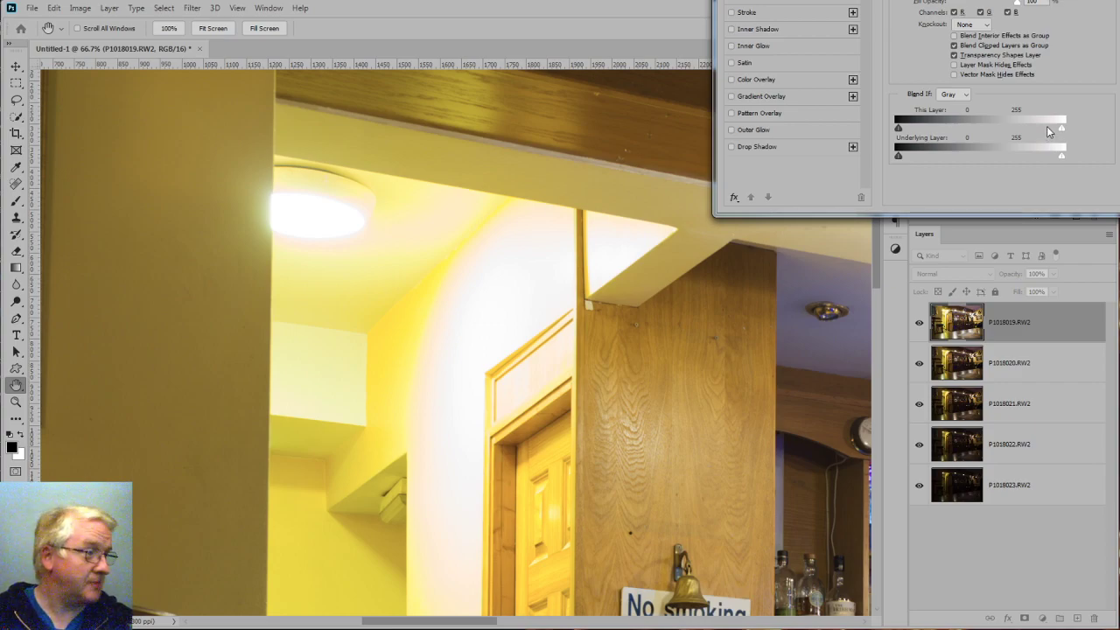
left_click_drag(1060, 129, 1044, 128)
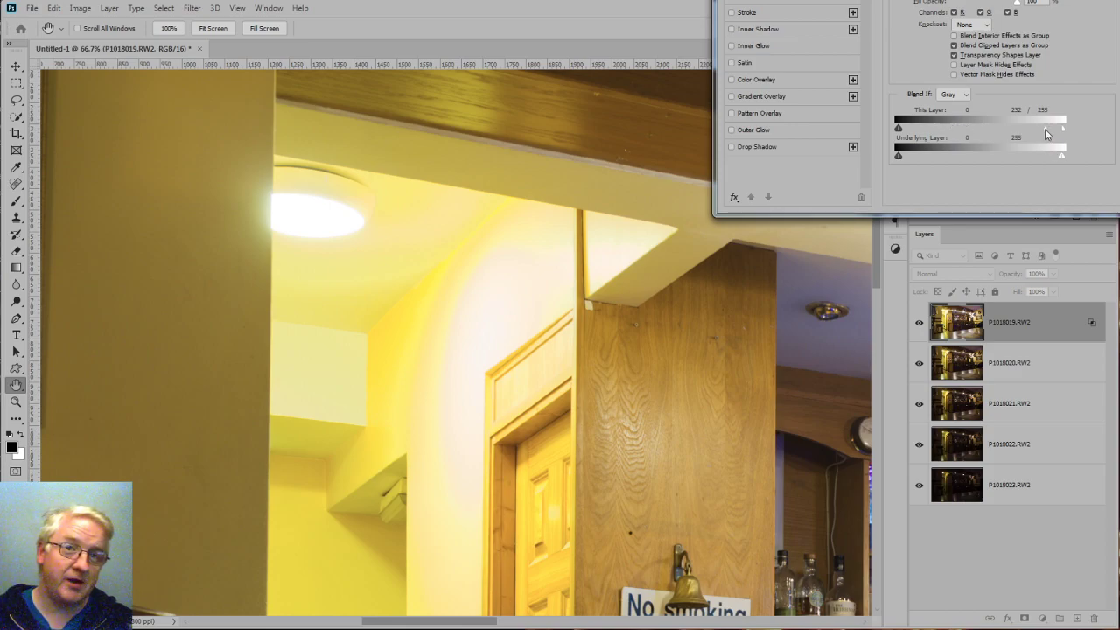
left_click_drag(1033, 128, 850, 125)
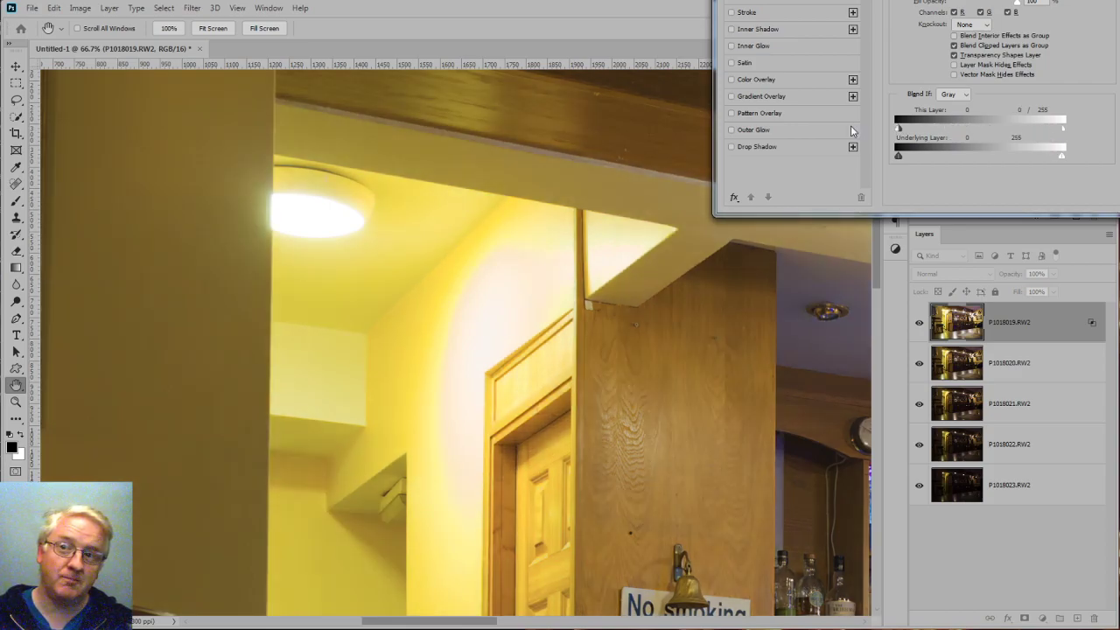
left_click(951, 93)
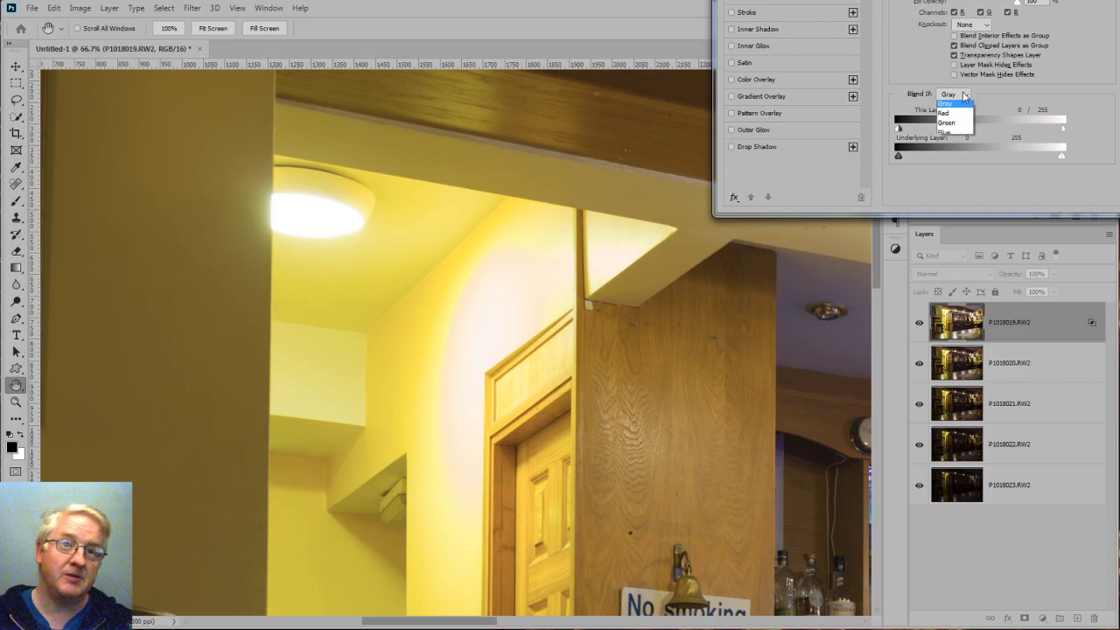
left_click(954, 118)
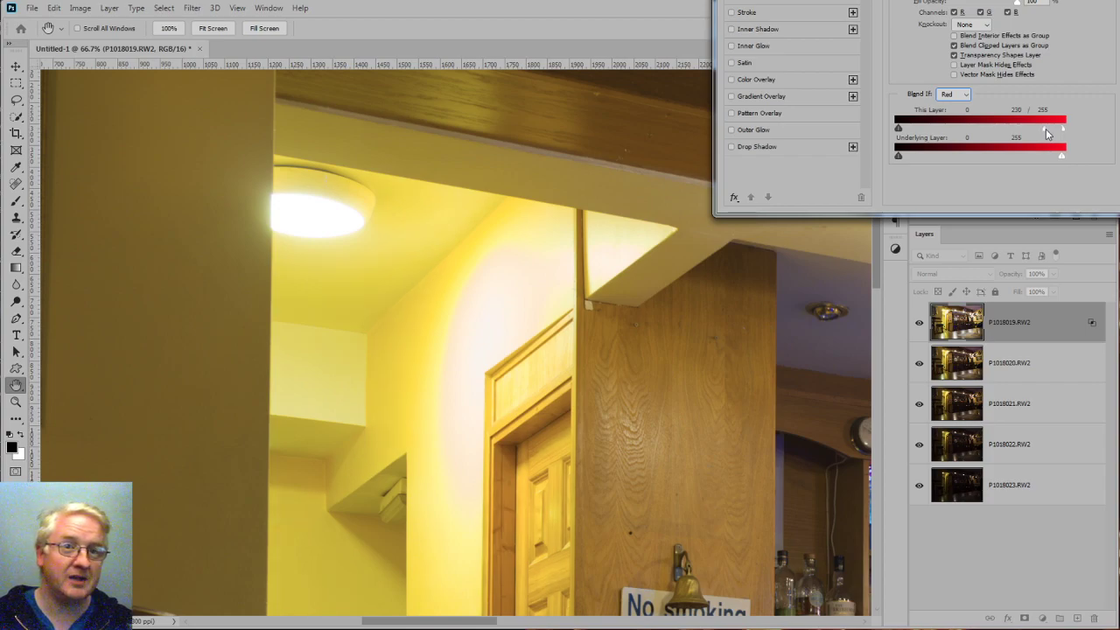
left_click_drag(1046, 134, 885, 129)
- Split the white This Layer slider to 0 / 255 for the Green and Blue Blend If channels of layer P1018019.RW2
left_click(953, 94)
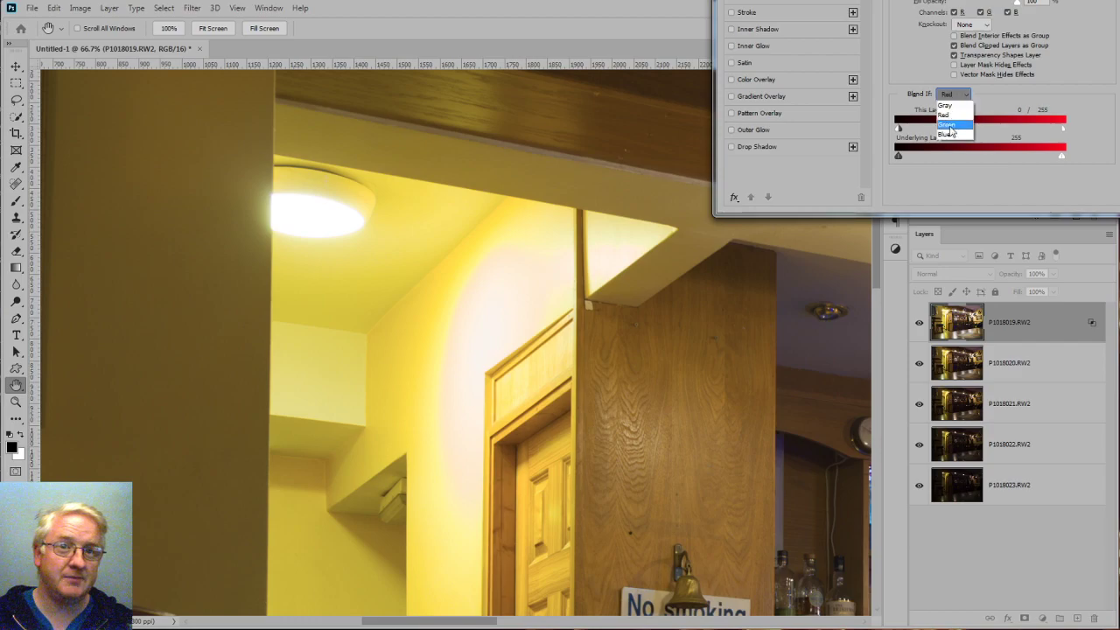
left_click(949, 127)
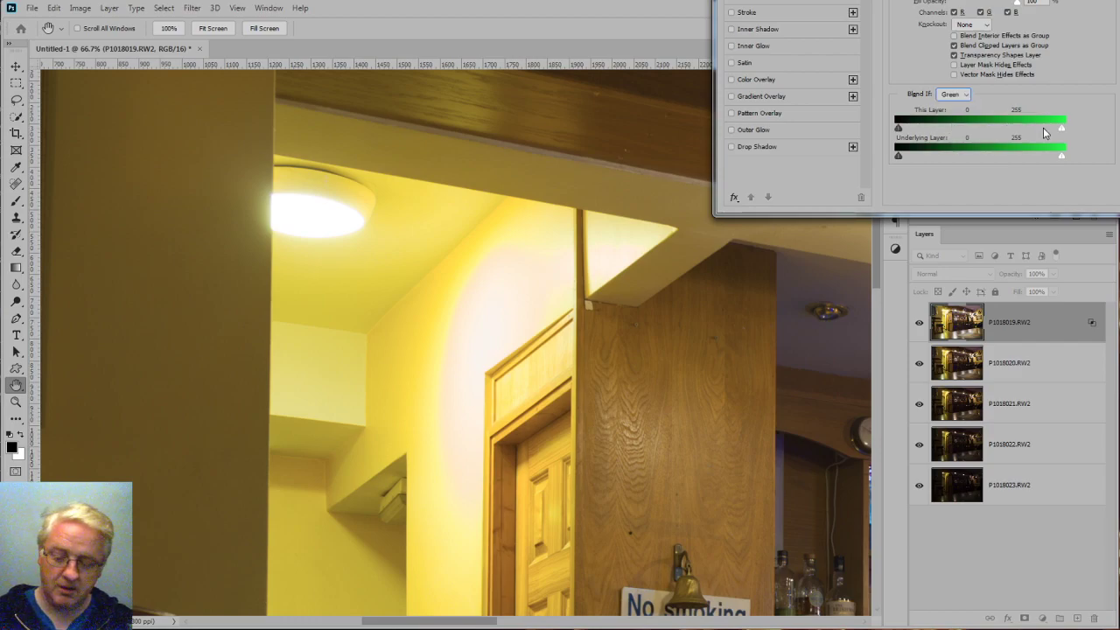
left_click_drag(1043, 133, 899, 133)
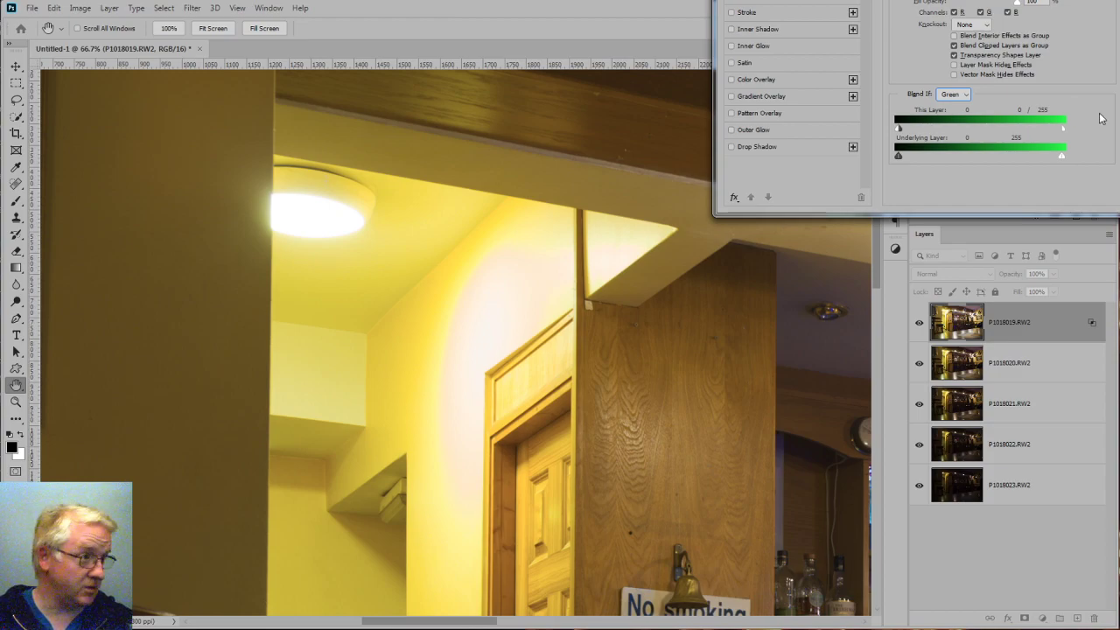
left_click(956, 95)
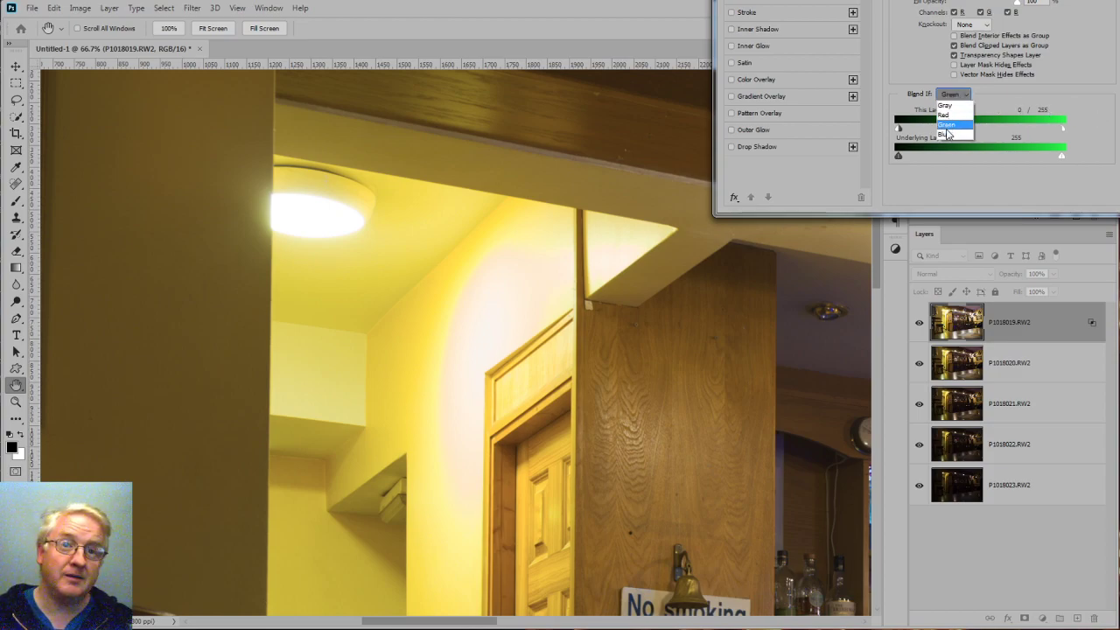
left_click(944, 113)
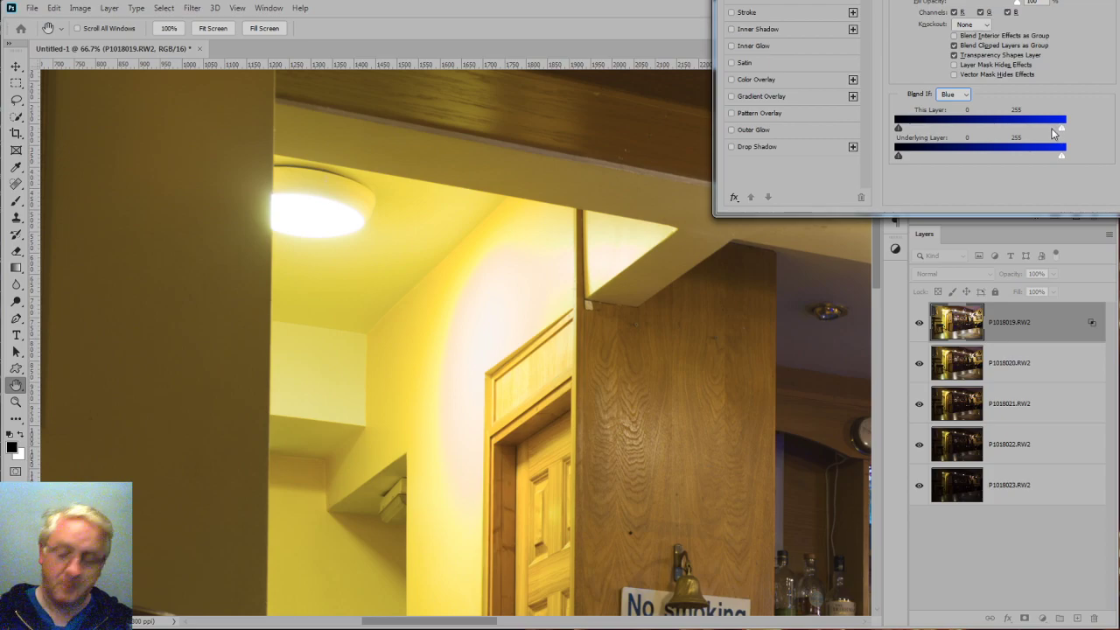
left_click_drag(1060, 128, 822, 134)
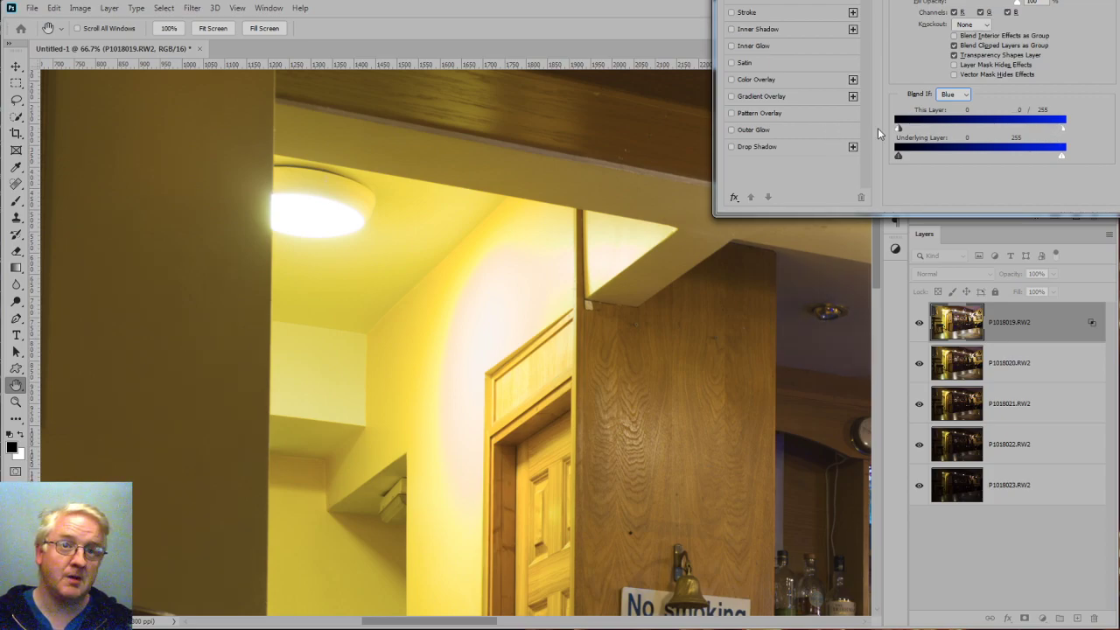
- Review the Blend If settings of the Gray, Red, Green and Blue channels and accept the layer style
left_click(955, 95)
left_click(958, 107)
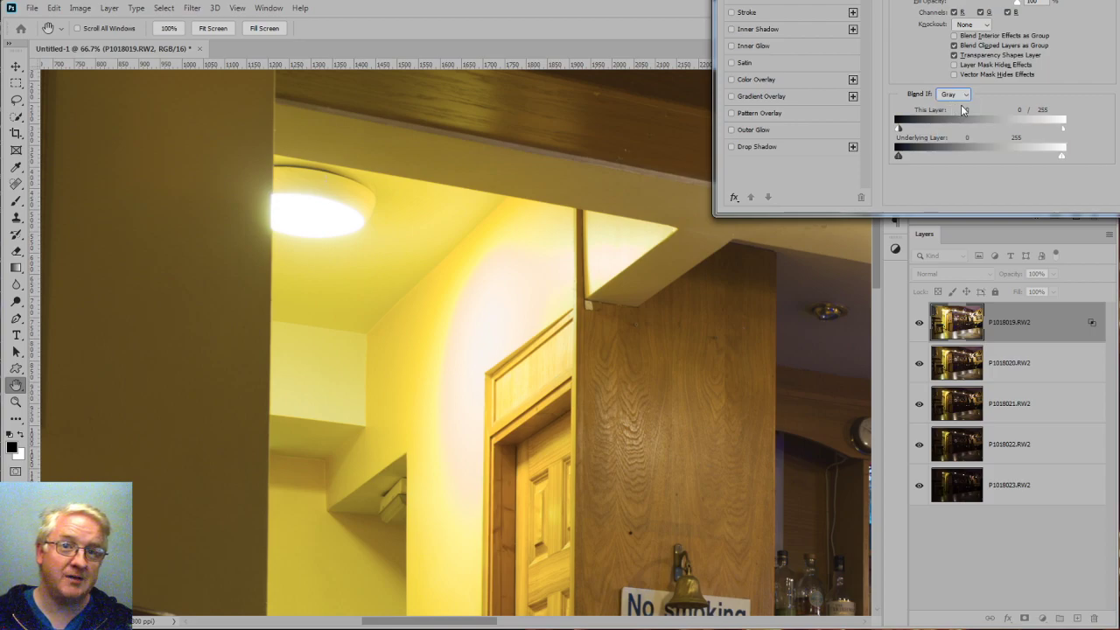
key("Down")
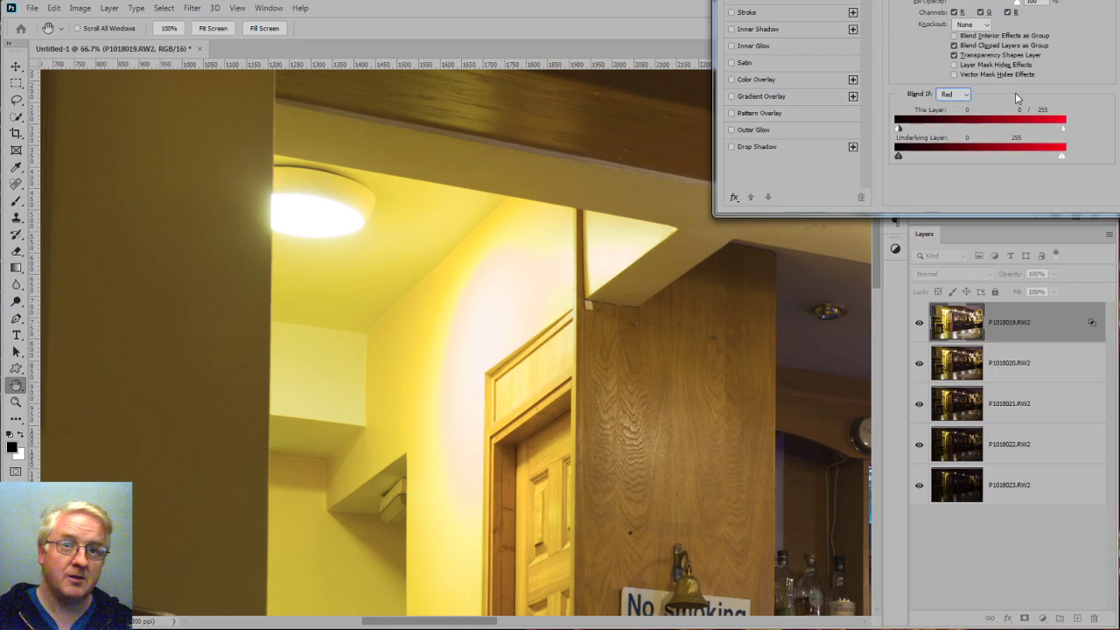
key("Down")
key("Down")
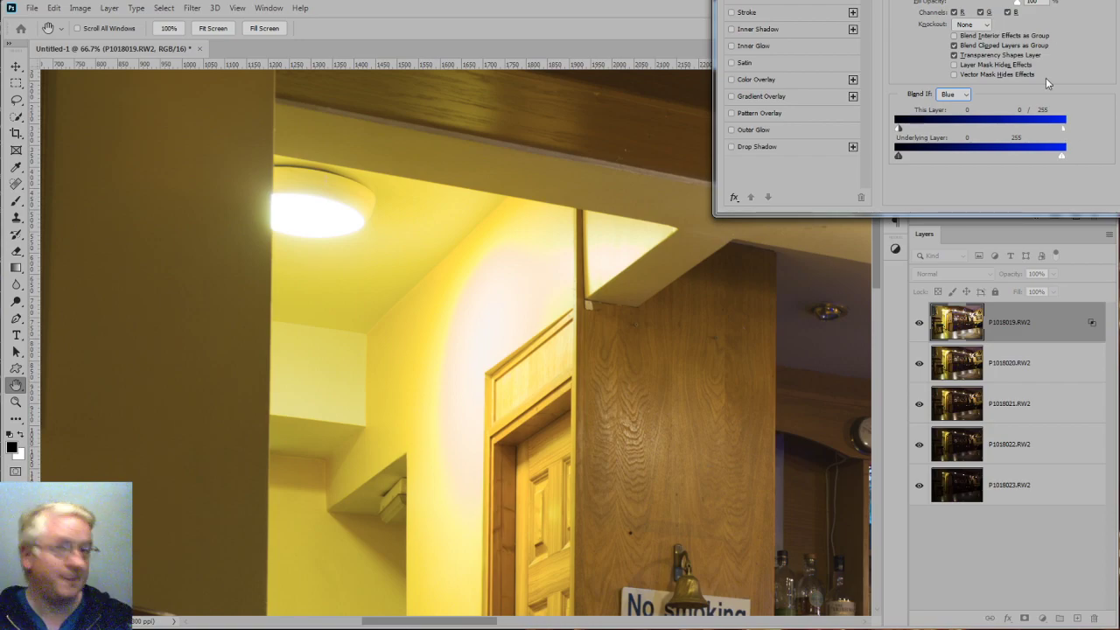
left_click_drag(1119, 0, 927, 110)
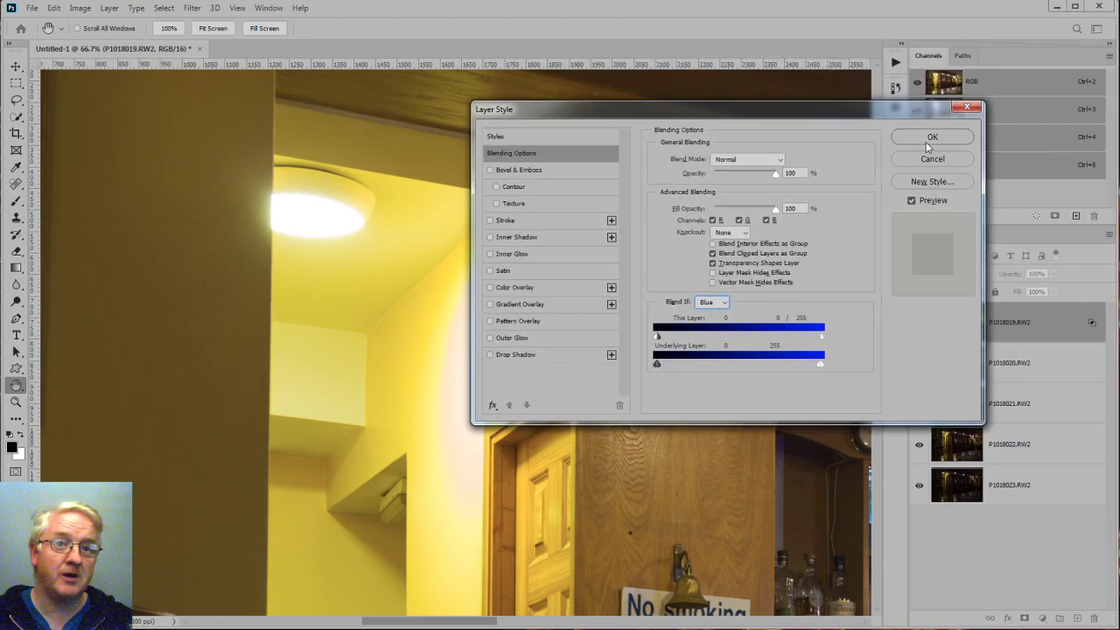
left_click(932, 140)
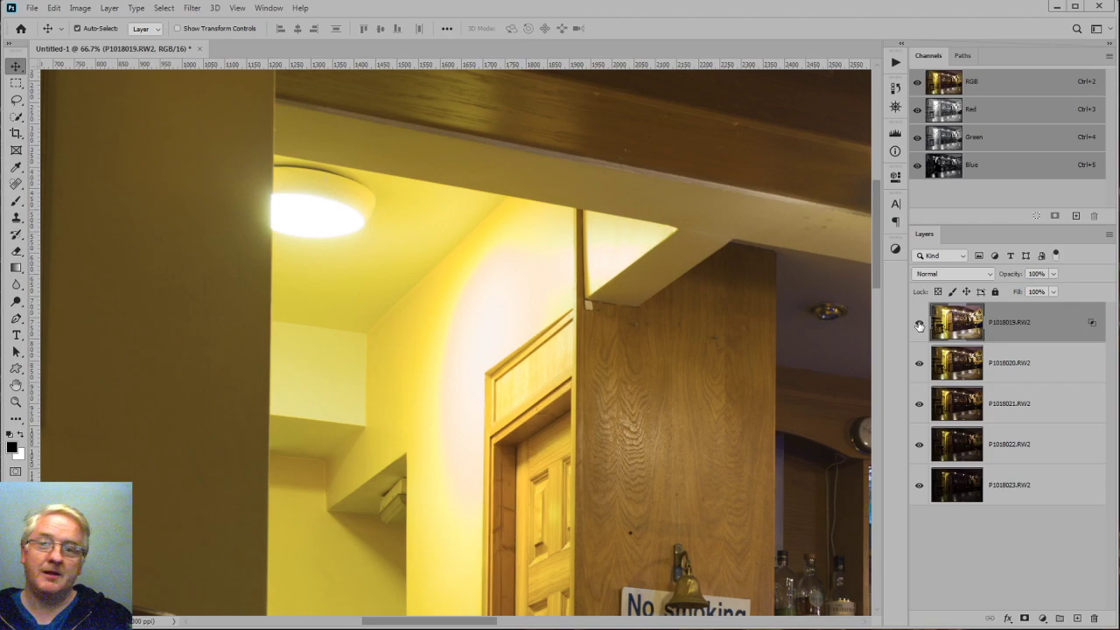
- Compare the lit doorway ceiling with layer P1018019.RW2 shown and hidden
left_click(918, 325)
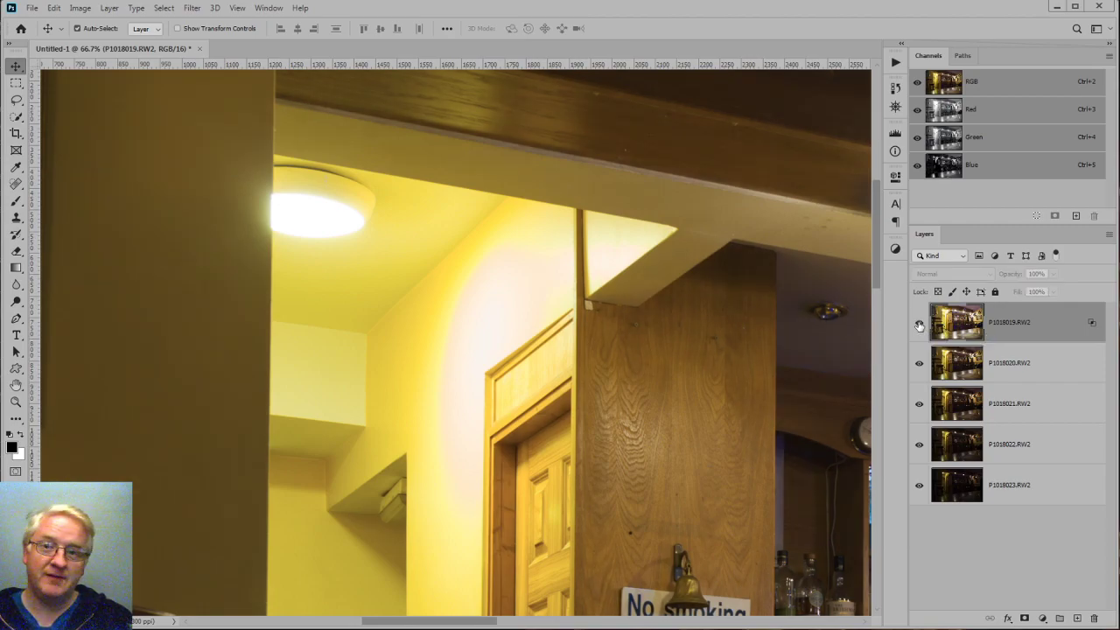
left_click(918, 325)
left_click(919, 325)
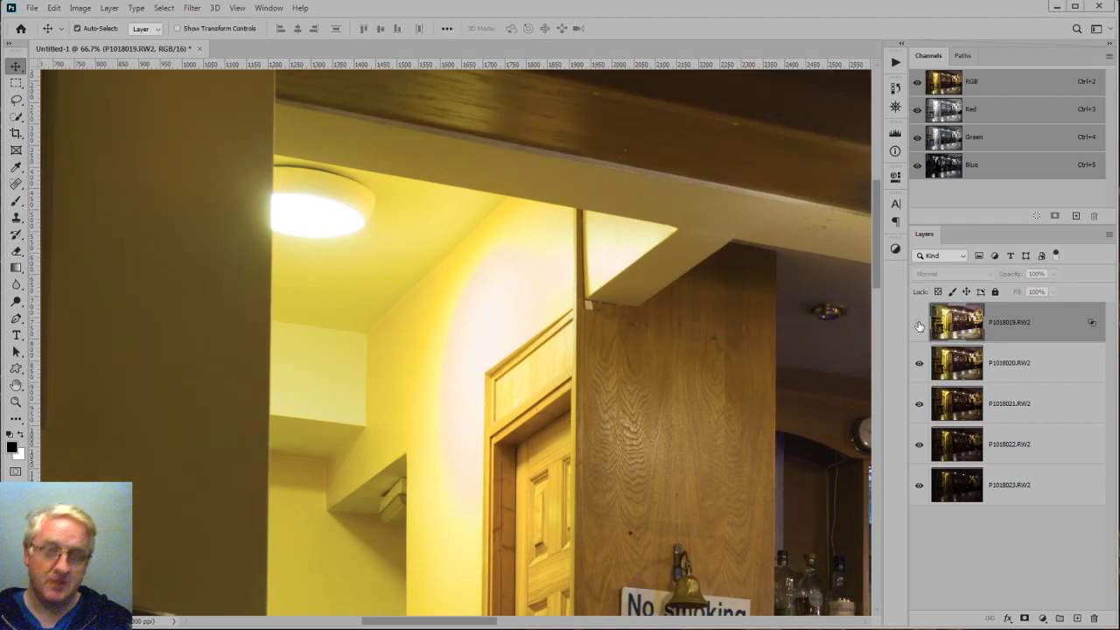
- Compare the wider bar scene with layer P1018019.RW2 shown and hidden, leaving the layer shown
left_click(518, 353, "alt")
left_click(518, 352, "alt")
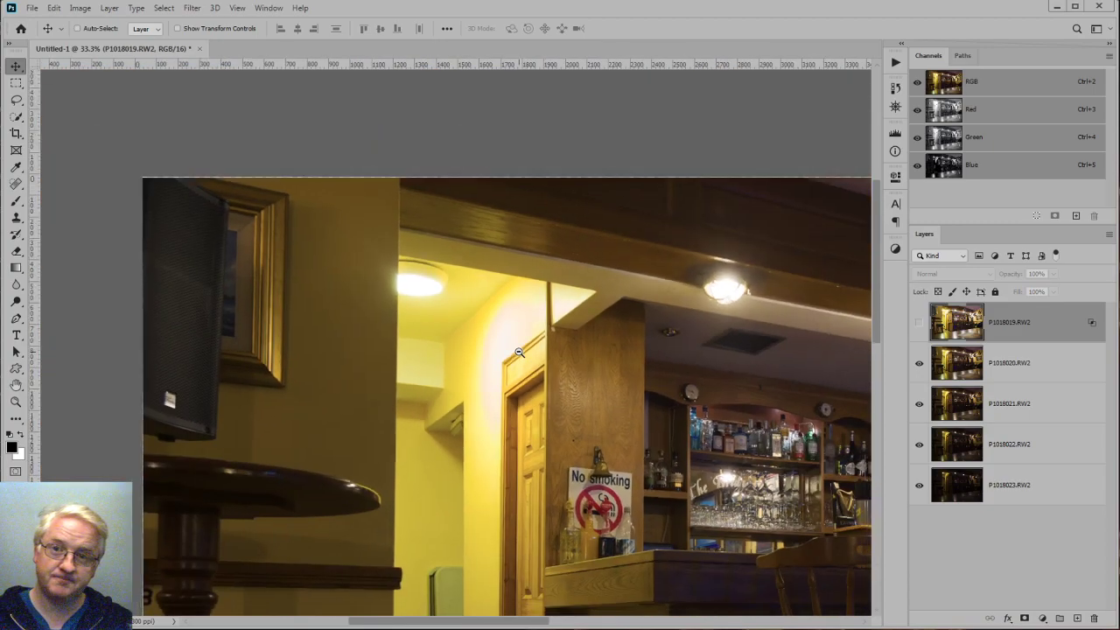
left_click(560, 374, "alt")
left_click(597, 391, "alt")
left_click(616, 320, "ctrl")
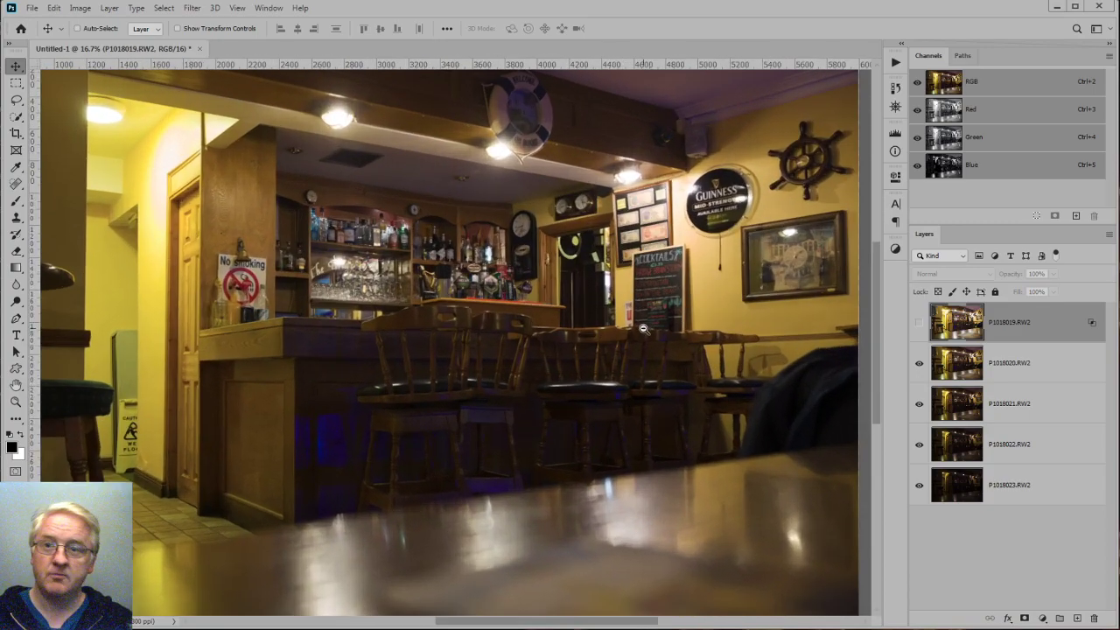
left_click_drag(418, 236, 506, 308)
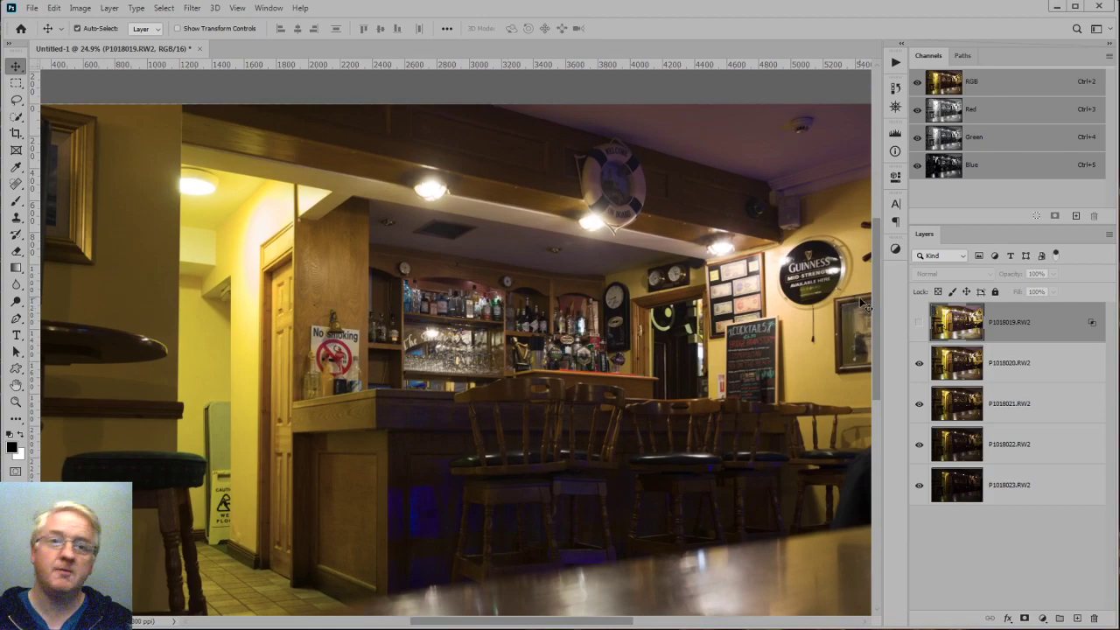
left_click(919, 324)
left_click(919, 323)
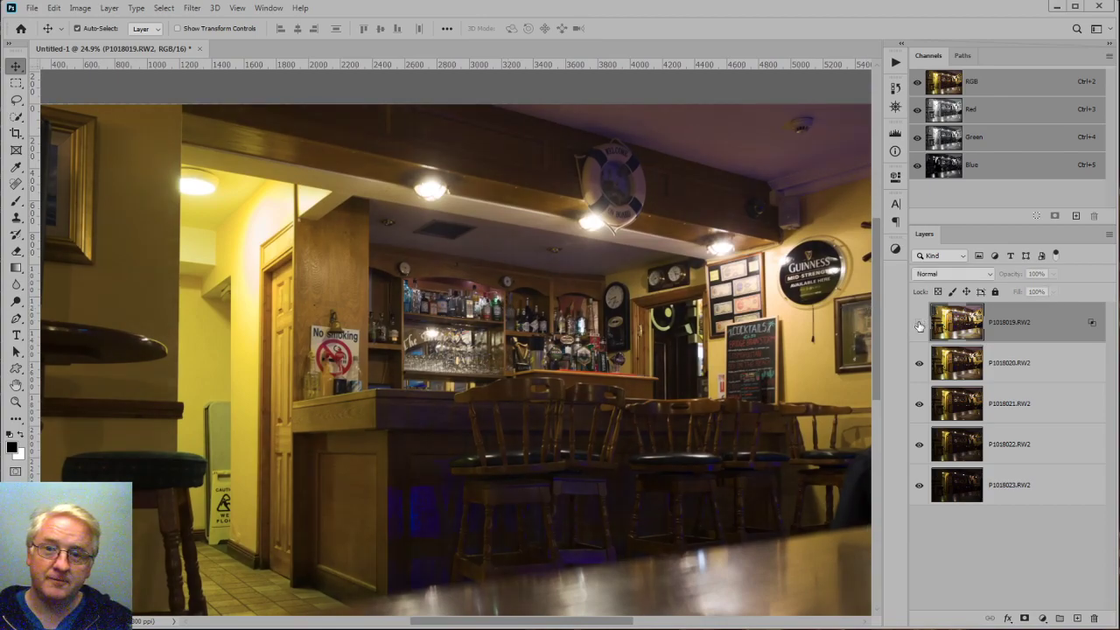
left_click(918, 324)
left_click(919, 323)
left_click(918, 324)
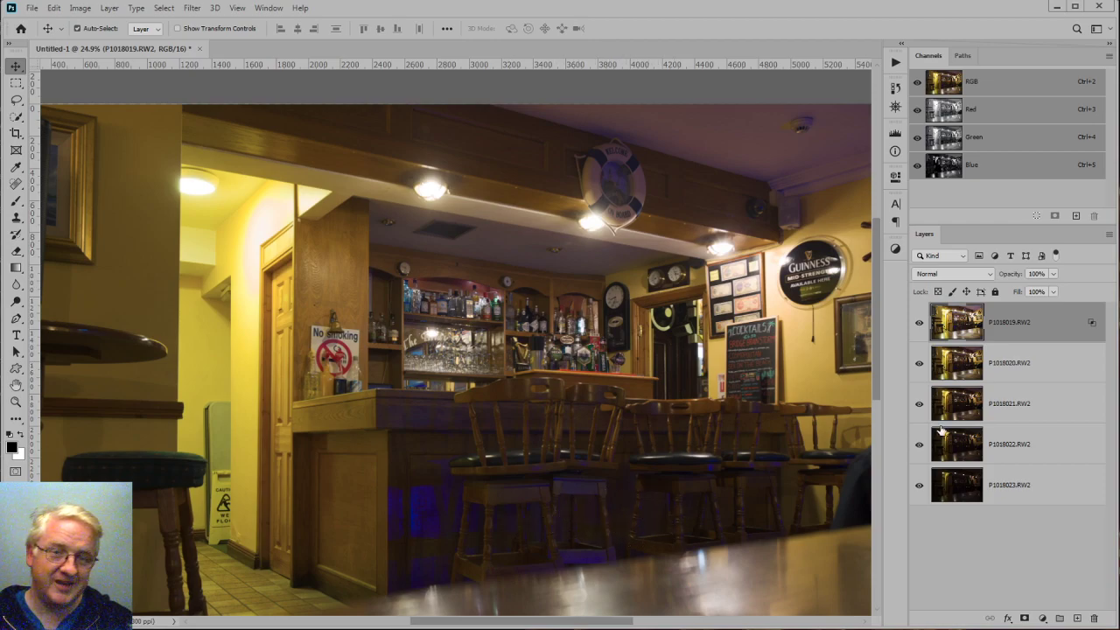
left_click(917, 325)
left_click(917, 323)
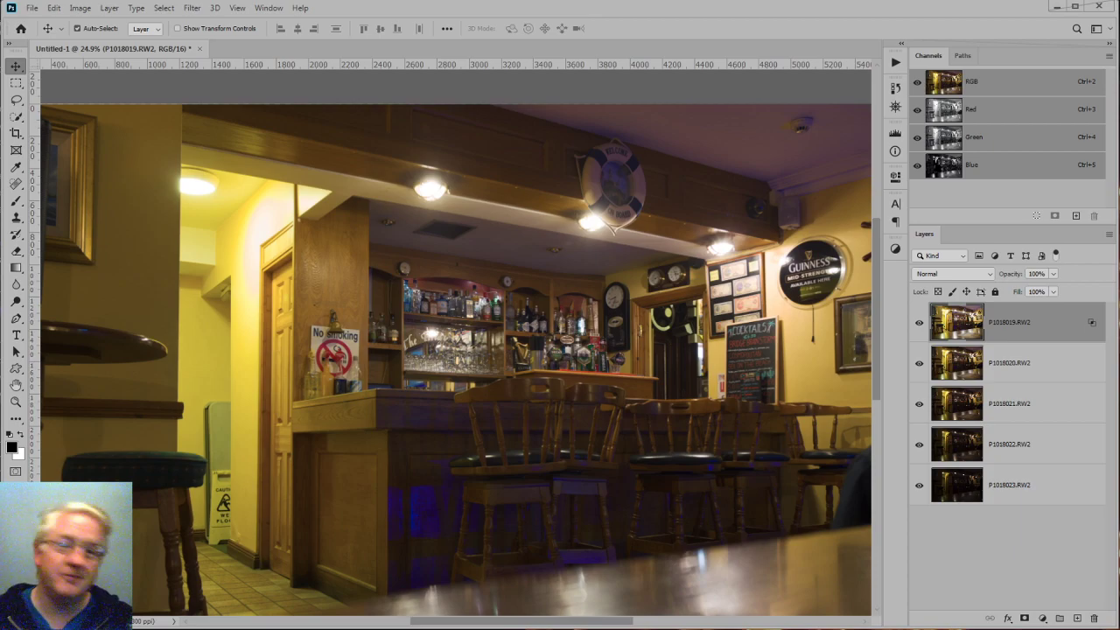
- Open the blending options of layer P1018020.RW2 and split the white Gray slider of This Layer to 0 / 255
left_click(1069, 366)
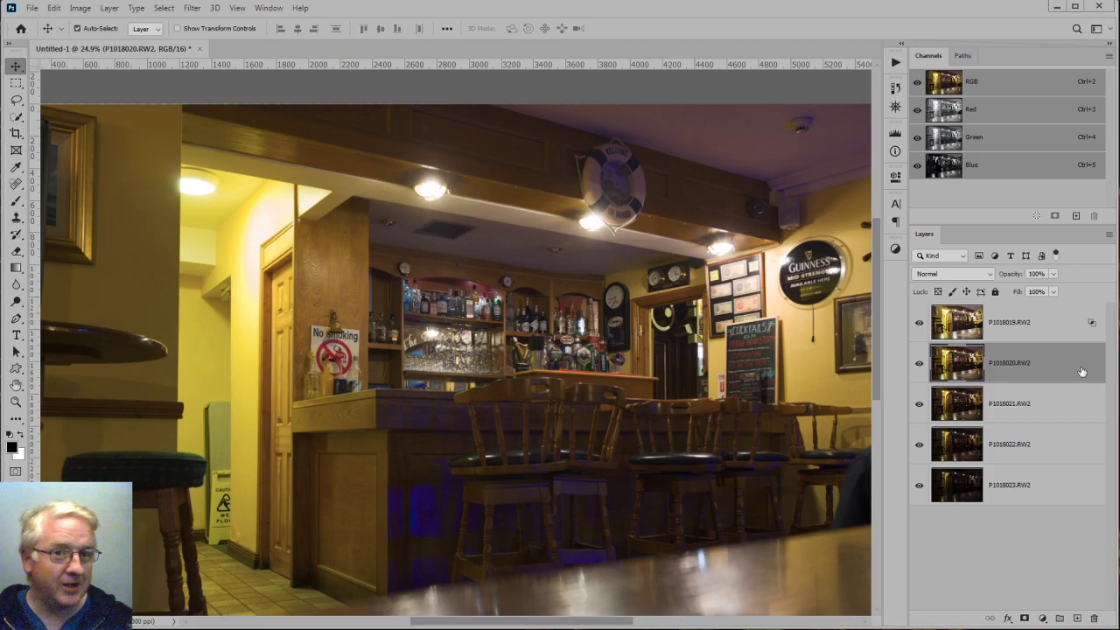
double_click(1069, 364)
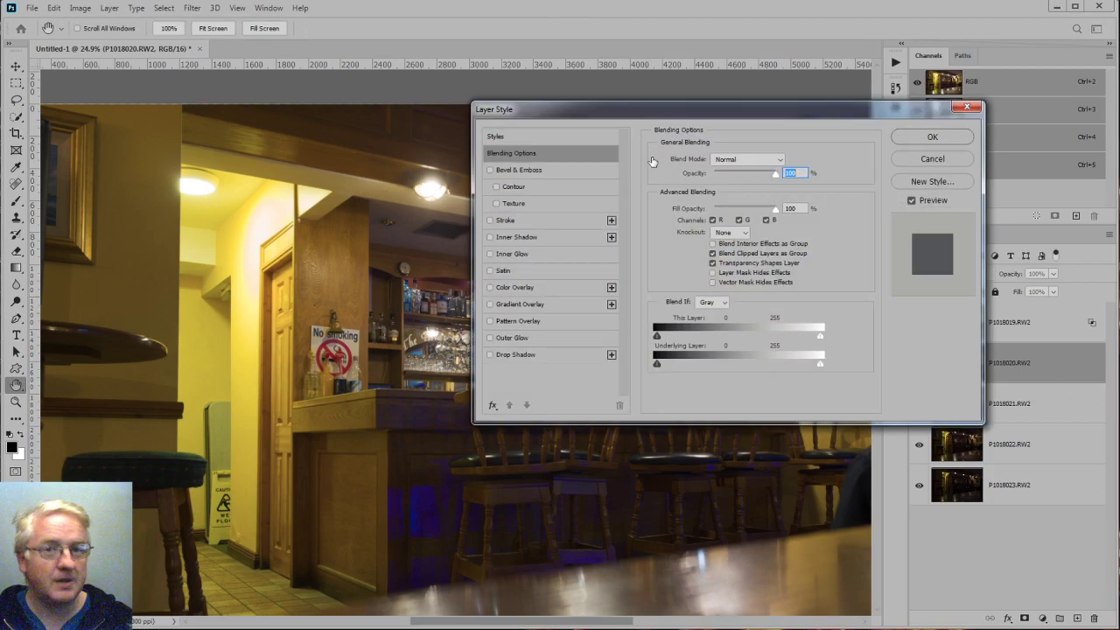
left_click_drag(518, 111, 621, 81)
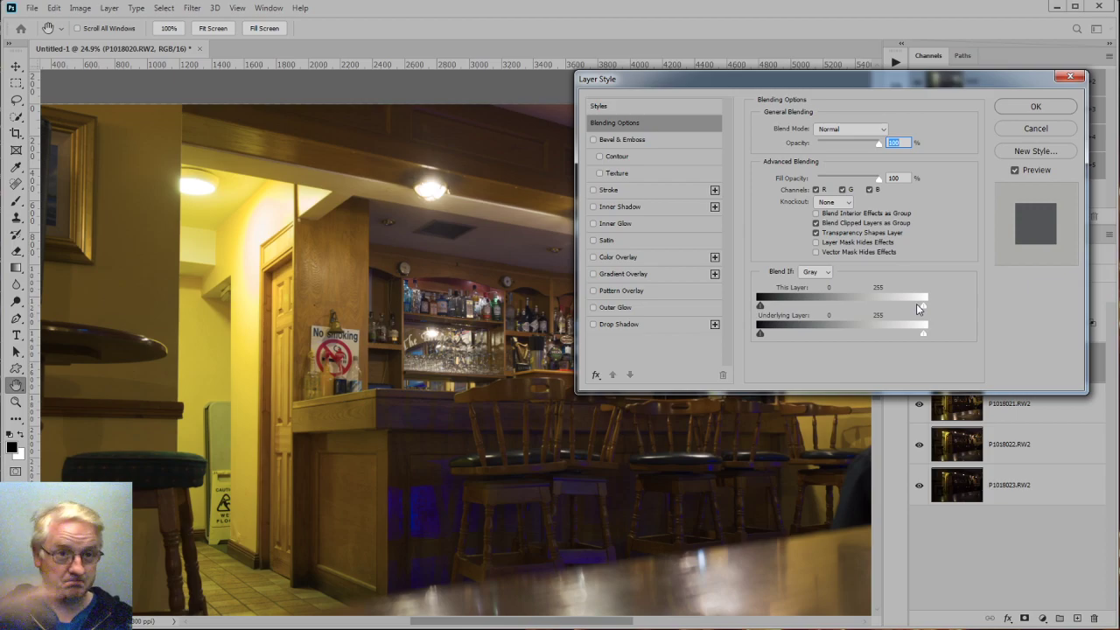
left_click_drag(934, 80, 628, 111)
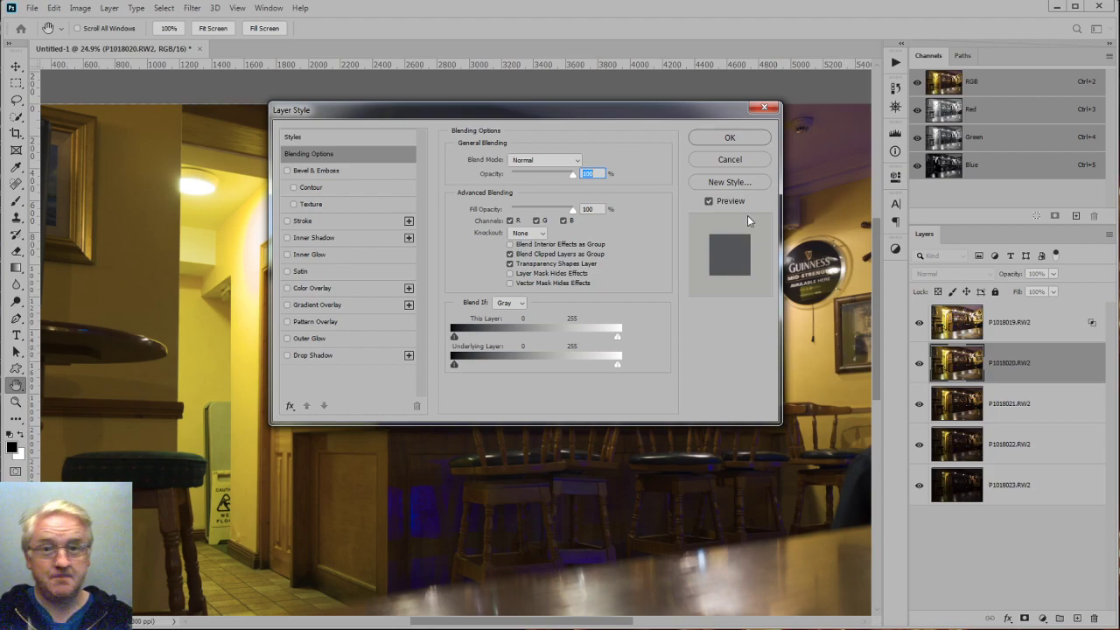
left_click_drag(661, 113, 885, 93)
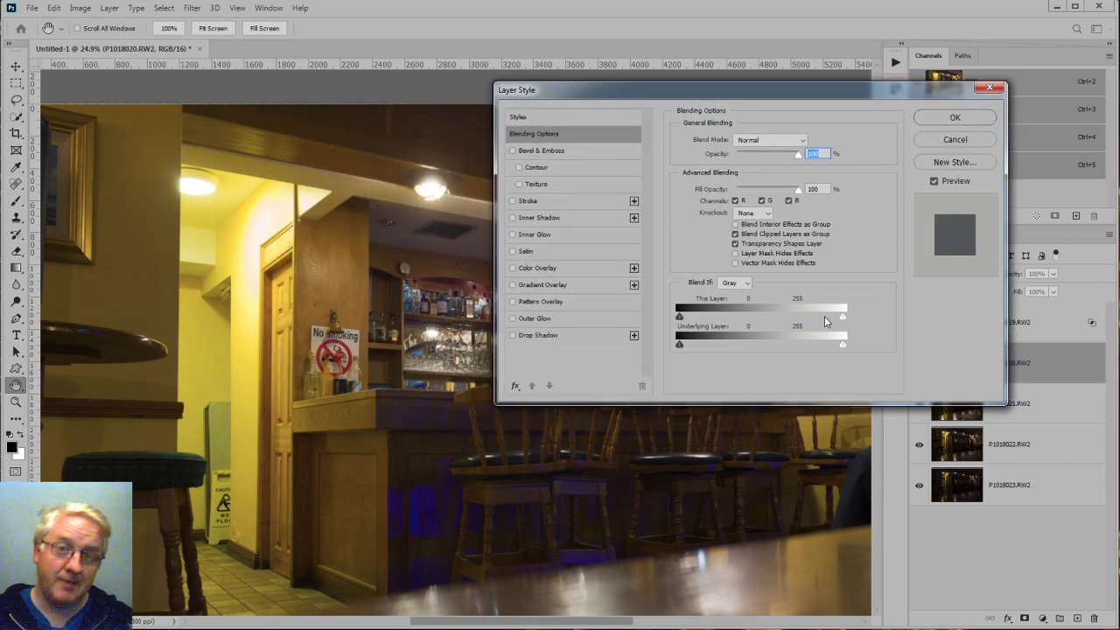
key("alt")
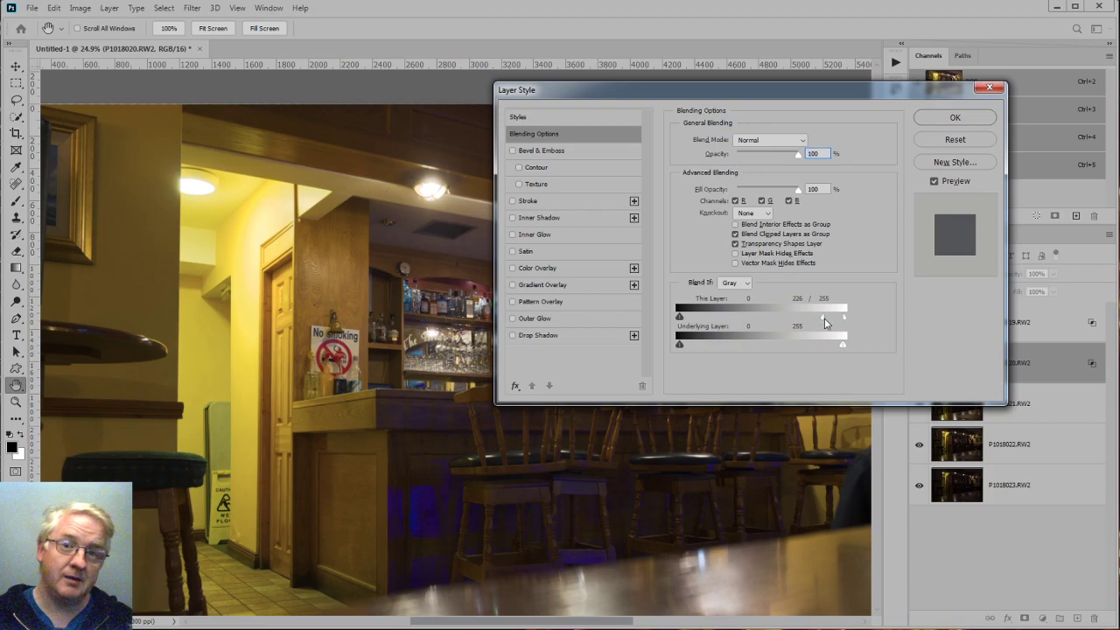
left_click_drag(842, 315, 617, 319)
- Split the white This Layer slider of the Red channel to 0 / 255 in Blend If
left_click(734, 283)
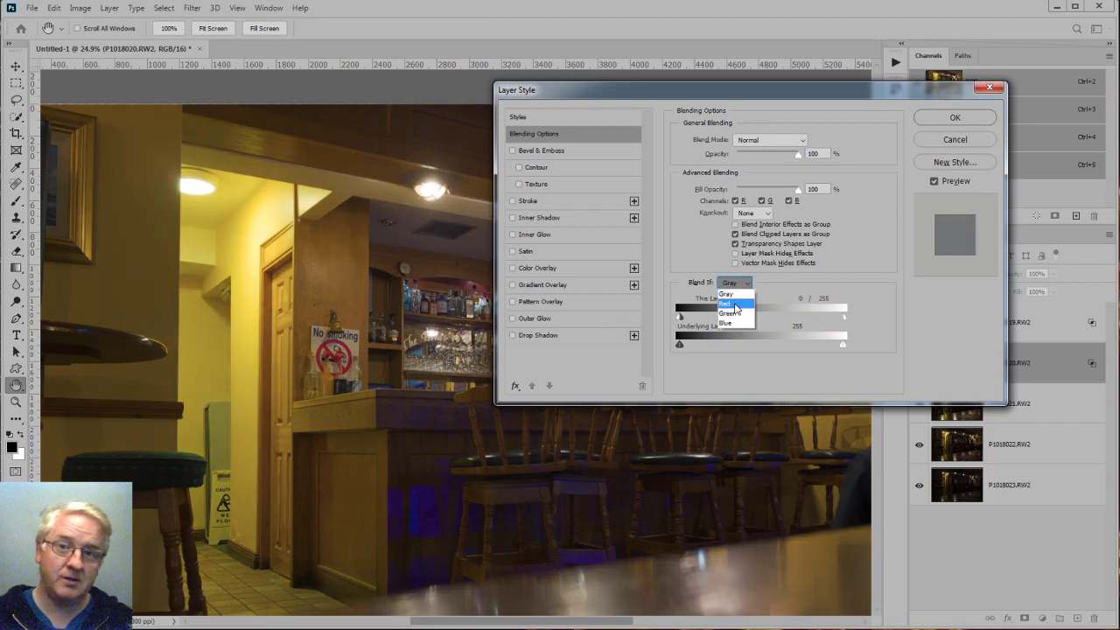
left_click(732, 304)
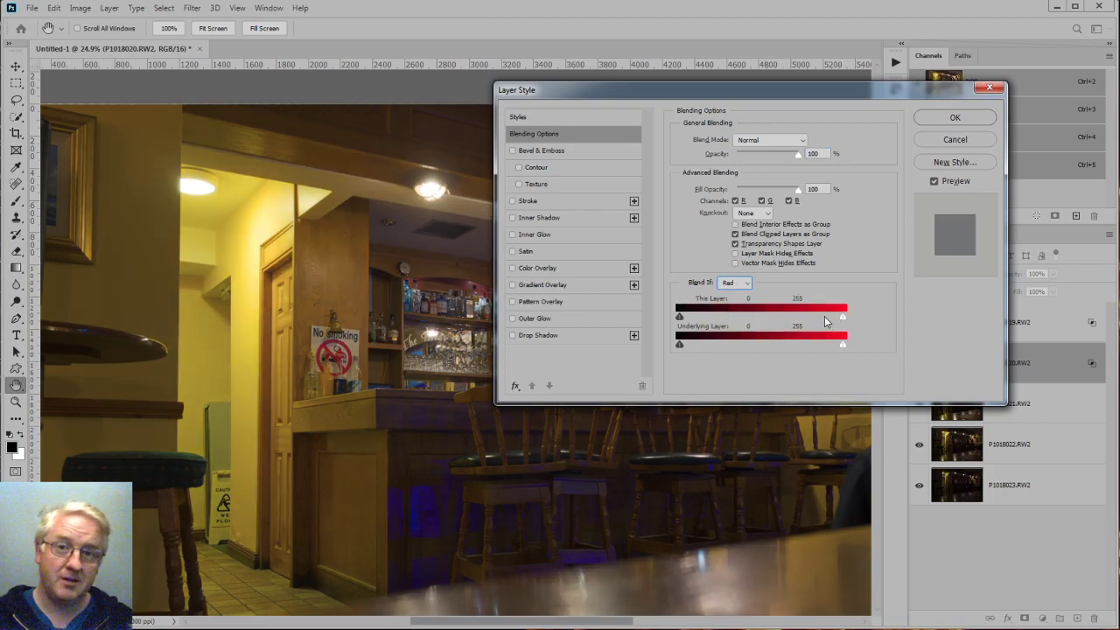
key("alt")
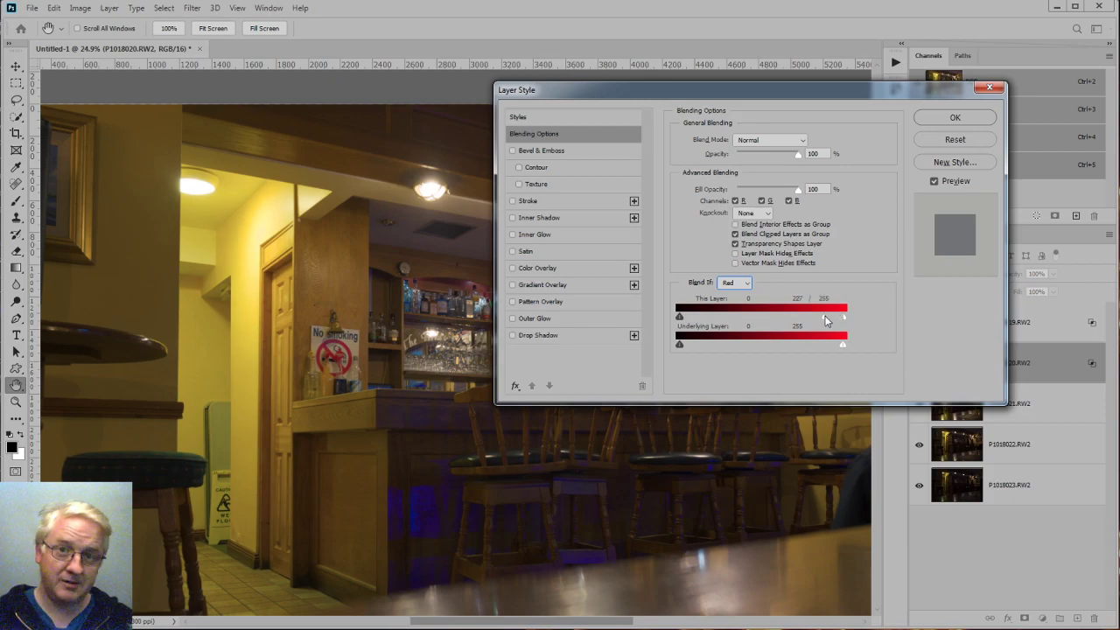
left_click_drag(841, 317, 666, 321)
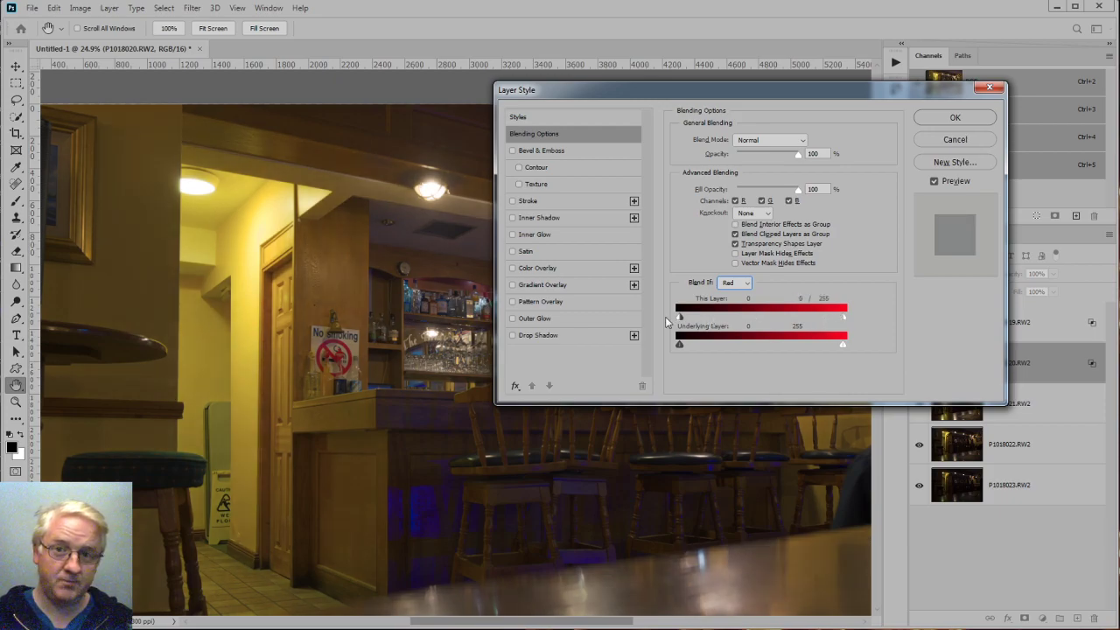
- Split the white This Layer slider of the Green channel to 0 / 255 in Blend If
left_click(733, 283)
left_click(728, 318)
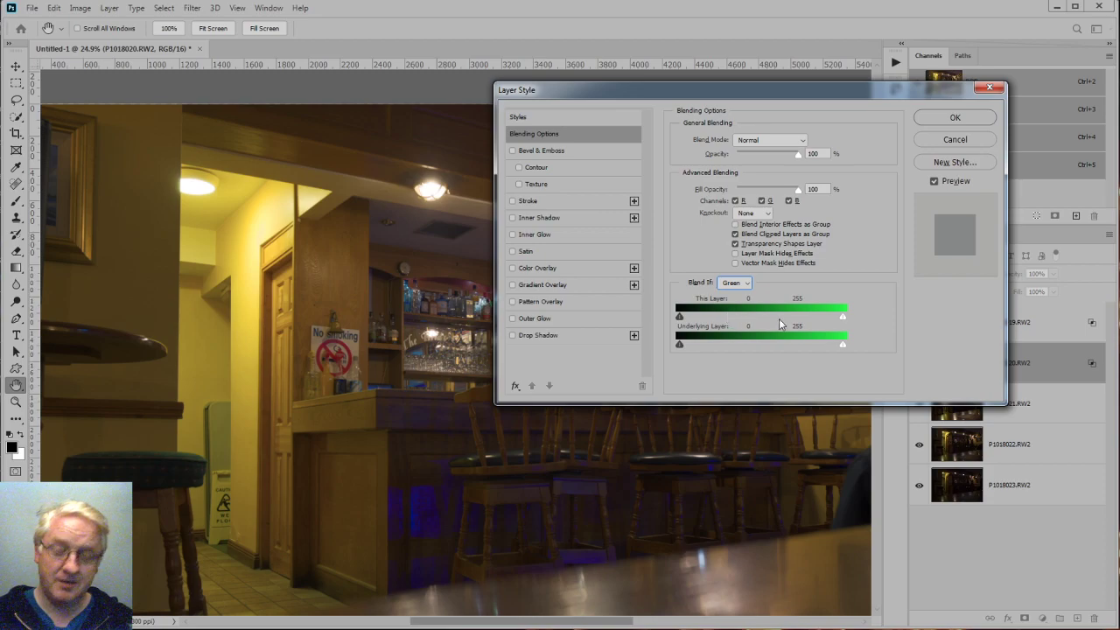
key("alt")
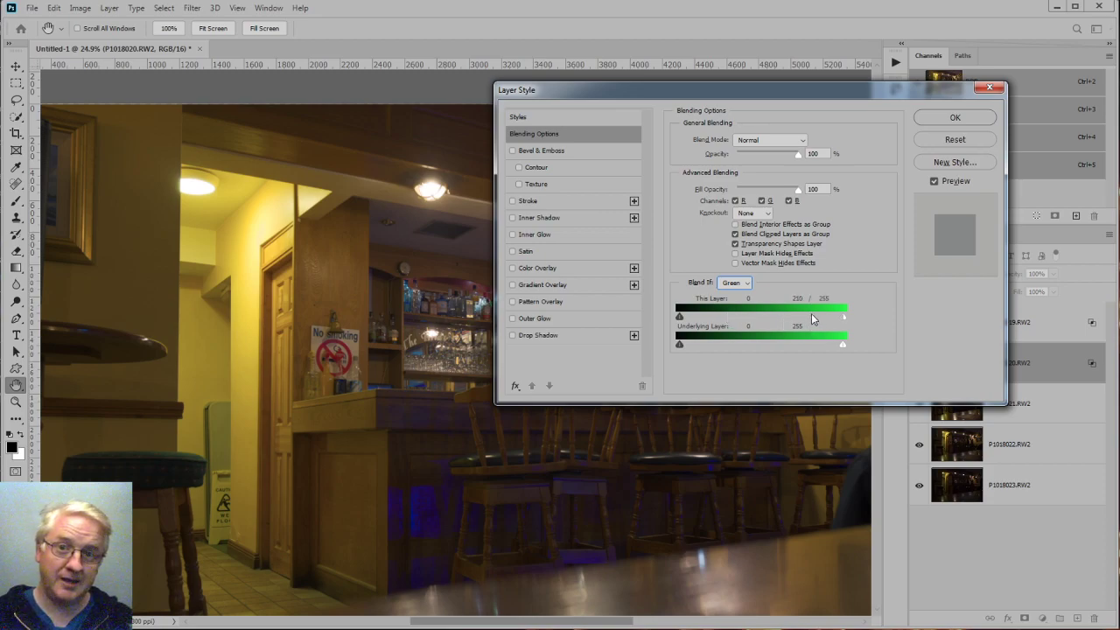
left_click_drag(841, 316, 623, 310)
- Split the white This Layer slider of the Blue channel to 0 / 255 and accept the layer style
left_click(733, 283)
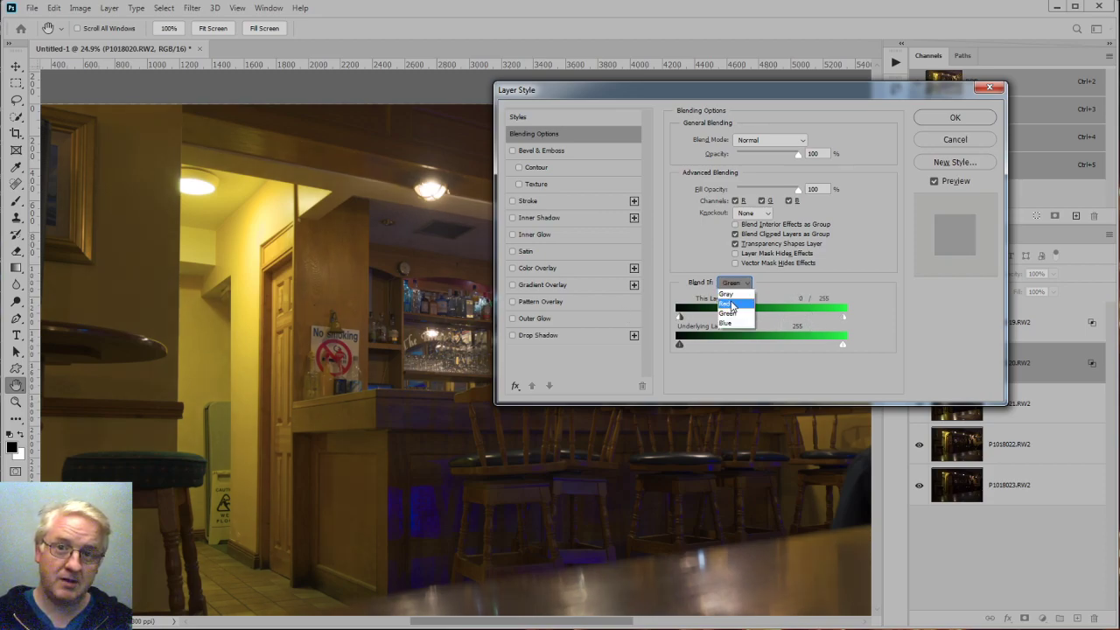
left_click(726, 323)
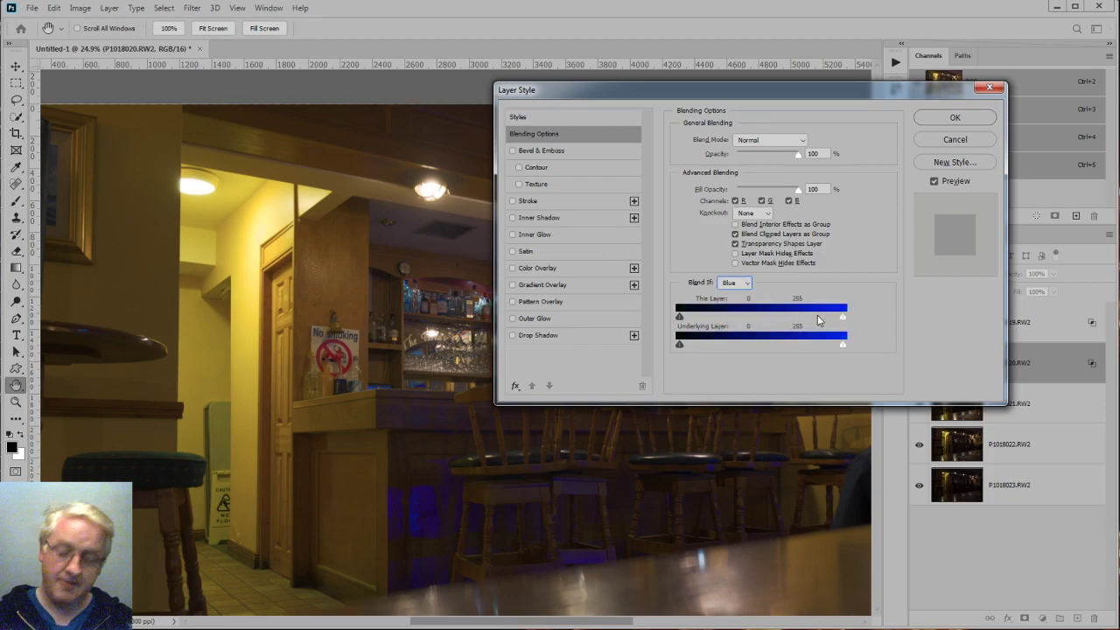
left_click_drag(812, 321, 607, 320)
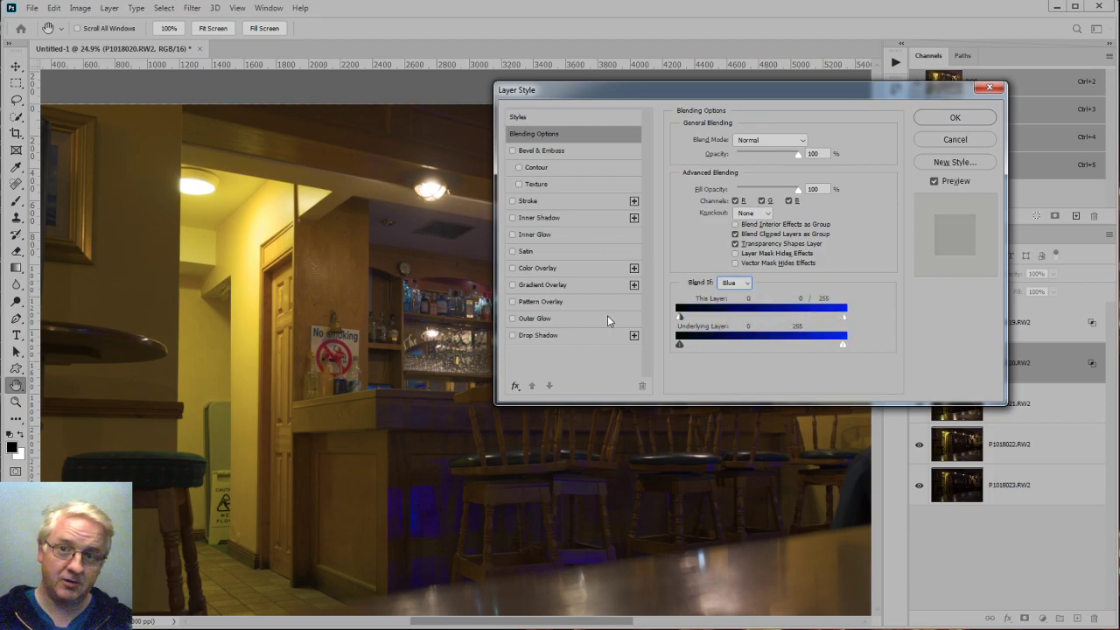
left_click(952, 123)
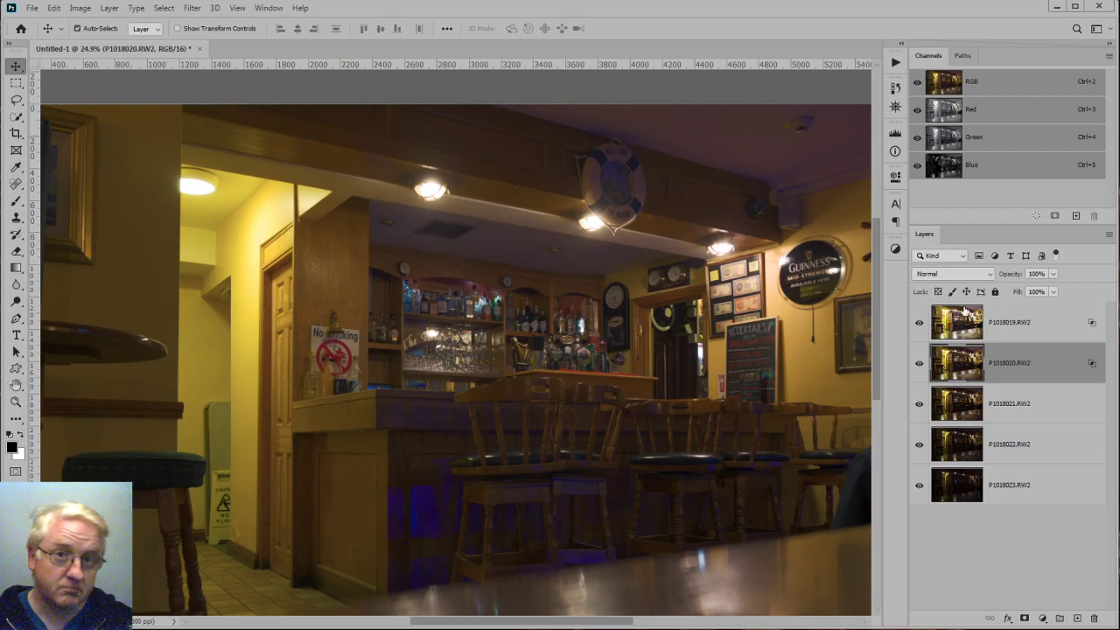
- Copy the layer style of P1018019.RW2, paste it onto layers P1018021.RW2 and P1018022.RW2, and deselect them
right_click(999, 310)
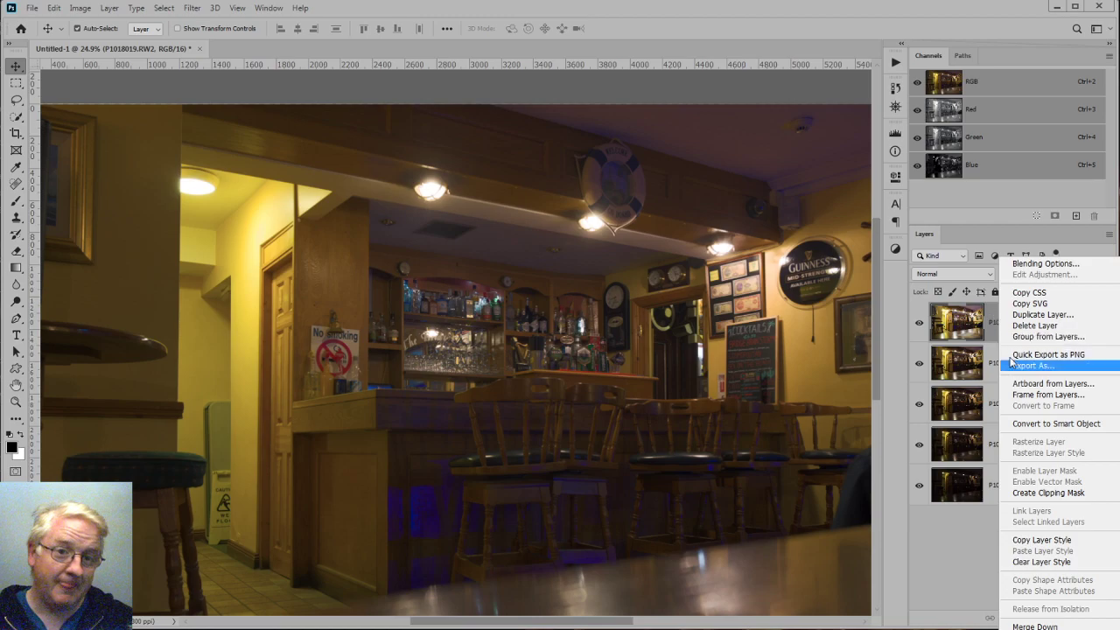
left_click(1096, 541)
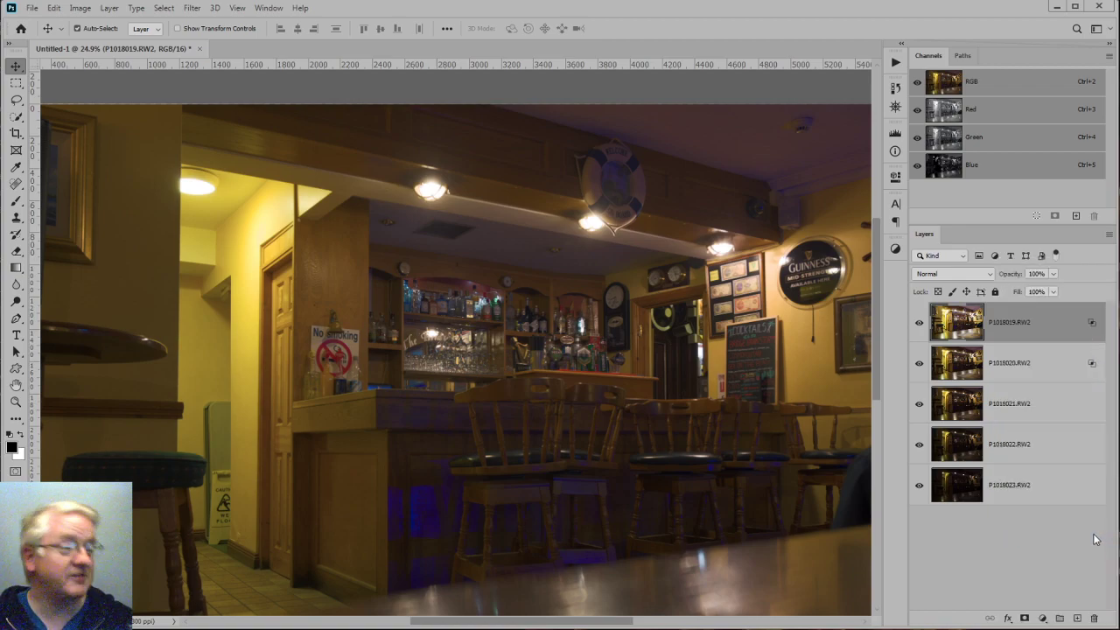
left_click(970, 401)
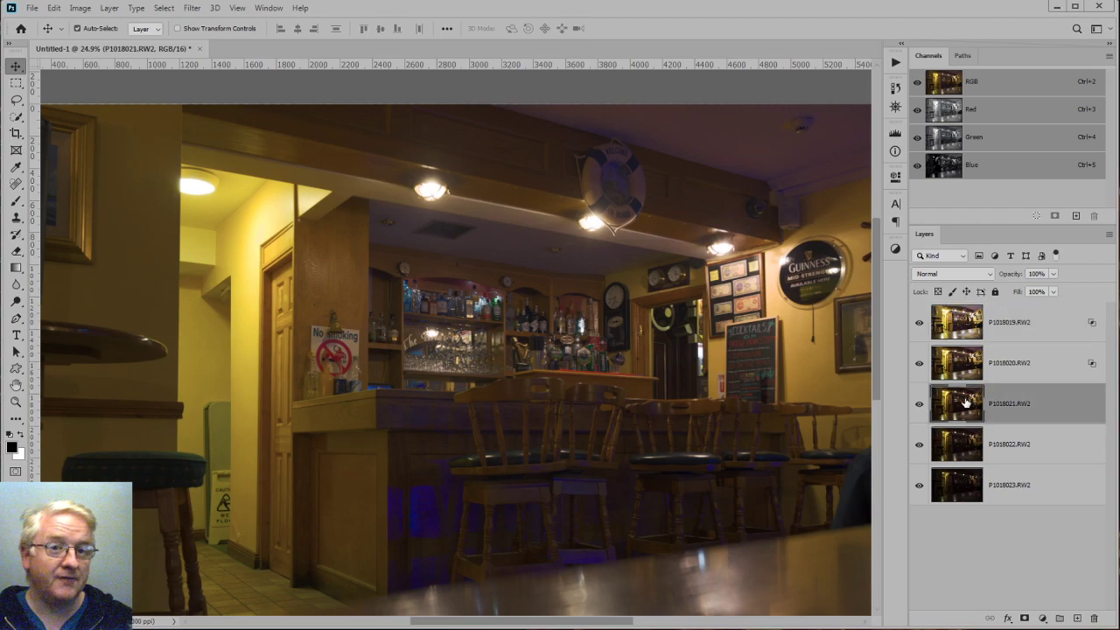
left_click(1070, 450, "shift")
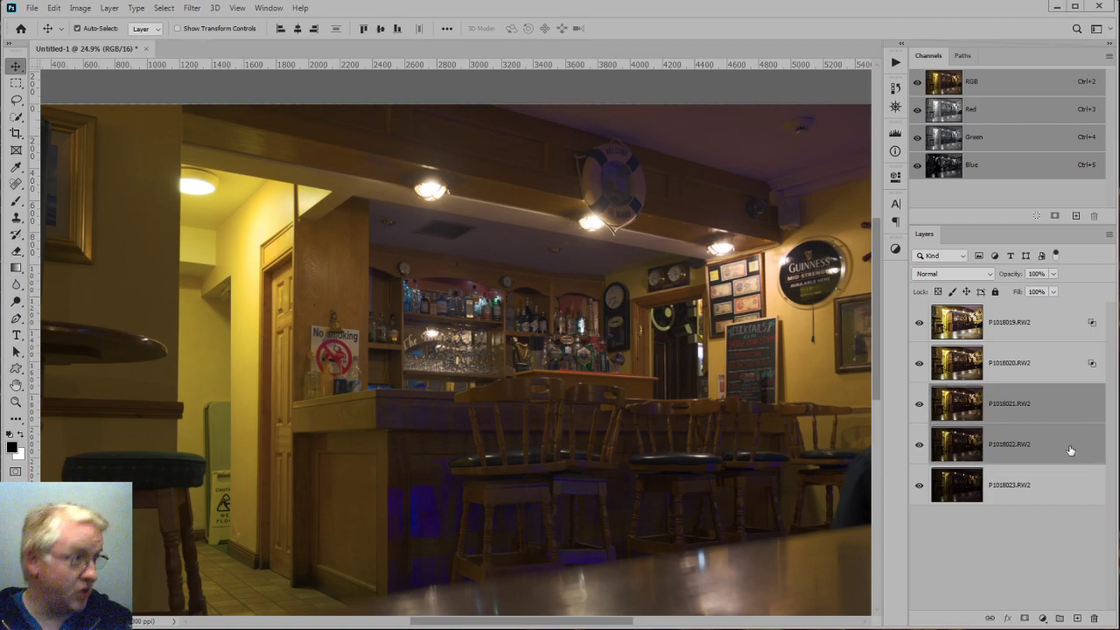
right_click(1037, 397)
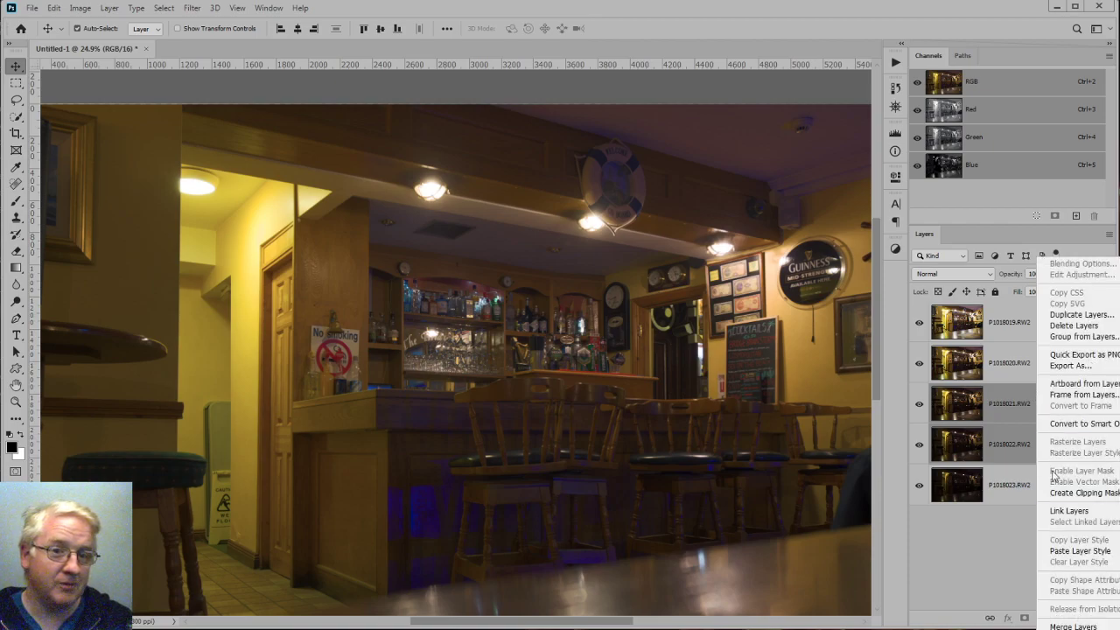
left_click(1060, 551)
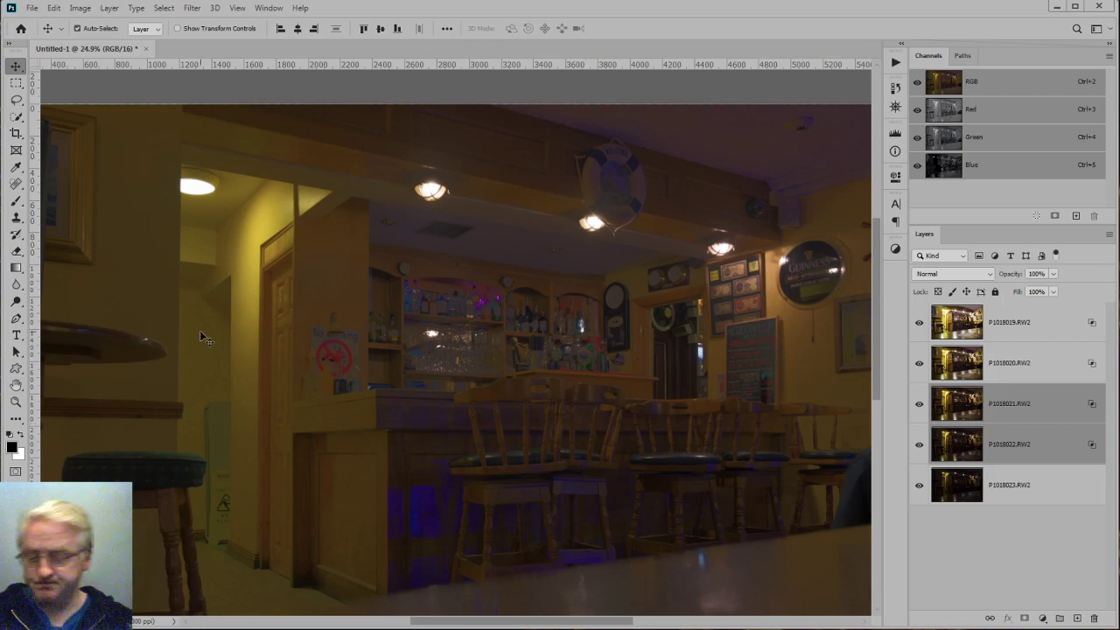
left_click(952, 540)
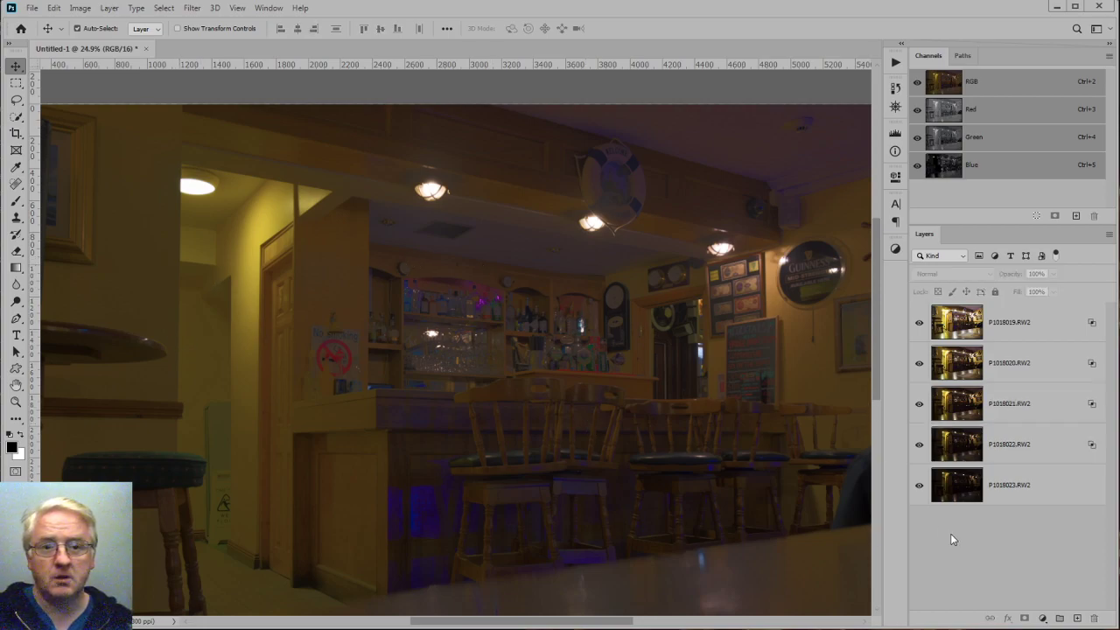
- Go through the four styled exposure layers and check the Blend If settings of layer P1018022.RW2 without changing them
left_click(511, 394, "ctrl+alt")
left_click(499, 306, "ctrl")
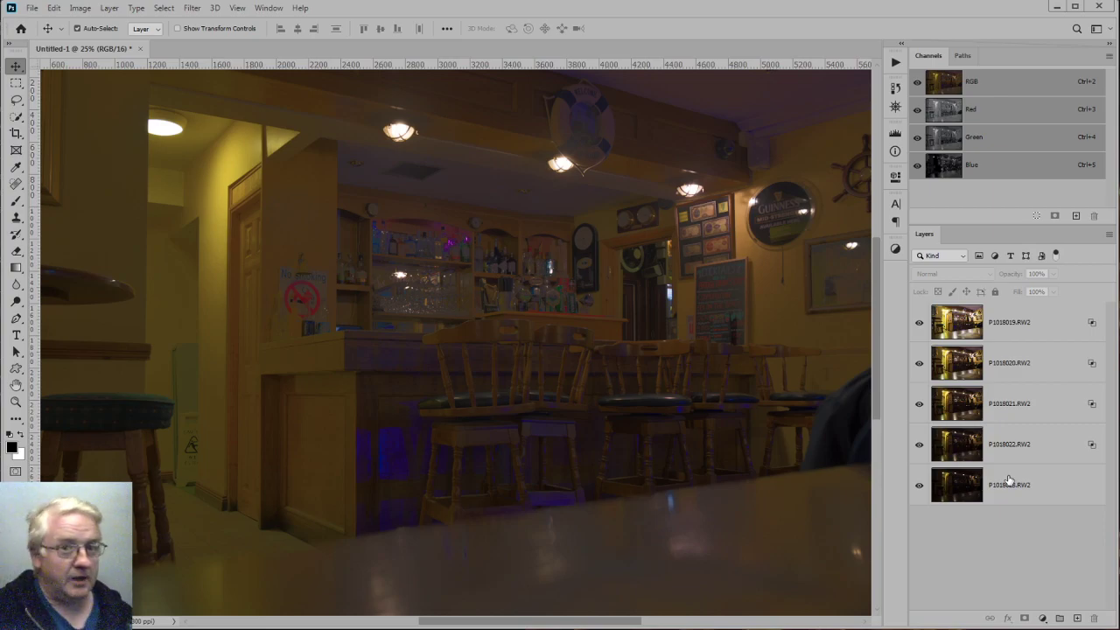
left_click(1054, 330)
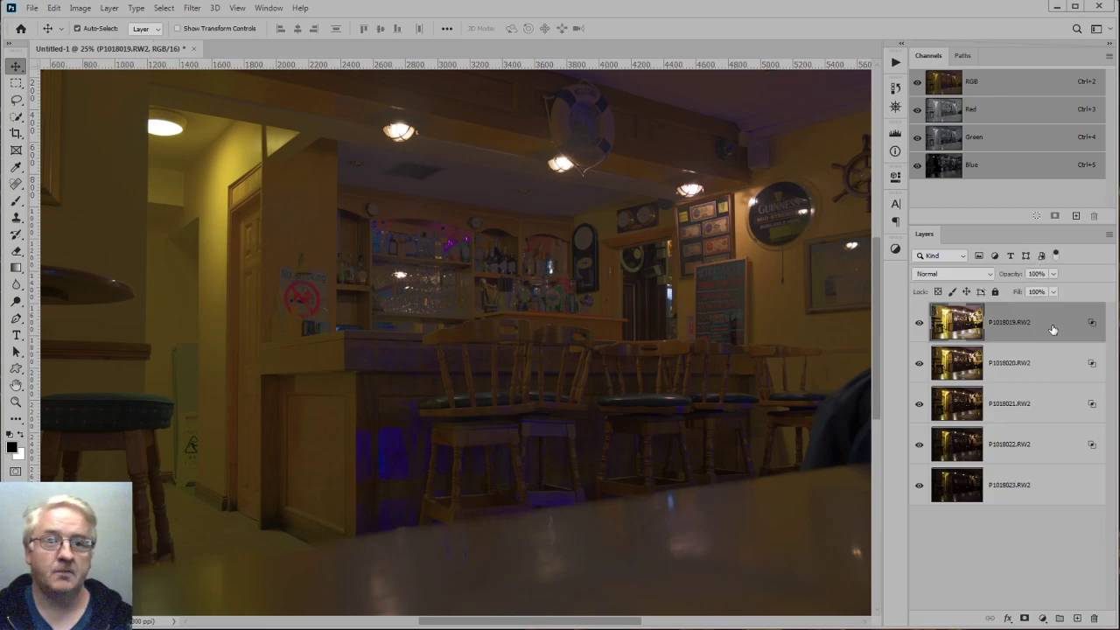
left_click(1033, 376)
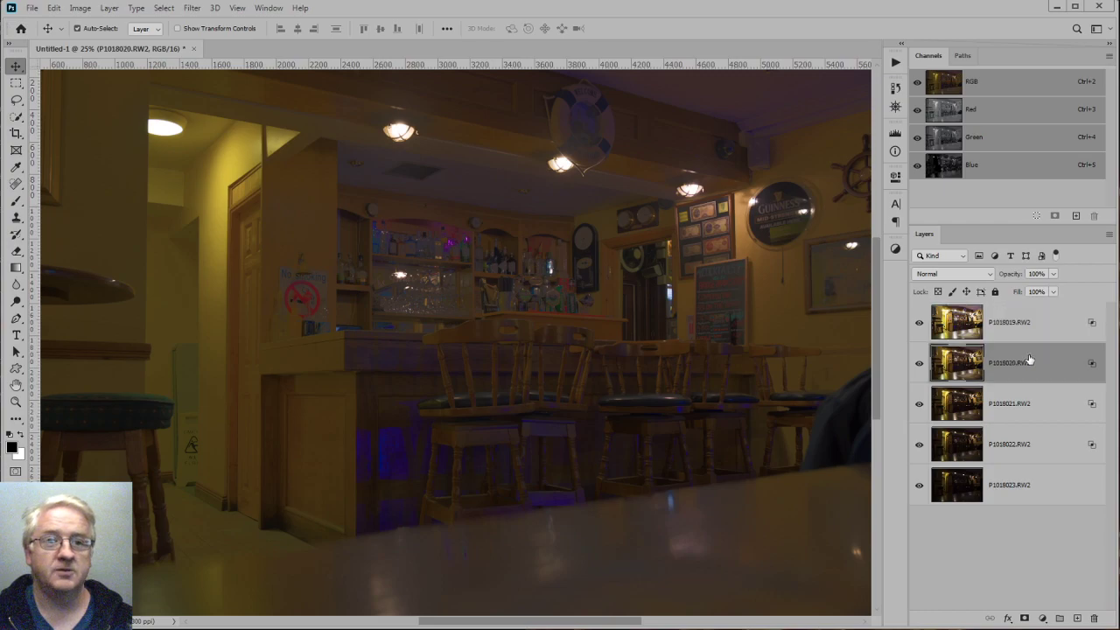
left_click(1042, 419)
left_click(1039, 449)
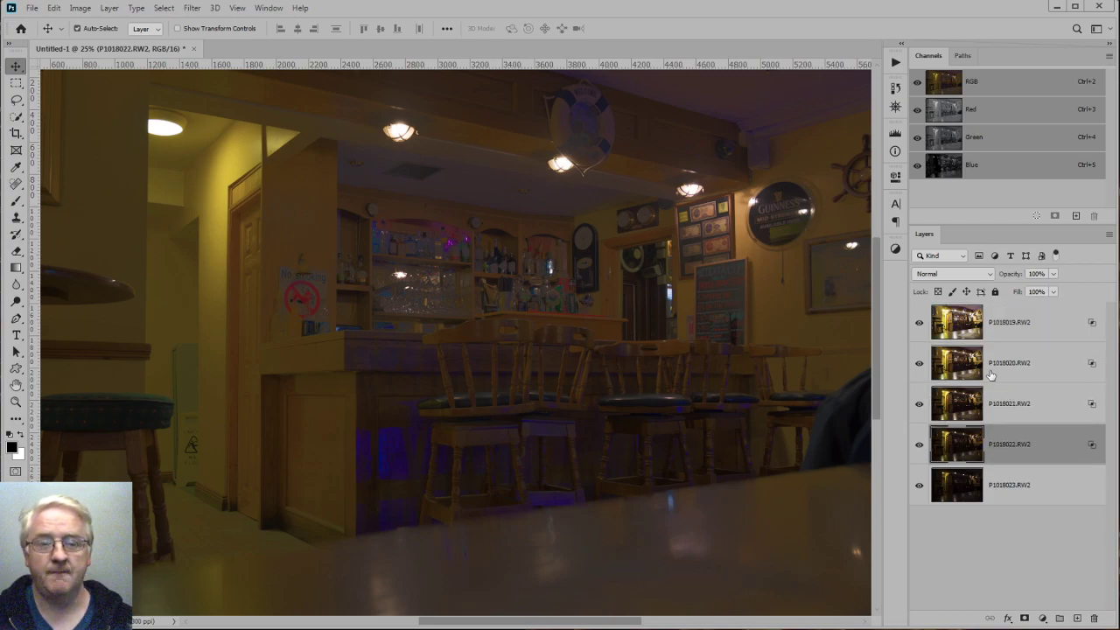
left_click(1061, 330, "shift")
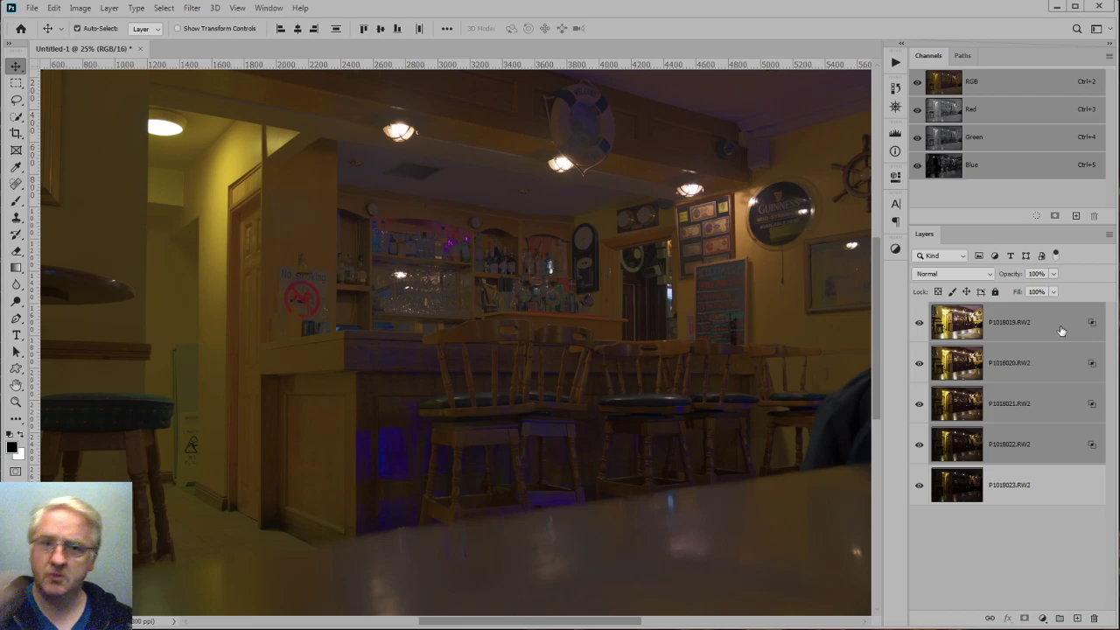
double_click(1063, 443)
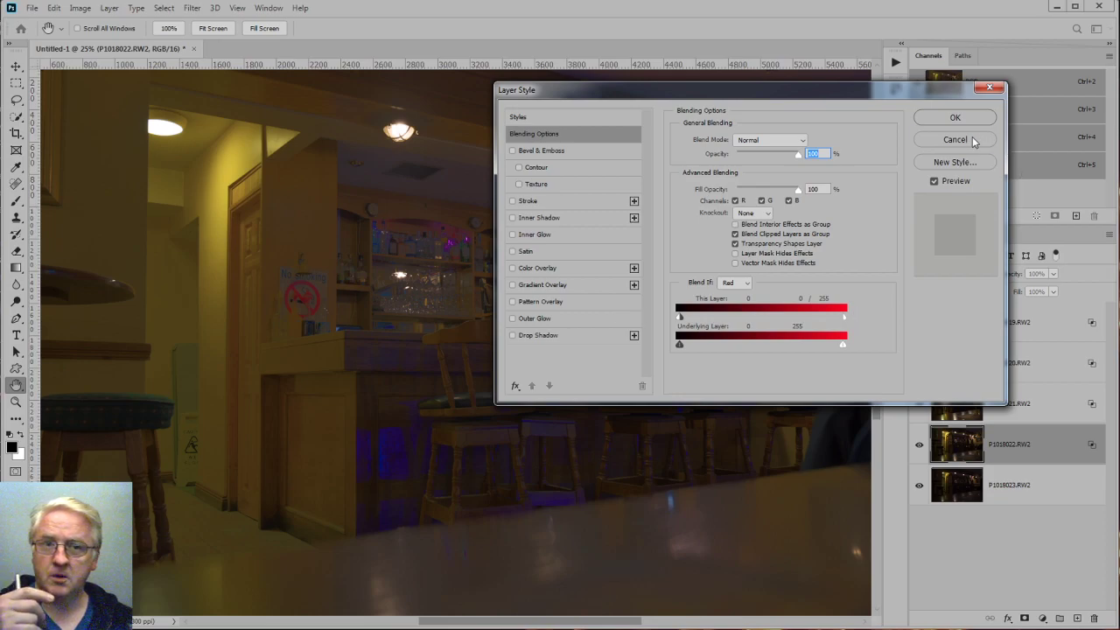
key("Escape")
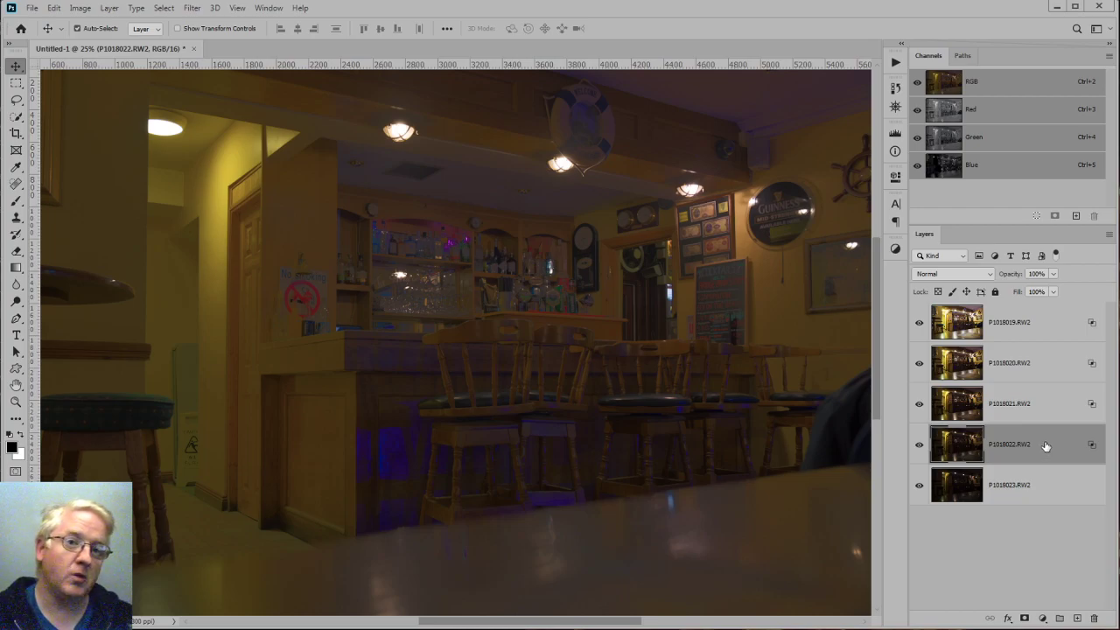
left_click(1049, 324)
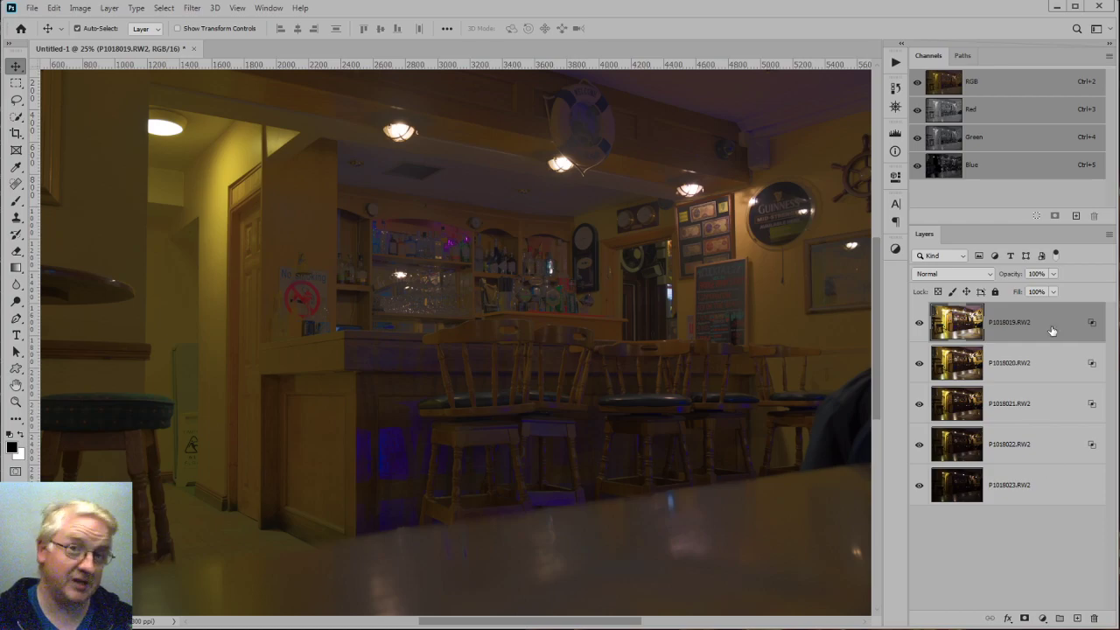
left_click(1042, 453, "shift")
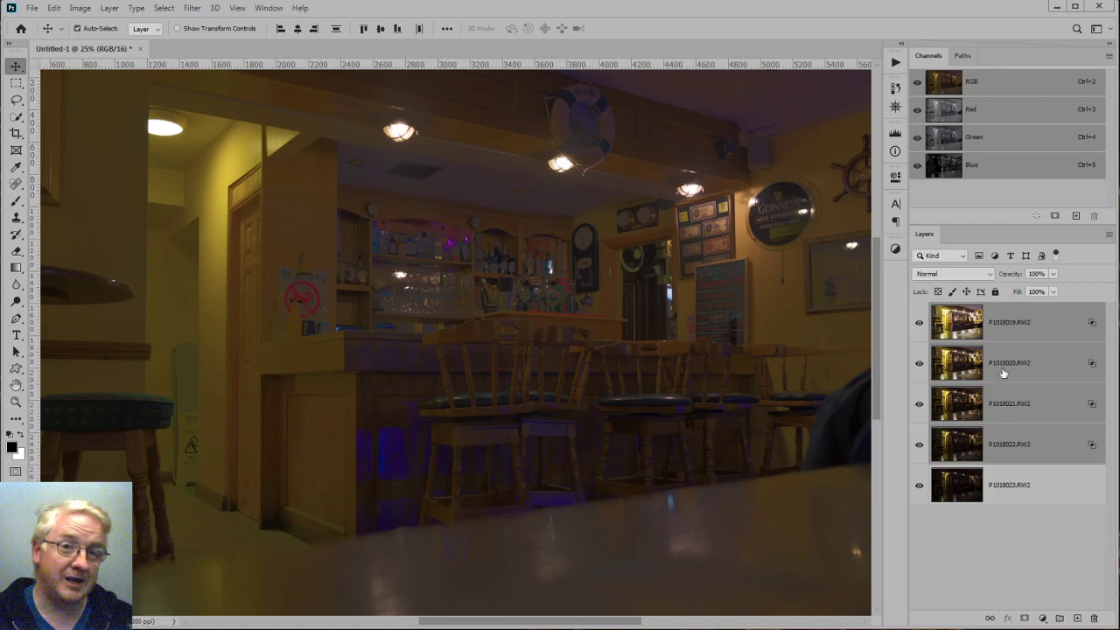
right_click(1008, 331)
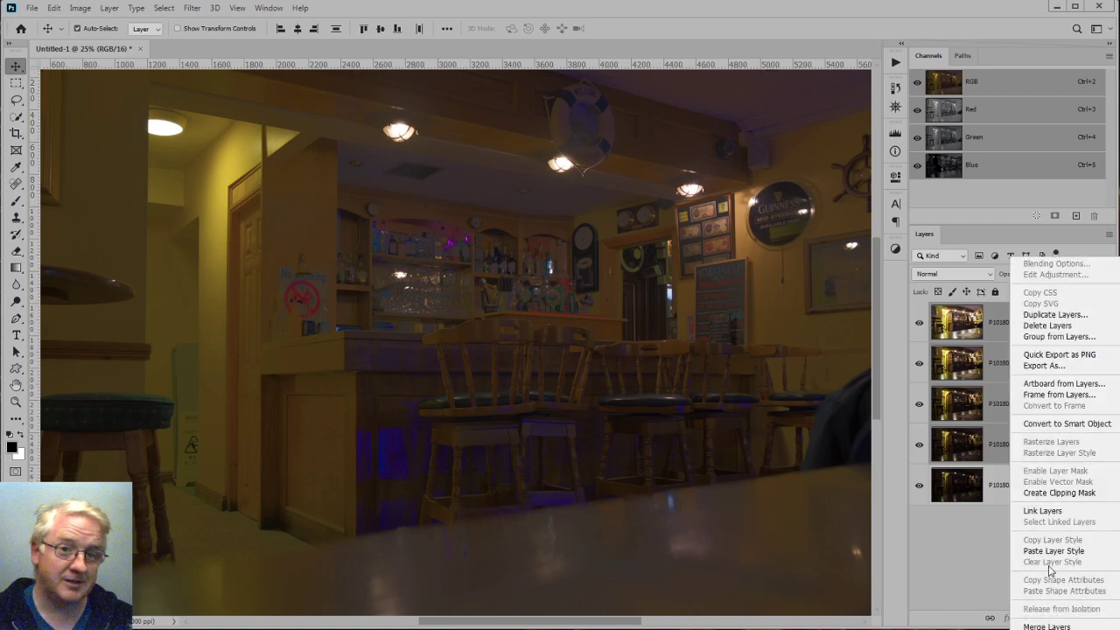
left_click(971, 528)
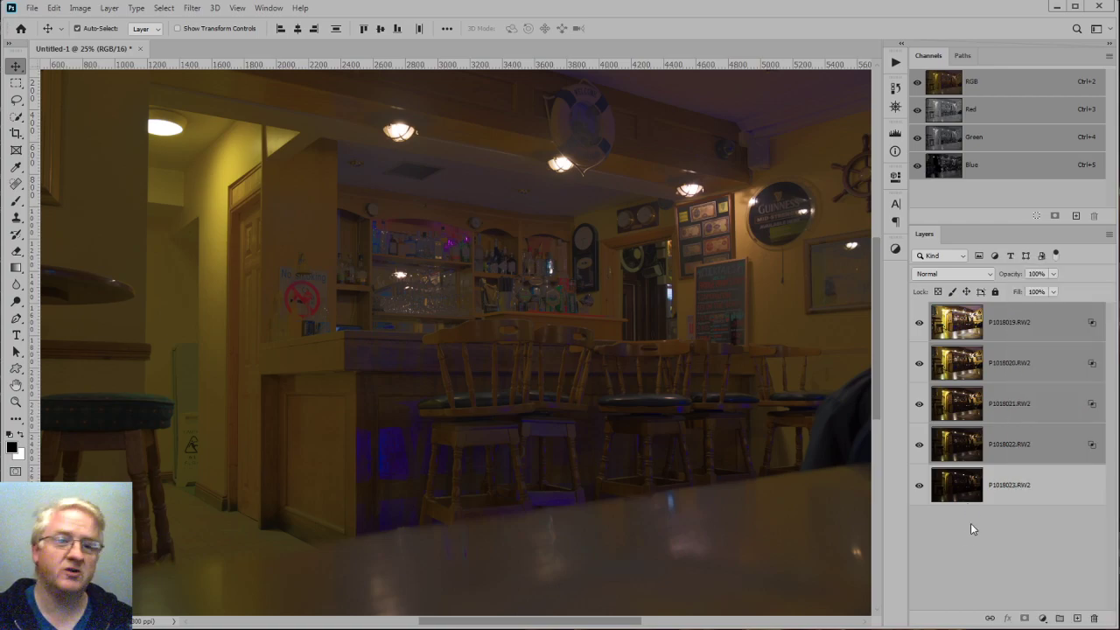
- Clear the layer style of P1018022.RW2
left_click(1044, 441)
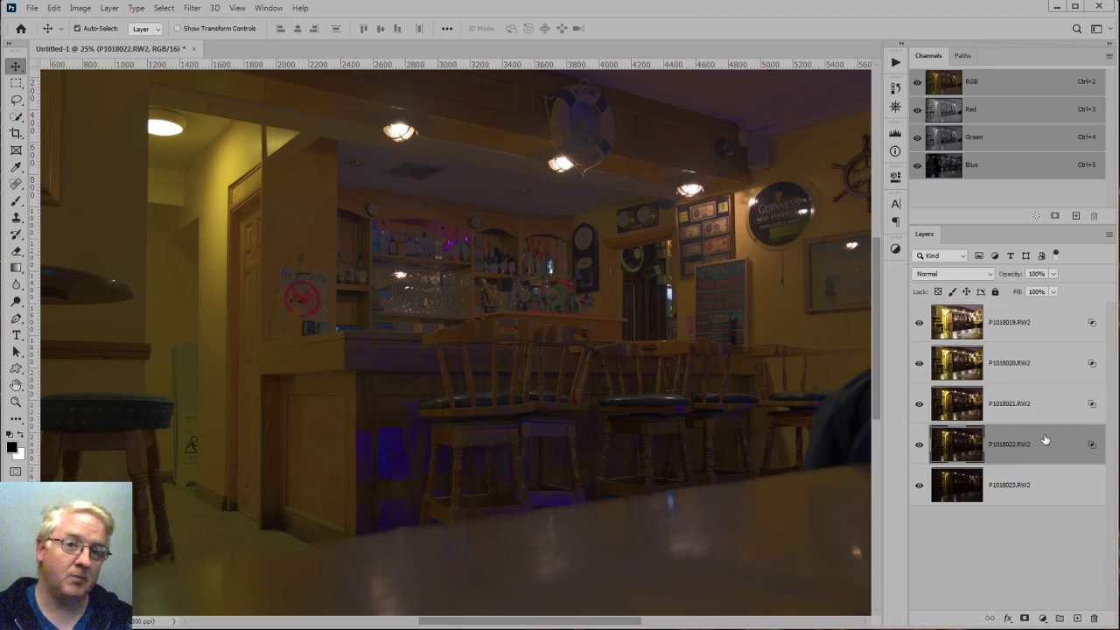
right_click(1046, 439)
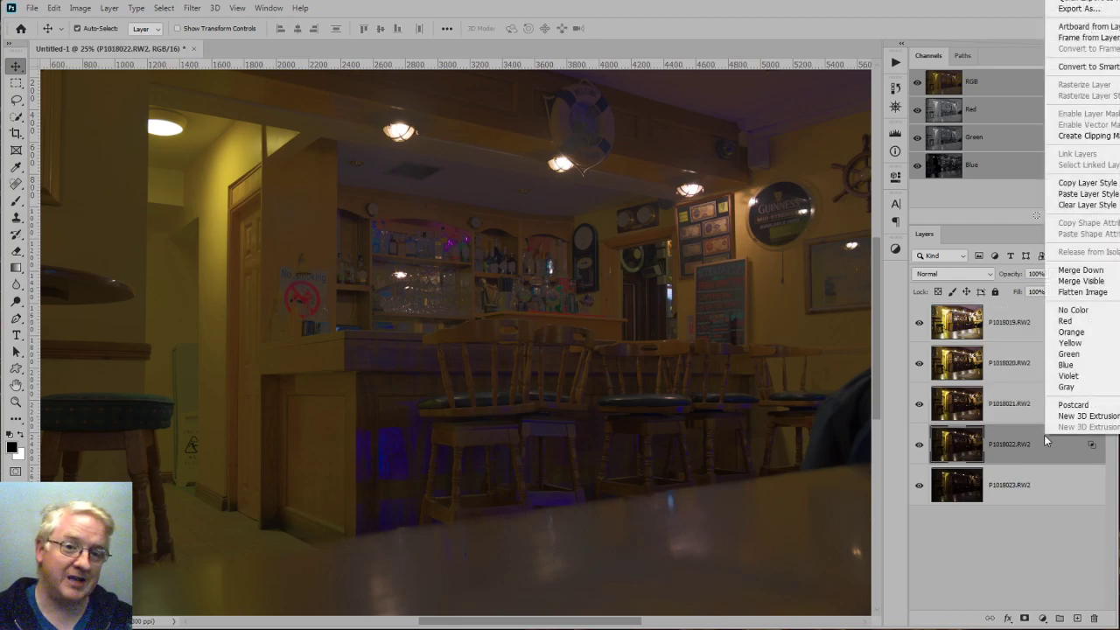
left_click(1075, 205)
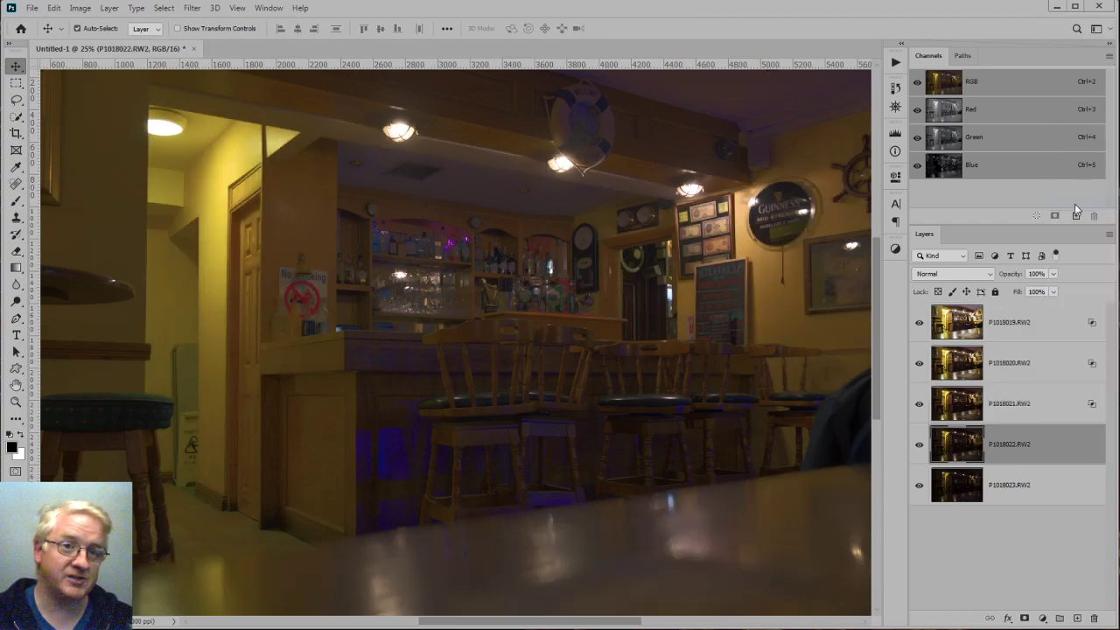
- Clear the layer style of P1018021.RW2
right_click(1023, 396)
left_click(1038, 403)
right_click(1038, 402)
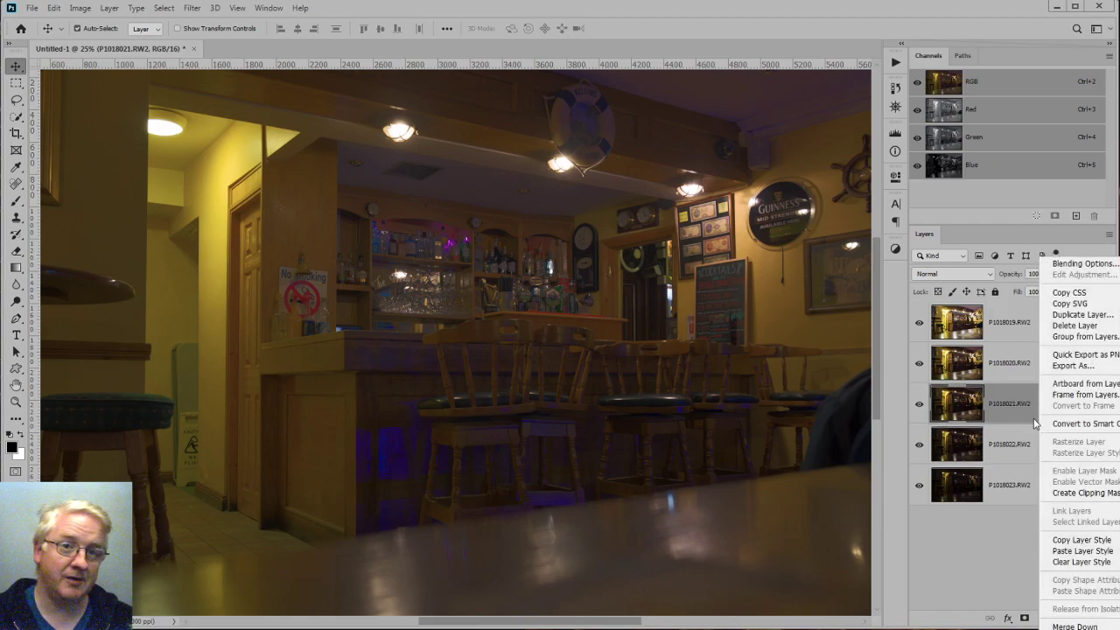
left_click(1060, 560)
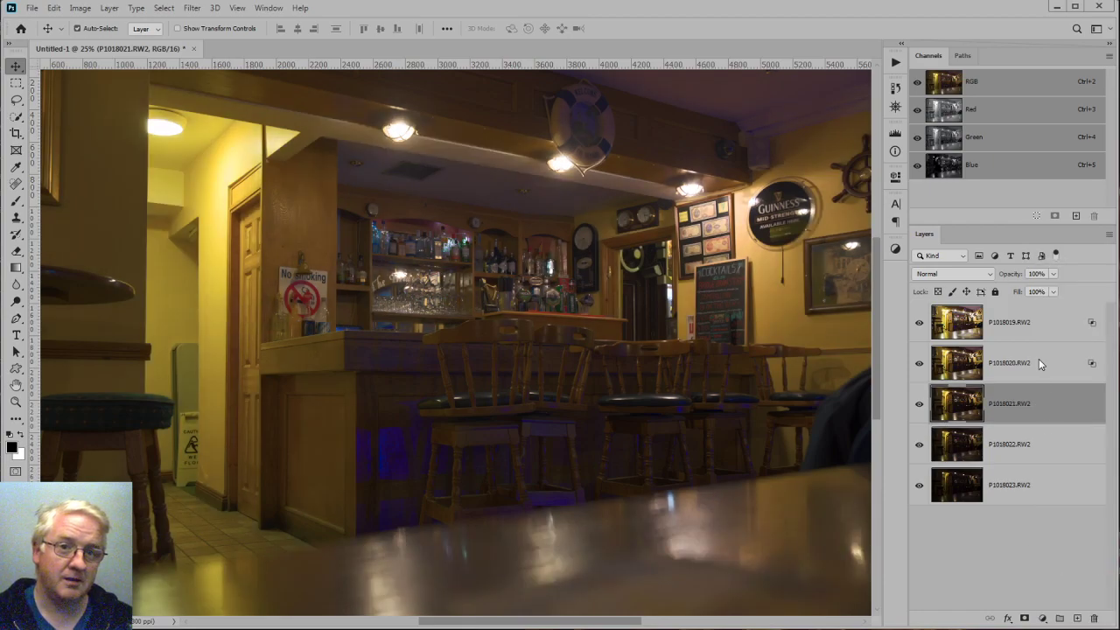
- Clear the layer styles of P1018020.RW2 and P1018019.RW2
right_click(1038, 359)
left_click(1076, 561)
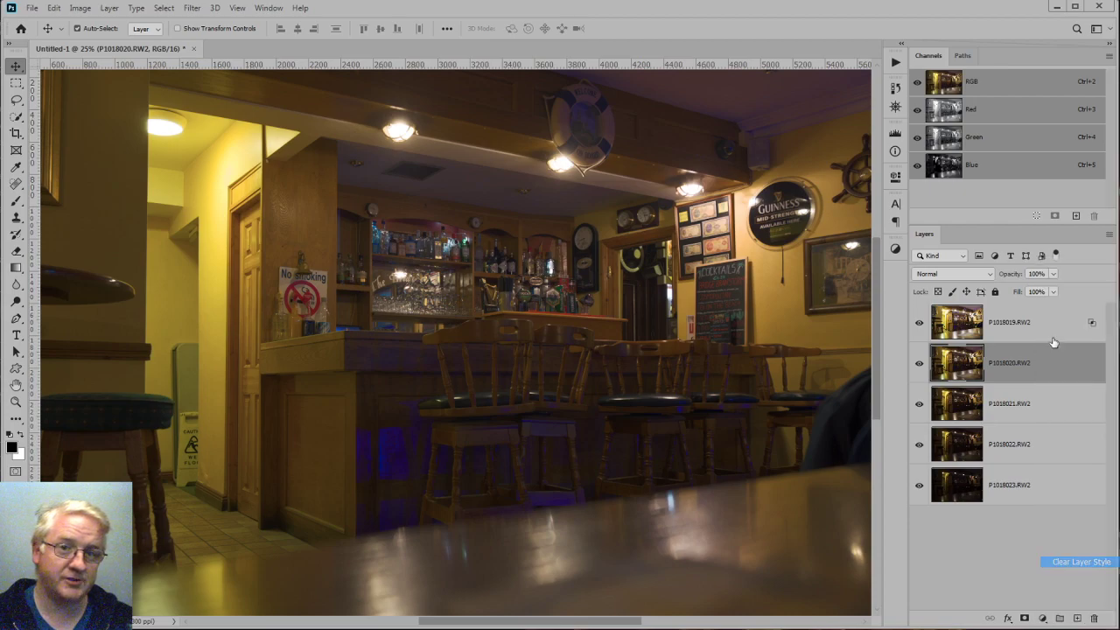
right_click(1042, 328)
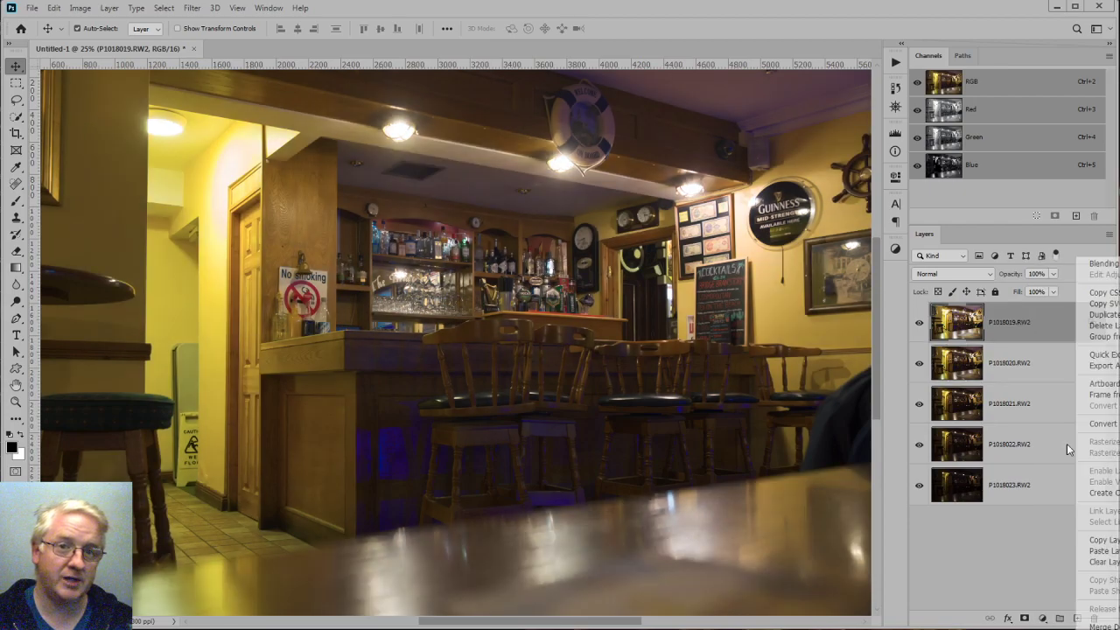
- Clear the layer style of P1018019.RW2, and split its Gray Blend If highlight slider for the underlying layer to 0 / 255
left_click(1104, 562)
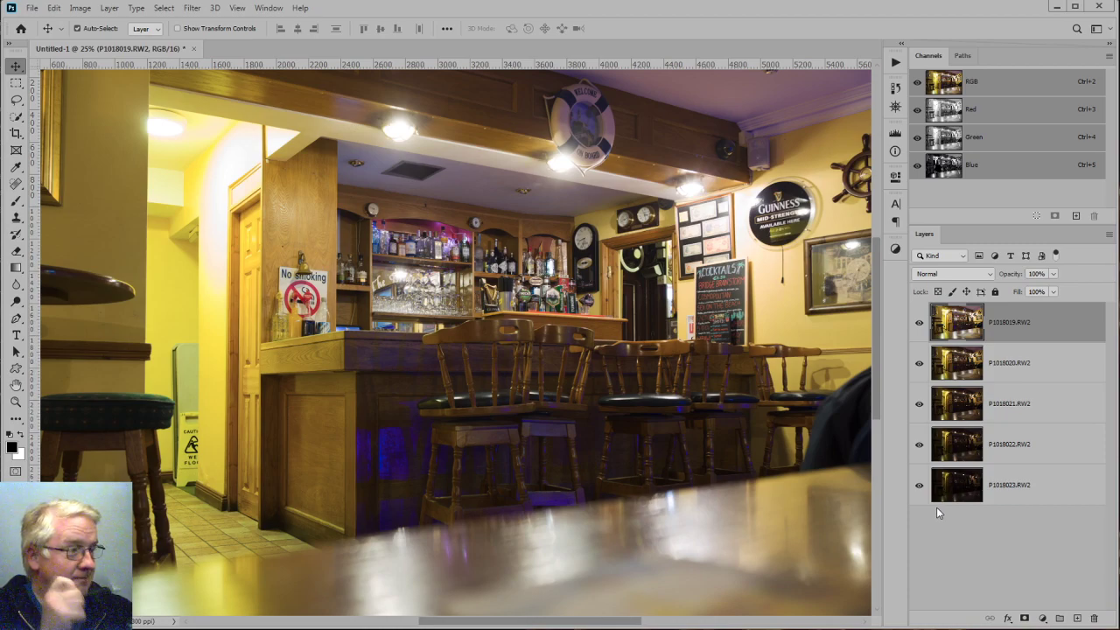
double_click(1057, 319)
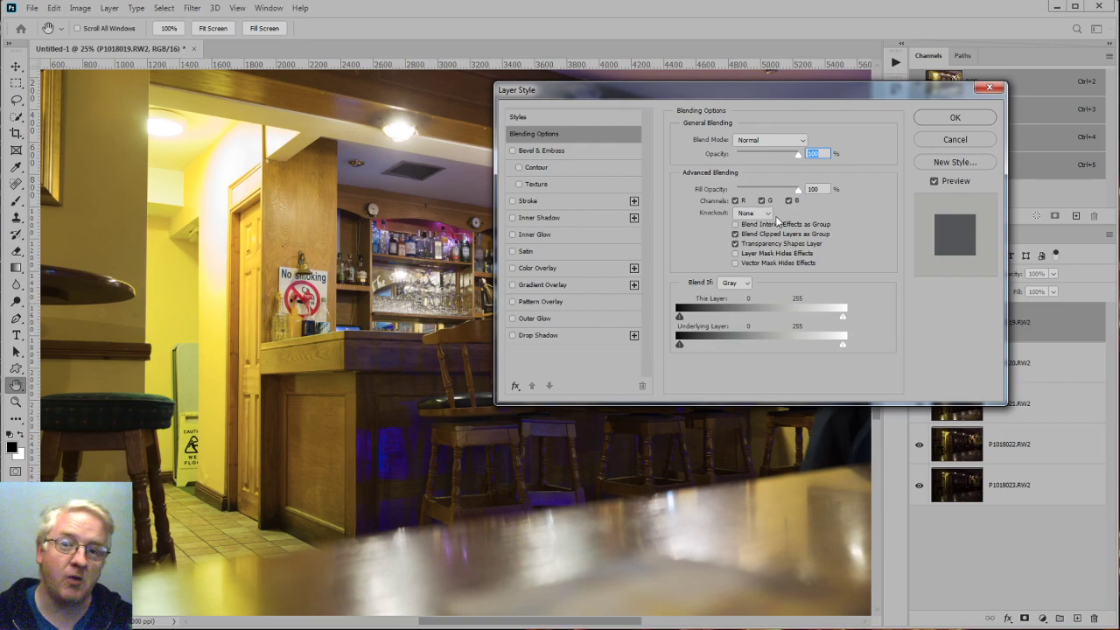
left_click_drag(785, 96, 612, 68)
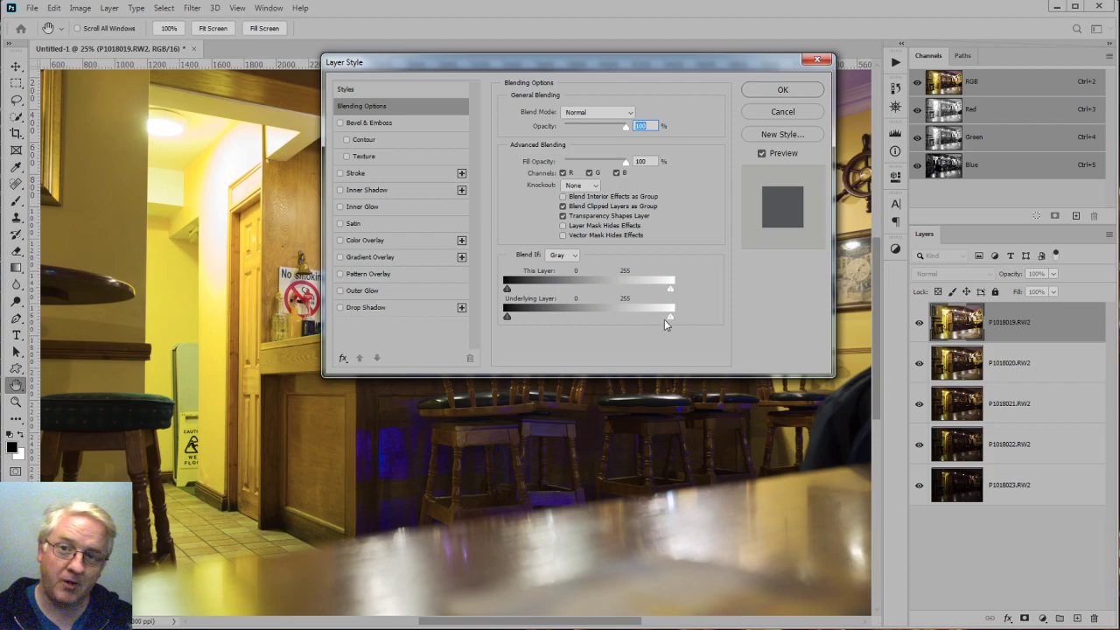
left_click_drag(670, 318, 508, 317)
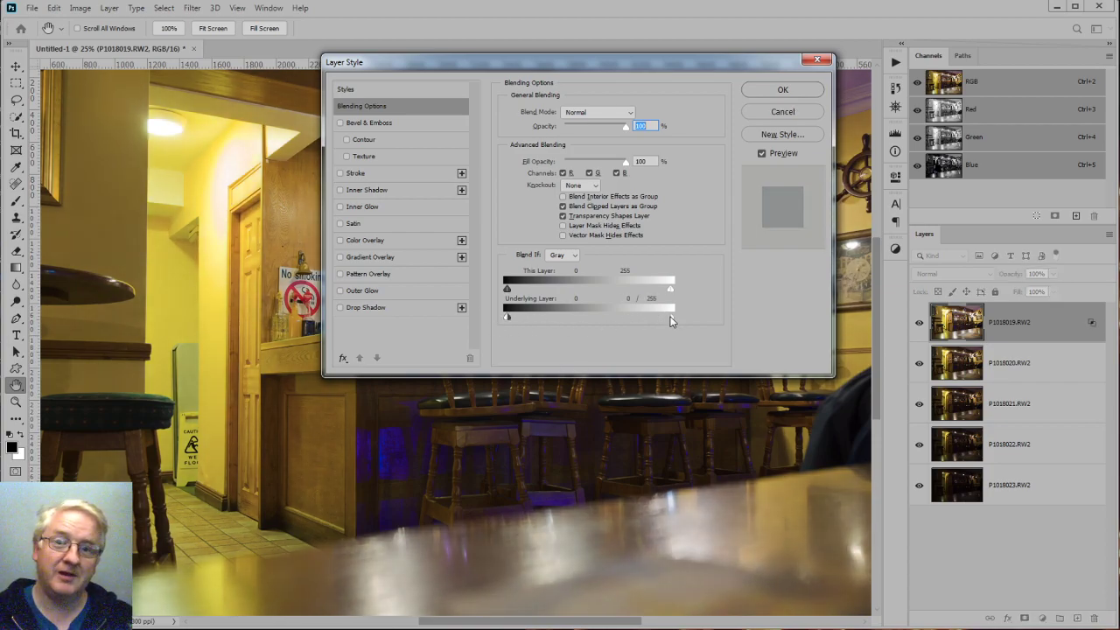
- Split the underlying layer's Blend If highlight slider to 0 / 255 for both the Red and Green channels of P1018019.RW2
left_click(557, 255)
left_click(560, 265)
key("alt")
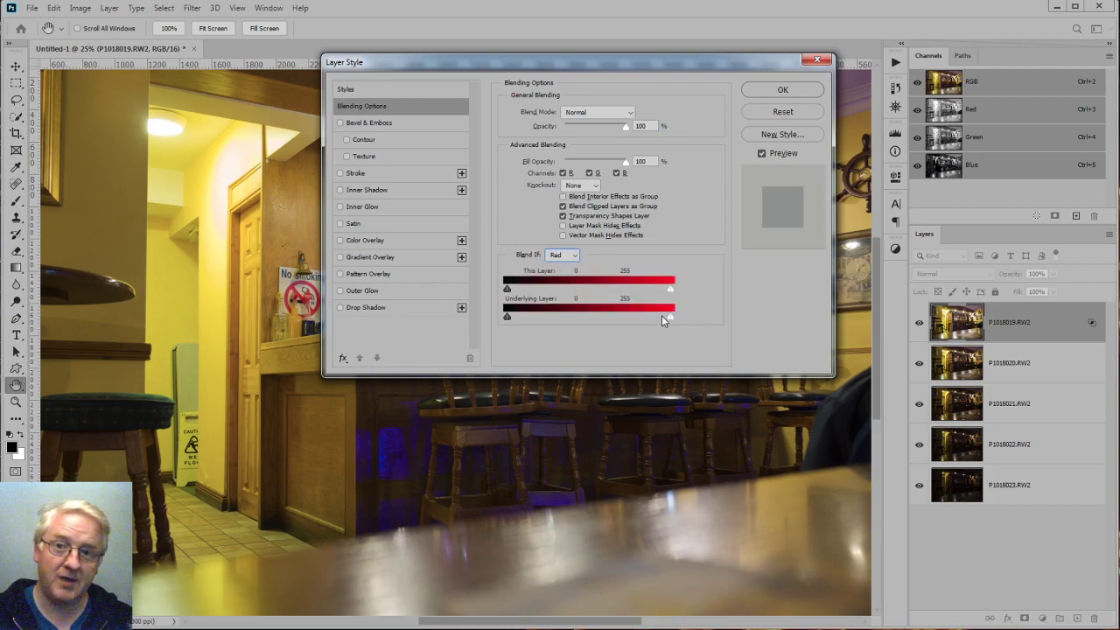
left_click_drag(661, 318, 495, 317)
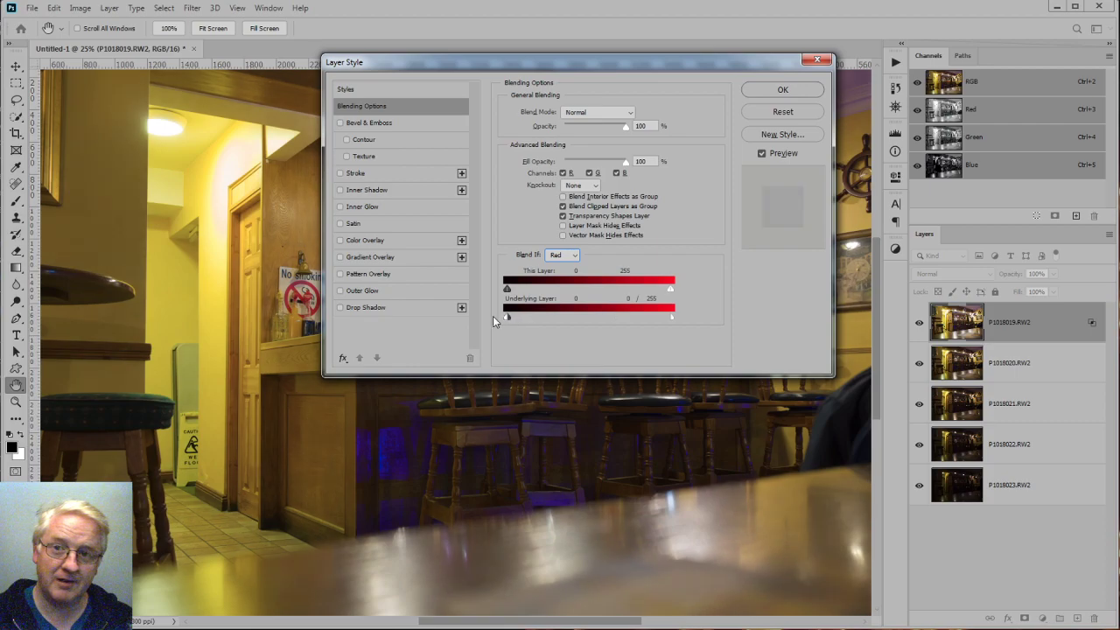
left_click(562, 253)
left_click(564, 282)
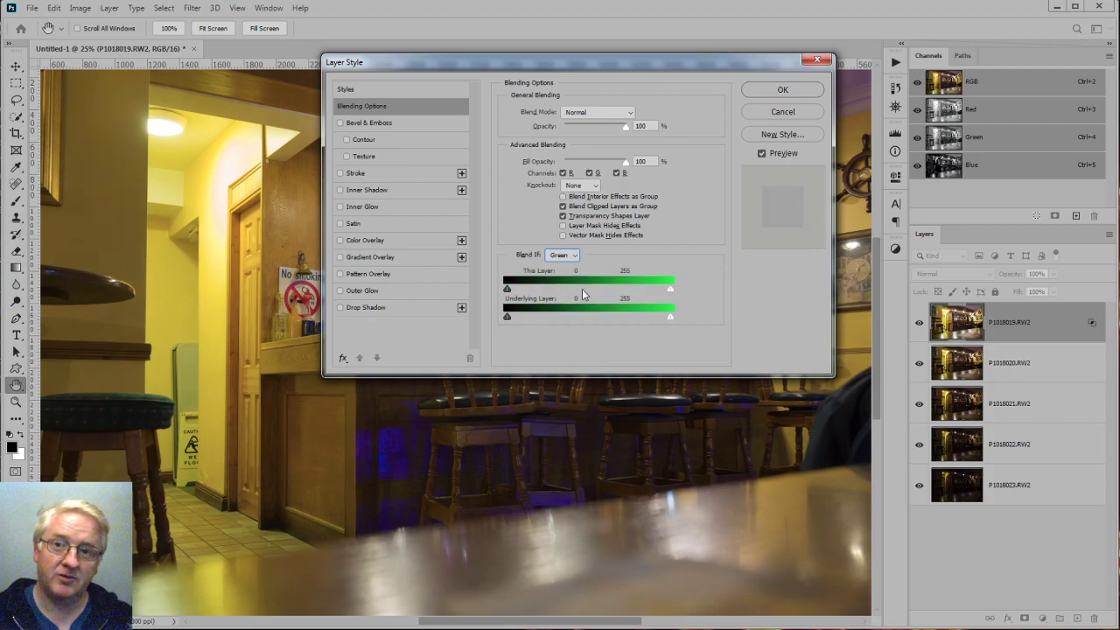
key("alt")
left_click_drag(668, 317, 503, 317)
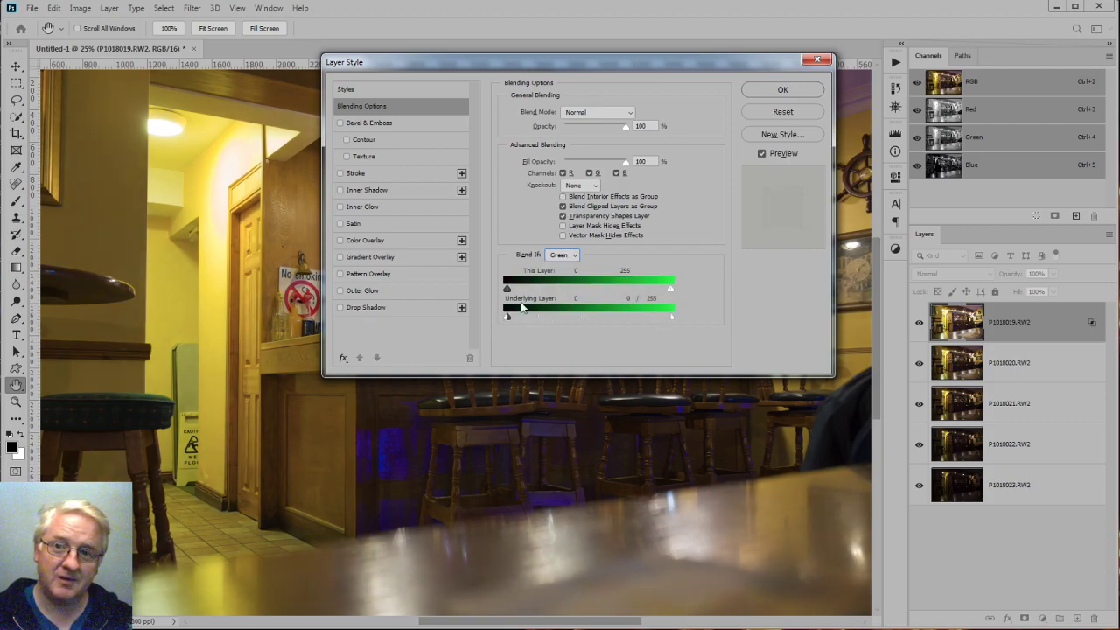
- Split the underlying layer's Blue Blend If highlight slider to 0 / 255 and apply the blending options to P1018019.RW2
left_click(563, 254)
left_click(564, 293)
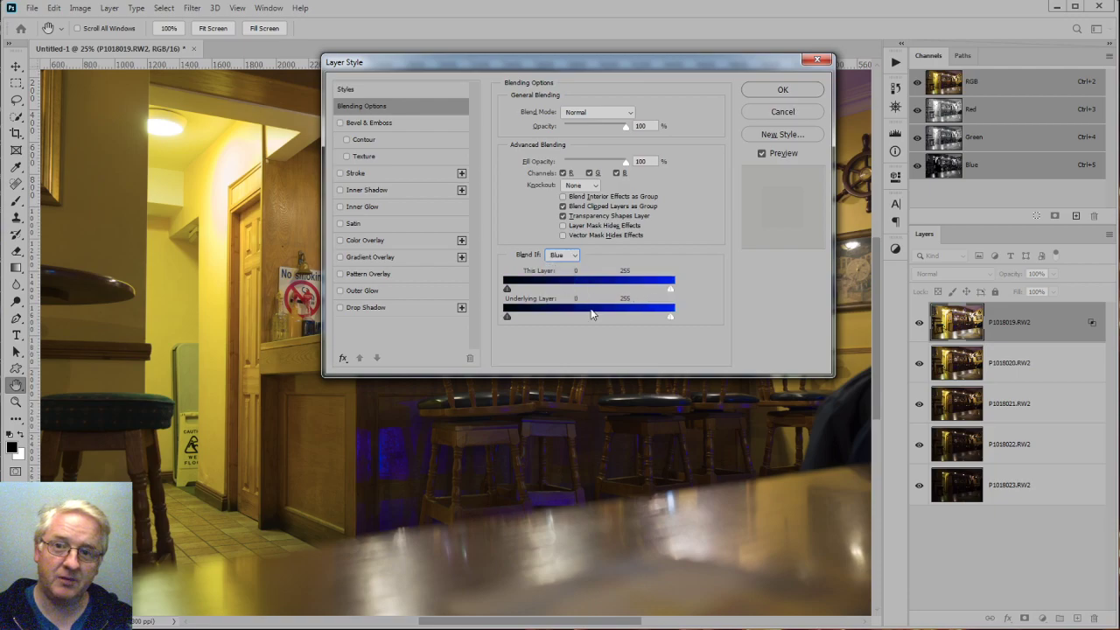
left_click_drag(650, 315, 449, 312)
key("alt")
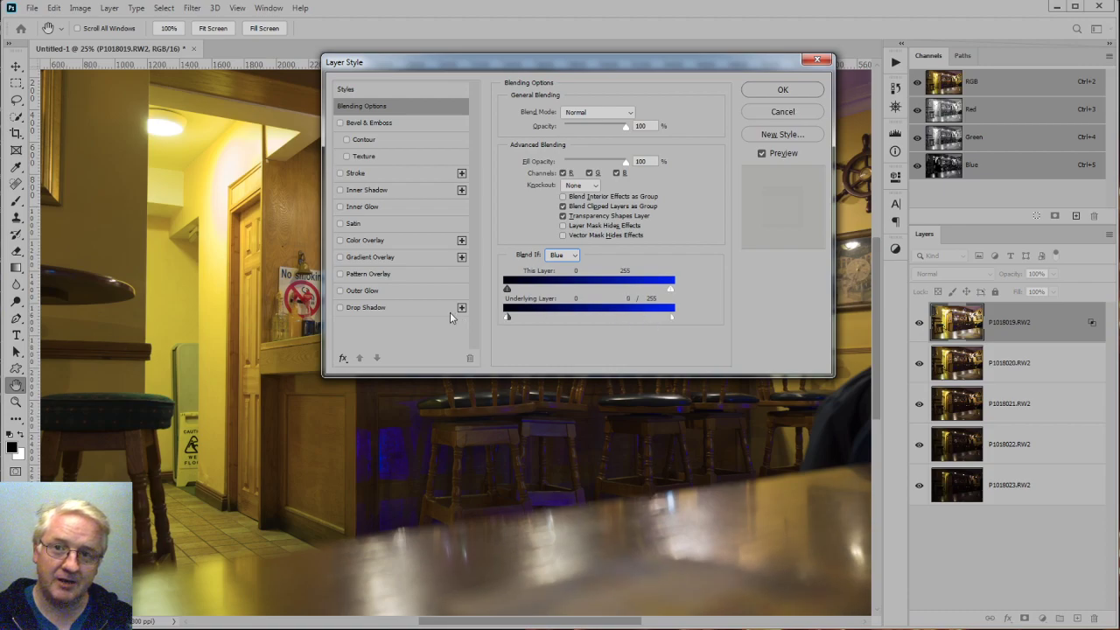
left_click(782, 89)
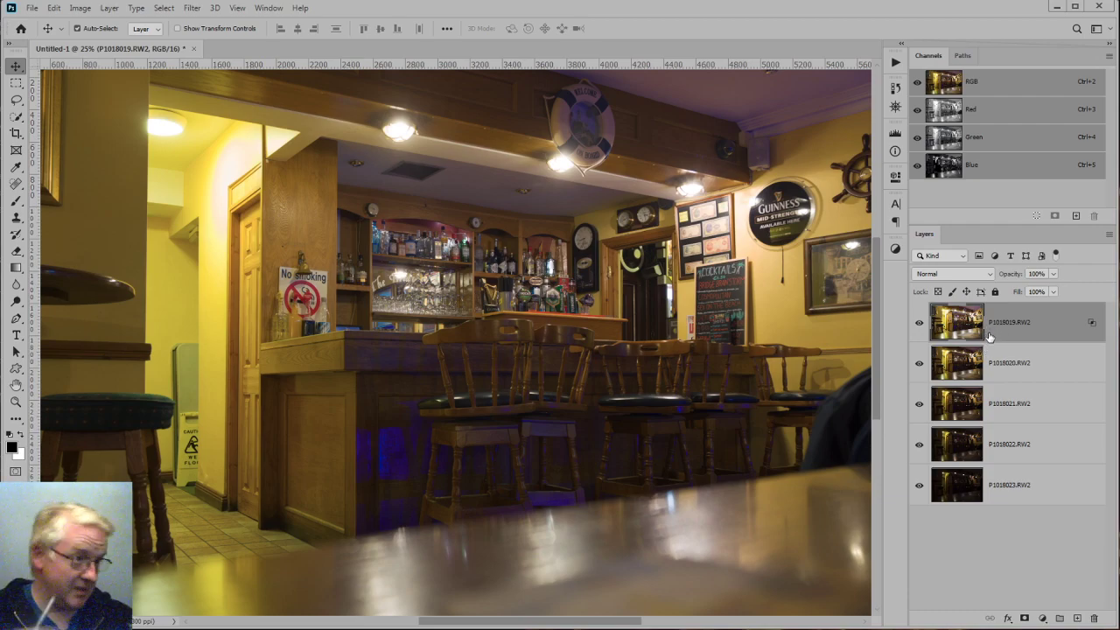
- Copy the layer style of P1018019.RW2 and paste it onto layers P1018020.RW2, P1018021.RW2 and P1018022.RW2
right_click(1041, 312)
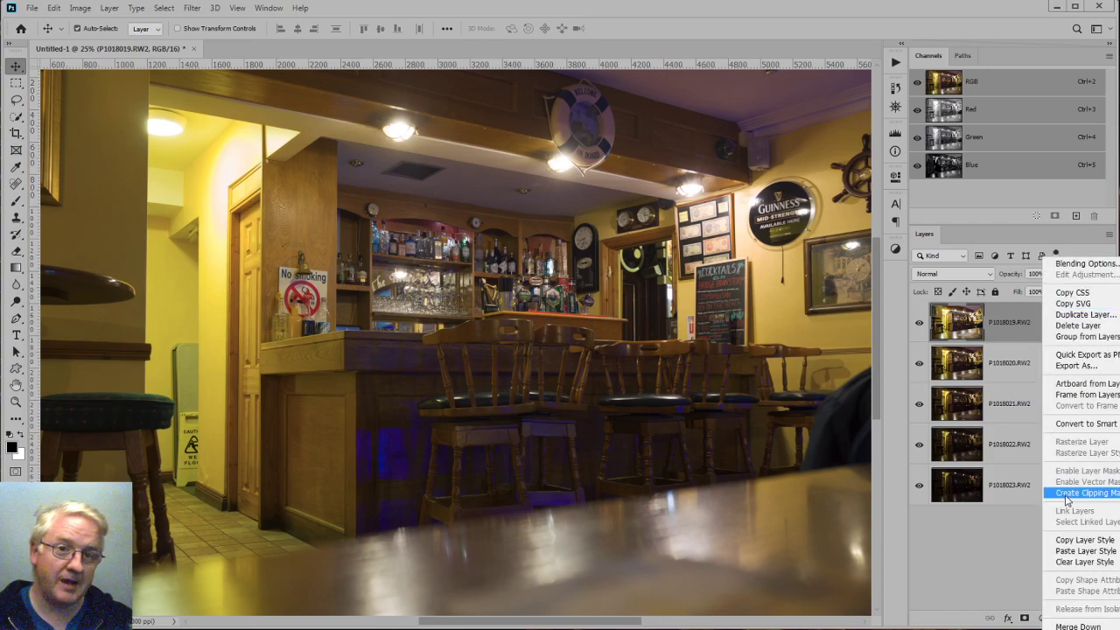
left_click(1059, 541)
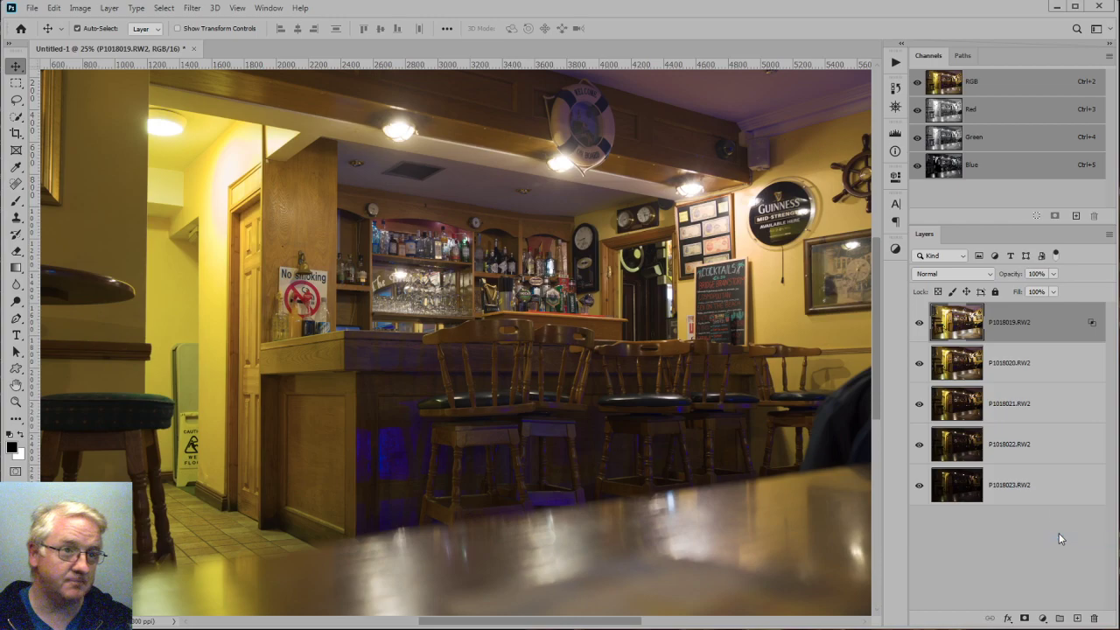
left_click(1044, 445)
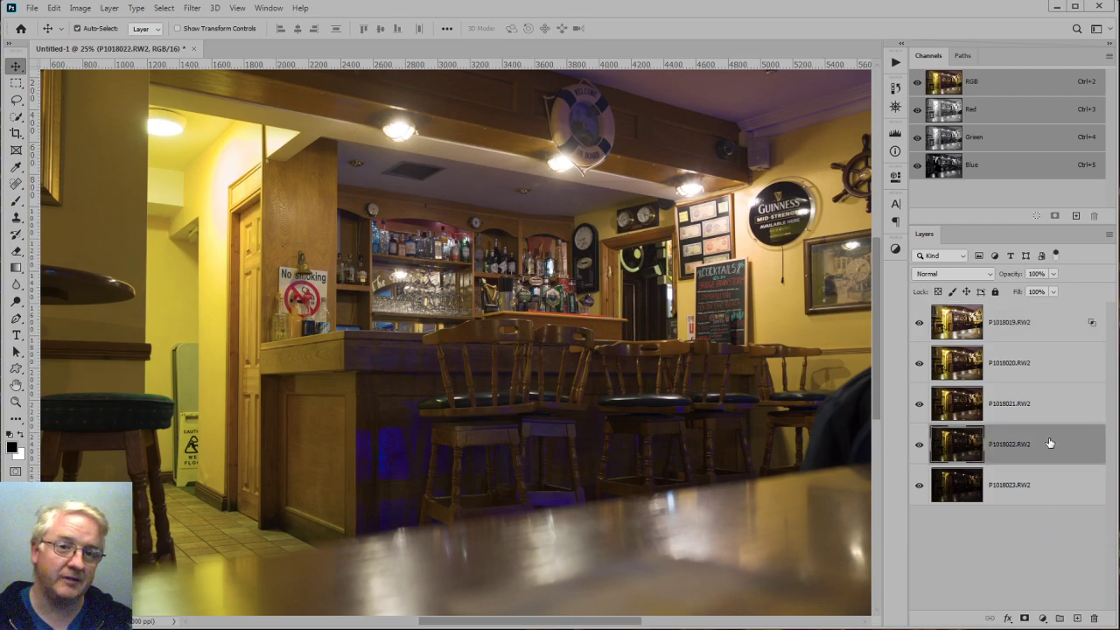
left_click(1053, 365, "shift")
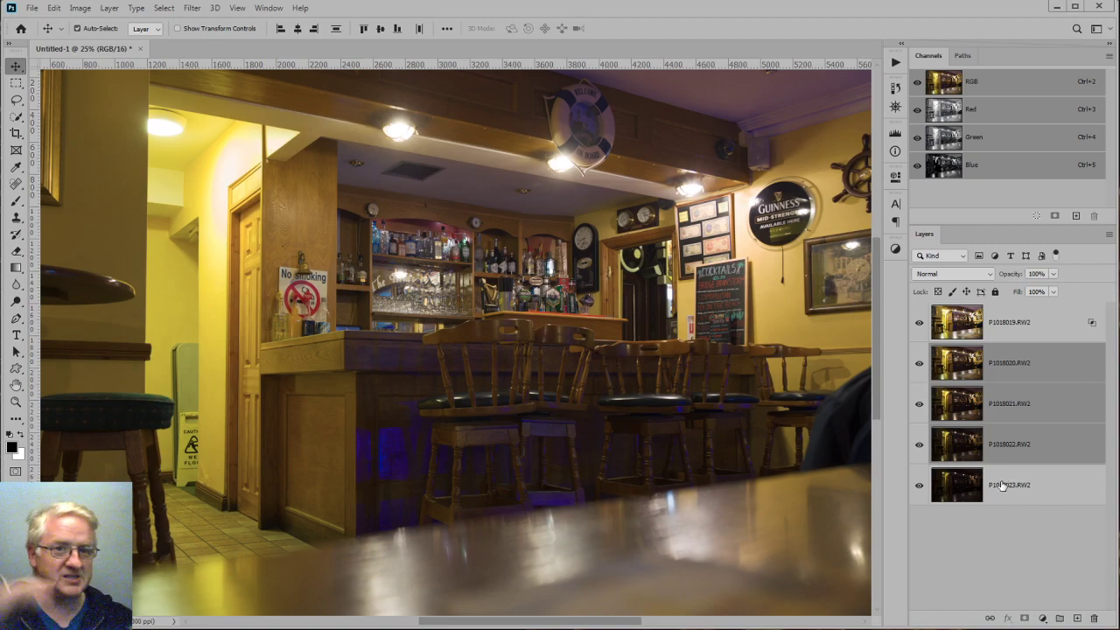
right_click(1033, 351)
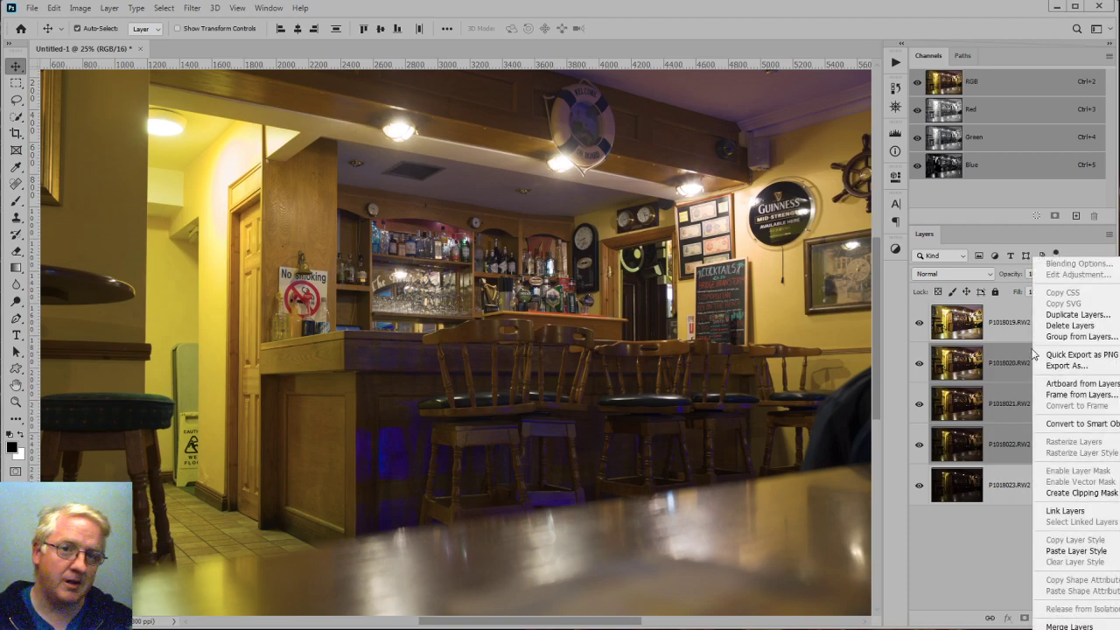
left_click(1072, 550)
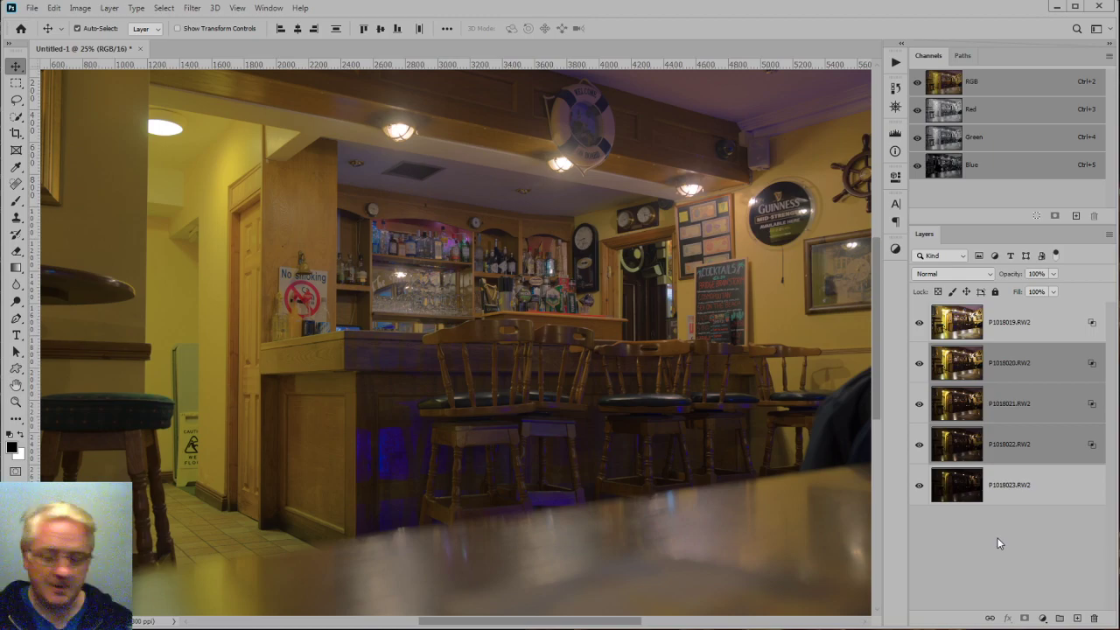
- Examine the blended image at up to 200% around the bar stools, the doorway and the bottle shelf
left_click(957, 324)
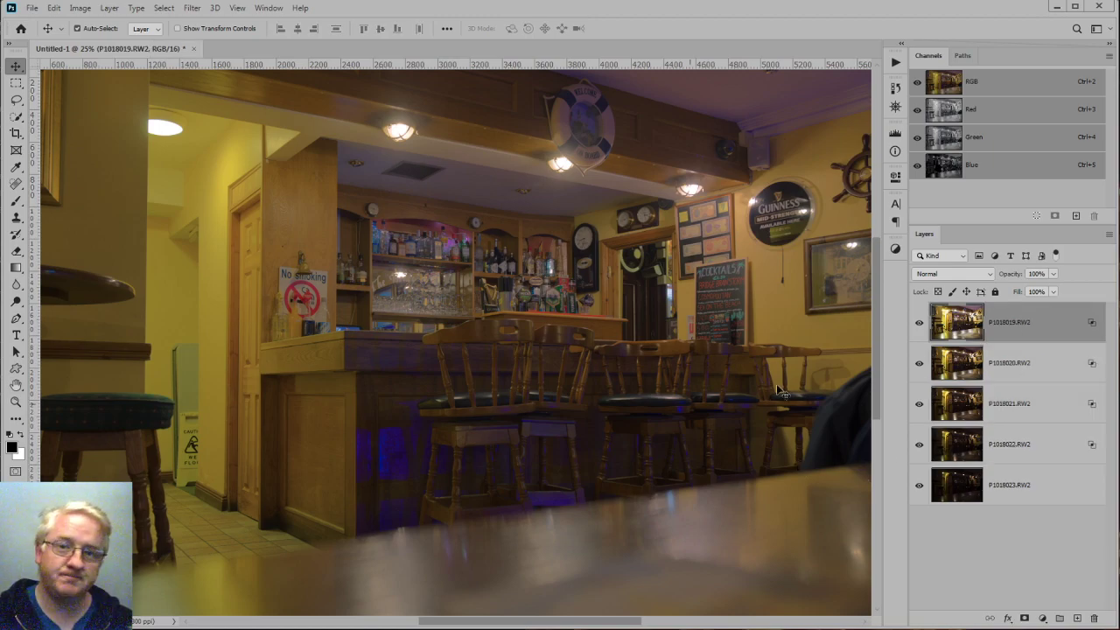
double_click(15, 403)
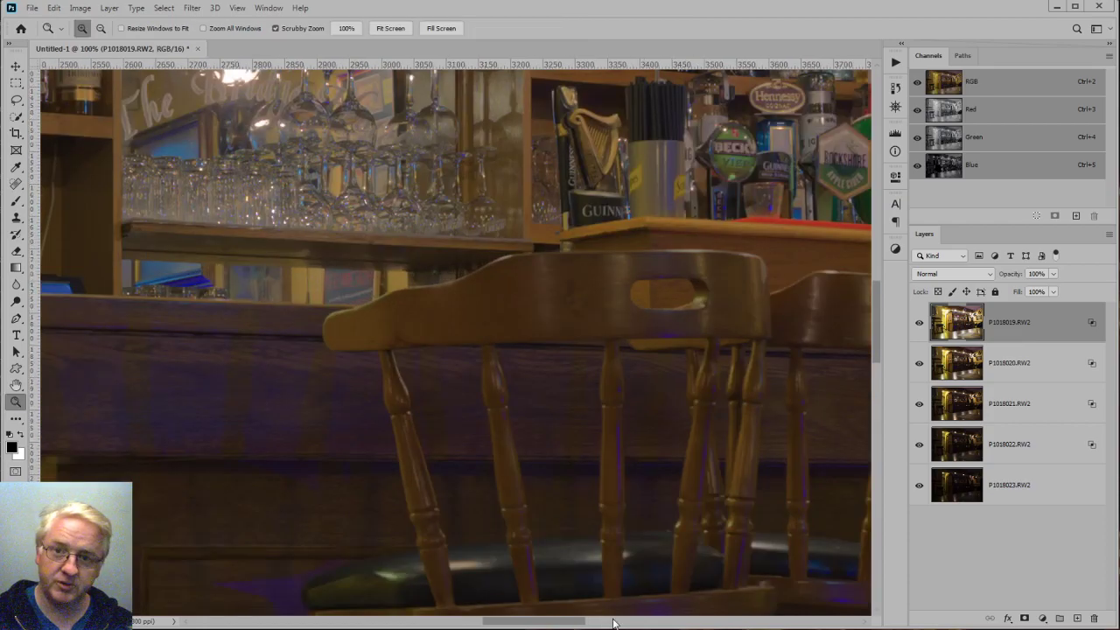
mouse_move(631, 496)
left_mouse_down()
mouse_move(352, 252)
mouse_move(294, 245)
left_mouse_up()
mouse_move(580, 471)
left_mouse_down()
mouse_move(450, 370)
mouse_move(370, 254)
left_mouse_up()
left_click(578, 317)
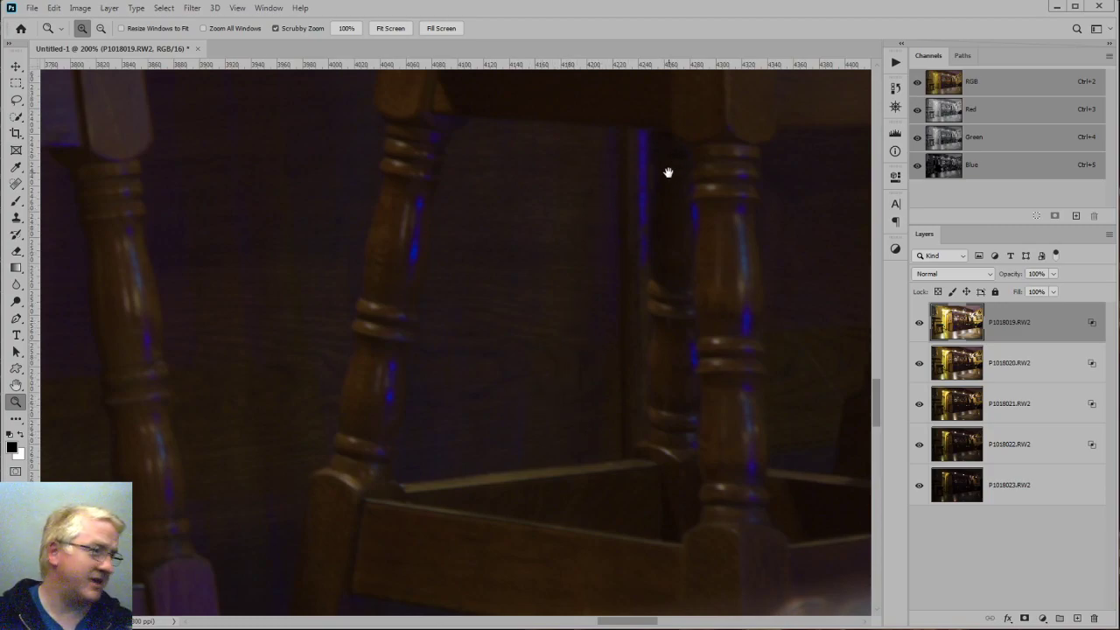
left_click_drag(757, 218, 595, 622)
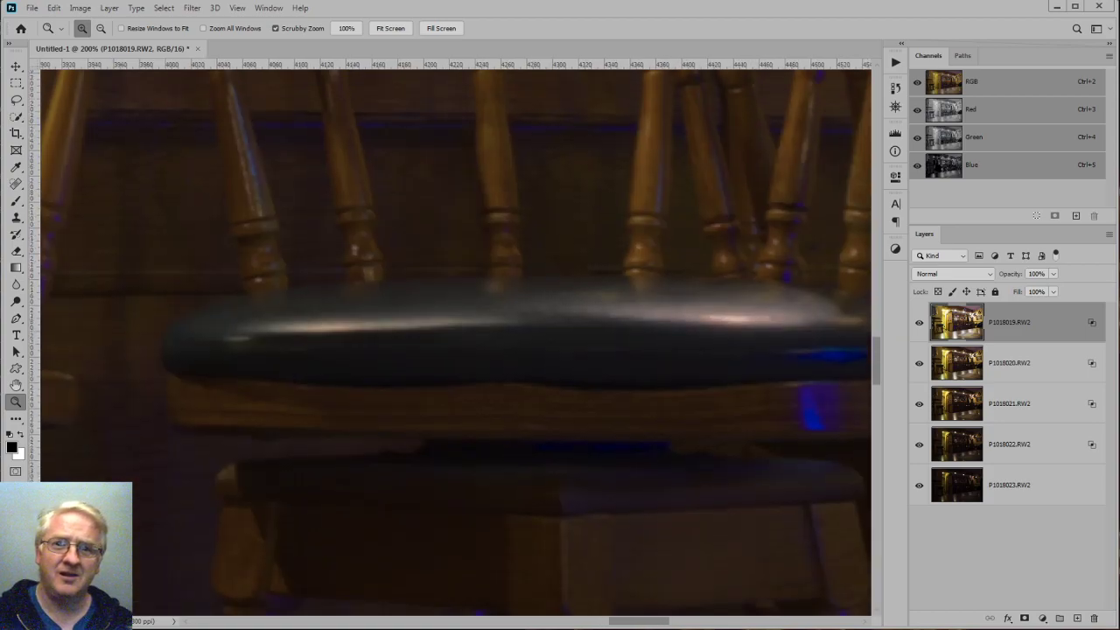
left_click_drag(647, 310, 720, 501)
left_click_drag(582, 312, 430, 525)
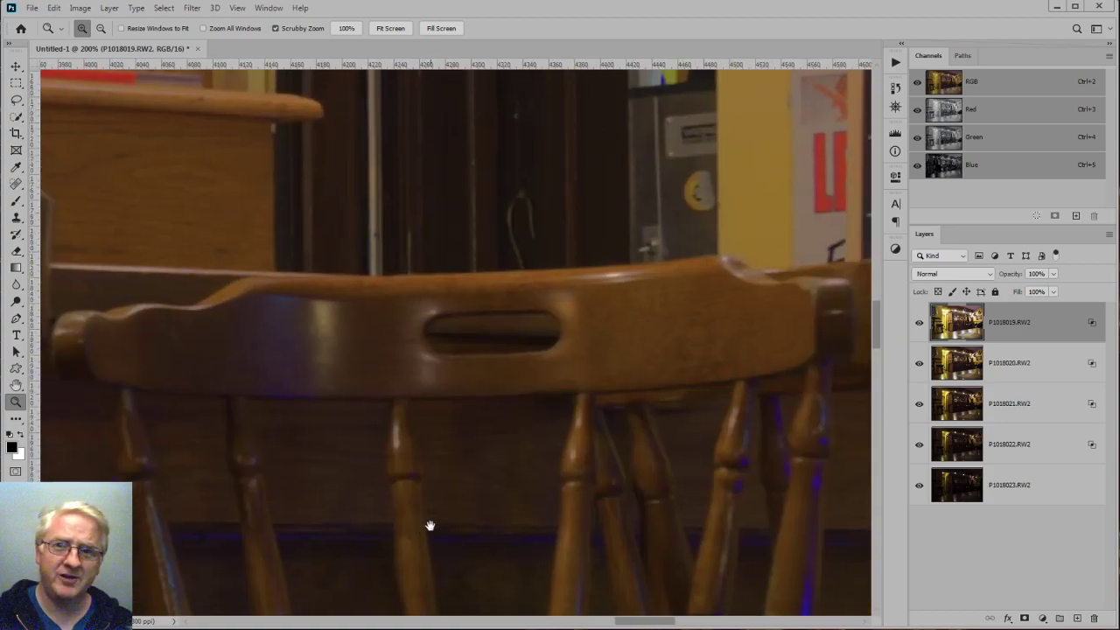
left_click_drag(443, 100, 662, 340)
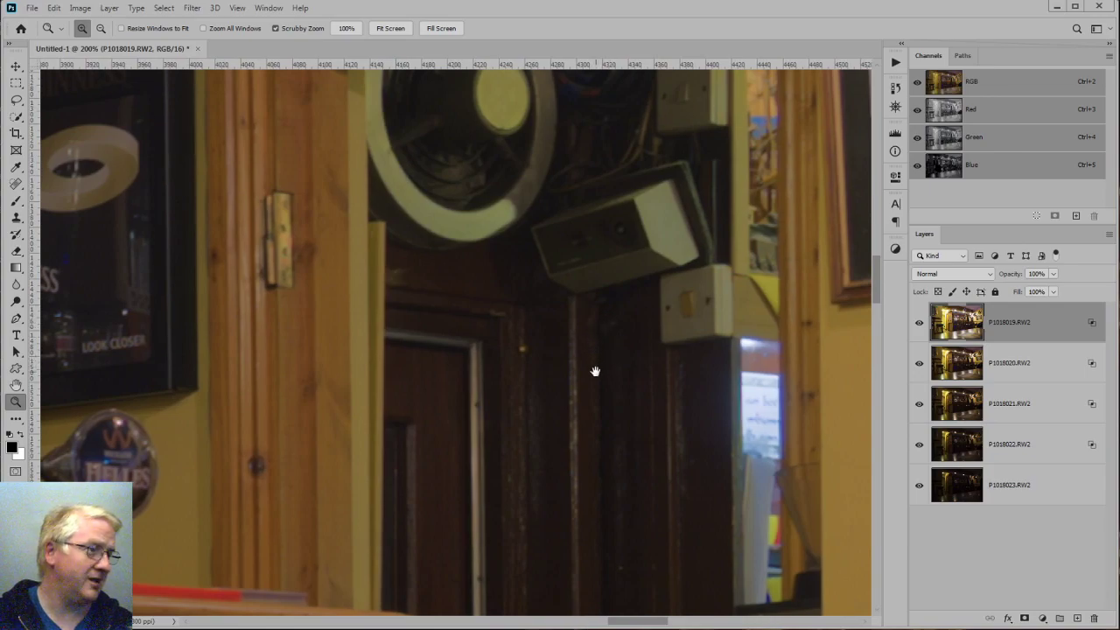
left_click_drag(292, 295, 787, 367)
left_click_drag(175, 262, 700, 331)
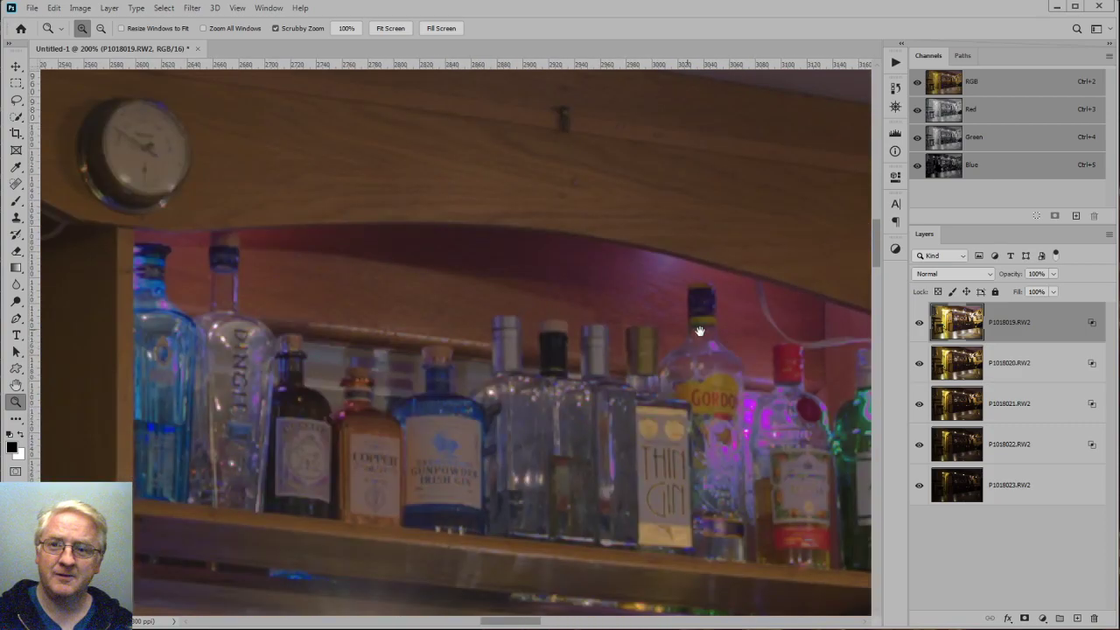
- Examine the ceiling lights, life ring, glasses and bar front at 100%, and return to the 25% overview
left_click(517, 298, "alt")
left_click_drag(516, 298, 865, 516)
left_click_drag(547, 340, 252, 380)
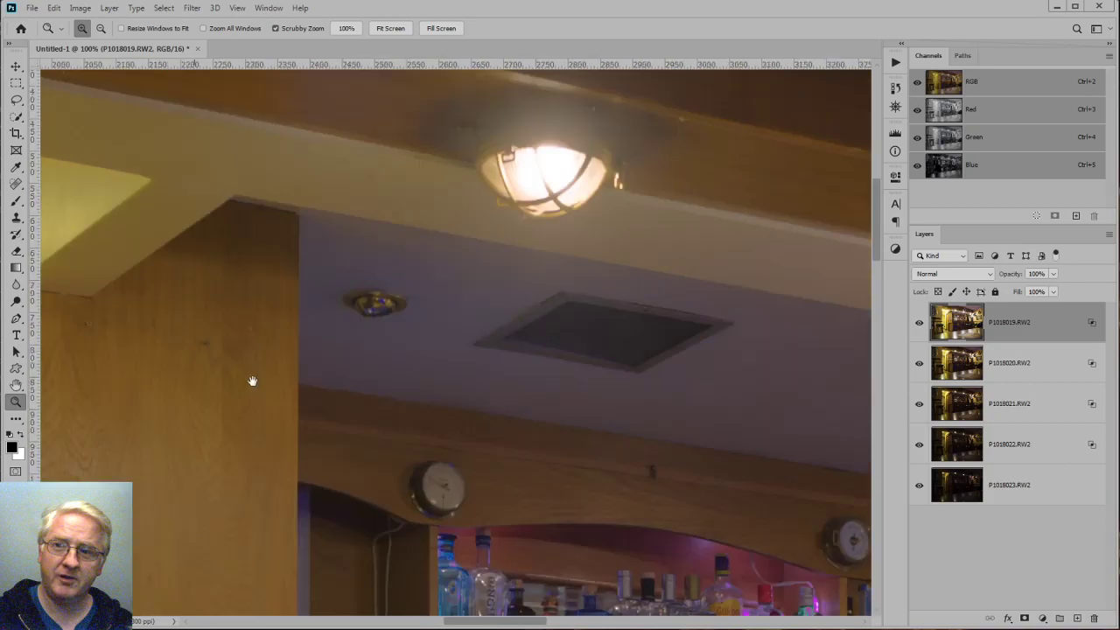
left_click_drag(663, 394, 119, 347)
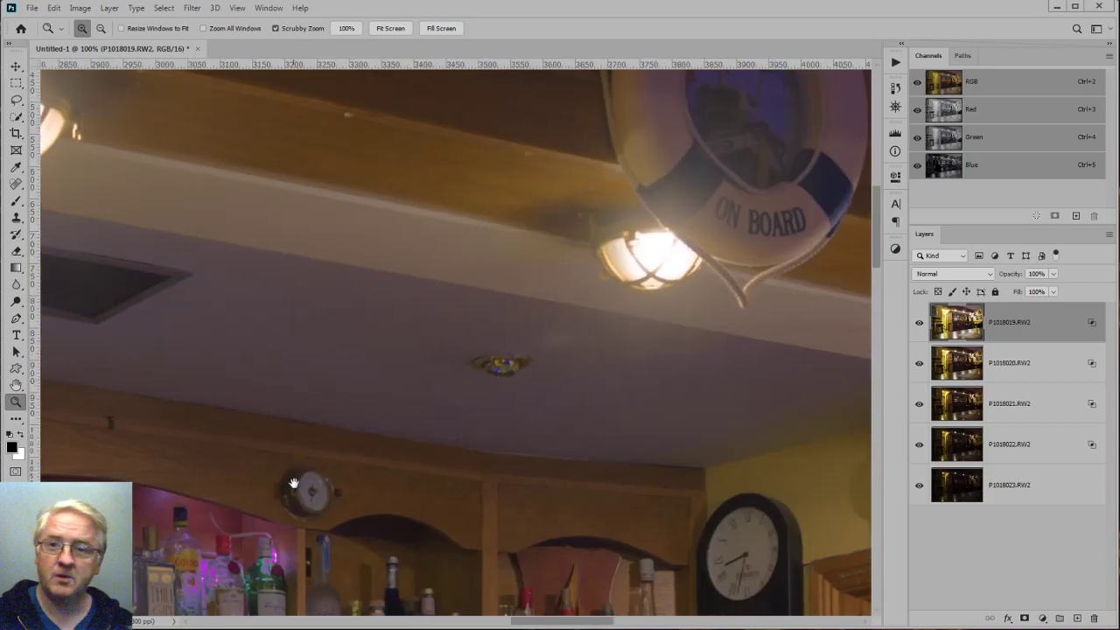
left_click_drag(295, 482, 169, 434)
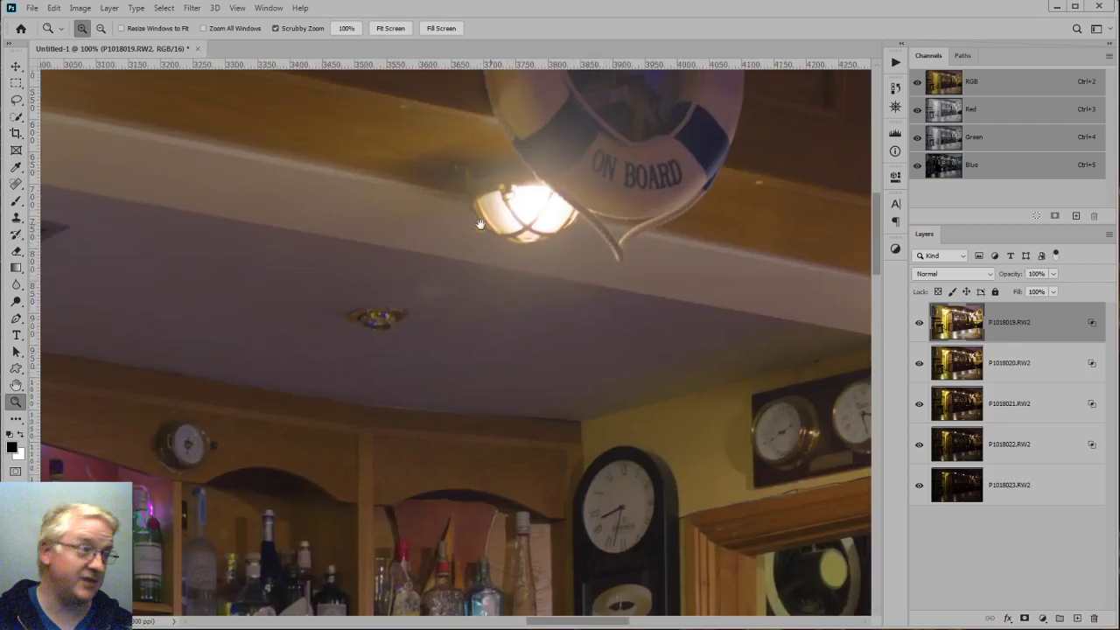
left_click_drag(333, 453, 653, 132)
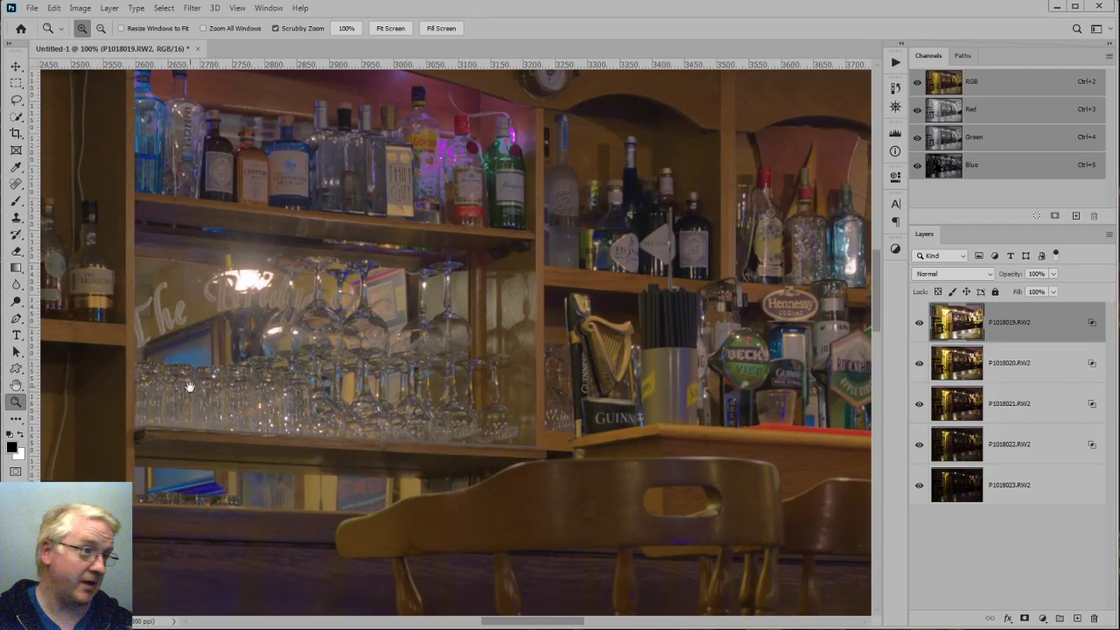
left_click_drag(206, 389, 284, 192)
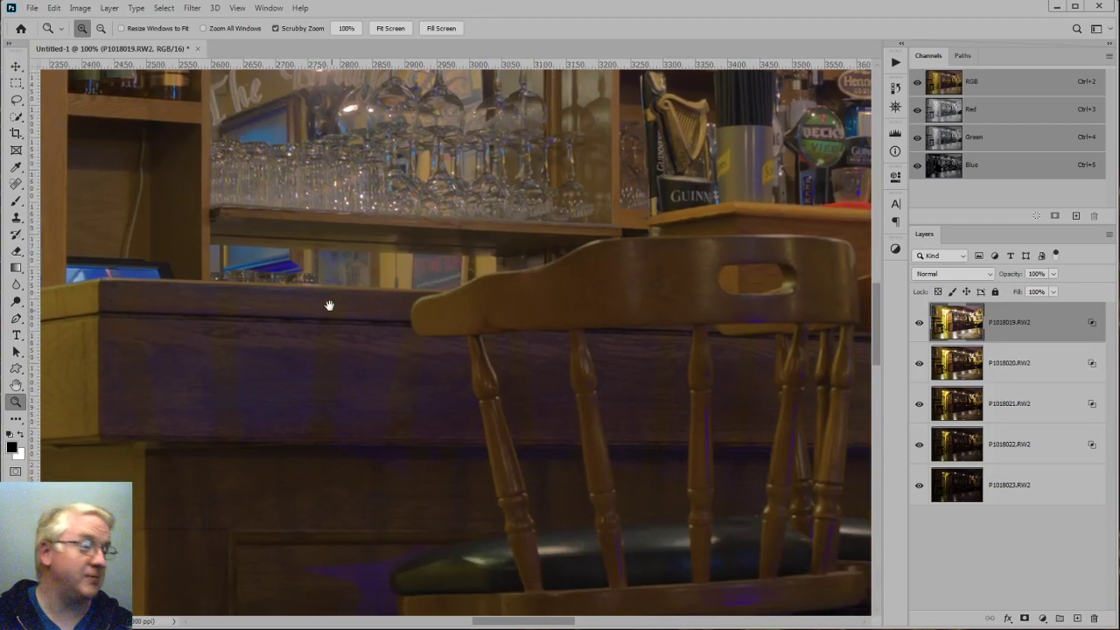
left_click(355, 406, "alt")
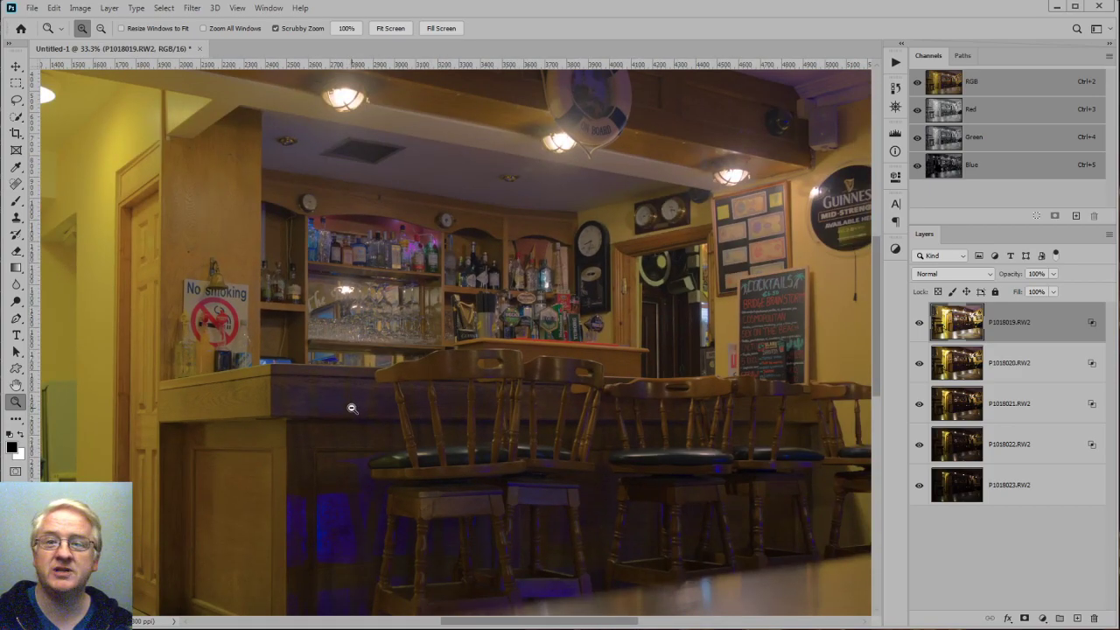
left_click(352, 407, "alt")
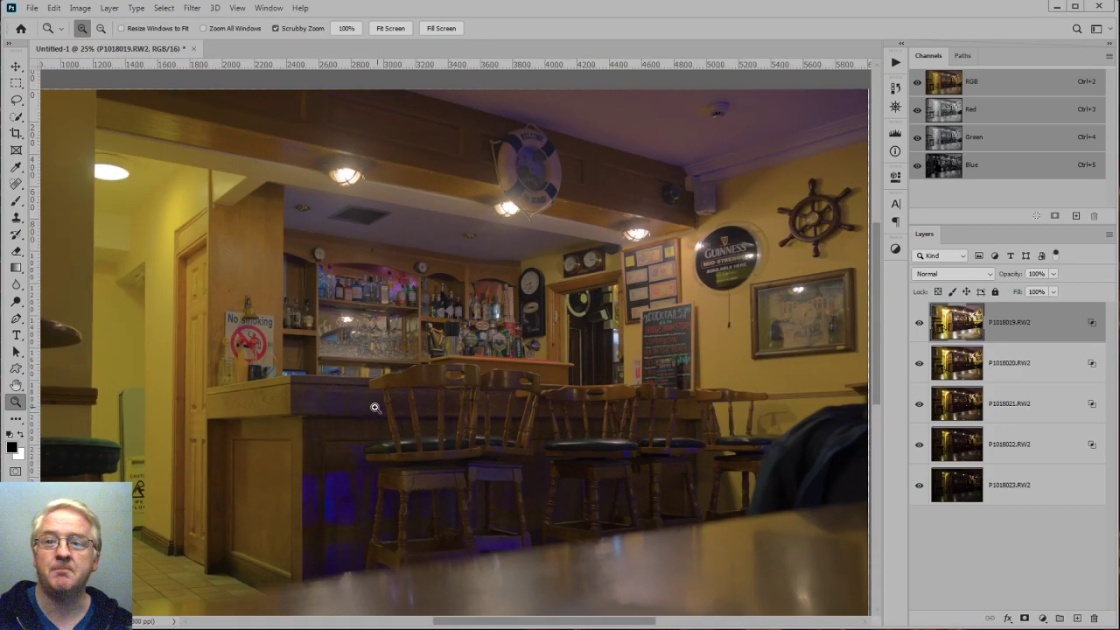
- Check the histogram of the blended image, with all layers deselected, and hide it again
left_click(895, 134)
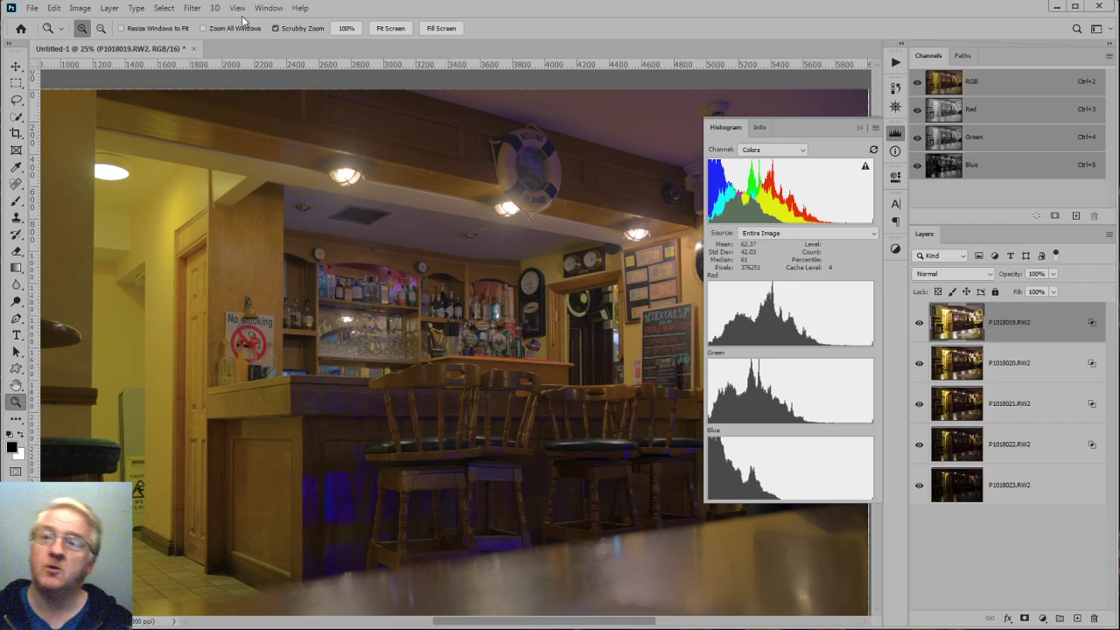
left_click(268, 8)
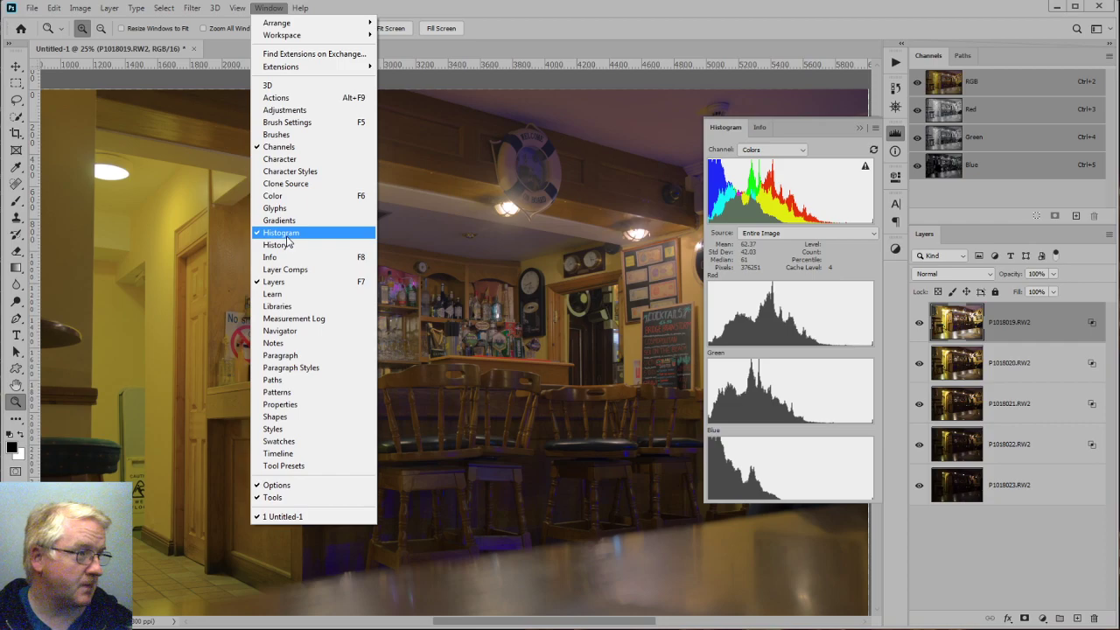
left_click(1050, 561)
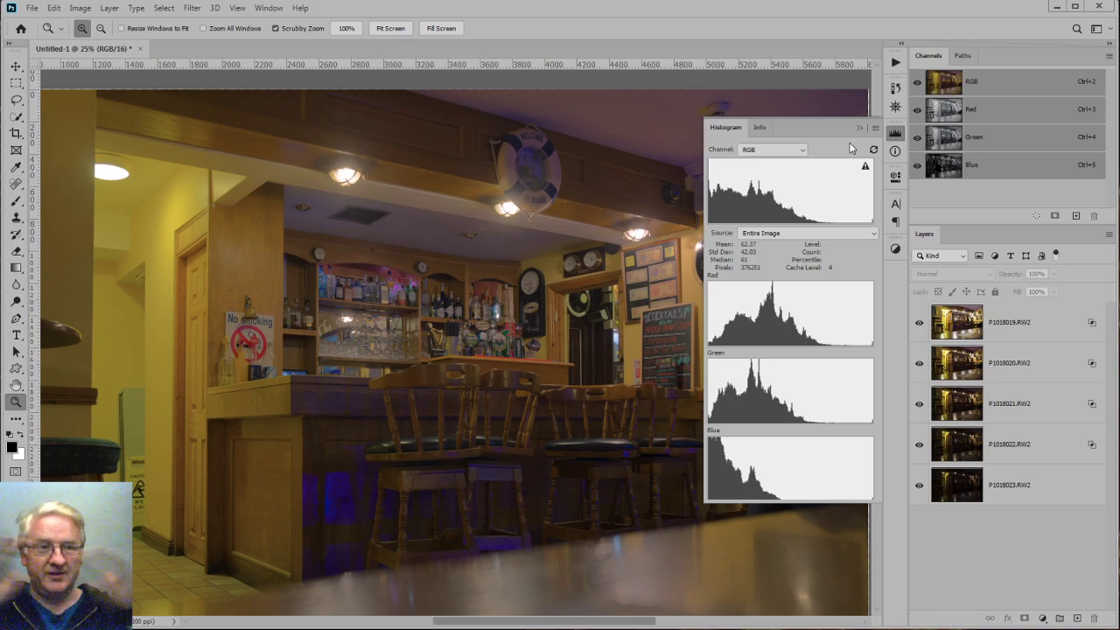
left_click(895, 133)
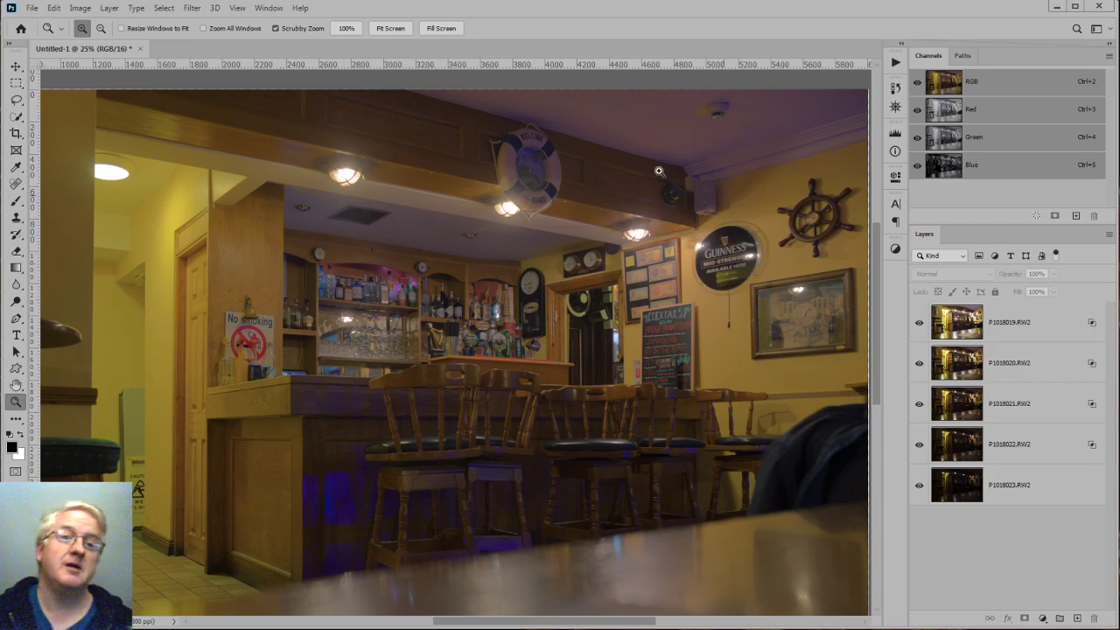
- Stamp all visible layers into a new layer above P1018019.RW2 and hide the five exposure layers below it
left_click(958, 322)
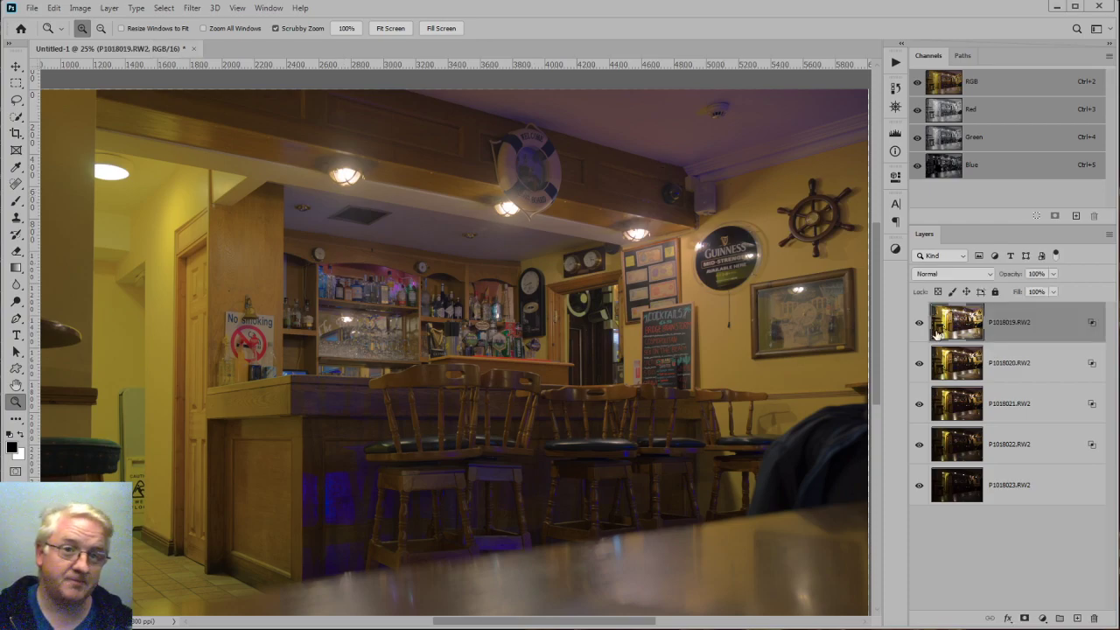
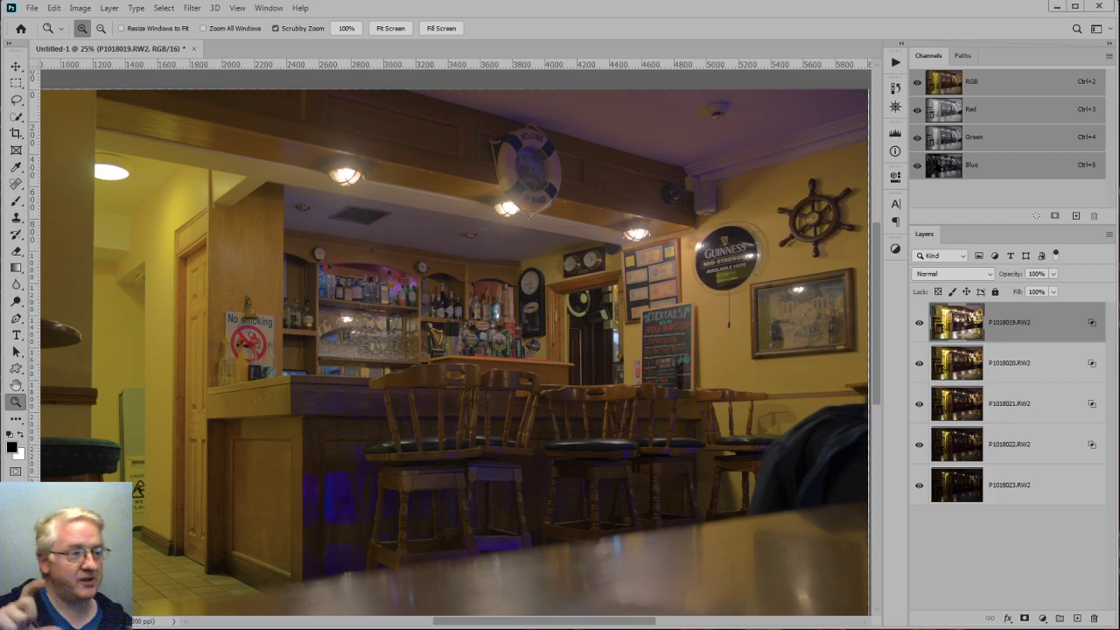
key("ctrl+shift+alt+e")
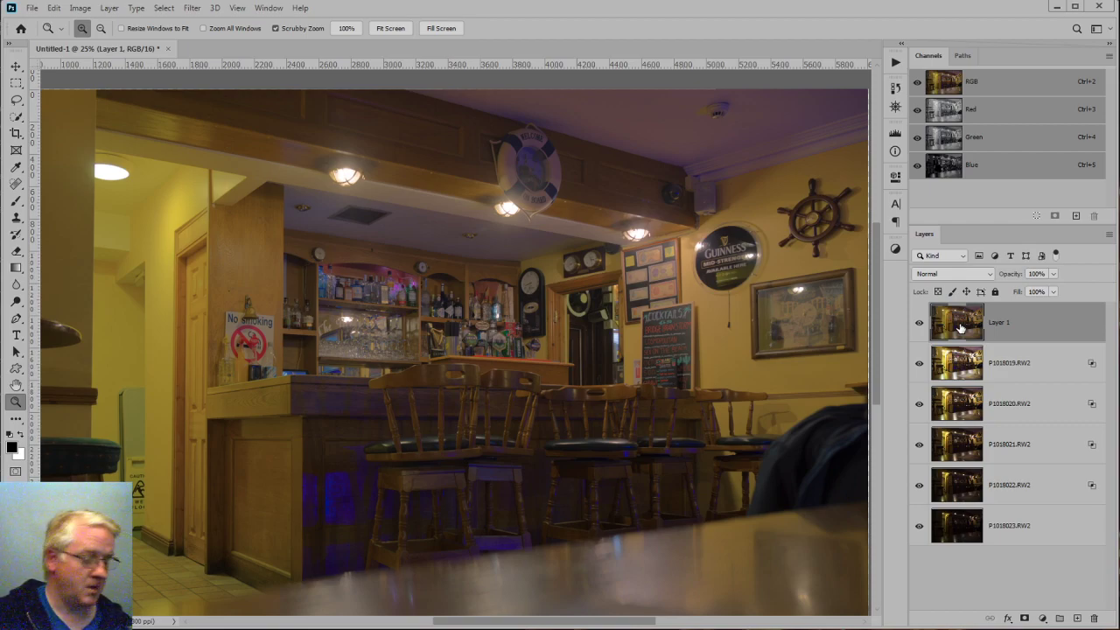
left_click(918, 362)
left_click(918, 403)
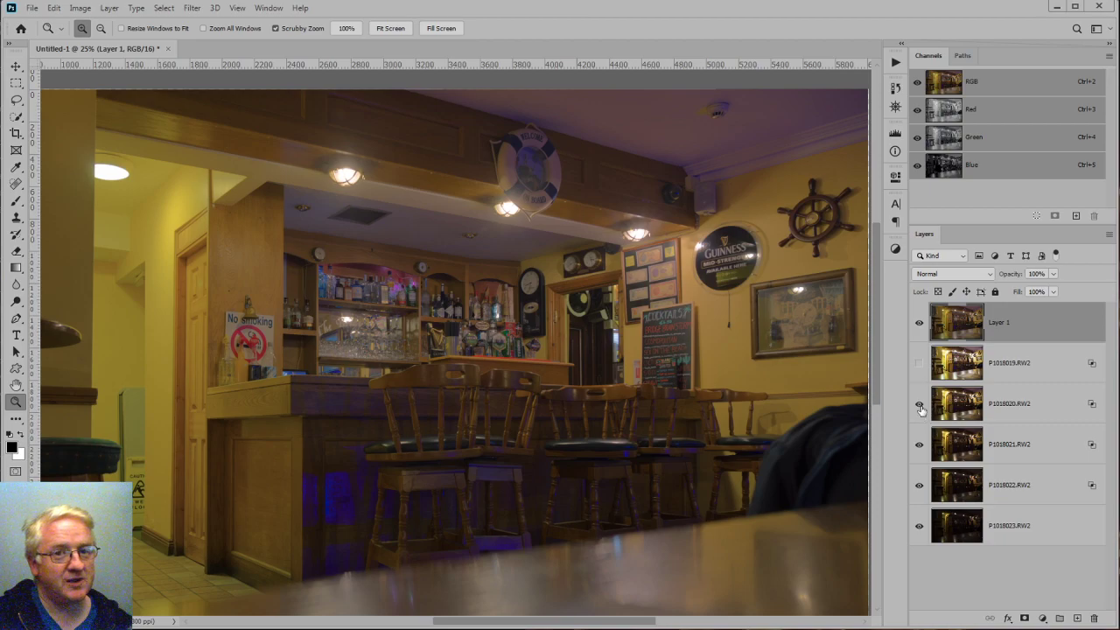
left_click(918, 445)
left_click(918, 485)
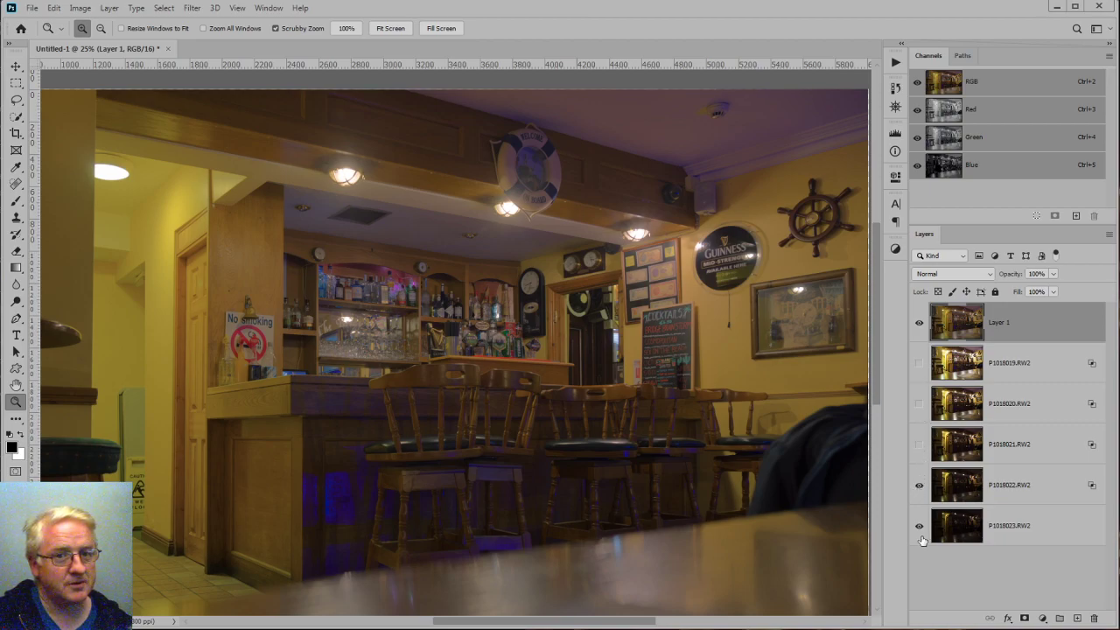
left_click(919, 526)
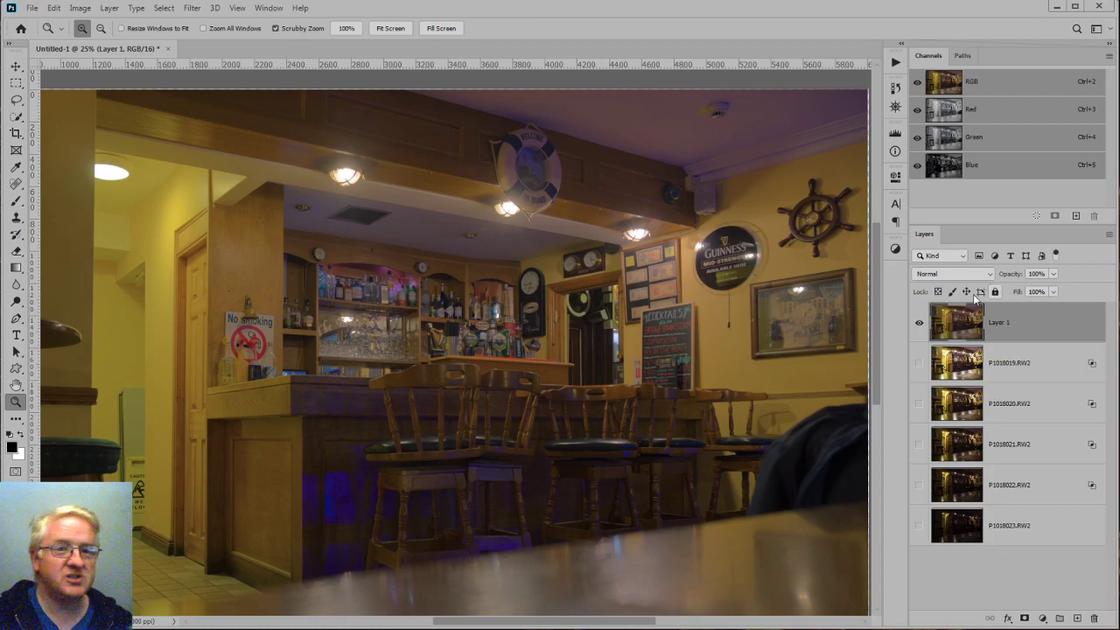
- Compare the merged layer with the original exposures by toggling their visibility, returning to only the merged layer shown
left_click(918, 323)
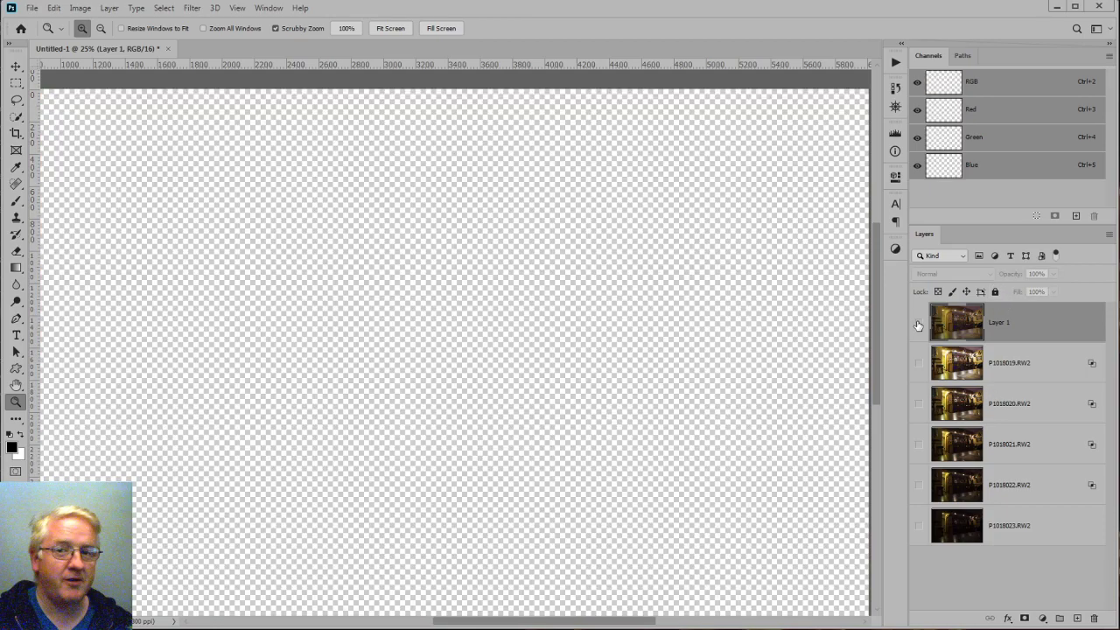
left_click(918, 445)
left_click(919, 486)
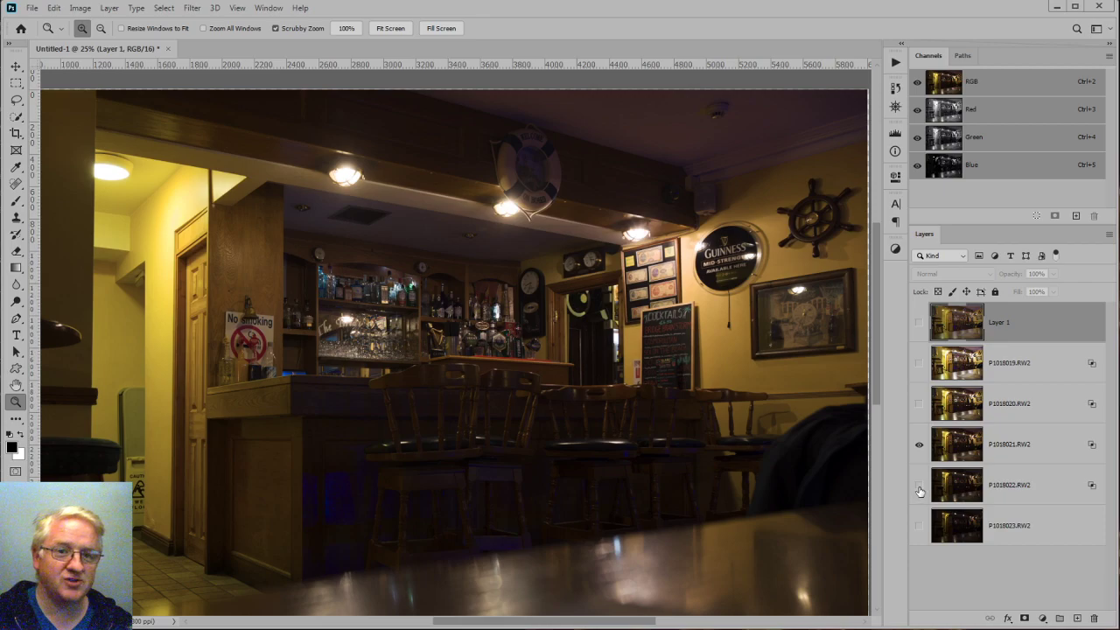
left_click(918, 526)
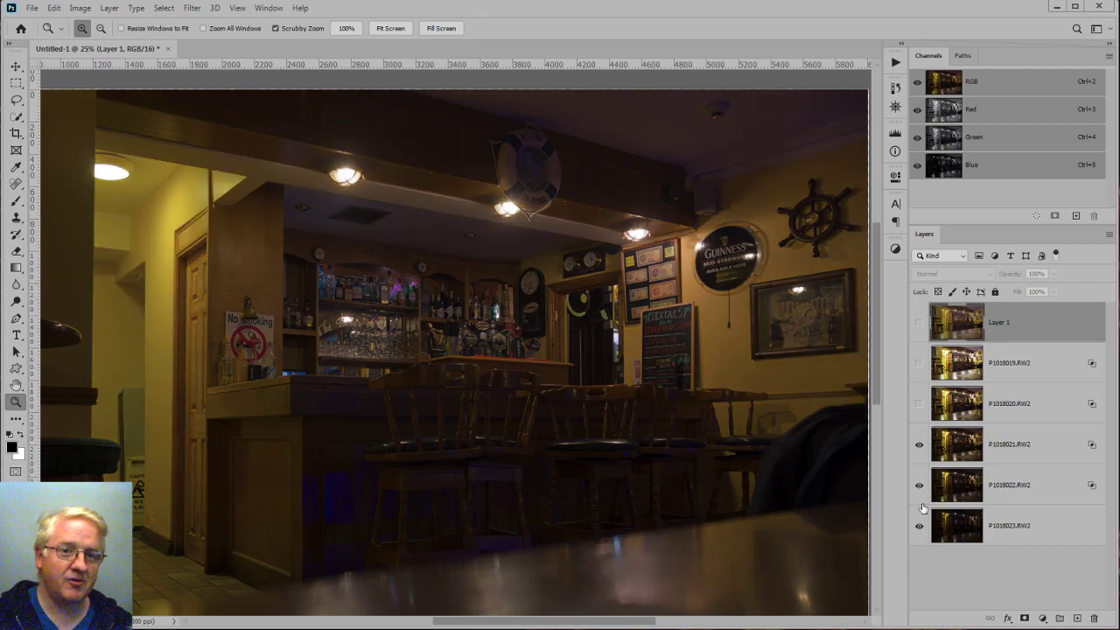
left_click(919, 404)
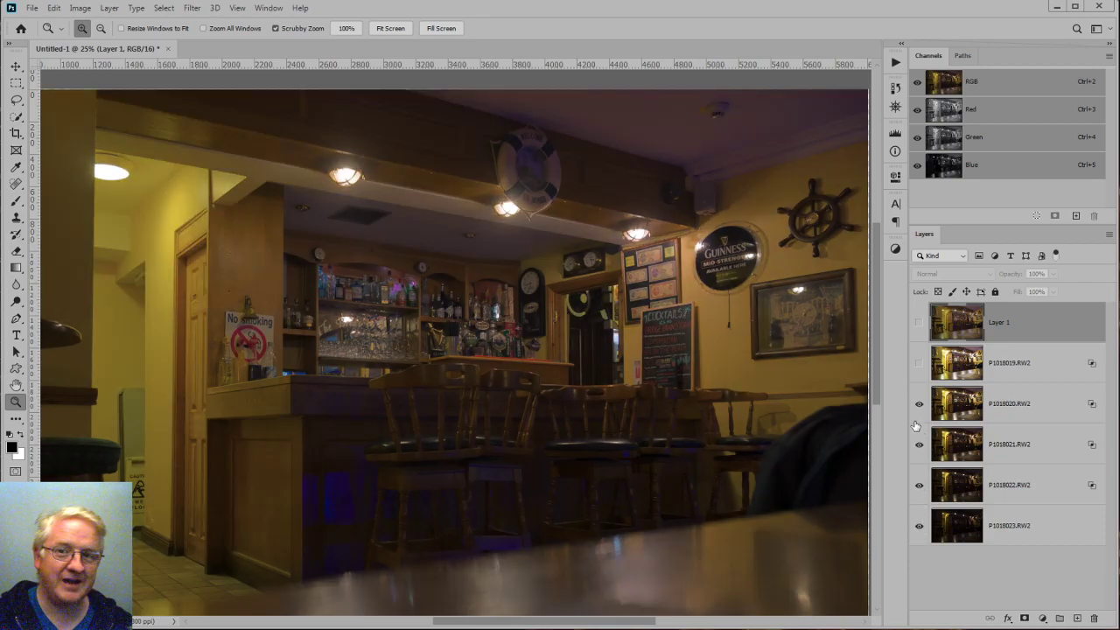
left_click(918, 363)
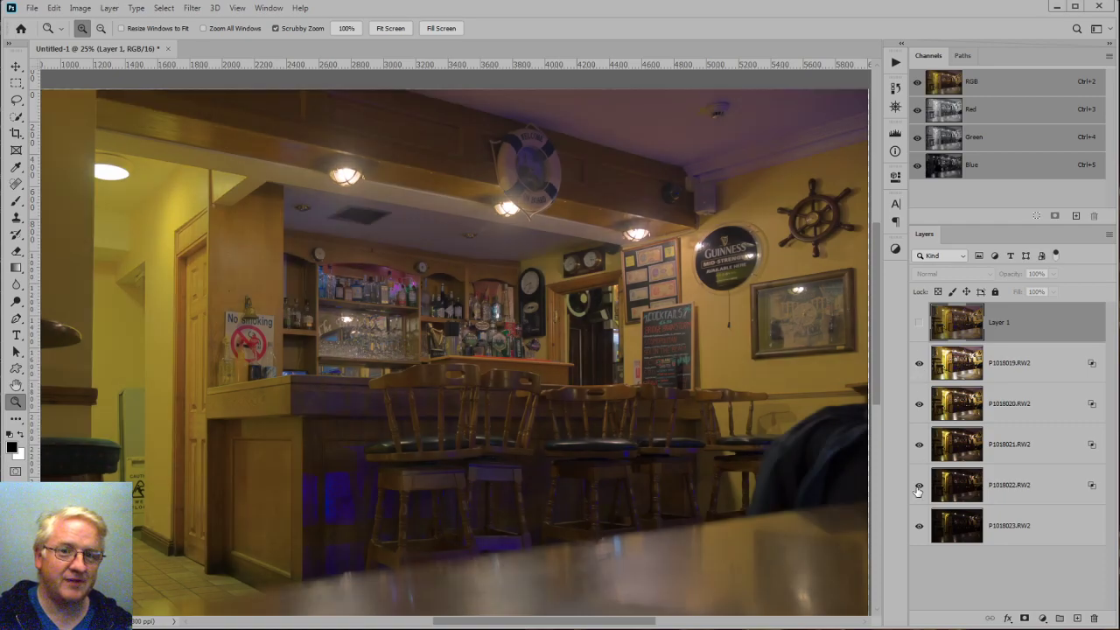
left_click(919, 445)
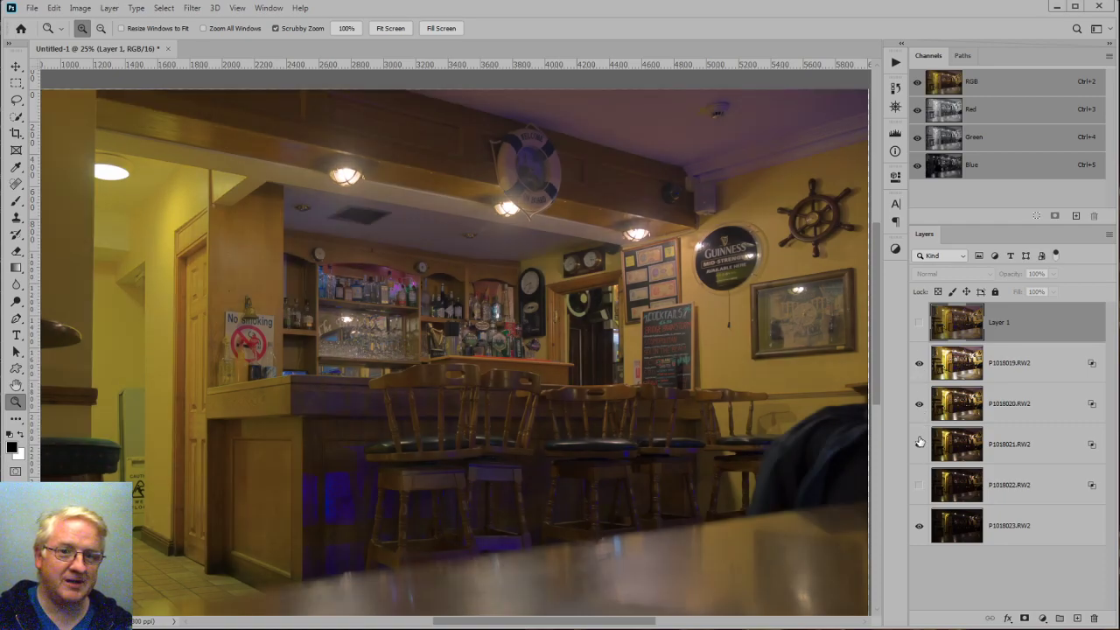
left_click(919, 403)
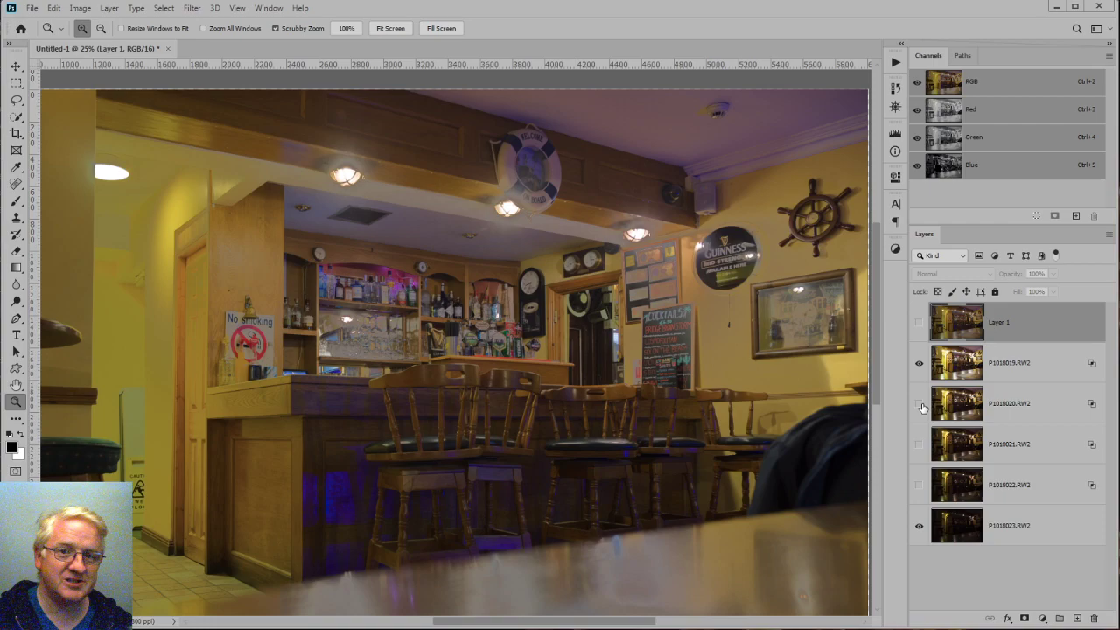
left_click(918, 525)
left_click(918, 362)
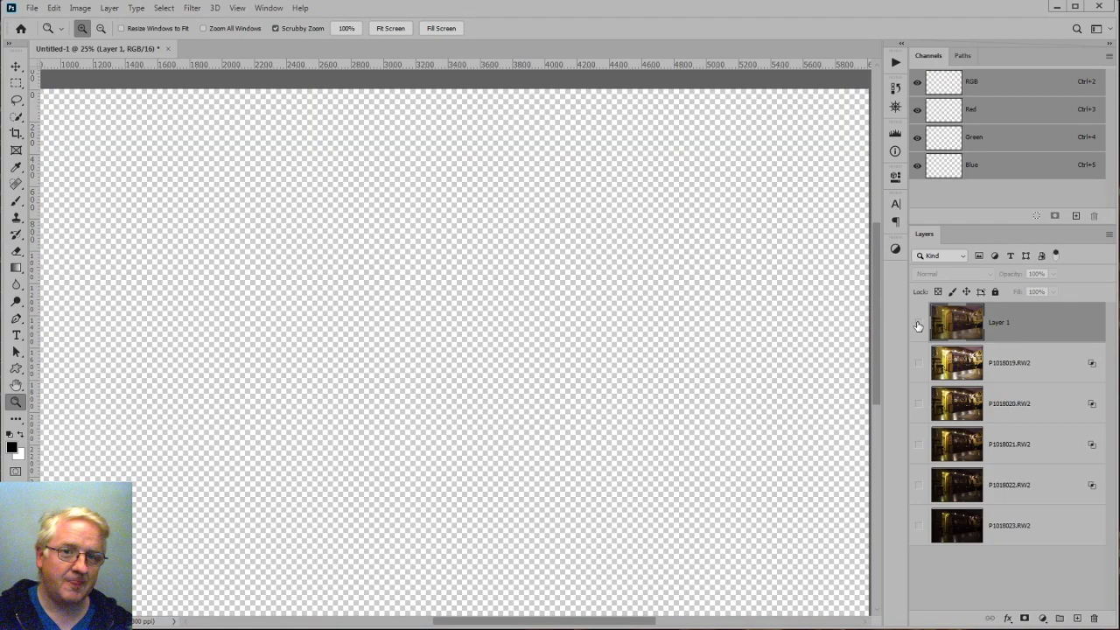
left_click(919, 322)
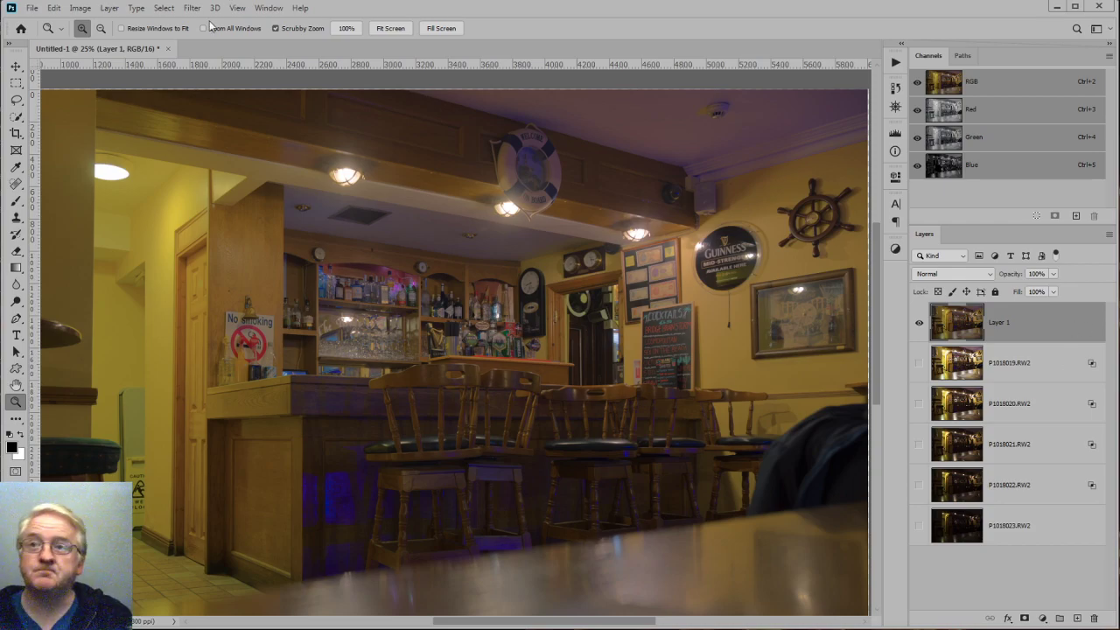
- Open the Camera Raw Filter for the merged layer, try the automatic tone adjustment and restore the default values
left_click(238, 9)
mouse_move(253, 15)
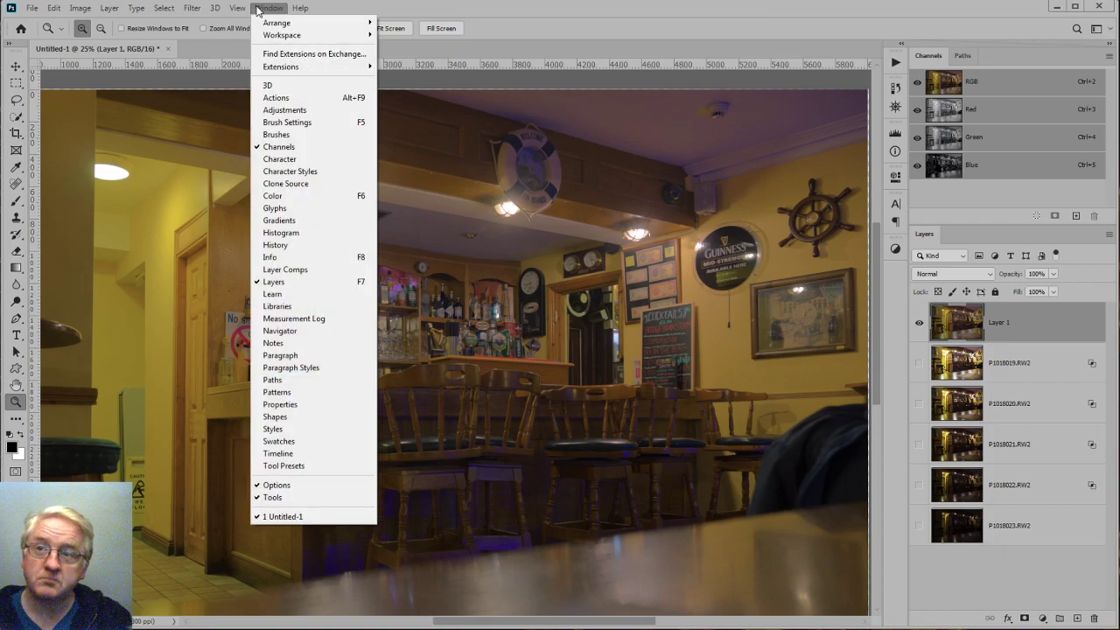
mouse_move(192, 10)
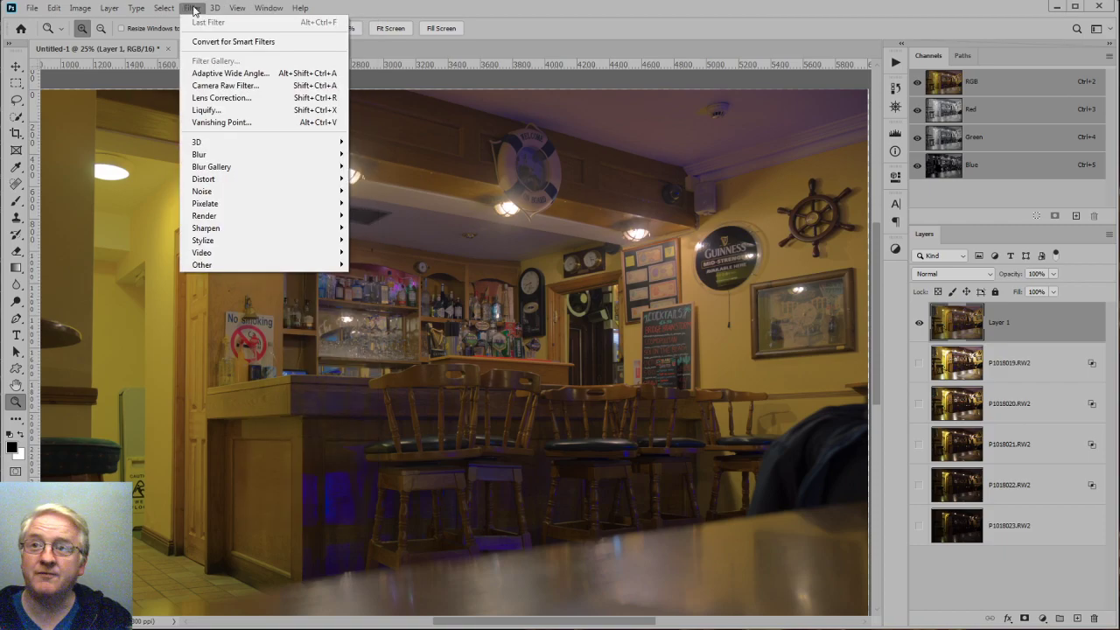
left_click(207, 86)
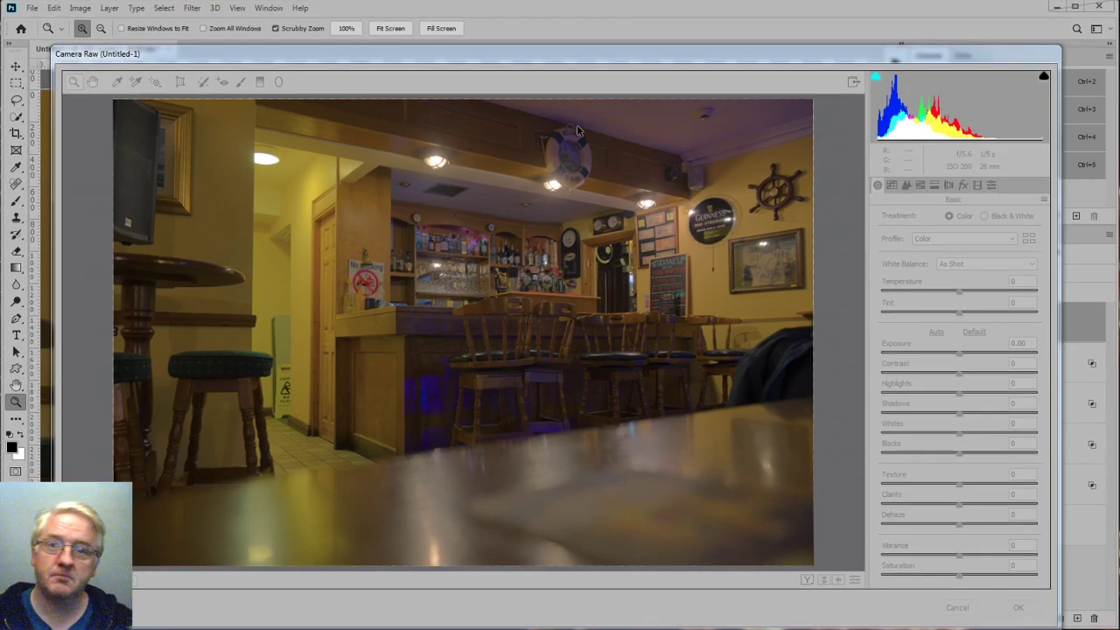
left_click(482, 59)
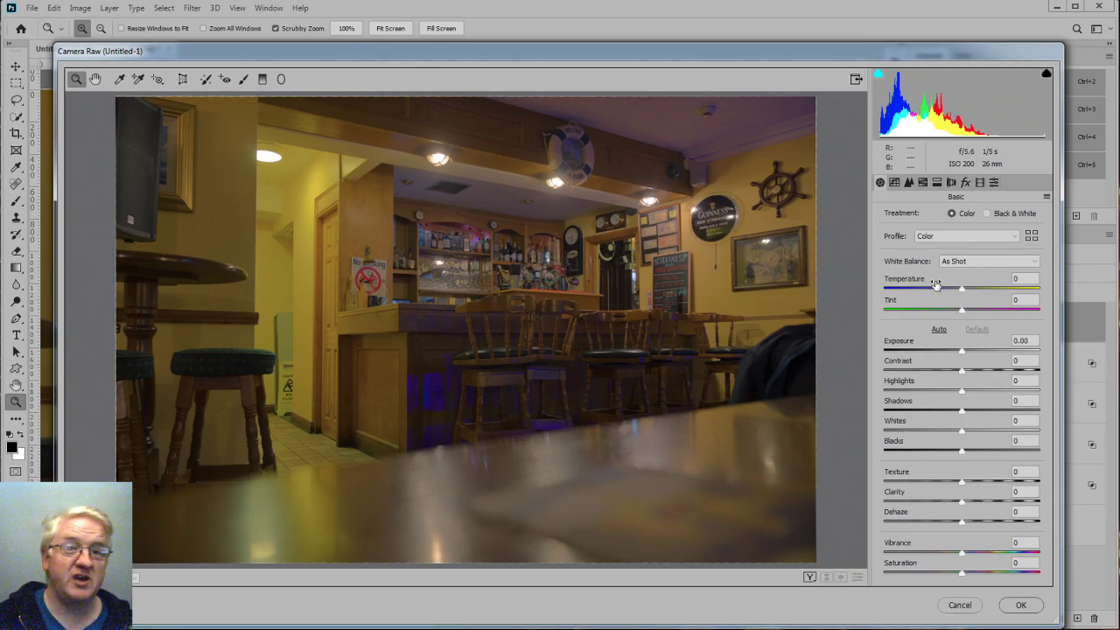
left_click(938, 329)
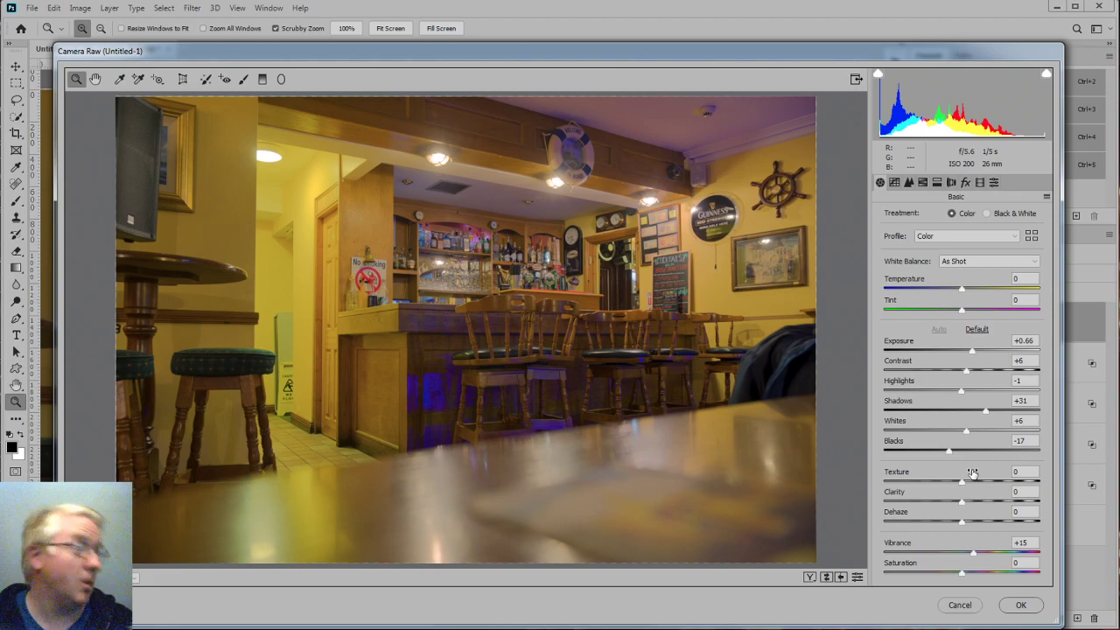
left_click(977, 329)
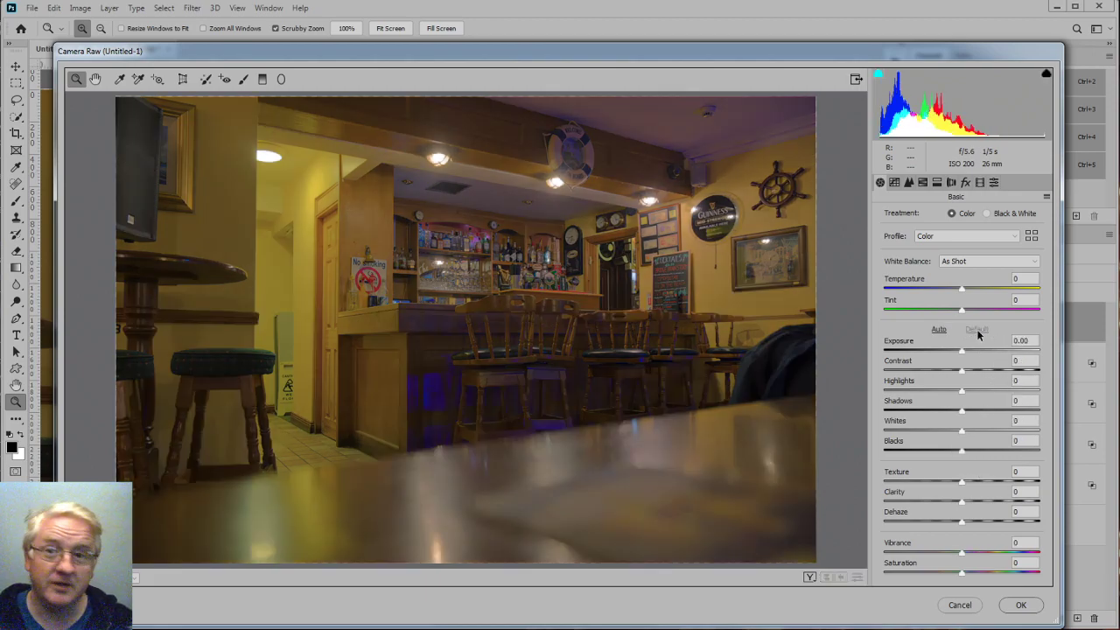
- Set the Camera Raw Exposure to +0.50 and Shadows to -40
left_click(1028, 341)
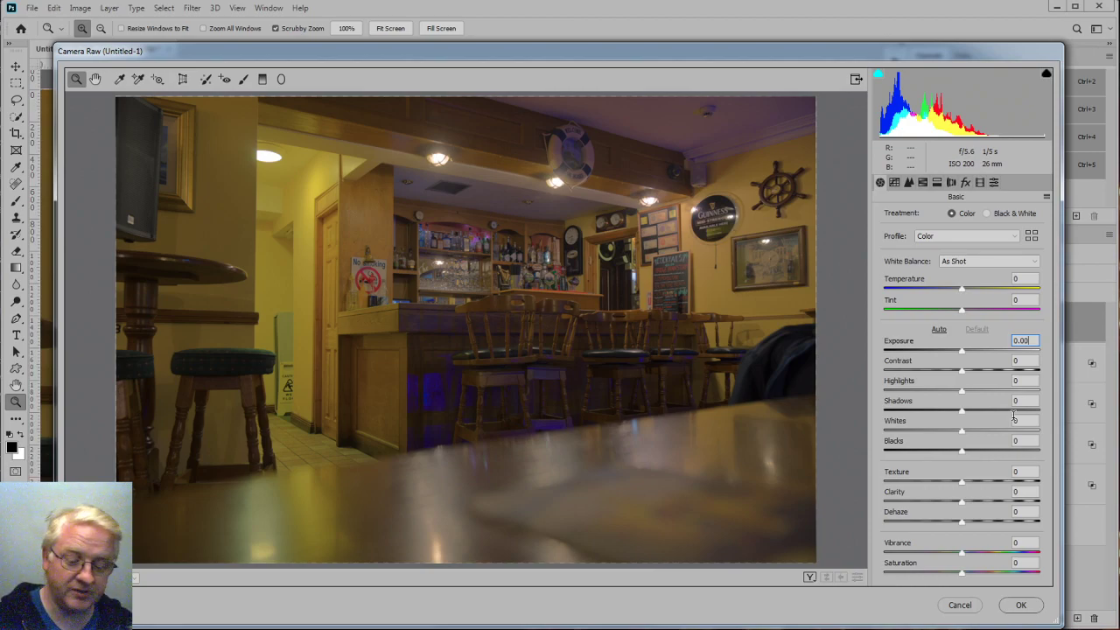
key("shift+Up")
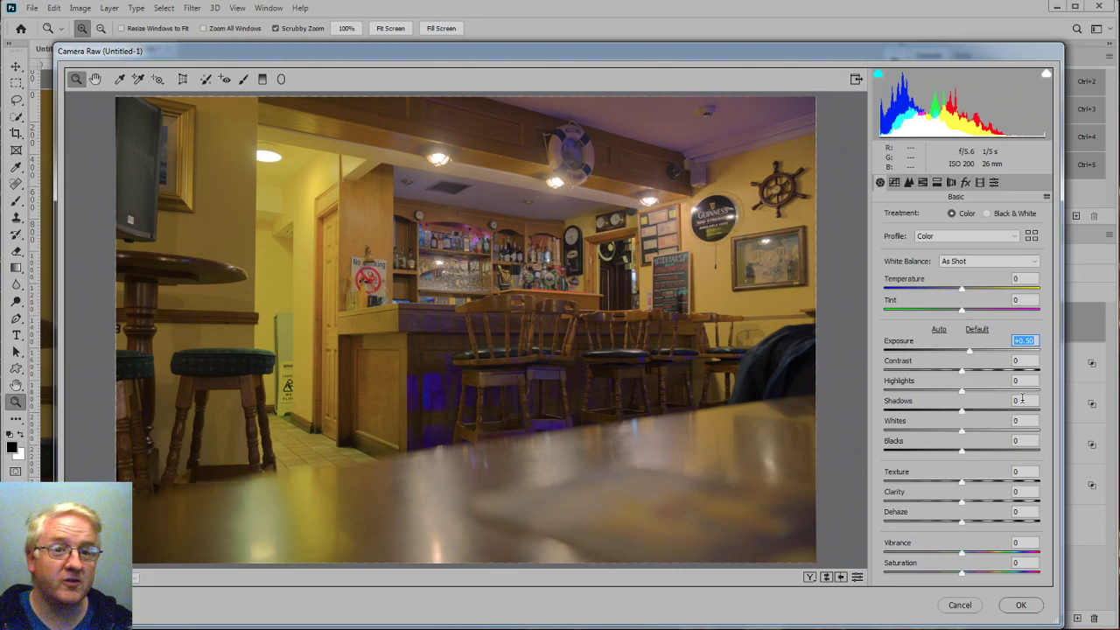
left_click(1019, 400)
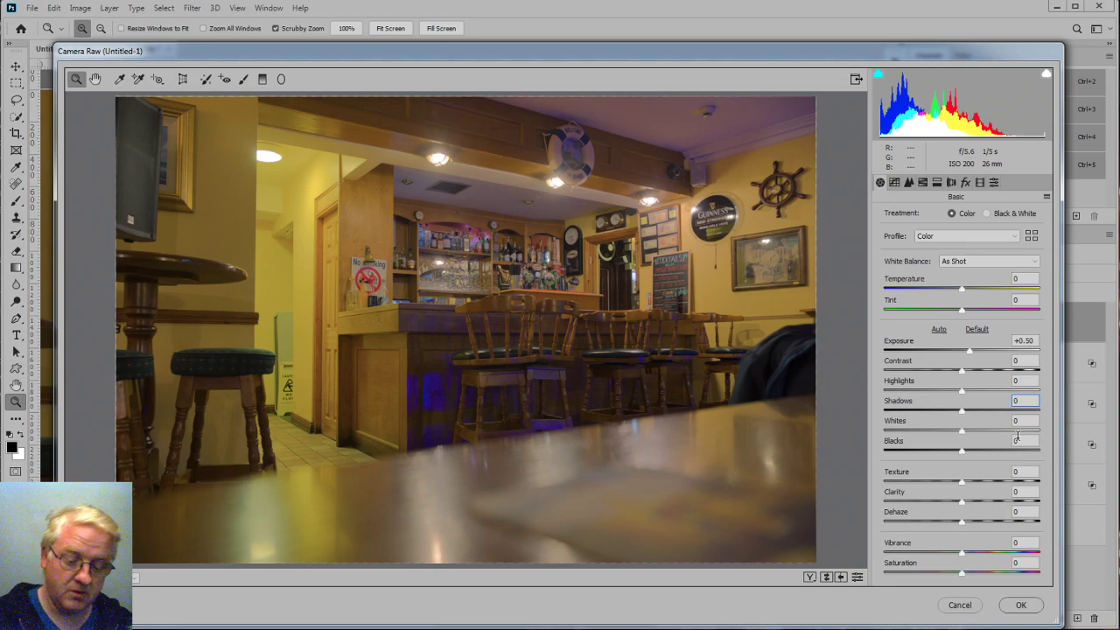
key("shift+Down")
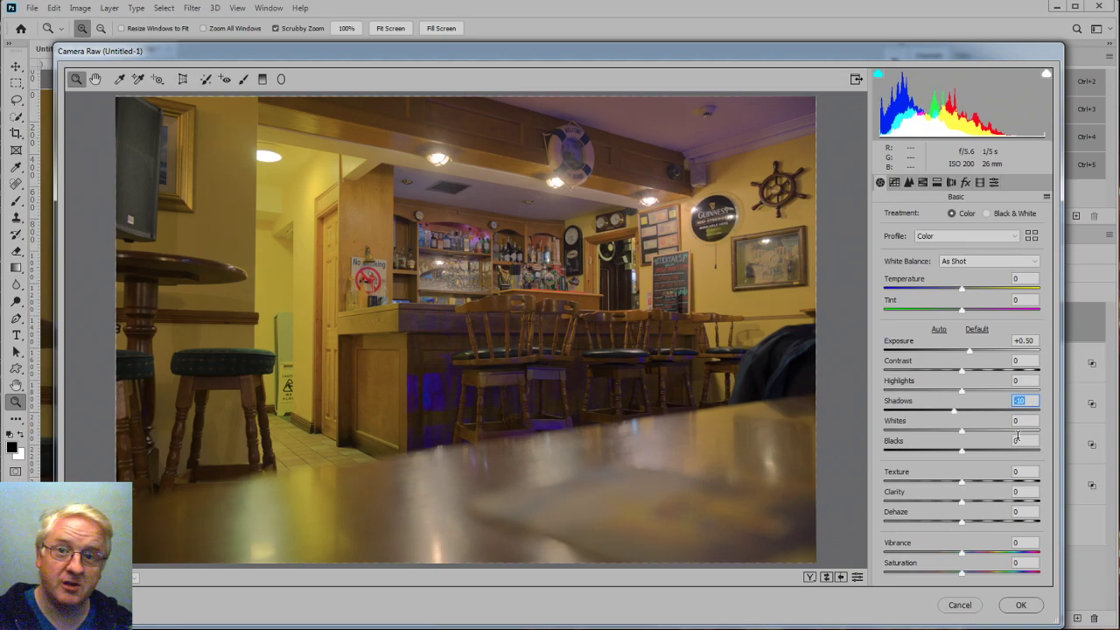
key("shift+Down")
key("shift+Down")
key("shift+Down")
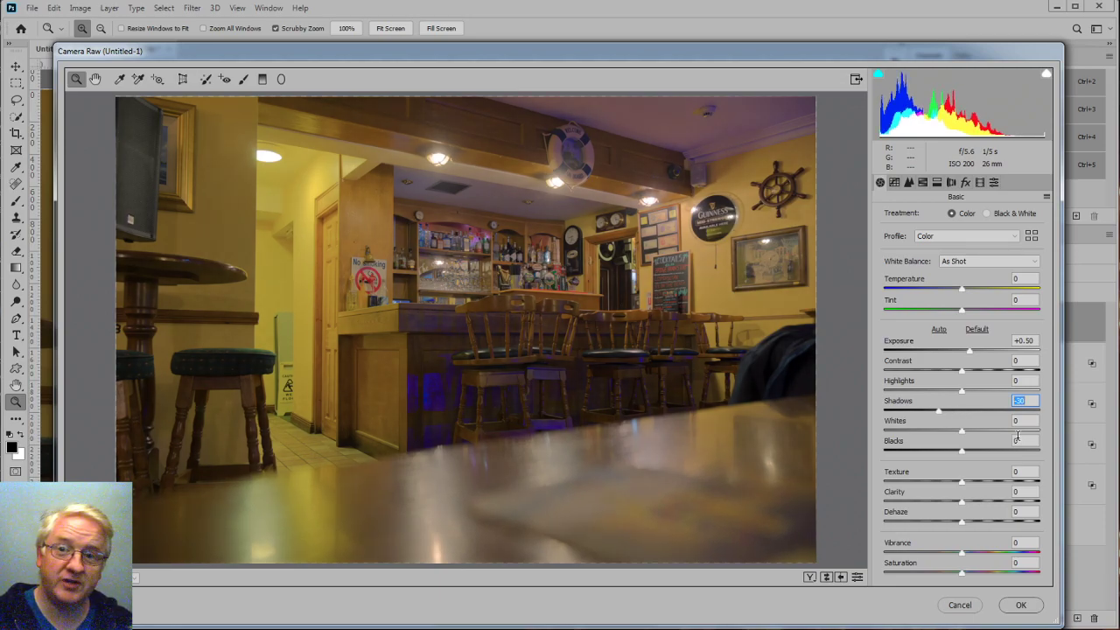
- Raise the Camera Raw Contrast to +30
left_click(1019, 361)
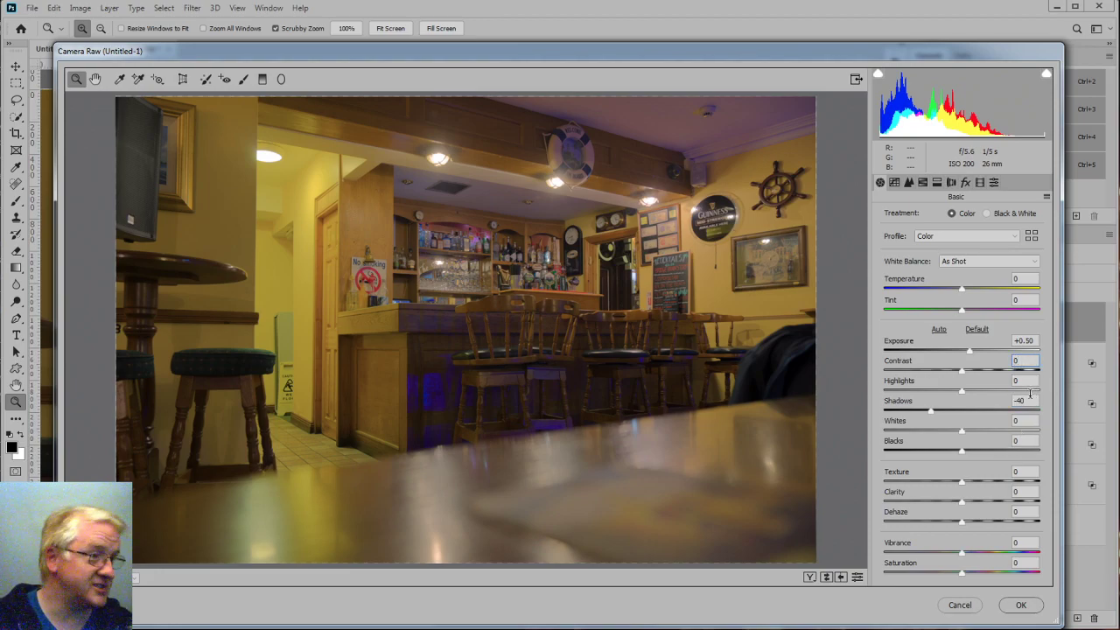
key("shift+Up")
key("shift+Up")
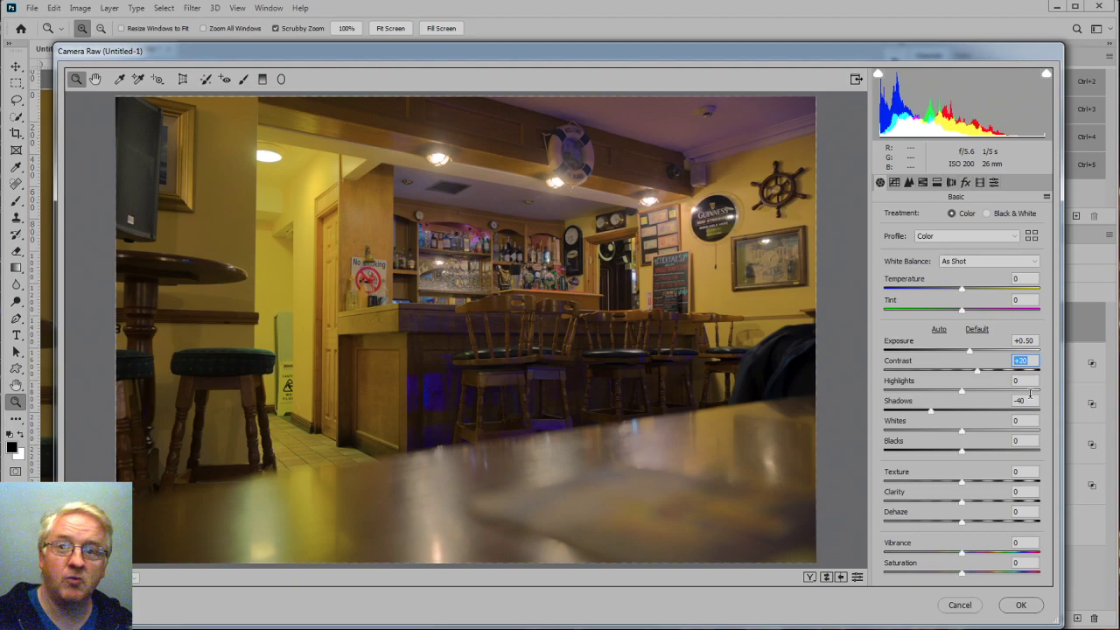
key("shift+Up")
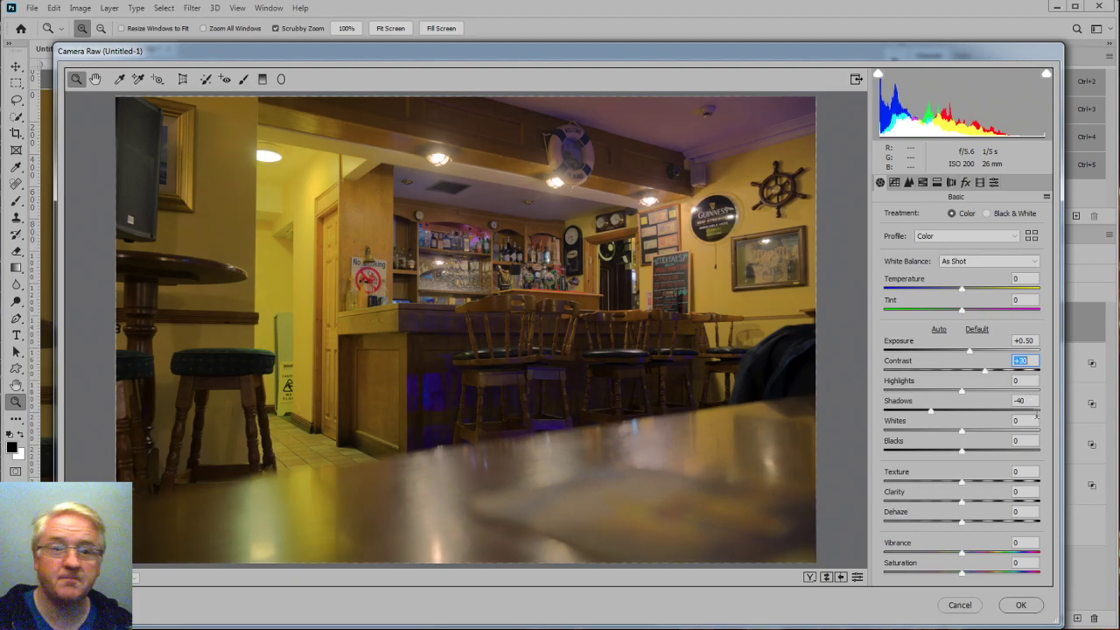
- Set the Camera Raw Texture to +10 and open the Clarity value for editing
left_click(1026, 471)
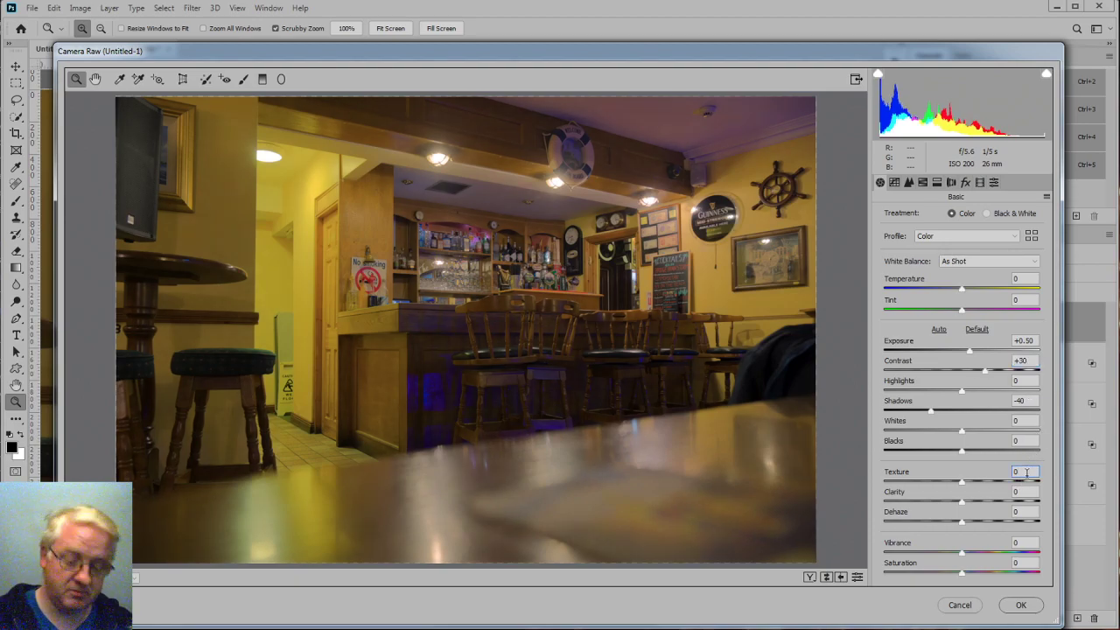
key("shift+Up")
left_click(1022, 491)
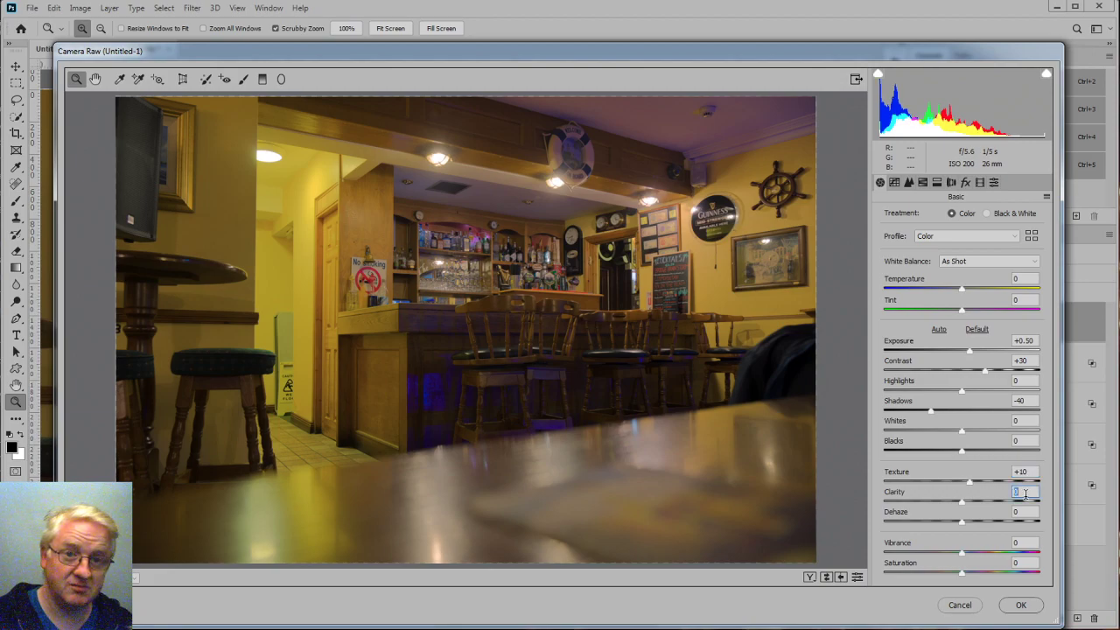
- Set the Clarity of the bar photo to +10 and check the effect up close on the wooden stools
key("shift+Up")
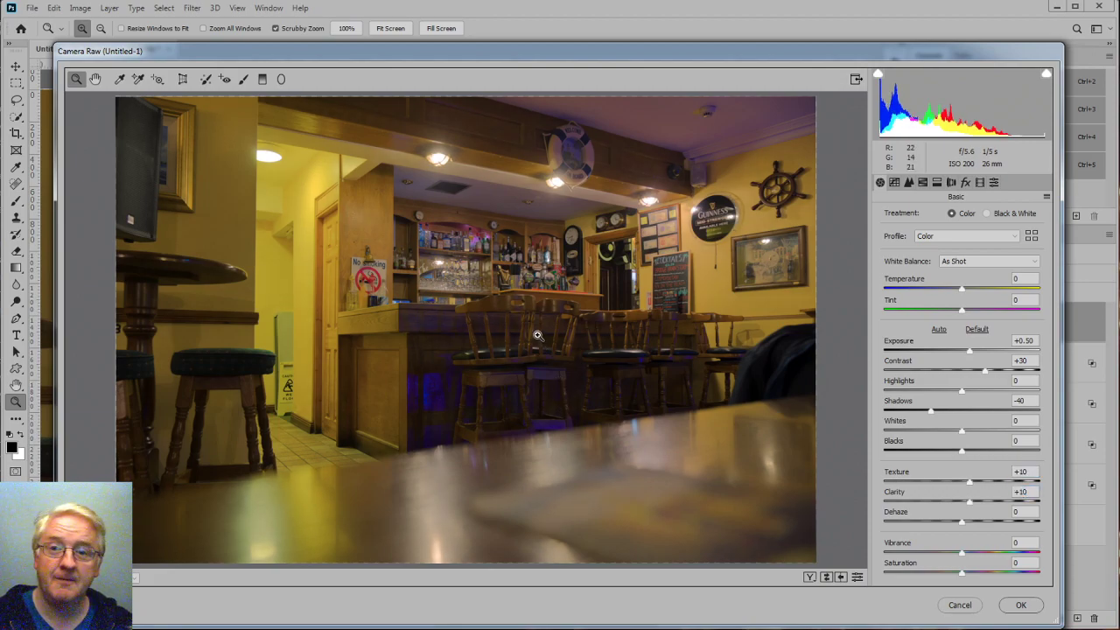
left_click(537, 379)
left_click(534, 378)
left_click(540, 375)
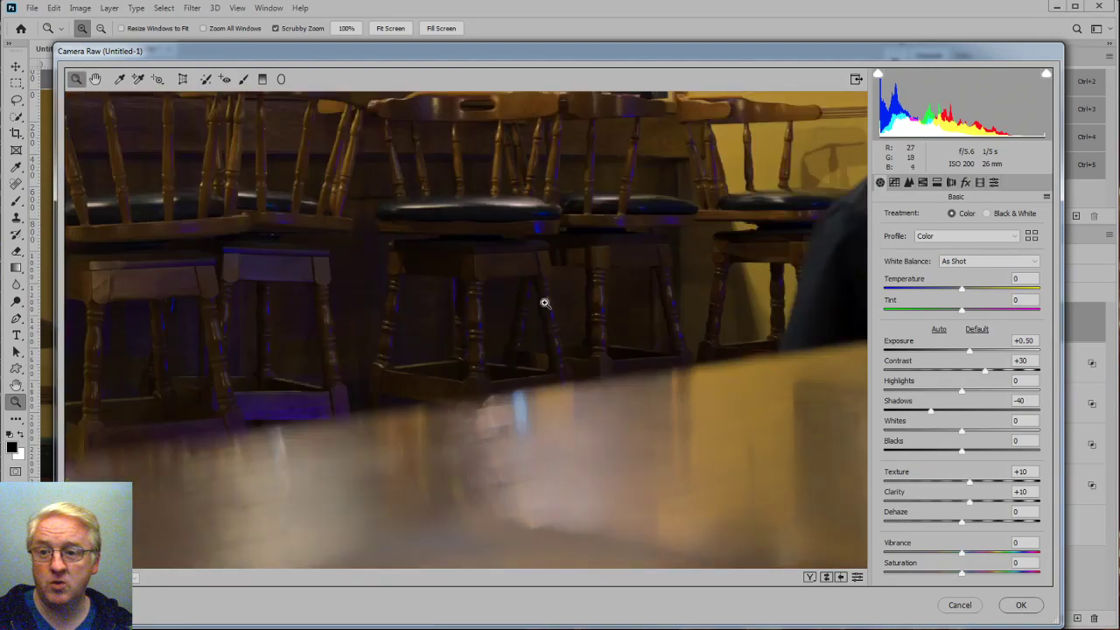
left_click(557, 255)
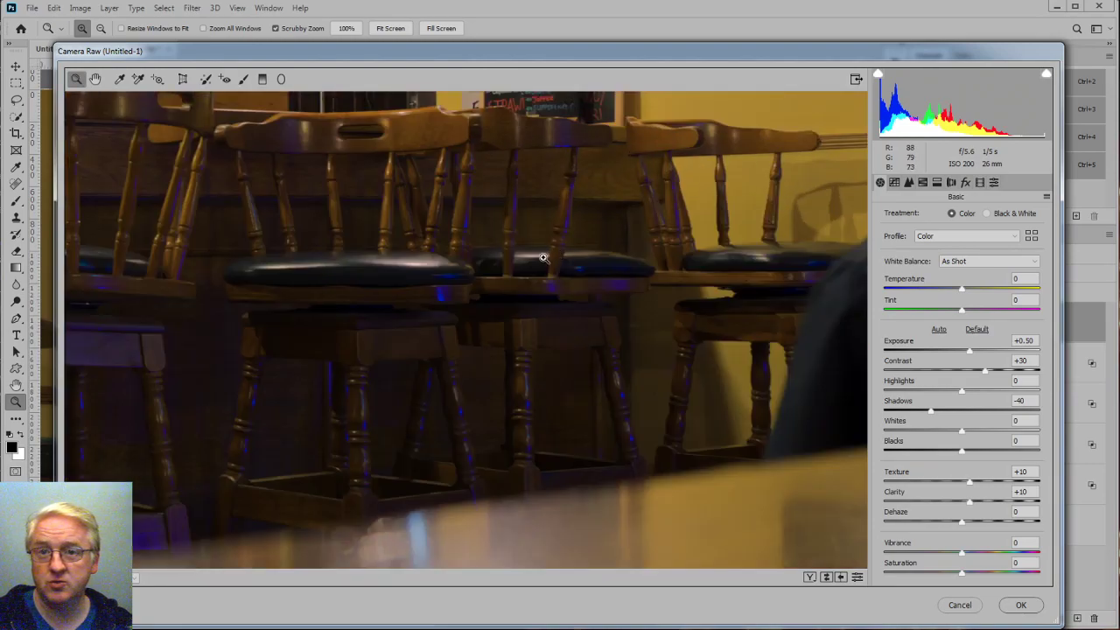
left_click(359, 300)
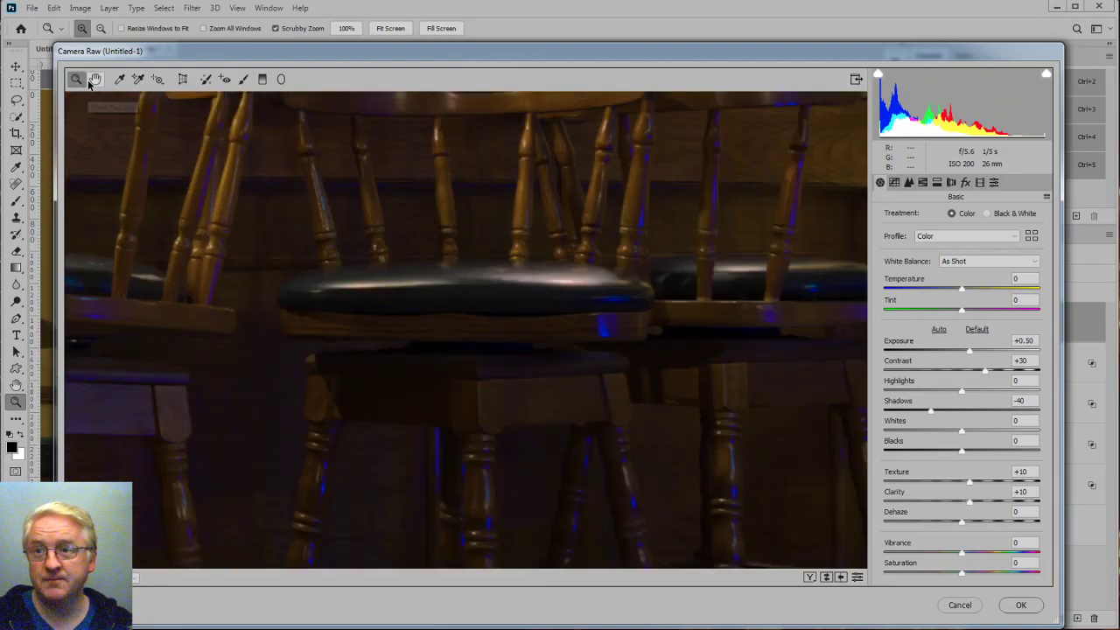
- Examine the adjusted photo at 100% across the stools, cocktail board, No smoking sign, counter and blue-lit wood panels
left_click(96, 79)
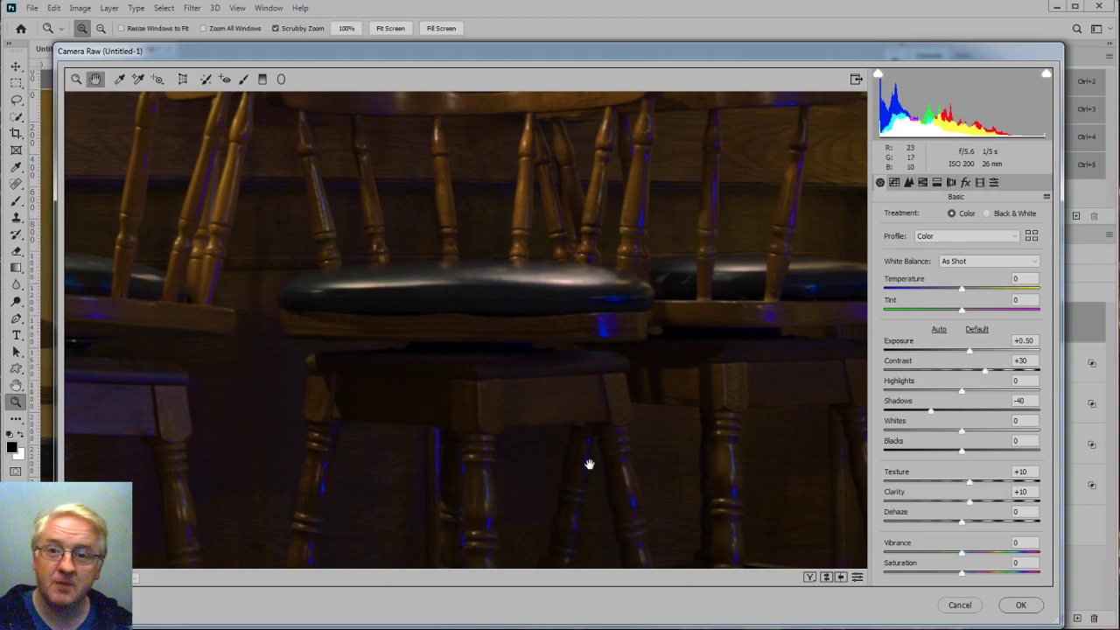
left_click_drag(589, 464, 387, 323)
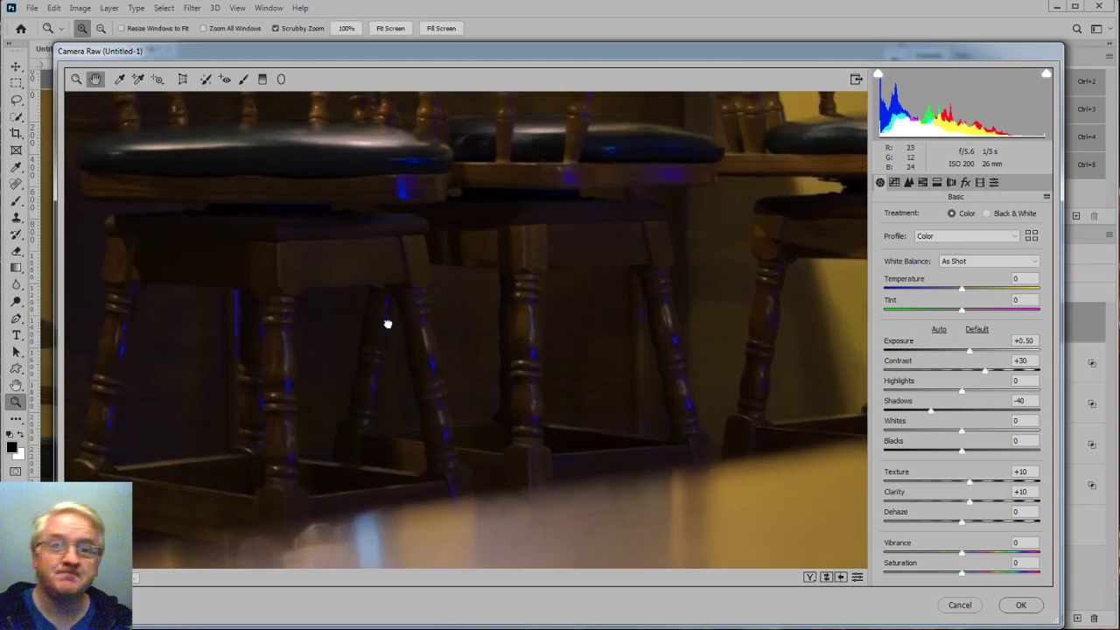
key("Return")
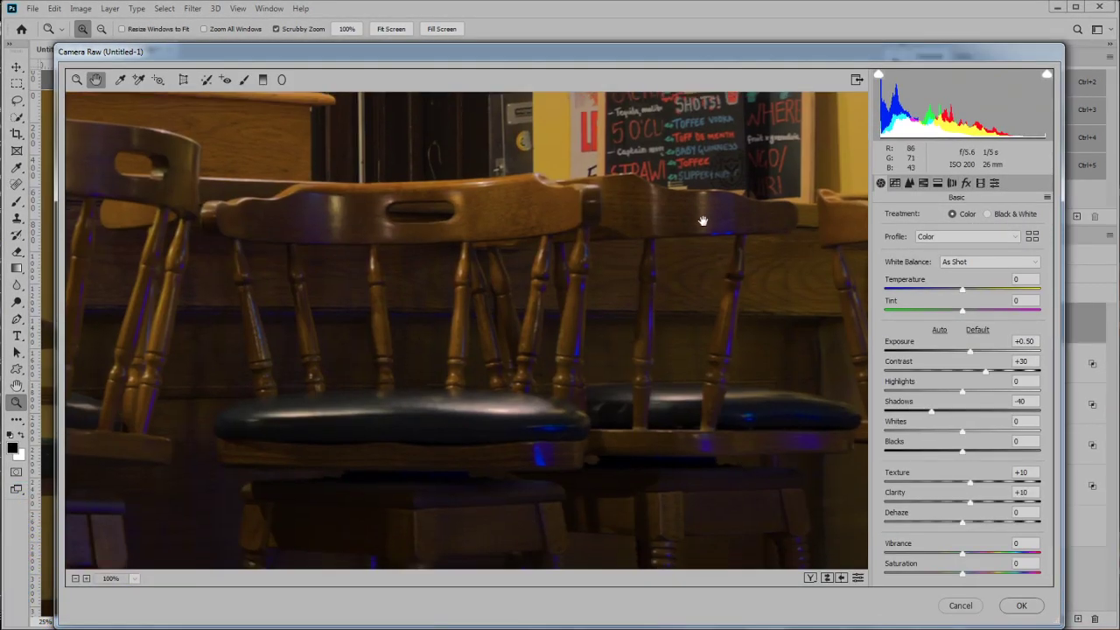
left_click_drag(744, 345, 750, 446)
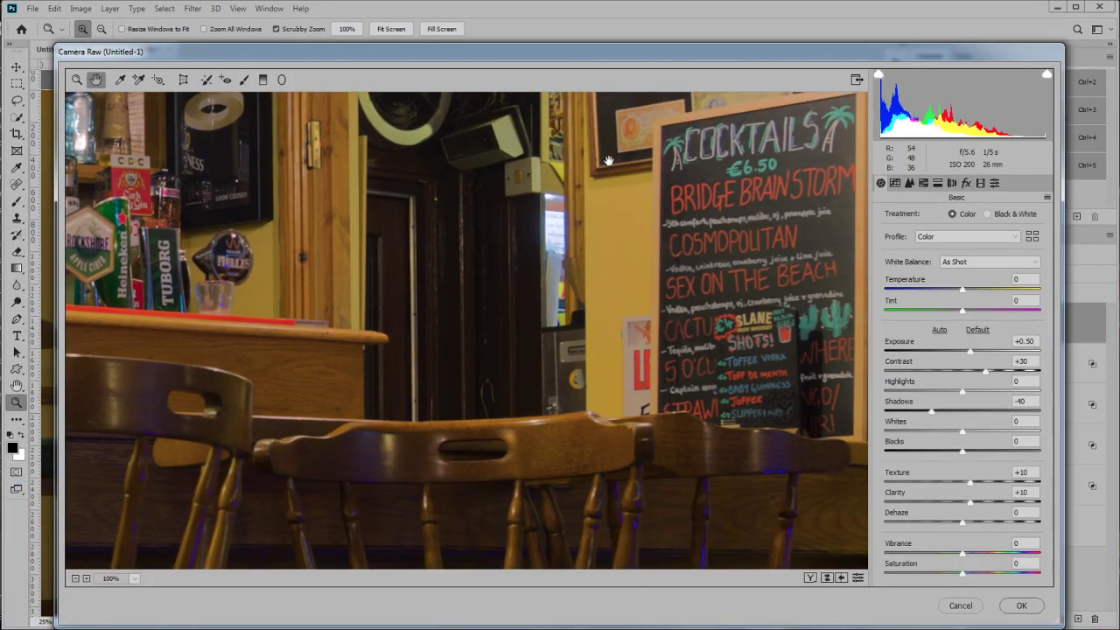
left_click_drag(609, 161, 654, 341)
left_click_drag(447, 140, 586, 263)
left_click_drag(576, 209, 488, 308)
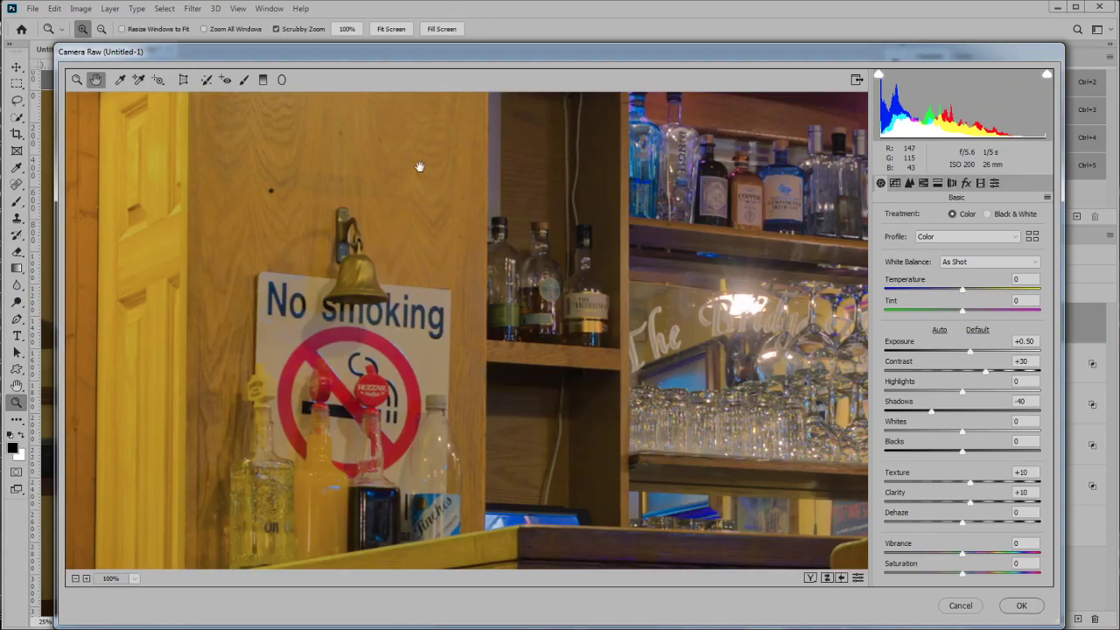
left_click_drag(482, 426, 416, 132)
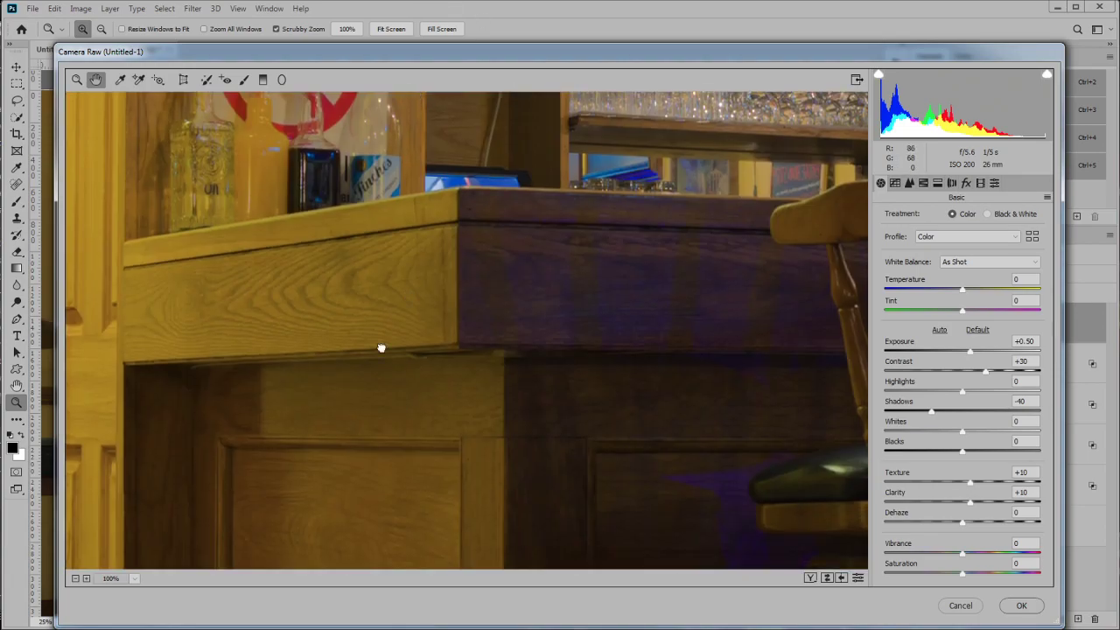
left_click_drag(383, 348, 75, 257)
left_click_drag(472, 493, 510, 268)
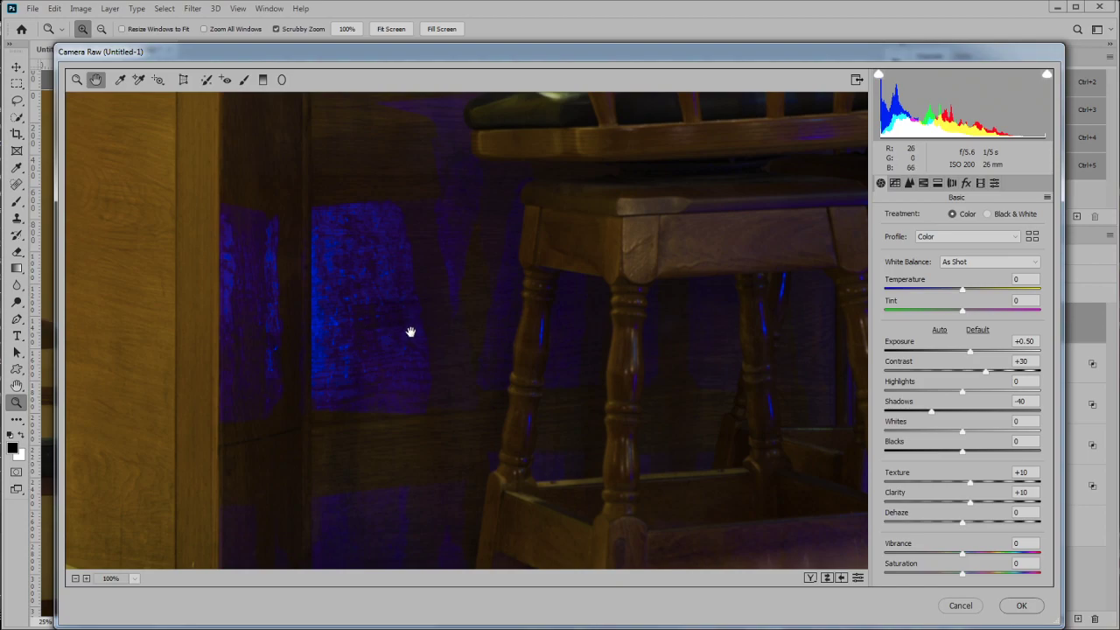
left_click_drag(573, 411, 182, 277)
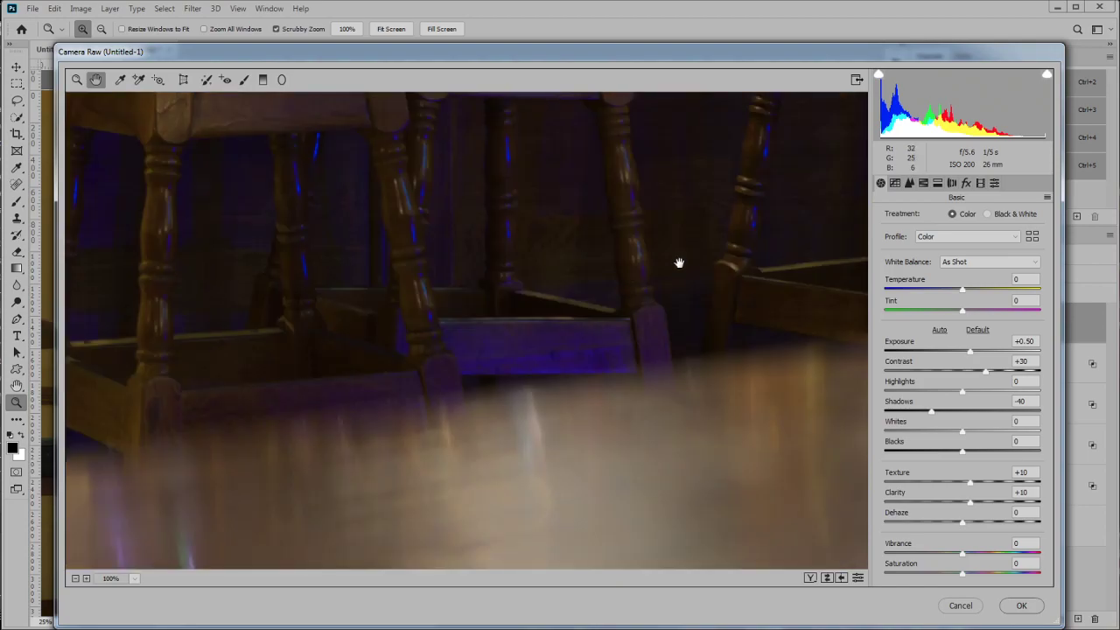
left_click_drag(679, 262, 308, 432)
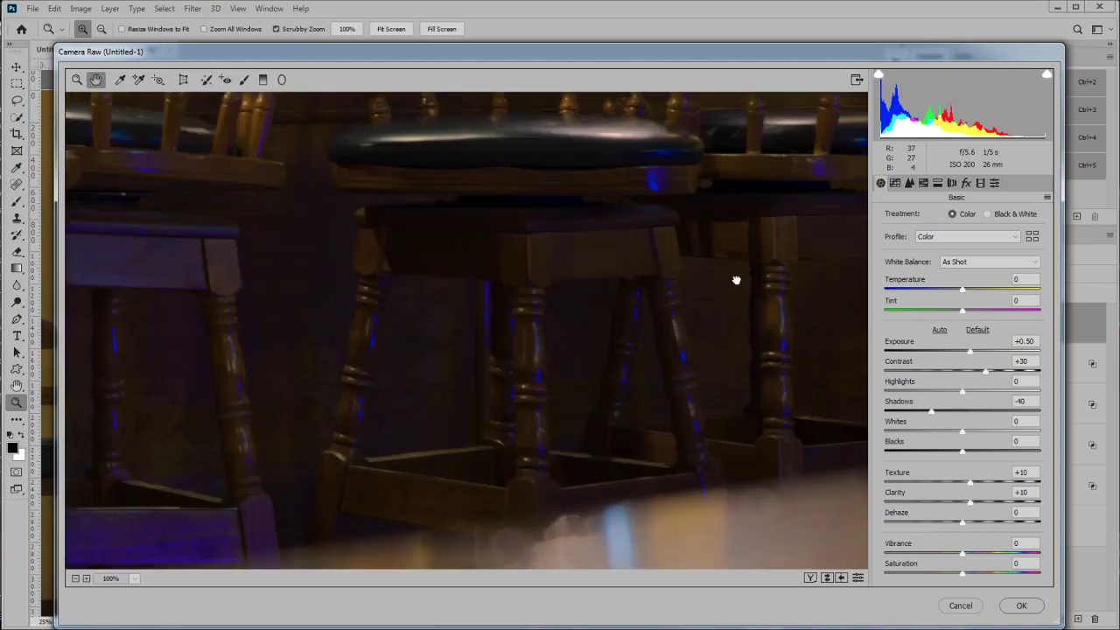
left_click_drag(736, 280, 845, 405)
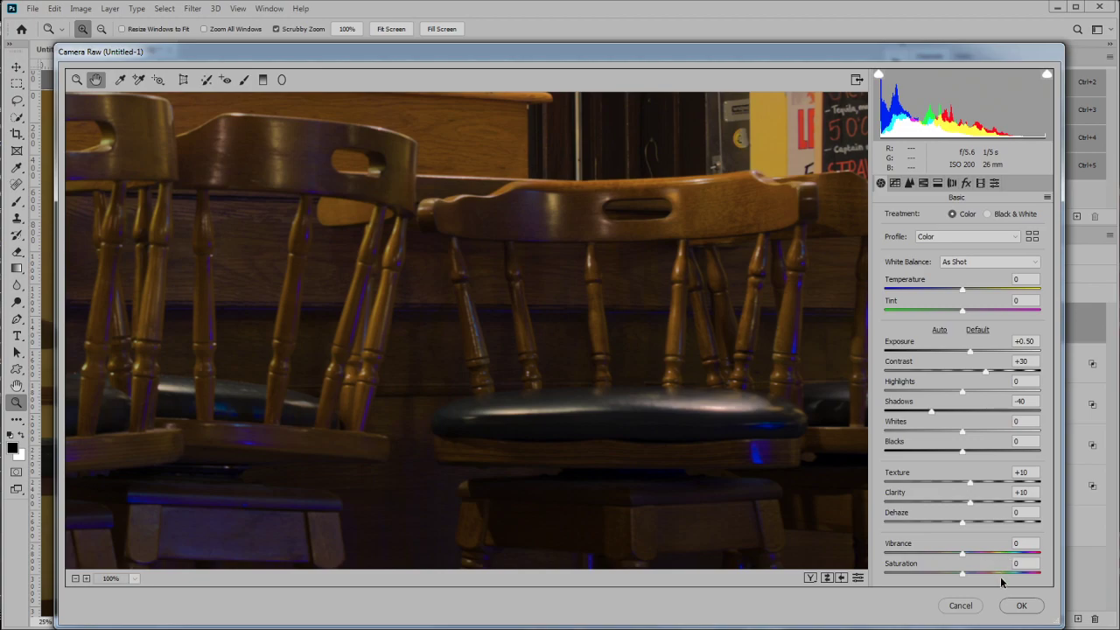
- Apply the Camera Raw adjustments to Layer 1 and show the five hidden RW2 layers beneath it
left_click(1021, 606)
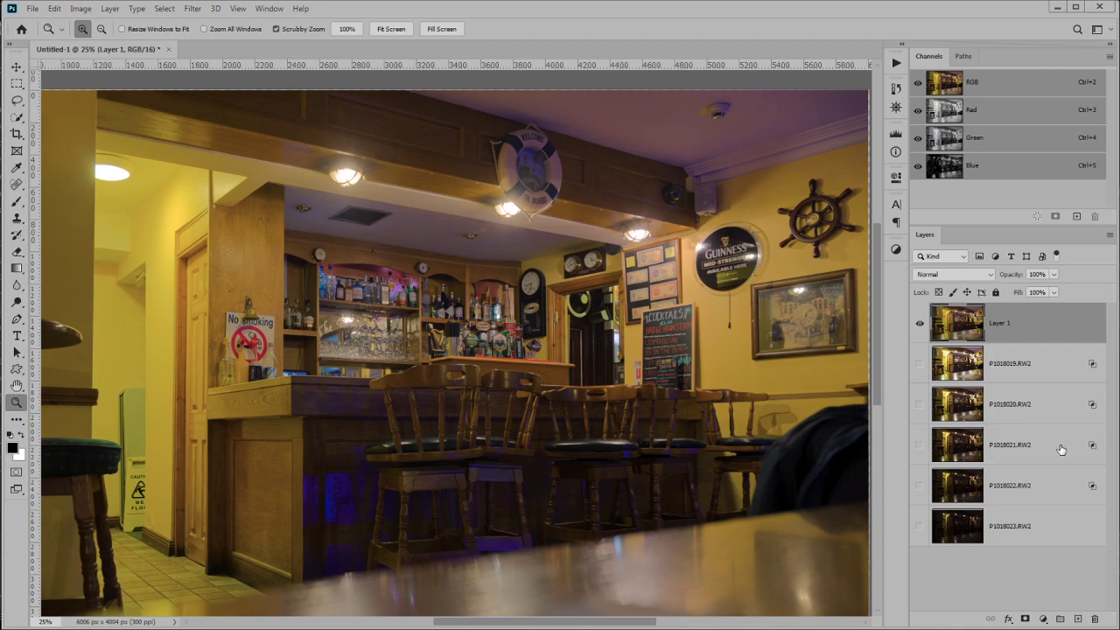
left_click(919, 364)
left_click(918, 404)
left_click(919, 445)
left_click(918, 486)
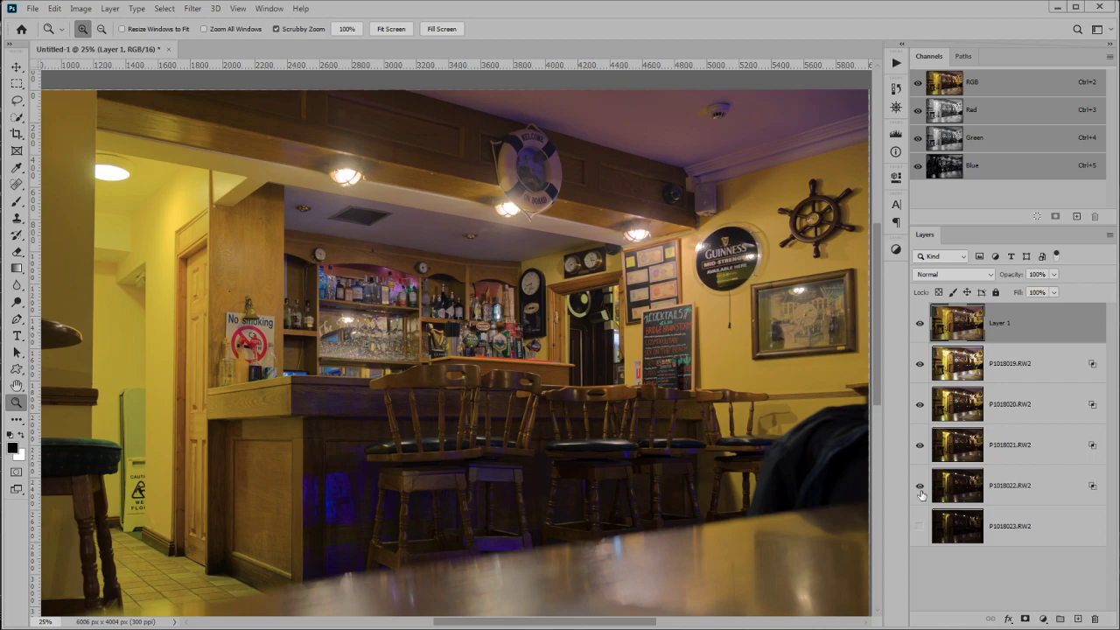
left_click(919, 526)
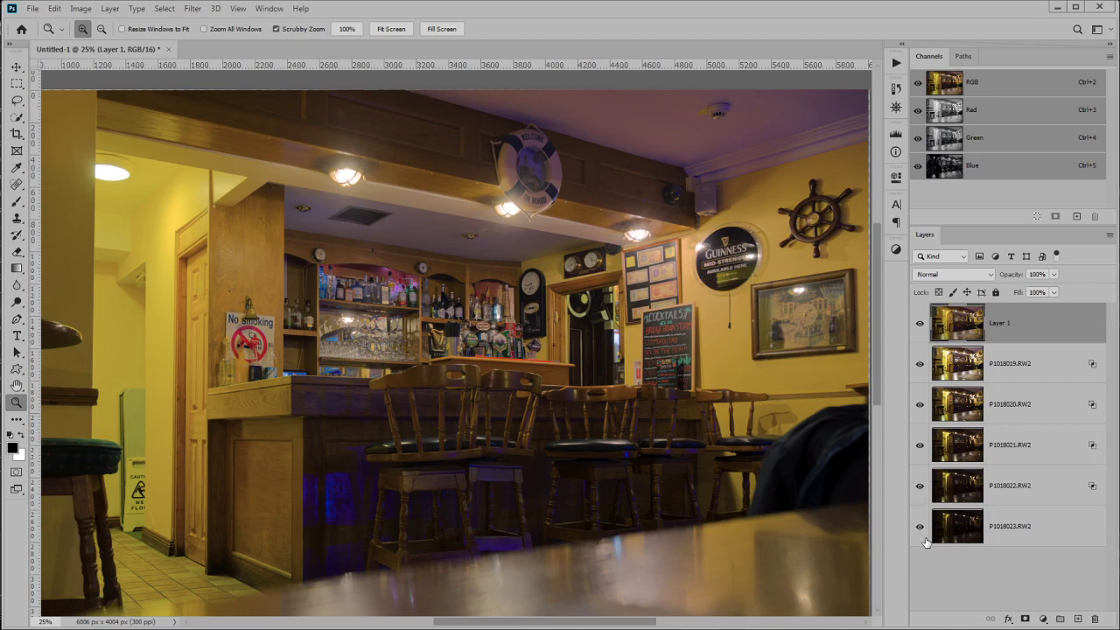
- Compare the filtered Layer 1 with the blended RW2 layers by hiding and showing it several times
left_click(920, 326)
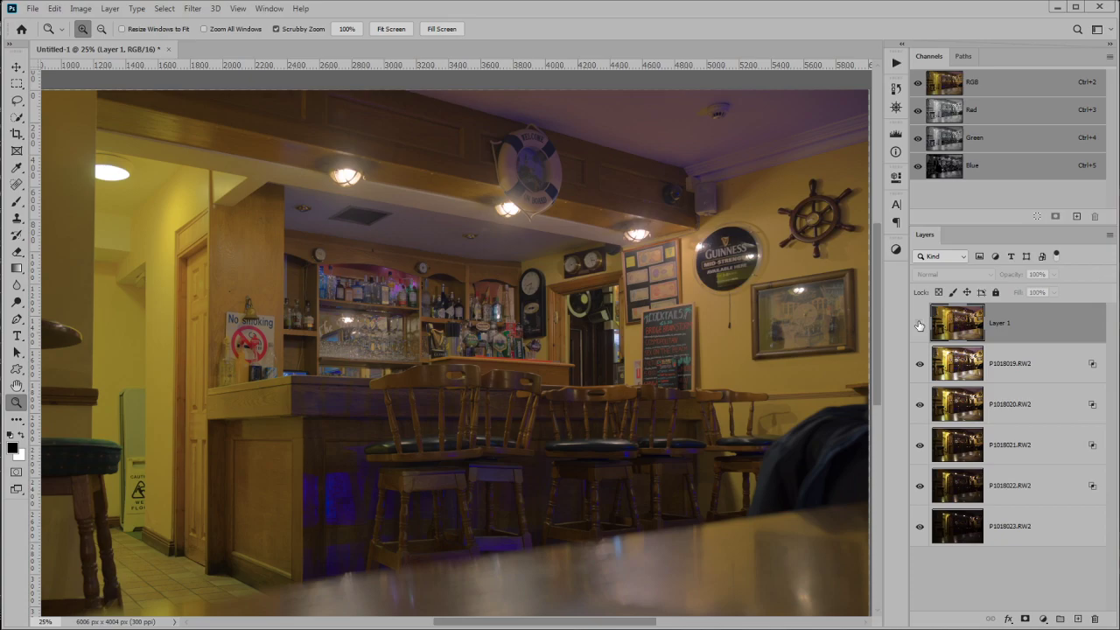
left_click(919, 325)
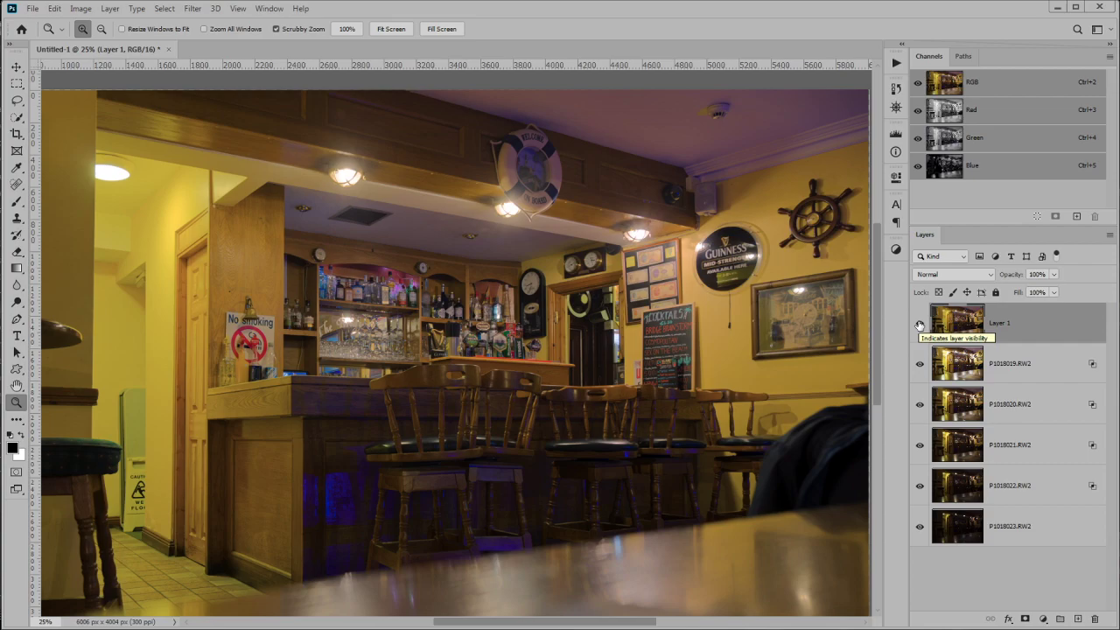
left_click(920, 325)
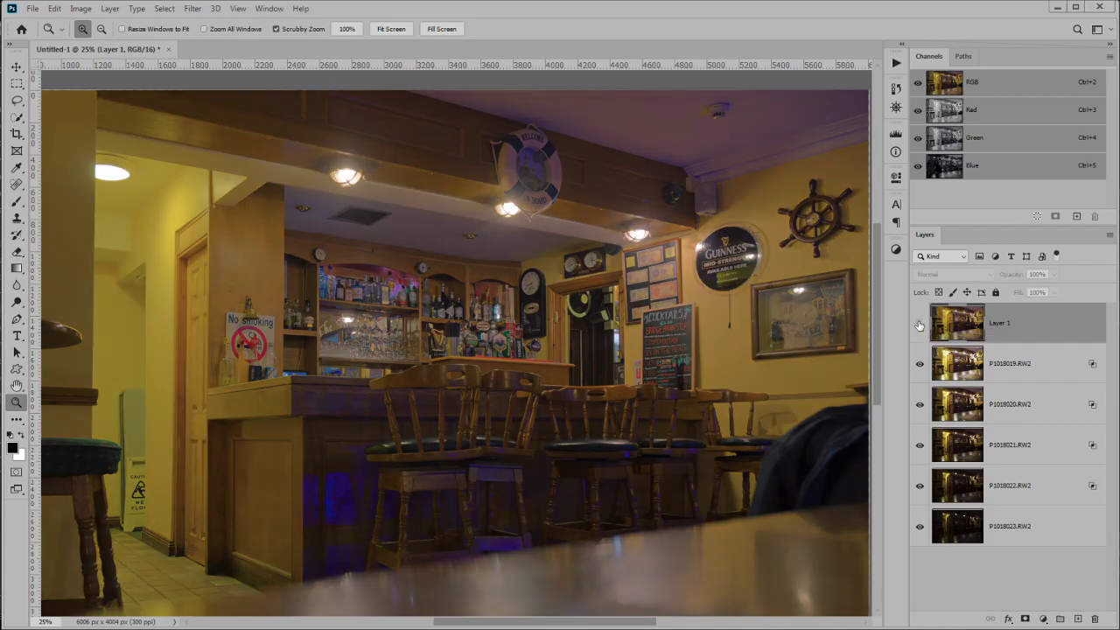
left_click(919, 326)
left_click(919, 325)
left_click(919, 325)
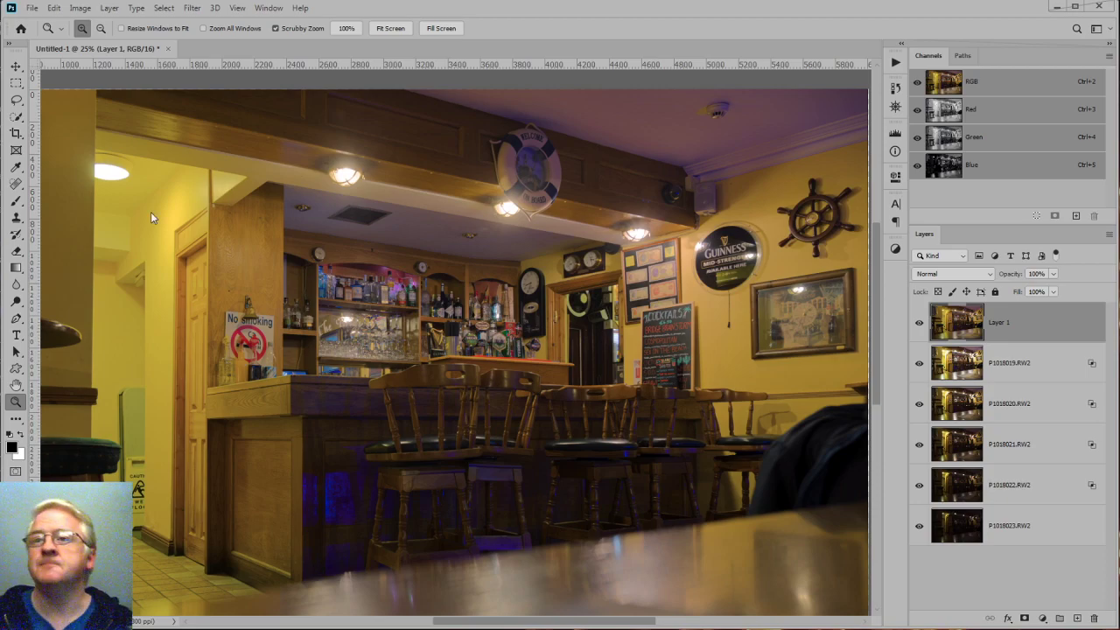
- Close the Untitled-1 document without saving its changes and switch to Adobe Bridge
left_click(168, 50)
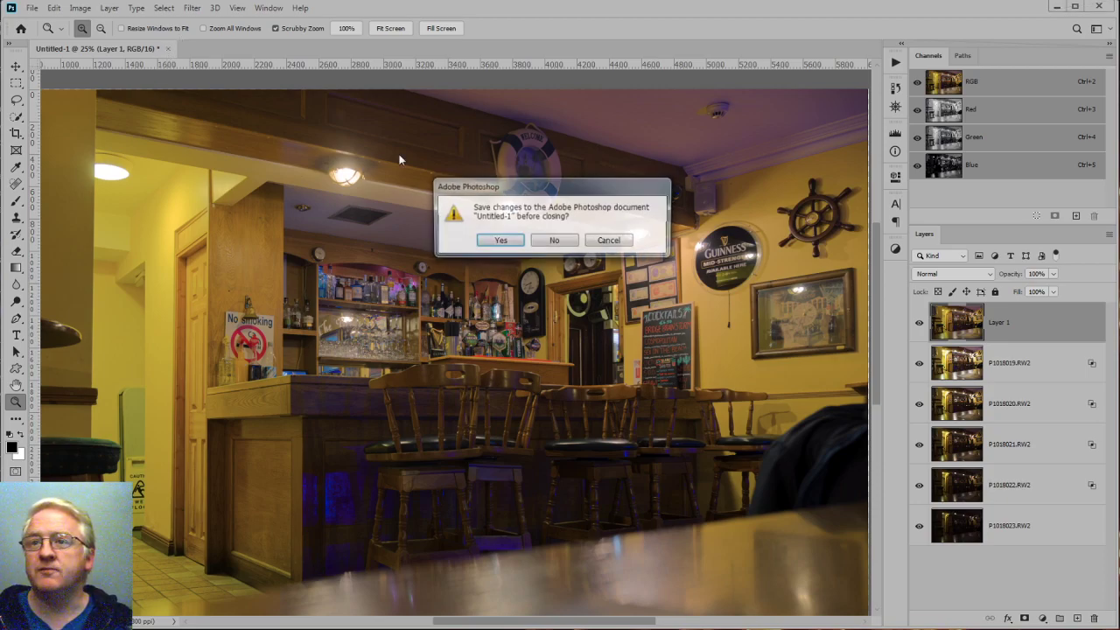
left_click(553, 246)
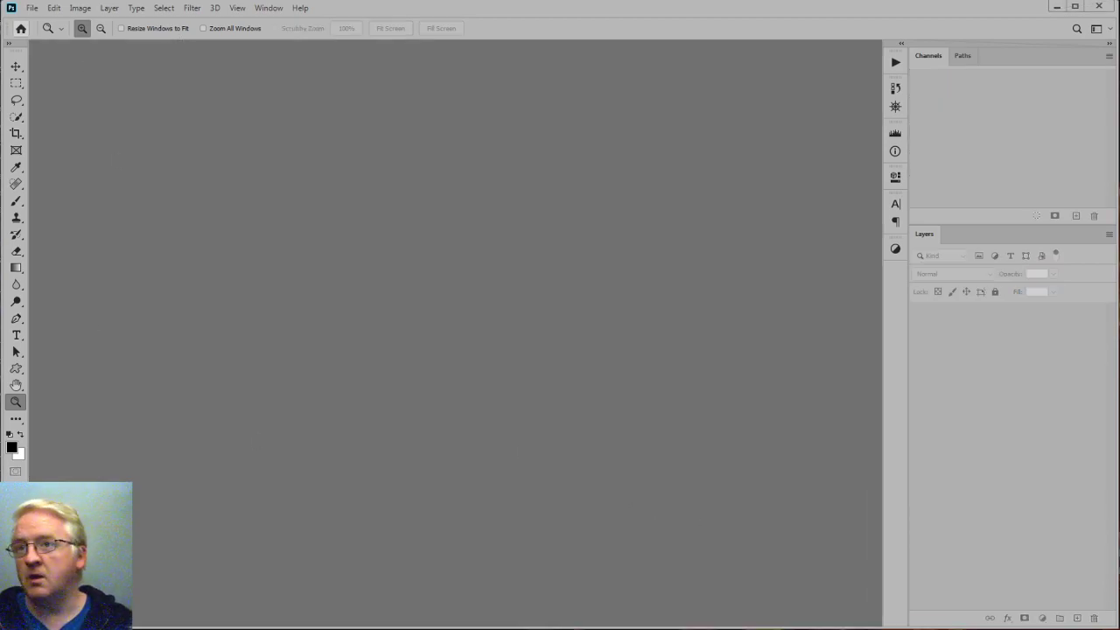
key("alt+Tab")
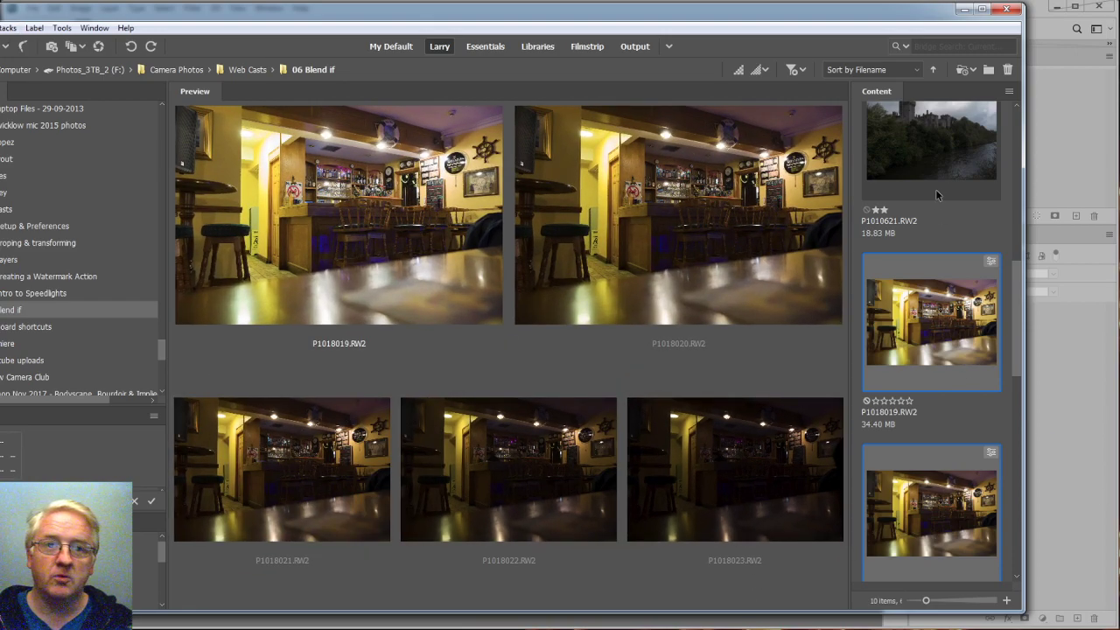
- Open the castle photo P1010621.RW2 from the 06 Blend if folder in Camera Raw
left_click(933, 166)
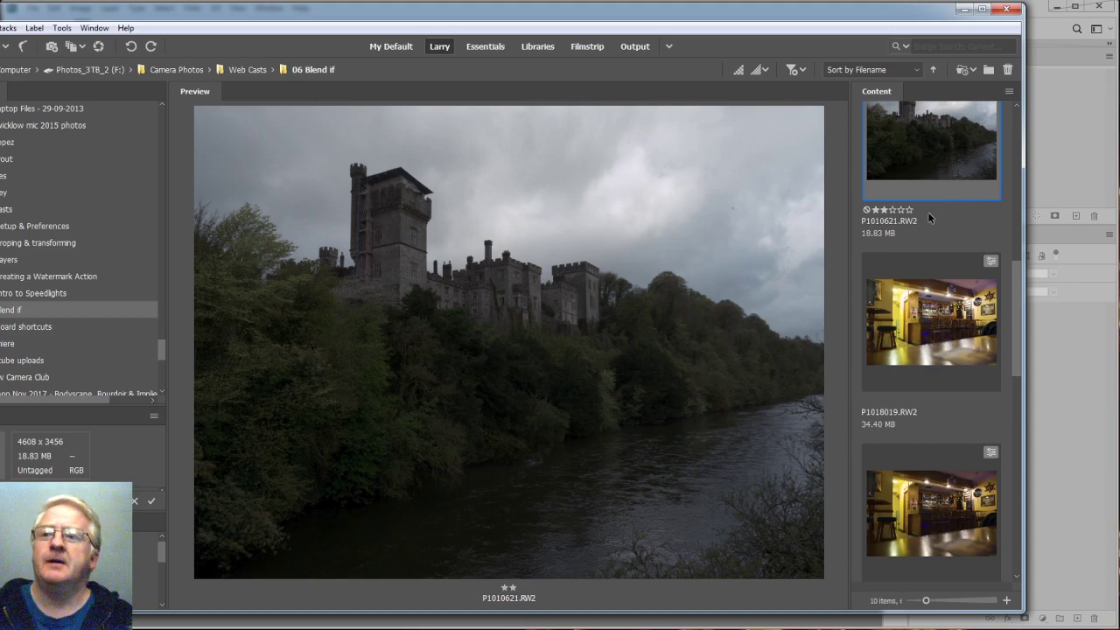
scroll(929, 219, "up", 2)
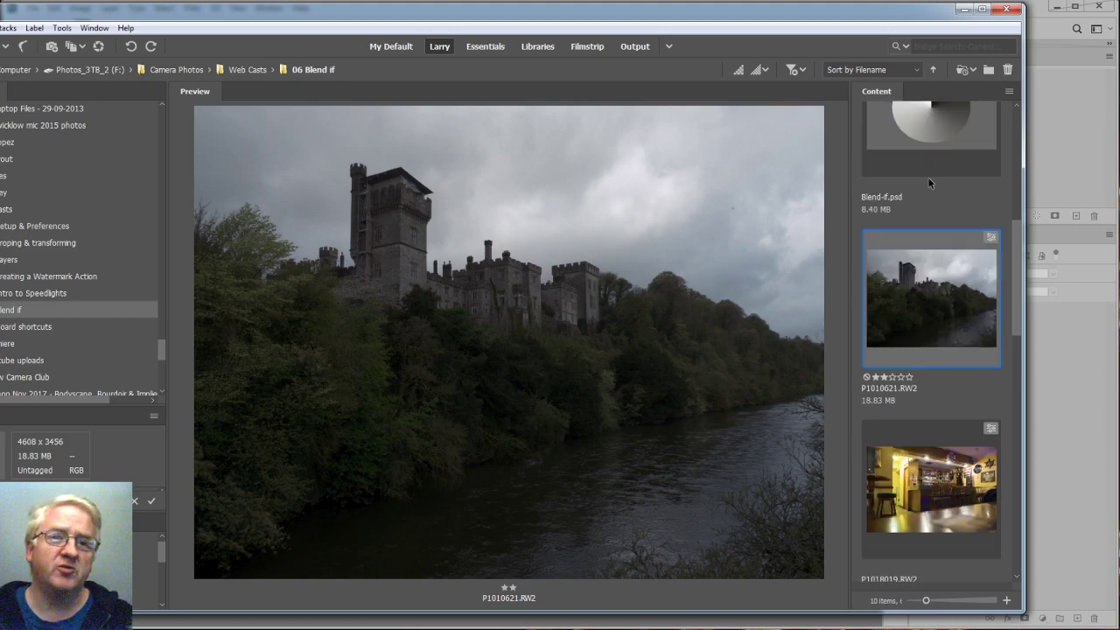
right_click(921, 289)
mouse_move(967, 313)
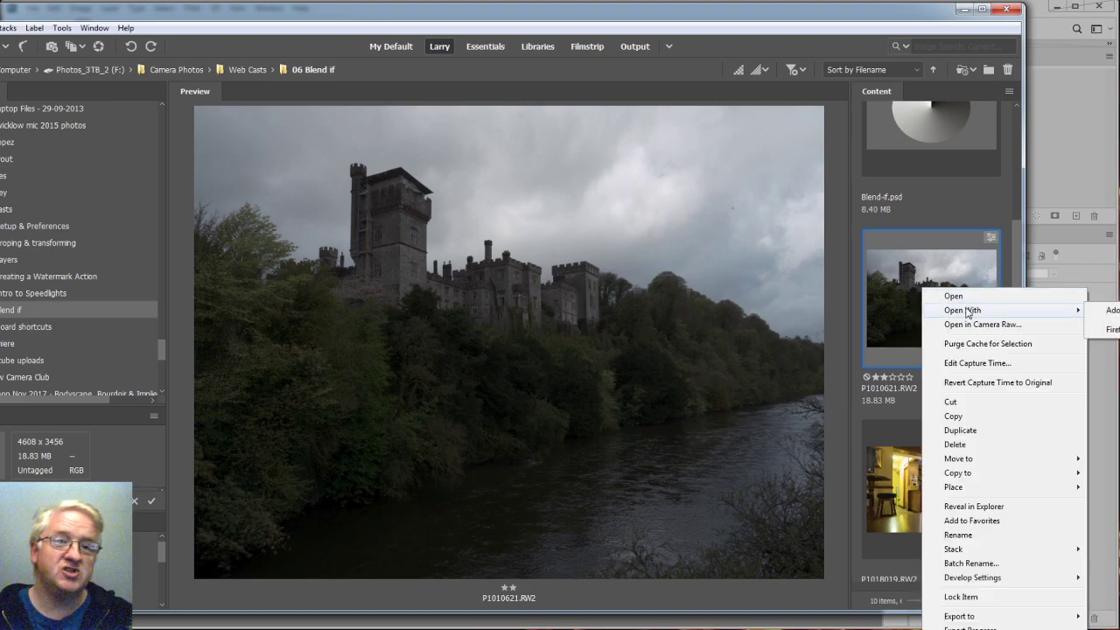
left_click(952, 295)
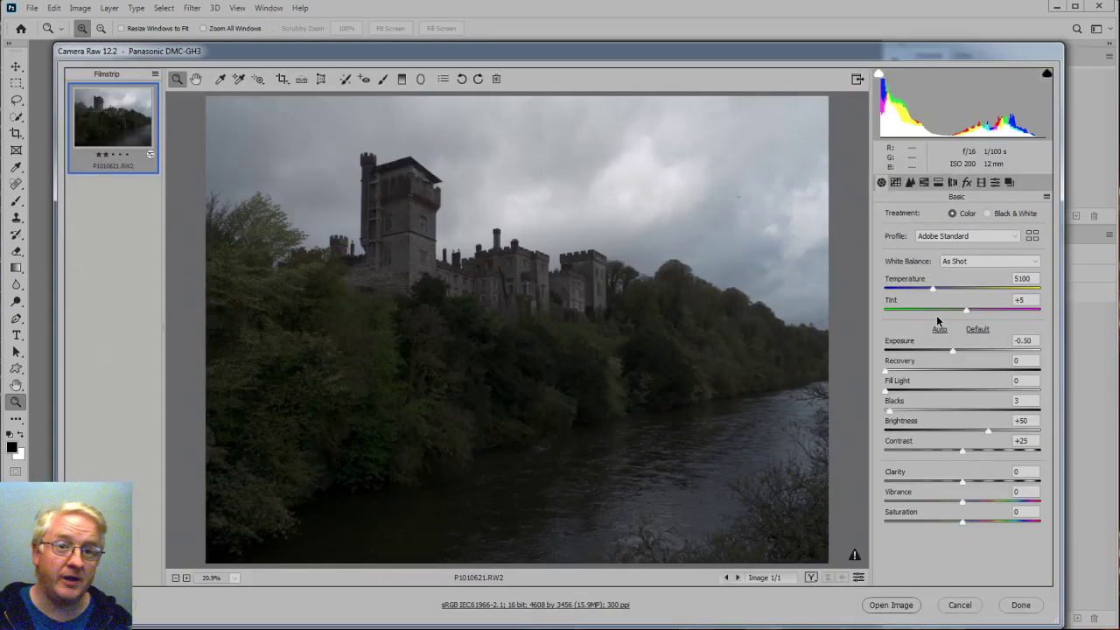
- Set the castle photo's Exposure to 0 and try choosing another process version in its Calibration settings
left_click(1029, 341)
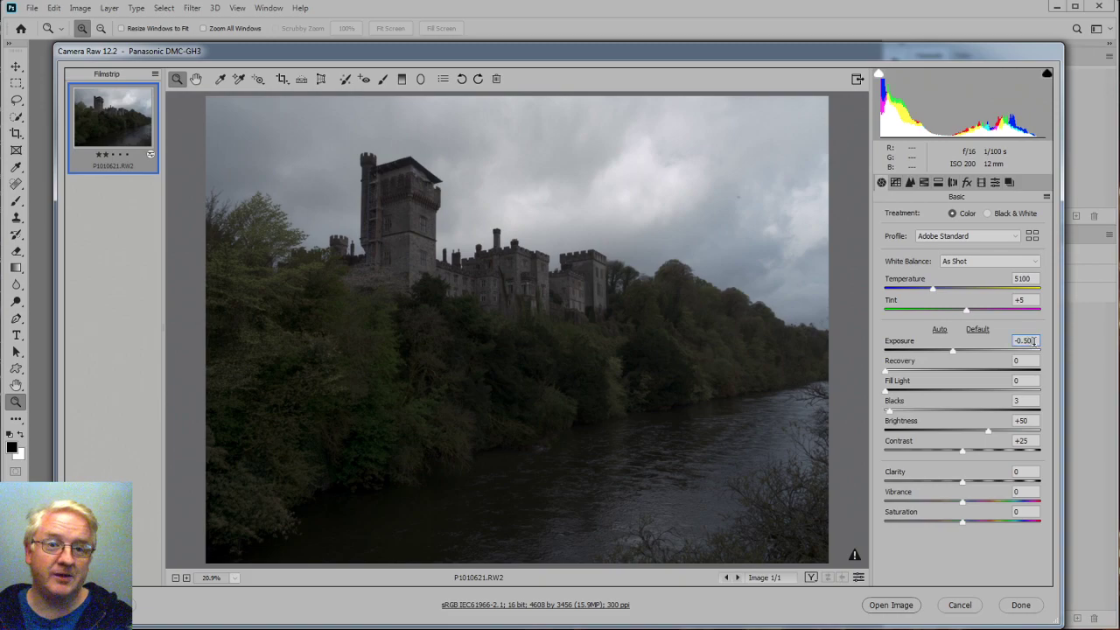
type("0")
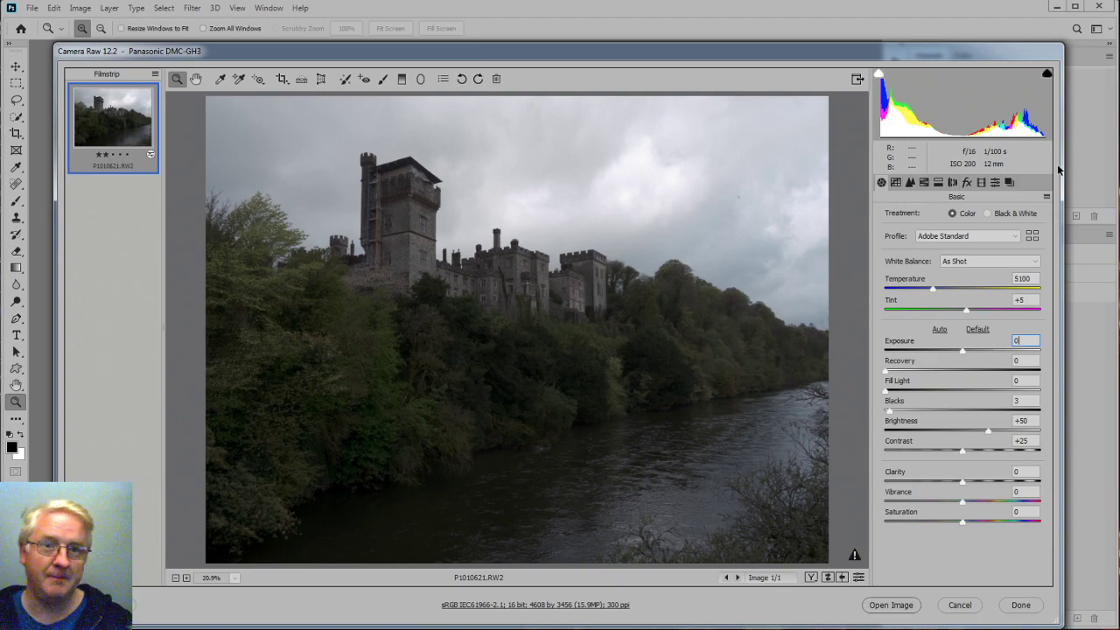
left_click(980, 182)
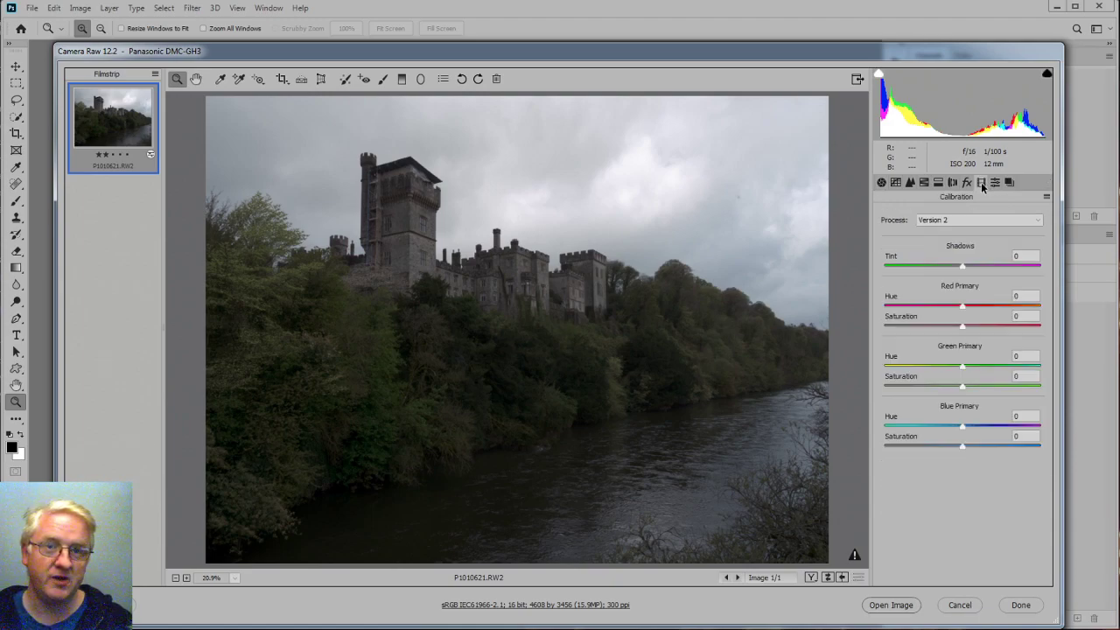
left_click(934, 221)
left_click(937, 230)
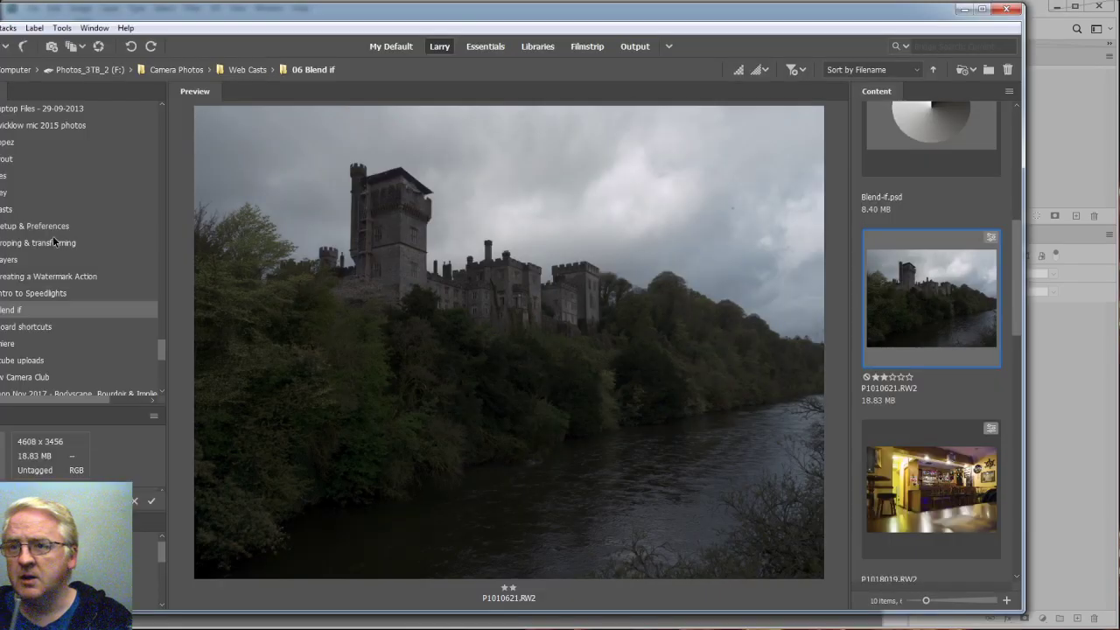
- Browse to the 01 Setup & Preferences folder inside Web Casts and open HDR - Bridge.DNG in Camera Raw
key("ctrl+Up")
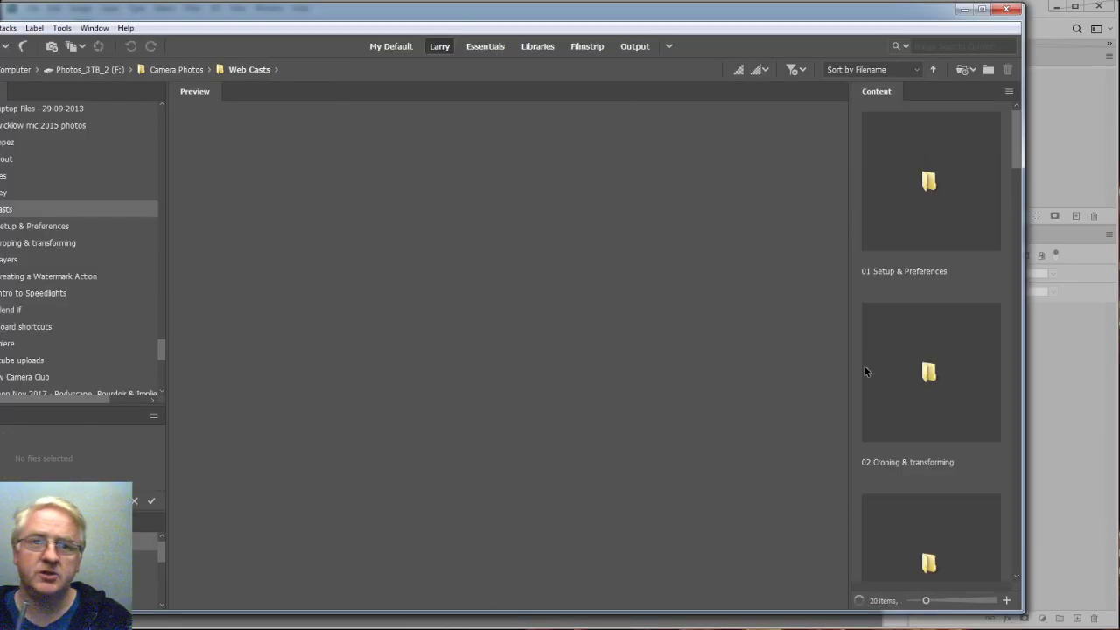
scroll(933, 373, "down", 8)
scroll(934, 374, "down", 3)
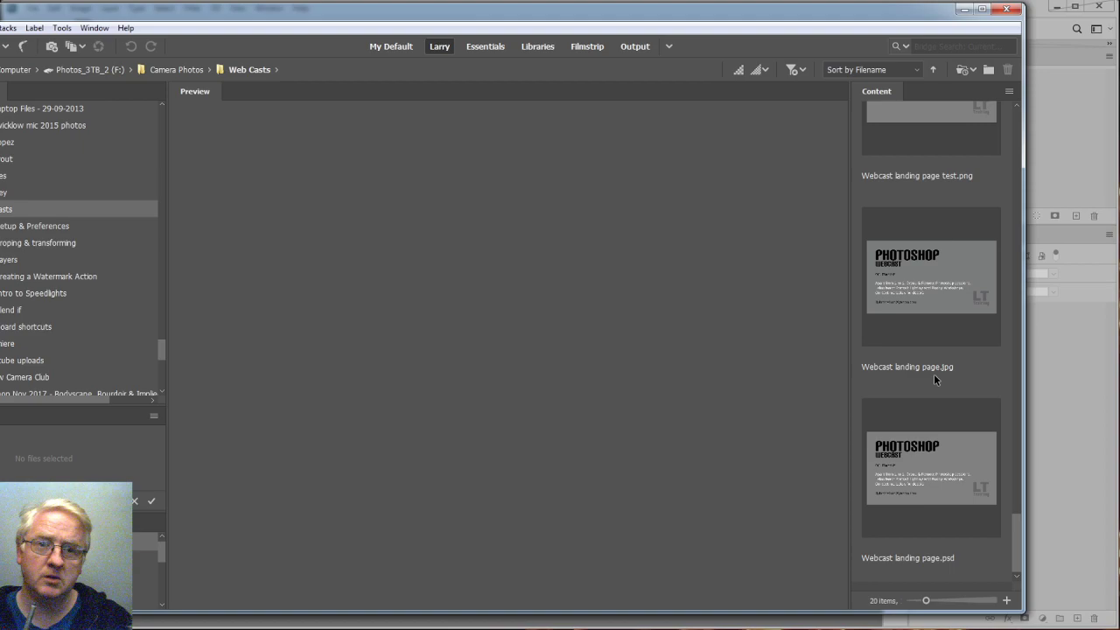
left_click(31, 228)
scroll(924, 402, "down", 10)
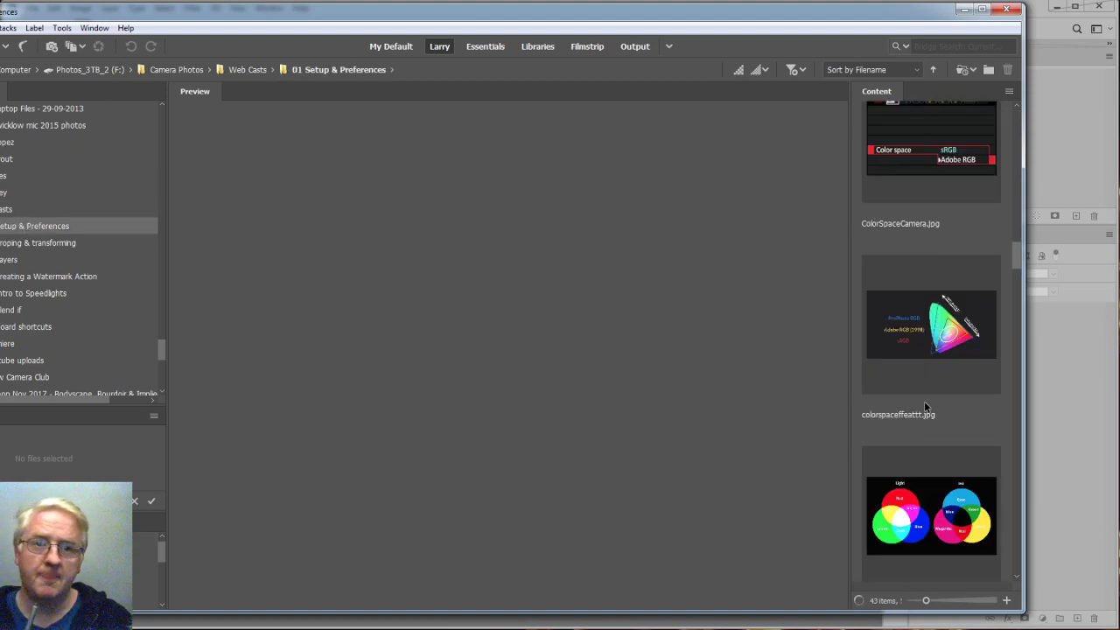
left_click(940, 301)
right_click(934, 272)
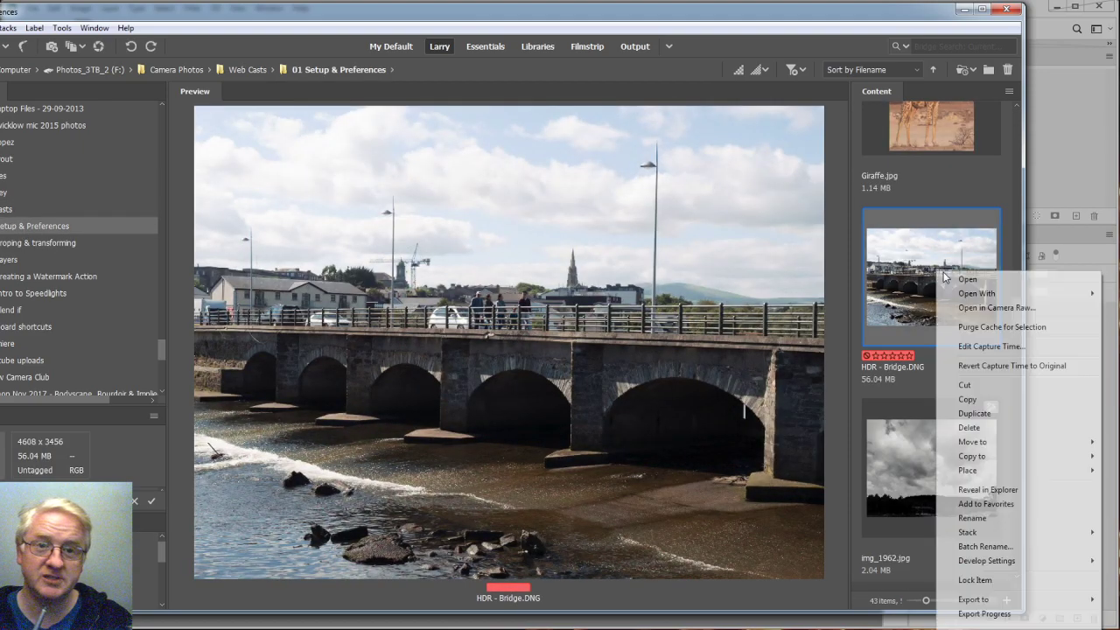
left_click(958, 280)
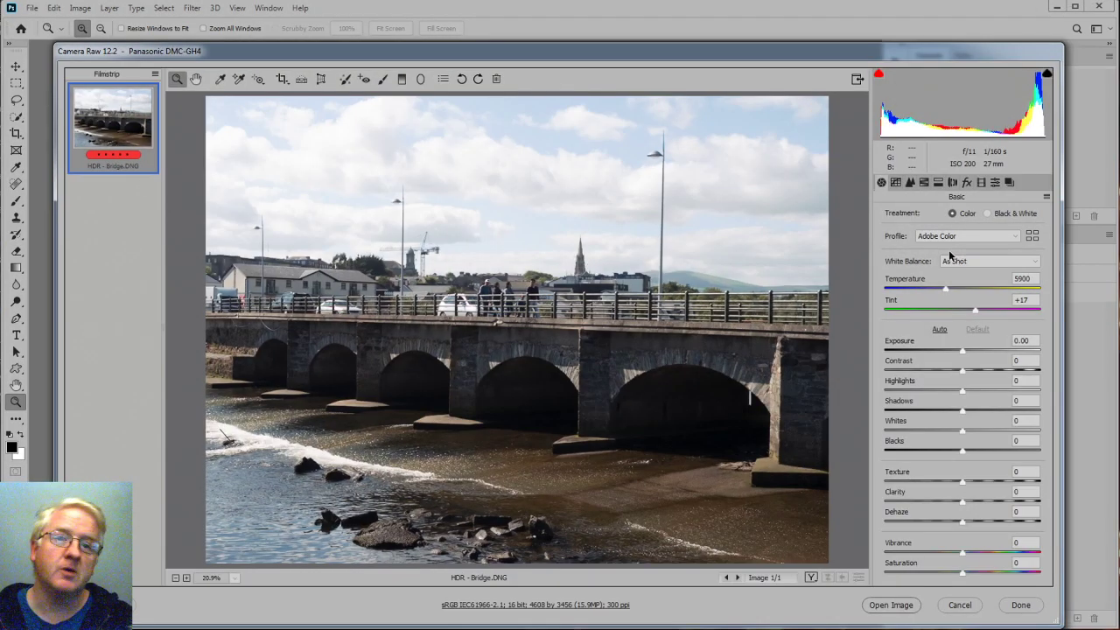
- Set the bridge photo's Calibration process to Version 2
left_click(980, 182)
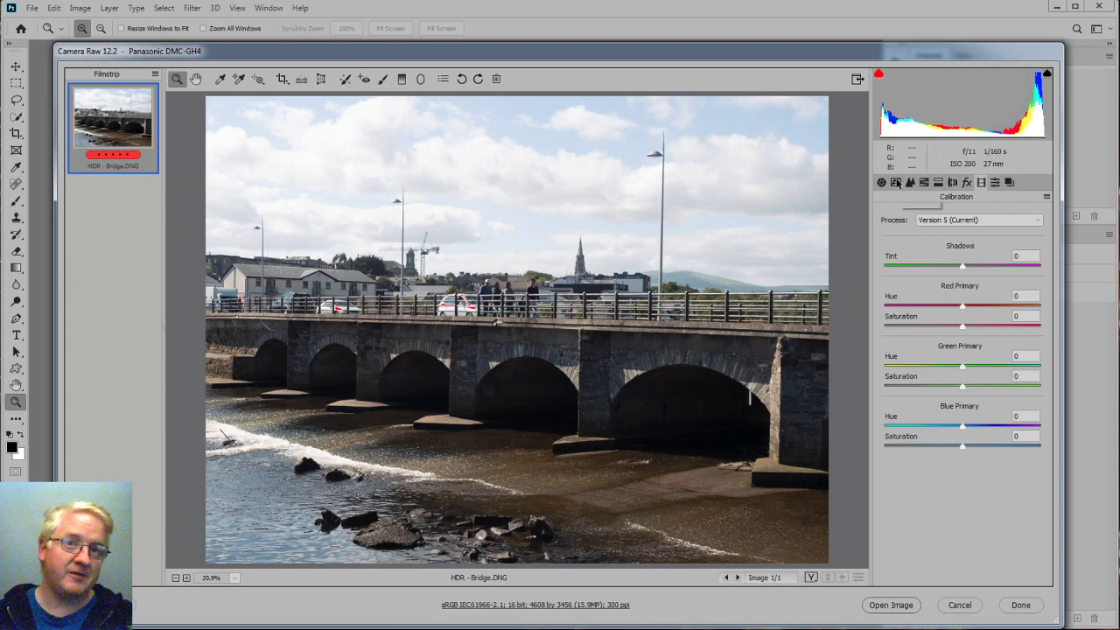
left_click(881, 182)
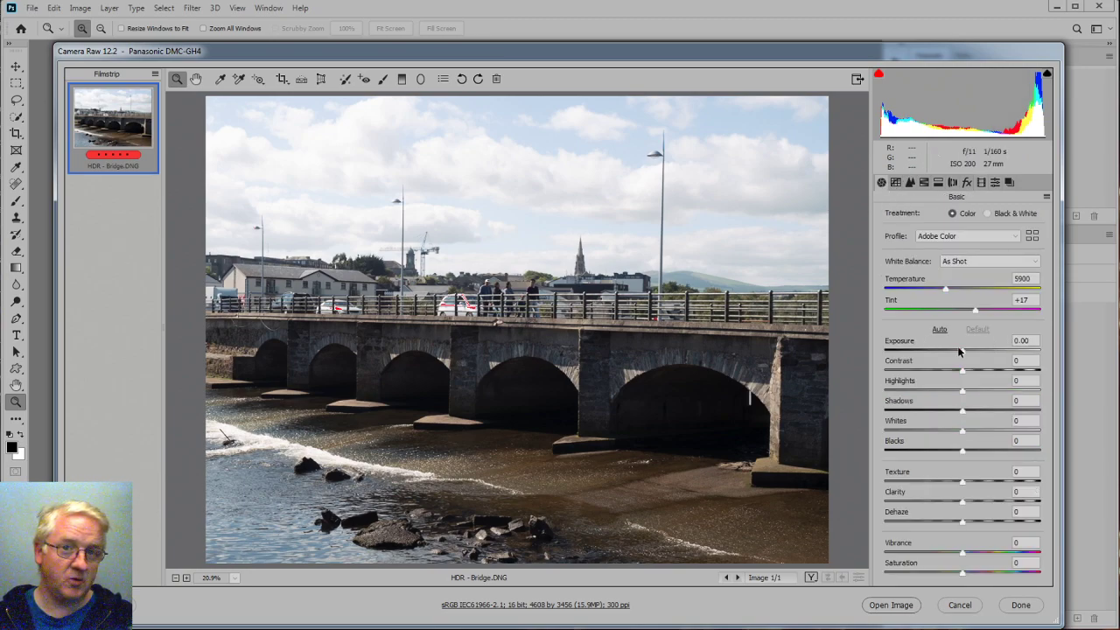
left_click(981, 183)
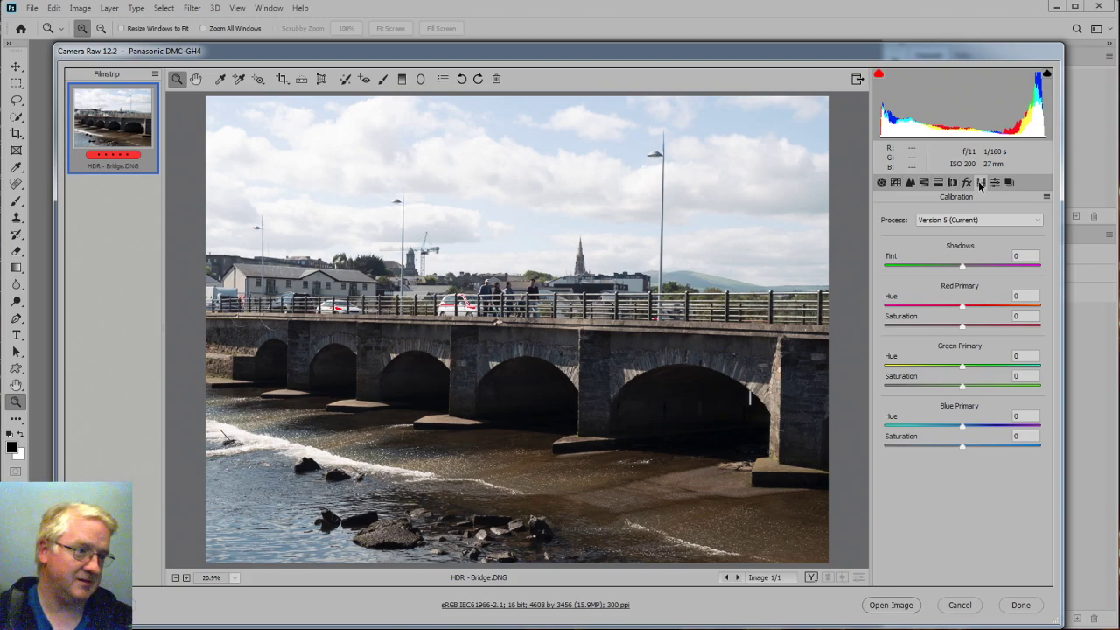
left_click(946, 221)
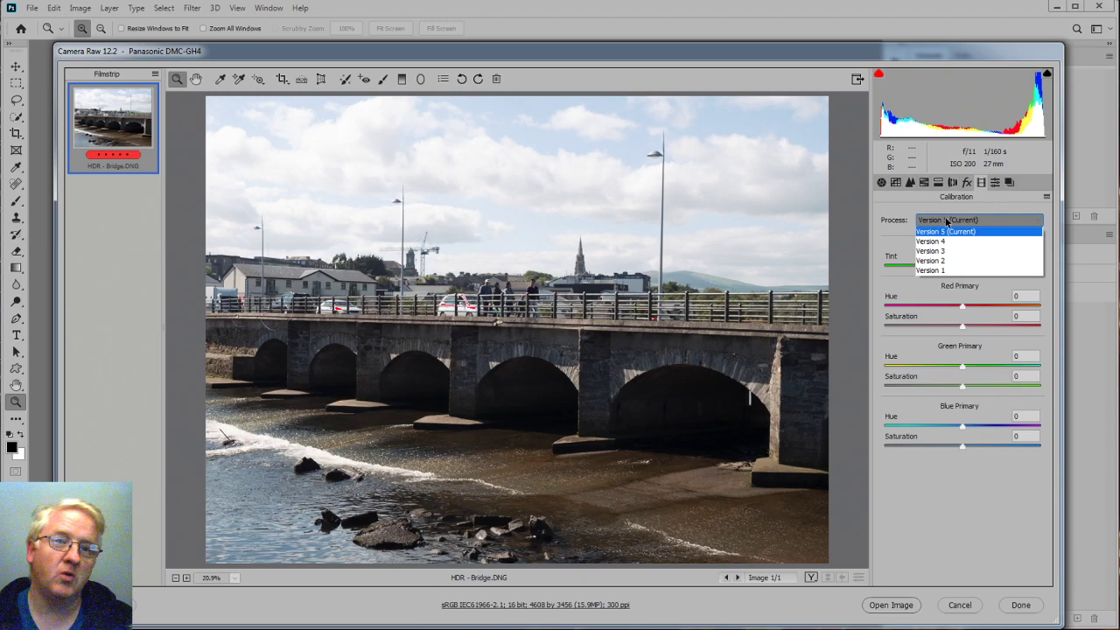
left_click(946, 261)
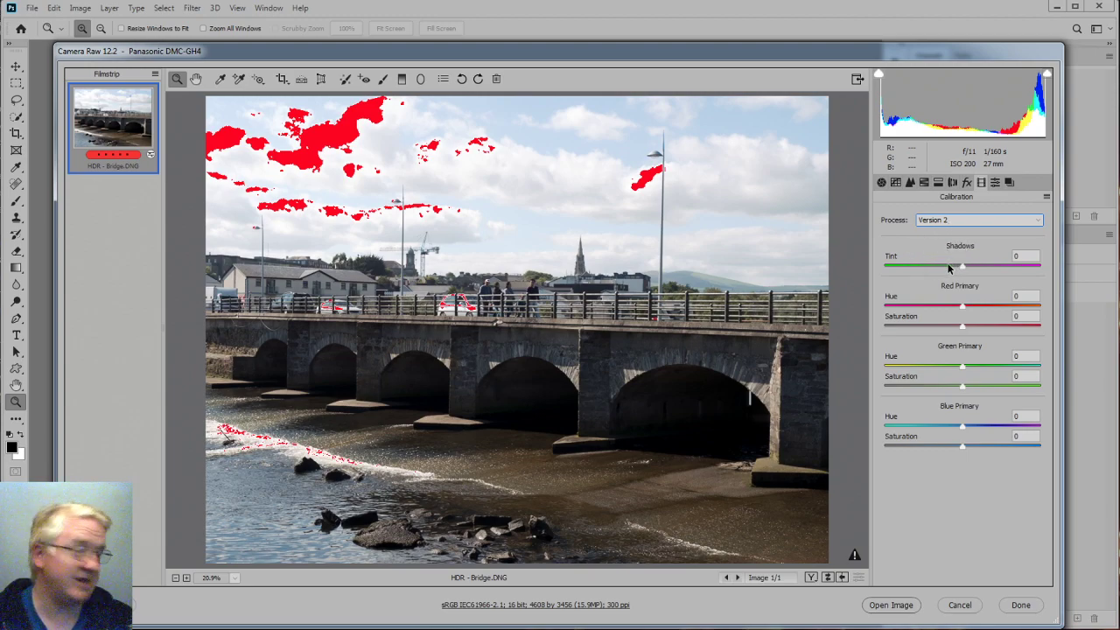
- Examine the clipped highlights in the bridge photo's clouds up close, then fit the whole photo in view
left_click(478, 153)
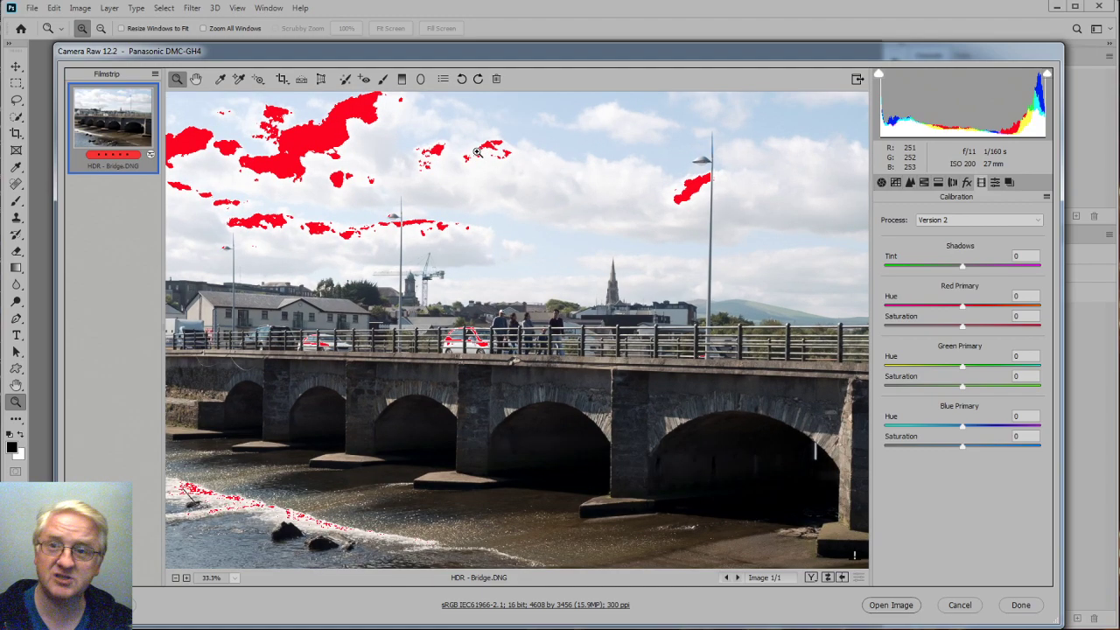
left_click(477, 153)
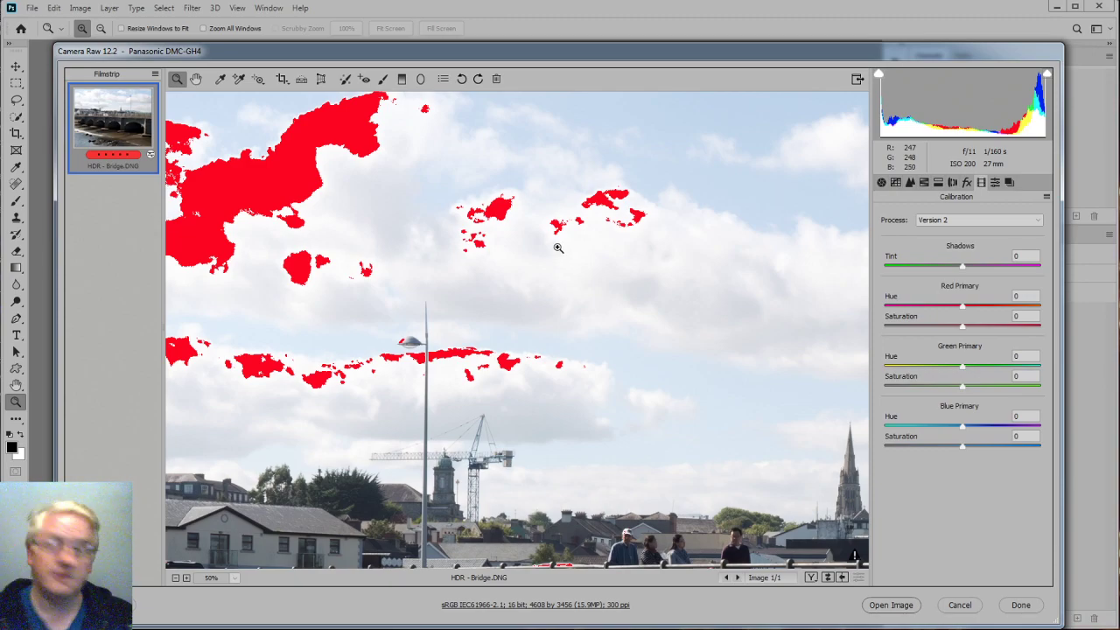
left_click(558, 252)
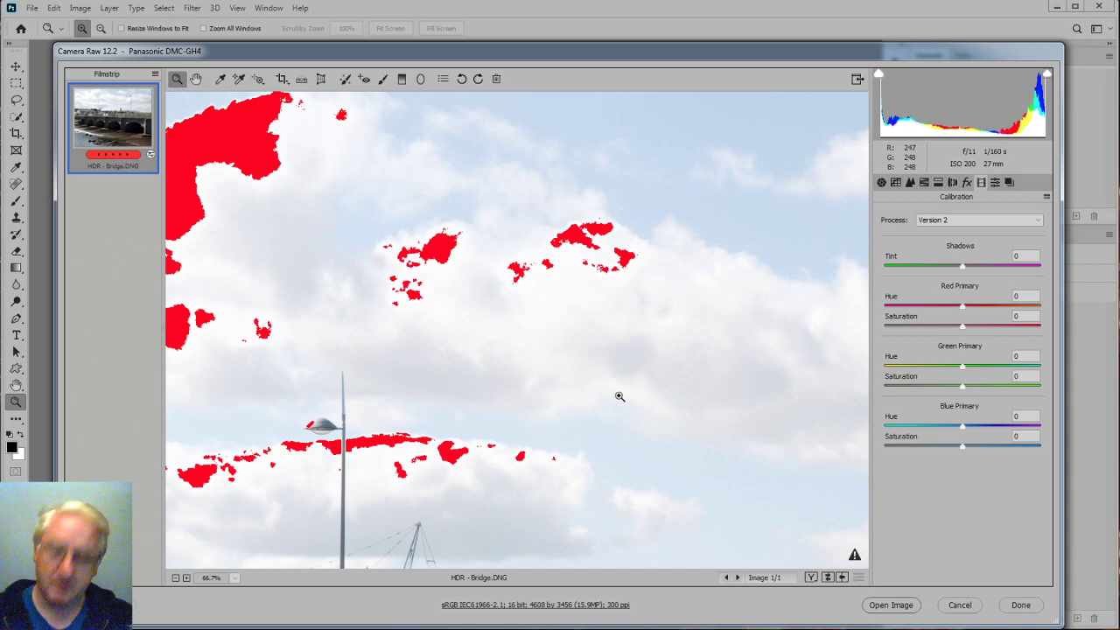
left_click(499, 330, "alt")
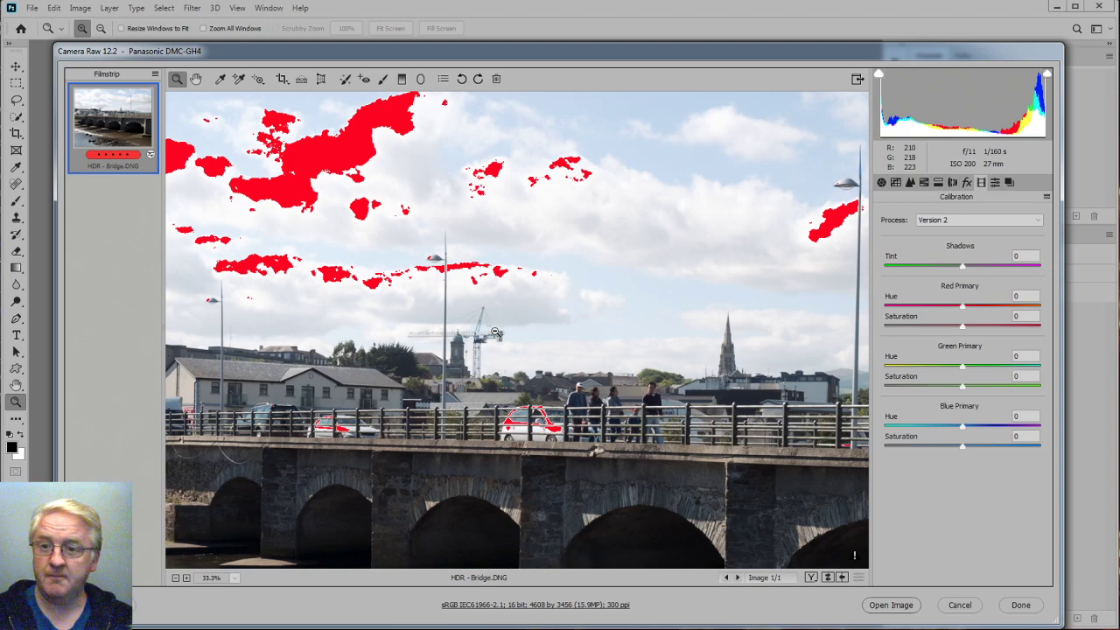
left_click(495, 332, "alt")
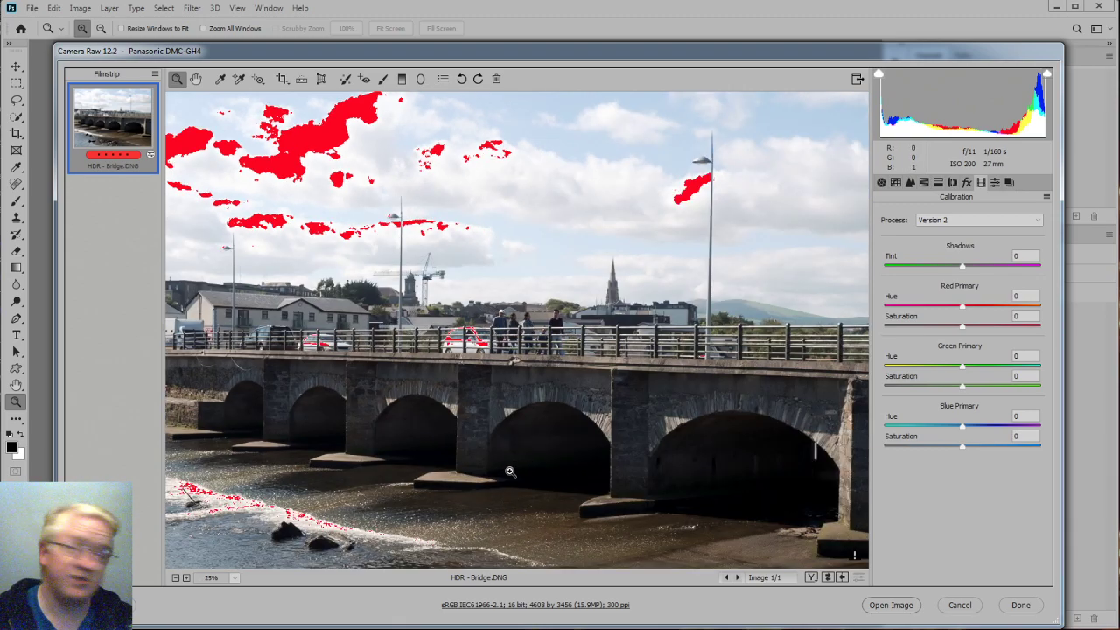
left_click(233, 578)
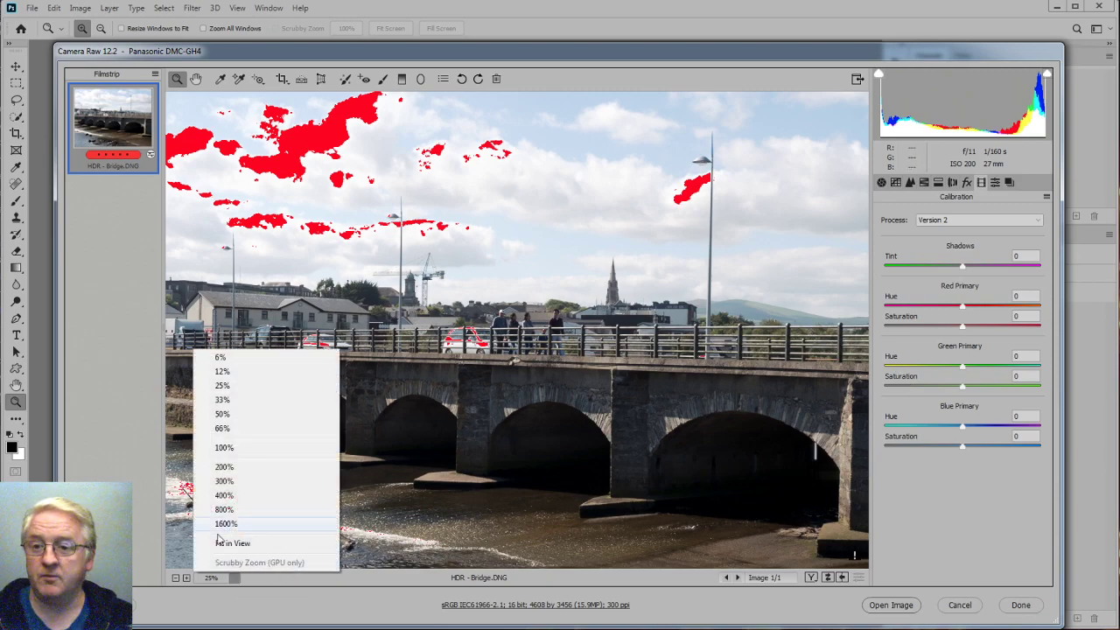
left_click(221, 540)
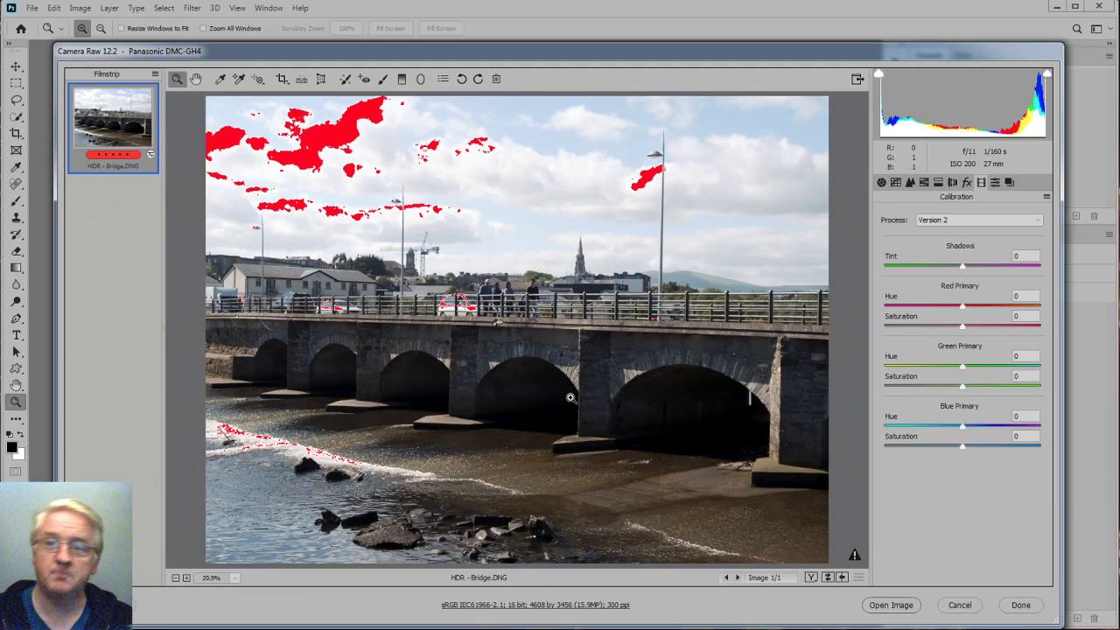
- Enable Remove Chromatic Aberration and set the sharpening Amount to 0, Radius to 0.5 and Detail to 0
left_click(952, 184)
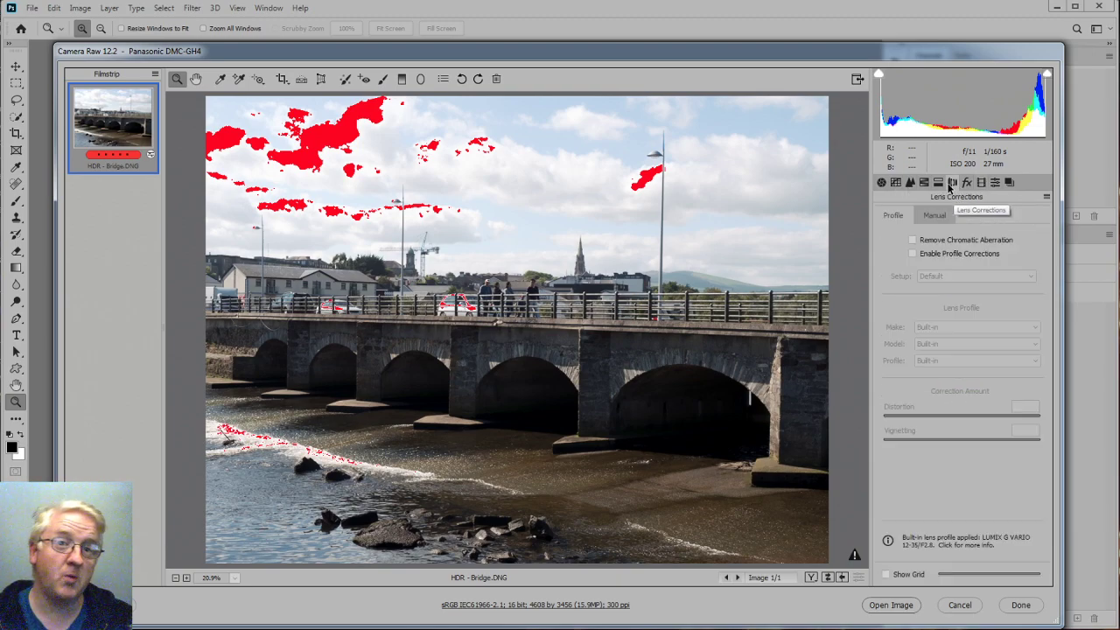
left_click(913, 239)
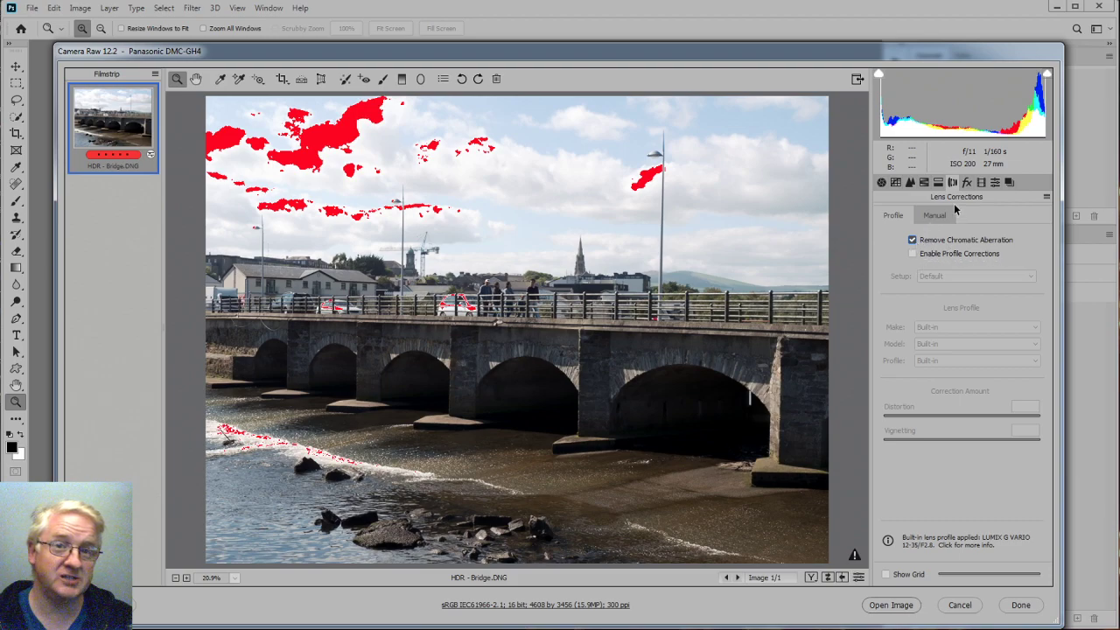
left_click(910, 182)
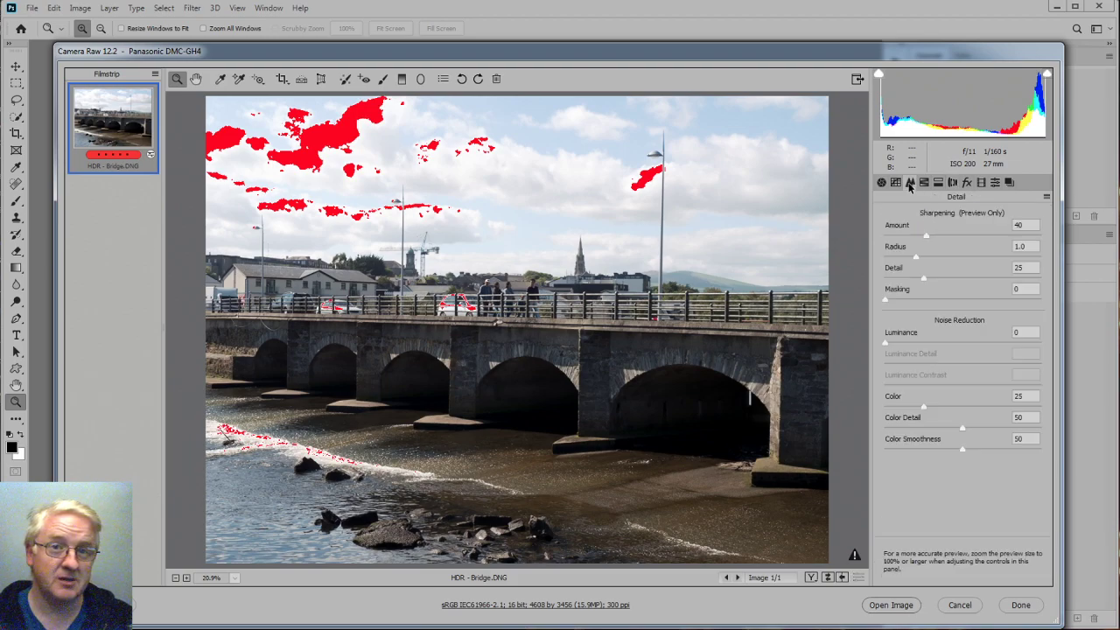
left_click(912, 254)
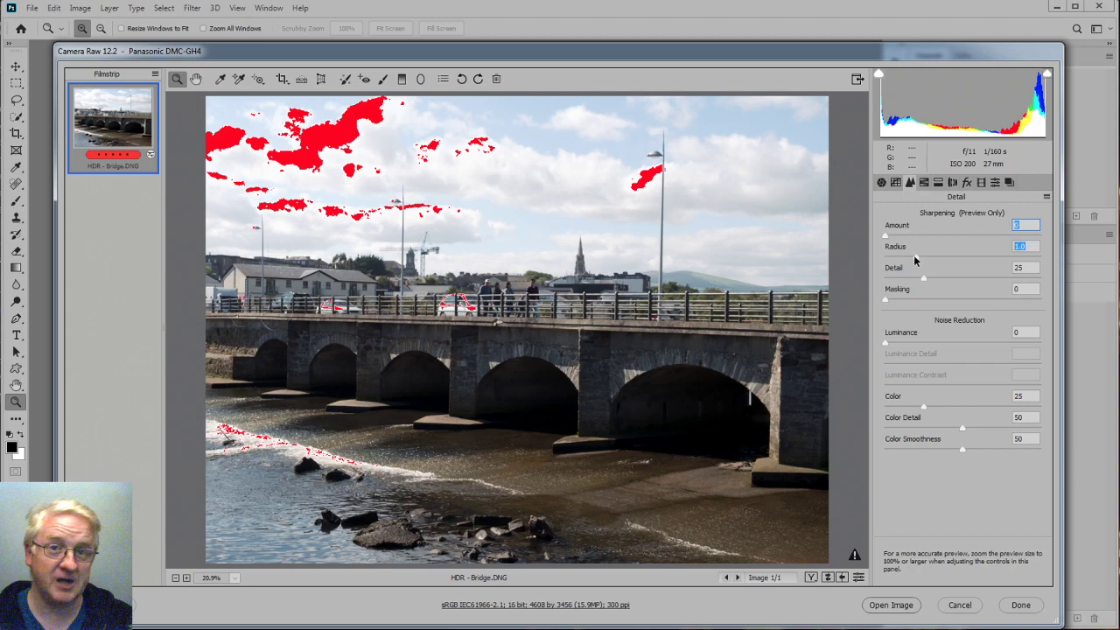
left_click_drag(923, 277, 854, 285)
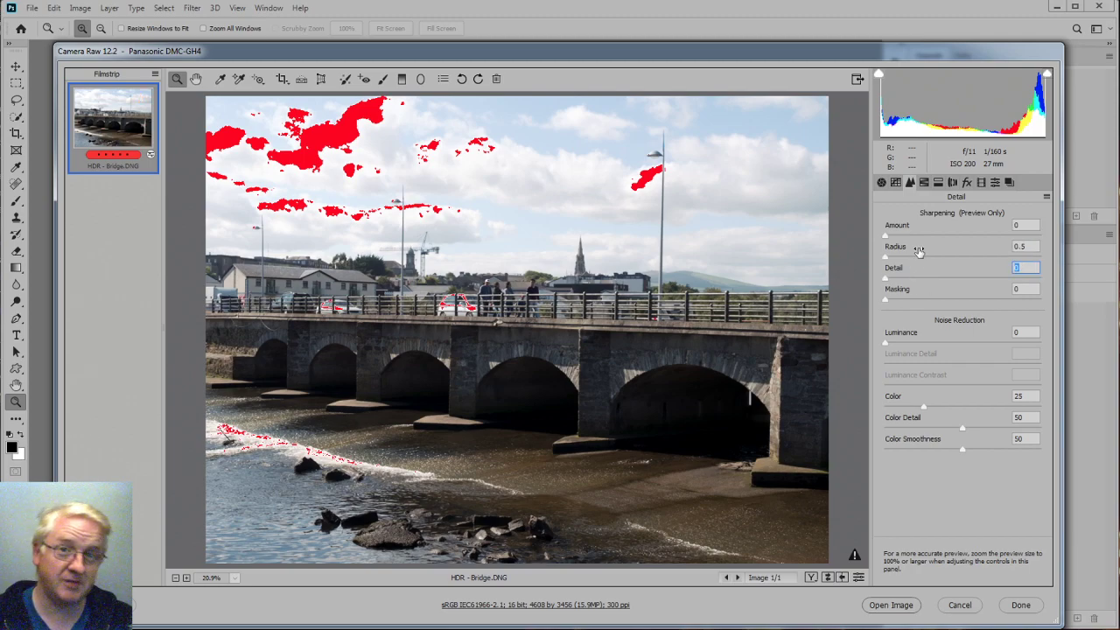
- Set the bridge photo's point tone curve to Linear after comparing it with Medium Contrast
left_click(895, 182)
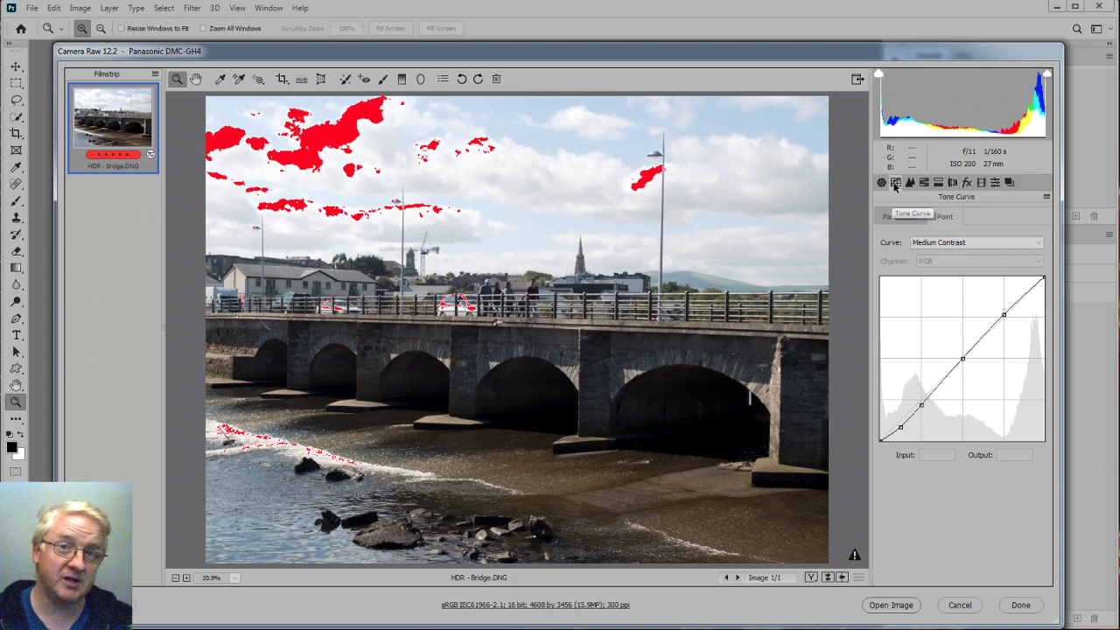
left_click(916, 247)
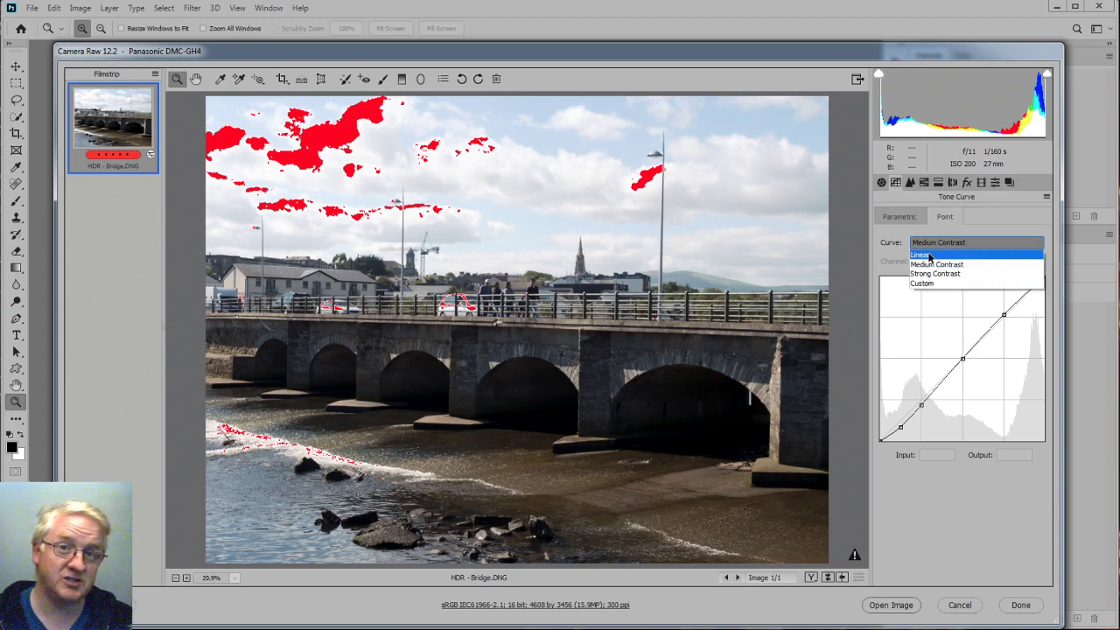
left_click(930, 253)
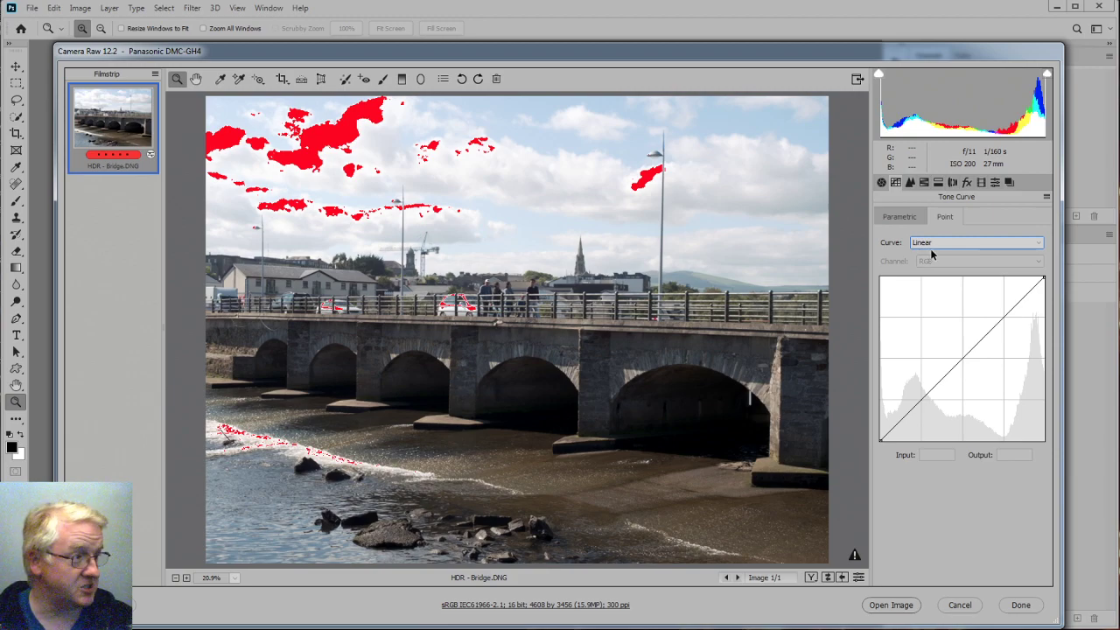
left_click(920, 243)
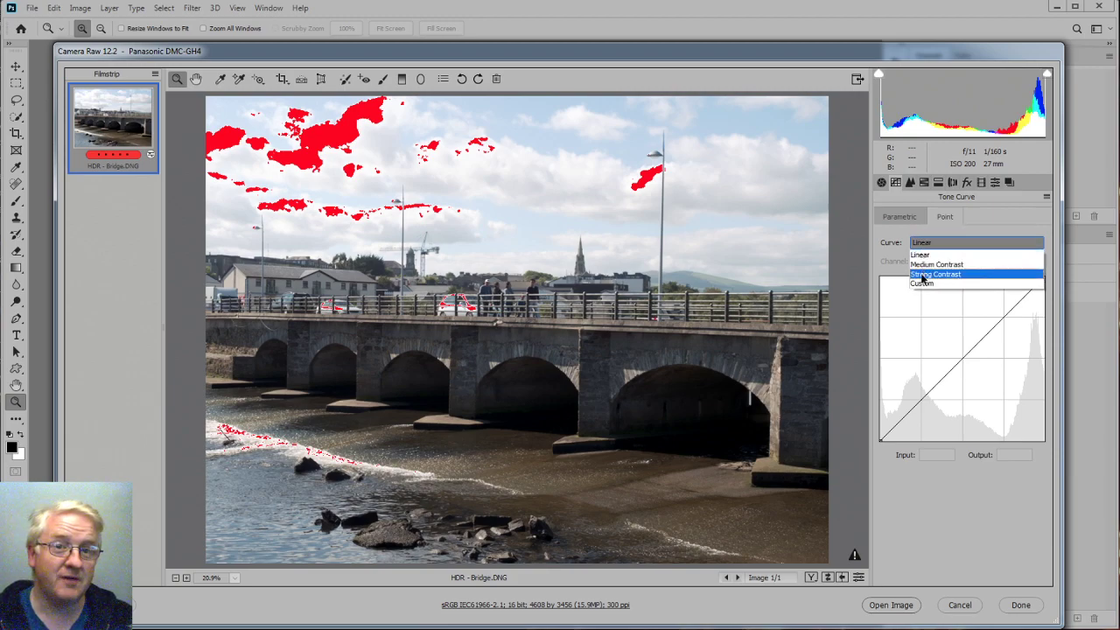
left_click(924, 263)
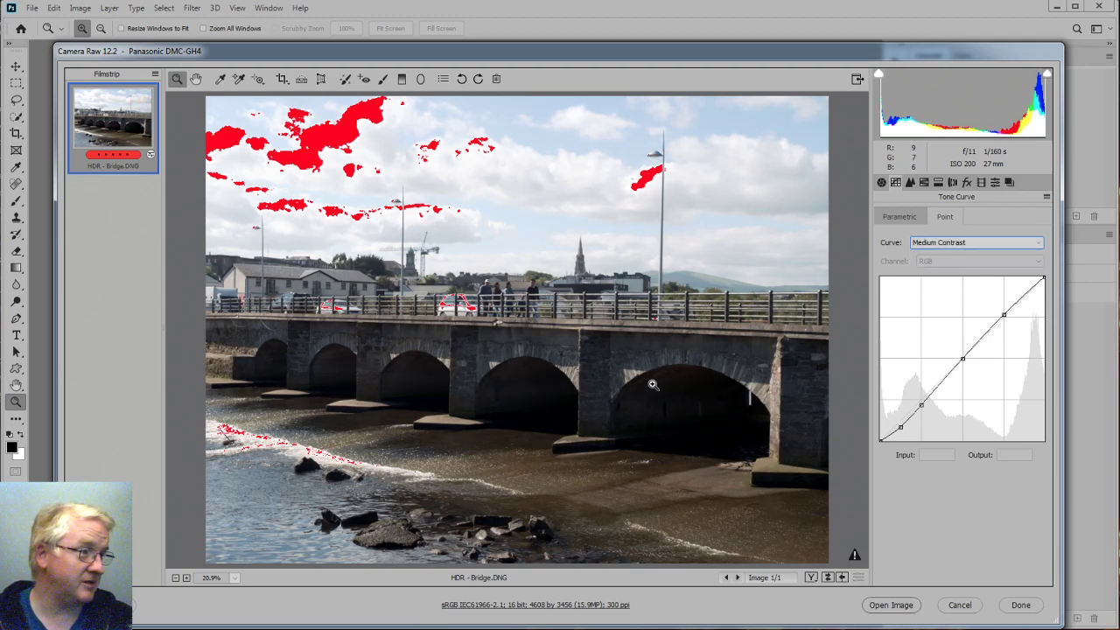
left_click(926, 245)
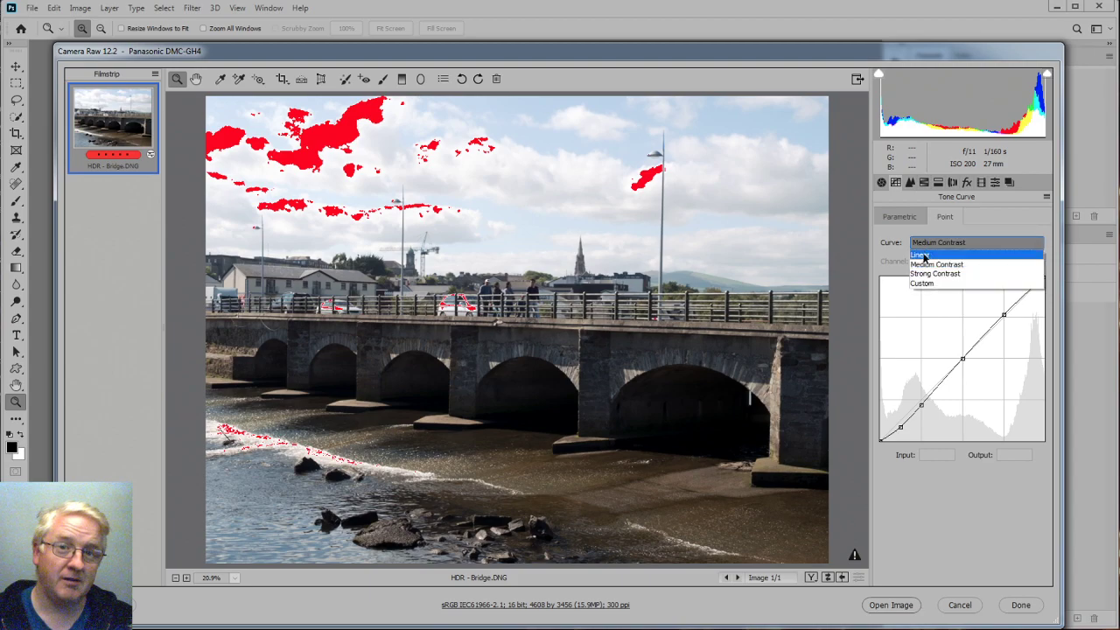
left_click(924, 257)
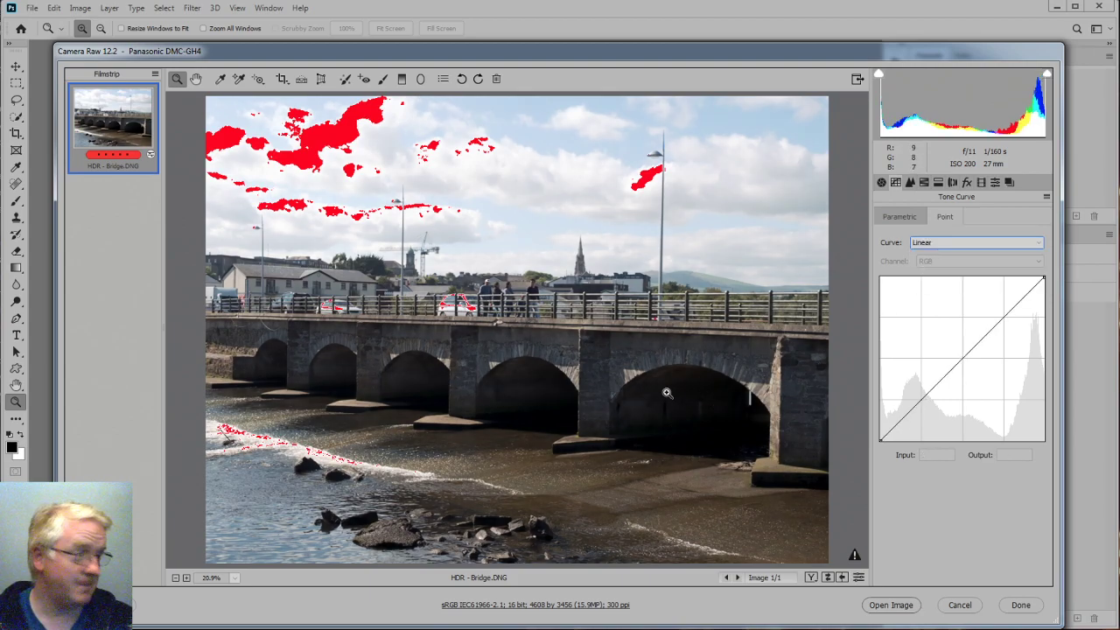
- Lower the bridge photo's Exposure to -1.50 in the Basic settings
left_click(882, 182)
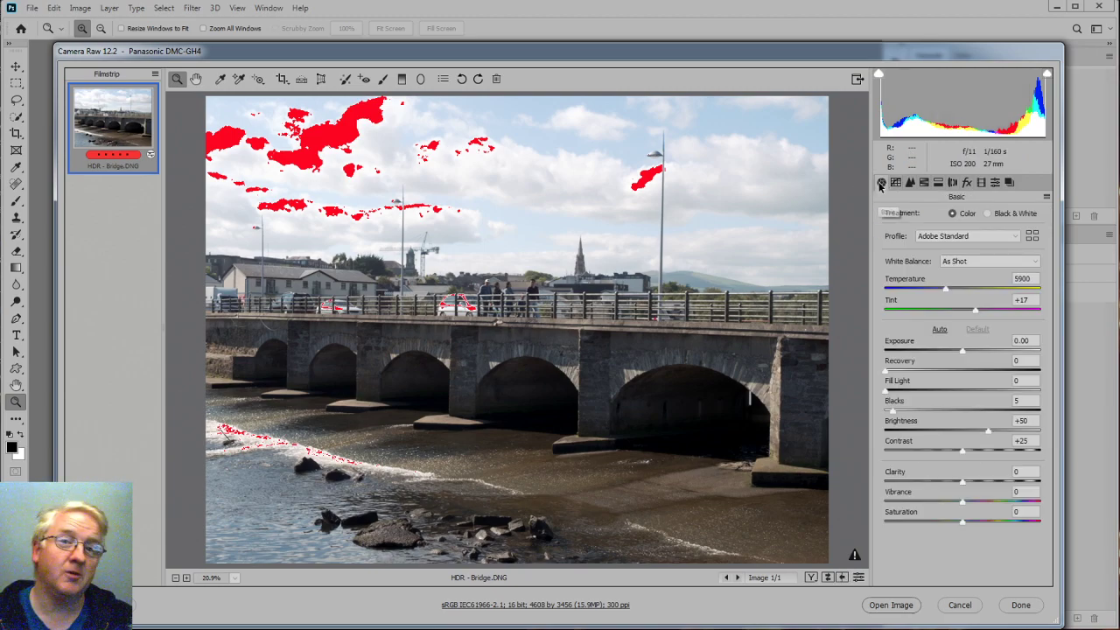
left_click(1024, 340)
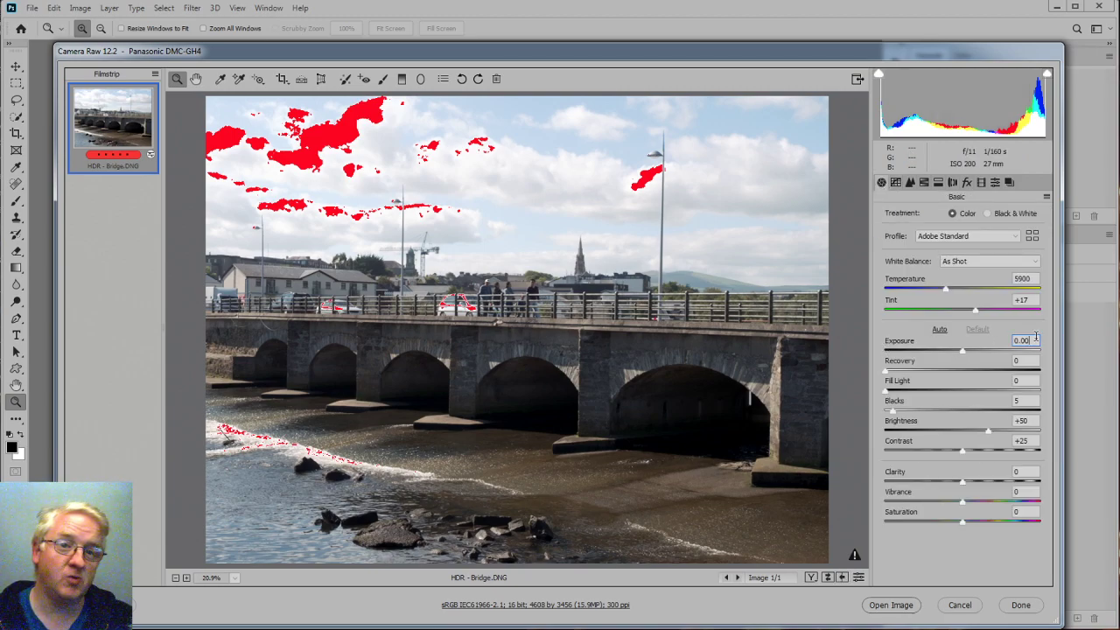
key("shift+Down")
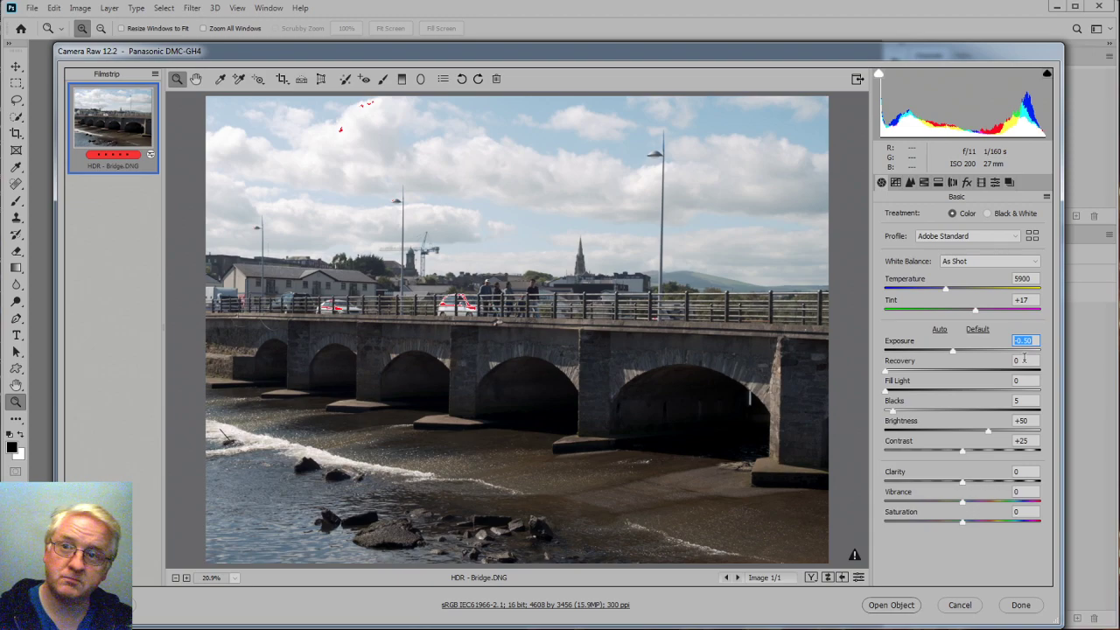
key("shift+Down")
key("shift+Down")
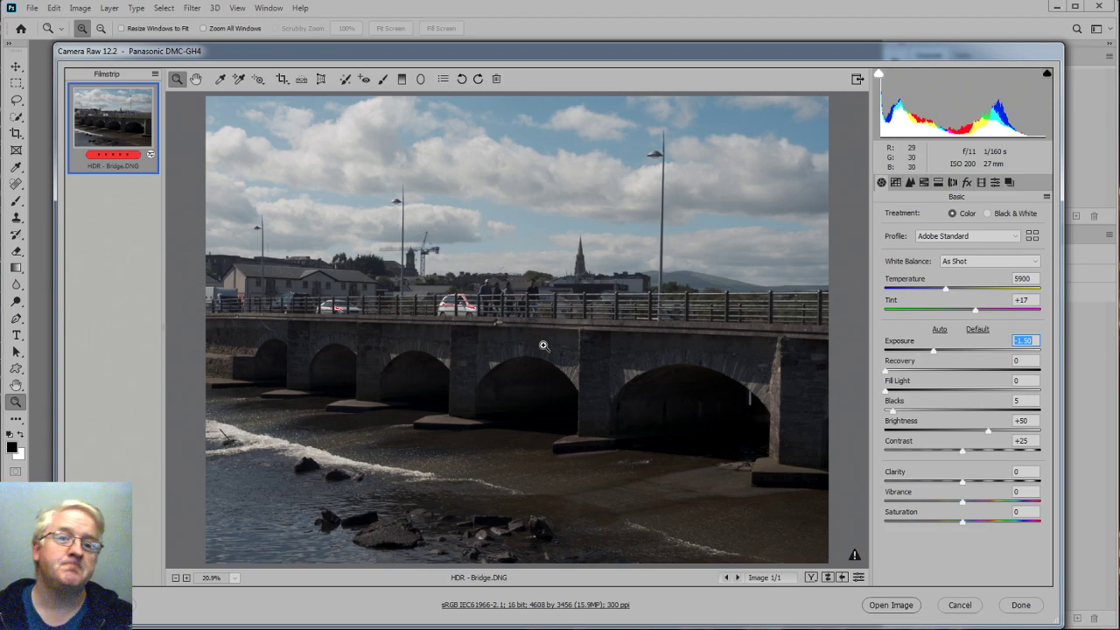
- Cancel the Camera Raw adjustments to HDR - Bridge.DNG and switch to Adobe Bridge
left_click(961, 606)
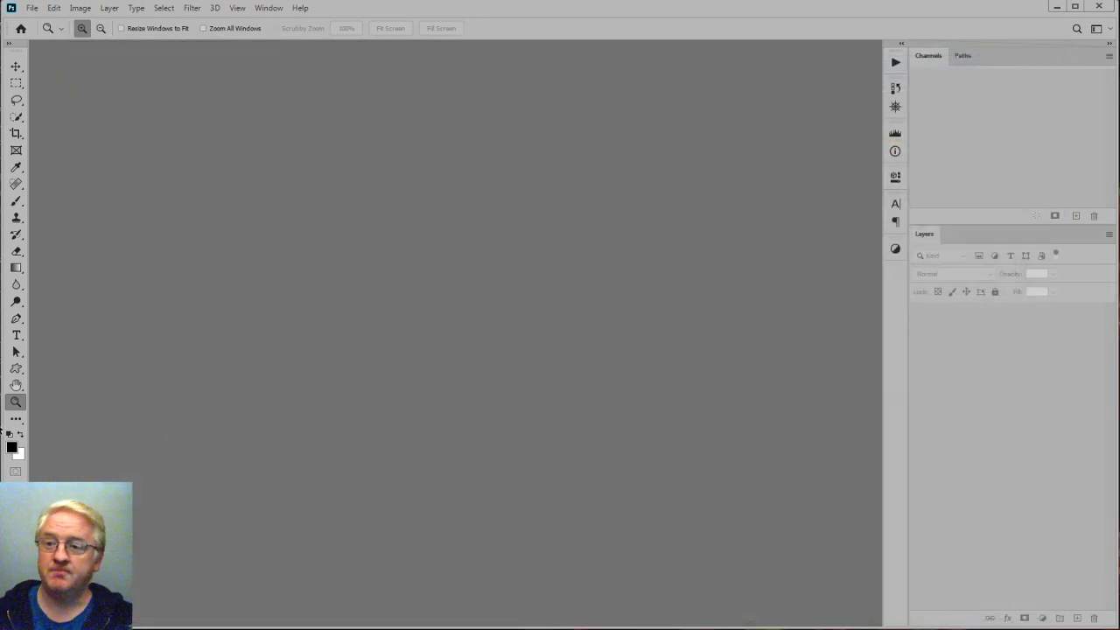
key("alt+Tab")
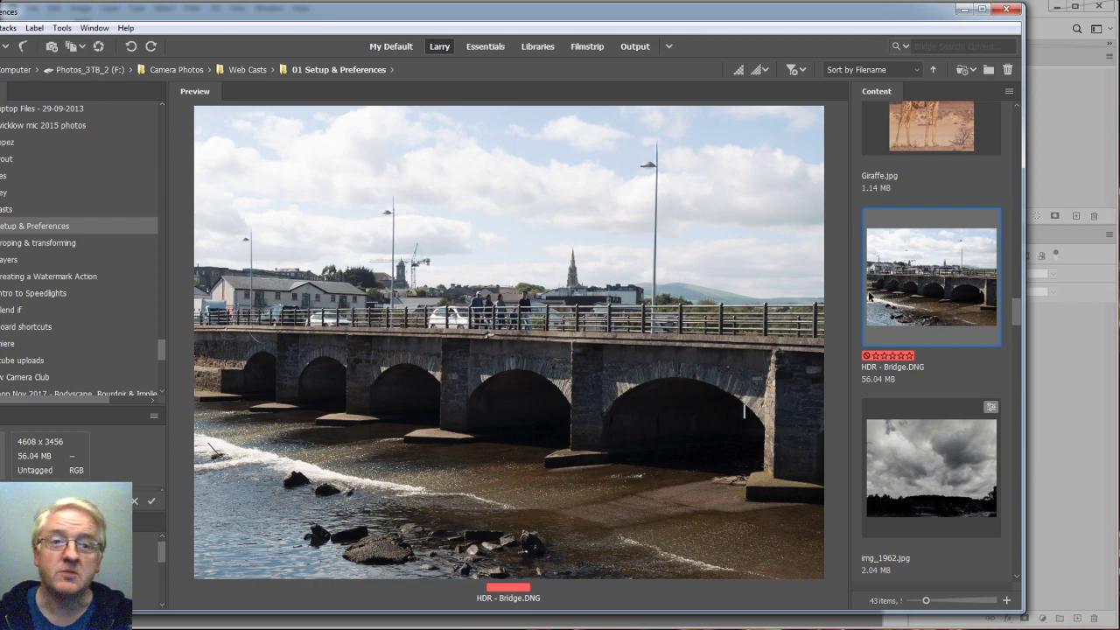
- Browse to the 06 Blend if folder and open P1010621.RW2 in Camera Raw
scroll(915, 472, "up", 10)
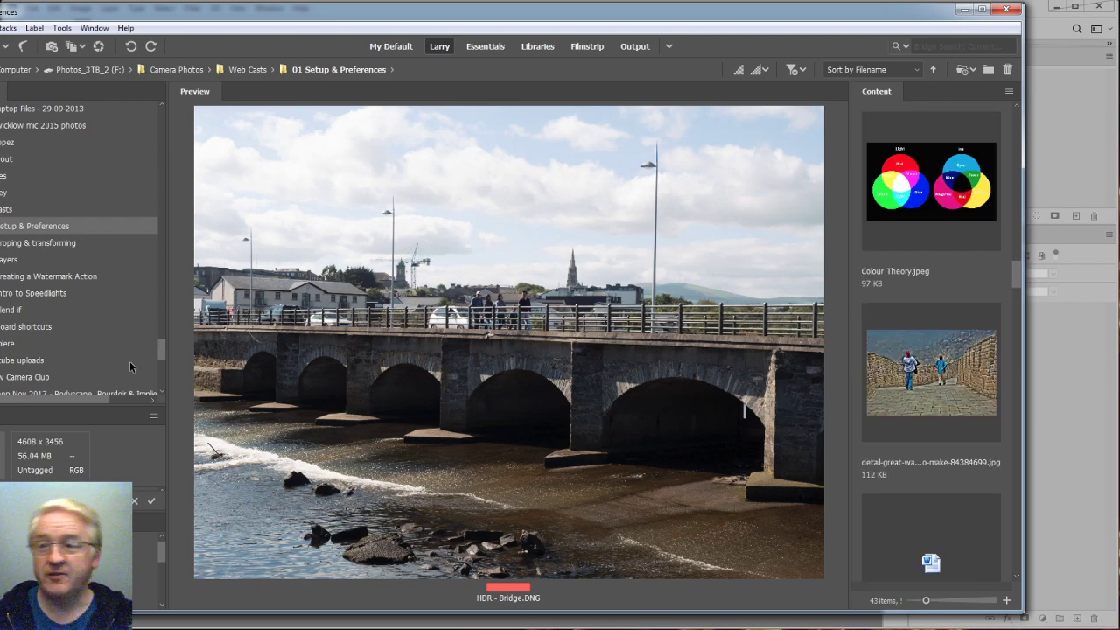
left_click(16, 310)
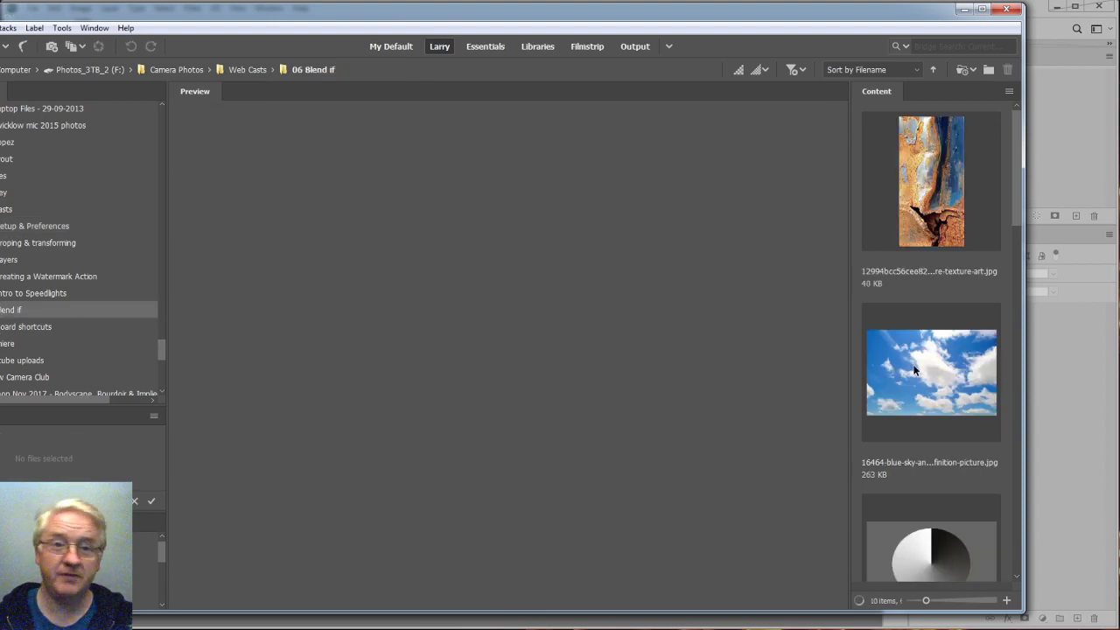
scroll(914, 370, "down", 6)
scroll(922, 399, "up", 3)
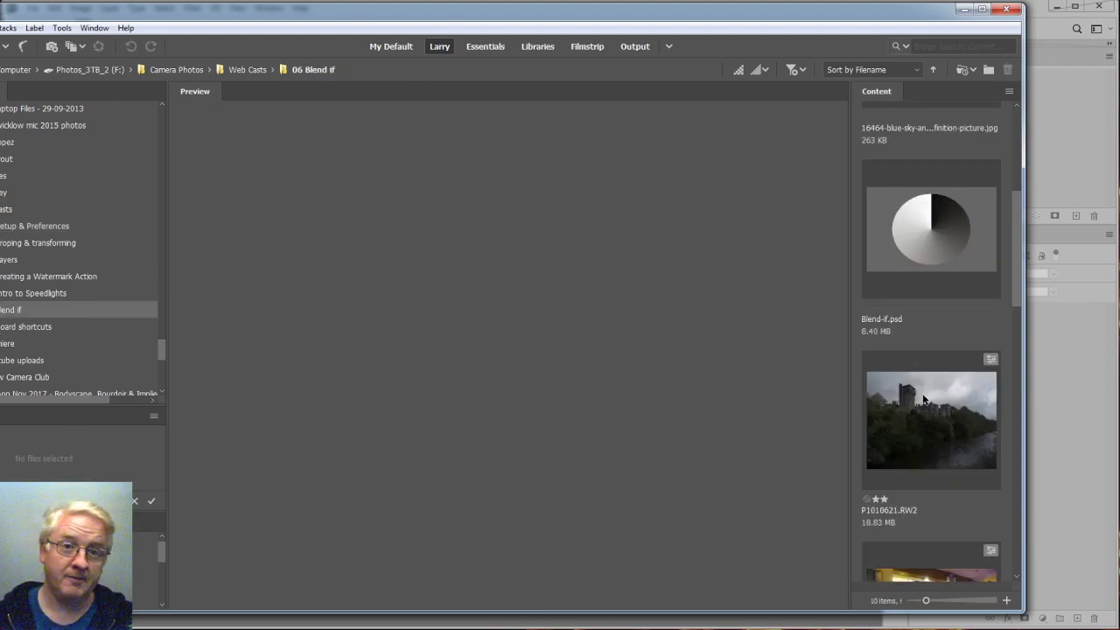
right_click(923, 399)
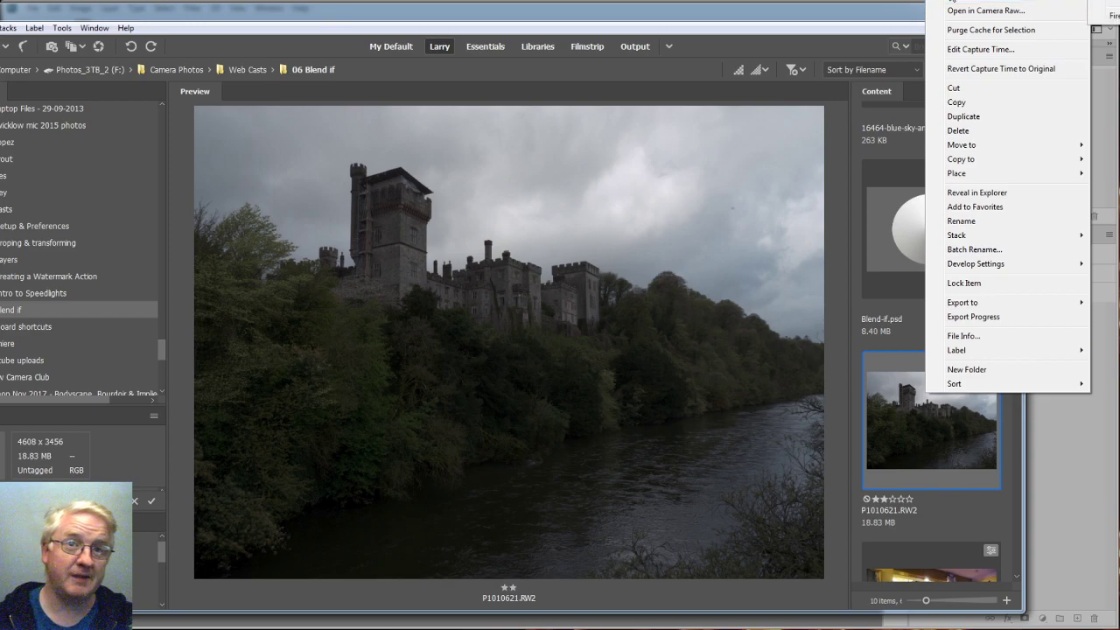
left_click(990, 29)
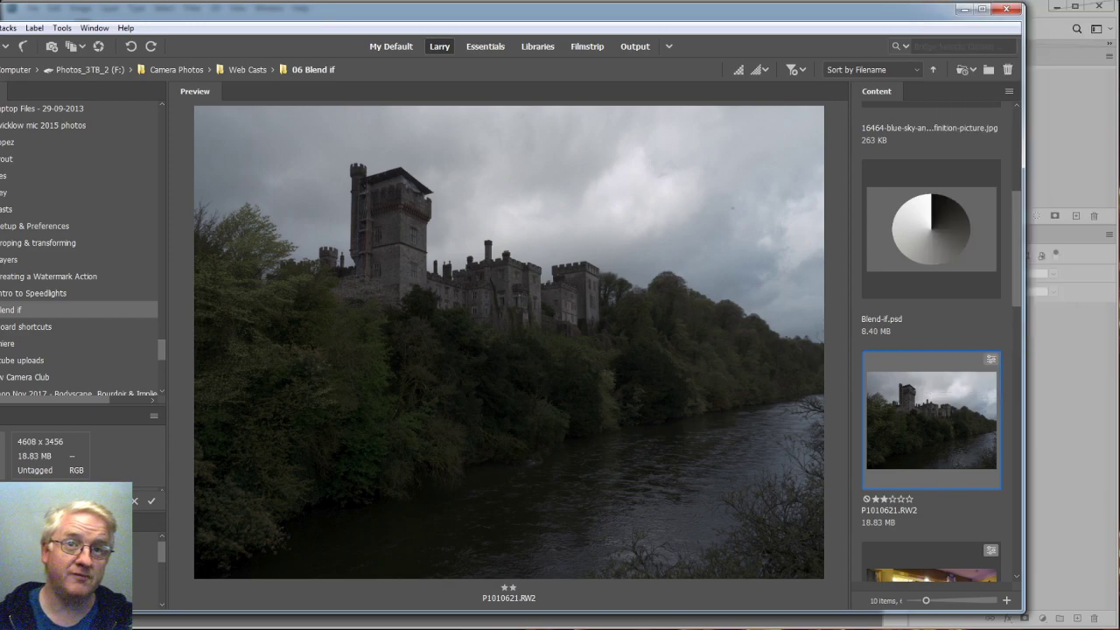
double_click(901, 187)
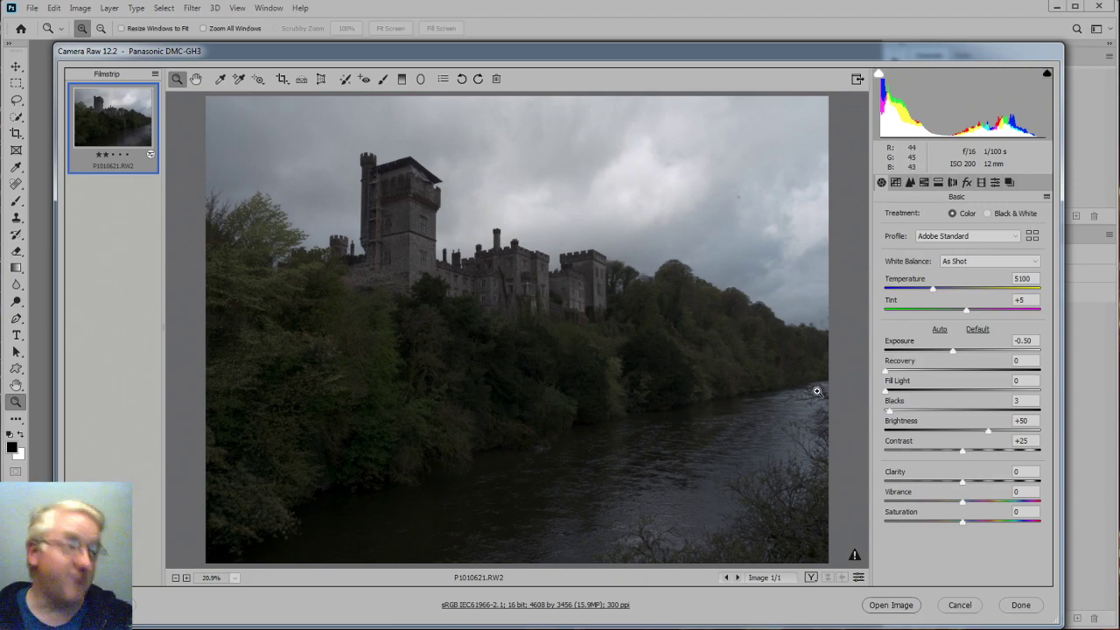
left_click(1037, 341)
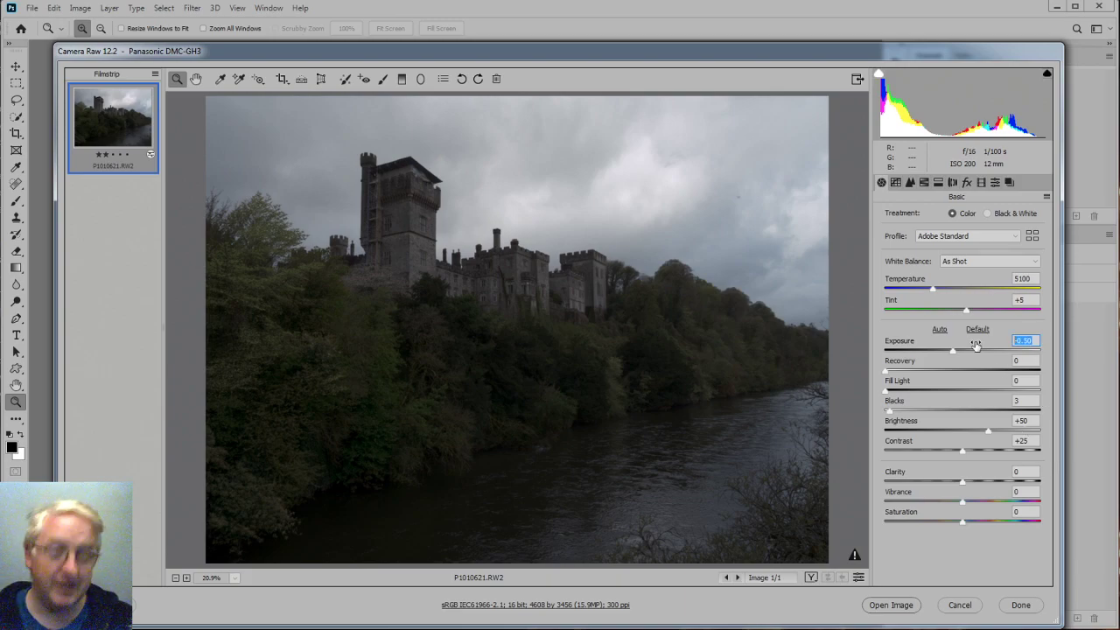
type("0")
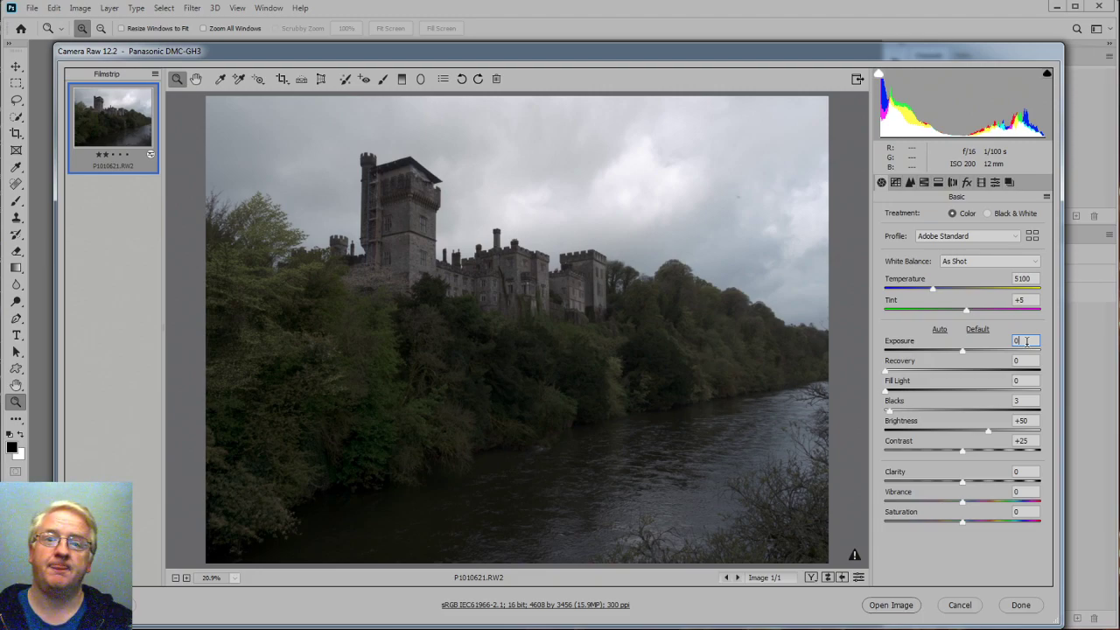
key("ctrl+z")
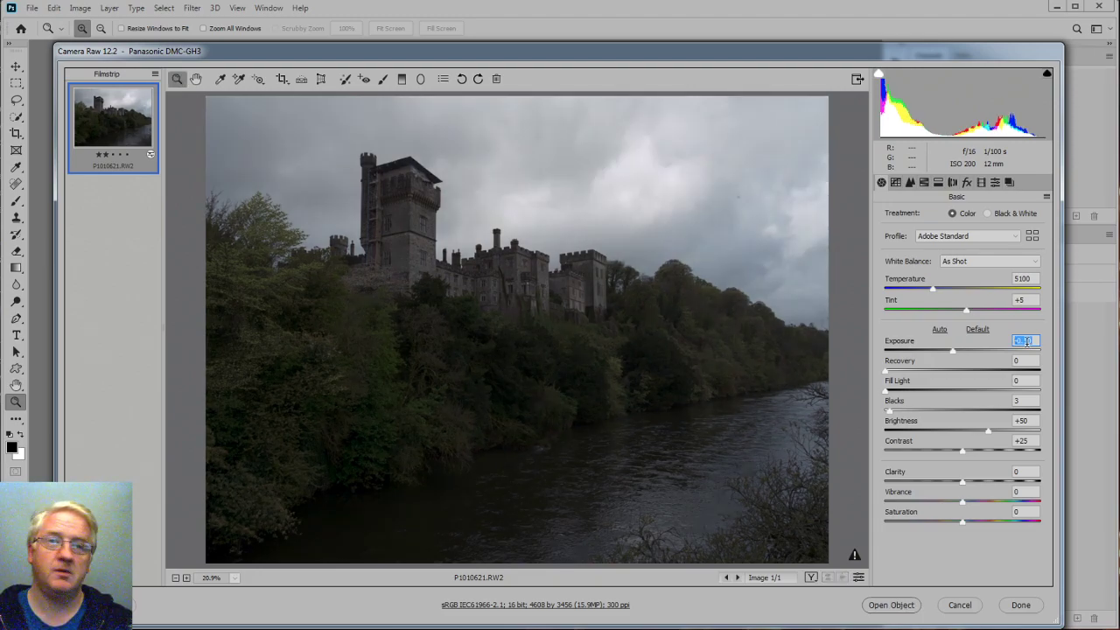
- Set the castle photo's Exposure to -1.00 and open it as an image in Photoshop
key("shift+Down")
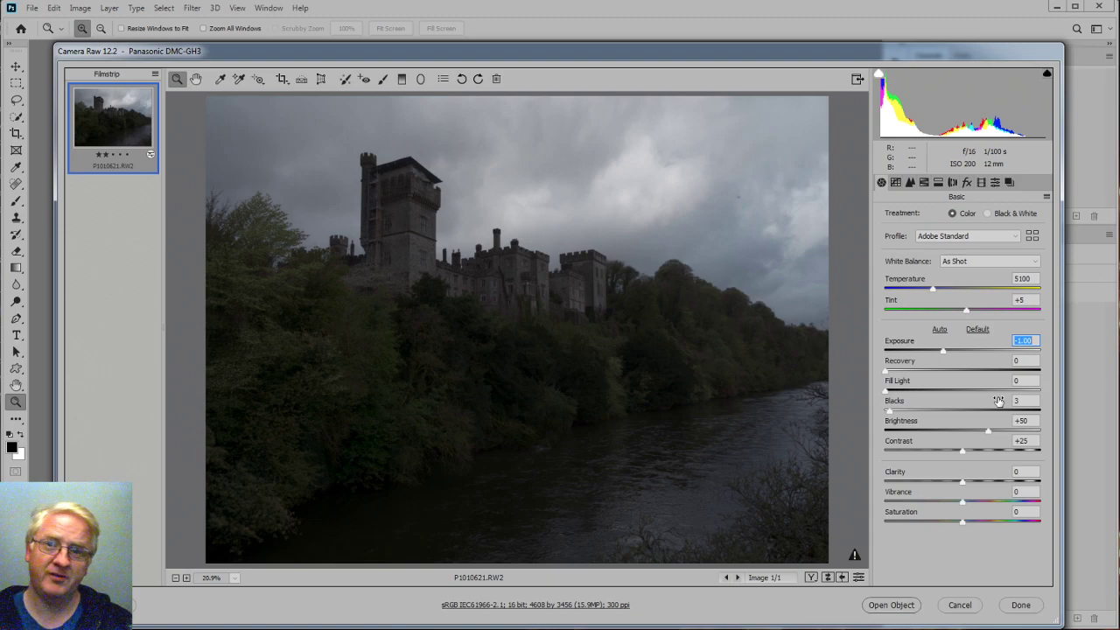
key("shift+Up")
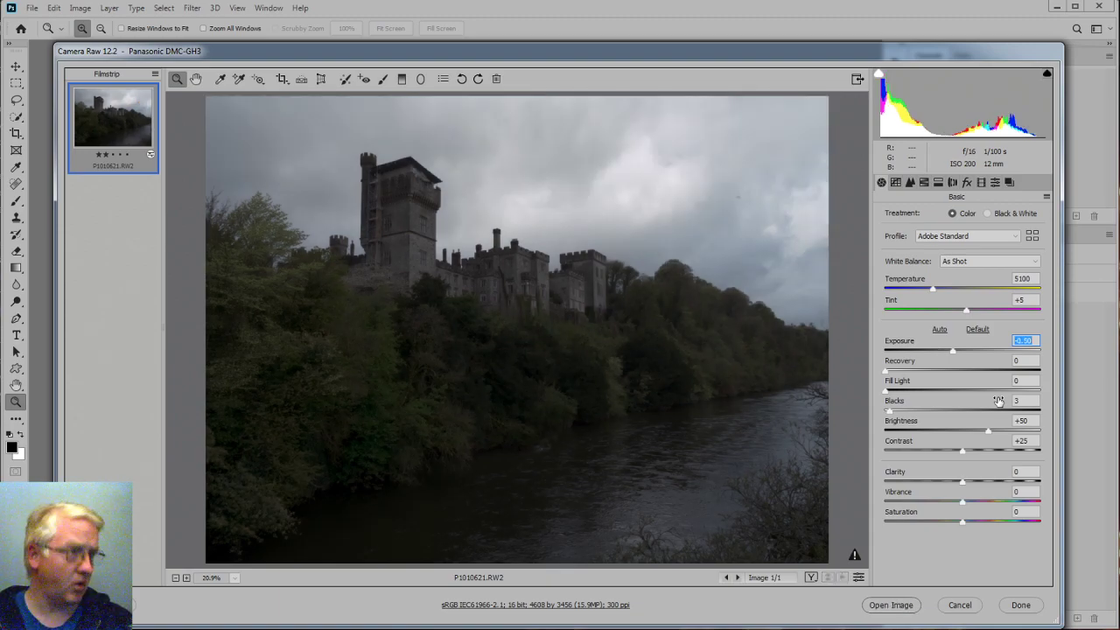
key("shift+Down")
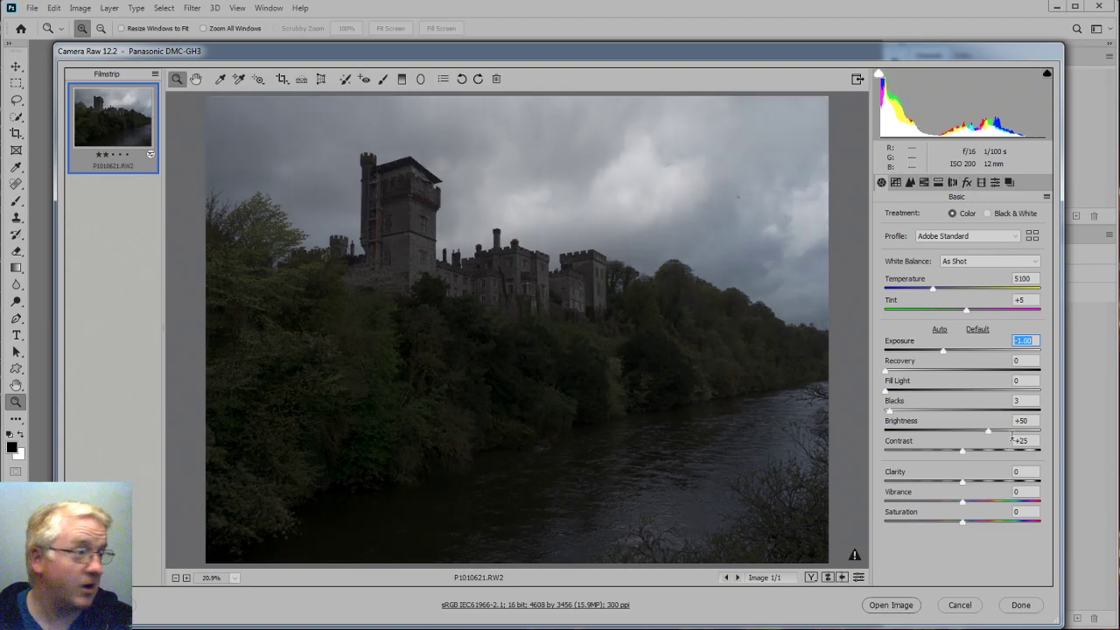
left_click(890, 604)
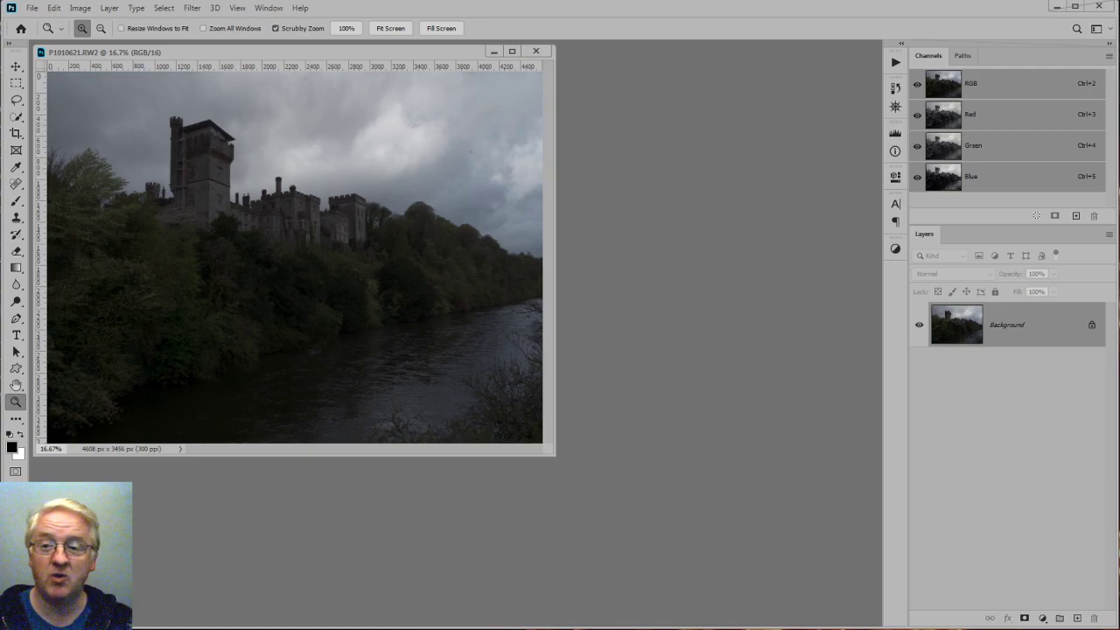
- Reopen P1010621.RW2 in Camera Raw from Adobe Bridge and open it in Photoshop with Exposure at -0.50
key("alt+Tab")
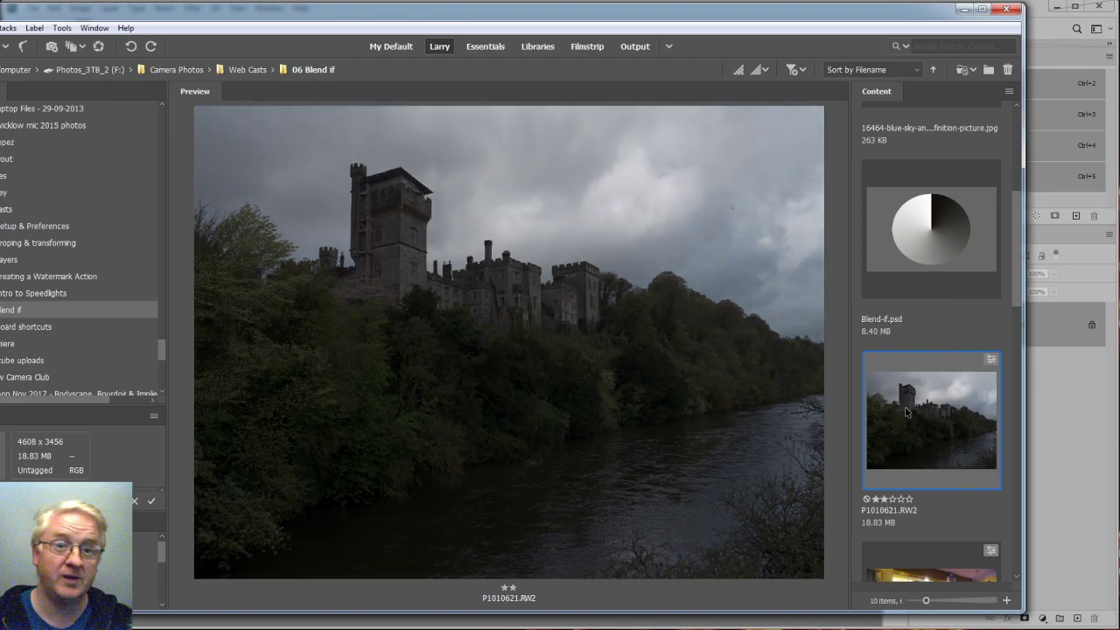
right_click(910, 403)
left_click(835, 413)
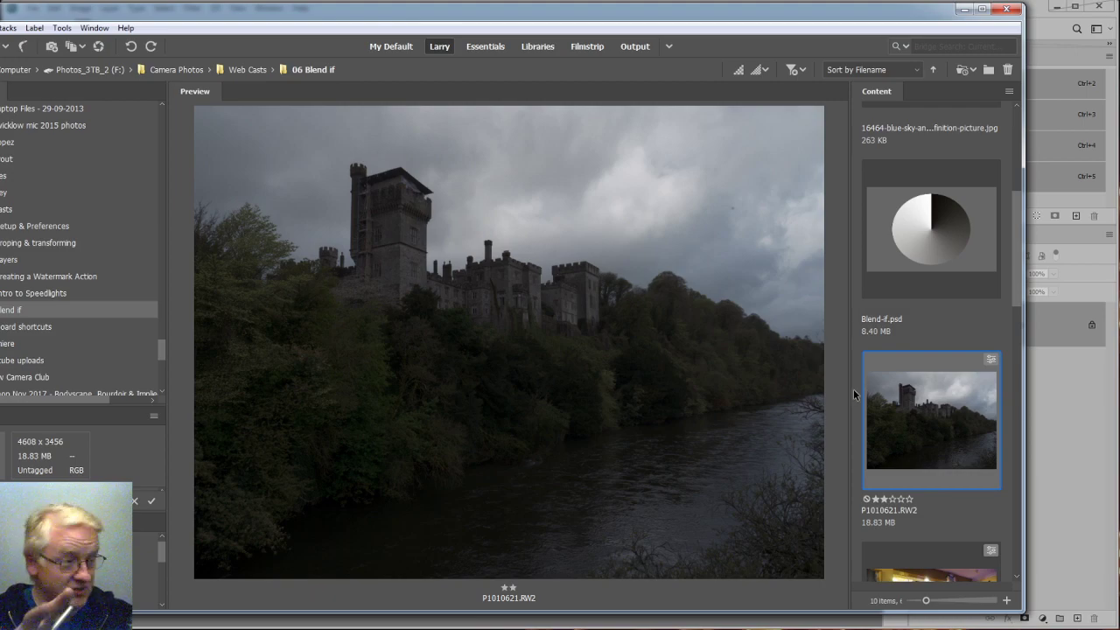
key("alt+Tab")
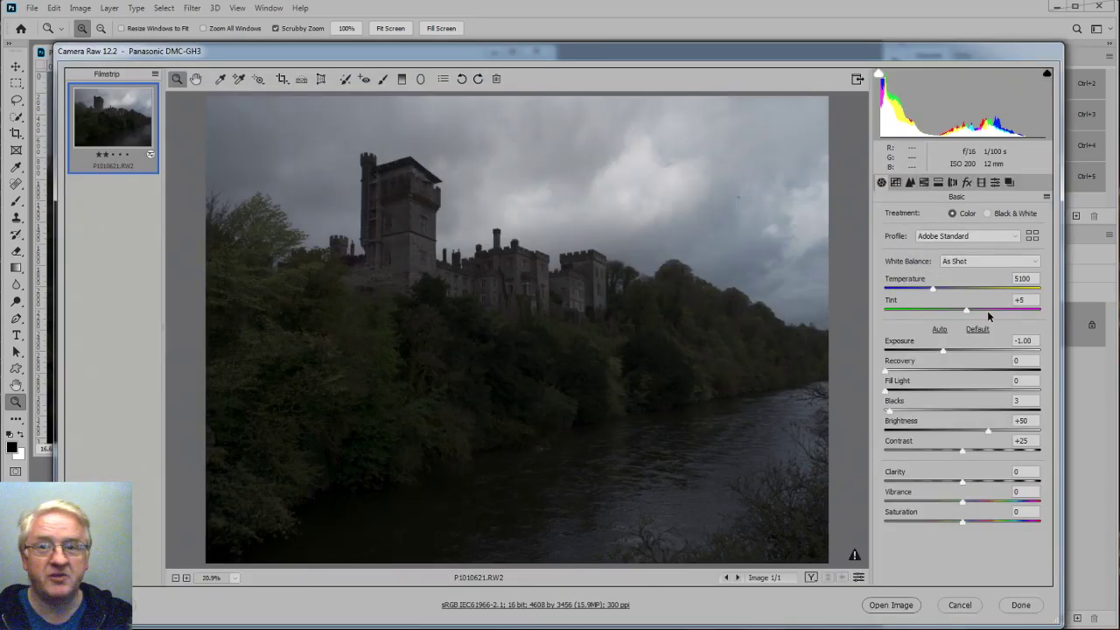
left_click(1033, 339)
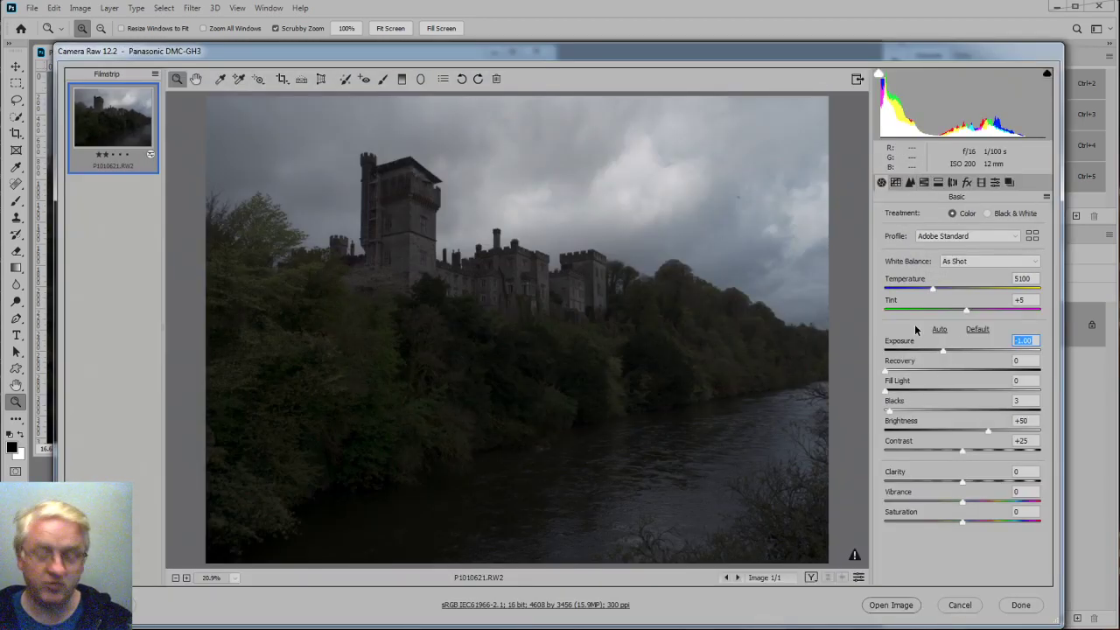
type("0")
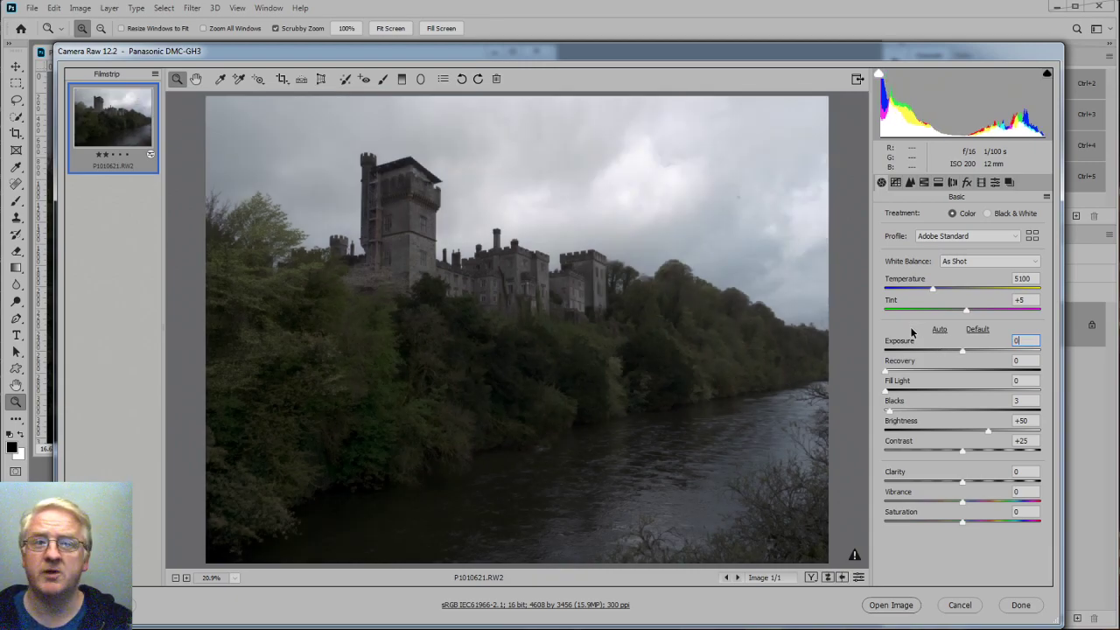
key("shift+Down")
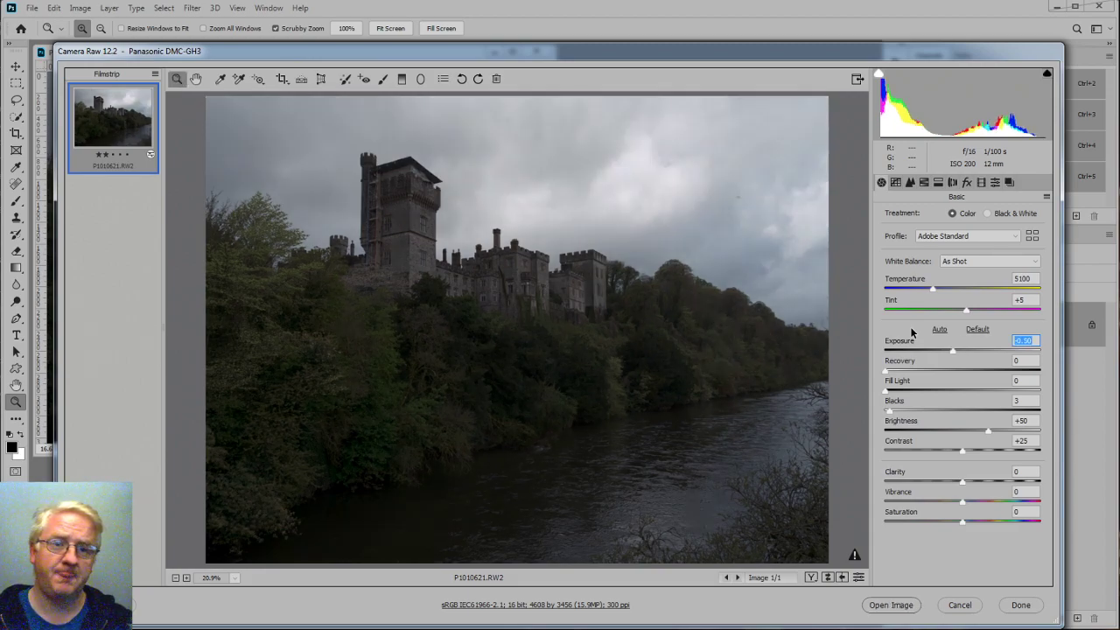
left_click(890, 604)
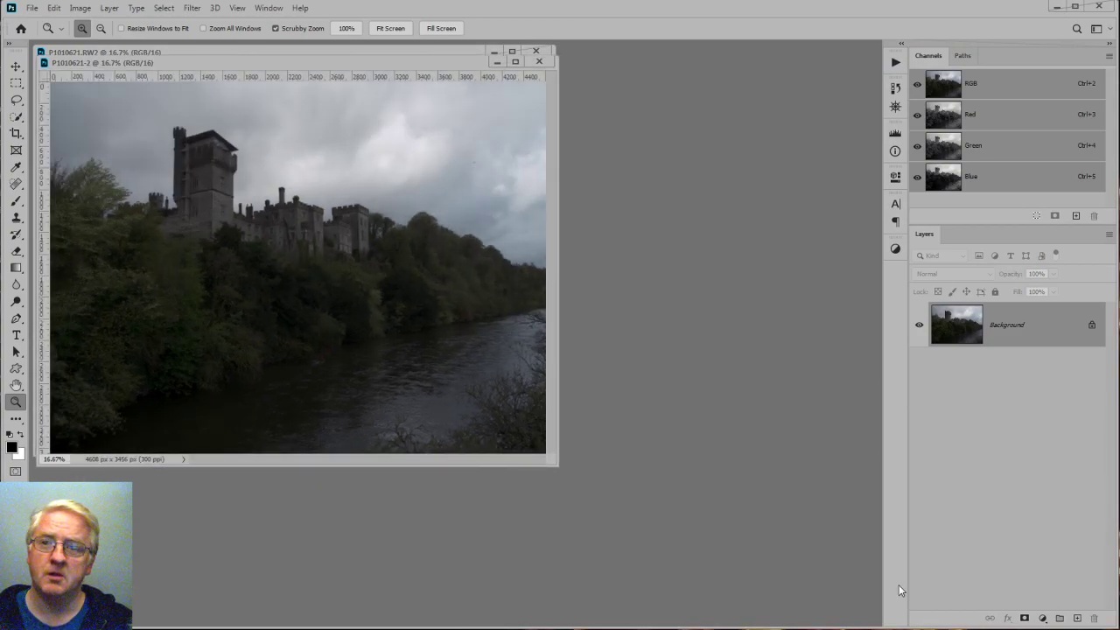
- Reopen P1010621.RW2 in Camera Raw from Adobe Bridge and open it in Photoshop with Exposure at 0.00
key("alt+Tab")
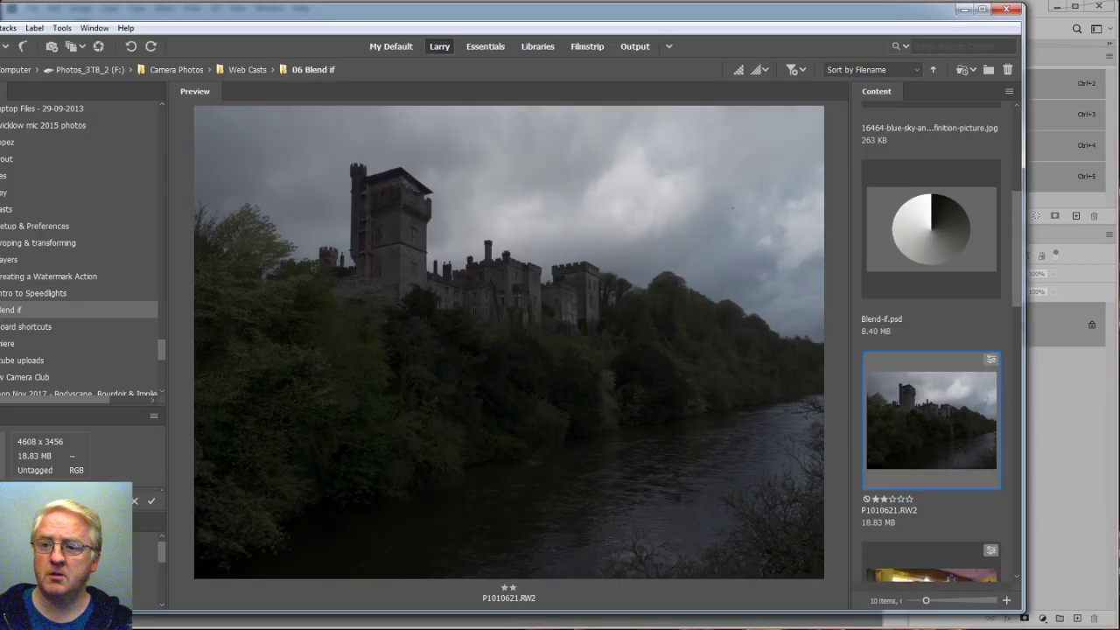
right_click(907, 392)
key("Escape")
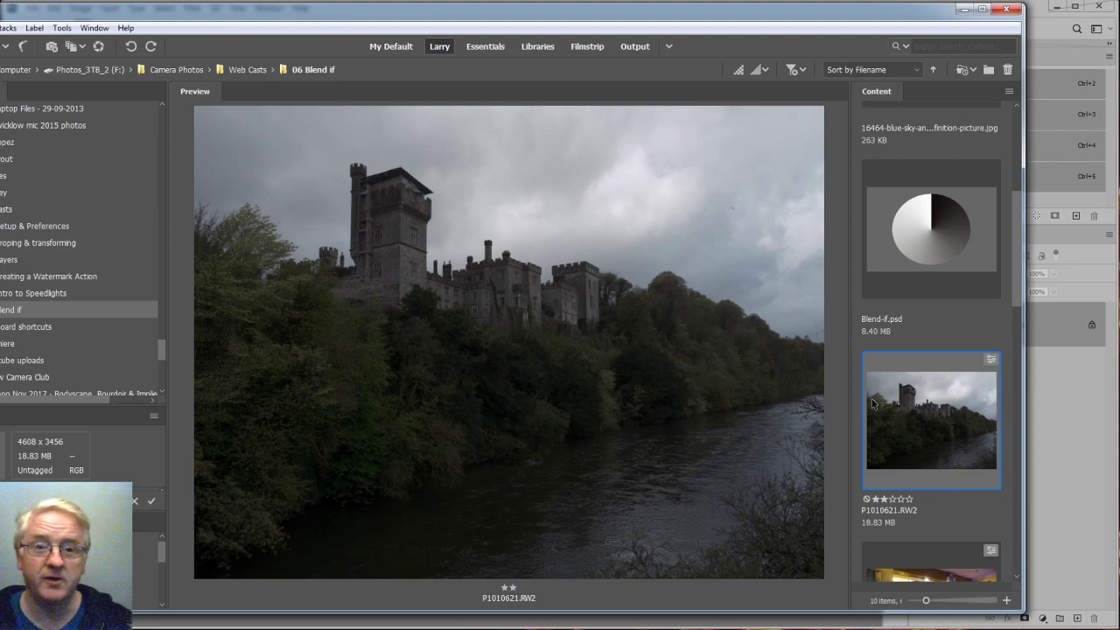
key("alt+Tab")
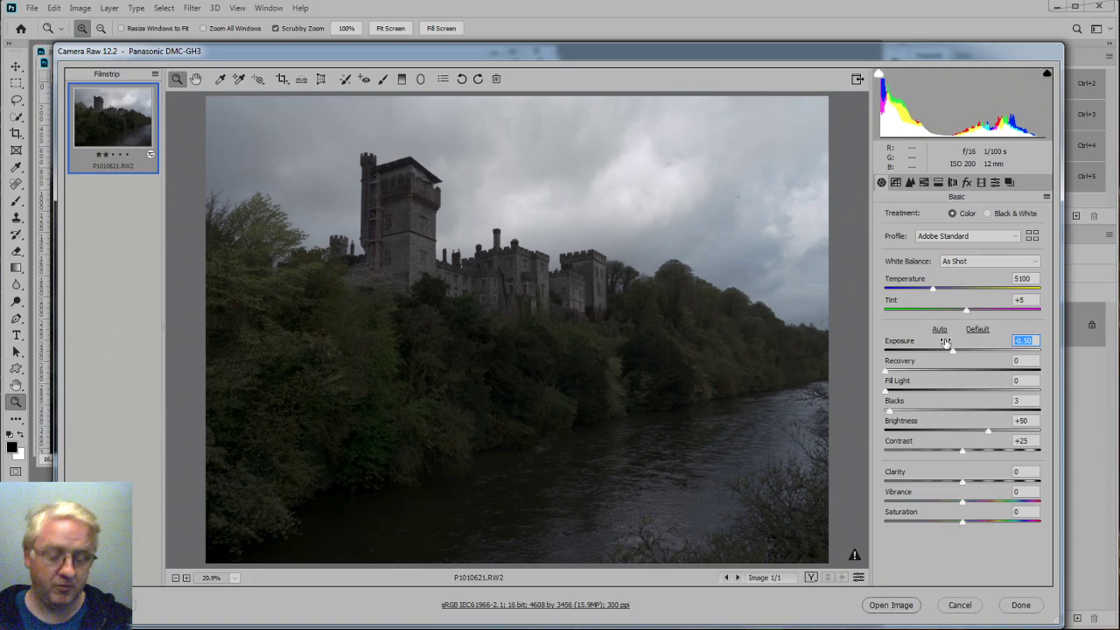
type(".5")
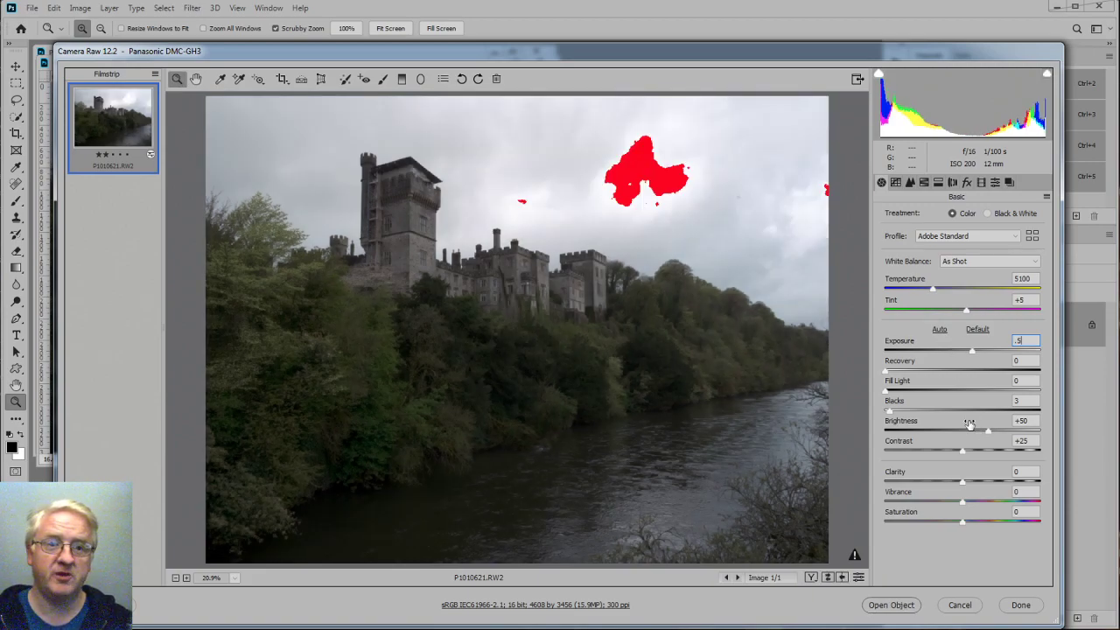
key("shift+Down")
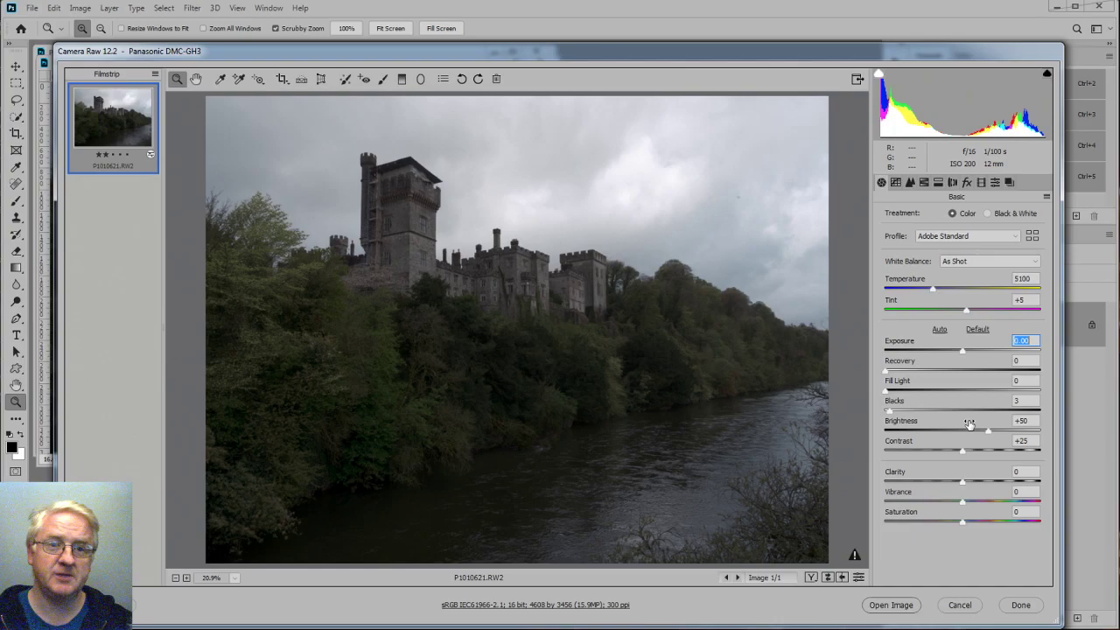
left_click(891, 605)
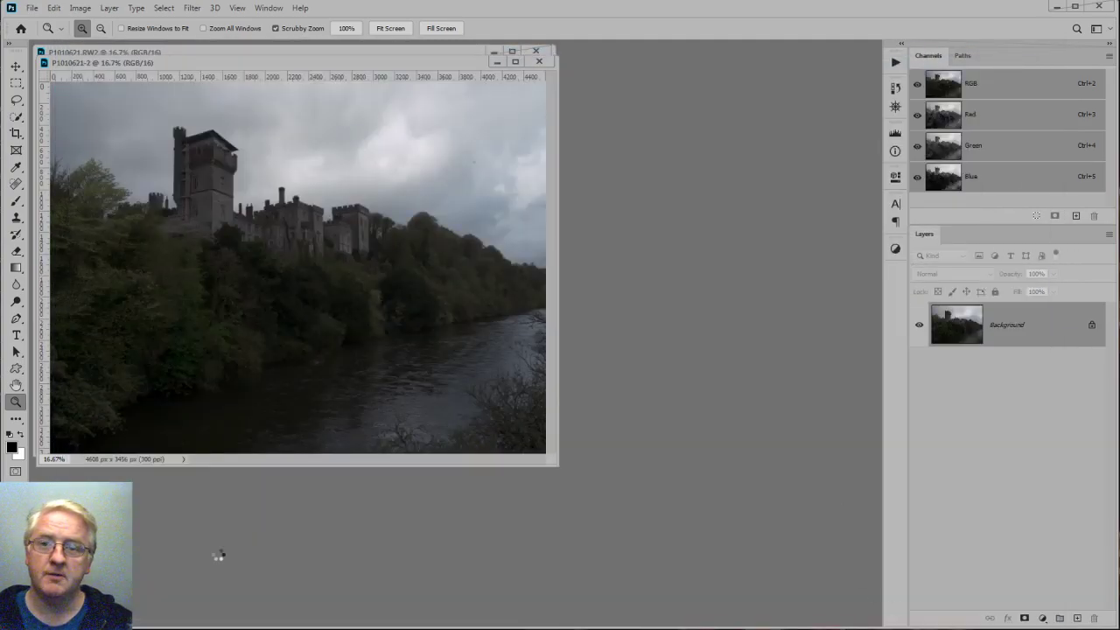
- Reopen P1010621.RW2 in Camera Raw from Adobe Bridge and open it in Photoshop with Exposure at +1.00
key("alt+Tab")
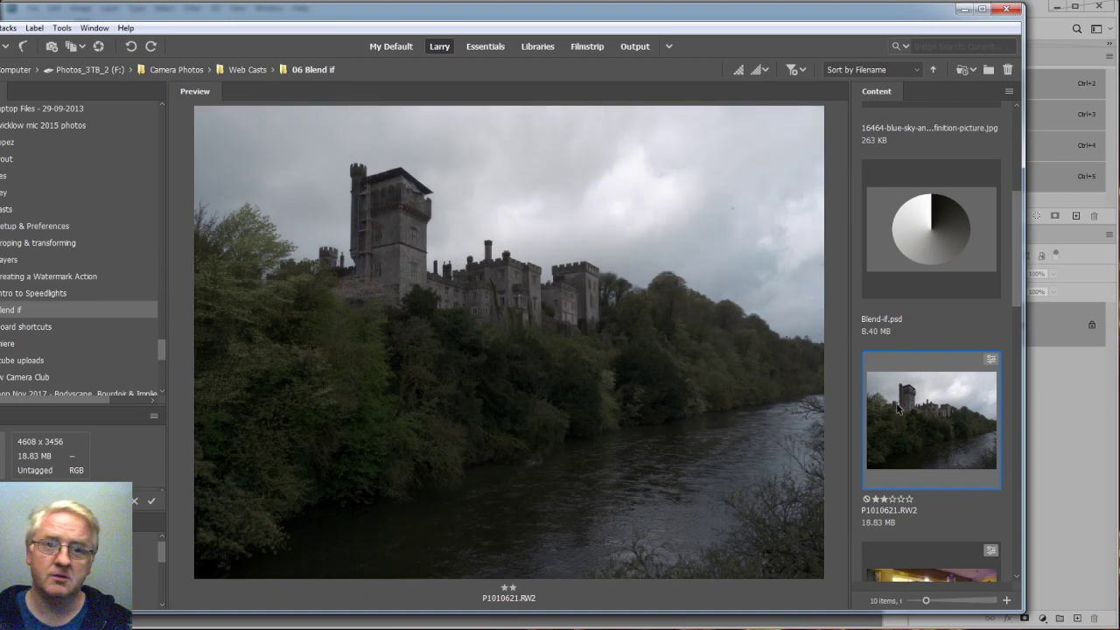
right_click(901, 403)
key("Escape")
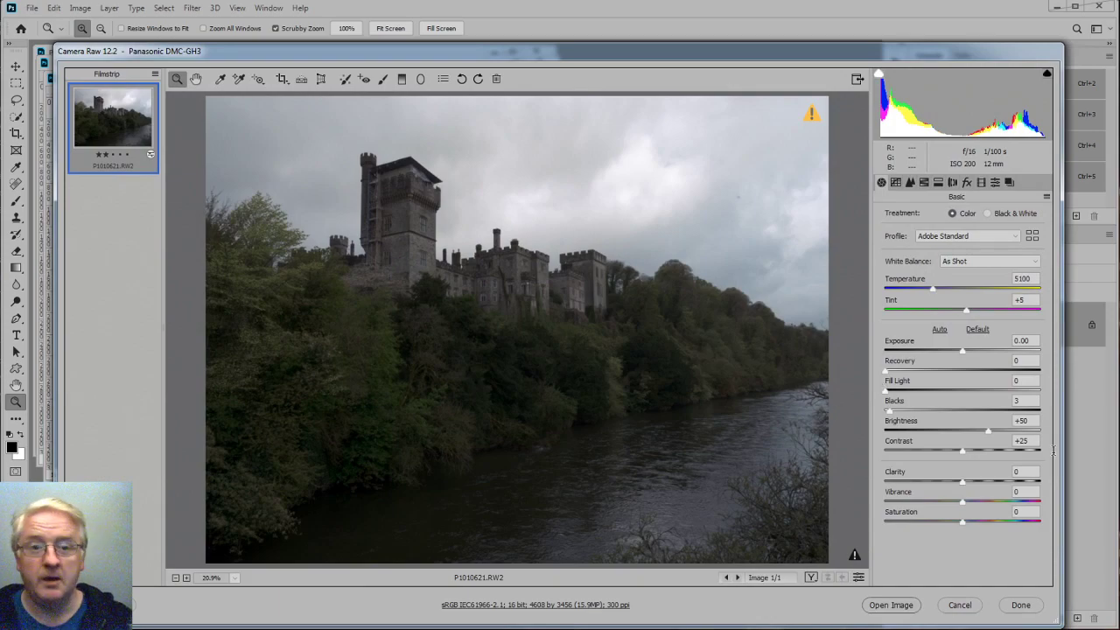
type("1")
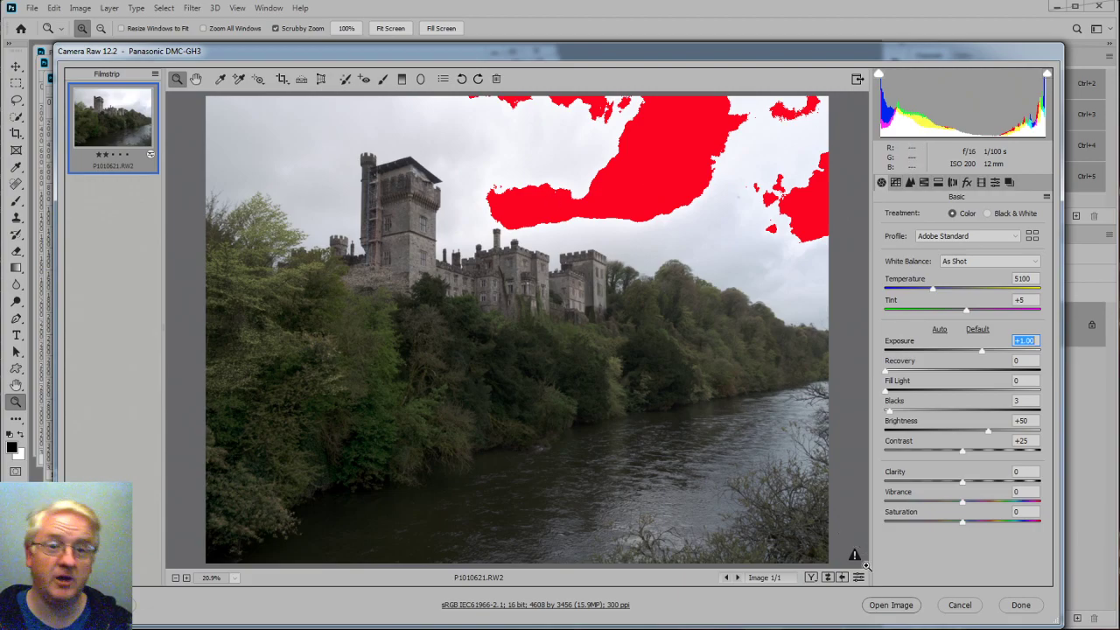
left_click(891, 605)
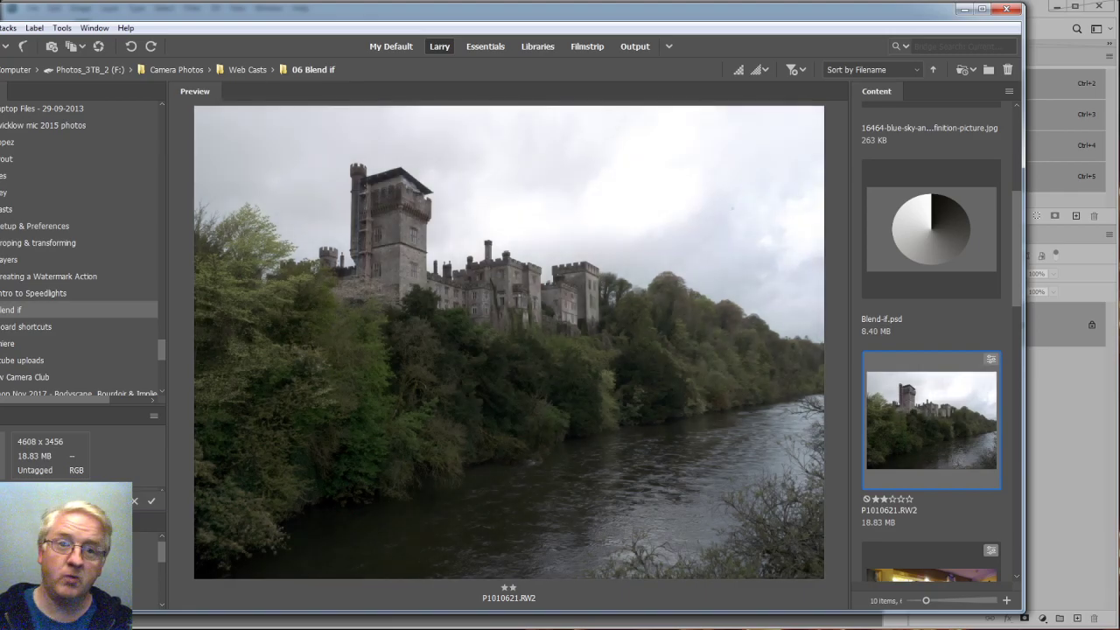
- Reopen P1010621.RW2 in Camera Raw from Adobe Bridge and open it in Photoshop with Exposure at +1.50
right_click(915, 405)
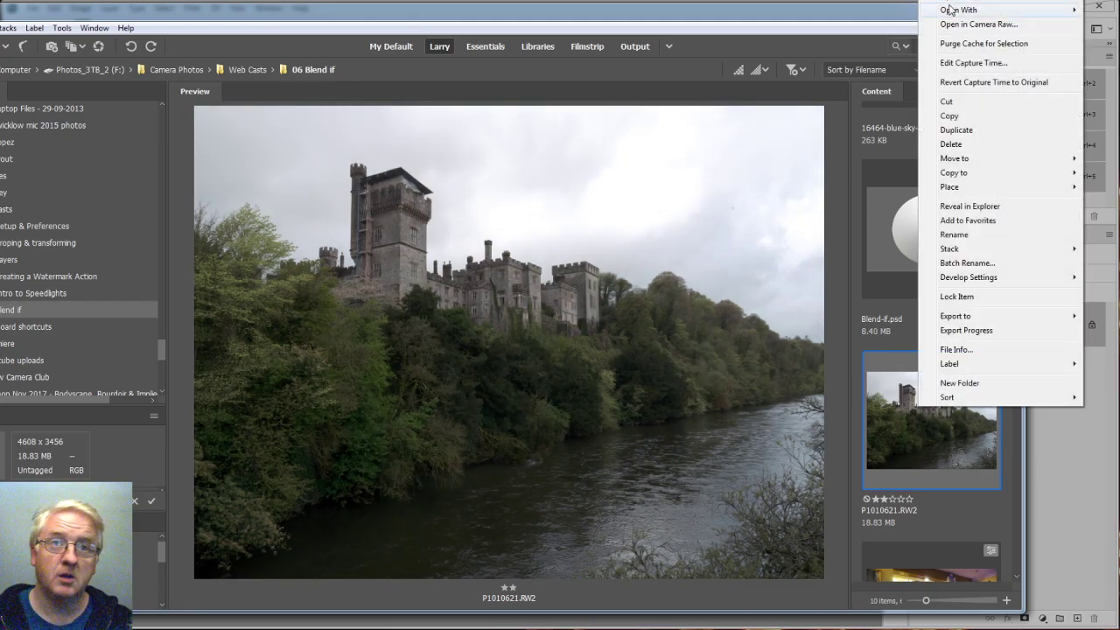
left_click(953, 26)
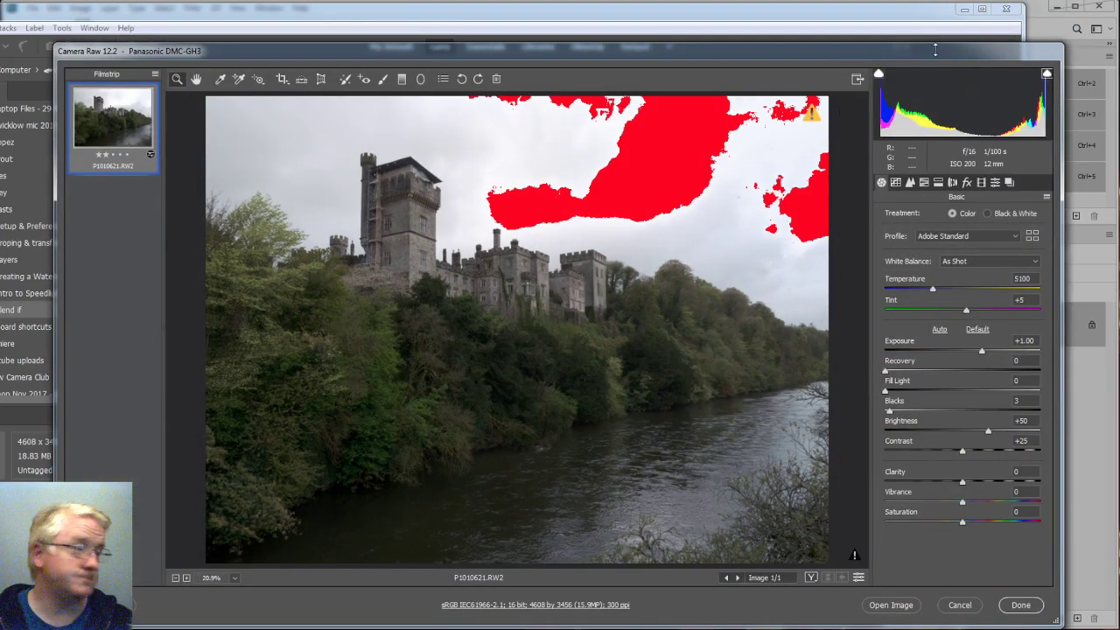
left_click(1028, 341)
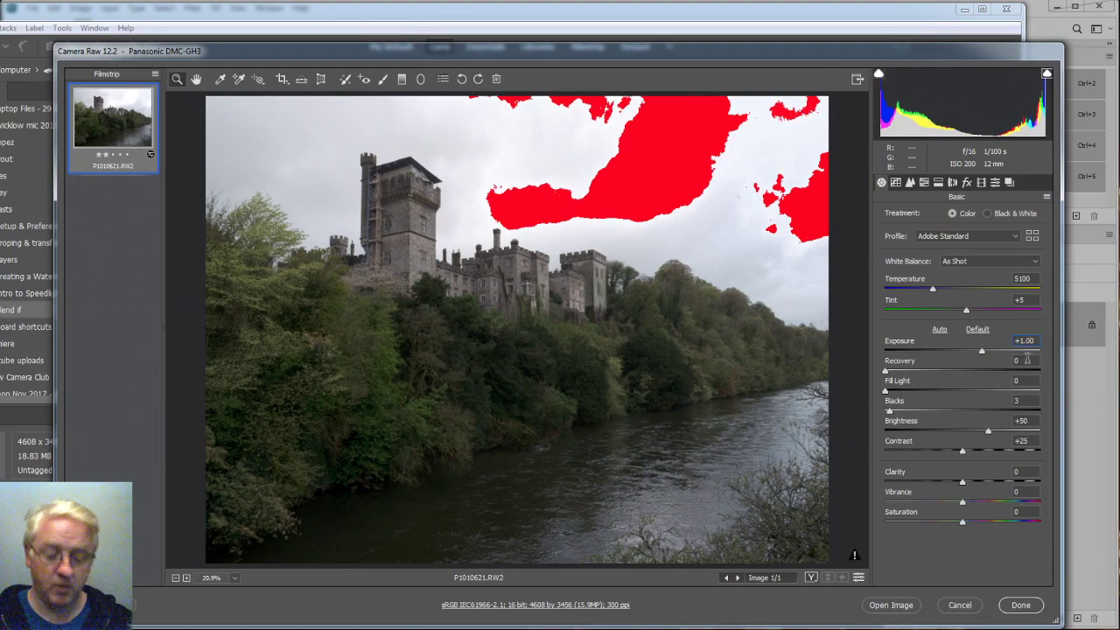
type("1.5")
key("Return")
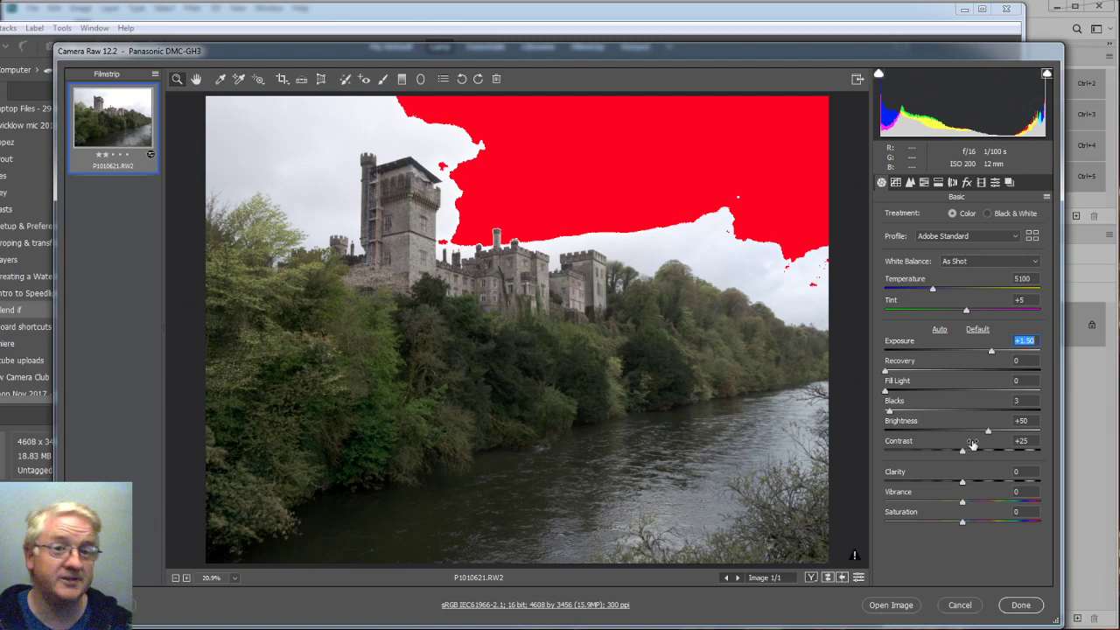
left_click(879, 610)
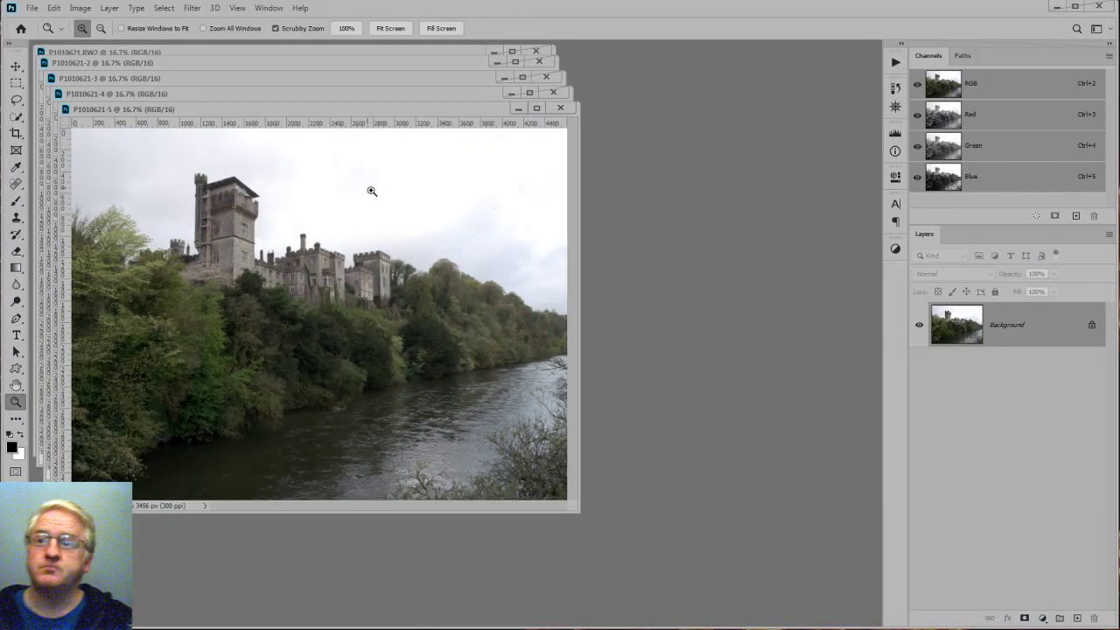
left_click_drag(369, 110, 497, 142)
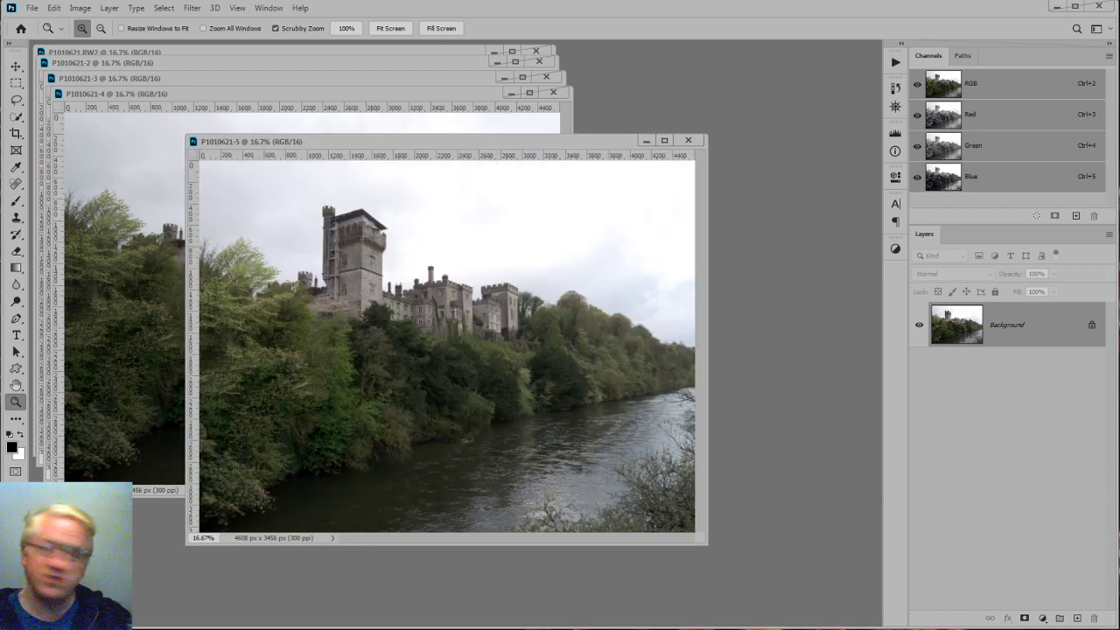
left_click(31, 8)
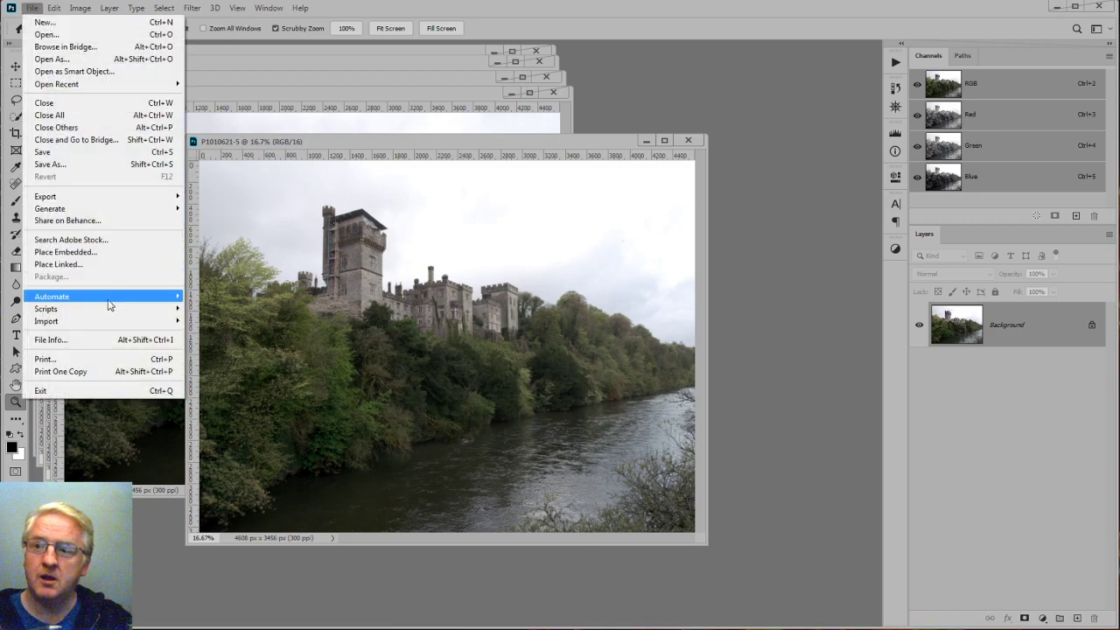
mouse_move(110, 305)
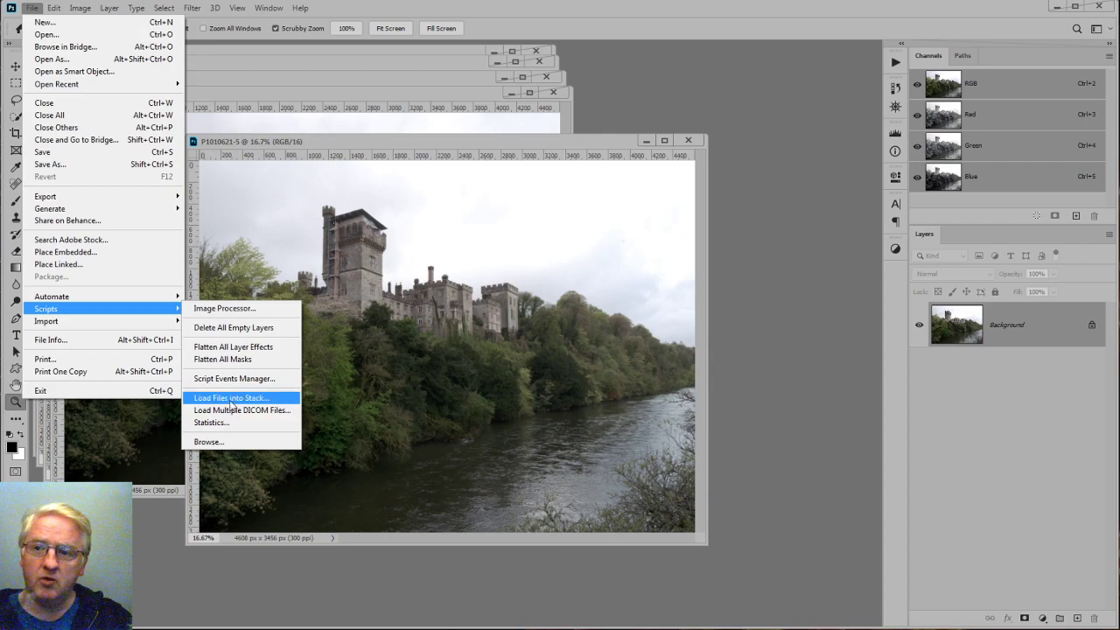
left_click(231, 399)
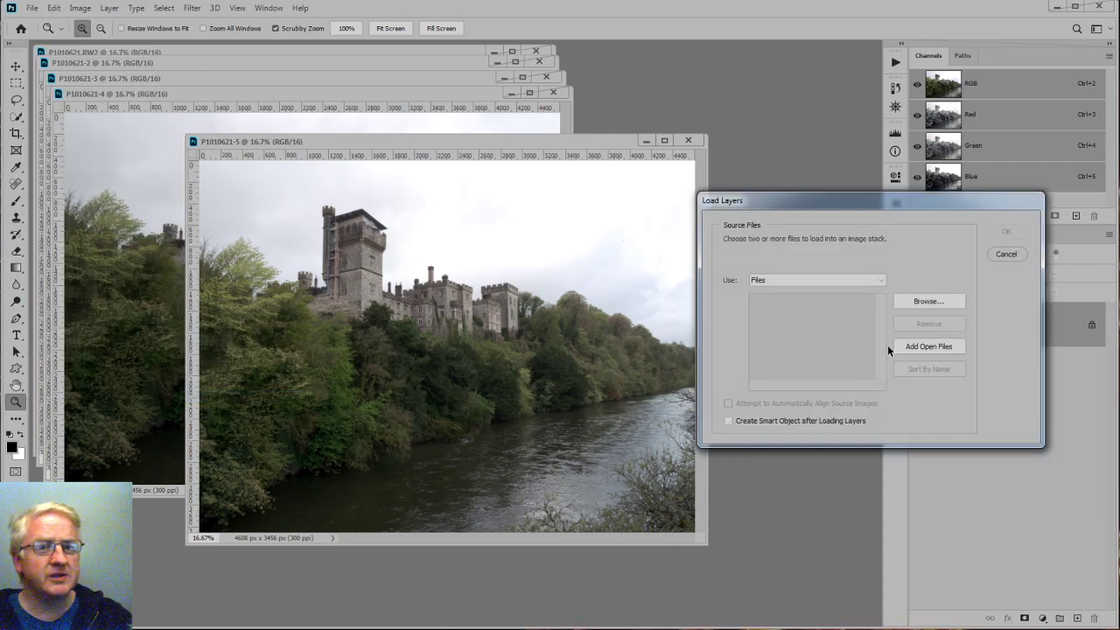
left_click(909, 352)
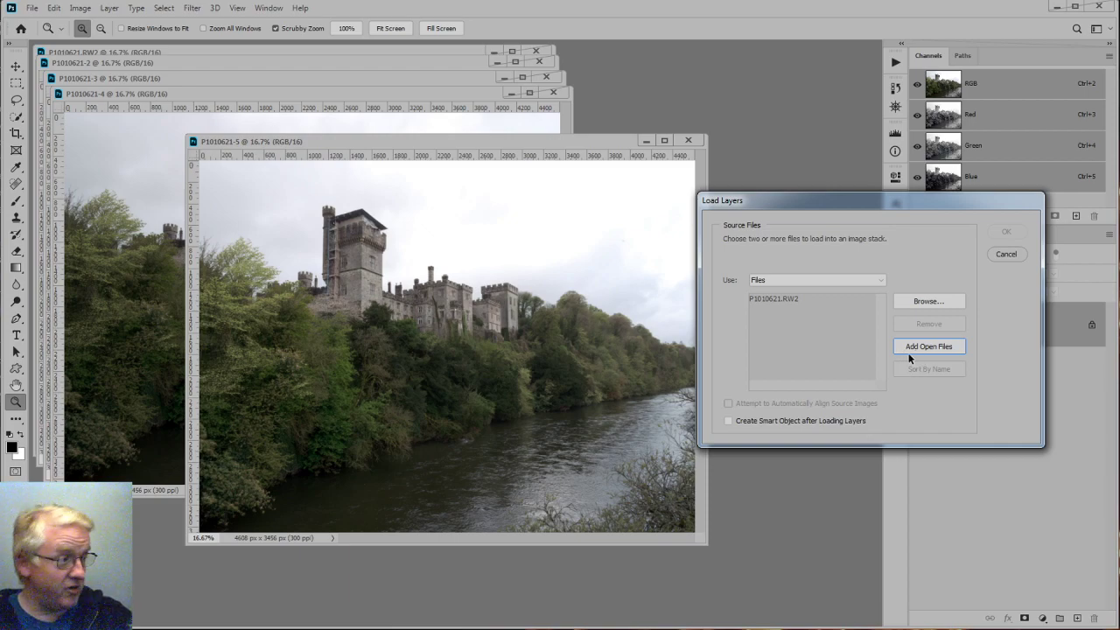
left_click(1013, 255)
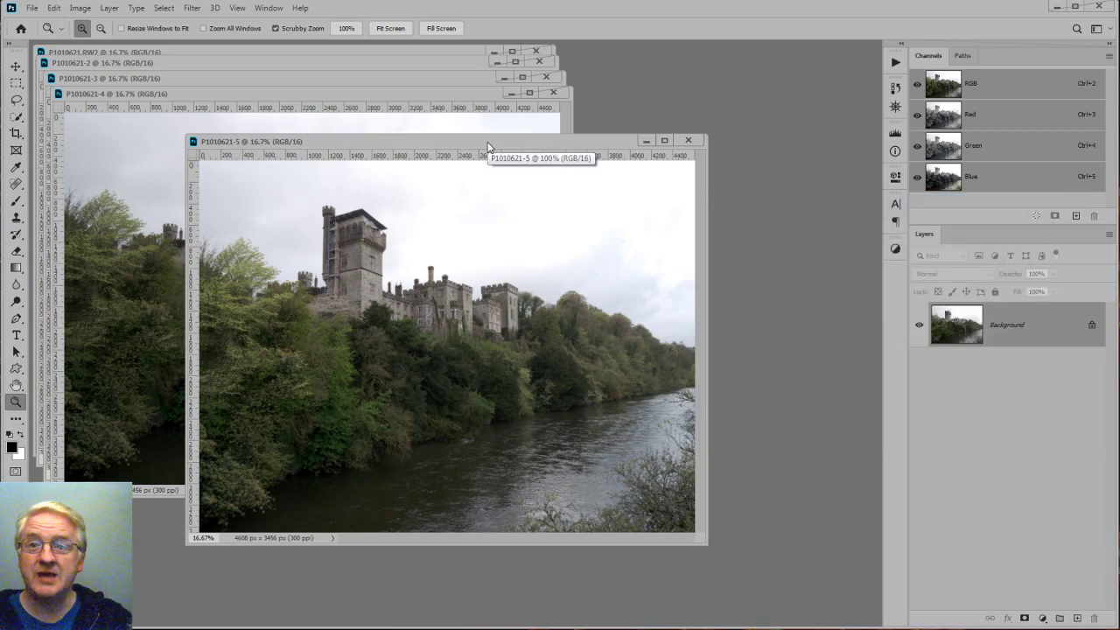
- Move the P1010621-5 window aside, copy the P1010621-4 image into it as a layer, and close P1010621-4 without saving
left_click_drag(488, 146, 635, 152)
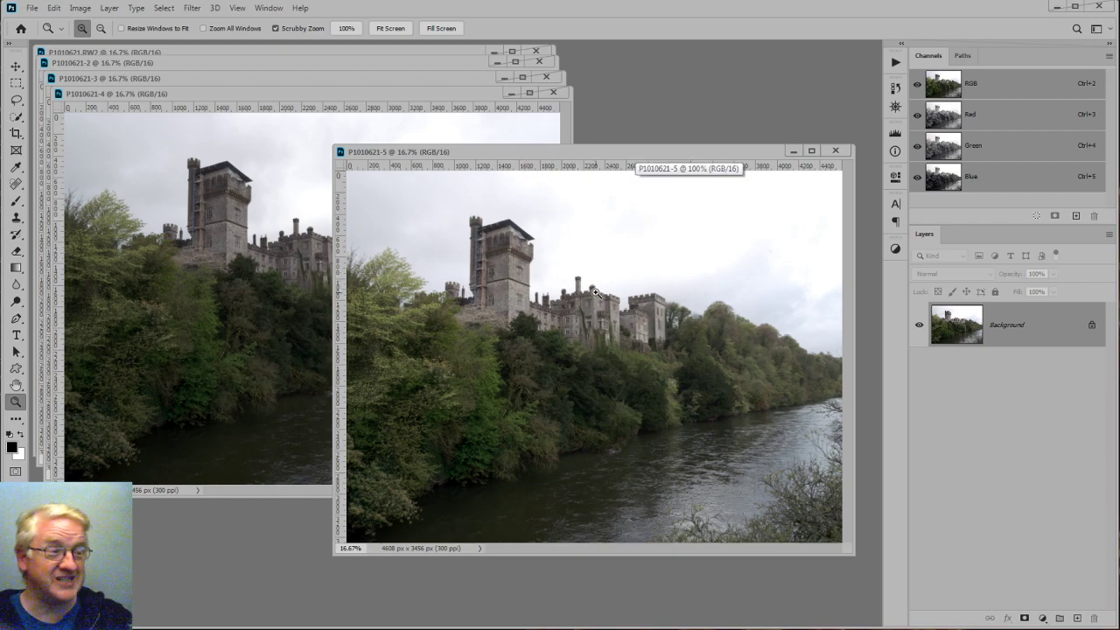
left_click(271, 97)
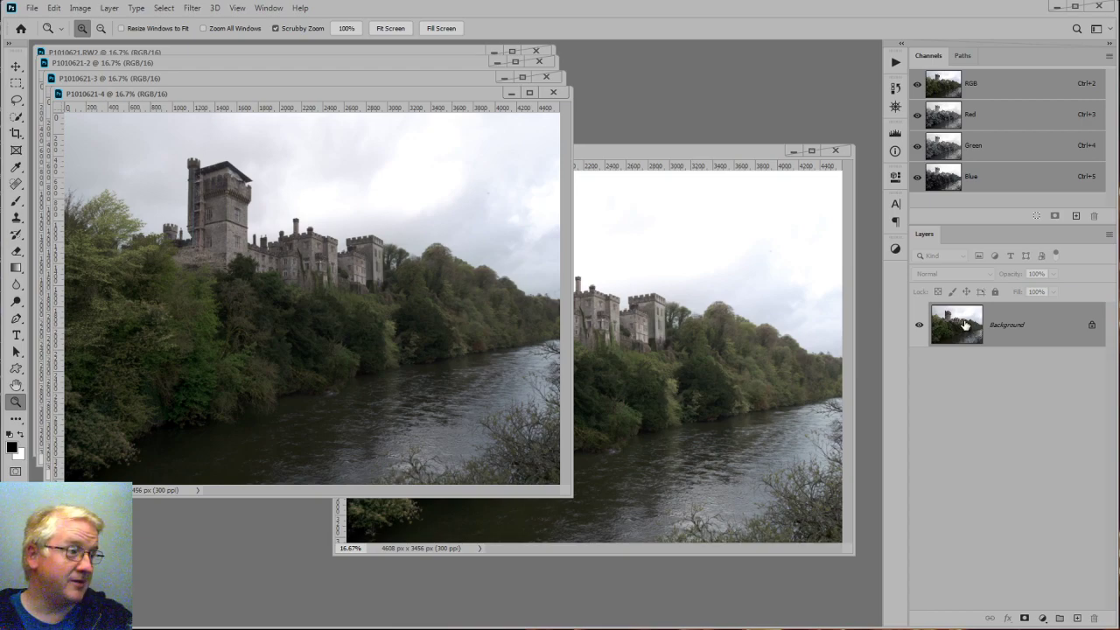
left_click_drag(964, 326, 647, 306)
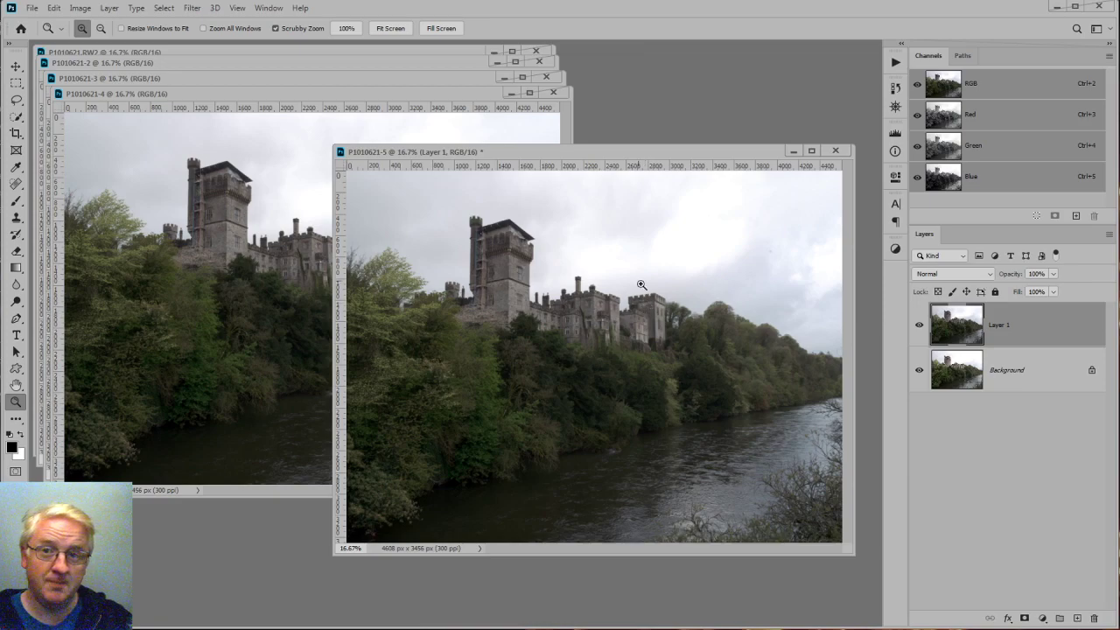
left_click(241, 191)
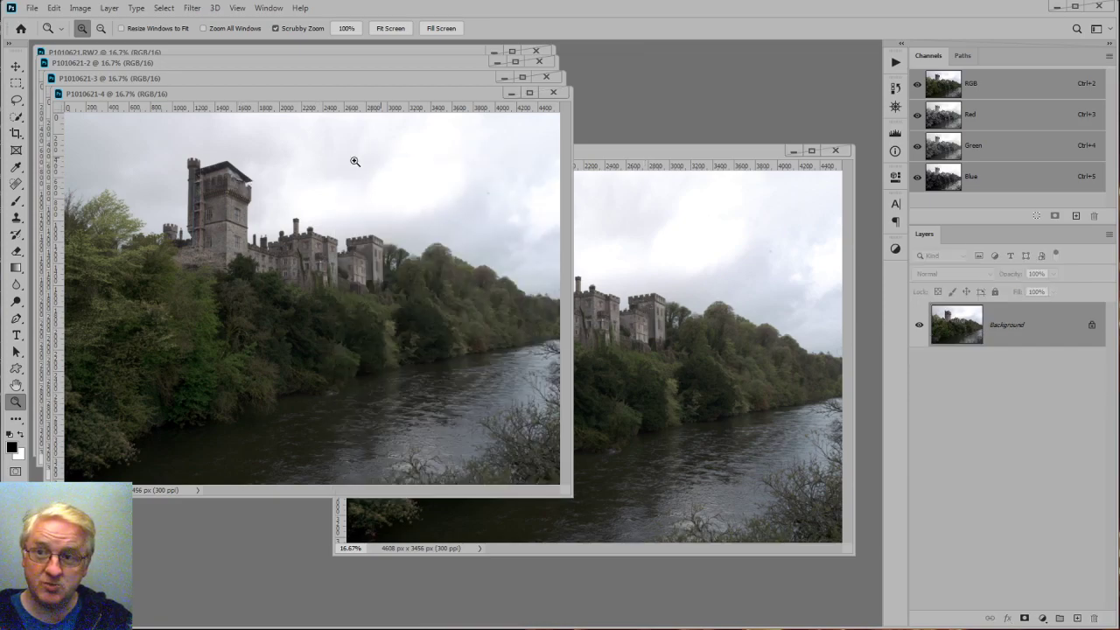
left_click(554, 94)
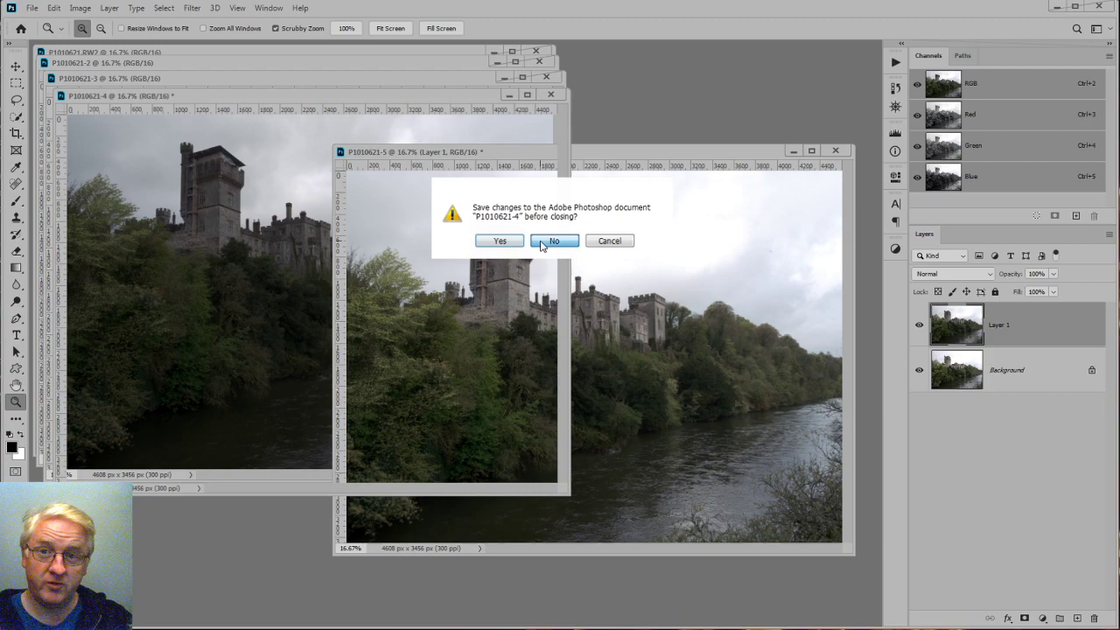
left_click(550, 240)
- Copy the P1010621-3 image into P1010621-5 as a new layer and close P1010621-3 without saving
left_click(266, 210)
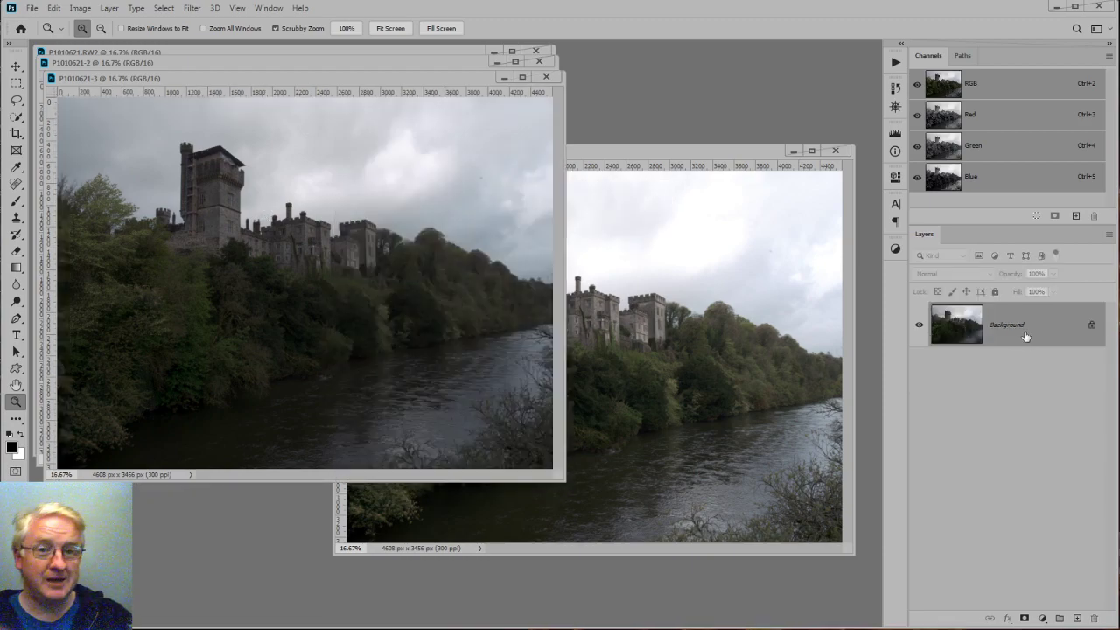
left_click_drag(1024, 341, 711, 353)
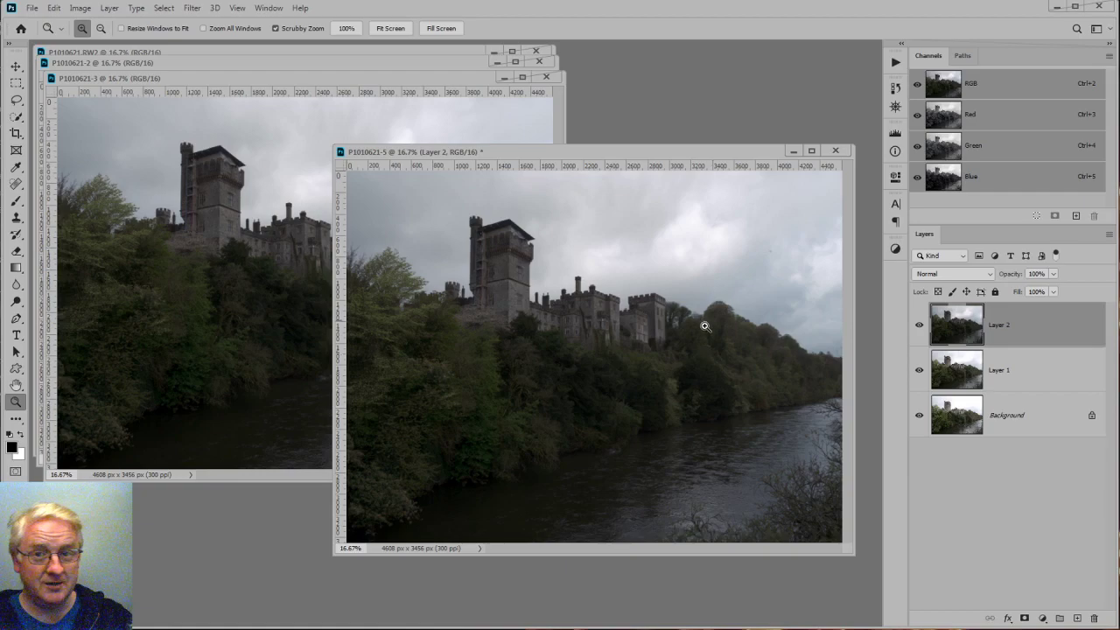
left_click(167, 203)
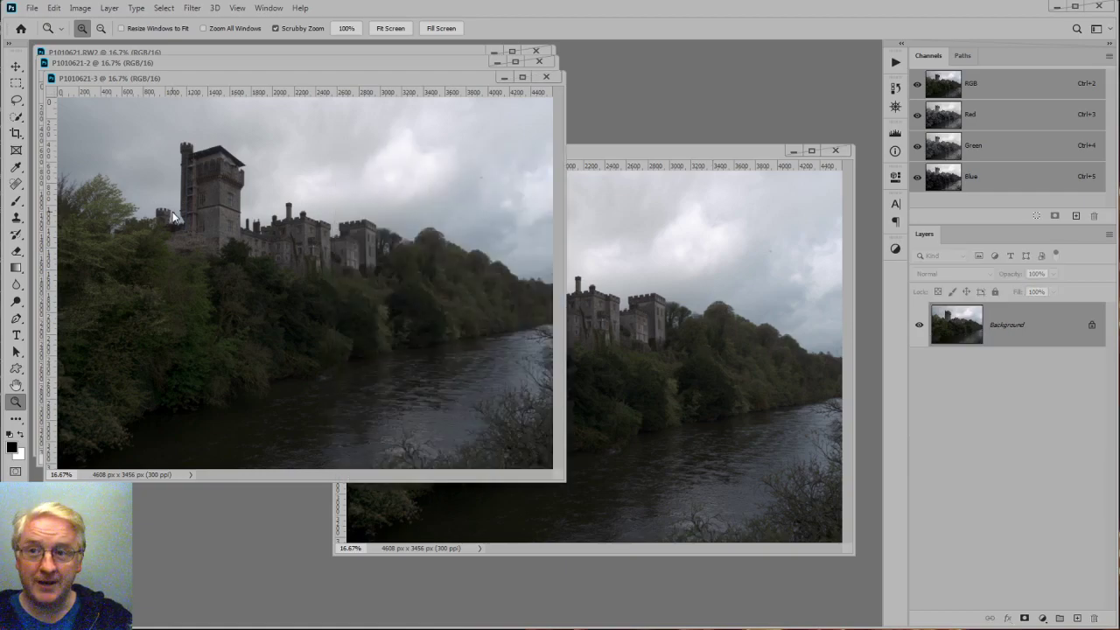
left_click(546, 77)
left_click(554, 241)
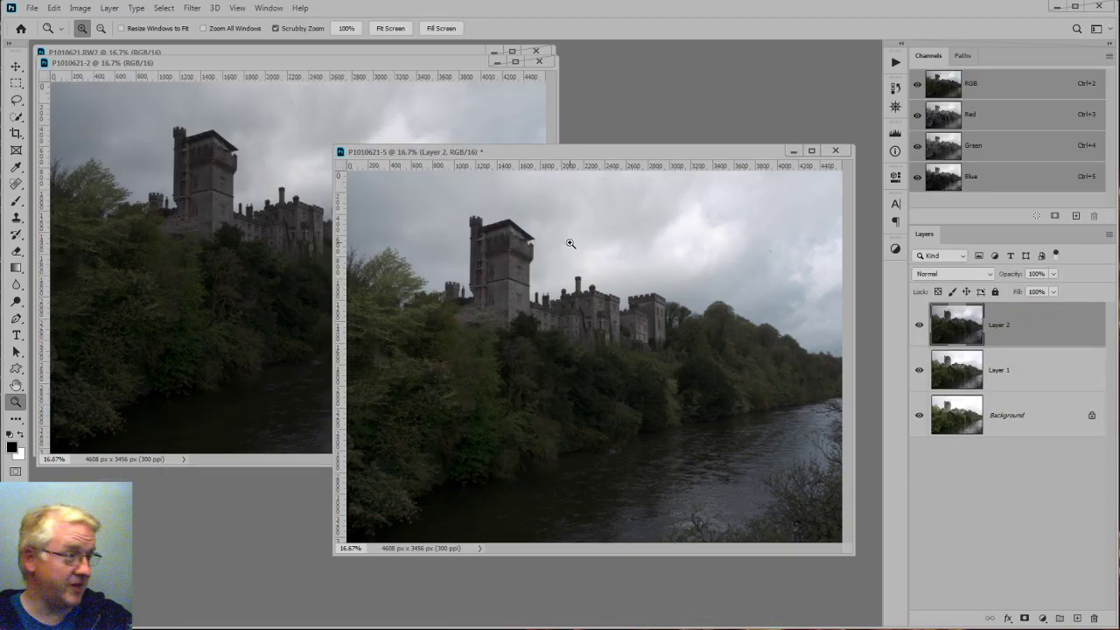
- Copy the P1010621-2 image into P1010621-5 as a new layer and close P1010621-2 without saving
left_click(170, 207)
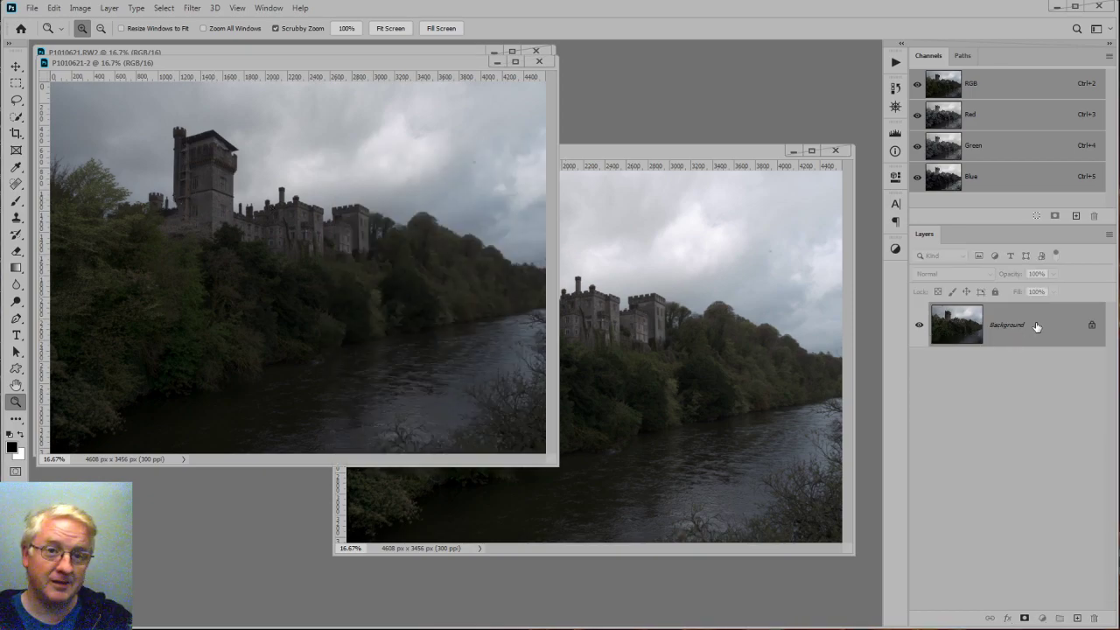
left_click_drag(1037, 326, 698, 391)
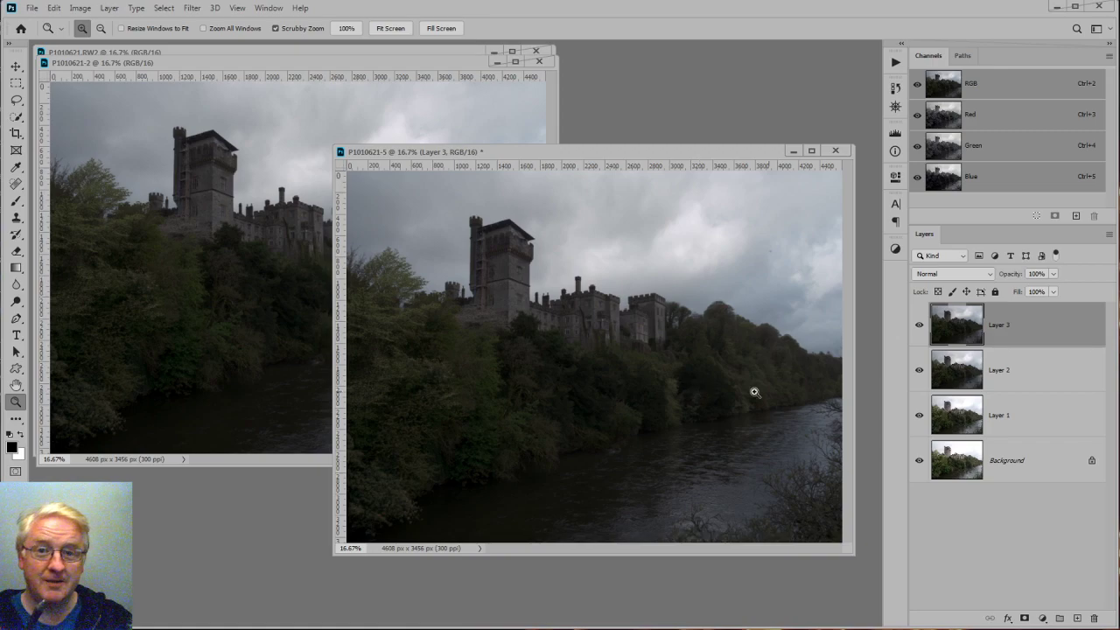
left_click(242, 189)
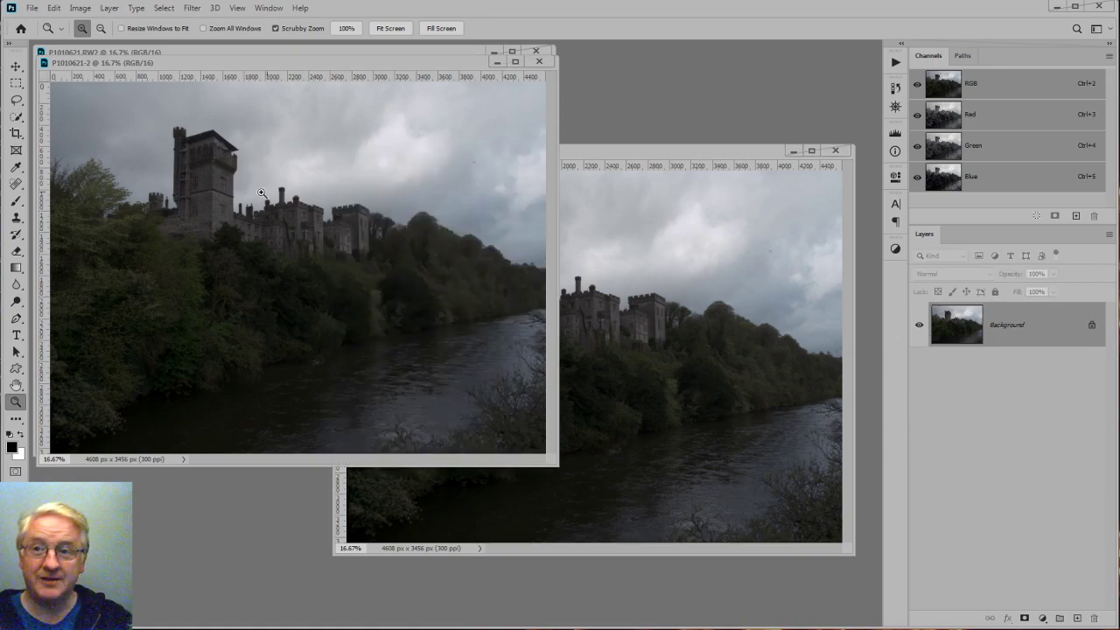
left_click(539, 62)
left_click(552, 242)
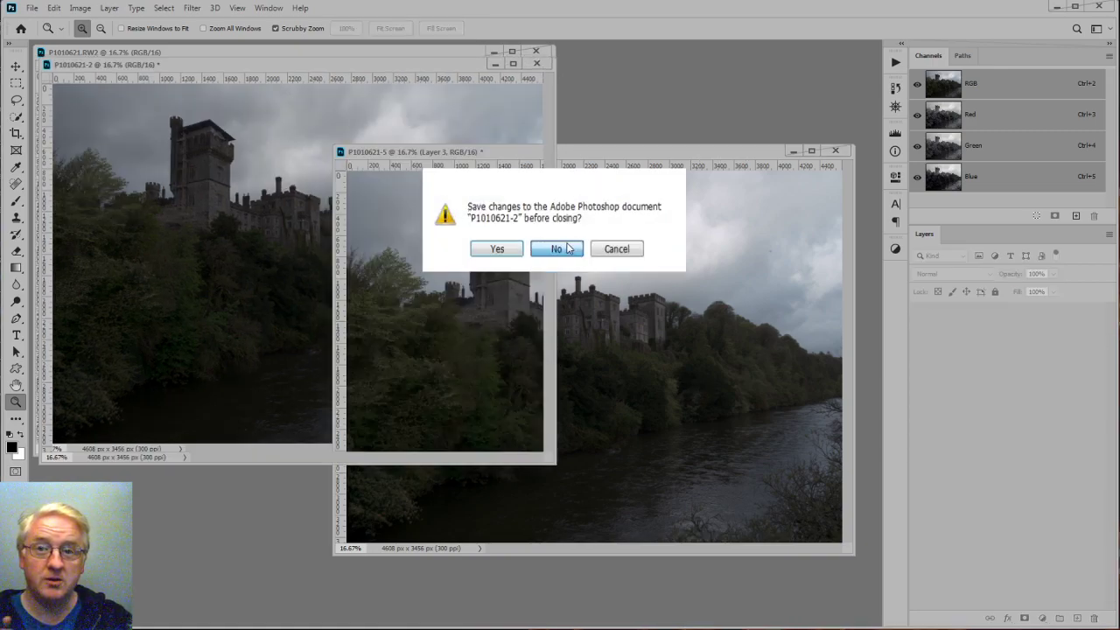
- Copy the P1010621.RW2 image into P1010621-5 as the topmost layer
left_click(259, 264)
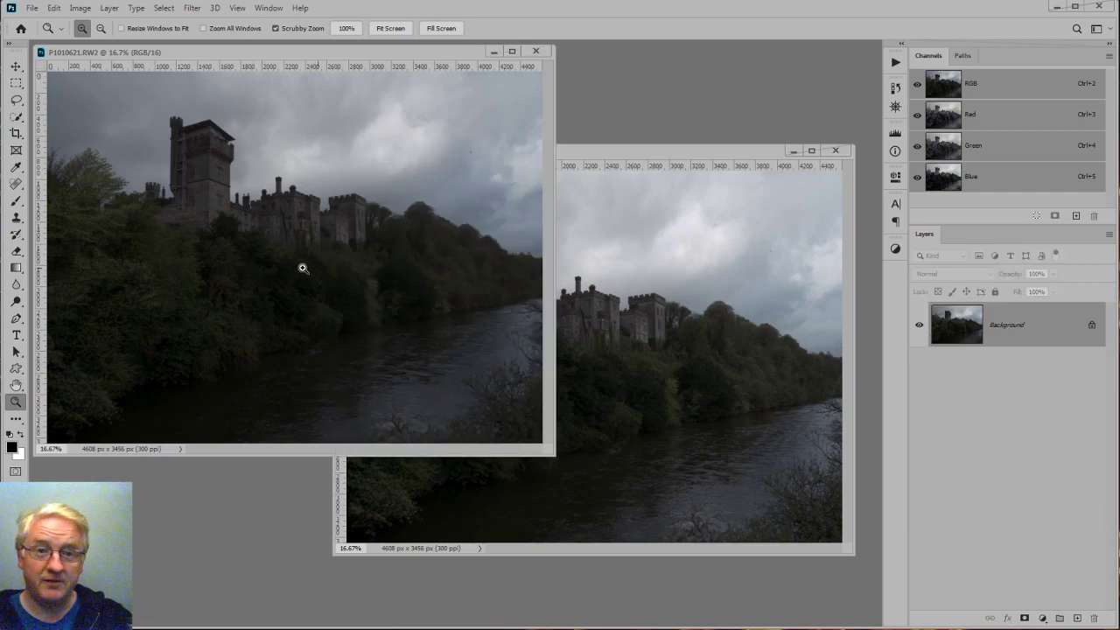
left_click_drag(994, 333, 675, 312)
- Close P1010621.RW2 without saving and dock the floating P1010621-5 window as a tabbed document
left_click(216, 159)
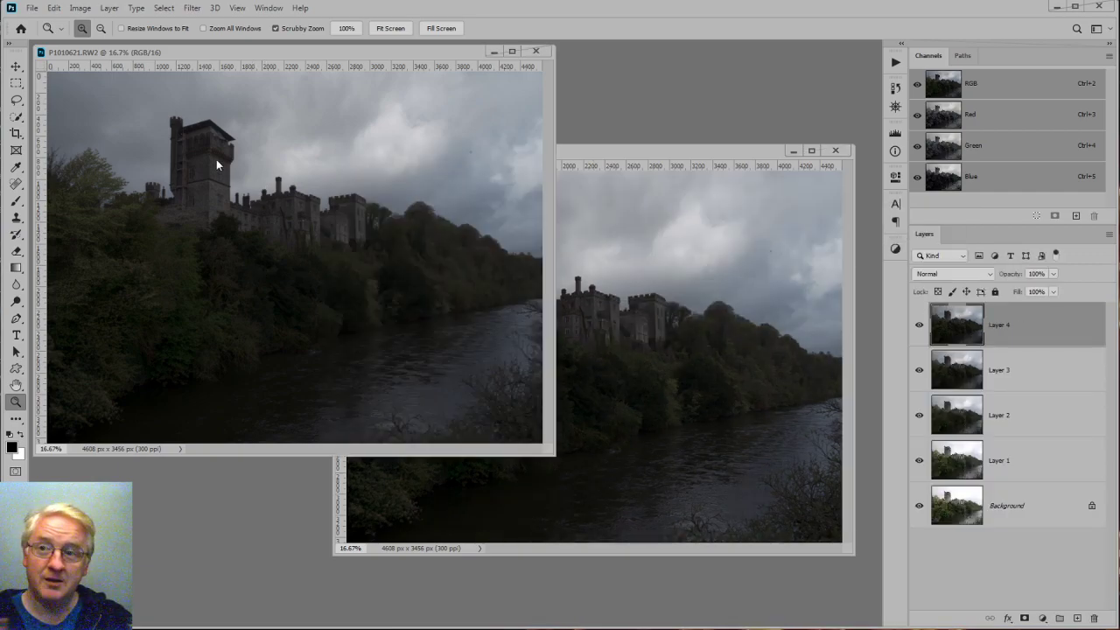
left_click(535, 51)
left_click(554, 242)
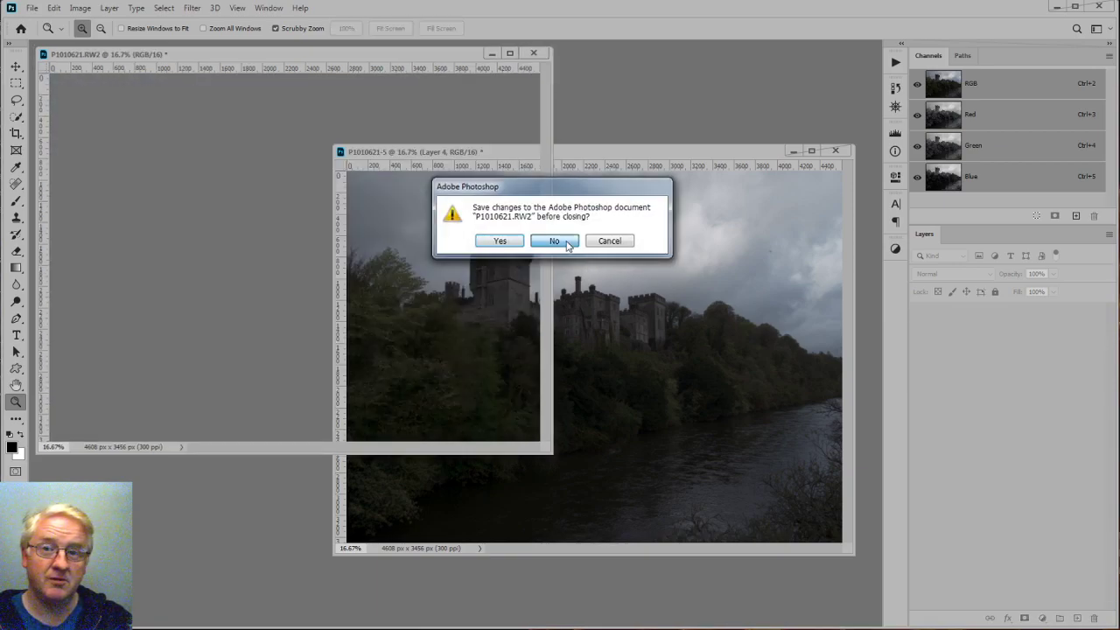
left_click_drag(539, 142, 415, 55)
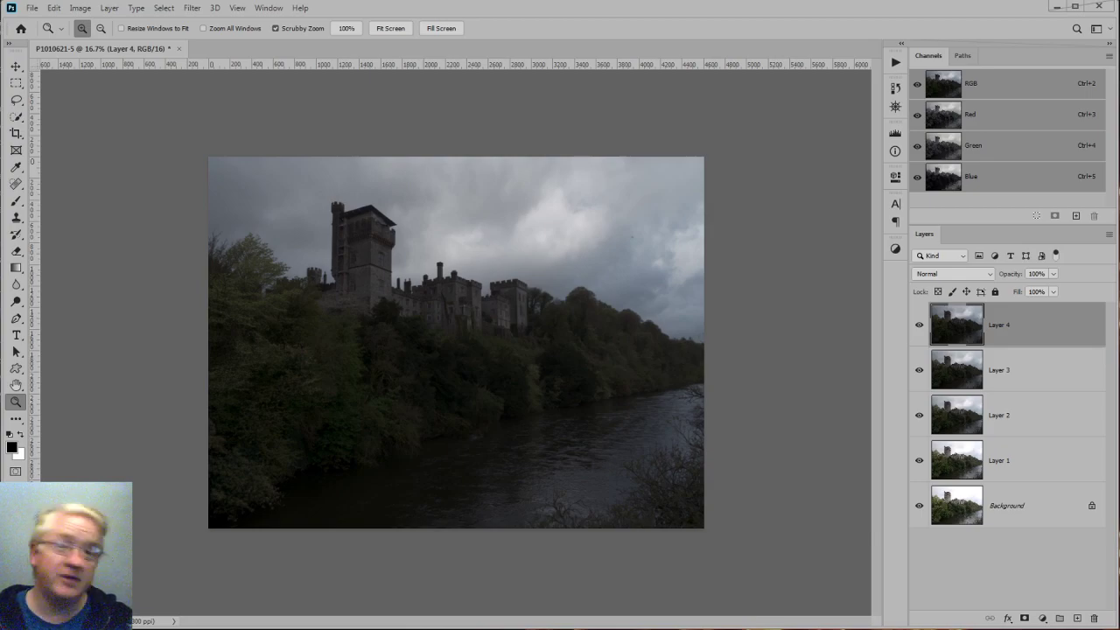
- Compare the stacked exposures by hiding the layers one by one from Layer 4 down to Background and showing them all again
left_click(918, 324)
left_click(918, 370)
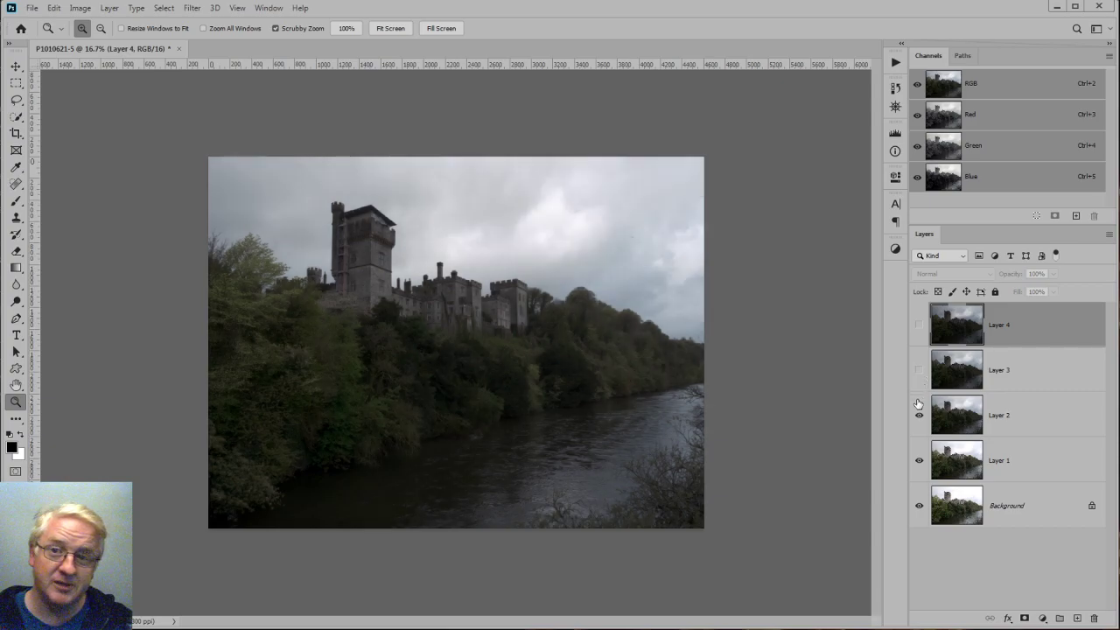
left_click(918, 415)
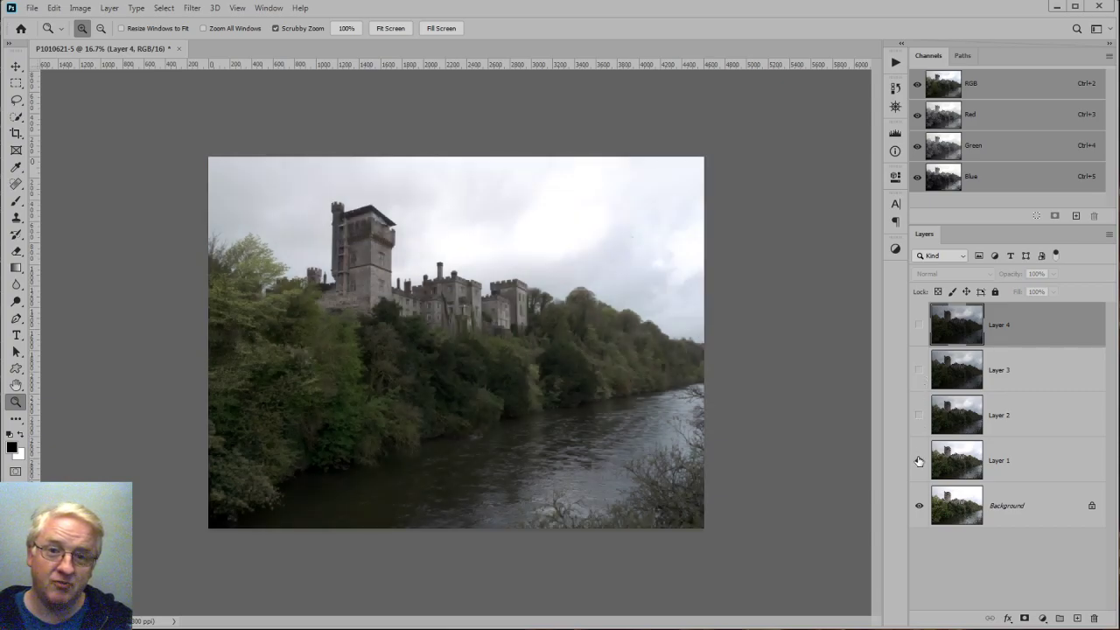
left_click(918, 460)
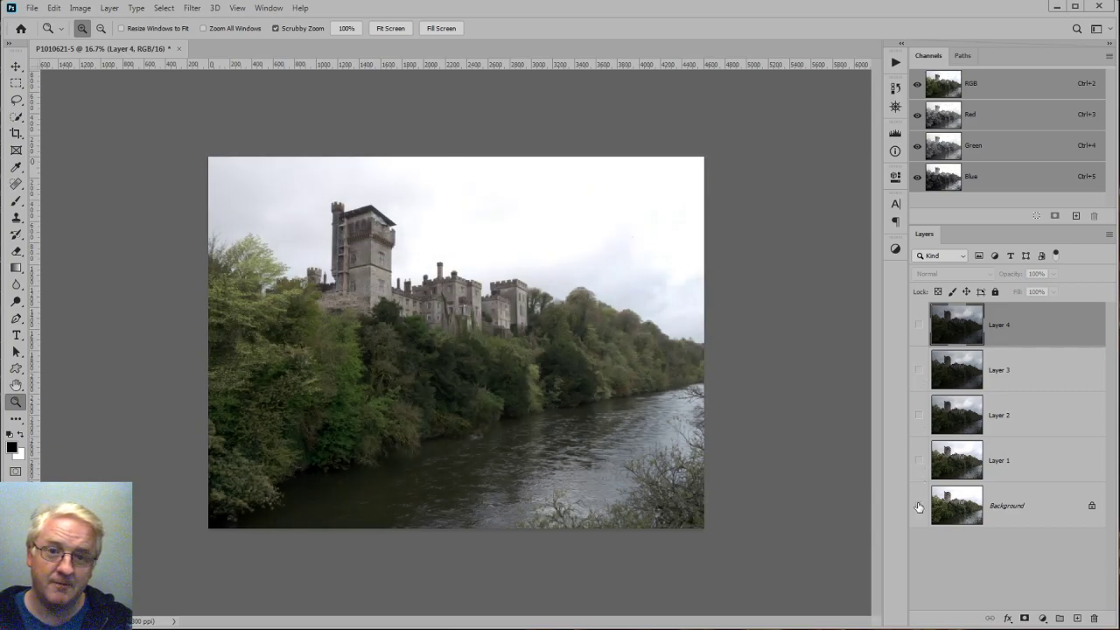
left_click(919, 505)
left_click(919, 505)
left_click(919, 460)
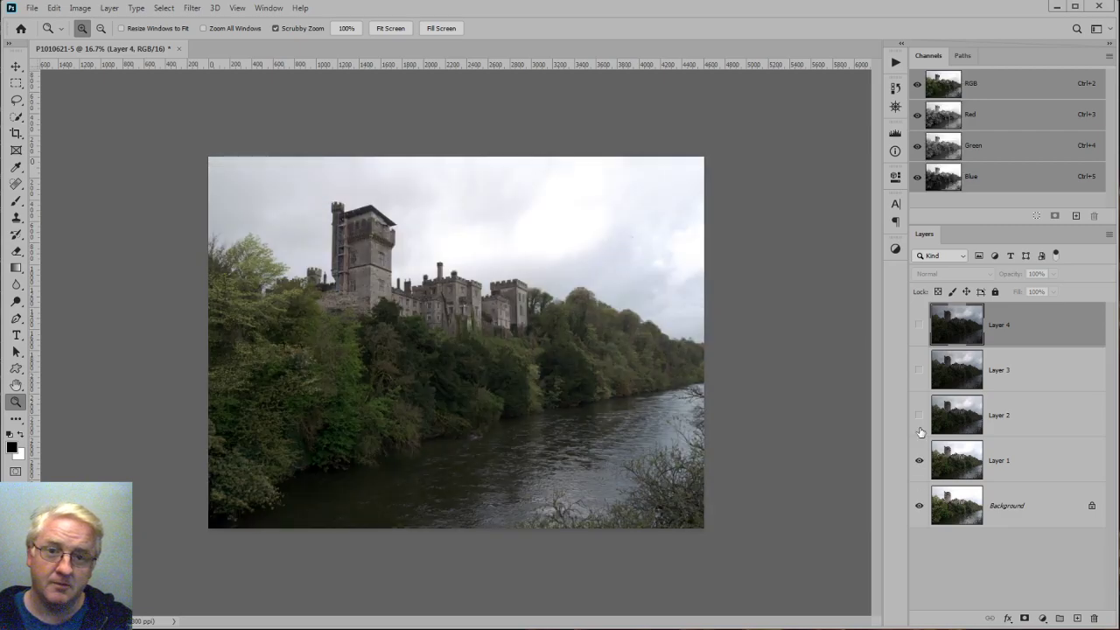
left_click(918, 415)
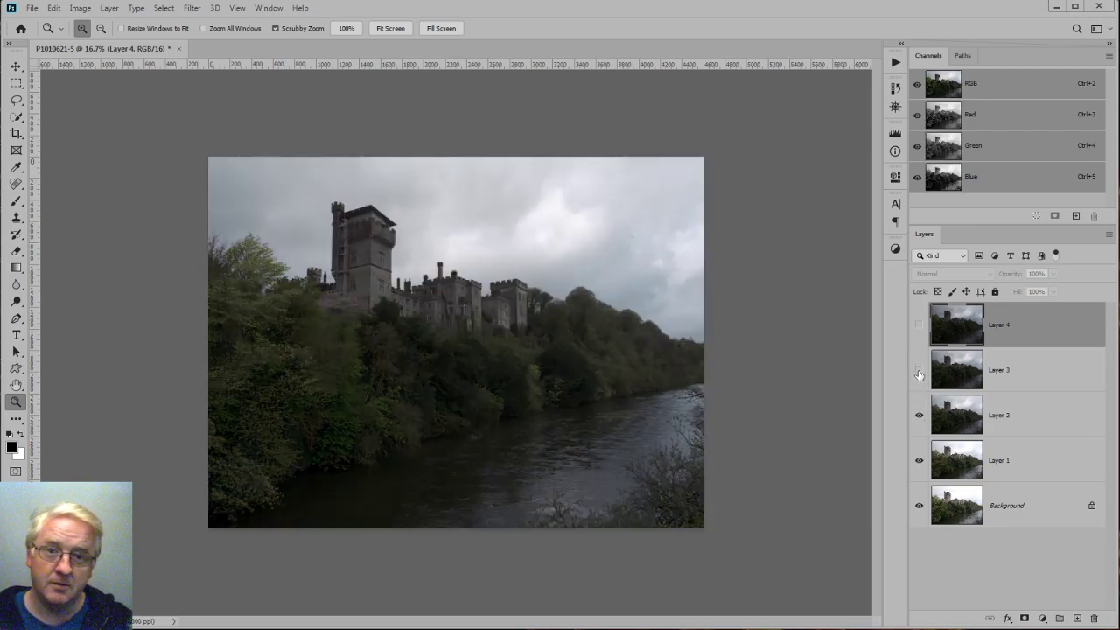
left_click(919, 370)
left_click(918, 325)
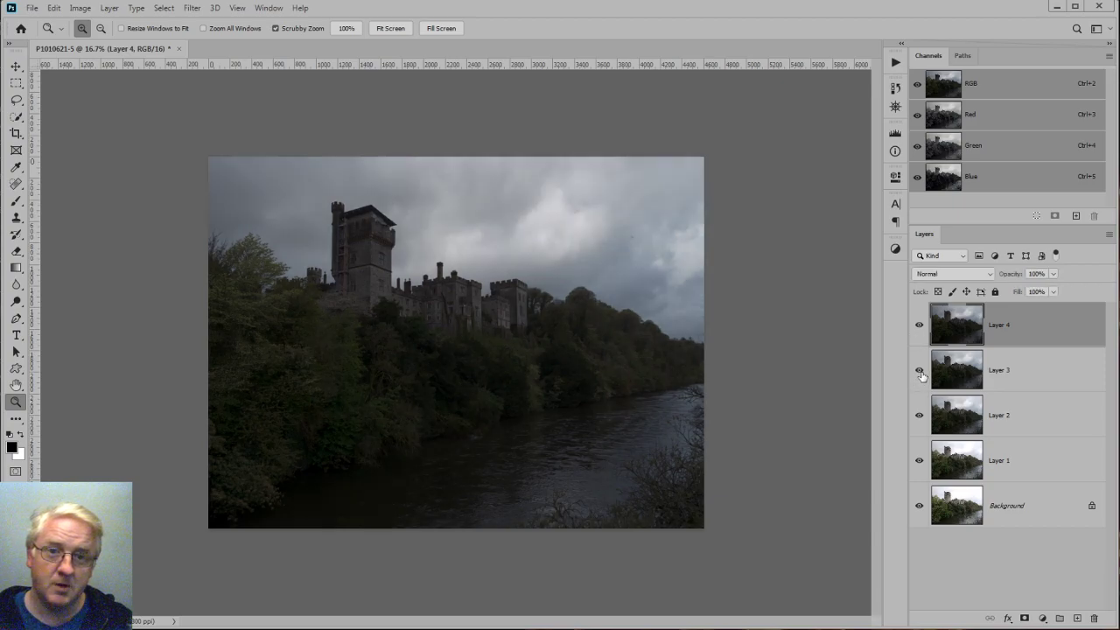
left_click(919, 371)
left_click(918, 325)
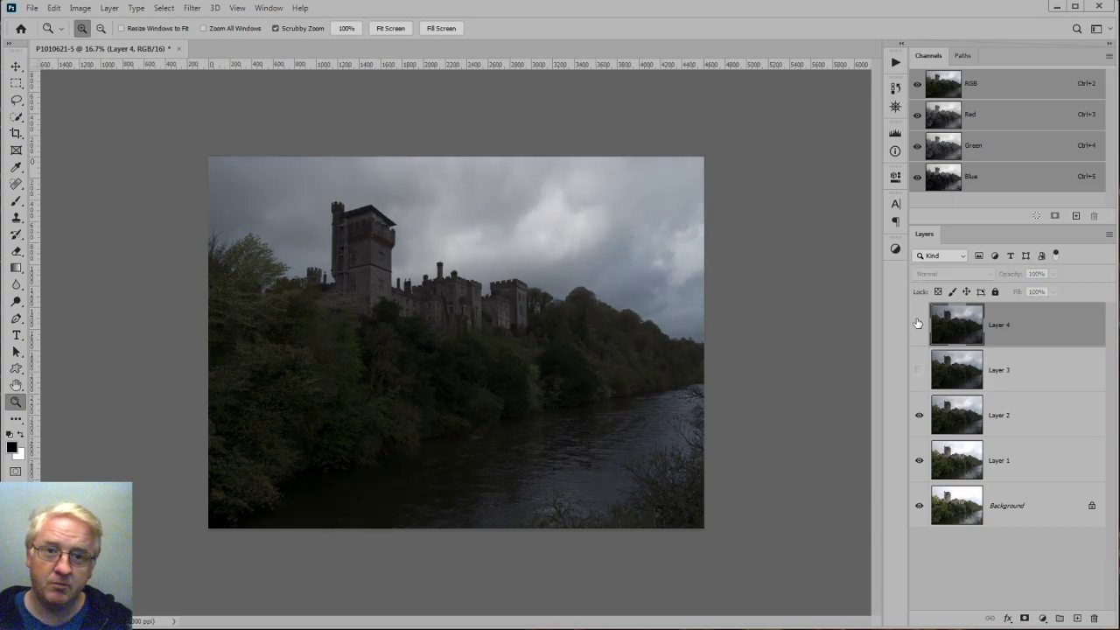
left_click(918, 324)
left_click(919, 370)
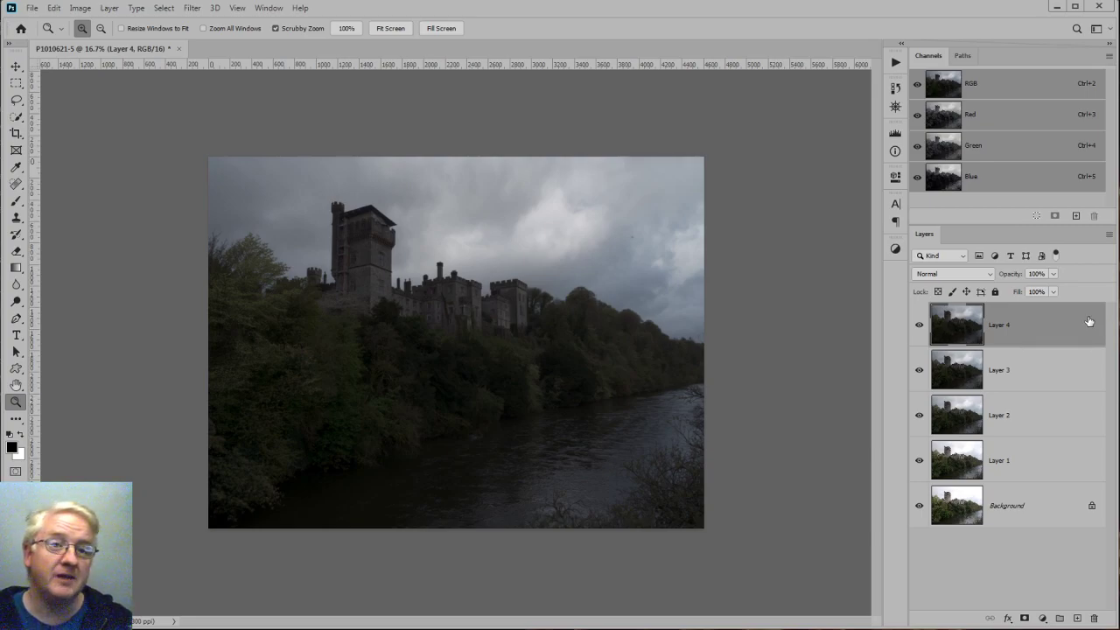
- Convert the locked Background into a regular layer named Layer 0
left_click(1056, 509, "shift")
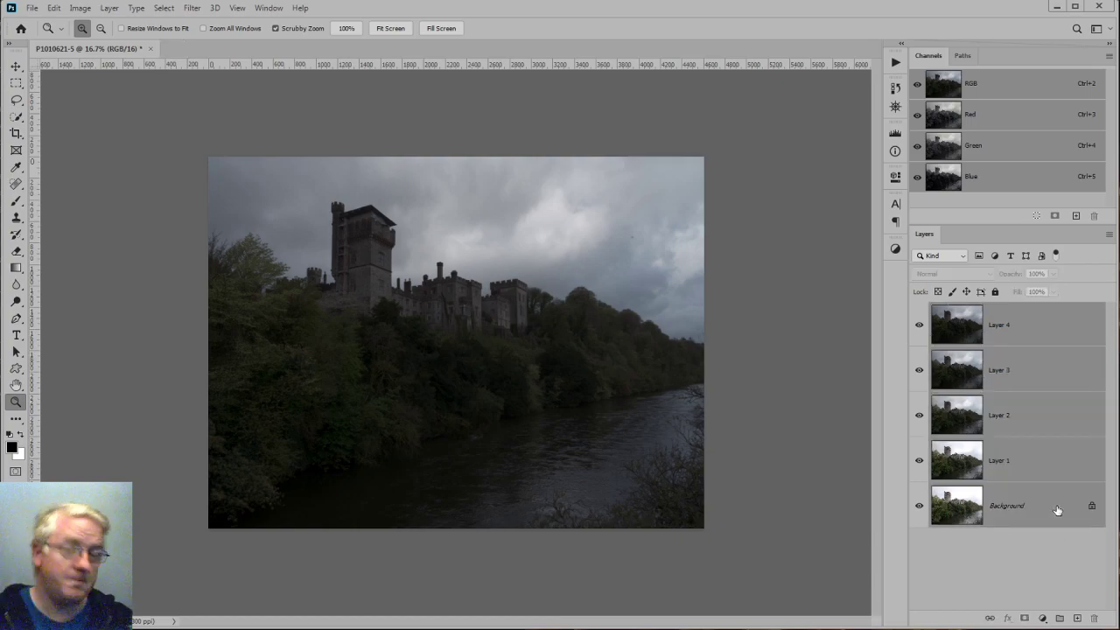
left_click(108, 8)
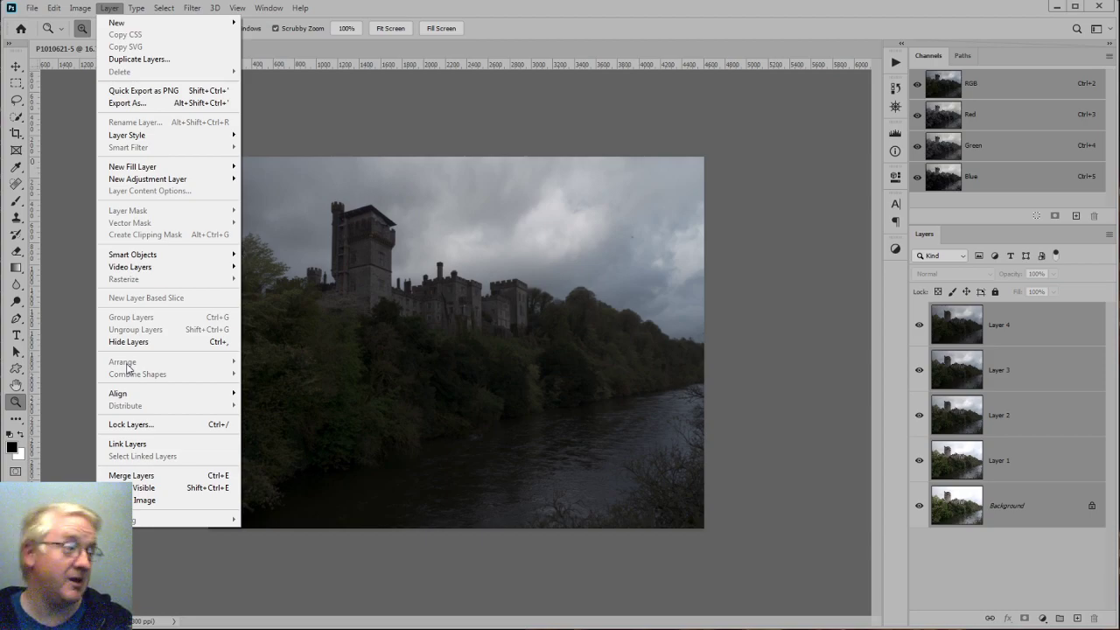
left_click(1036, 508)
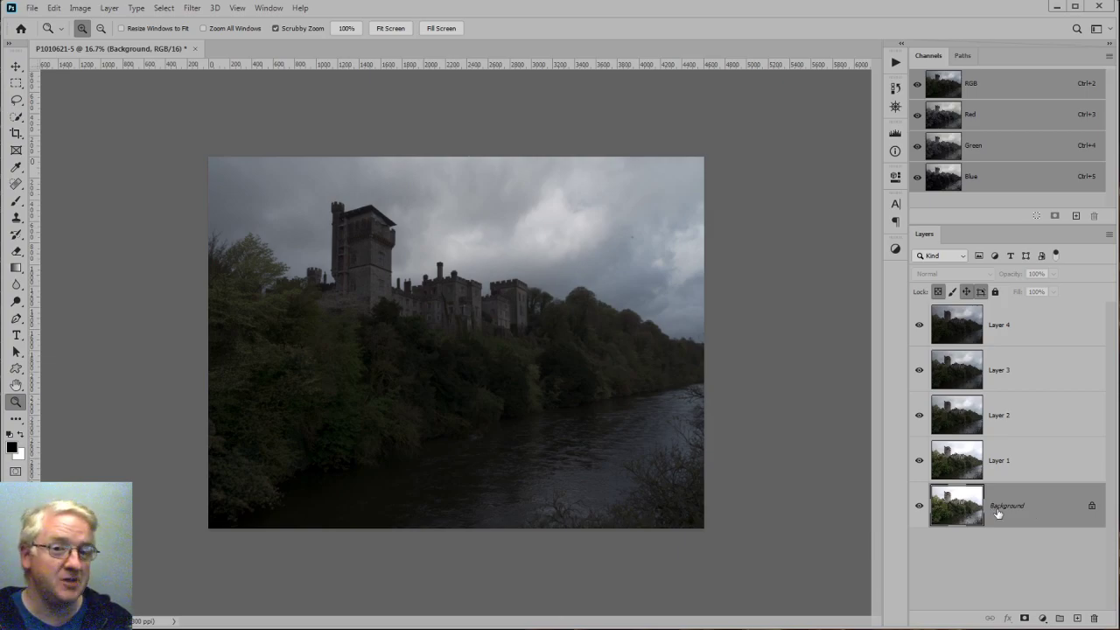
double_click(999, 507)
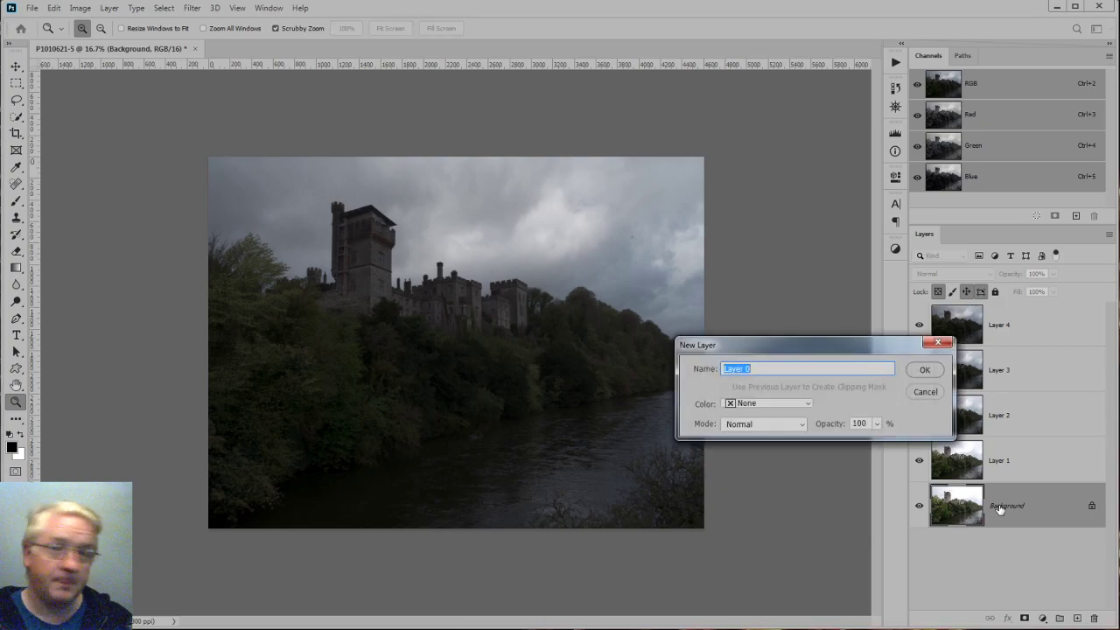
left_click(922, 369)
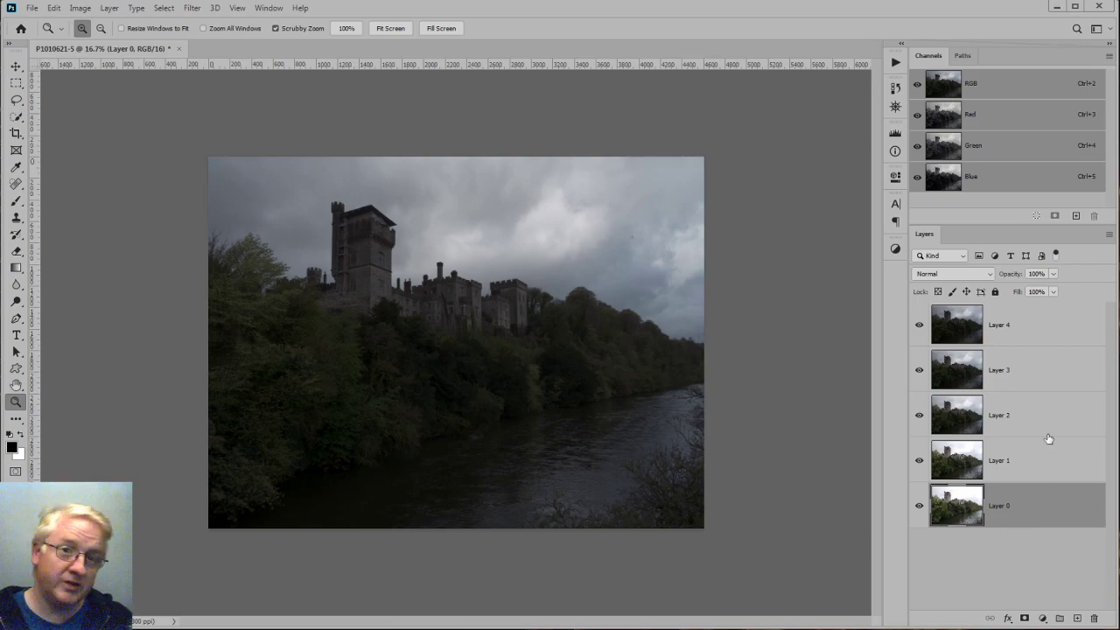
- Reverse the stacking order of all five layers so Layer 0 is topmost and Layer 4 lowest
left_click(1041, 329, "shift")
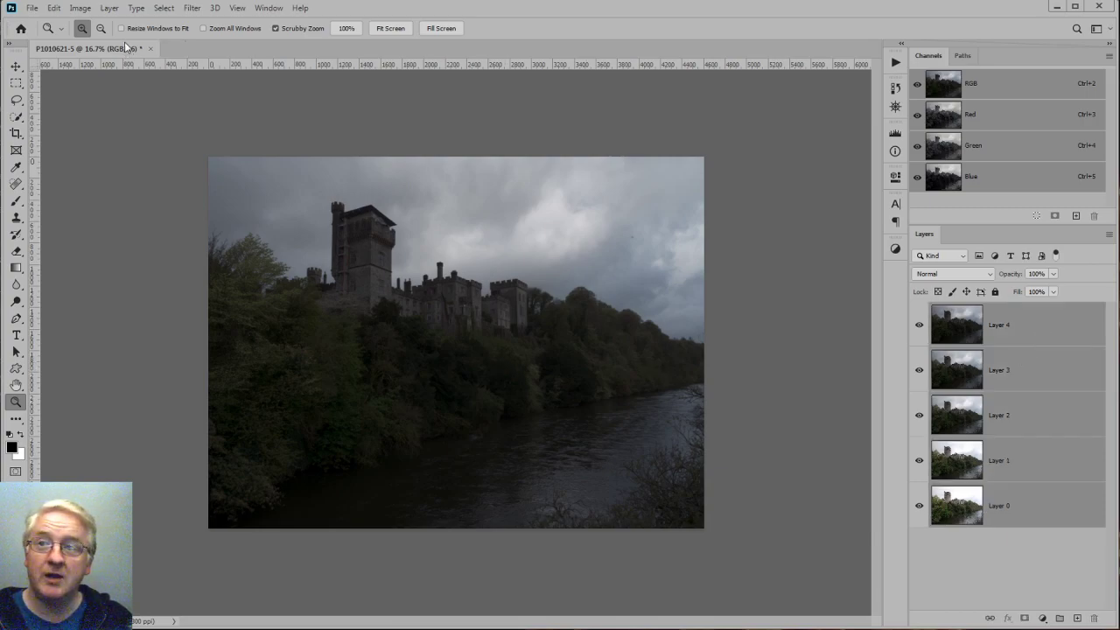
left_click(110, 8)
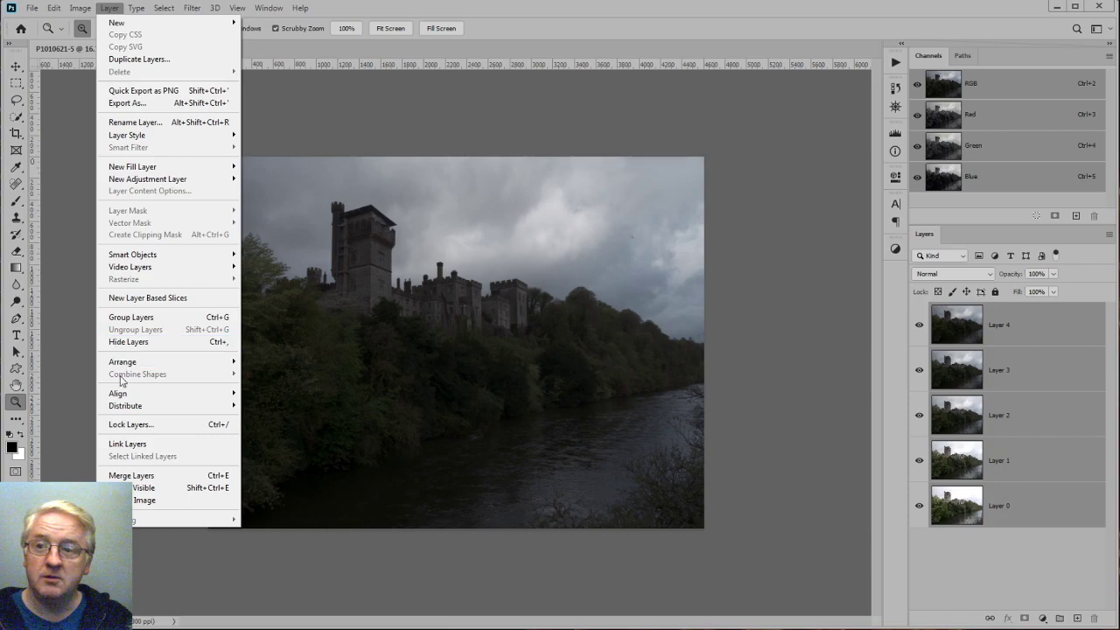
mouse_move(127, 364)
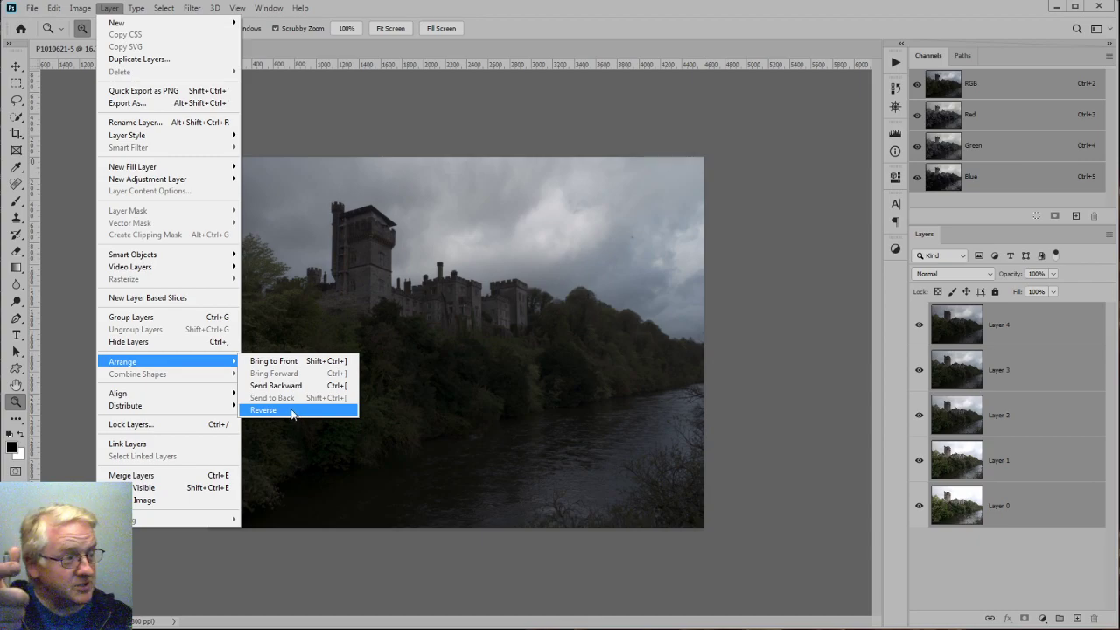
left_click(264, 411)
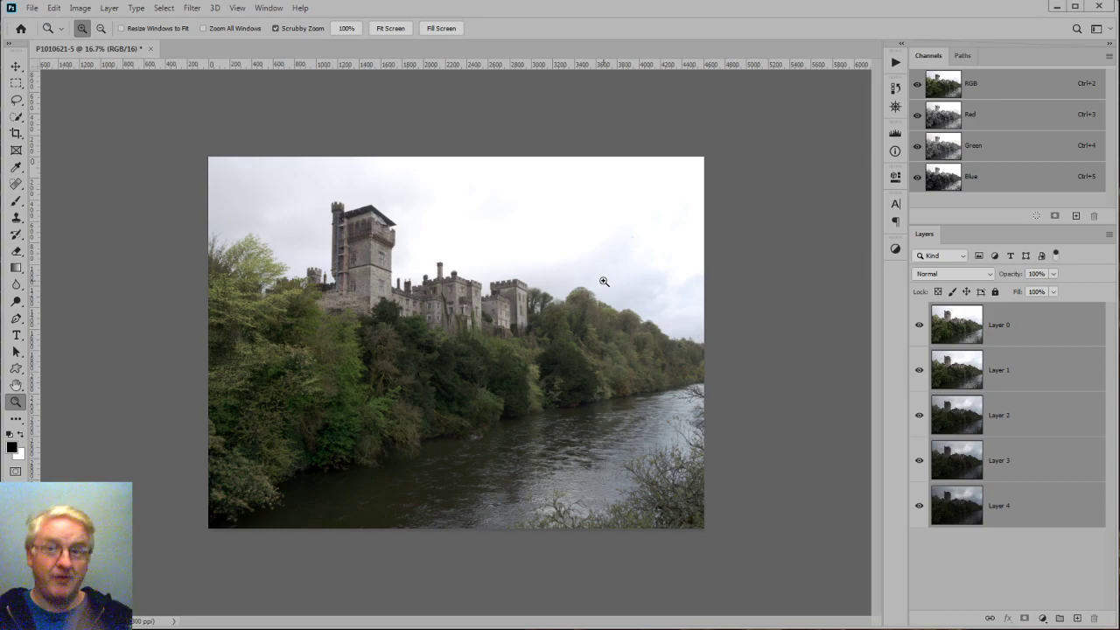
- In Layer 0's blending options, split the Underlying Layer's white Blend If slider for Gray to 0 / 255
left_click(1046, 326)
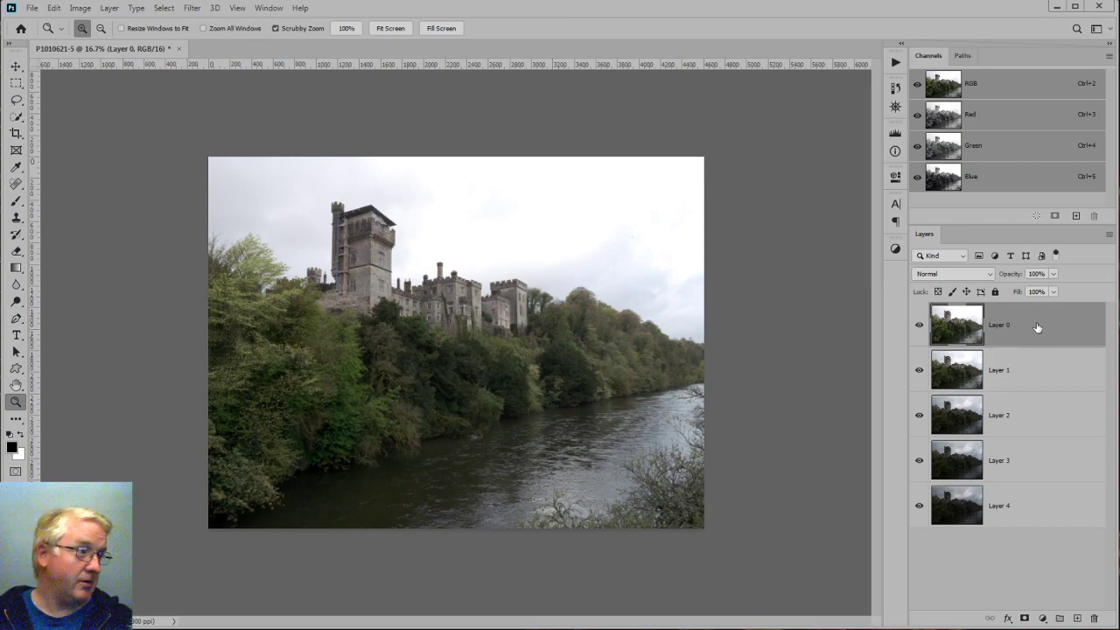
double_click(1036, 327)
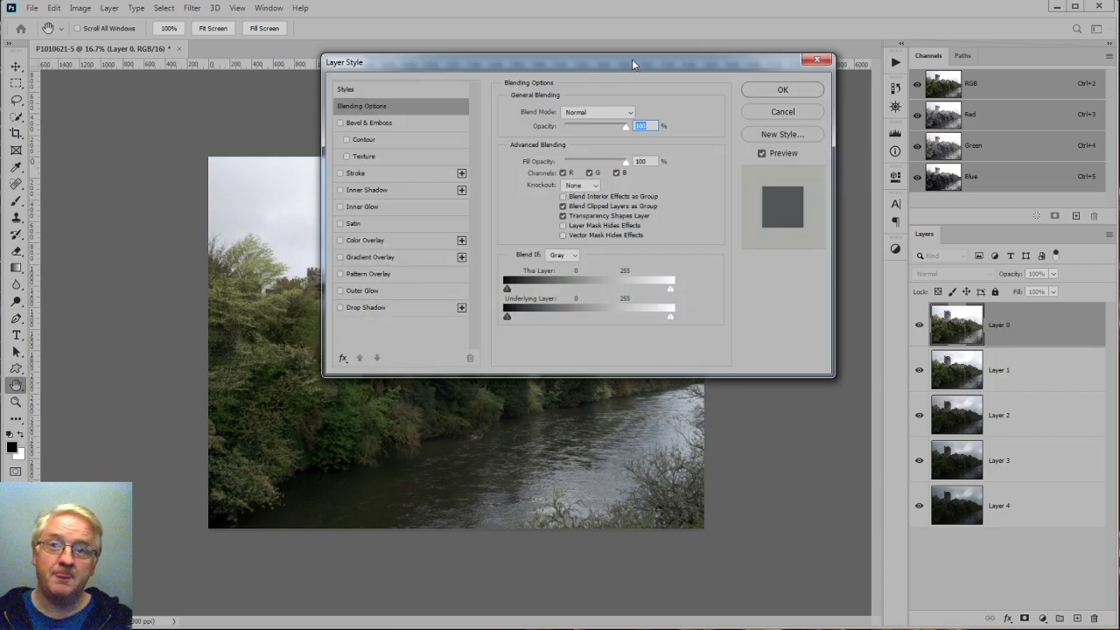
left_click_drag(631, 59, 778, 45)
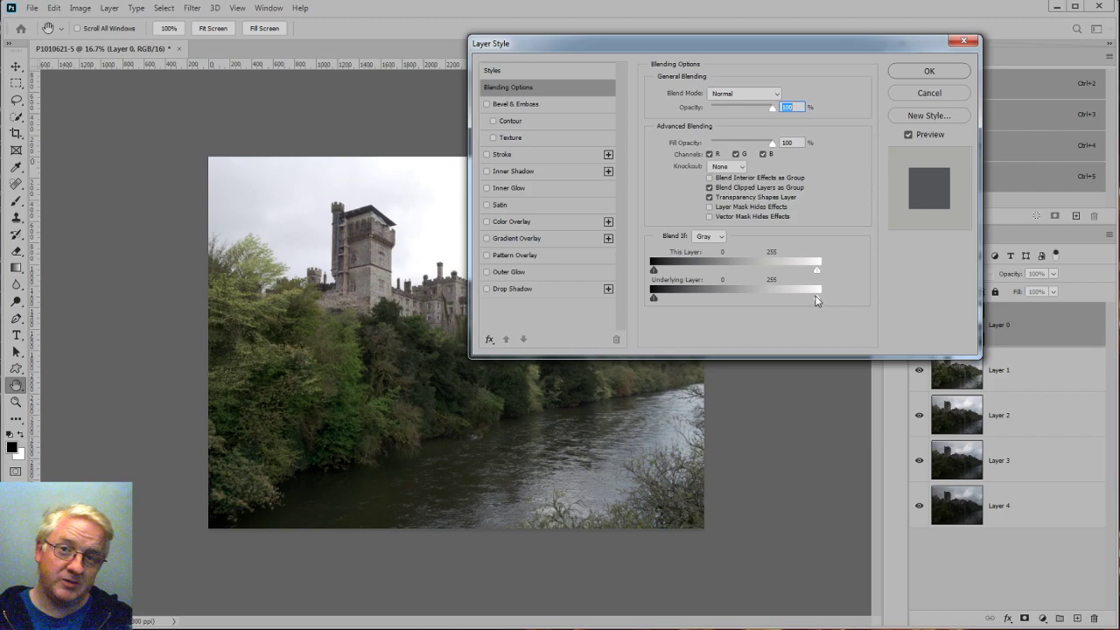
left_click_drag(817, 298, 842, 301)
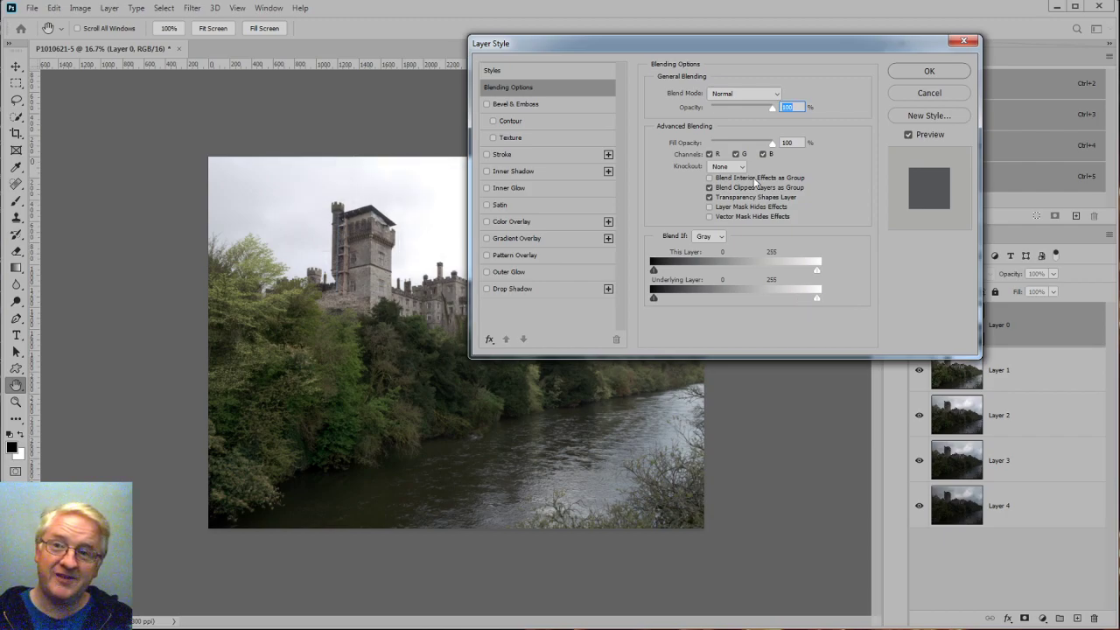
left_click_drag(661, 43, 922, 0)
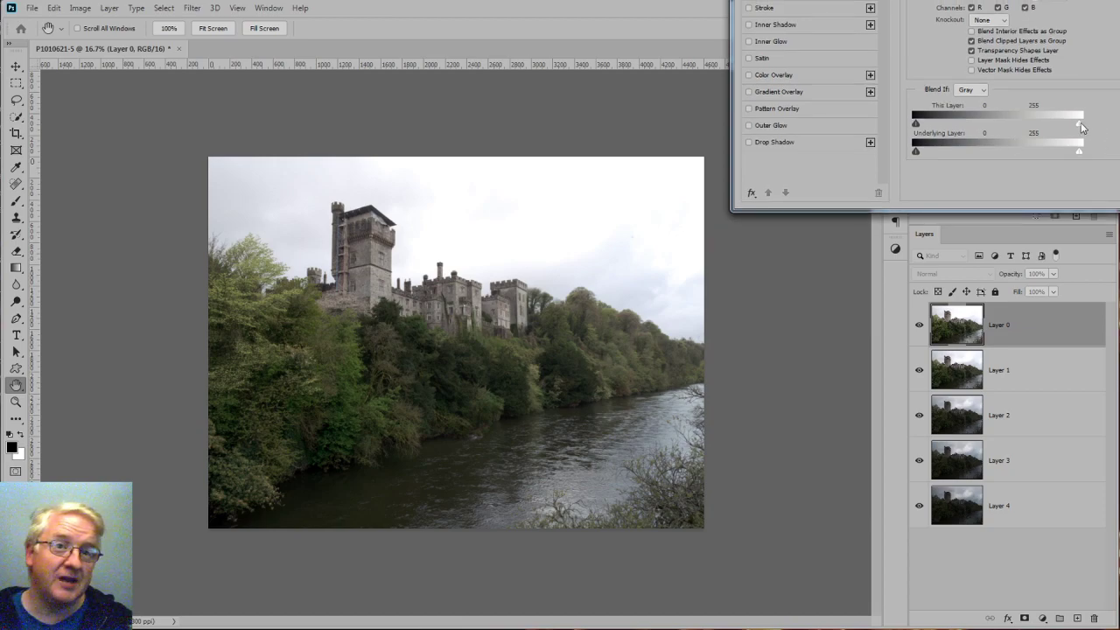
mouse_move(1081, 128)
left_mouse_down()
mouse_move(1060, 127)
mouse_move(1078, 128)
left_mouse_up()
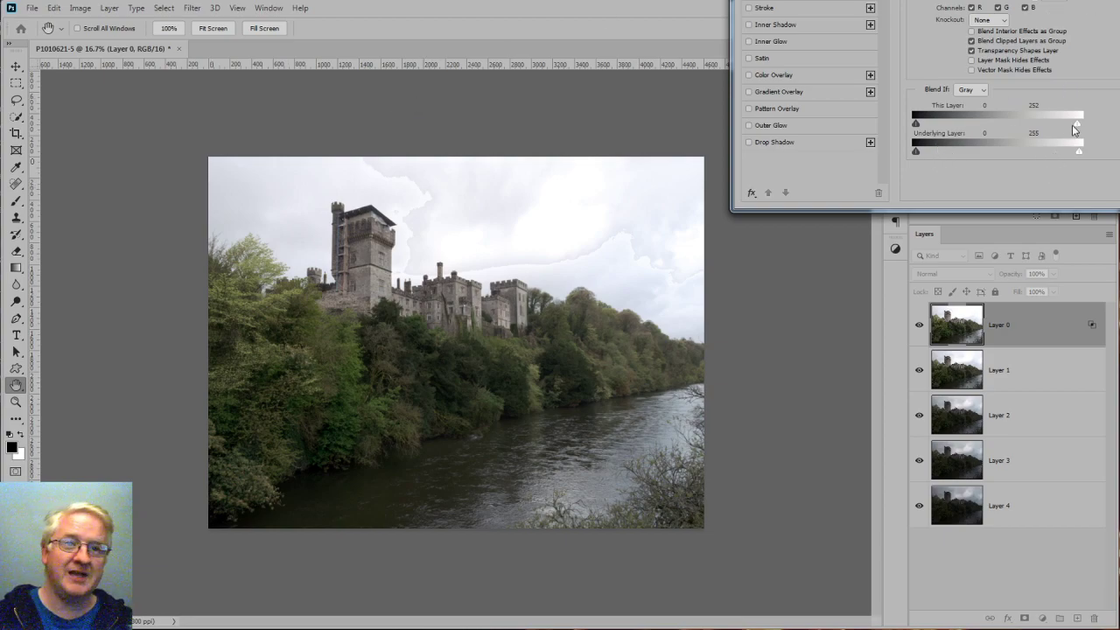
left_click_drag(1074, 128, 900, 151)
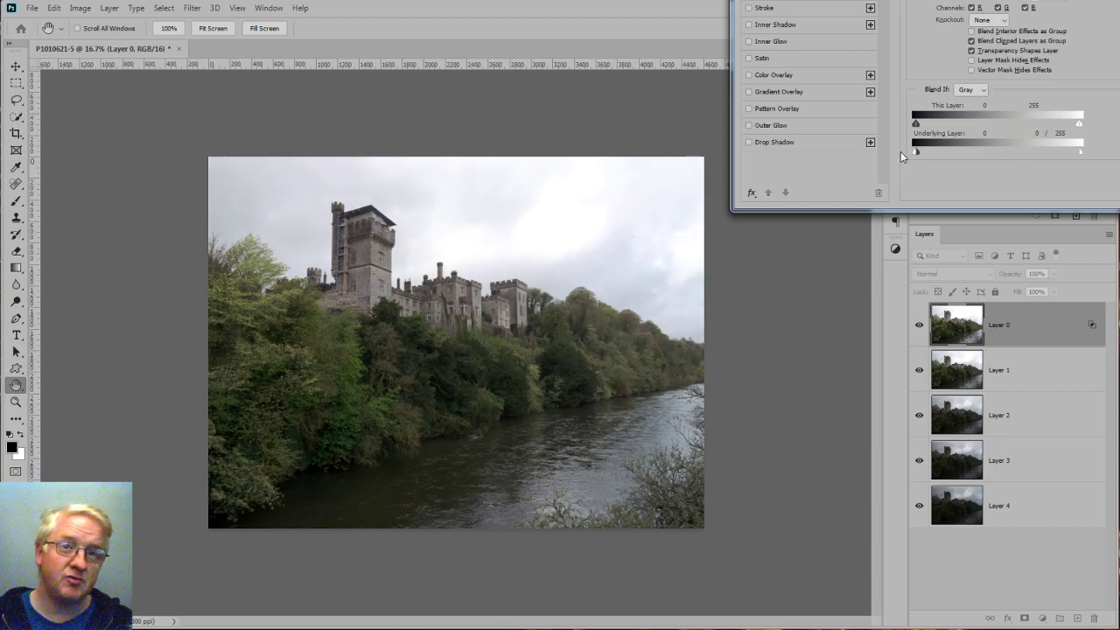
- Split the Underlying Layer's white Blend If slider to 0 / 255 for Red, Green and Blue as well, and apply Layer 0's blending options
left_click(979, 90)
left_click(968, 114)
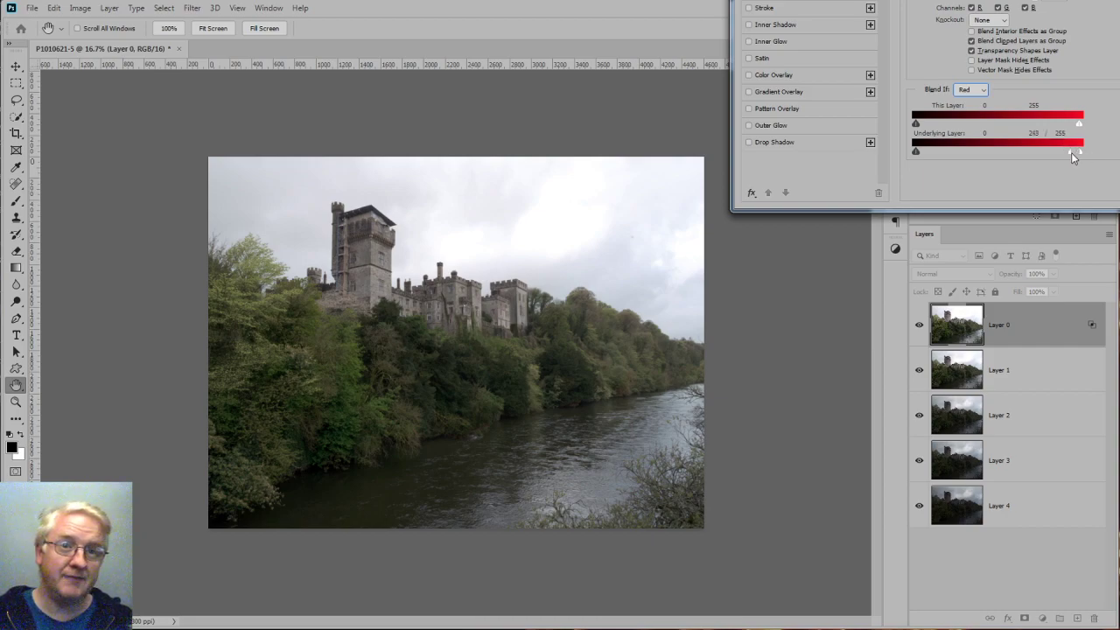
left_click_drag(1070, 152, 880, 155)
left_click(977, 91)
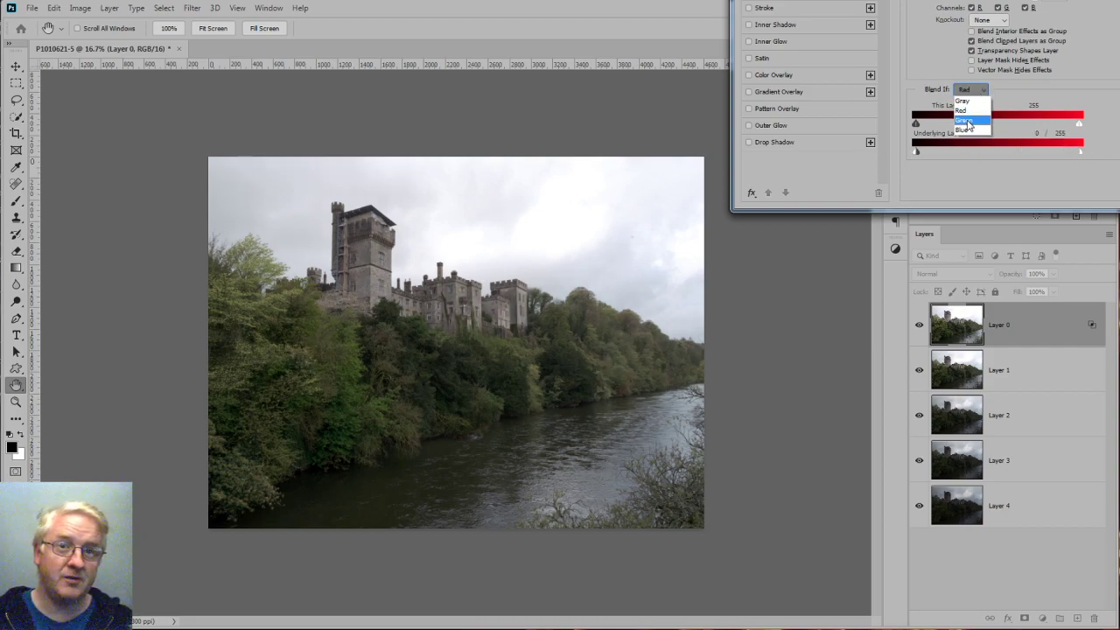
left_click(963, 120)
left_click_drag(1079, 152, 861, 154)
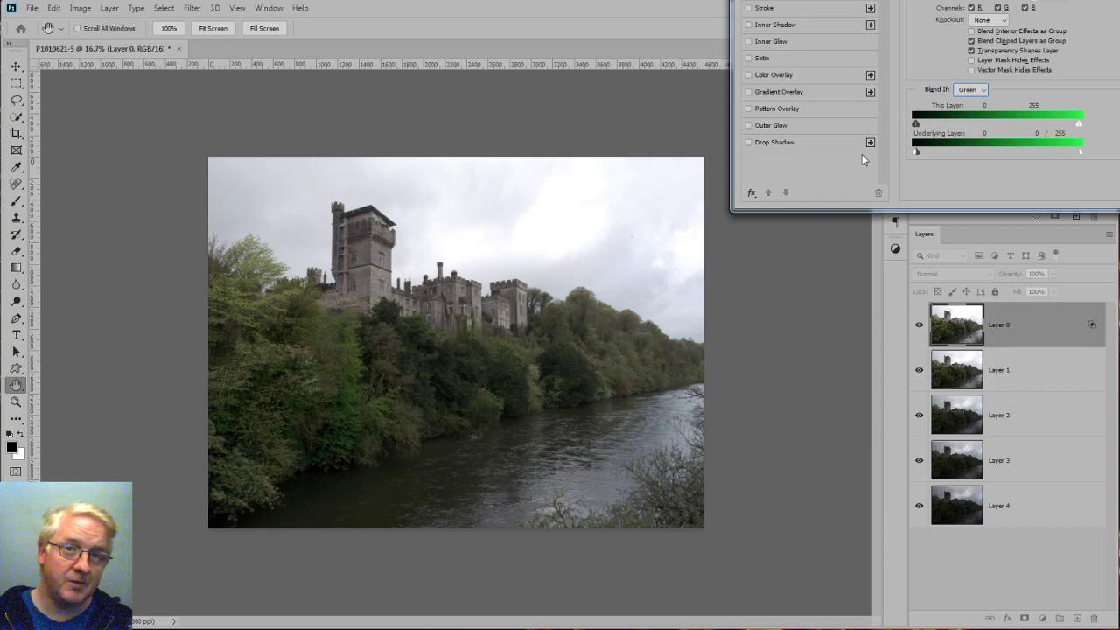
left_click(971, 89)
left_click(967, 132)
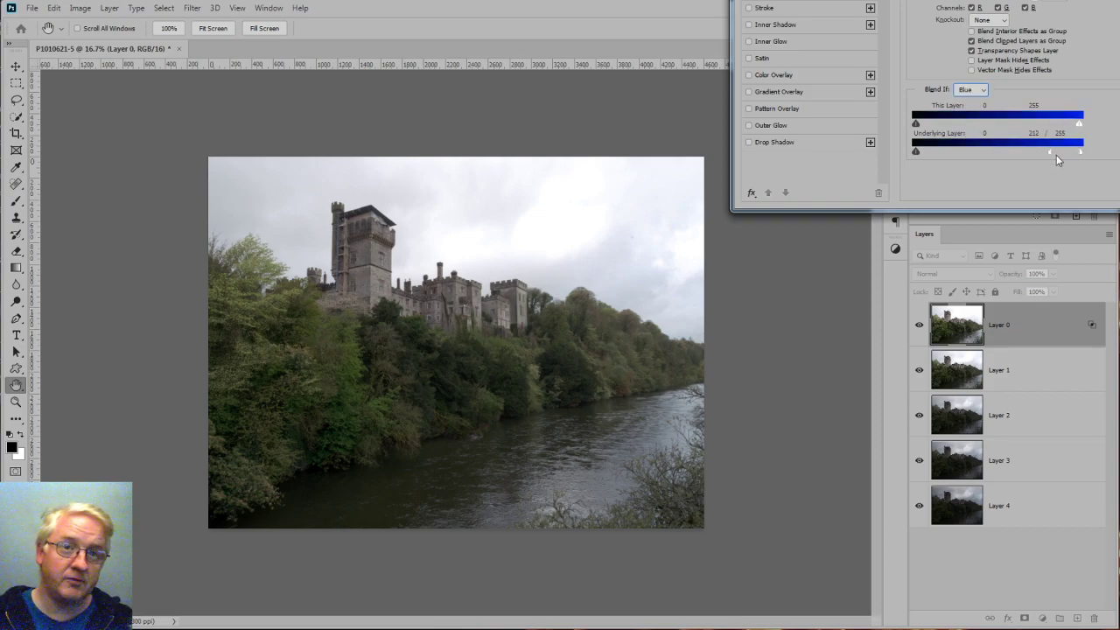
left_click_drag(1048, 152, 716, 159)
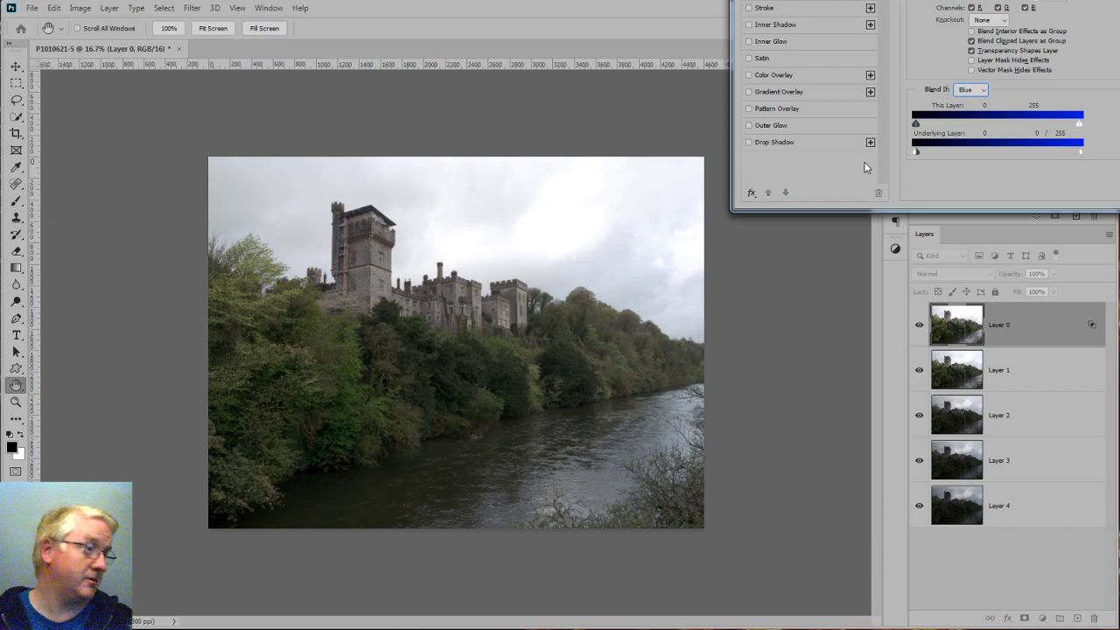
key("Return")
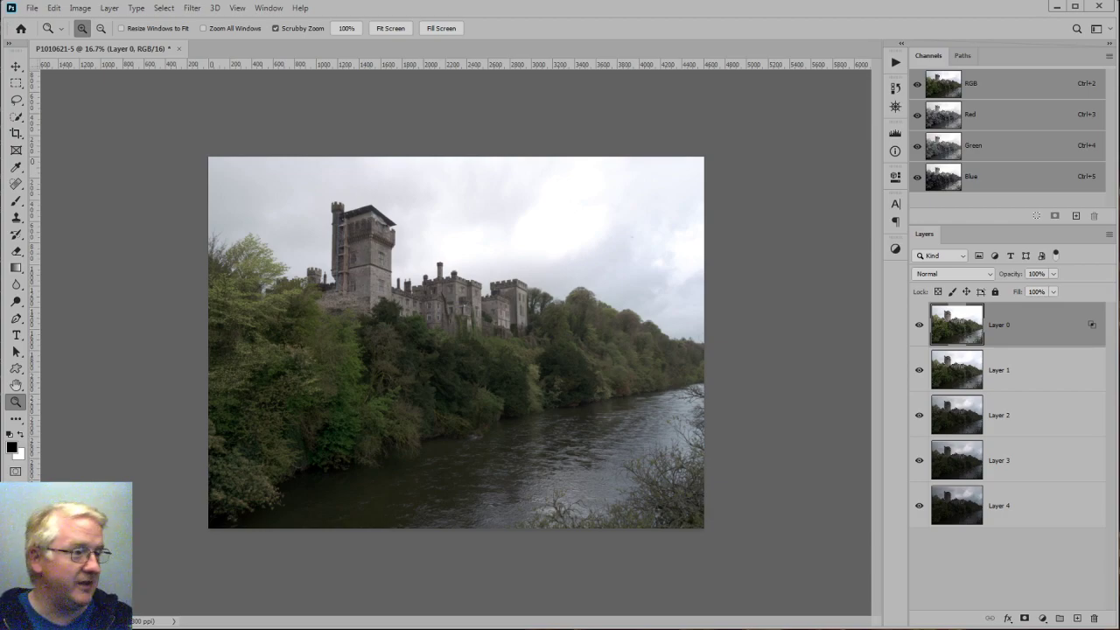
- Copy the layer style of Layer 0 and paste it onto Layer 1
right_click(1017, 317)
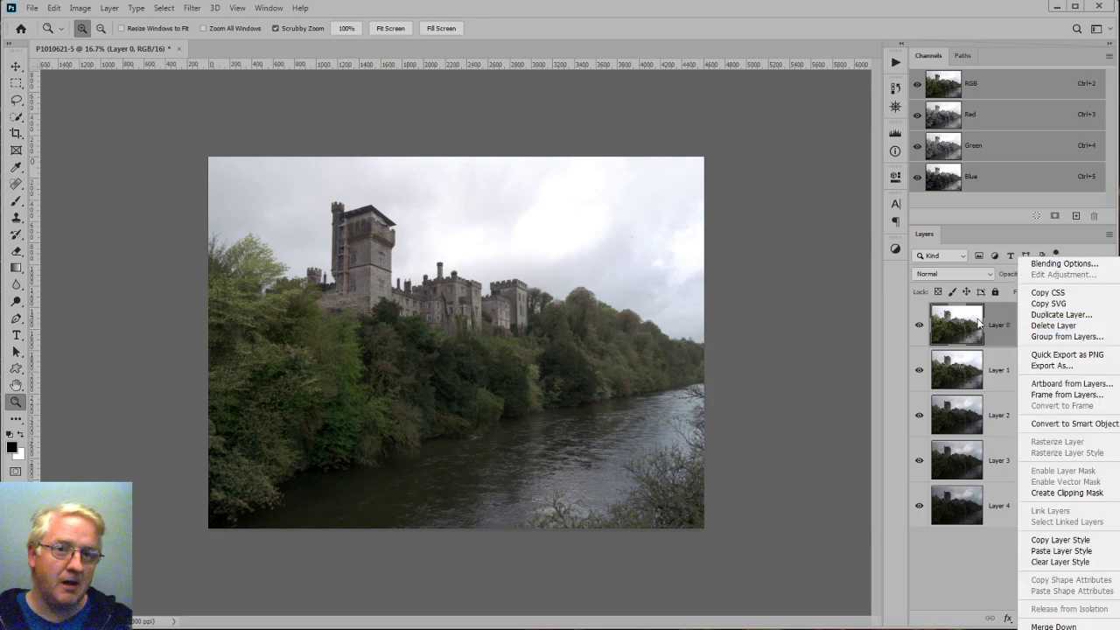
left_click(1004, 313)
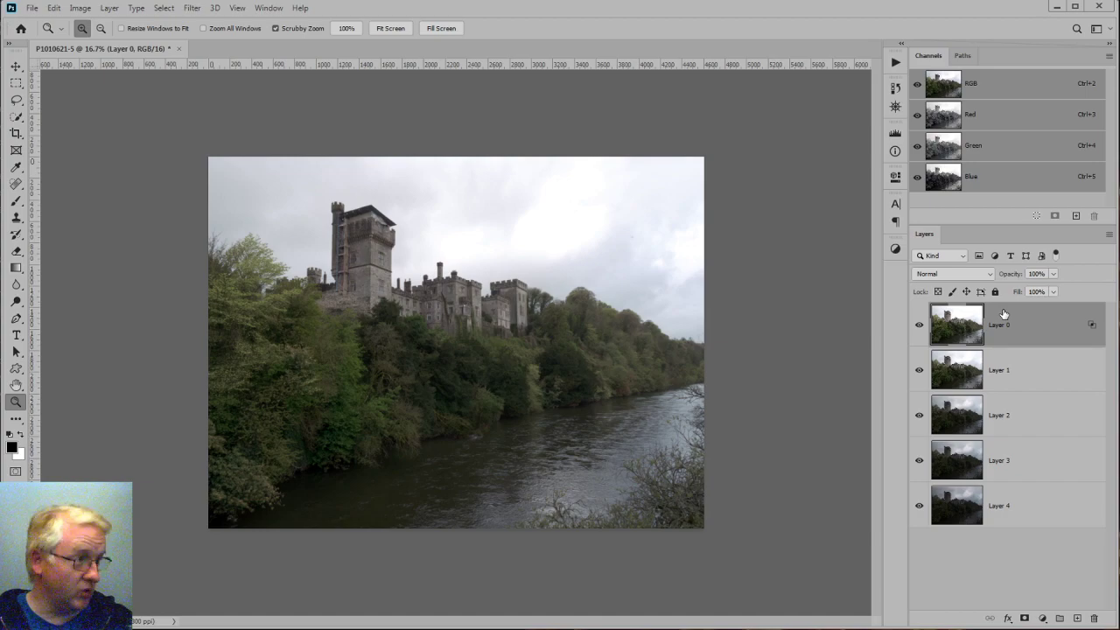
right_click(1003, 313)
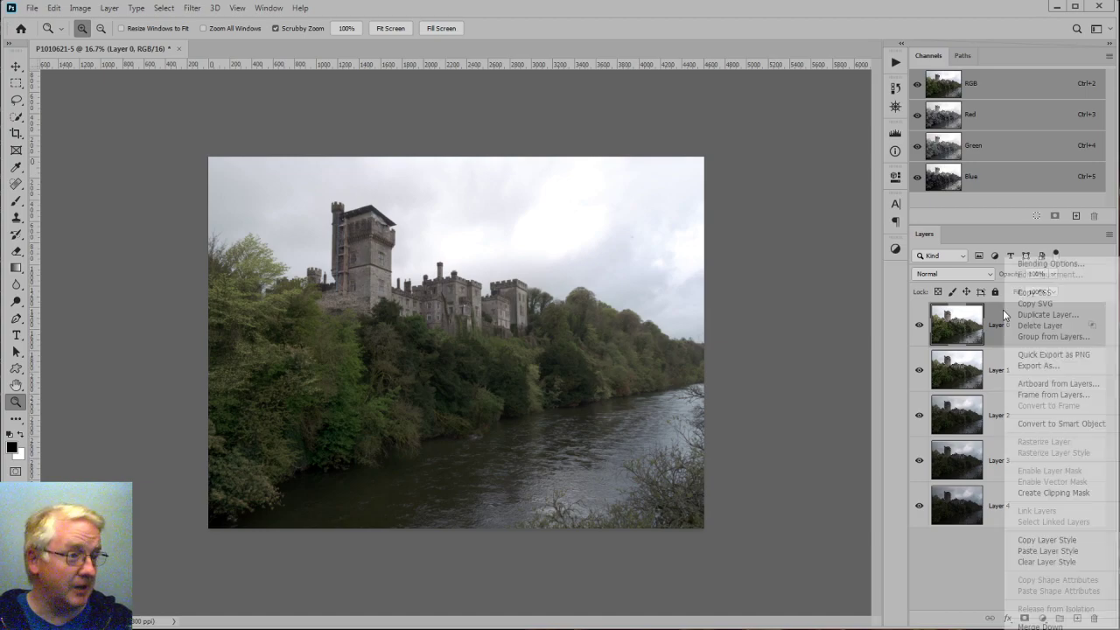
left_click(1047, 542)
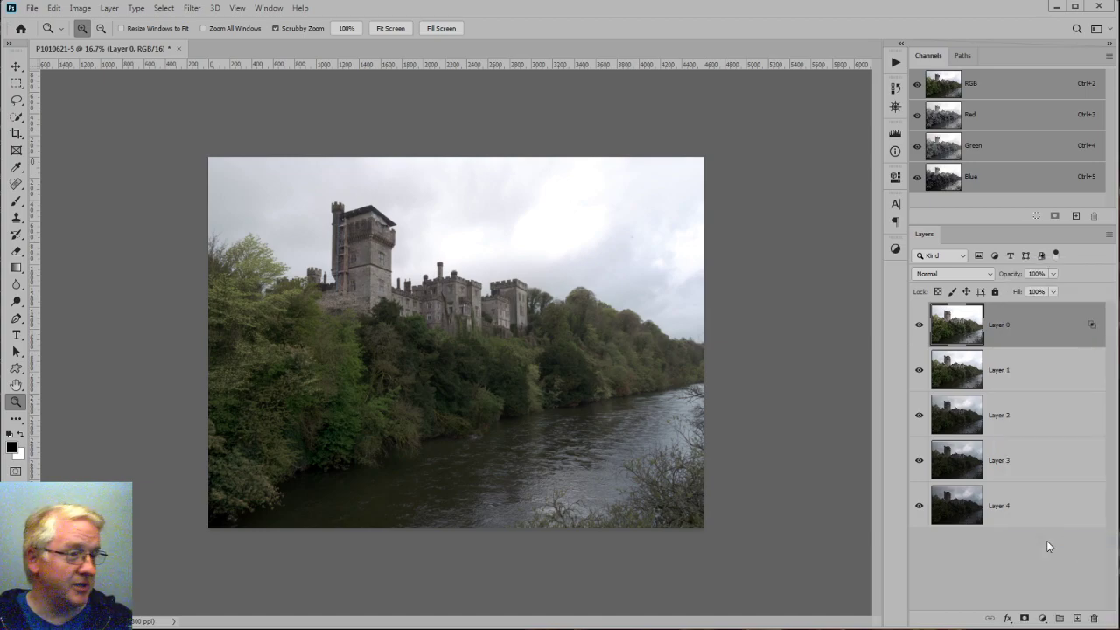
left_click(1017, 377)
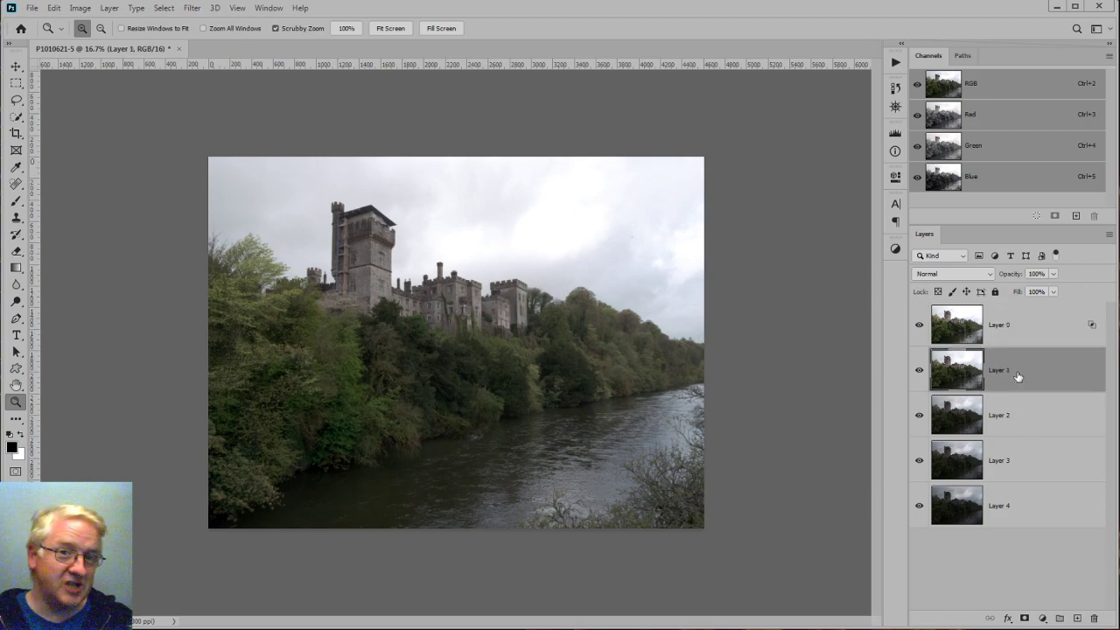
right_click(1018, 366)
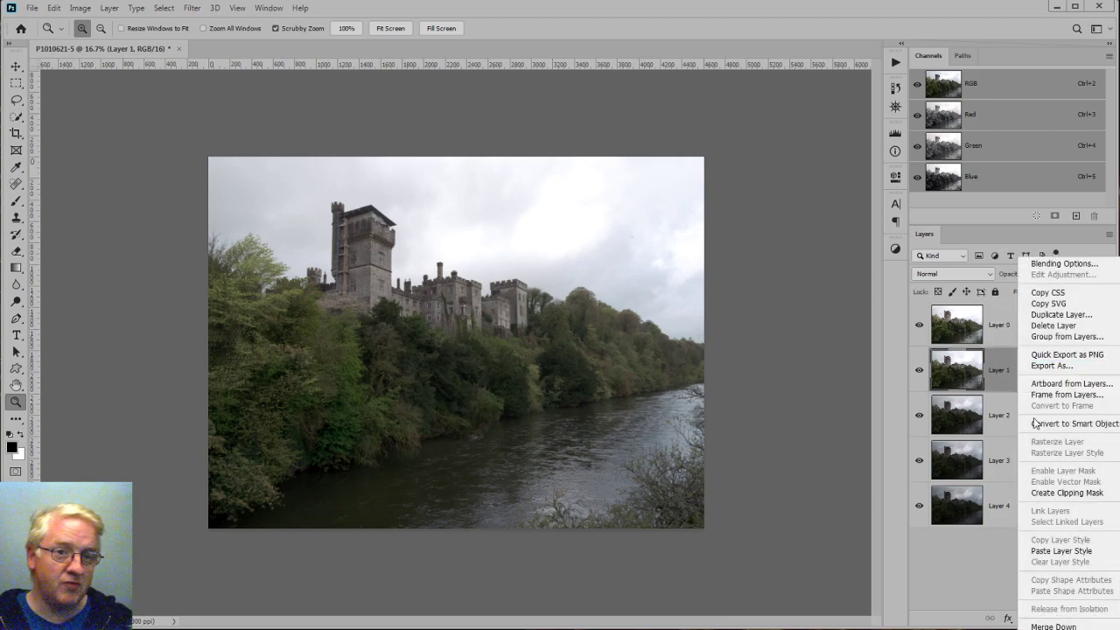
left_click(1048, 551)
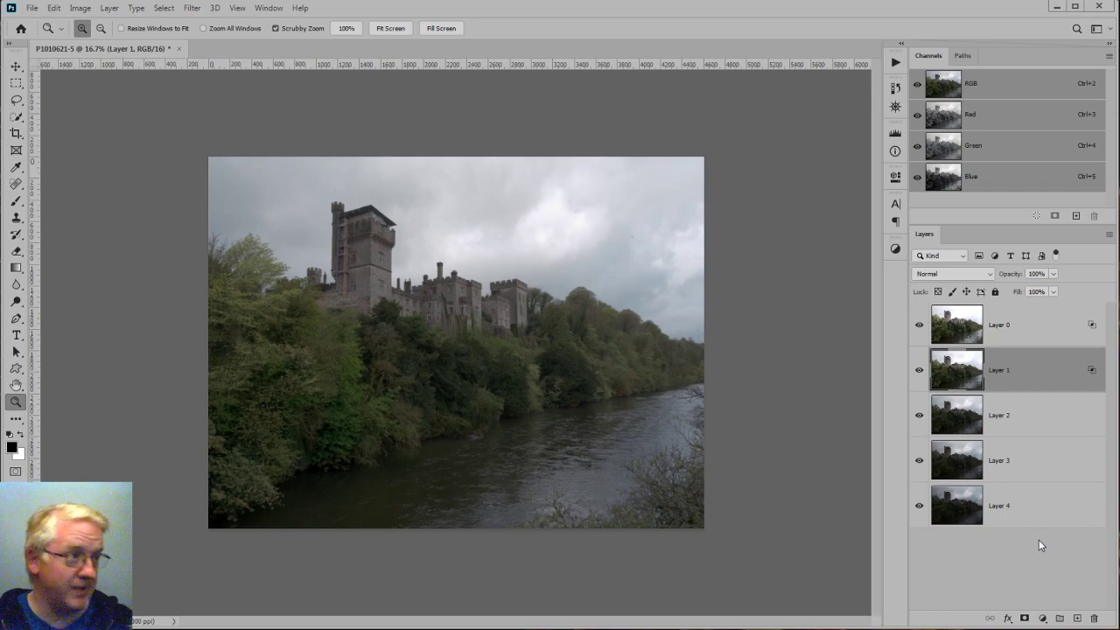
- Paste the copied layer style onto Layer 2 and Layer 3, and check the blended sky up close
left_click(1019, 415)
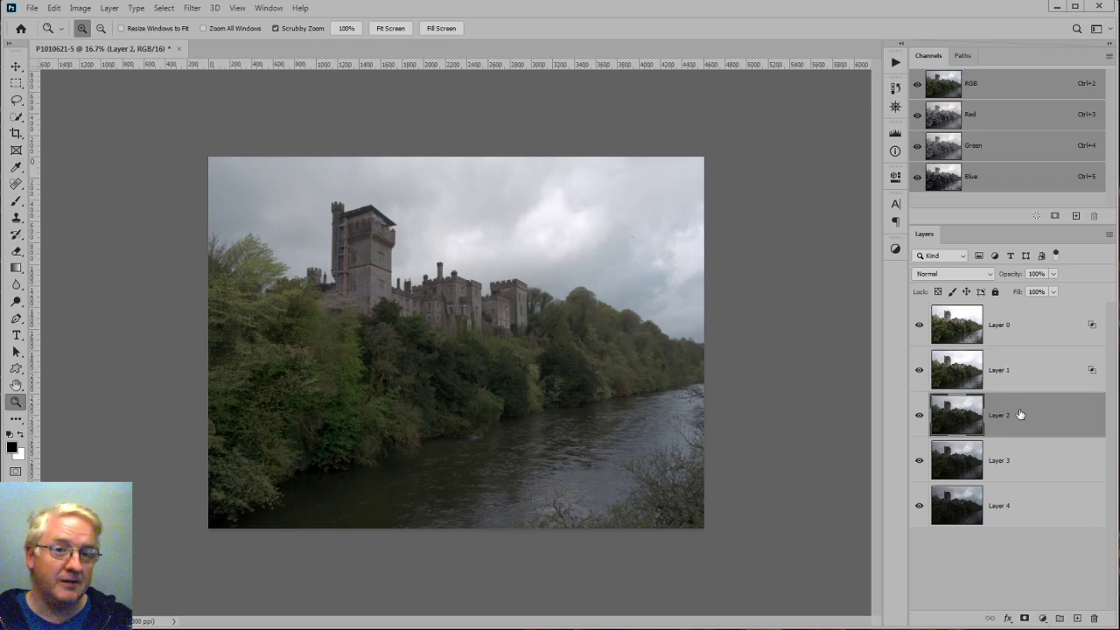
right_click(1028, 410)
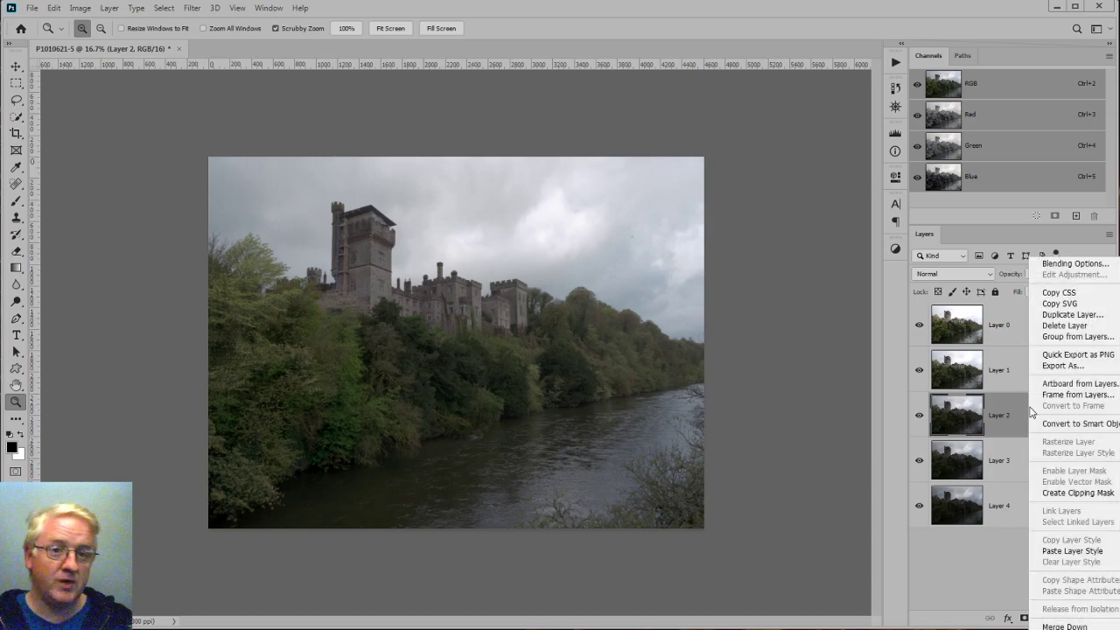
left_click(1053, 551)
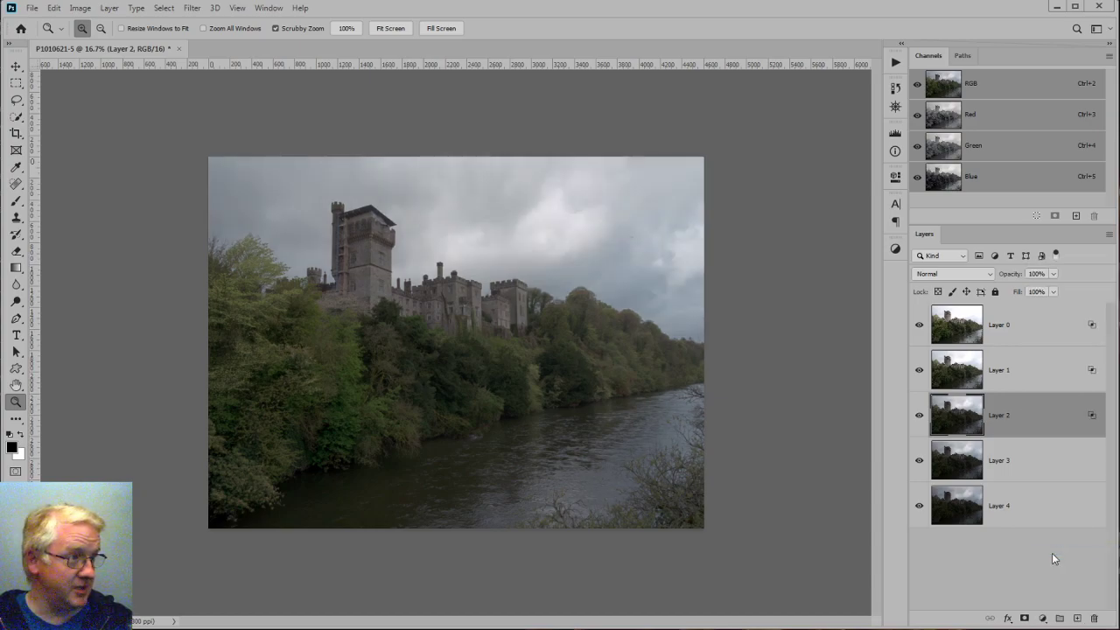
left_click(1021, 453)
right_click(1029, 451)
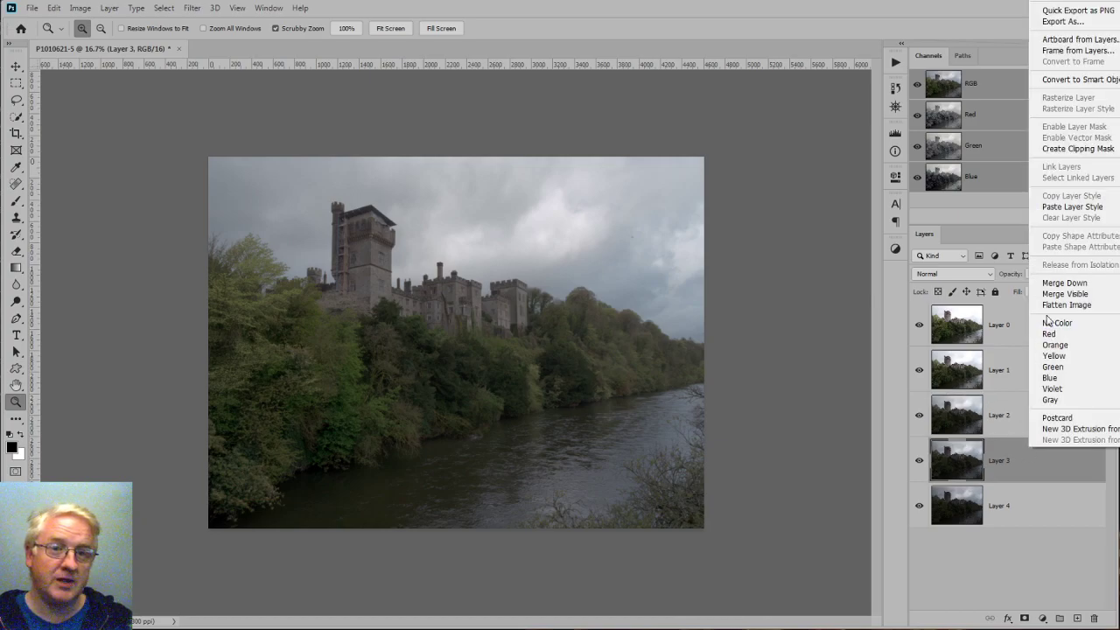
left_click(1071, 208)
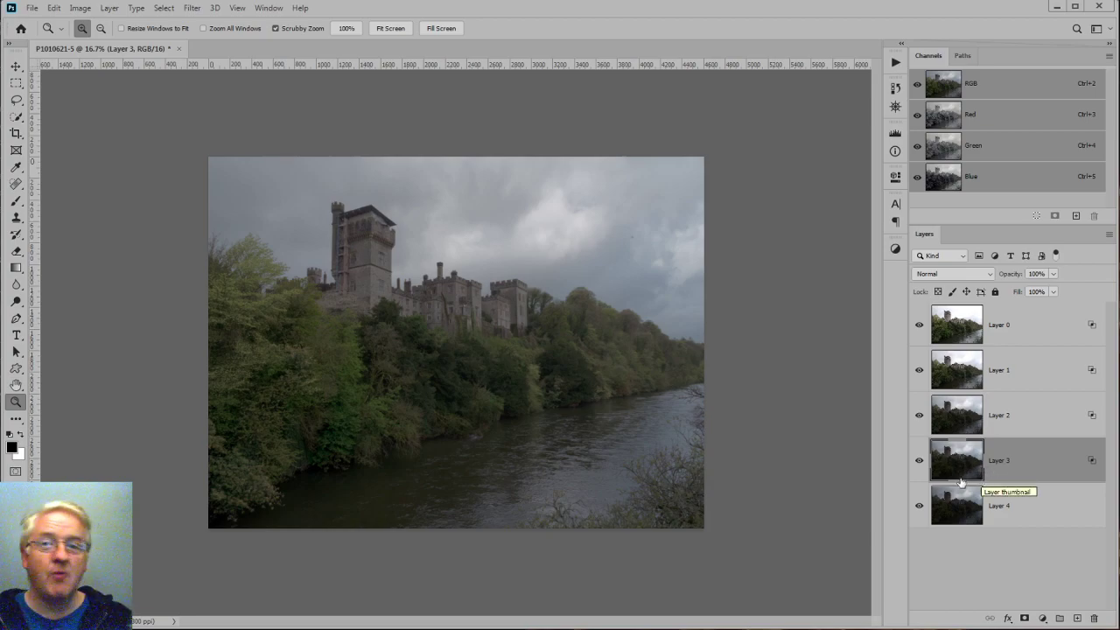
left_click(565, 213)
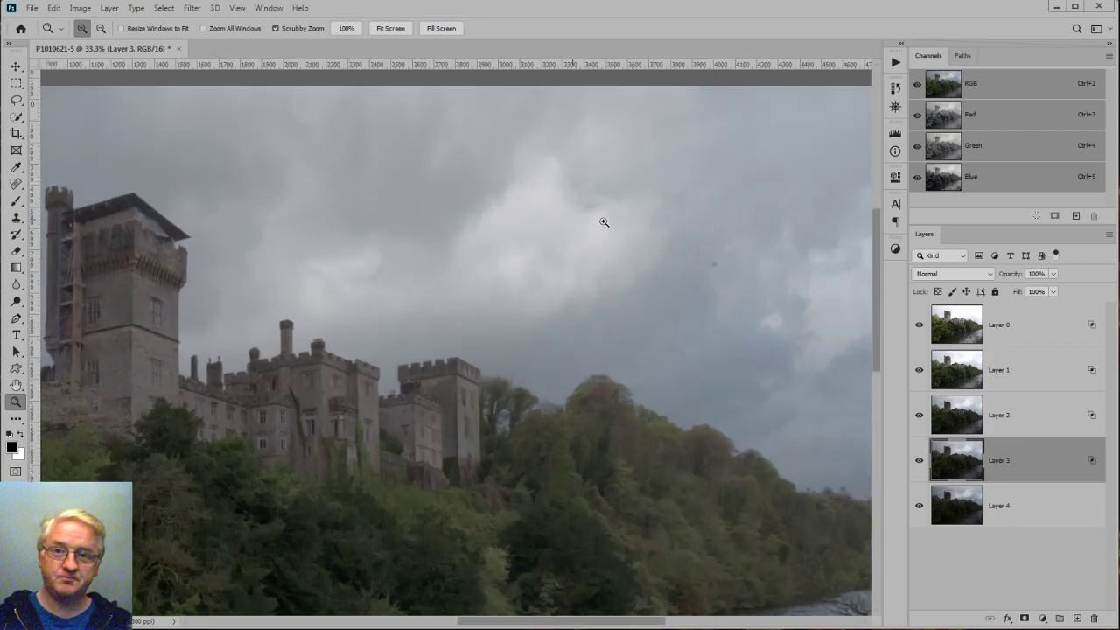
- Examine the blended sky, castle, trees and dark riverbank up close, and return to viewing the whole image
left_click(604, 221)
left_click(599, 245)
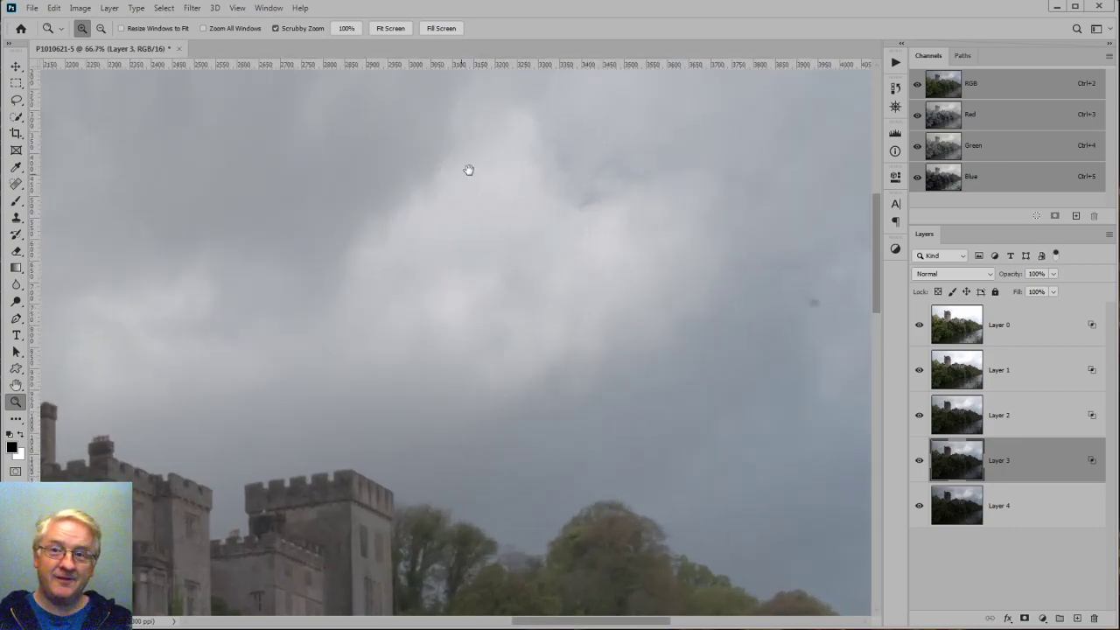
left_click_drag(720, 207, 513, 215)
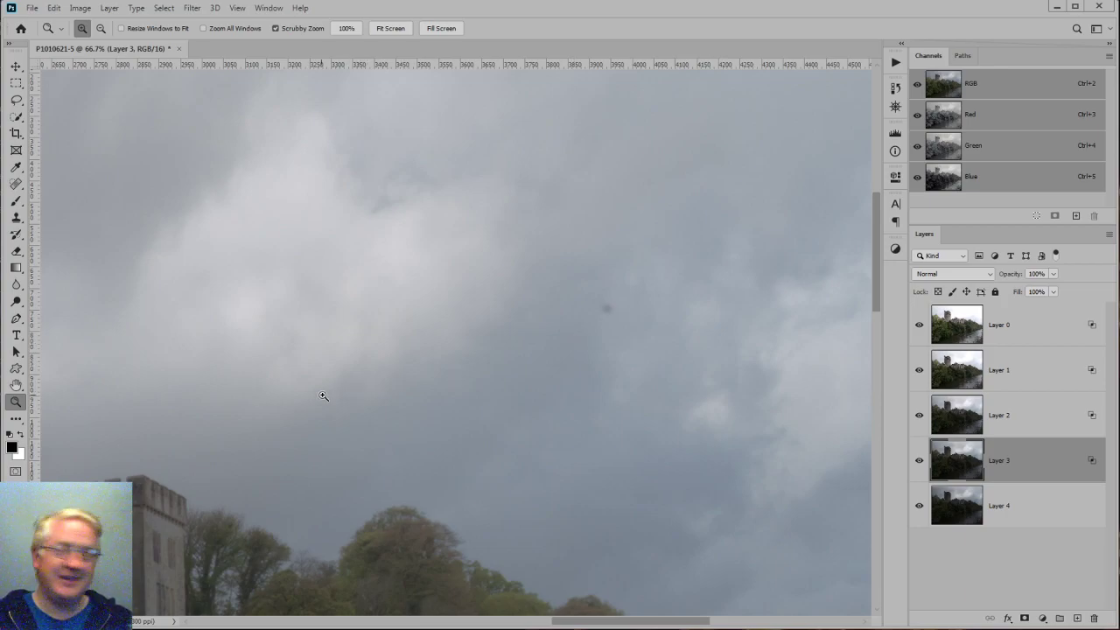
left_click_drag(175, 405, 605, 172)
left_click_drag(312, 300, 842, 50)
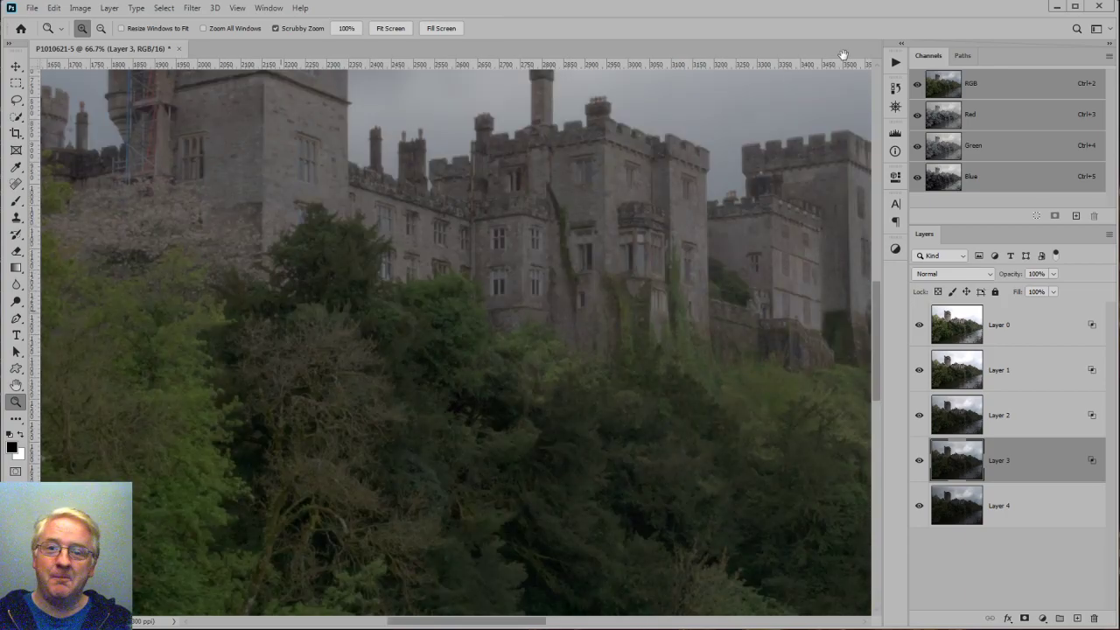
left_click_drag(420, 358, 786, 37)
left_click_drag(449, 317, 233, 295)
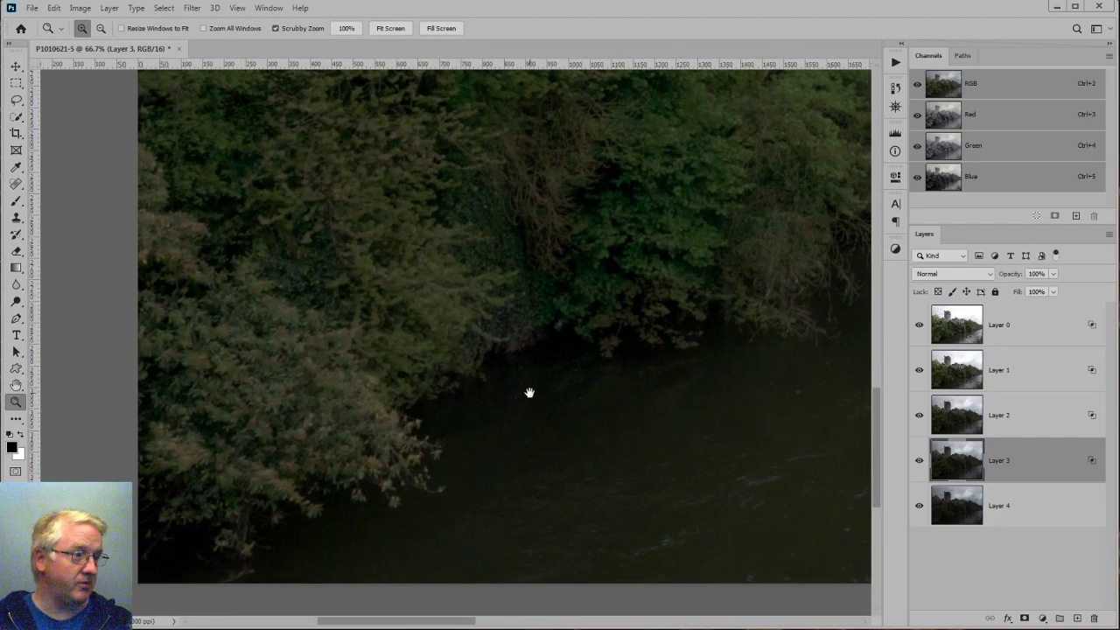
left_click(507, 275, "alt")
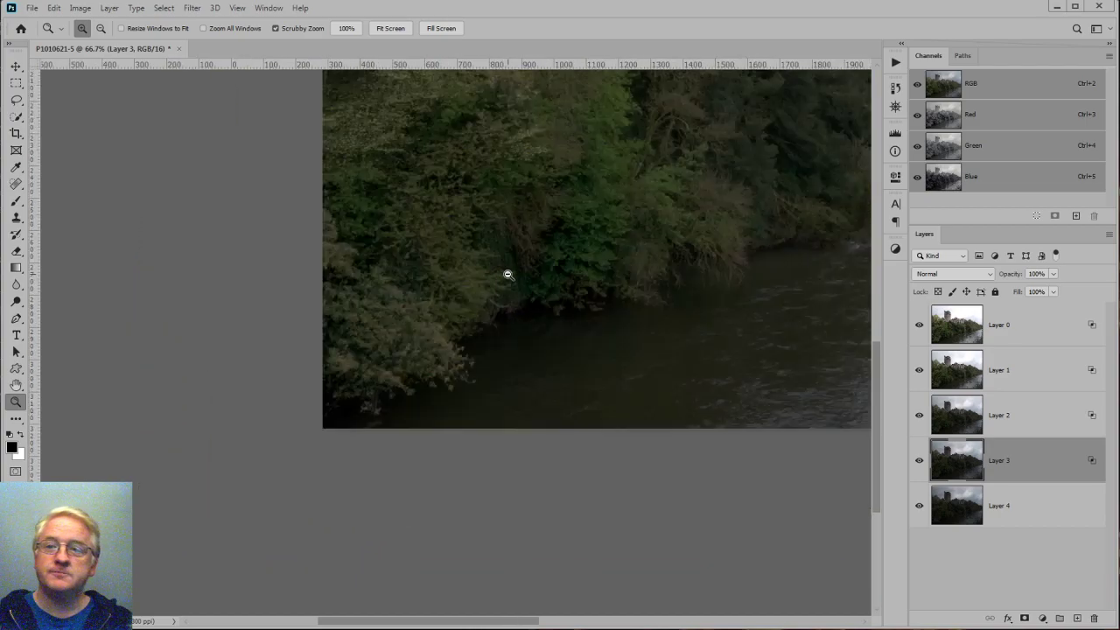
double_click(16, 402)
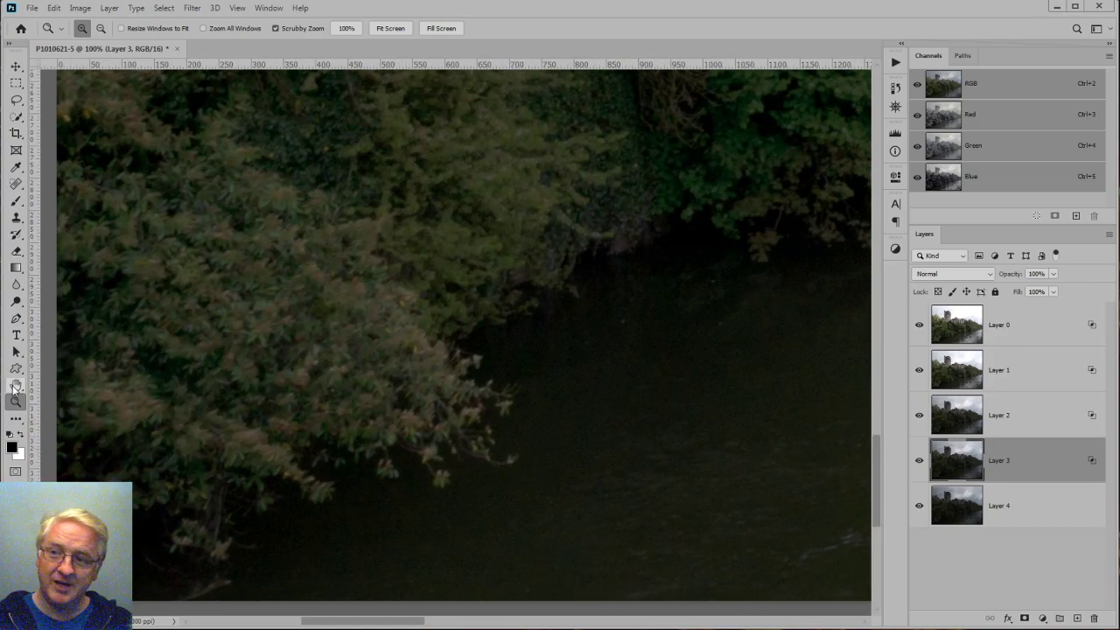
double_click(16, 385)
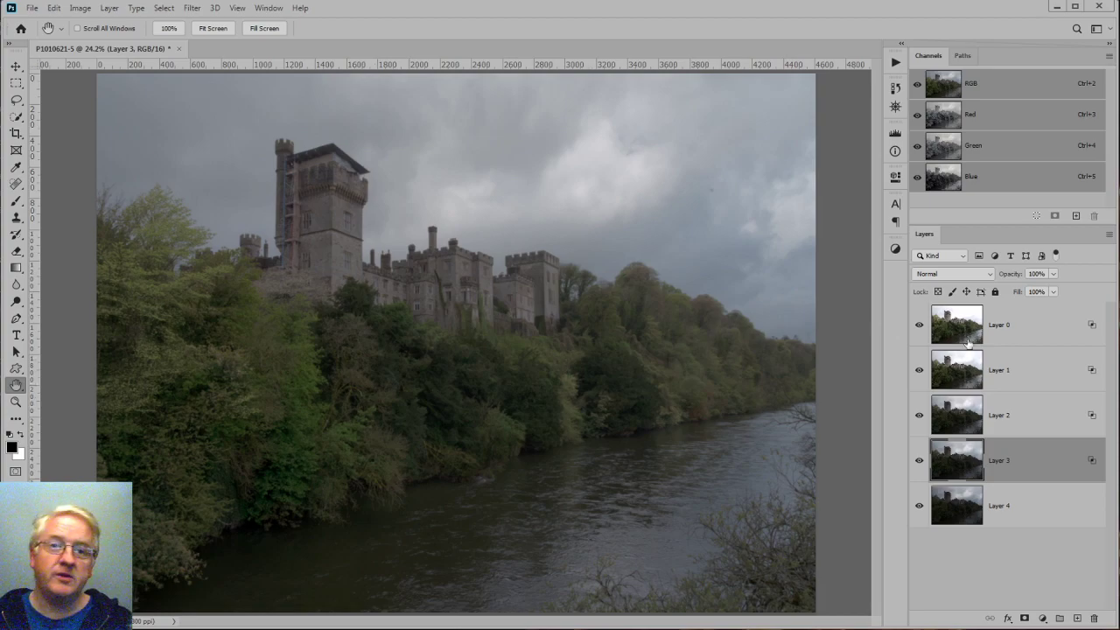
- Stamp all visible layers into a new layer above Layer 0 and open it in the Camera Raw Filter
left_click(1049, 325)
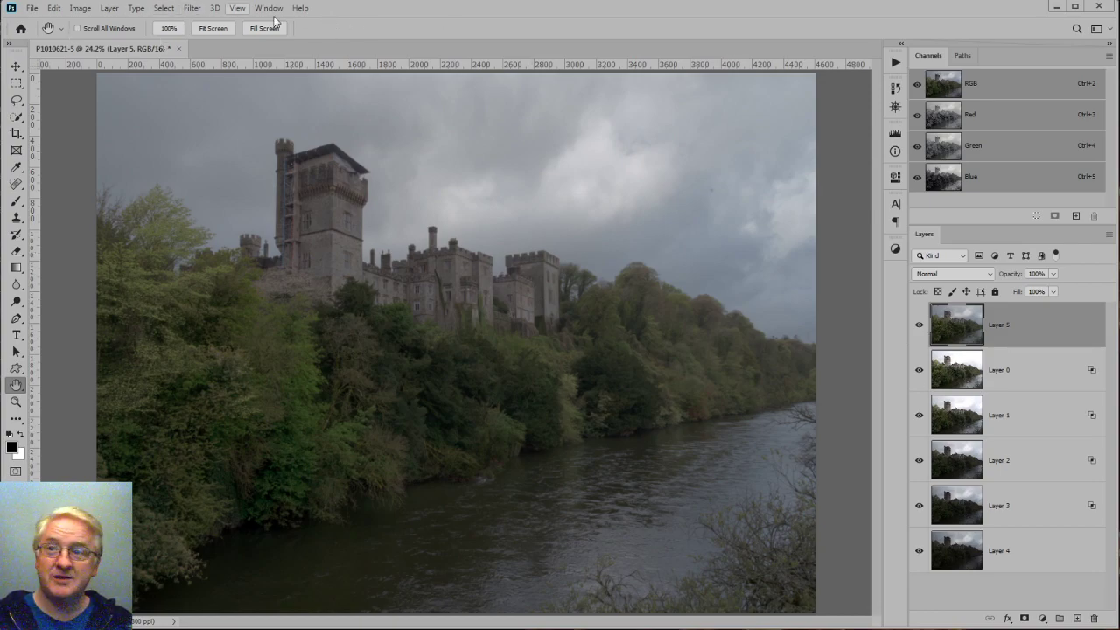
left_click(198, 8)
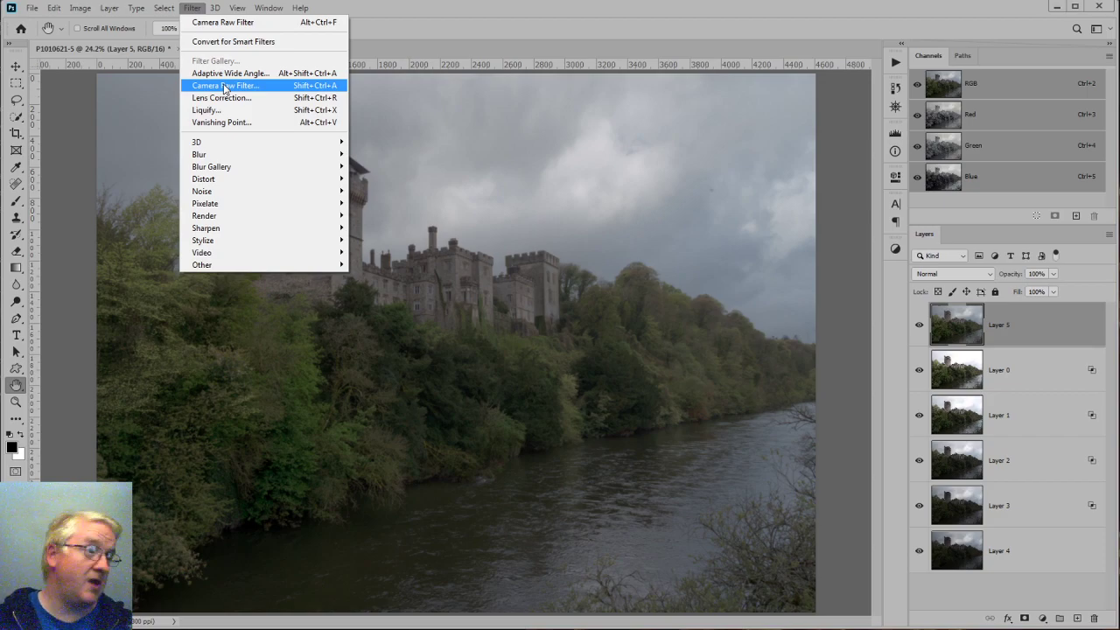
mouse_move(210, 9)
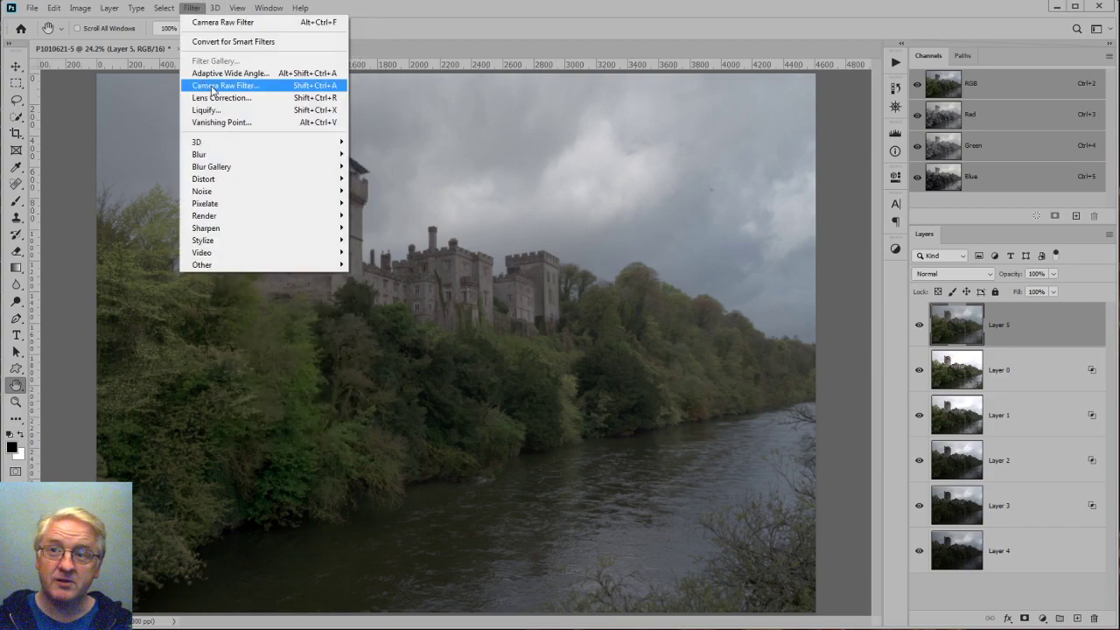
left_click(261, 86)
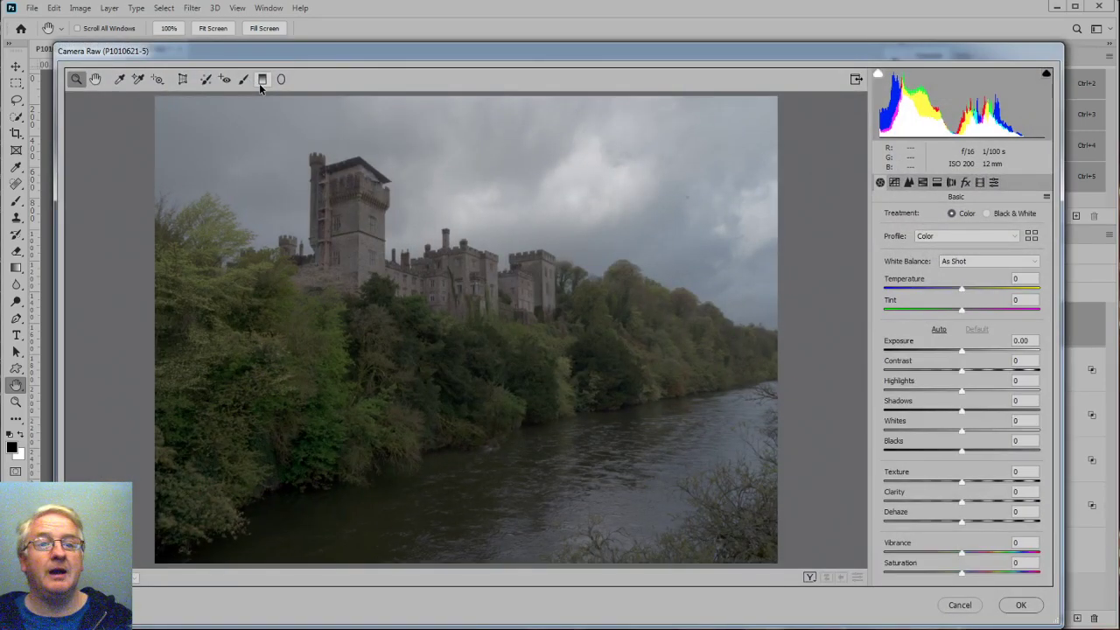
- Try the automatic tone adjustments in the Basic settings and restore the defaults
left_click(939, 328)
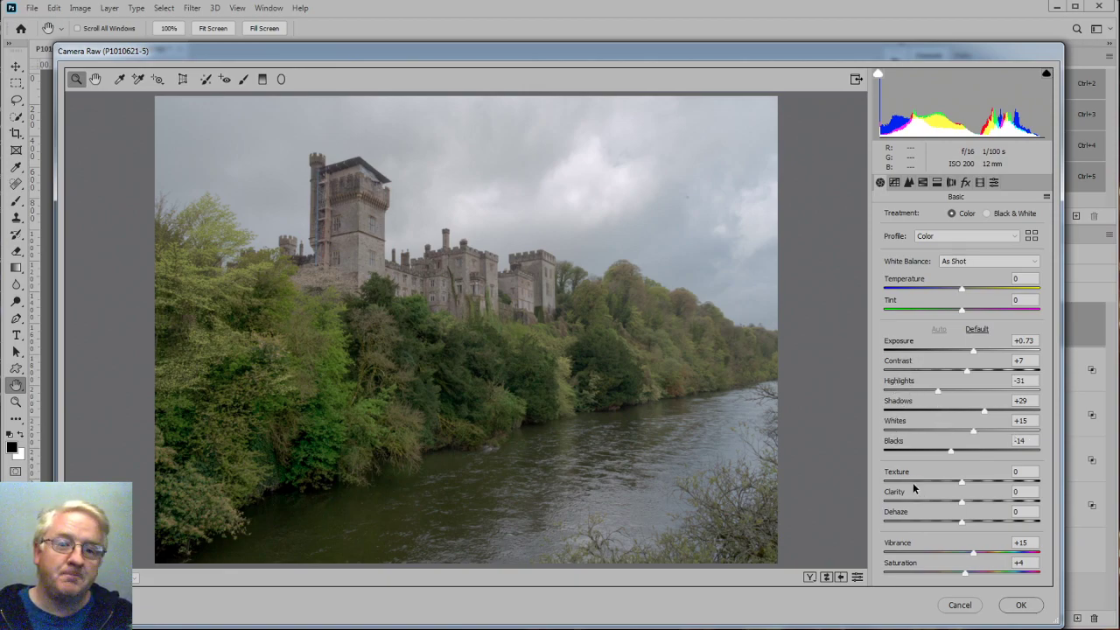
left_click(977, 330)
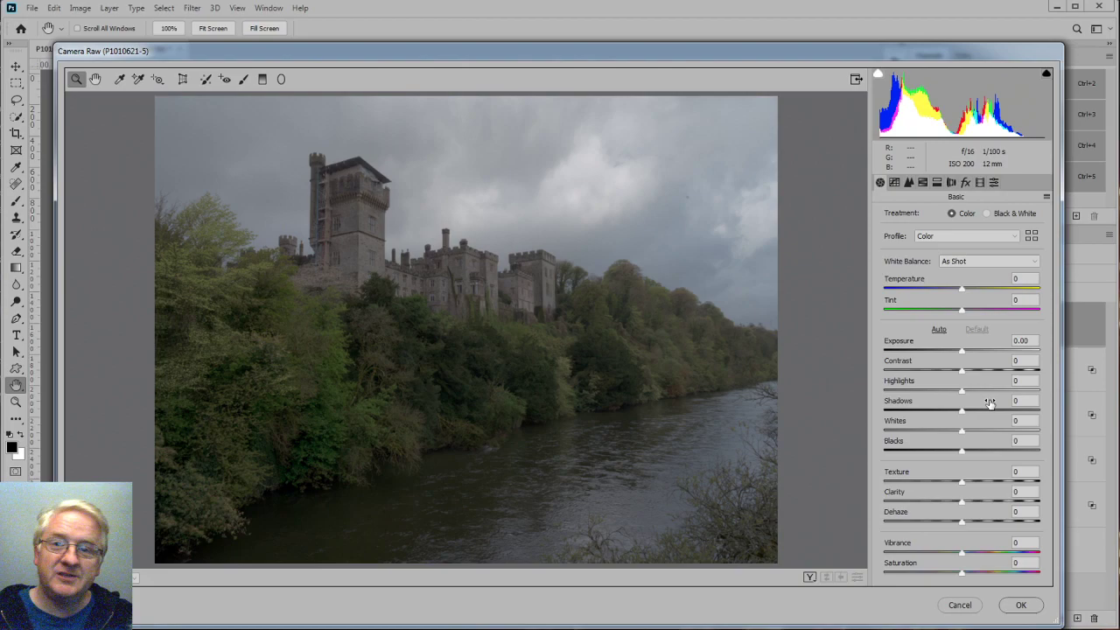
- Try an exposure of +0.50 and check the process version in the Calibration settings
left_click(1024, 340)
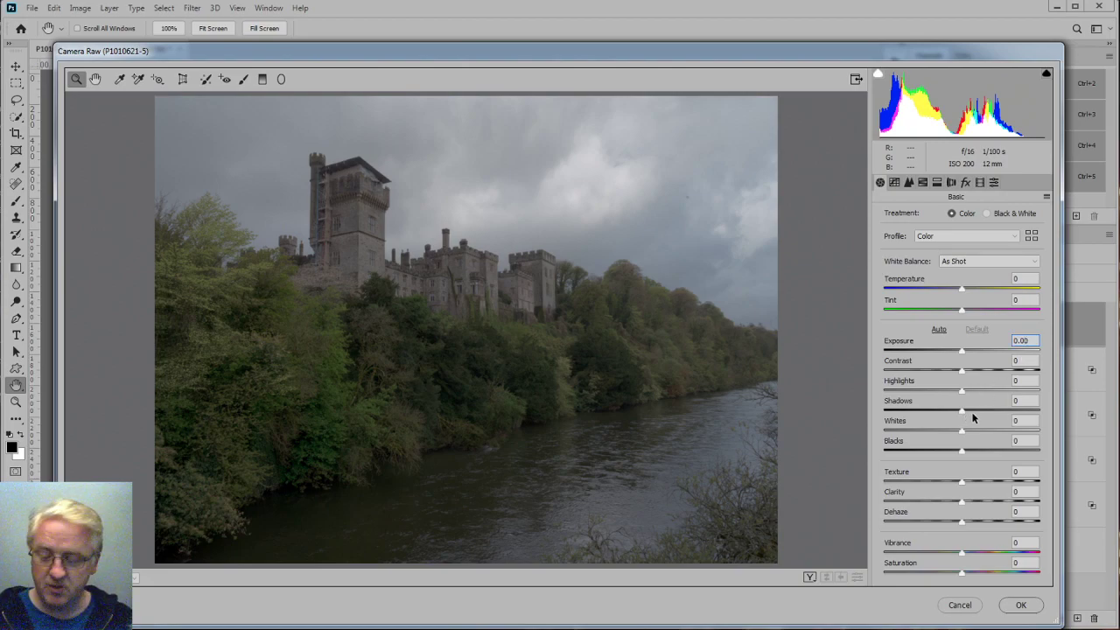
key("shift+Up")
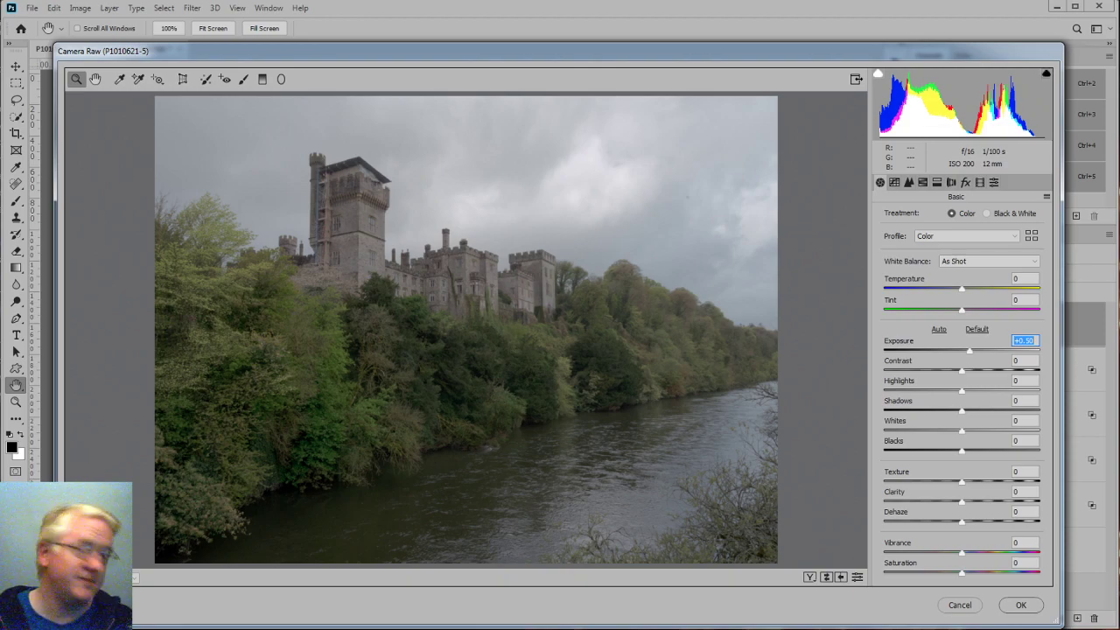
left_click(1031, 359)
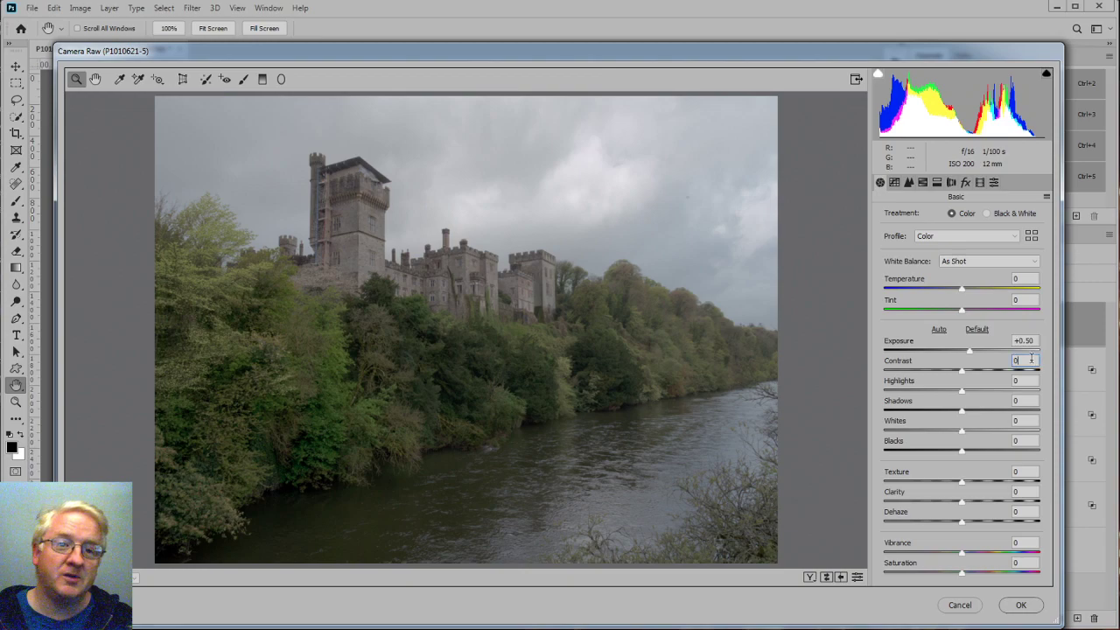
left_click(980, 183)
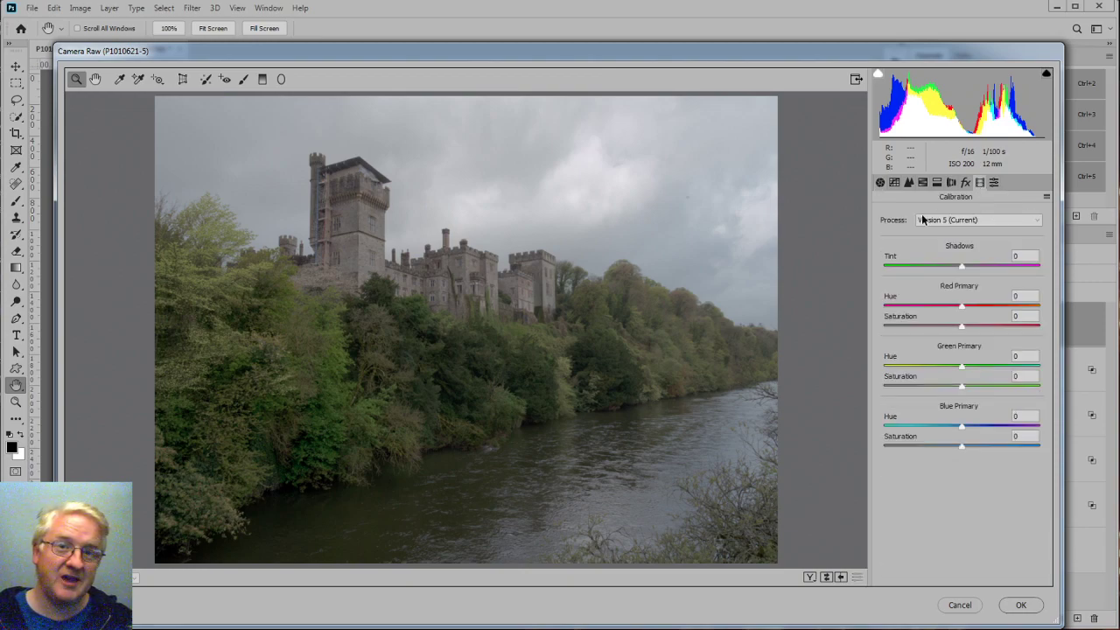
left_click(880, 183)
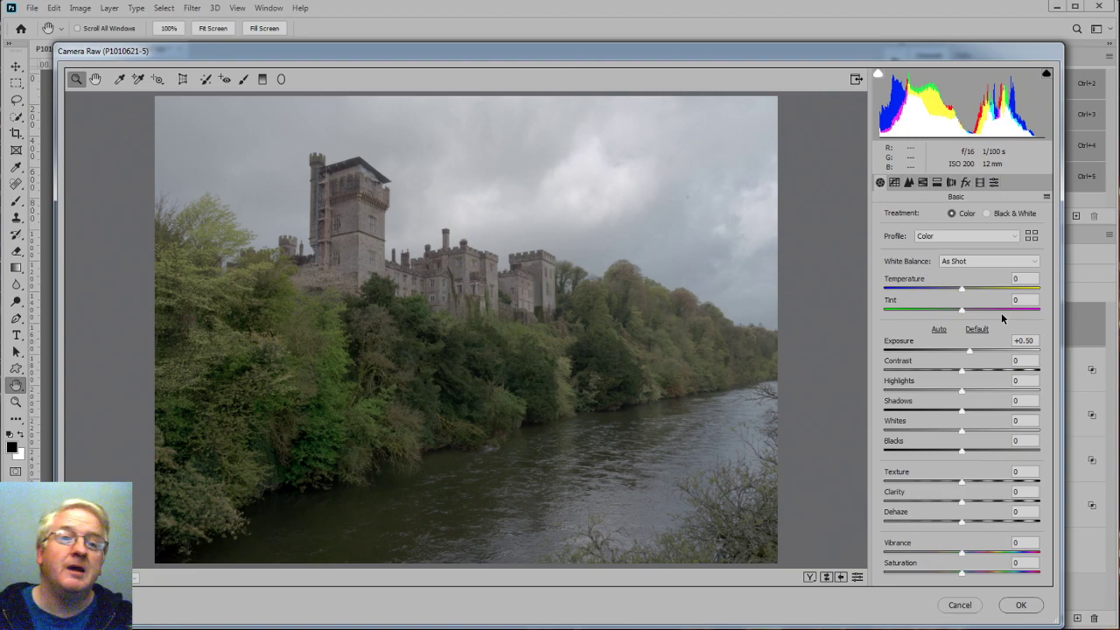
- Try a tint of -33 and a contrast of +36, and reset all the Camera Raw adjustments
left_click_drag(962, 308, 935, 309)
left_click_drag(961, 369, 990, 369)
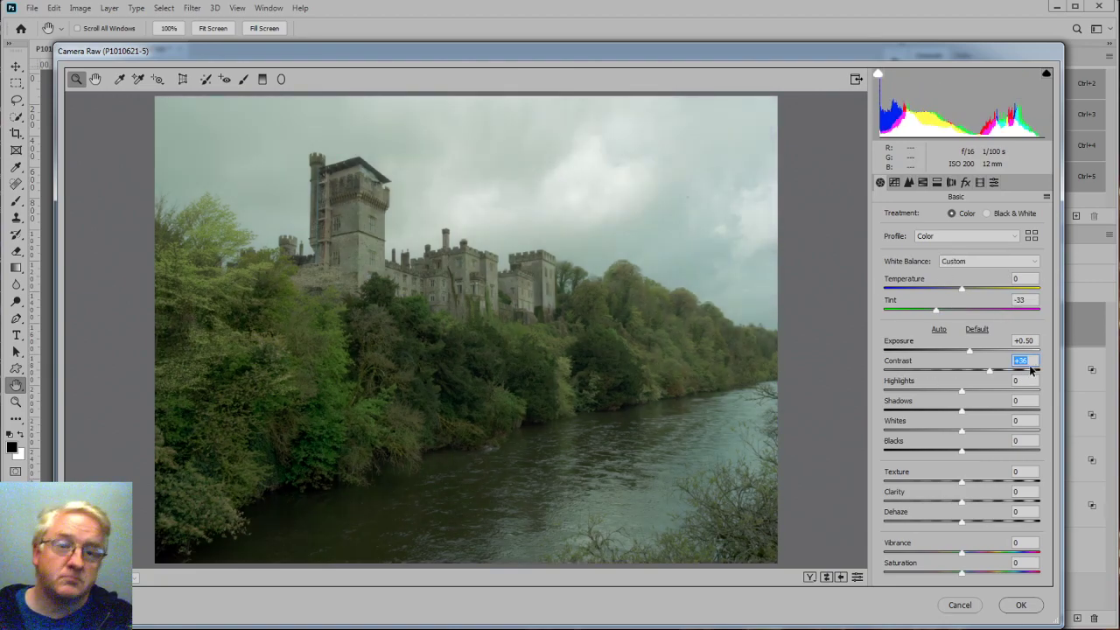
type("0")
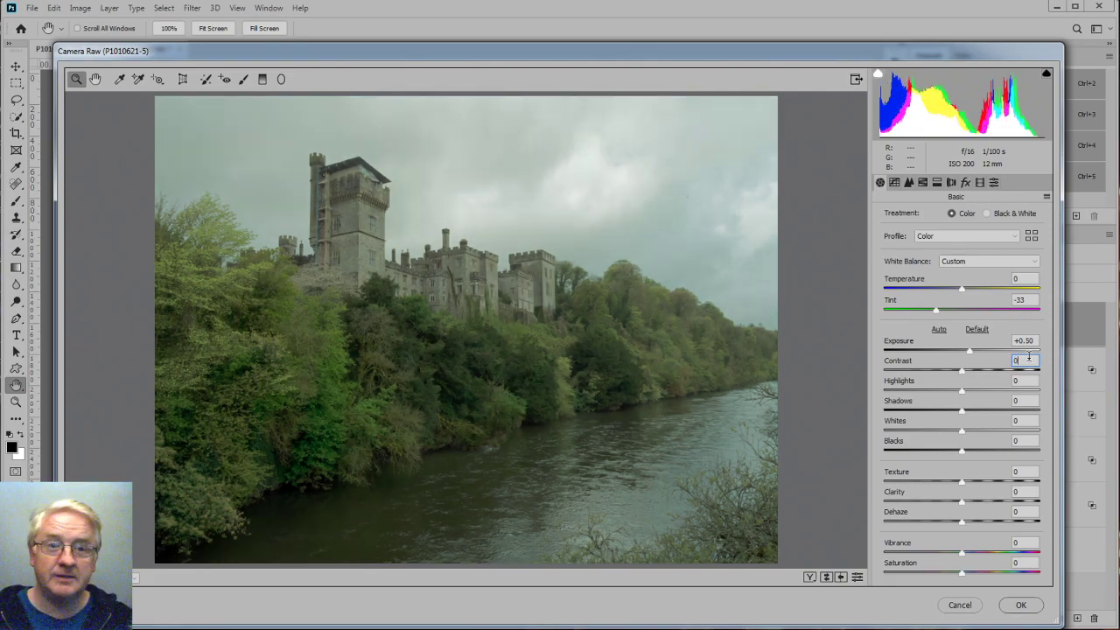
left_click(939, 238)
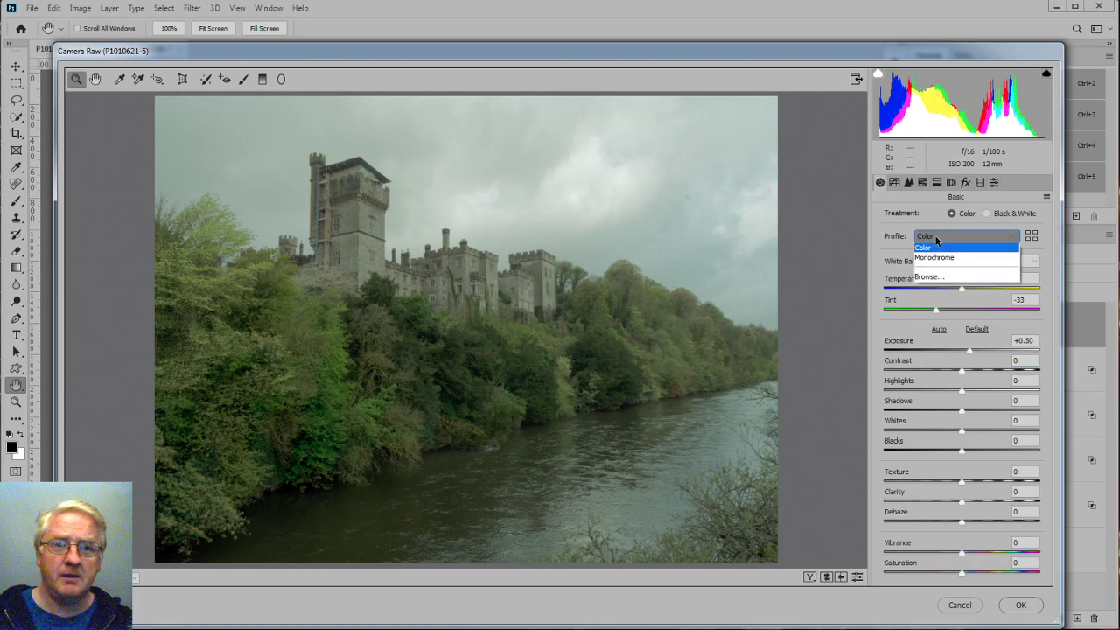
left_click(897, 246)
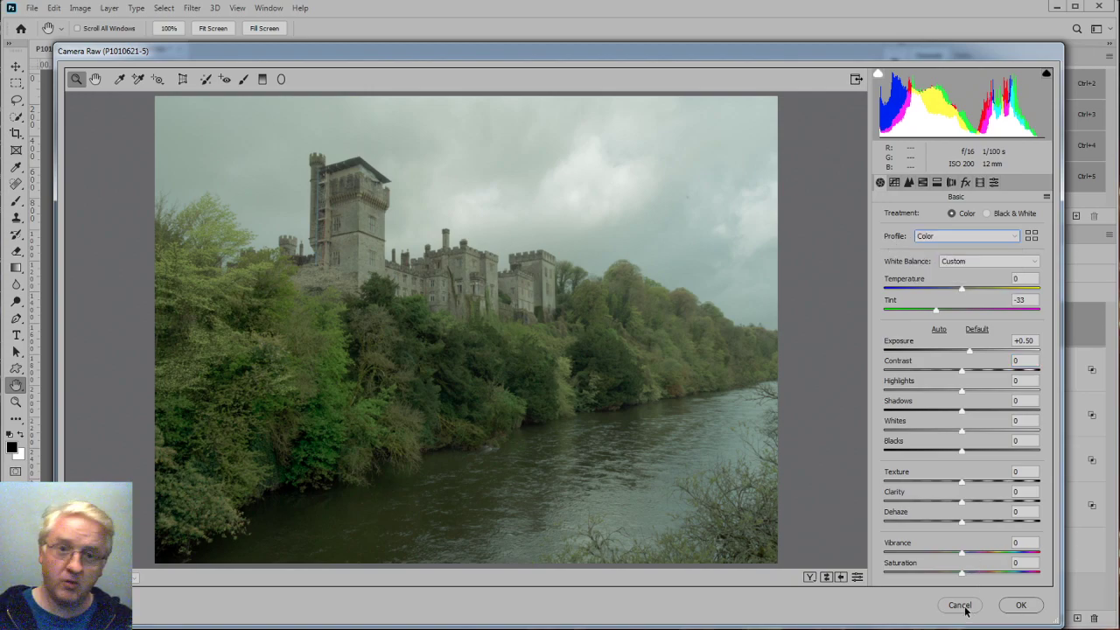
key("alt")
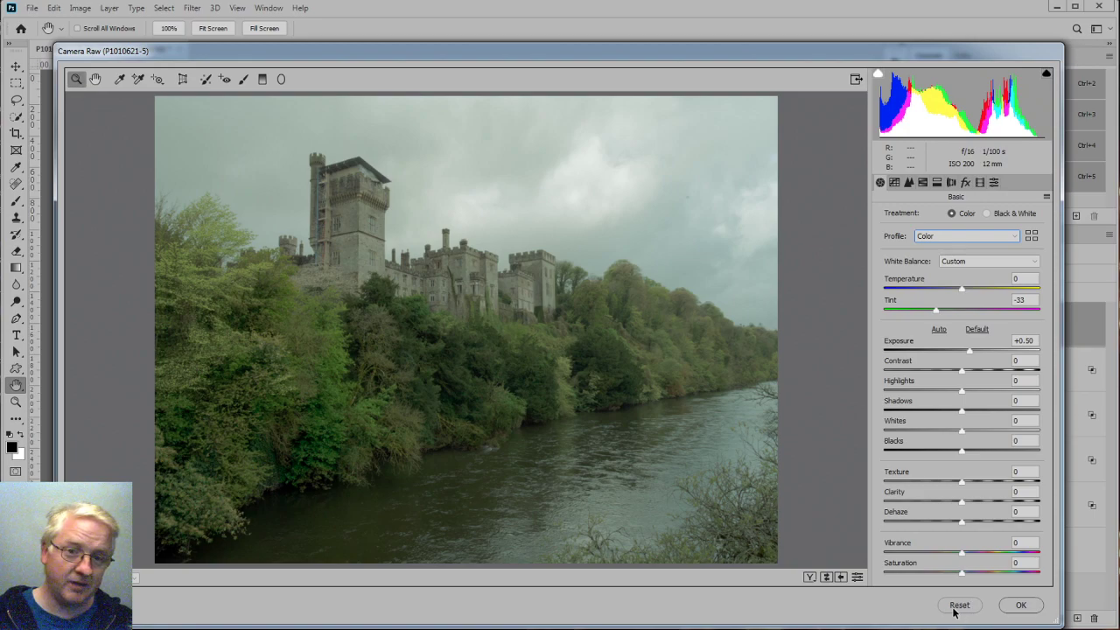
left_click(958, 605, "alt")
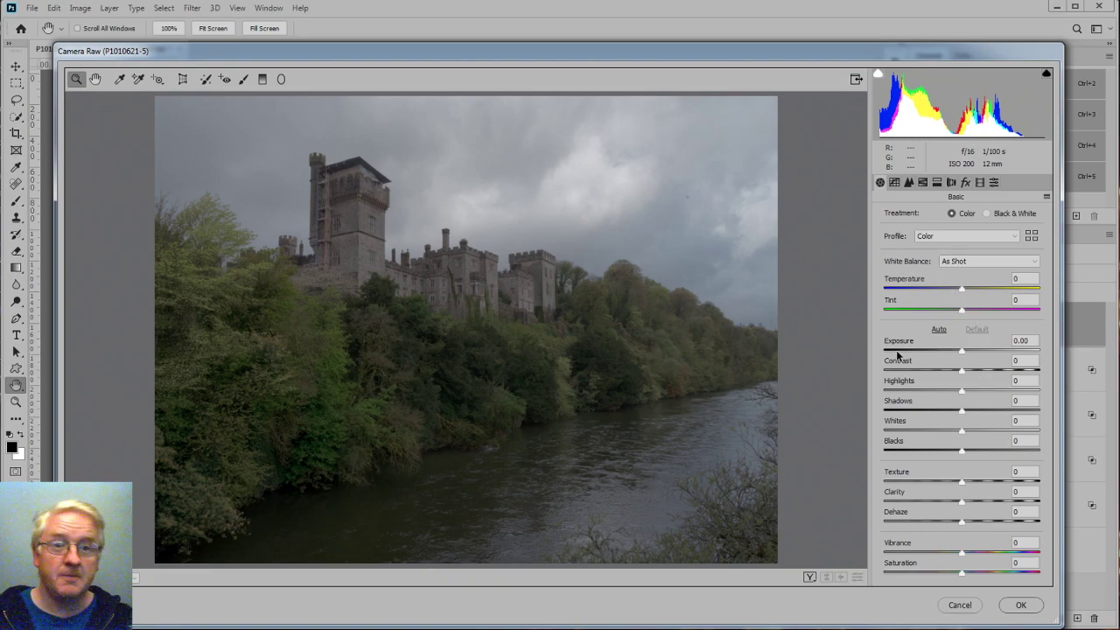
- Set the stamped layer's exposure to +0.50 and contrast to +30
left_click(1023, 340)
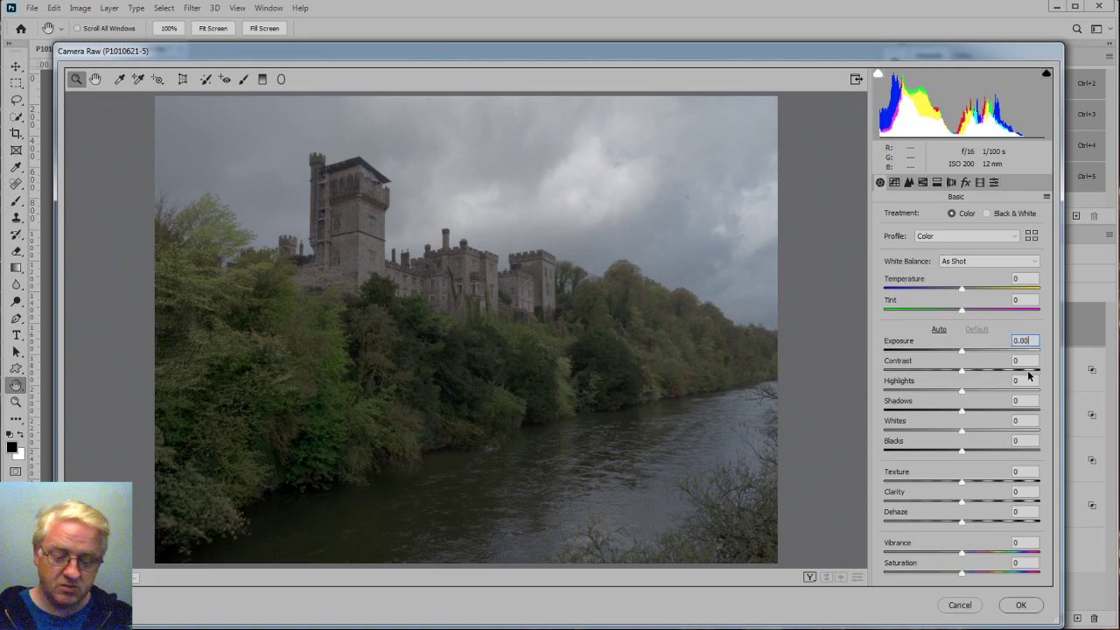
key("shift+Up")
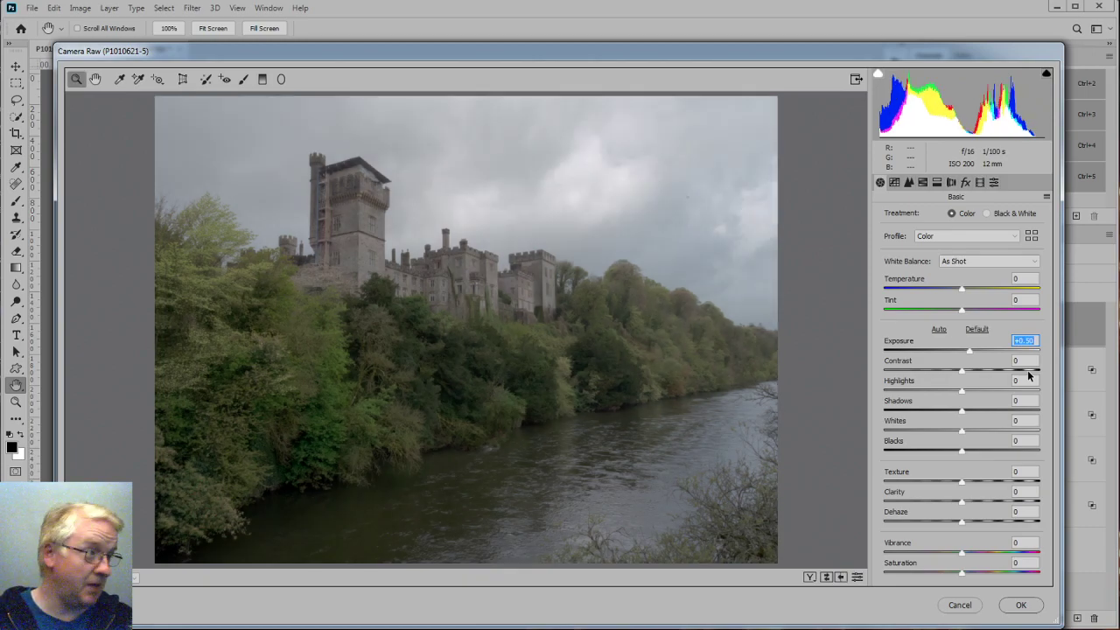
left_click(1019, 359)
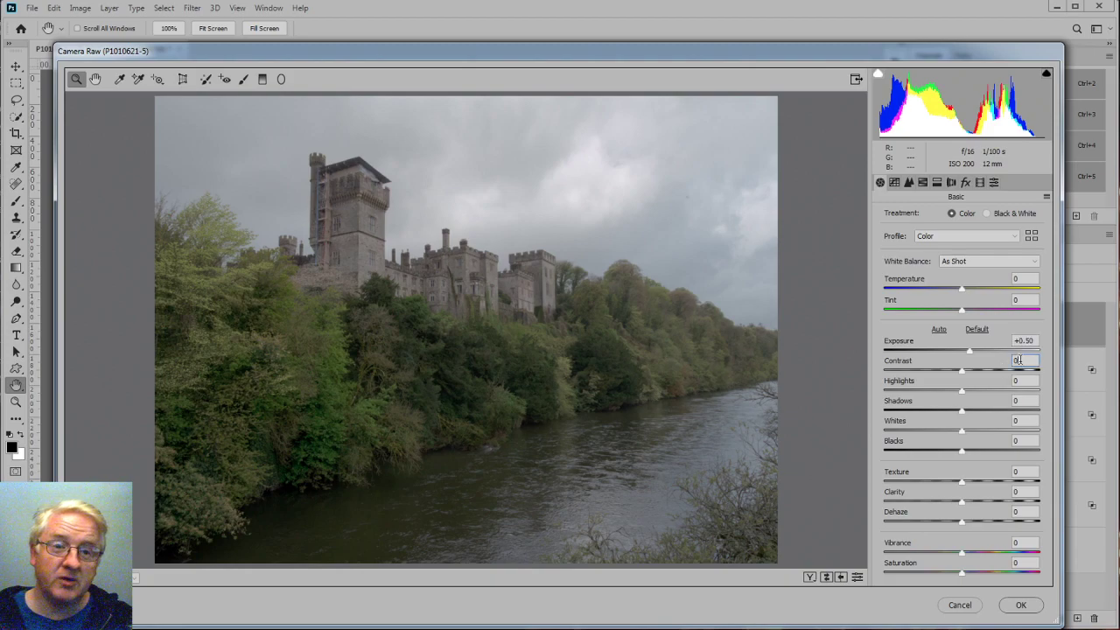
key("shift+Up")
key("shift+Up")
key("shift+Up")
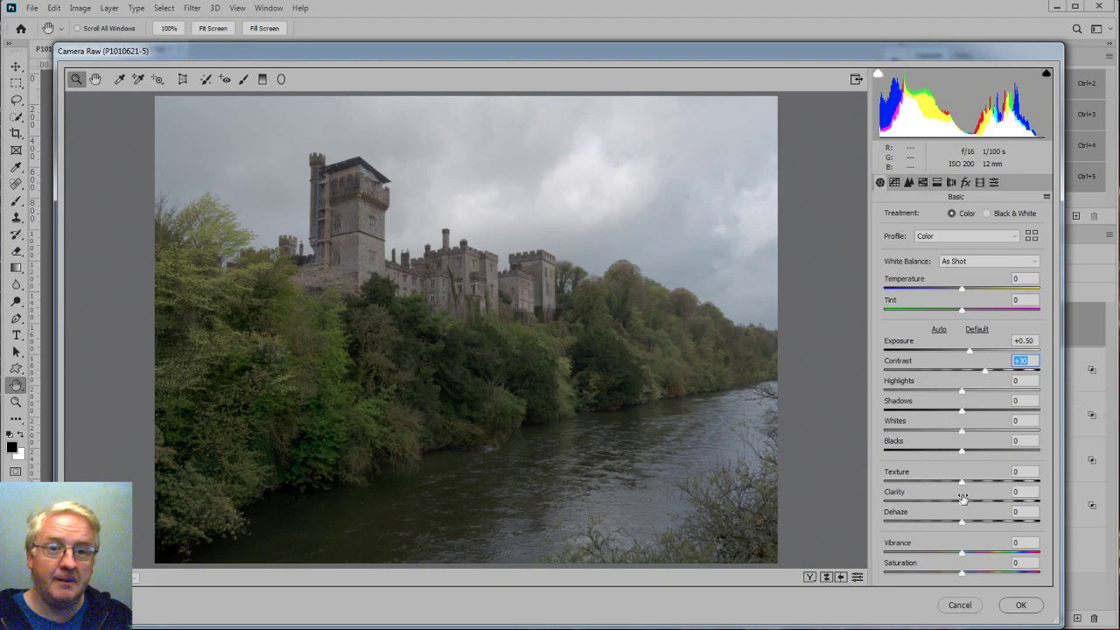
- Set the vibrance to +40 and the saturation to +20
left_click(1026, 542)
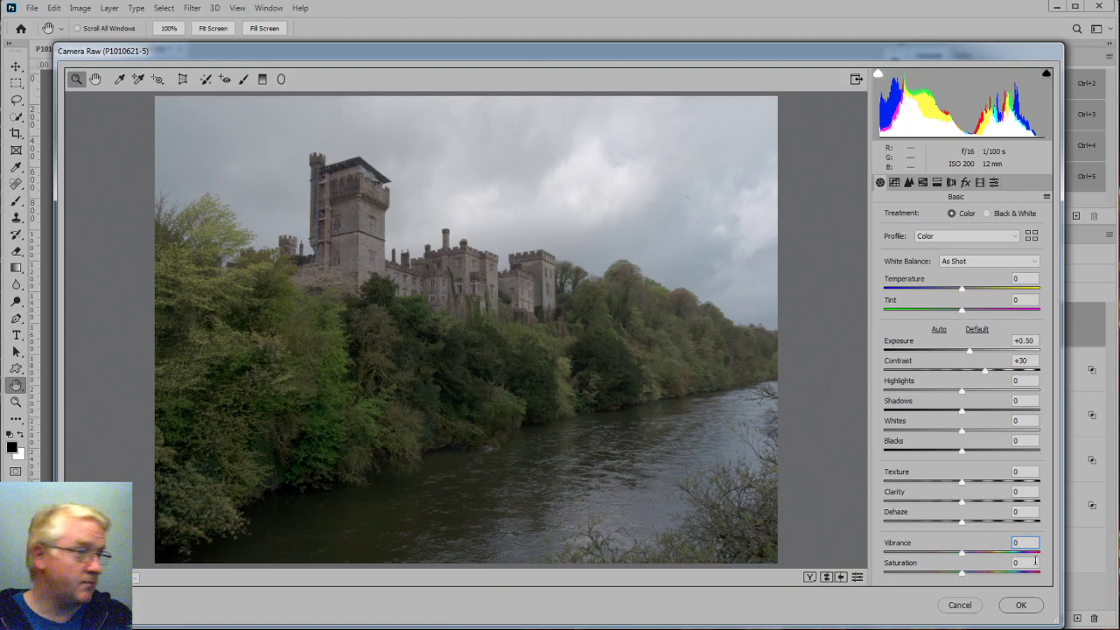
type("40")
key("Return")
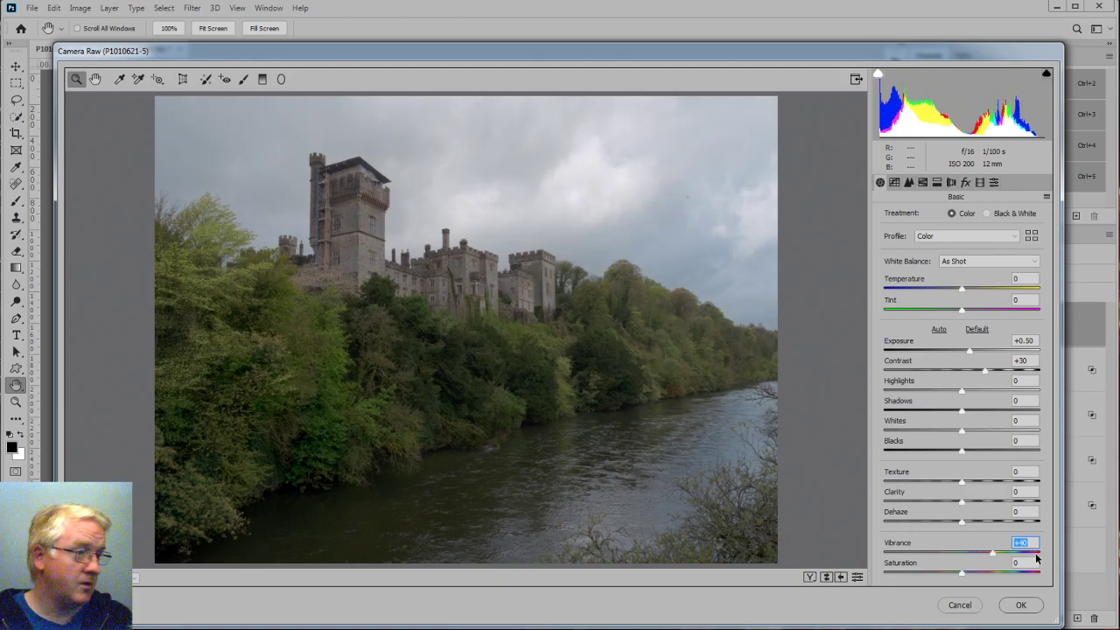
key("Tab")
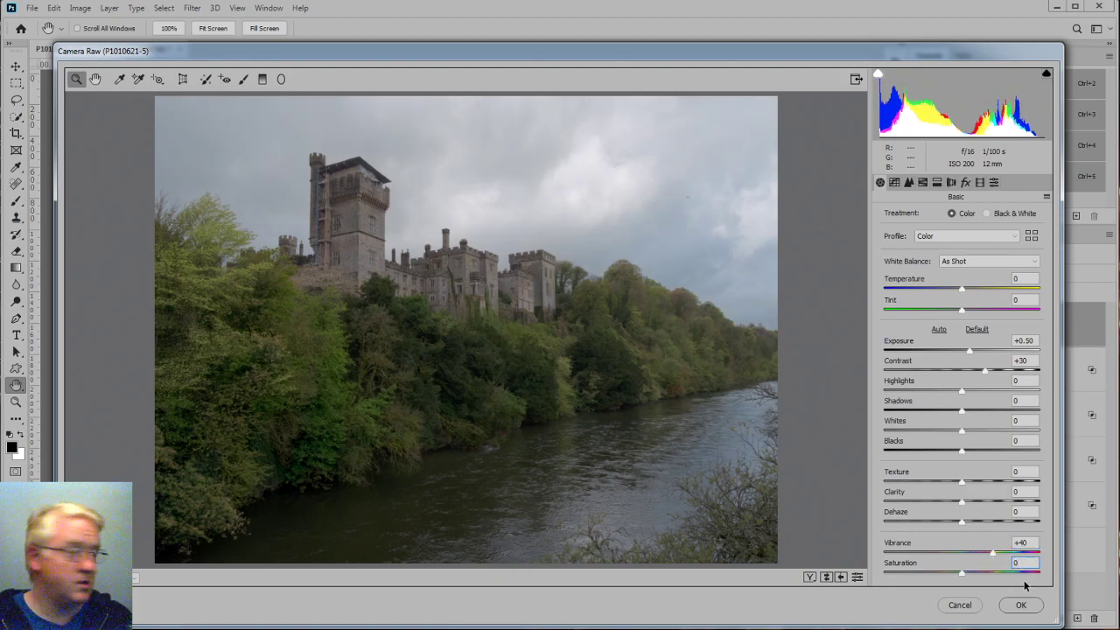
type("20")
key("Return")
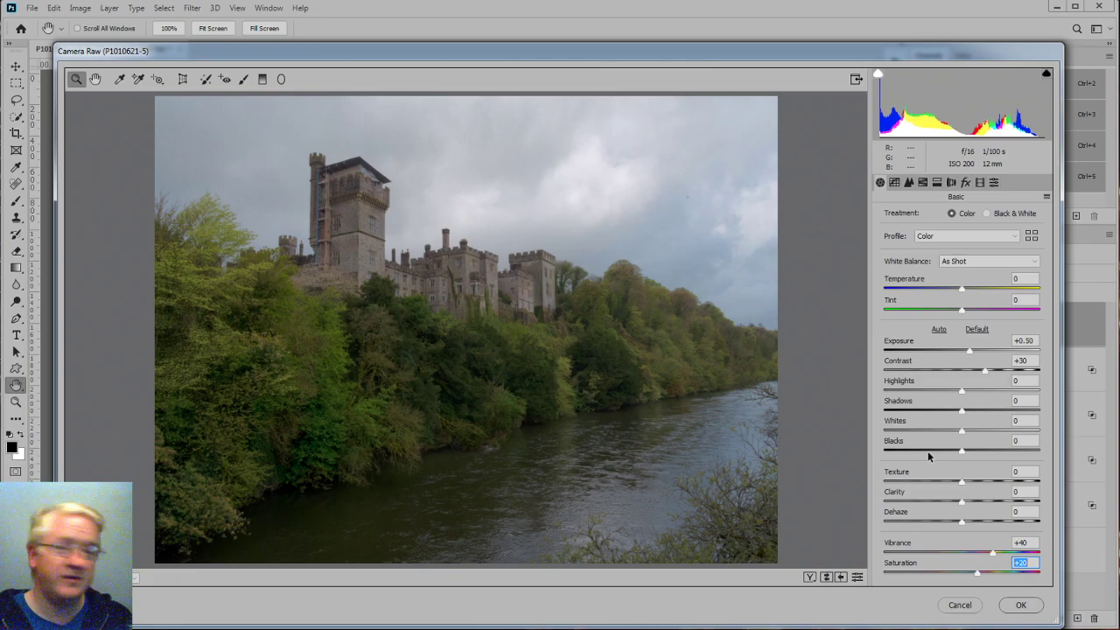
- Set the clarity to +20 and the texture to +20
left_click(1019, 492)
type("10")
key("Return")
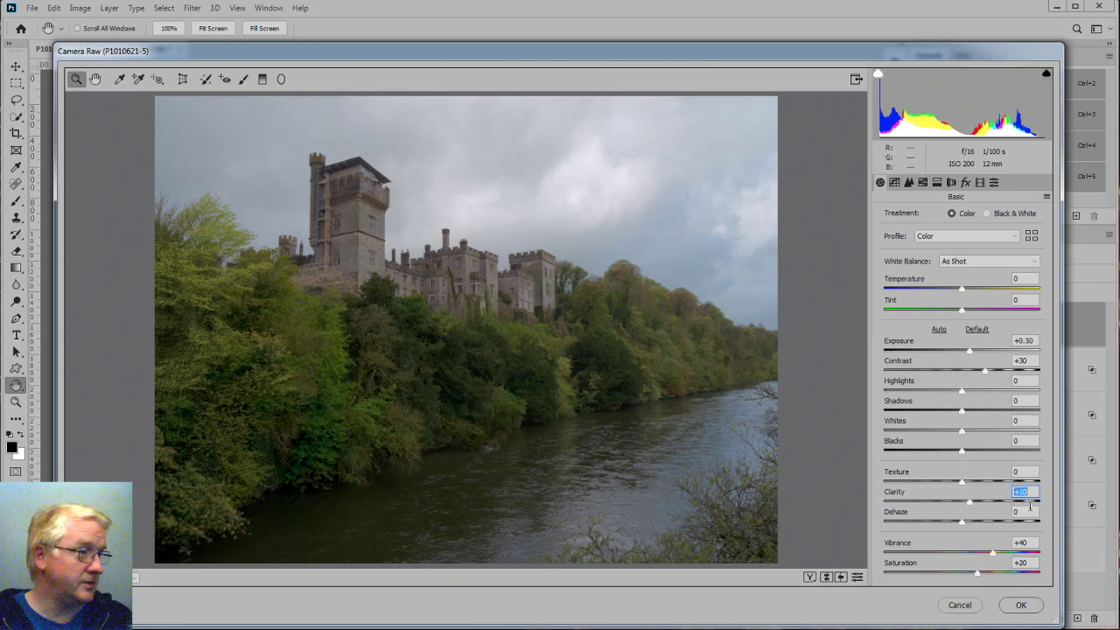
type("20")
key("Return")
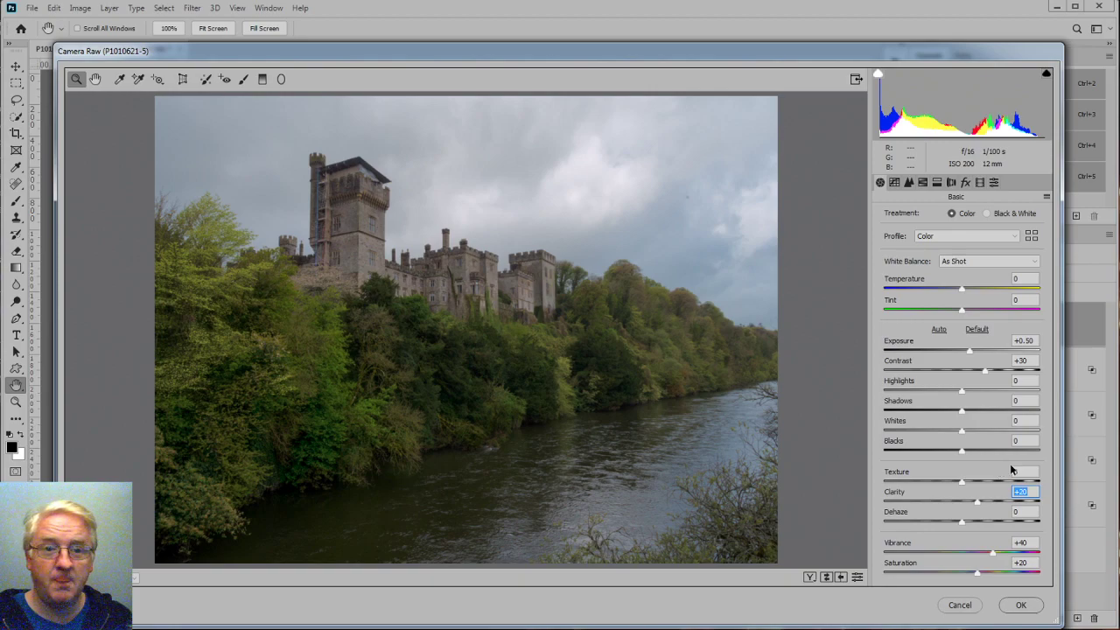
left_click(1019, 471)
type("20")
key("Return")
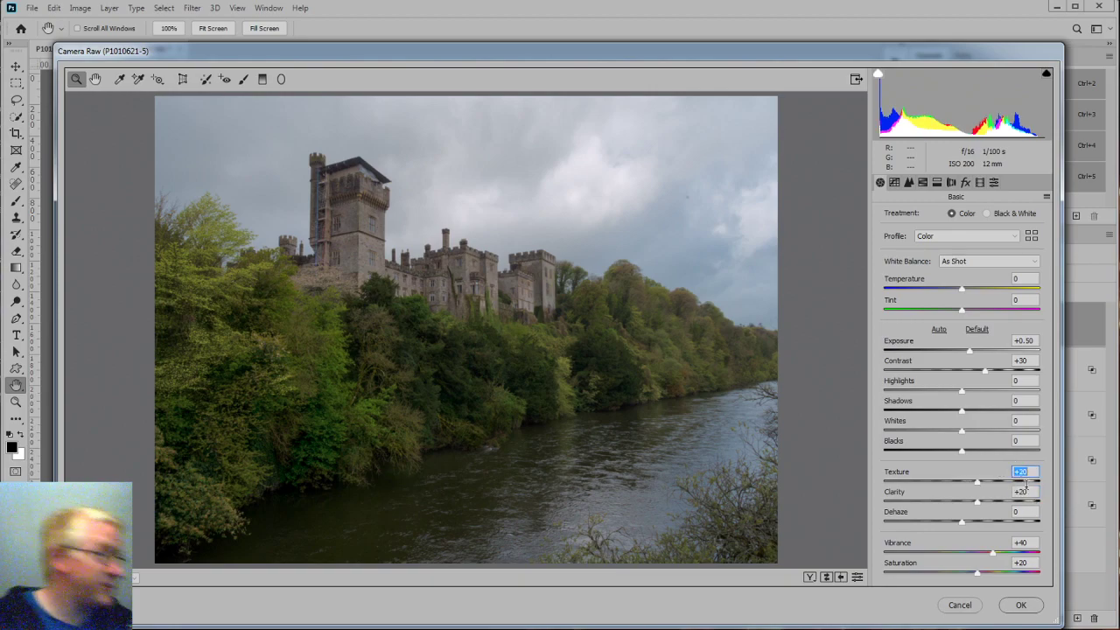
- Try a vibrance of +10, and set the vibrance to 0
left_click(1025, 543)
type("10")
key("Return")
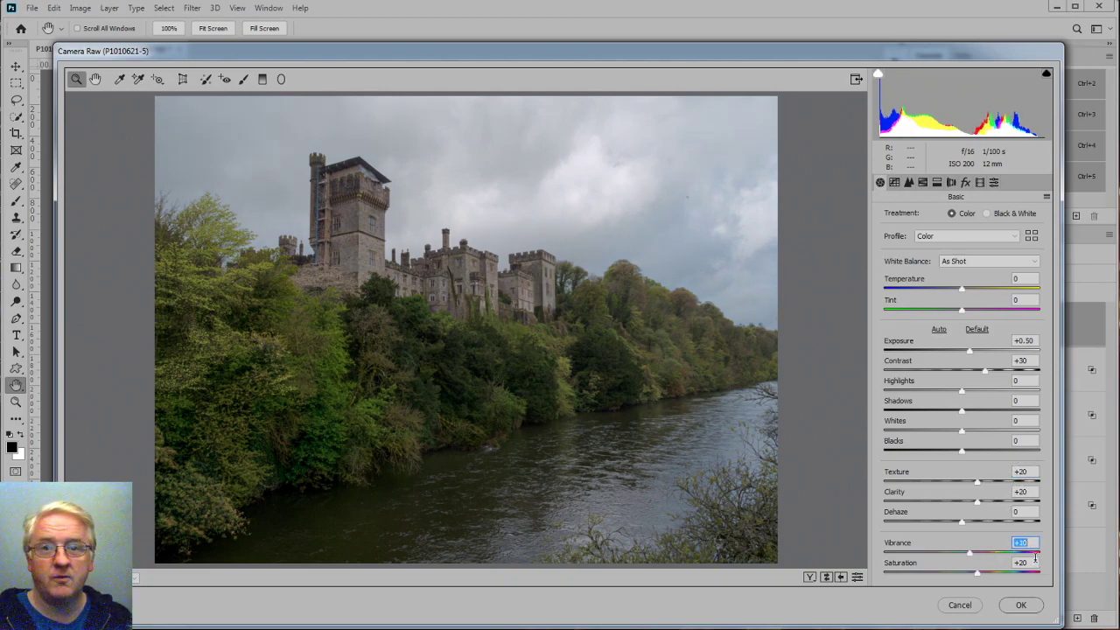
type("0")
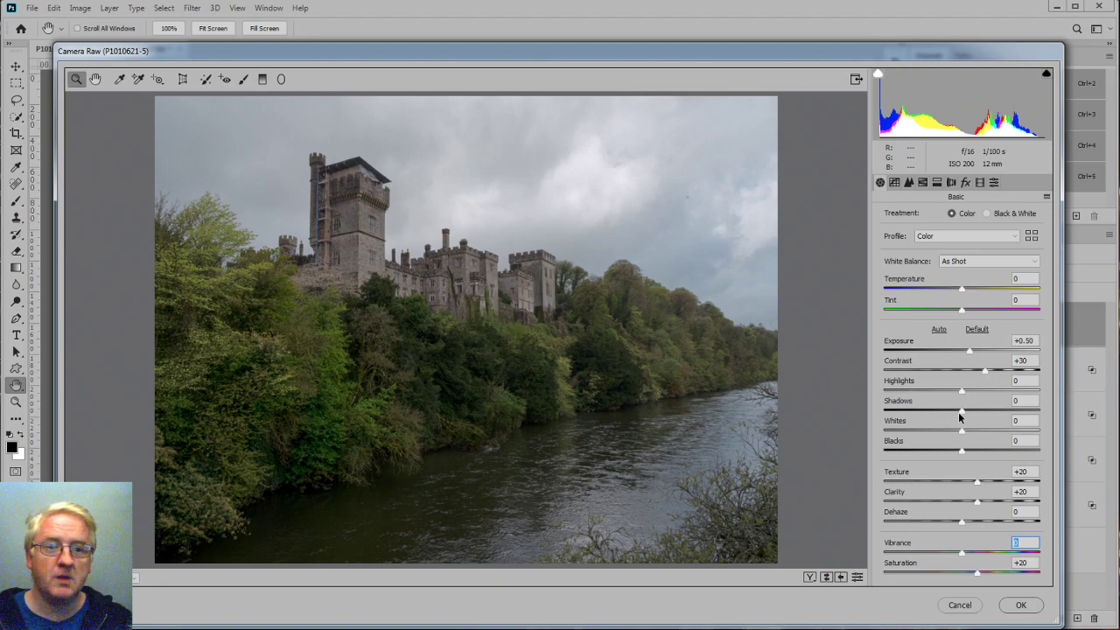
- Try the shadows at -100, and raise them to -30
left_click(1025, 401)
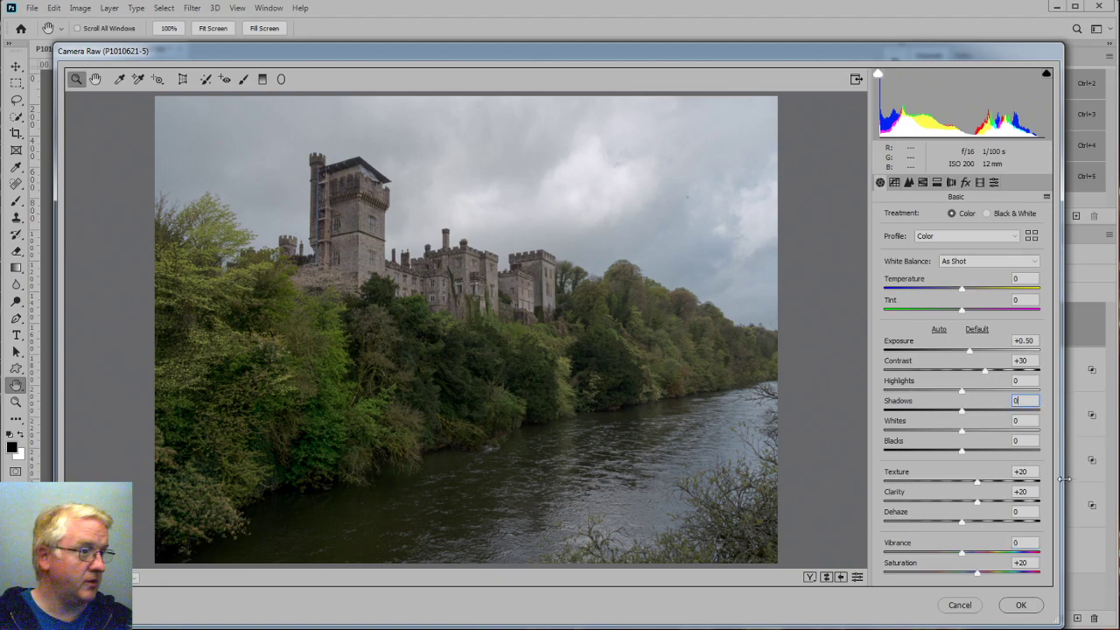
key("shift+Down")
key("shift+Down")
key("shift+Down")
key("shift+Down")
key("shift+Down")
key("shift+Down")
key("shift+Down")
key("shift+Down")
key("shift+Down")
key("shift+Down")
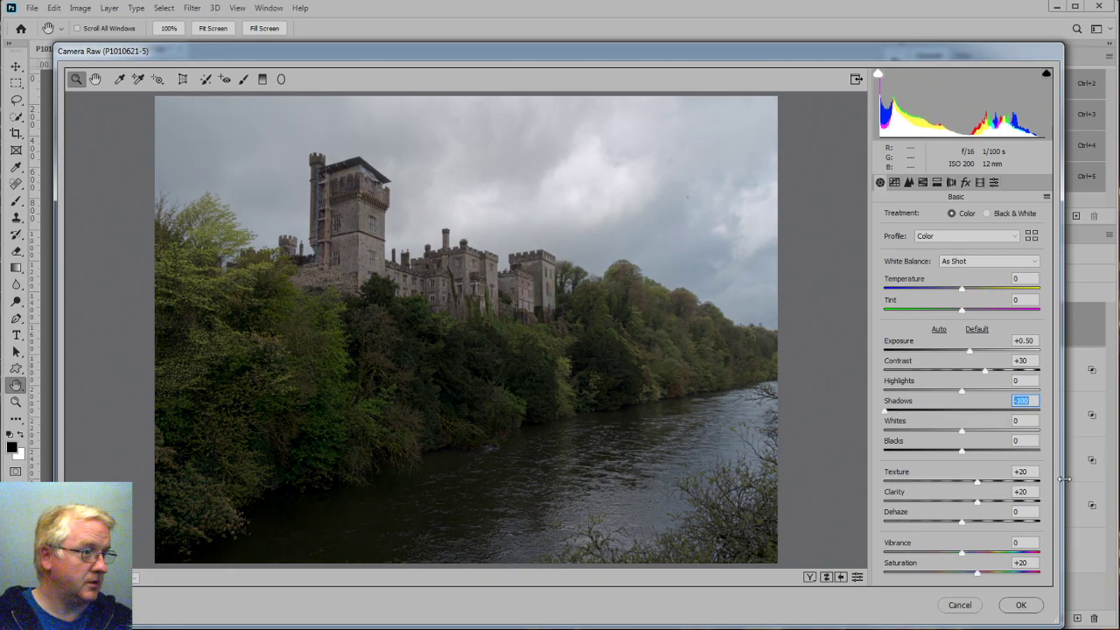
key("shift+Up")
key("shift+Up")
key("shift+Up")
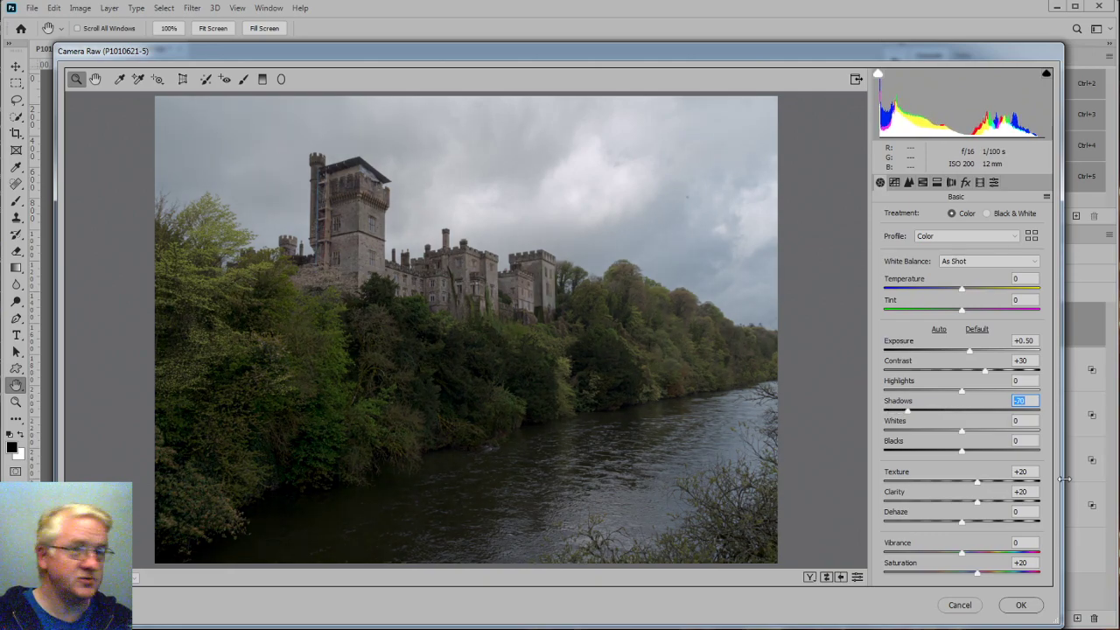
key("shift+Up")
key("shift+Up")
key("shift+Up")
key("shift+Up")
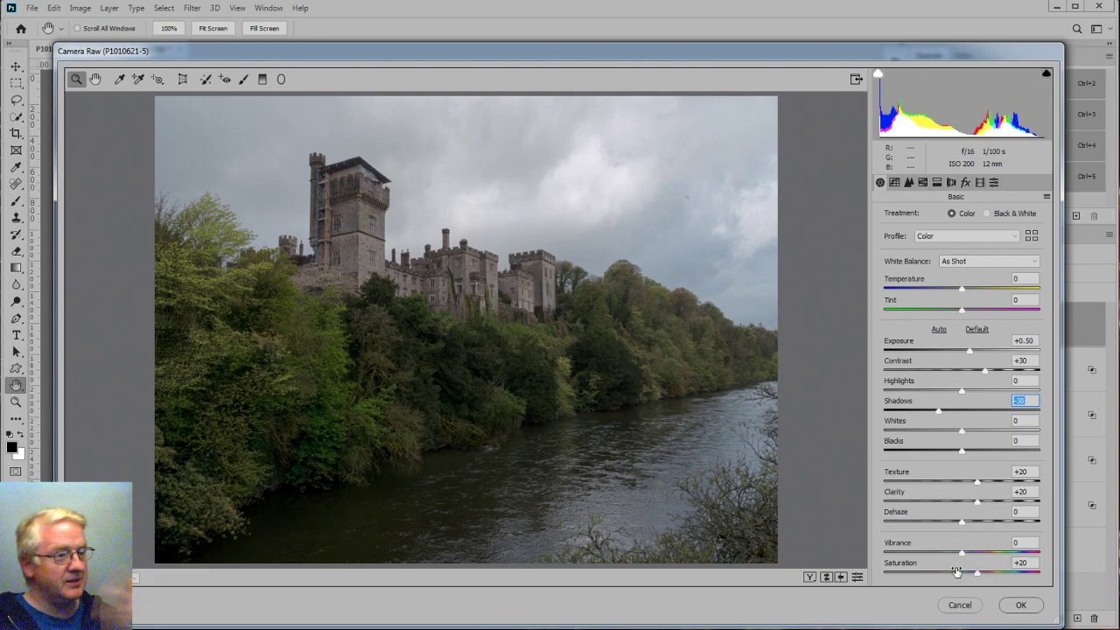
- Compare the adjusted image with its reset state, restore the adjustments and apply the Camera Raw filter
key("ctrl+r")
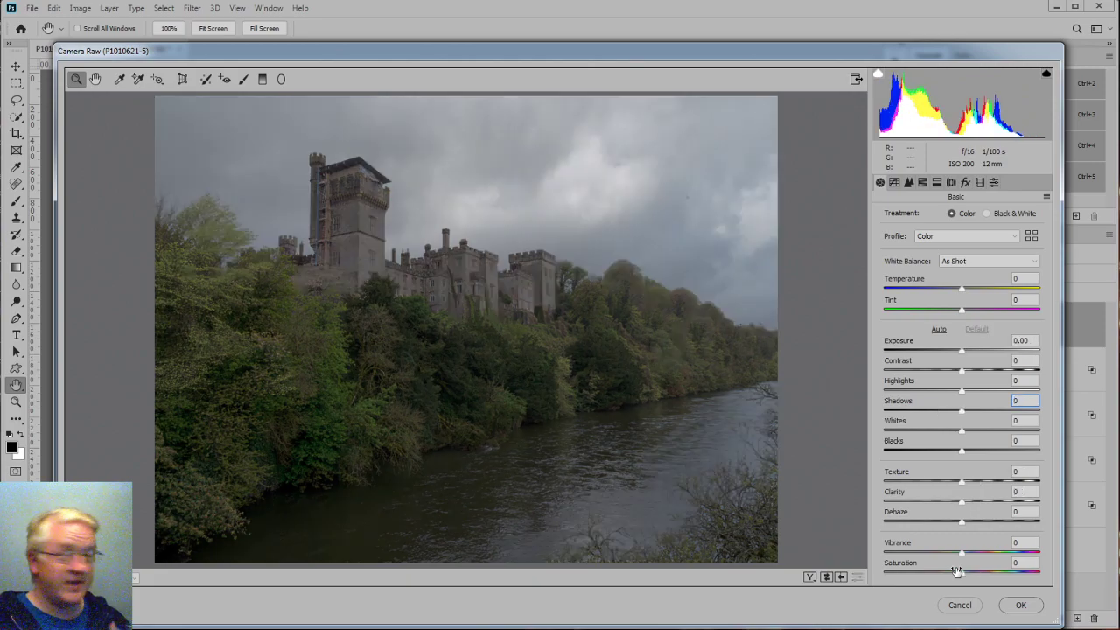
key("ctrl+z")
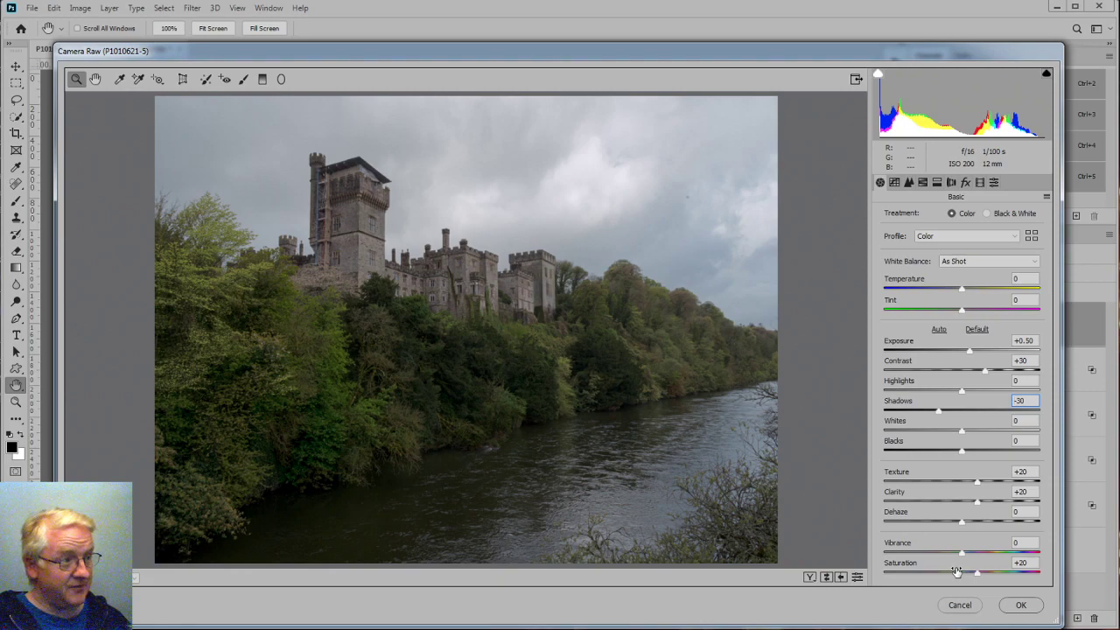
key("ctrl+z")
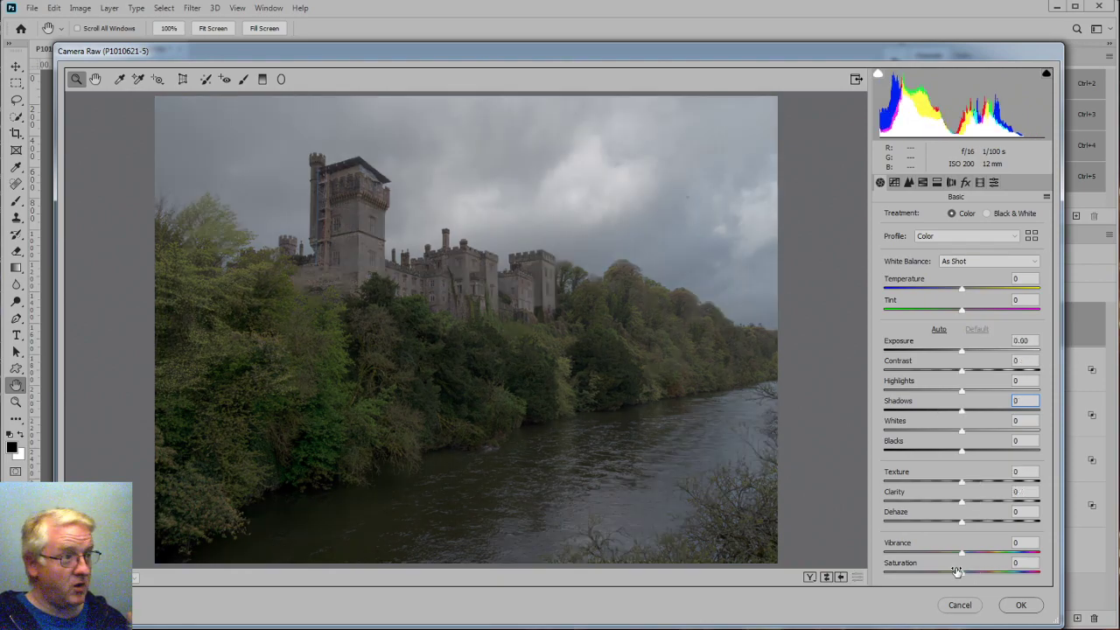
key("ctrl+z")
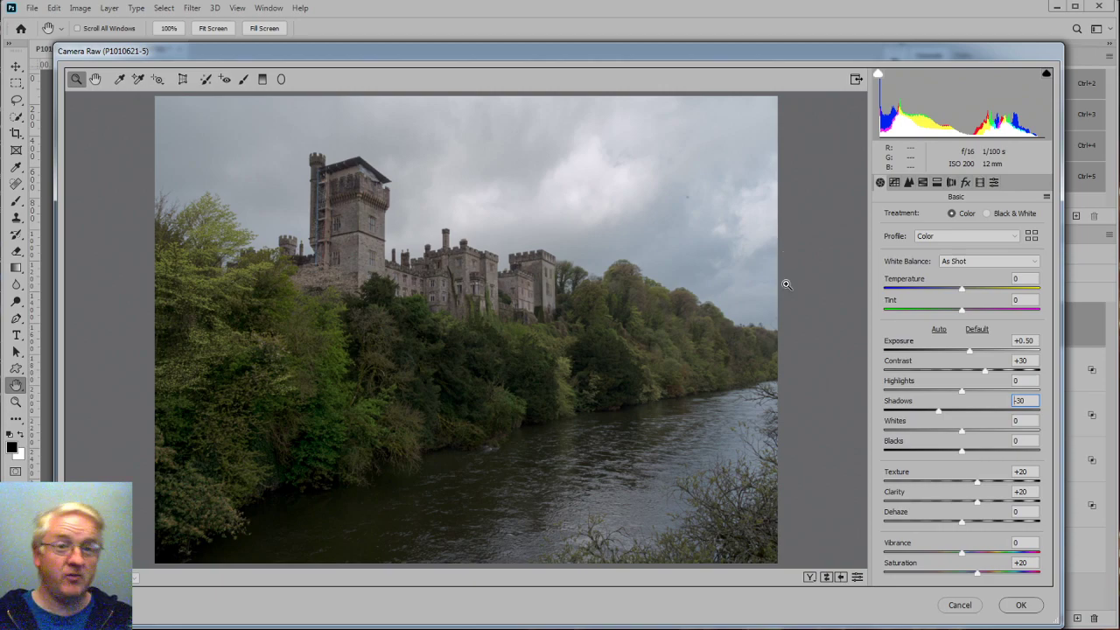
left_click(1019, 607)
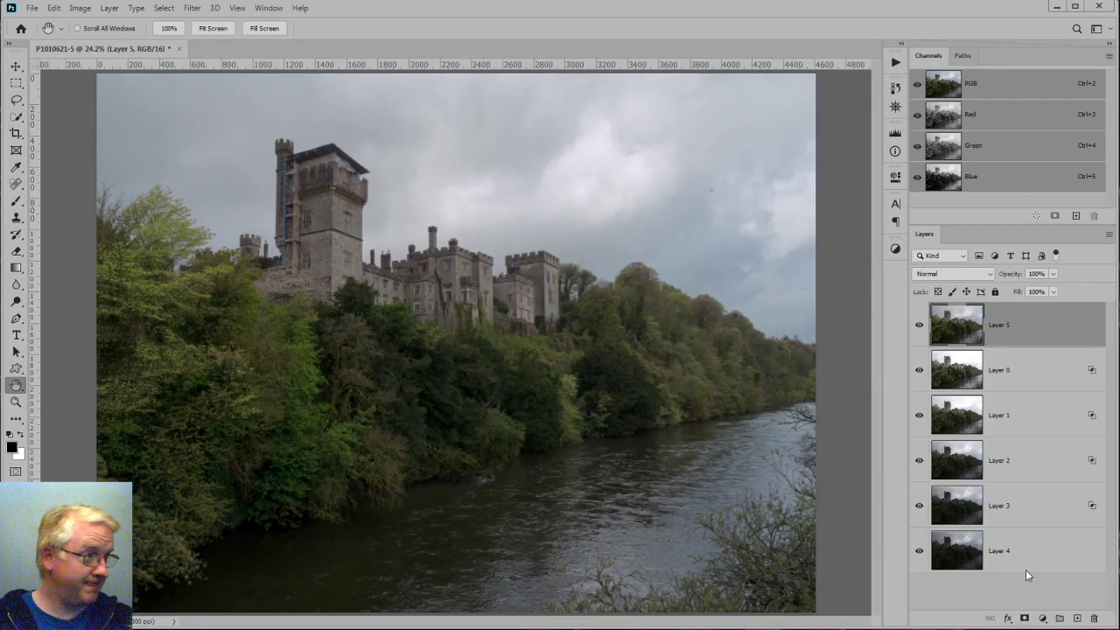
- Hide Layer 5 and stamp the visible exposure layers into a new layer directly above Layer 0
left_click(918, 324)
left_click(958, 385)
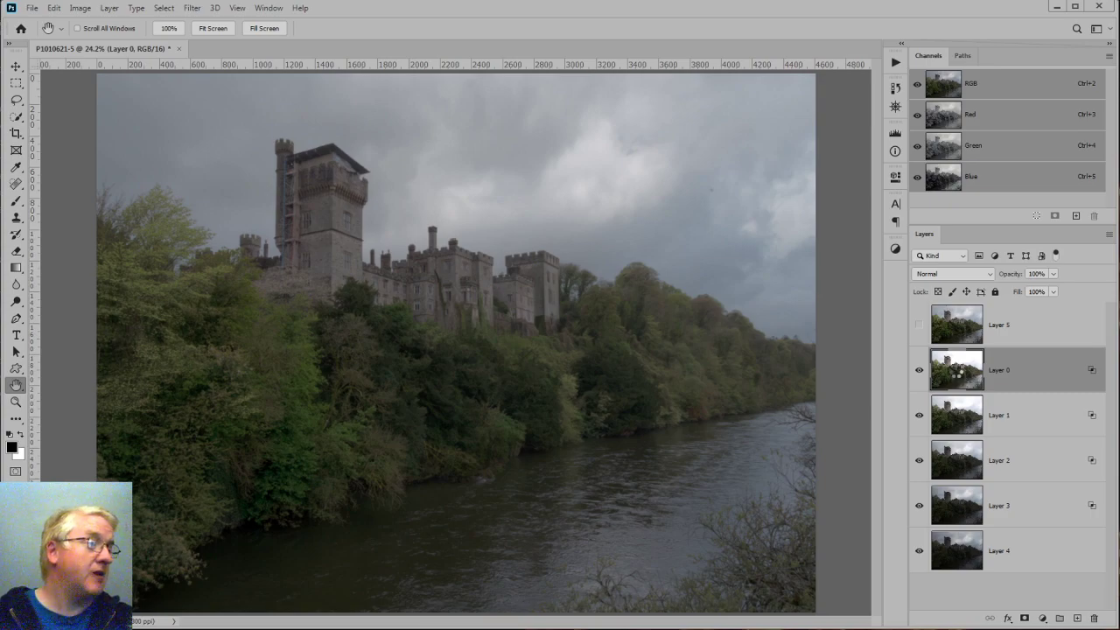
key("ctrl+shift+alt+e")
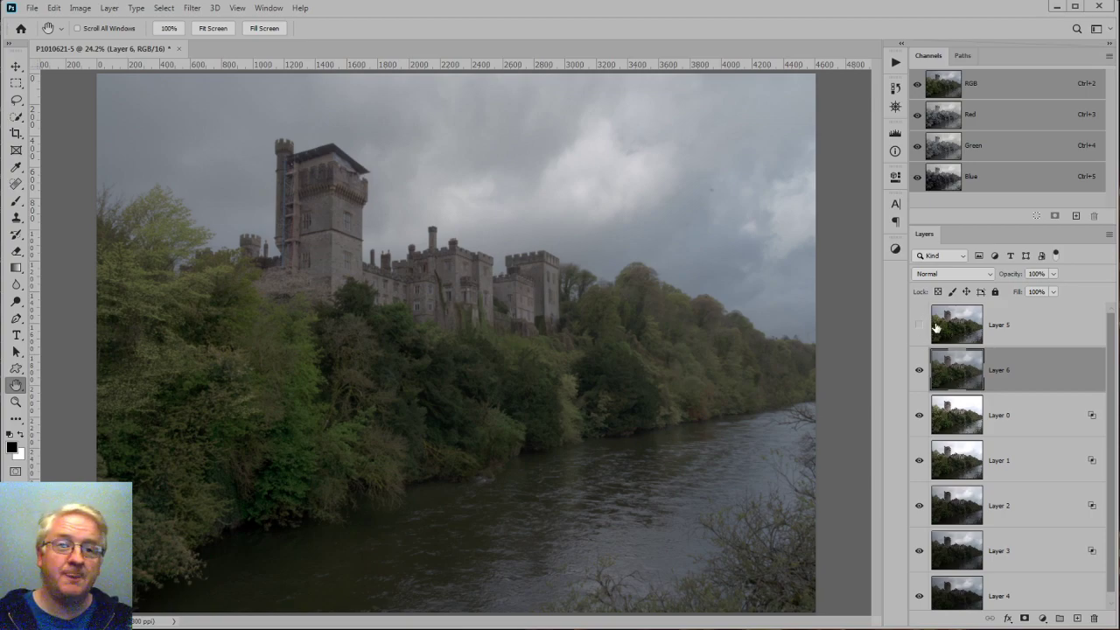
- Show Layer 5, move the newly stamped layer above it and compare the image with and without the new layer
left_click(919, 325)
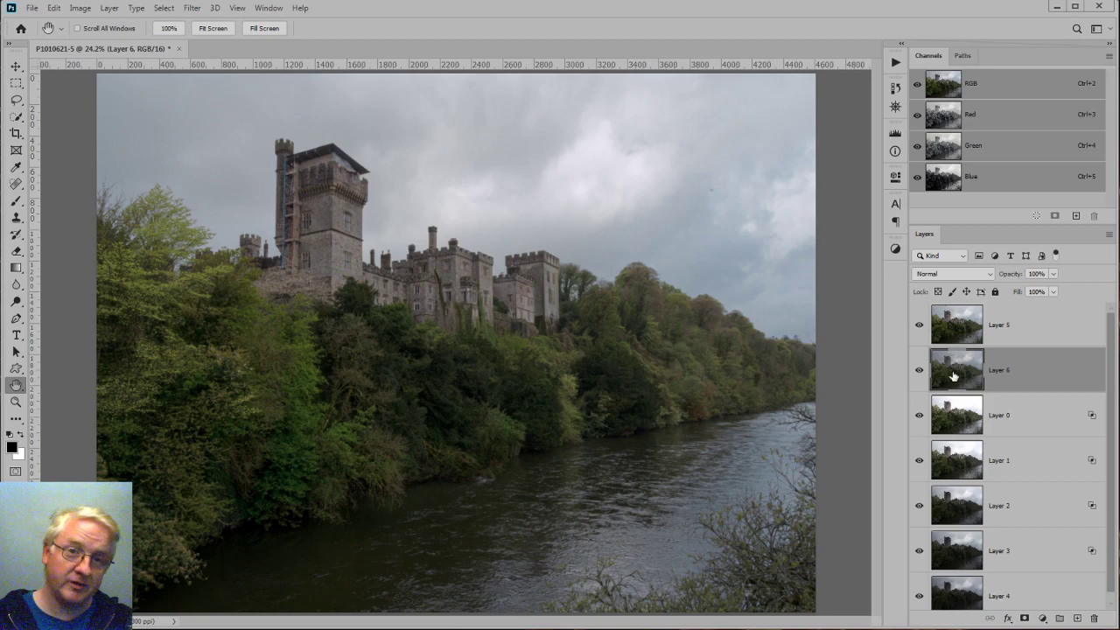
left_click_drag(953, 376, 948, 308)
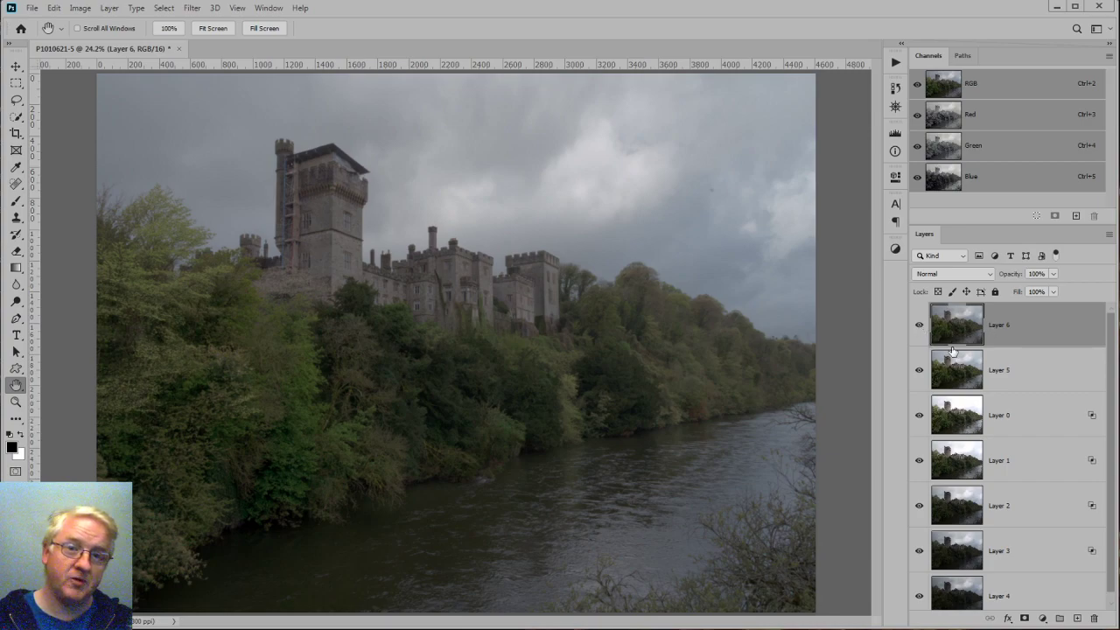
left_click(919, 327)
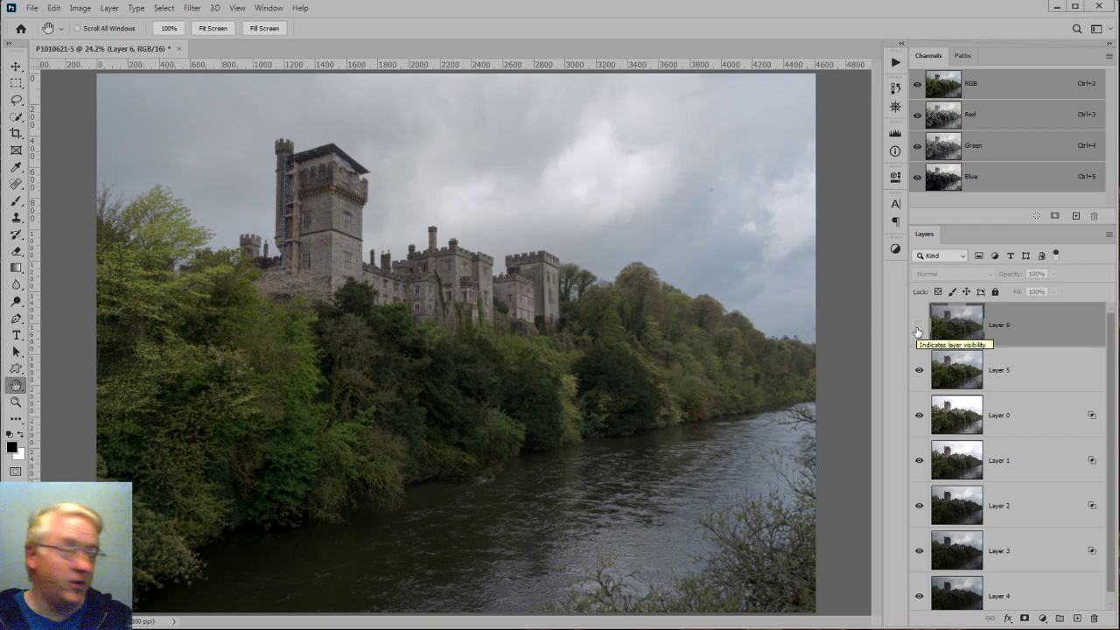
left_click(919, 328)
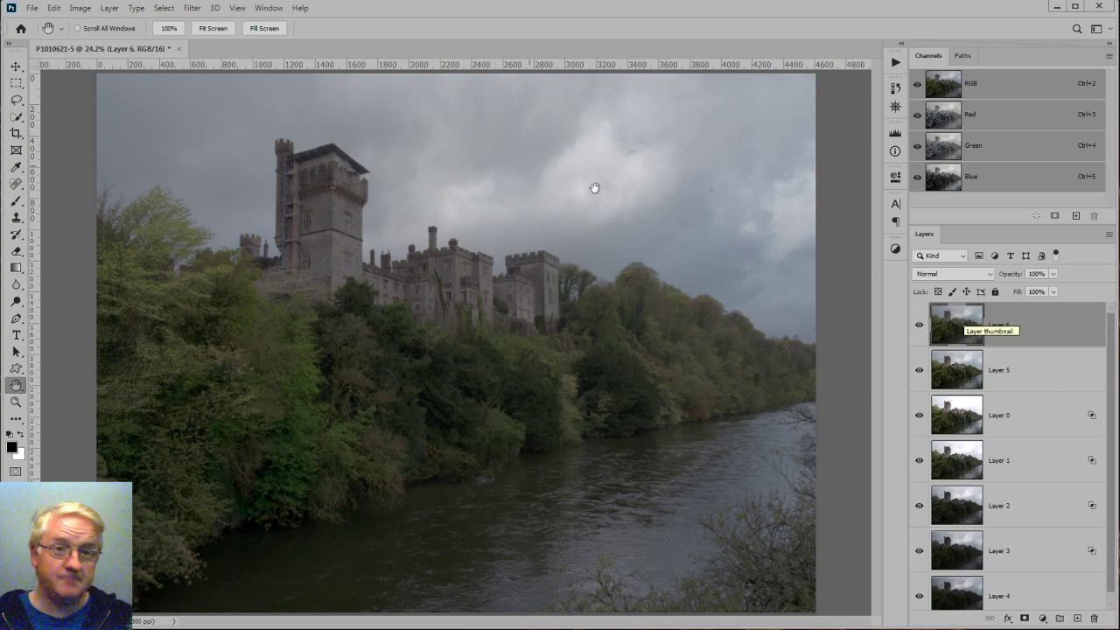
- Open the Camera Raw filter on Layer 6 and set the exposure to +0.45
left_click(192, 9)
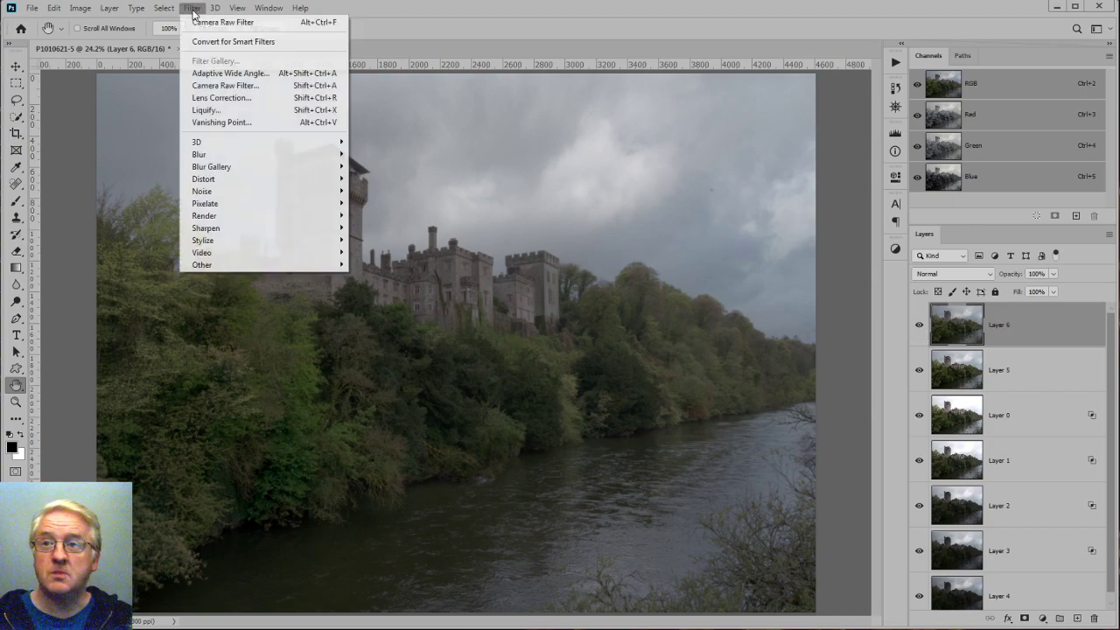
left_click(224, 85)
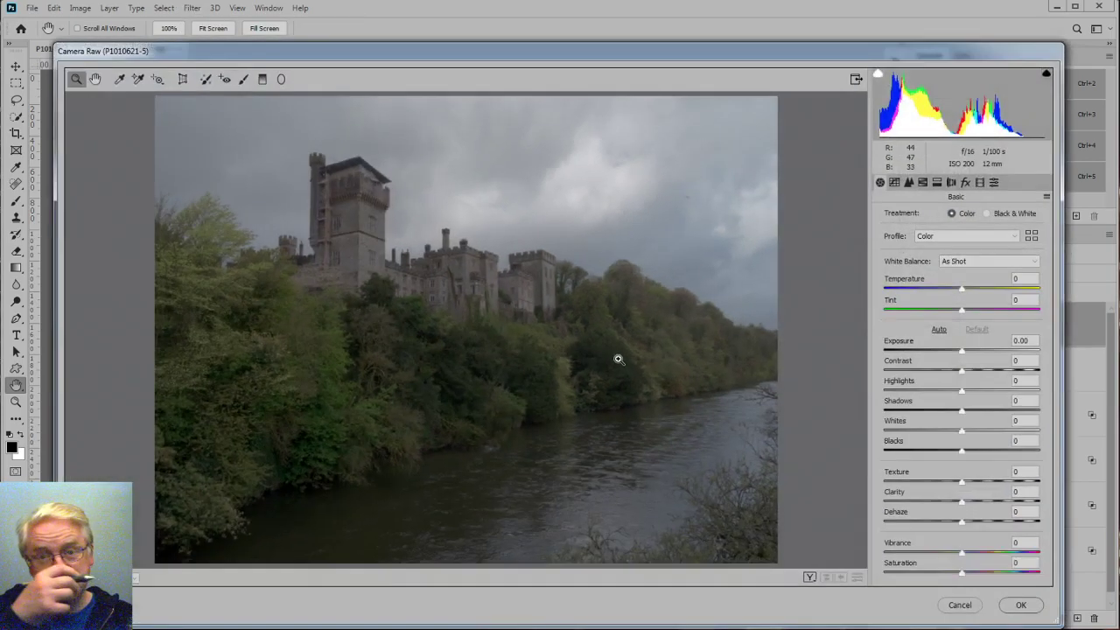
left_click(1031, 340)
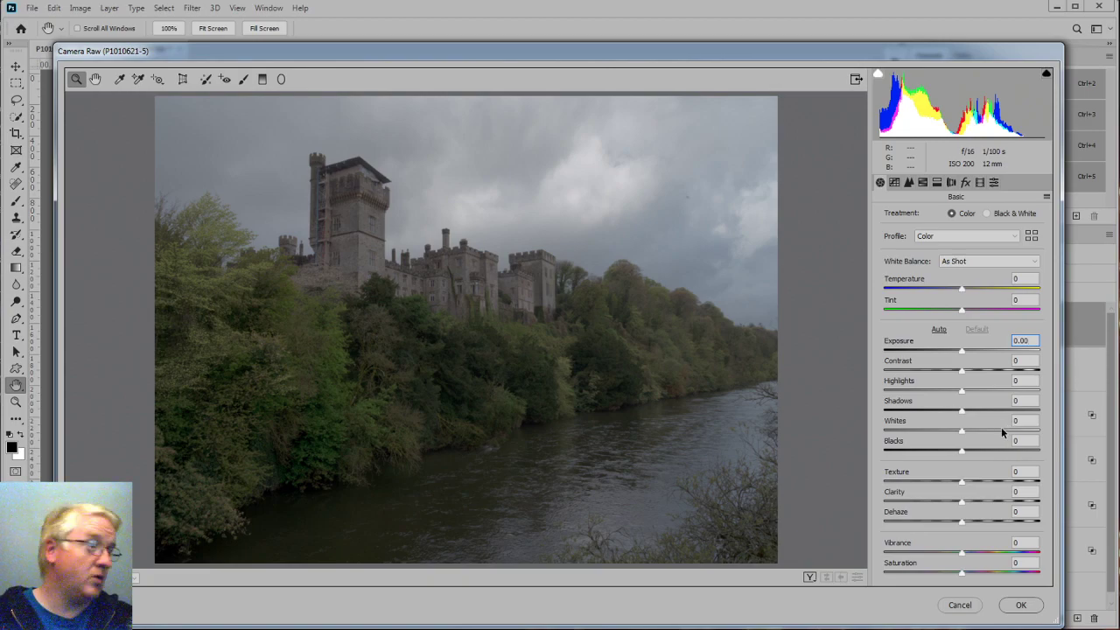
type("0.5")
key("Return")
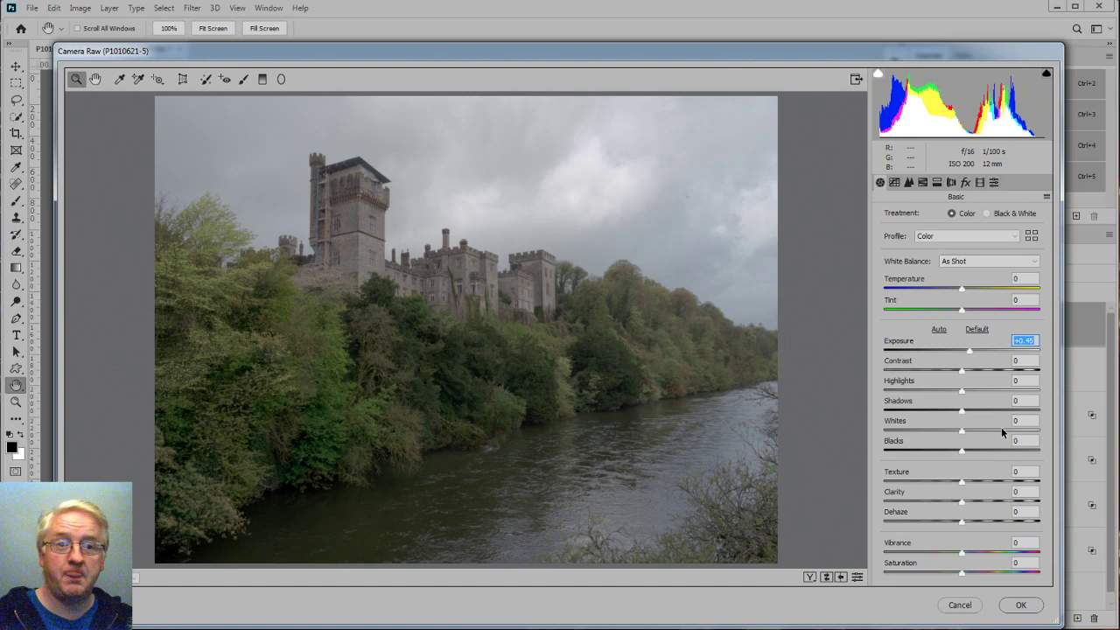
type("0.3")
key("Return")
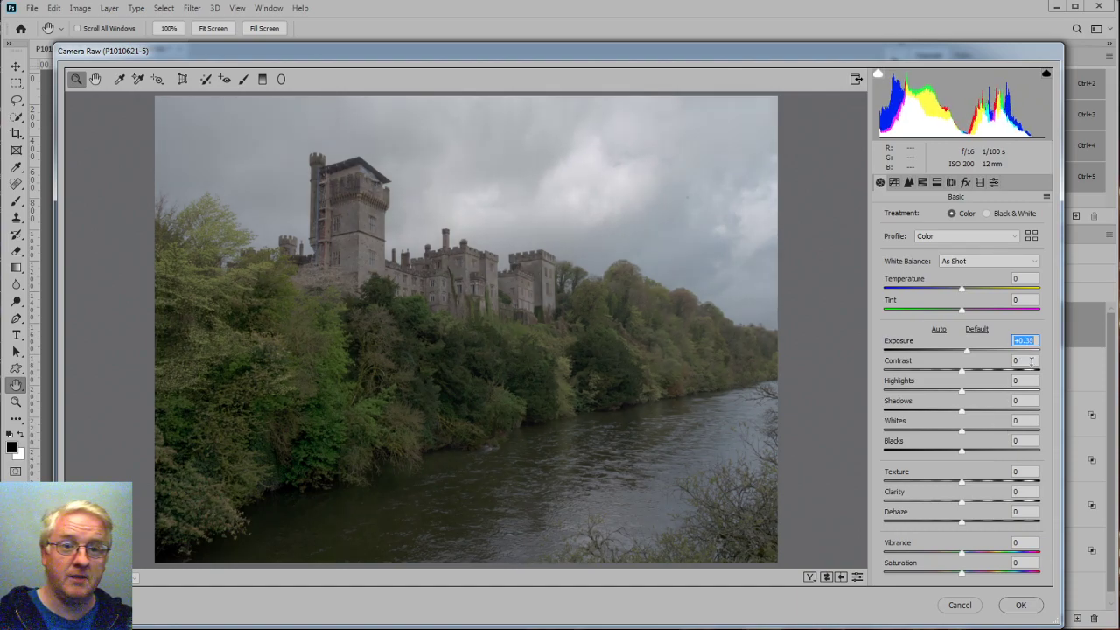
type("0.4")
key("Return")
type("0.45")
key("Return")
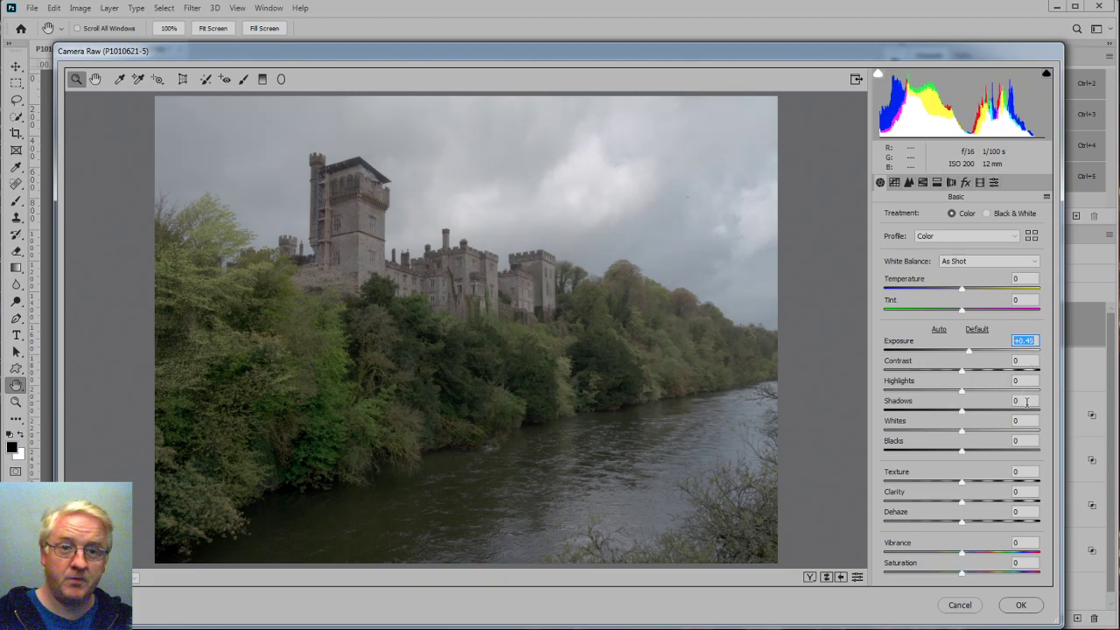
- Set the texture to +20 and the clarity to +20 for Layer 6
left_click(1025, 472)
type("20")
key("Return")
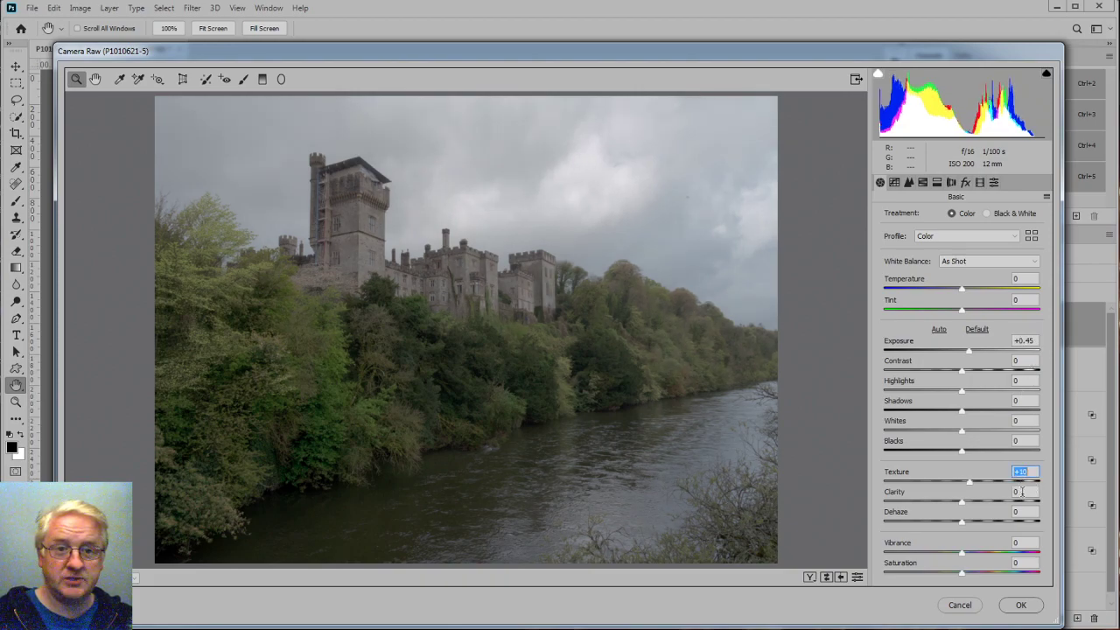
left_click(1021, 492)
type("20")
key("Return")
- Set the vibrance to +10 and the saturation to +20 for Layer 6
left_click(1025, 542)
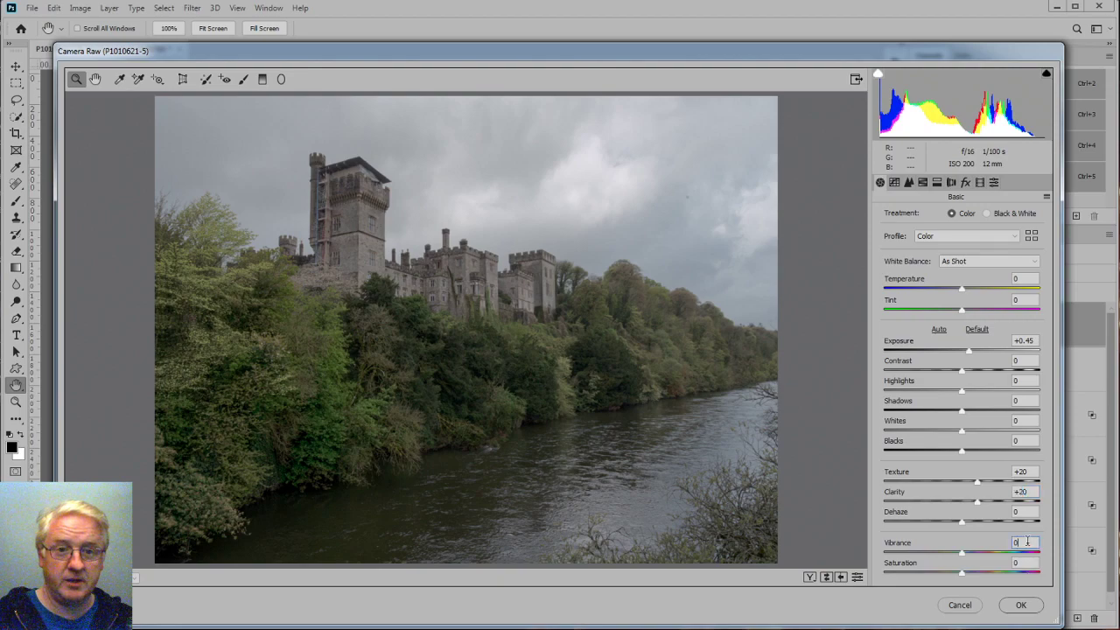
type("10")
key("Return")
left_click(1021, 562)
type("20")
key("Return")
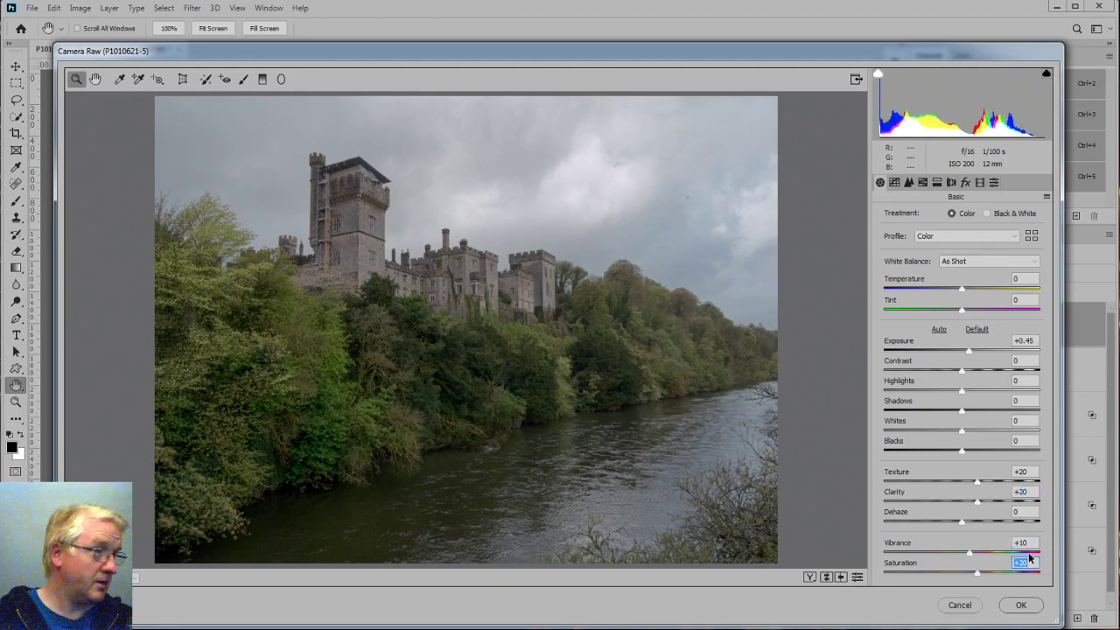
- Lower the exposure to +0.20 and apply the Camera Raw filter to Layer 6
left_click(1034, 340)
type("0.3")
key("Return")
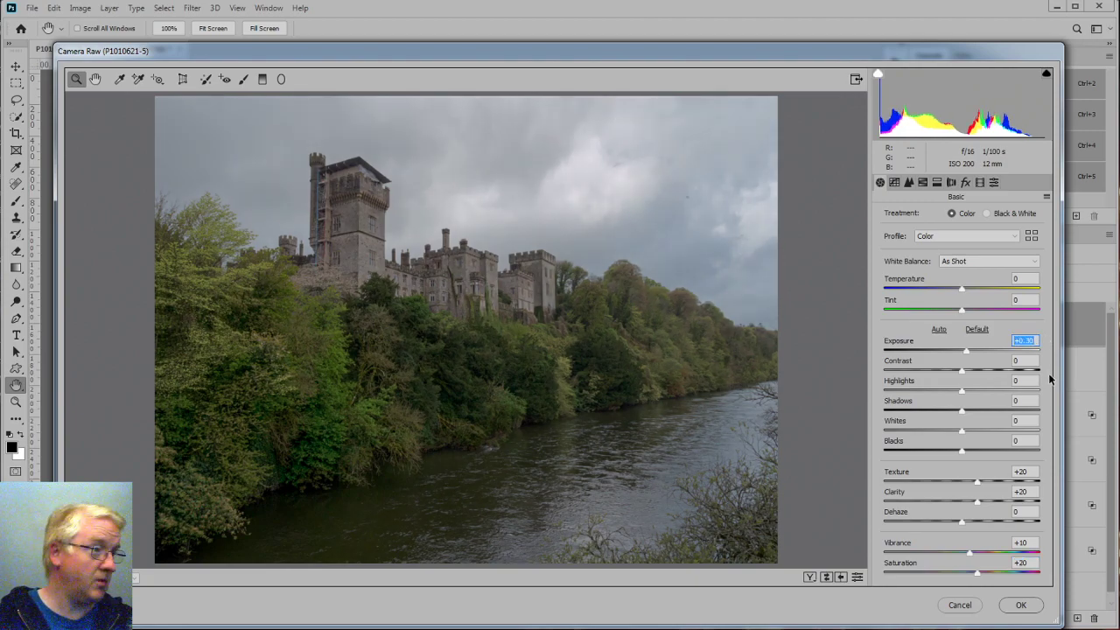
type("0.2")
key("Return")
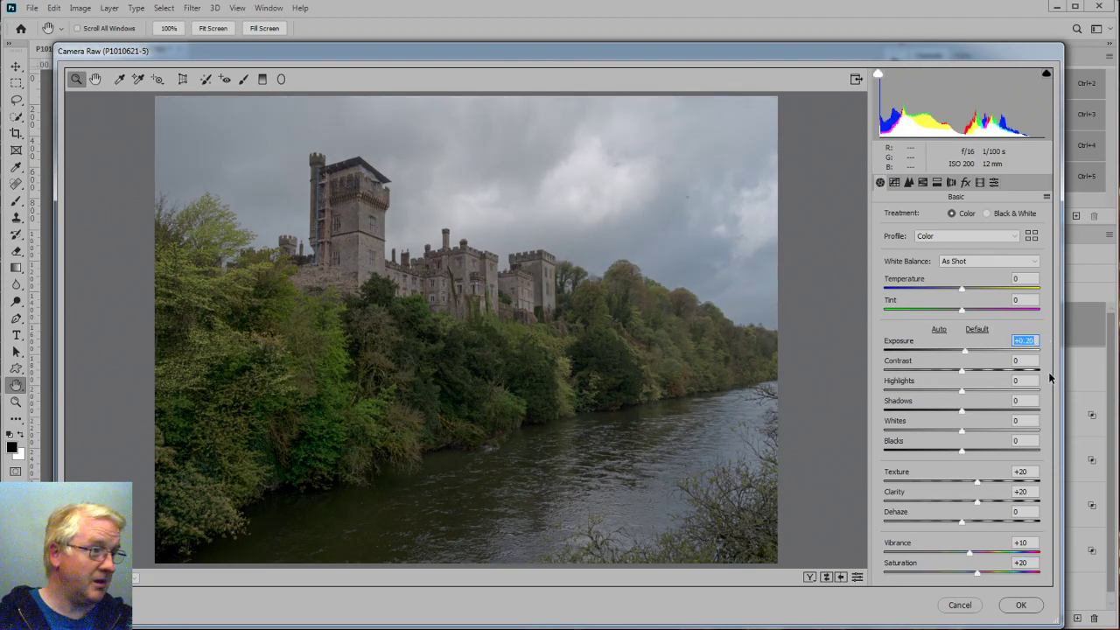
key("Down")
key("Up")
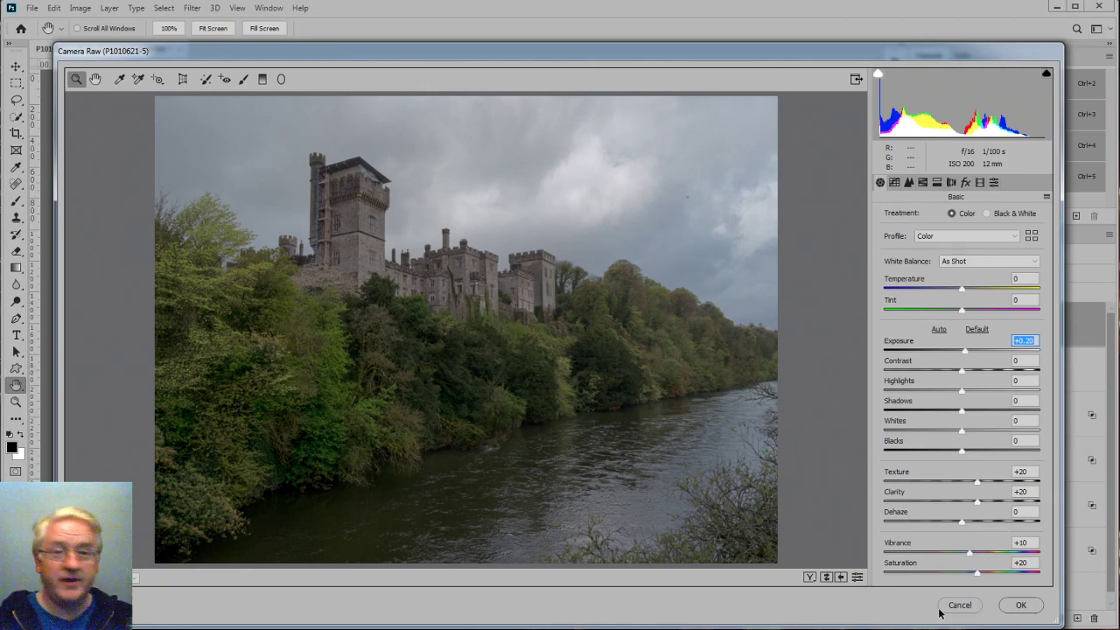
left_click(1032, 609)
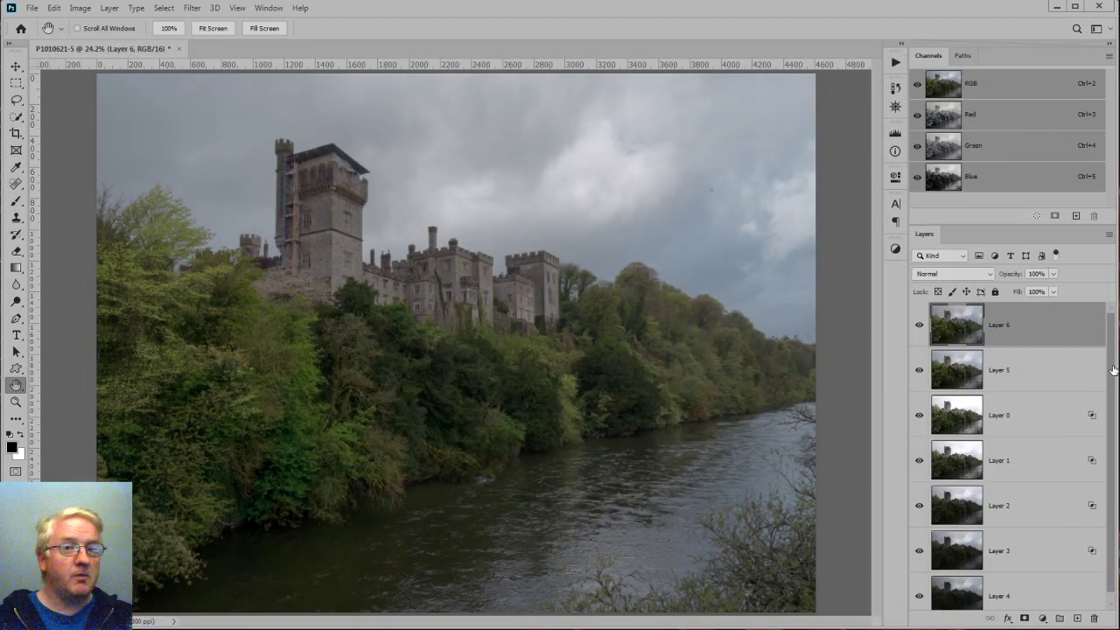
- Toggle the visibility of Layer 6 to compare it with Layer 5, leaving Layer 6 shown
left_click(918, 325)
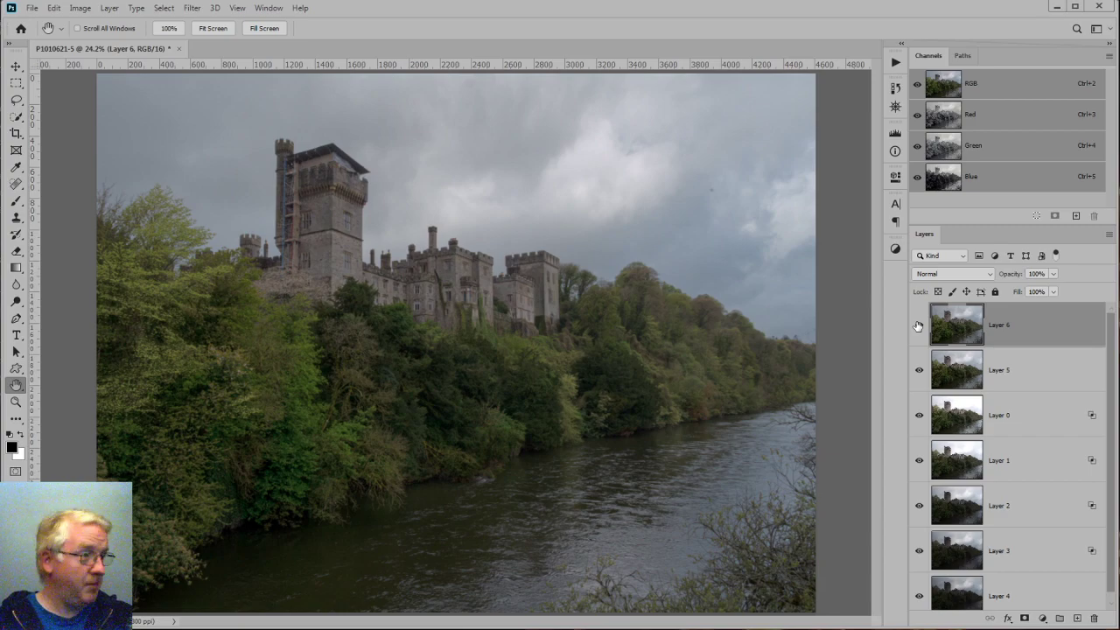
left_click(919, 325)
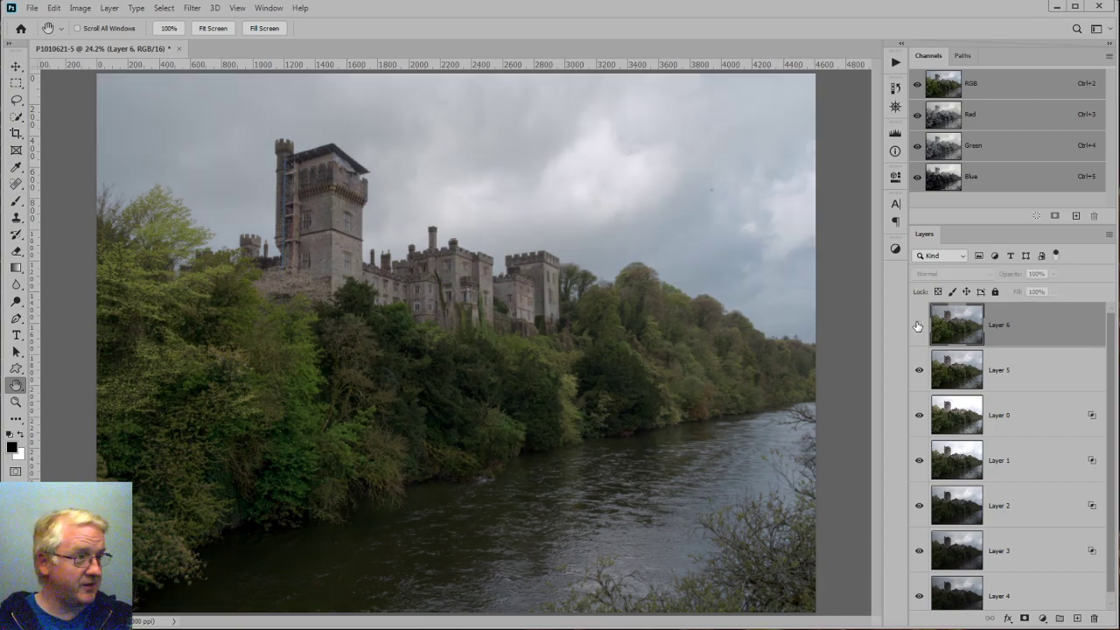
left_click(919, 324)
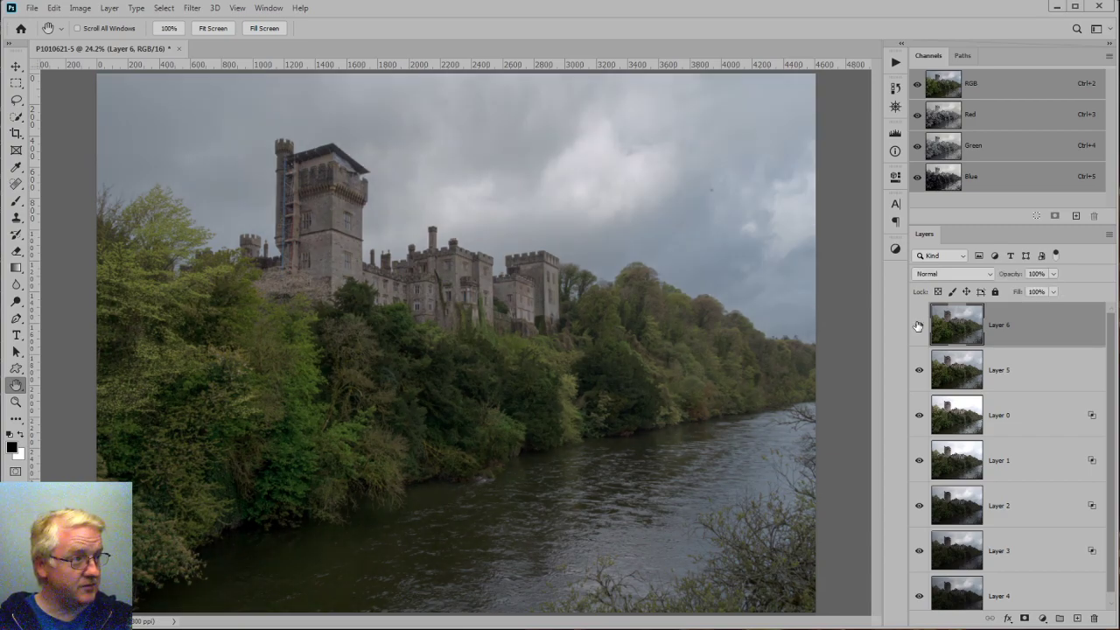
left_click(918, 325)
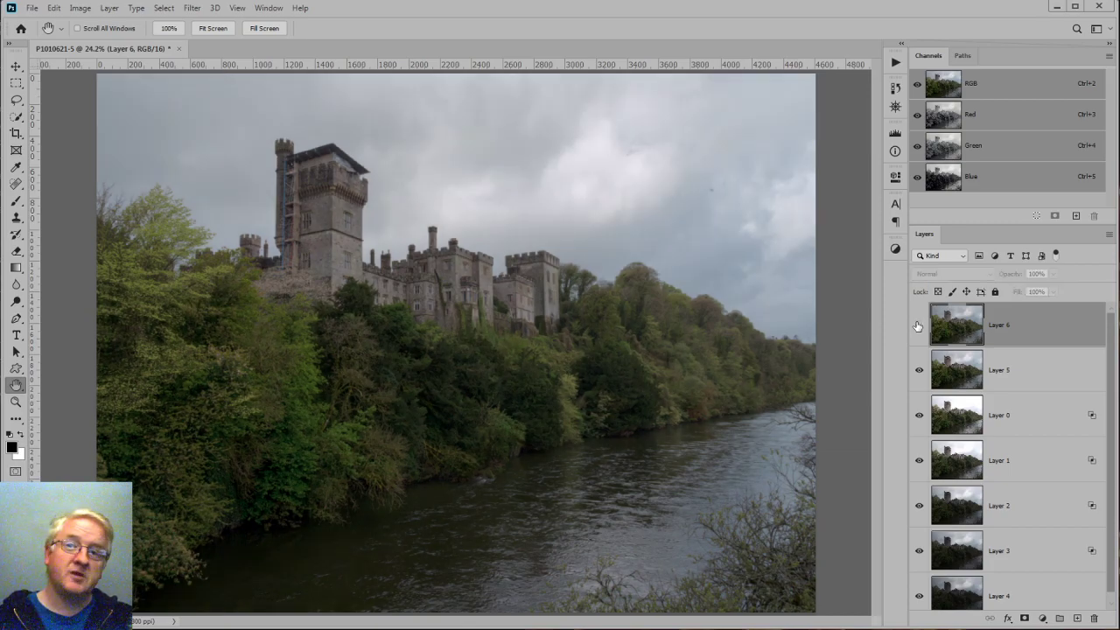
left_click(918, 325)
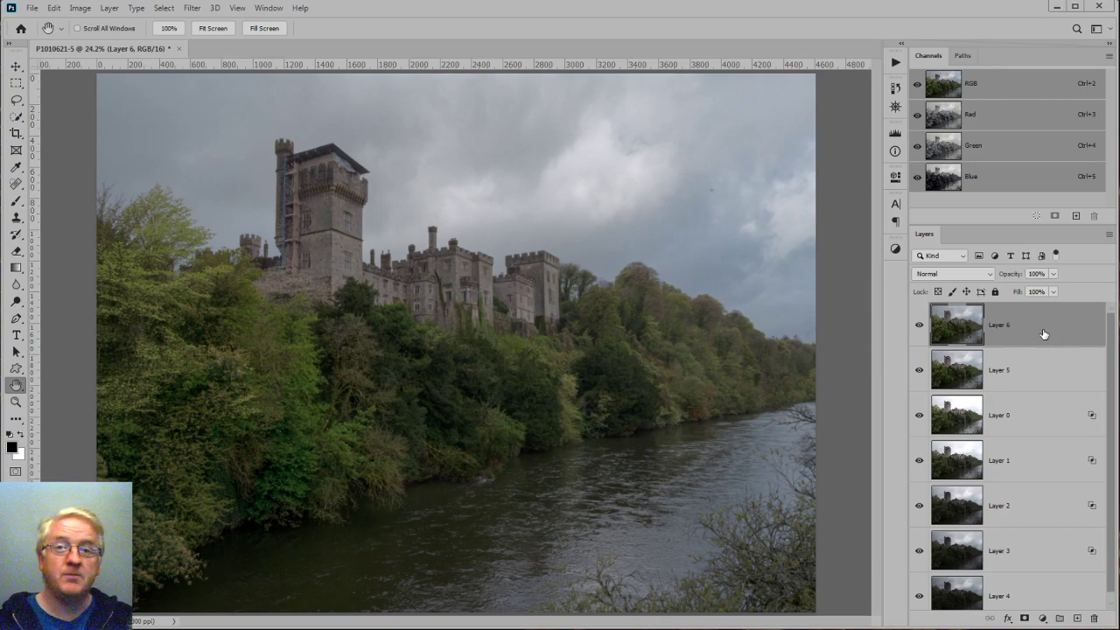
- Delete the five exposure layers, Layer 0 through Layer 4, keeping only Layer 5 and Layer 6
left_click(1027, 410)
scroll(1054, 450, "down", 1)
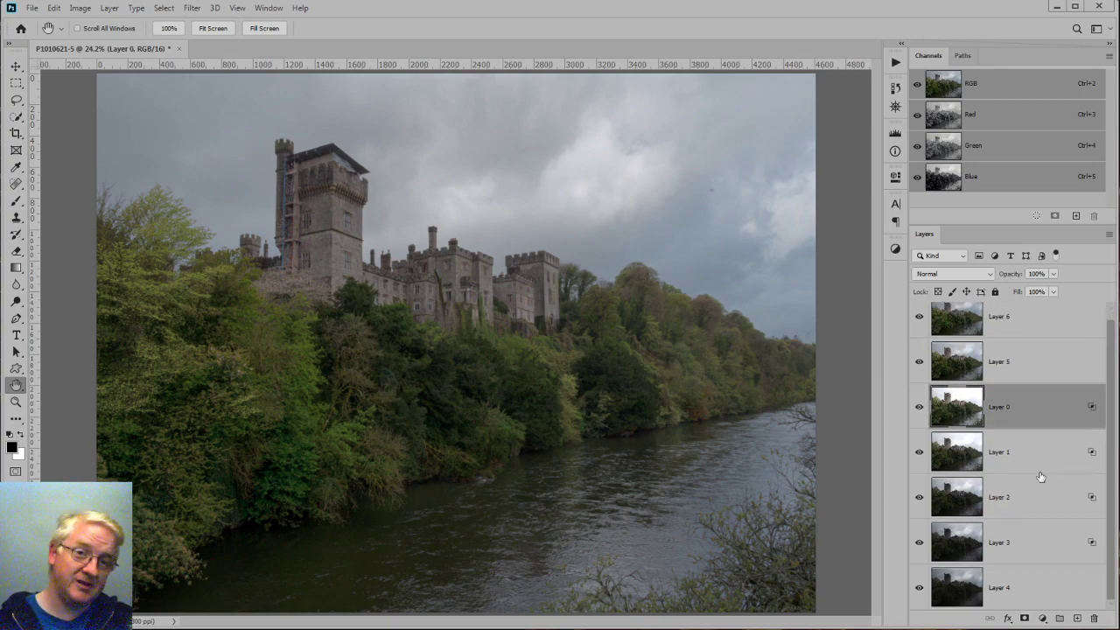
left_click(1049, 582, "shift")
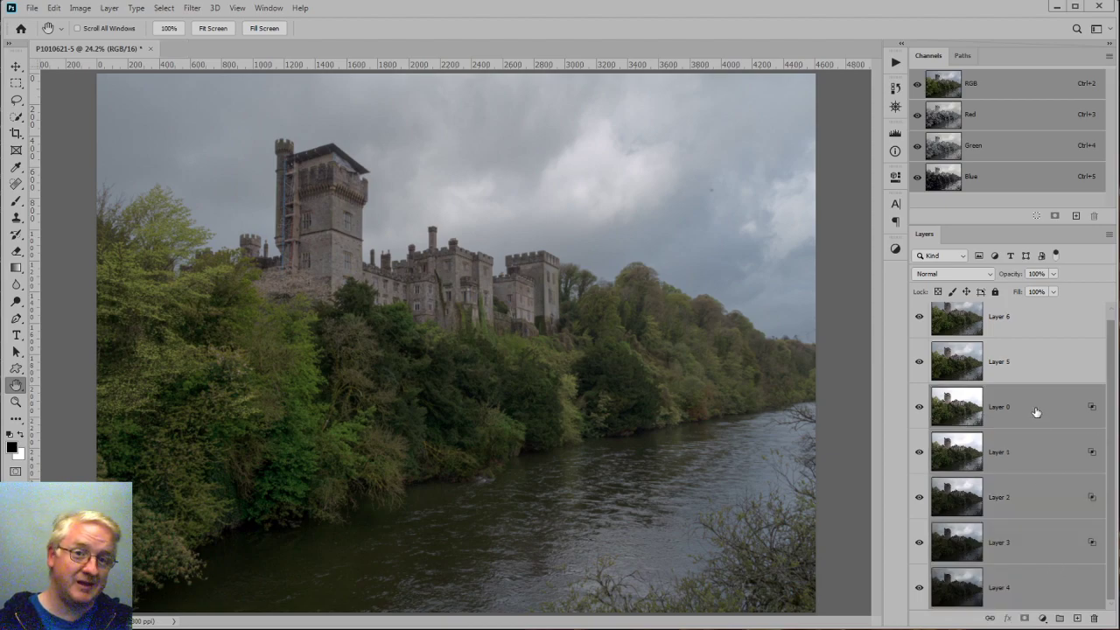
left_click_drag(1035, 415, 1093, 619)
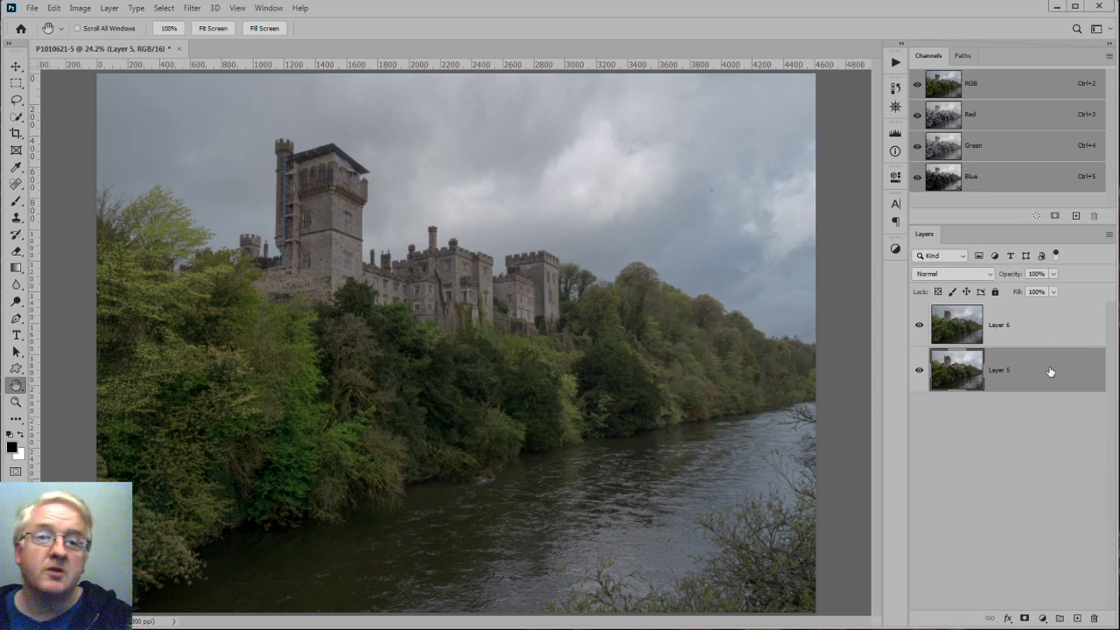
- Select Layer 6 and switch its visibility off and on to compare it with Layer 5
left_click(1047, 326)
left_click(918, 326)
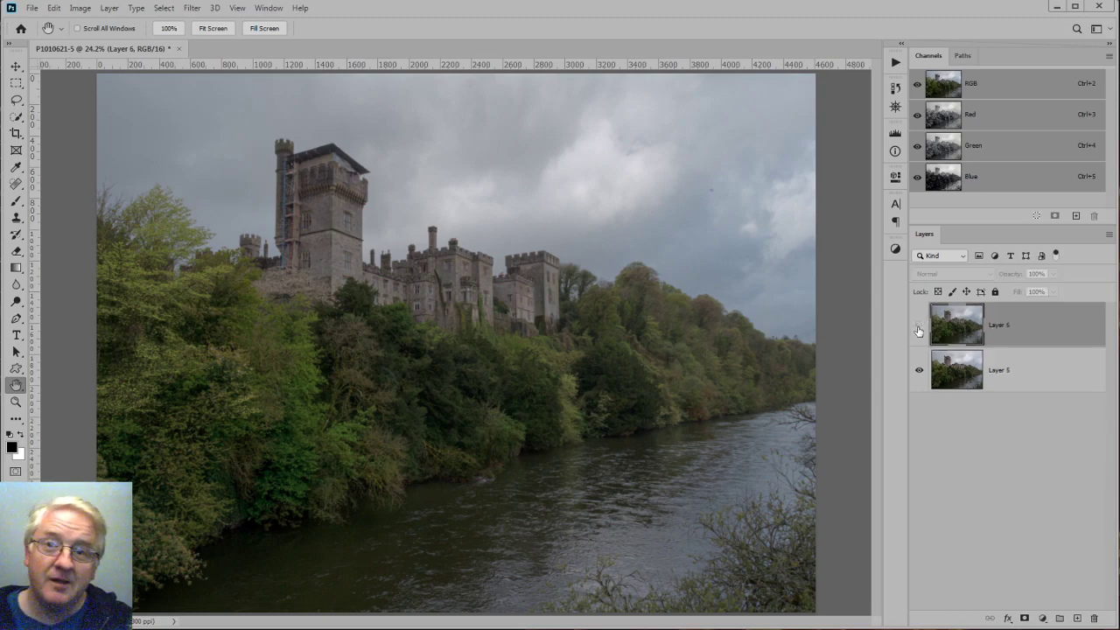
left_click(918, 327)
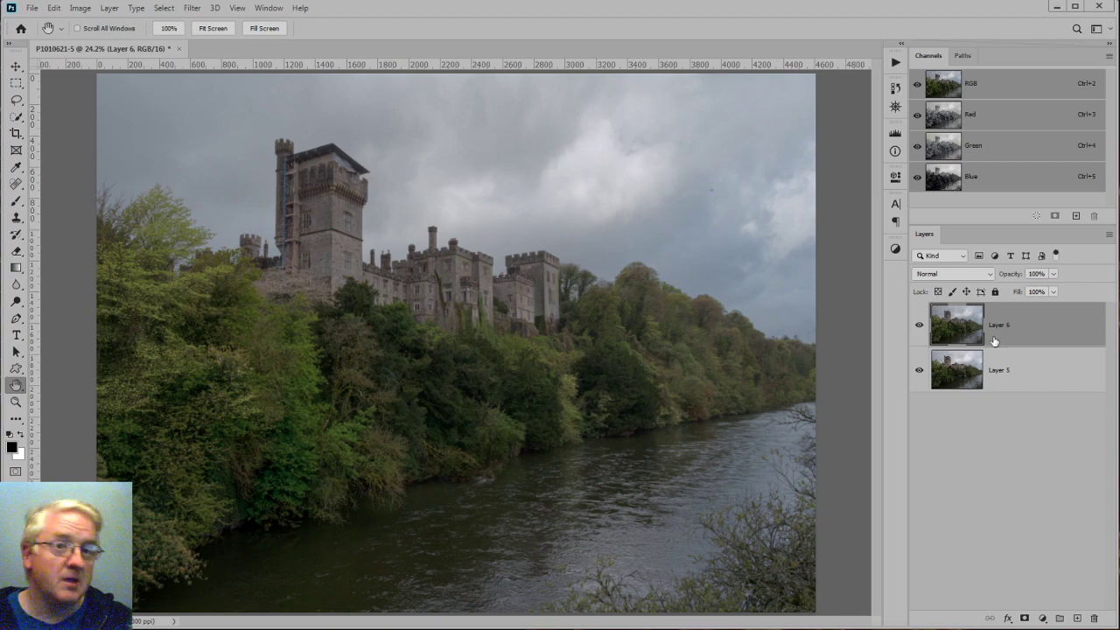
- Try Layer 6's Blend If sliders on the shadows and highlights, return them to 0 and 255, and close the layer style settings
double_click(1054, 327)
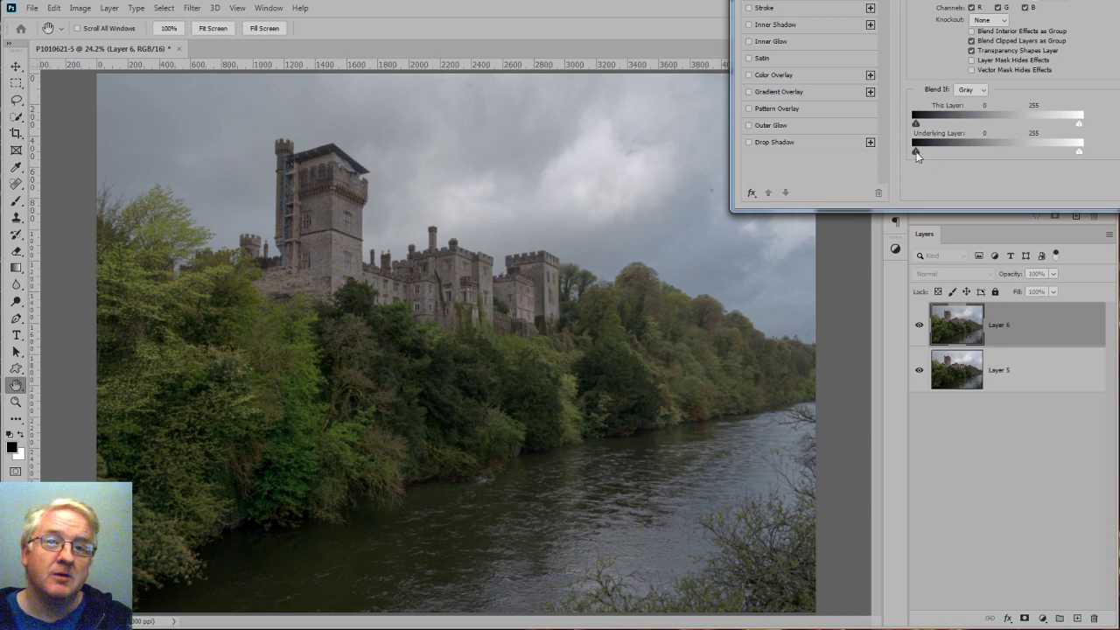
left_click_drag(986, 150, 913, 162)
left_click_drag(825, 167, 632, 167)
left_click_drag(916, 120, 918, 125)
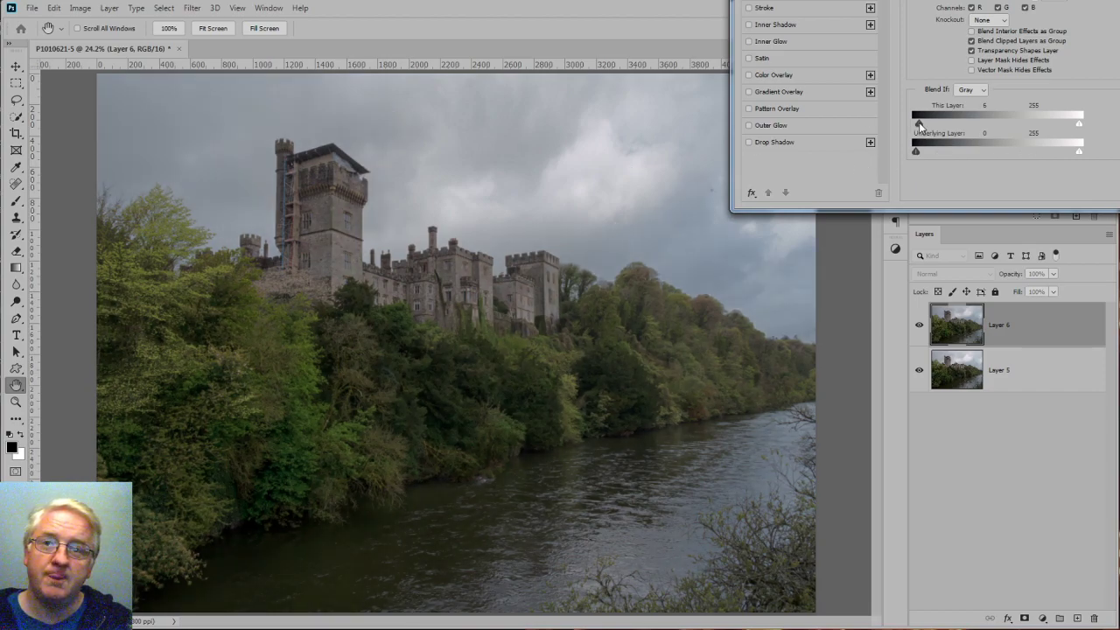
left_click_drag(989, 126, 816, 123)
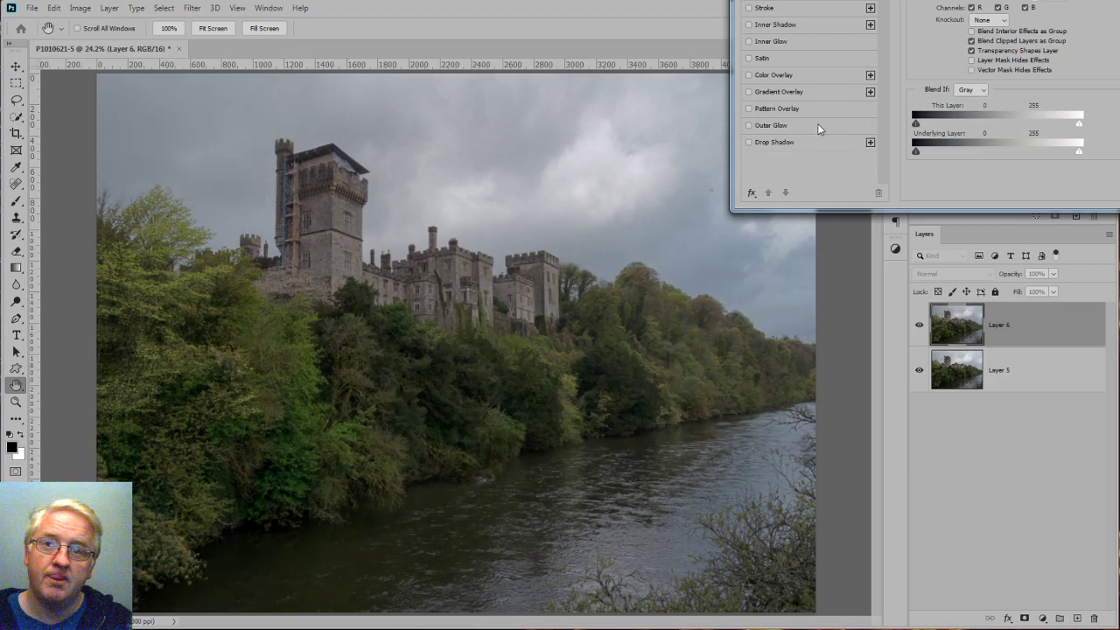
left_click_drag(1076, 150, 1089, 129)
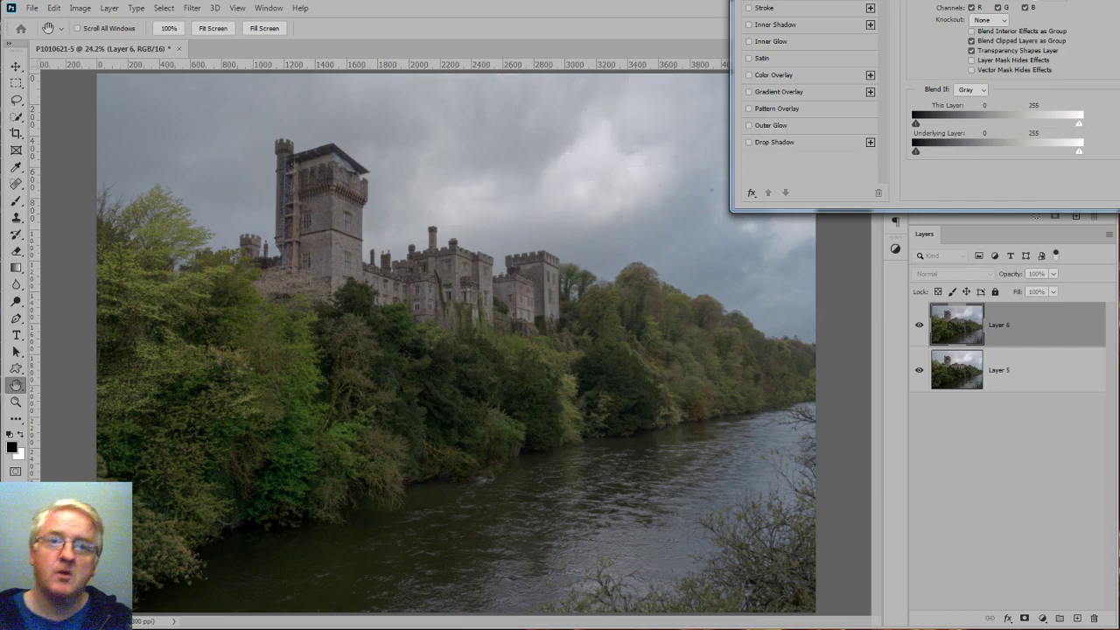
key("Return")
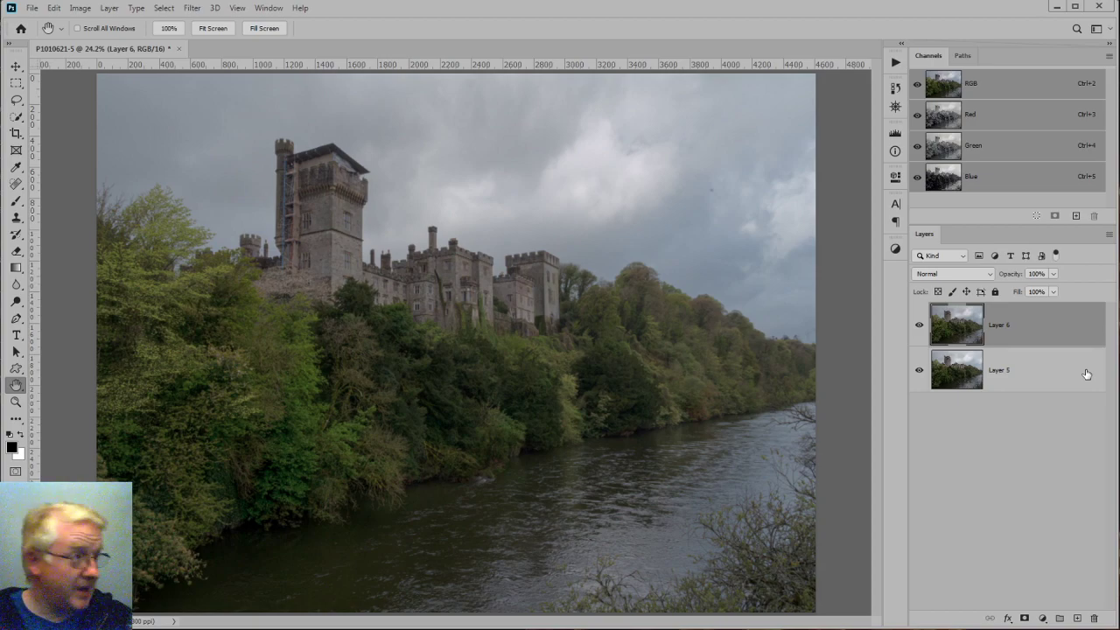
- Add a black layer mask to Layer 6 that hides the whole layer
left_click(1023, 618, "alt")
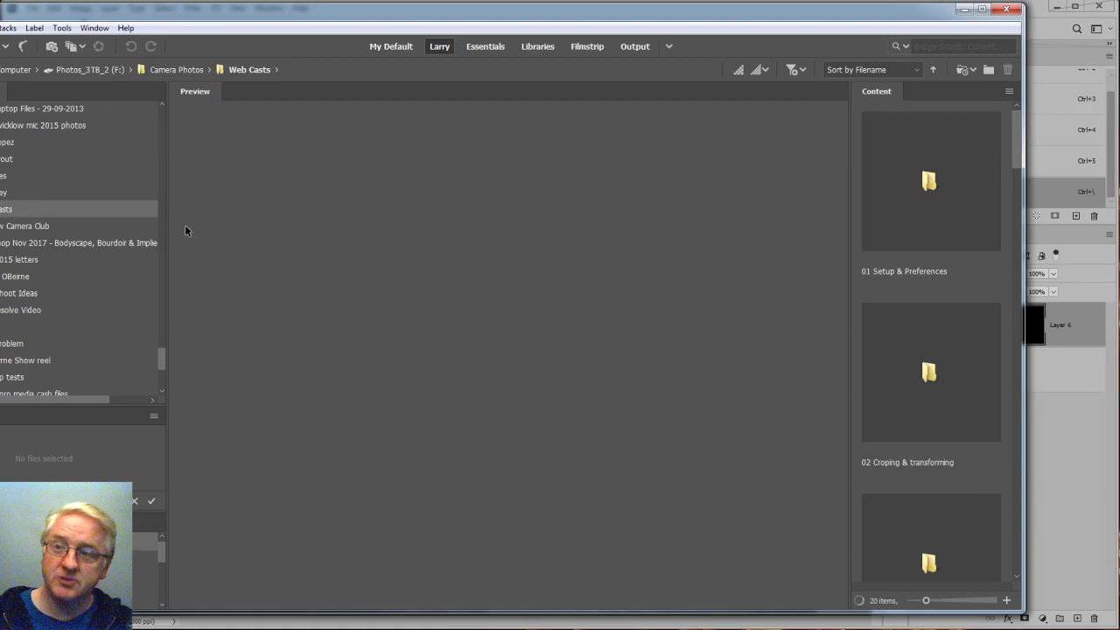
left_click(1087, 470)
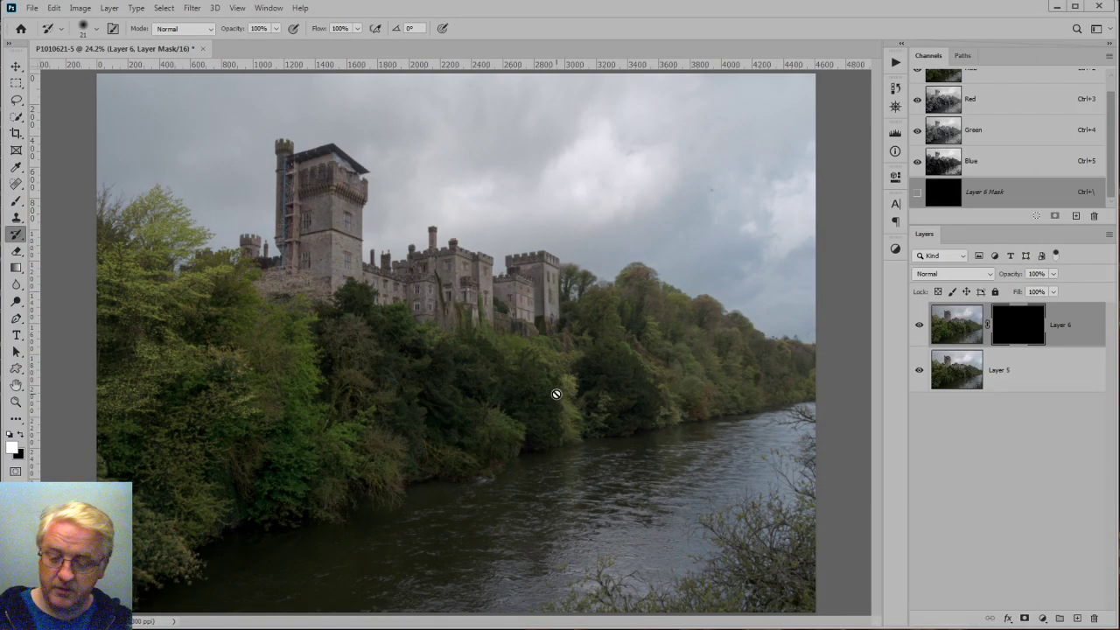
- Paint white on Layer 6's mask over the bright clouds and upper sky with an 800 px Brush at 20% opacity
key("p")
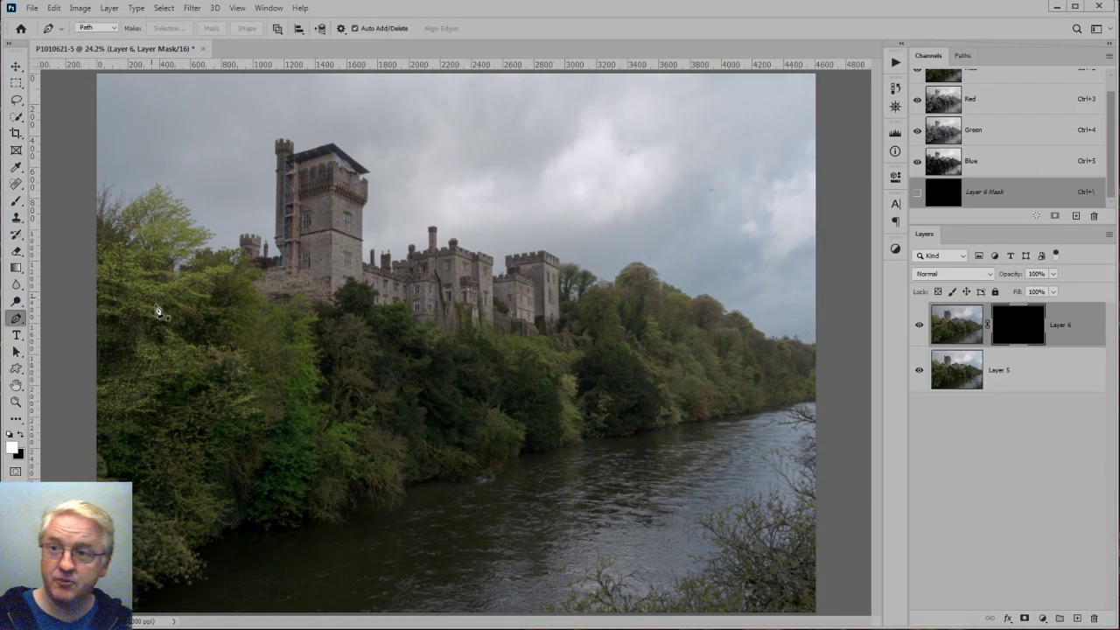
right_click(17, 317)
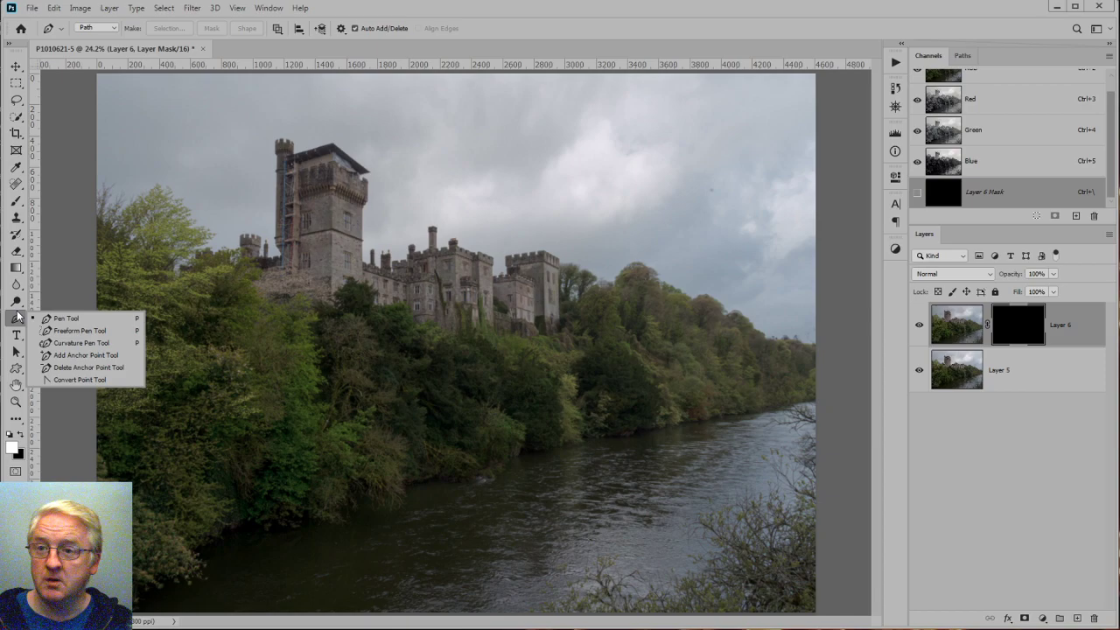
left_click(16, 200)
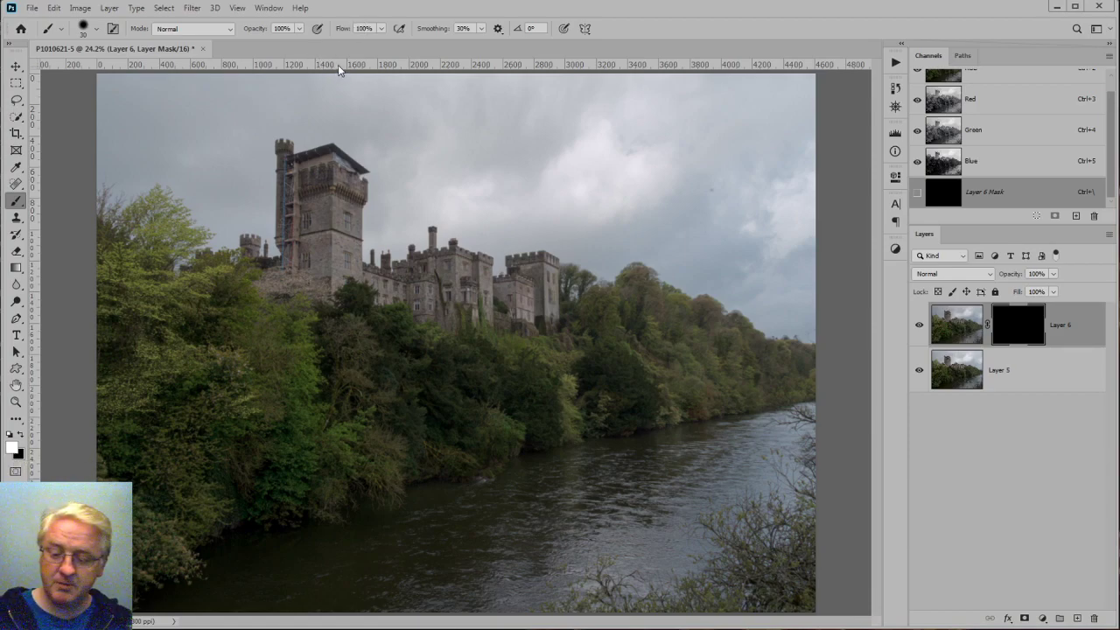
key("2")
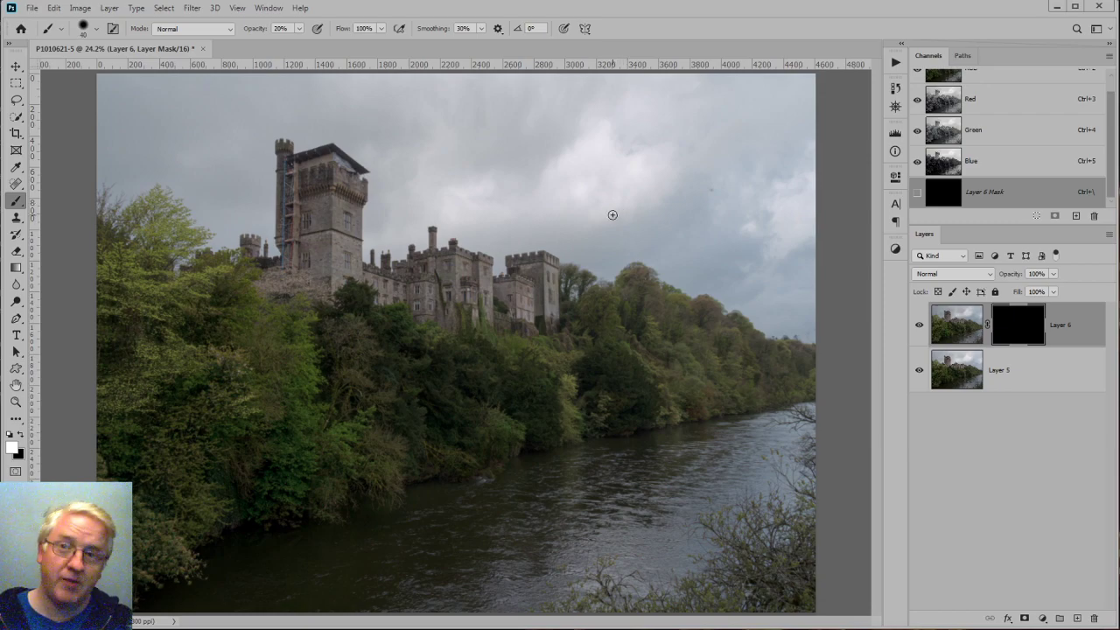
key("bracketright")
key("bracketright")
key("bracketright")
key("bracketright")
key("bracketright")
key("bracketright")
key("bracketright")
key("bracketright")
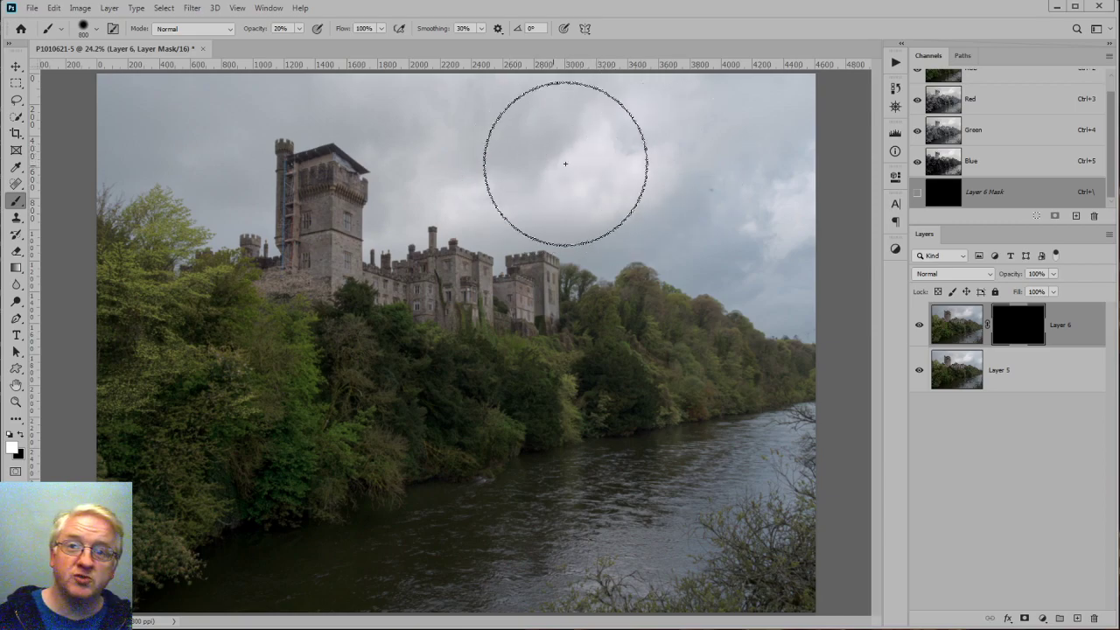
mouse_move(565, 163)
left_mouse_down()
mouse_move(638, 143)
mouse_move(634, 169)
mouse_move(641, 149)
mouse_move(649, 181)
mouse_move(588, 205)
mouse_move(581, 176)
mouse_move(662, 140)
mouse_move(669, 197)
left_mouse_up()
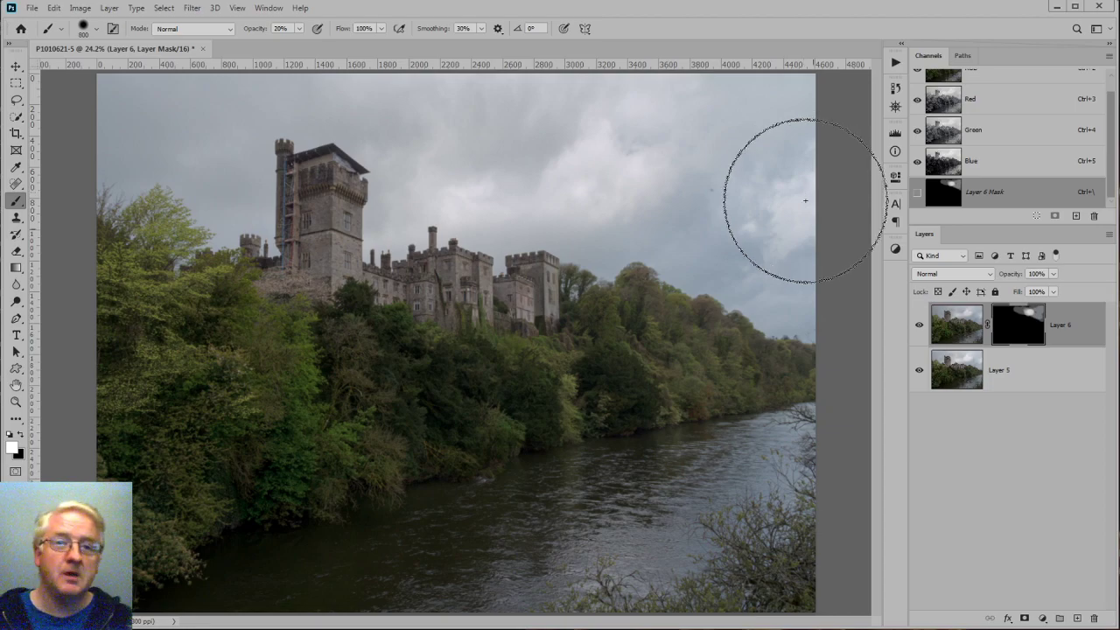
- Compare the image with Layer 6 hidden and shown, inspect its mask on its own, and return to the image with the mask selected
left_click(919, 326)
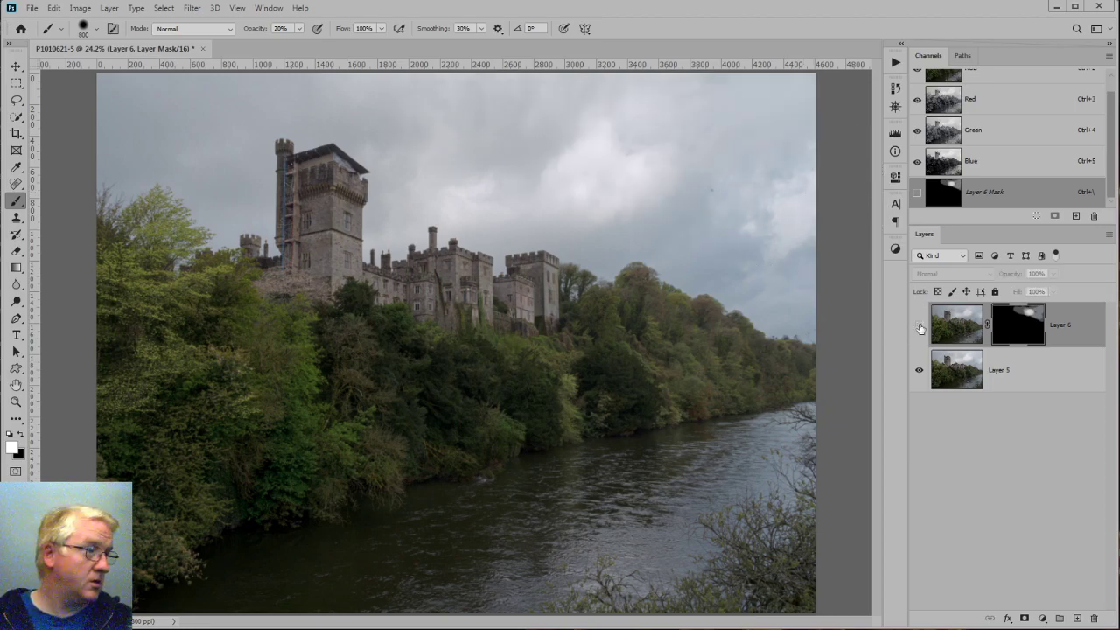
left_click(919, 326)
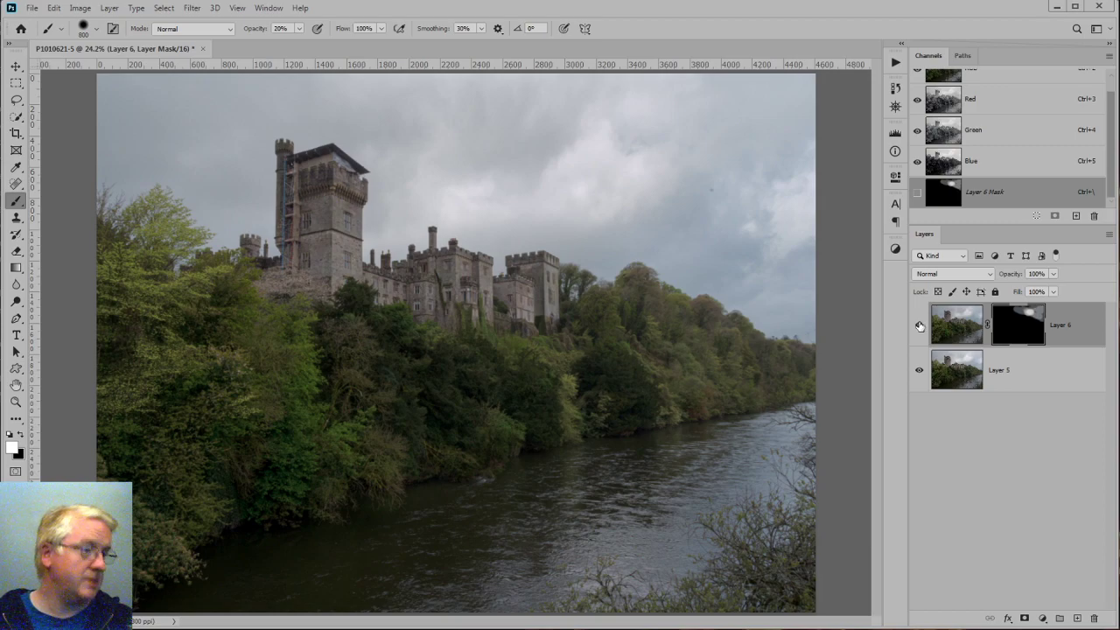
left_click(1018, 325, "alt")
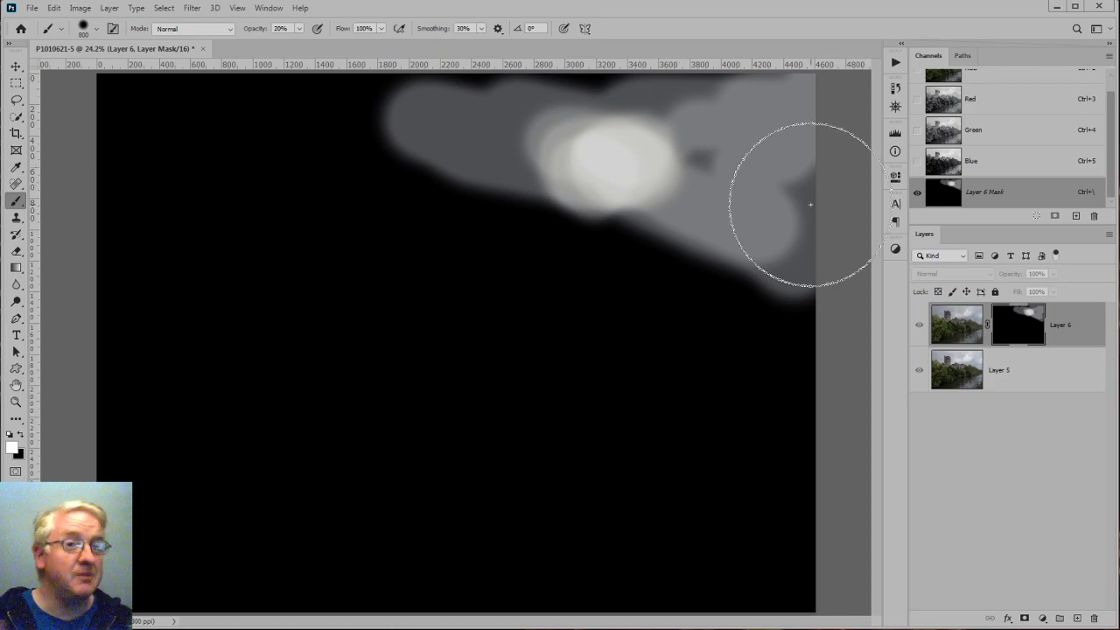
left_click(959, 328)
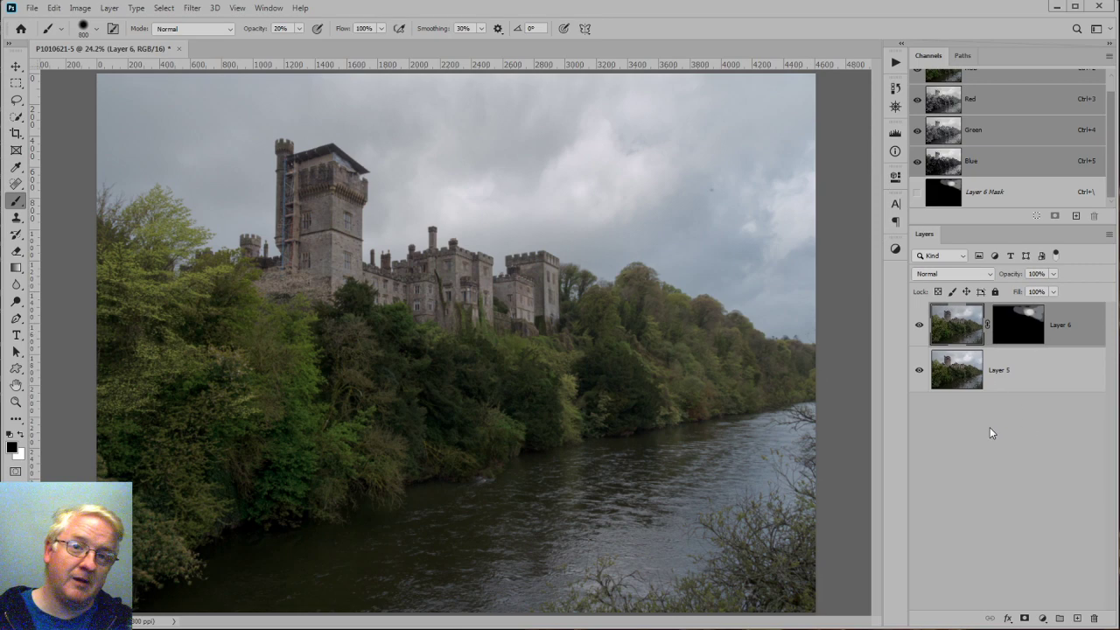
left_click(1018, 325)
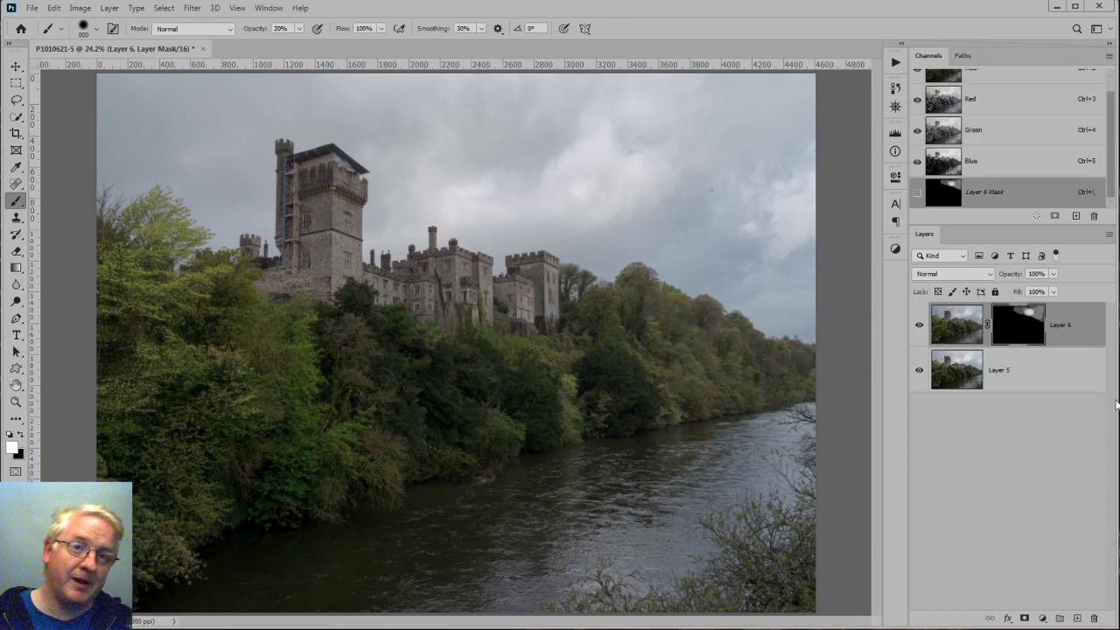
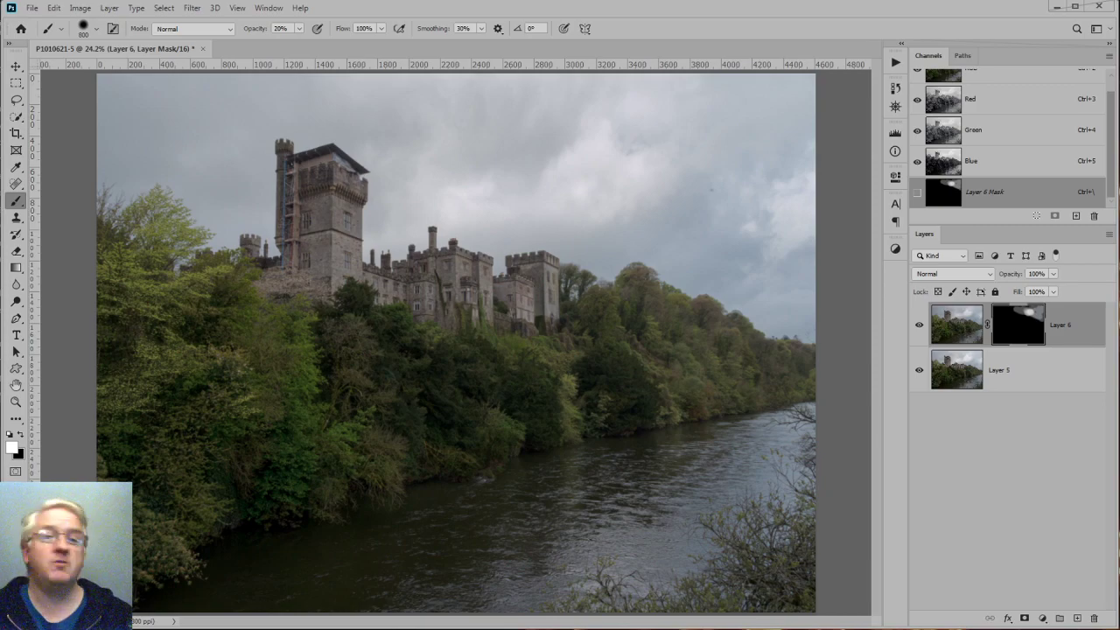
- Close the document P1010621-5 without saving the changes
left_click(202, 48)
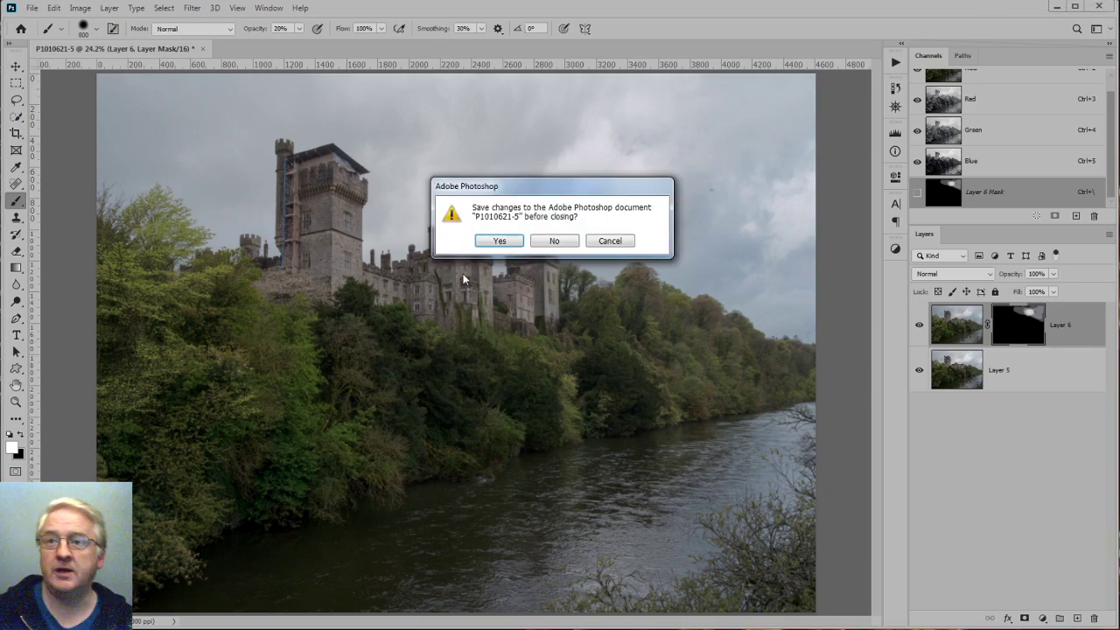
left_click(544, 249)
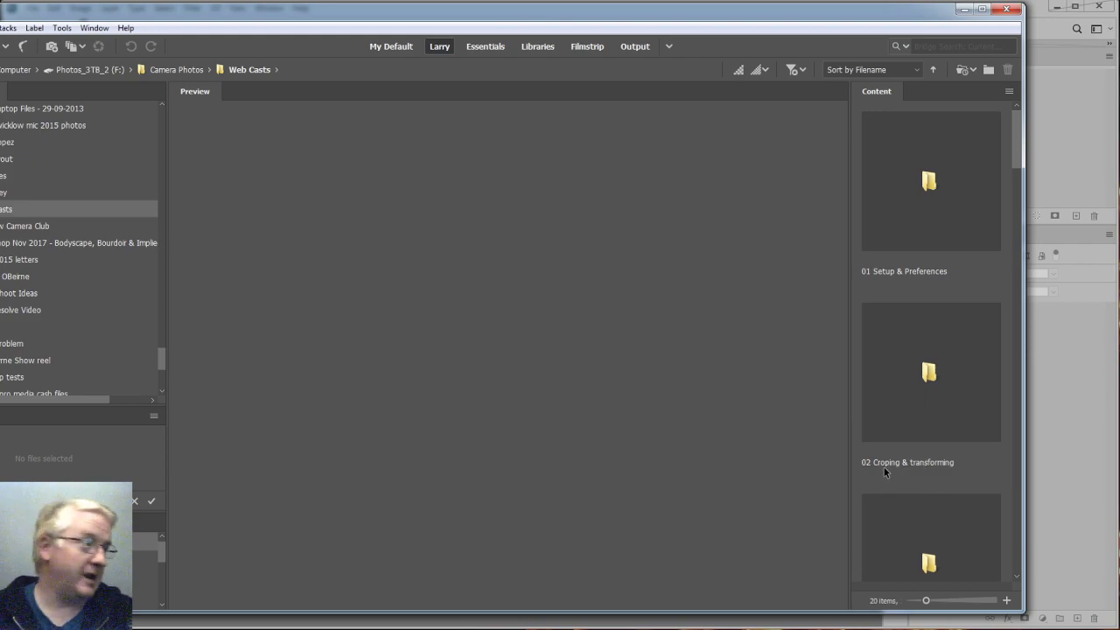
- In Bridge, browse the Web Casts folder and open its subfolder 06 Blend if
scroll(909, 411, "down", 2)
scroll(915, 395, "down", 10)
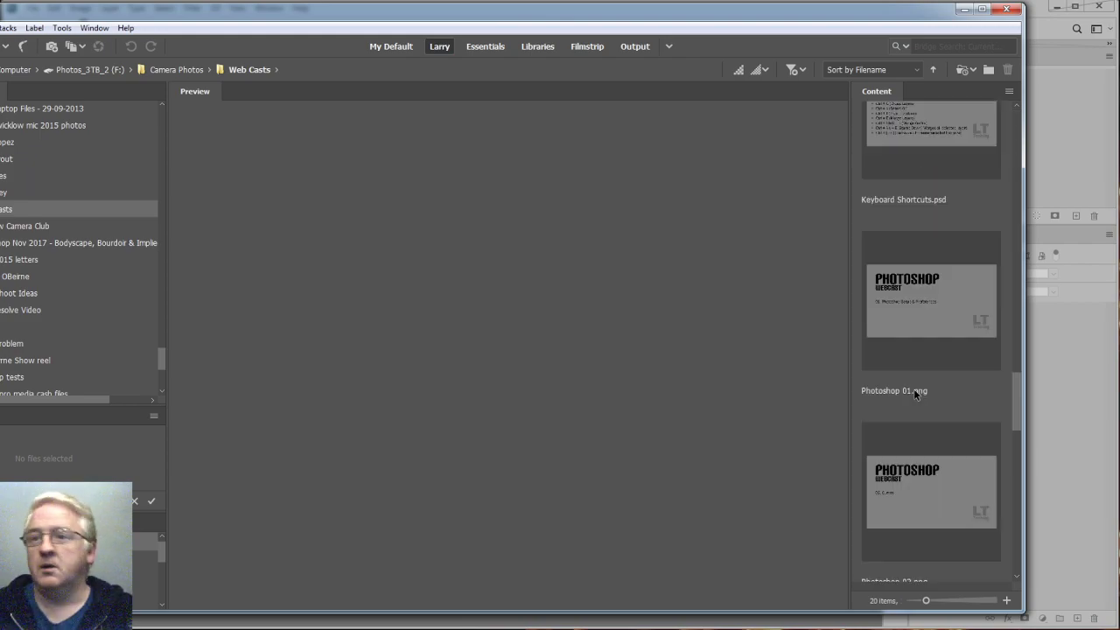
scroll(913, 388, "up", 8)
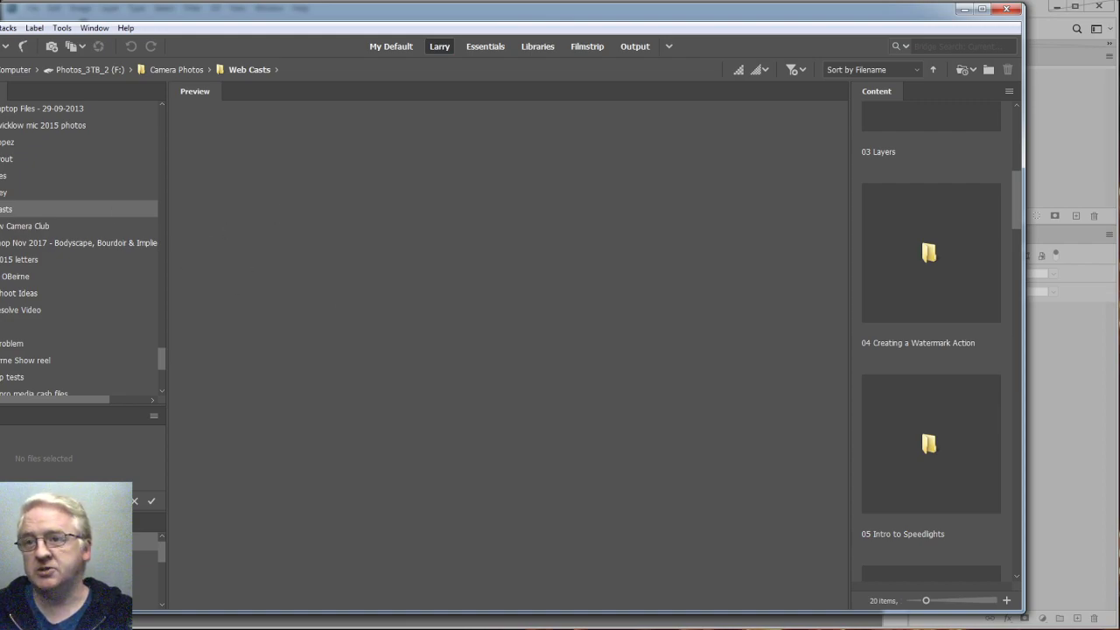
left_click(0, 209)
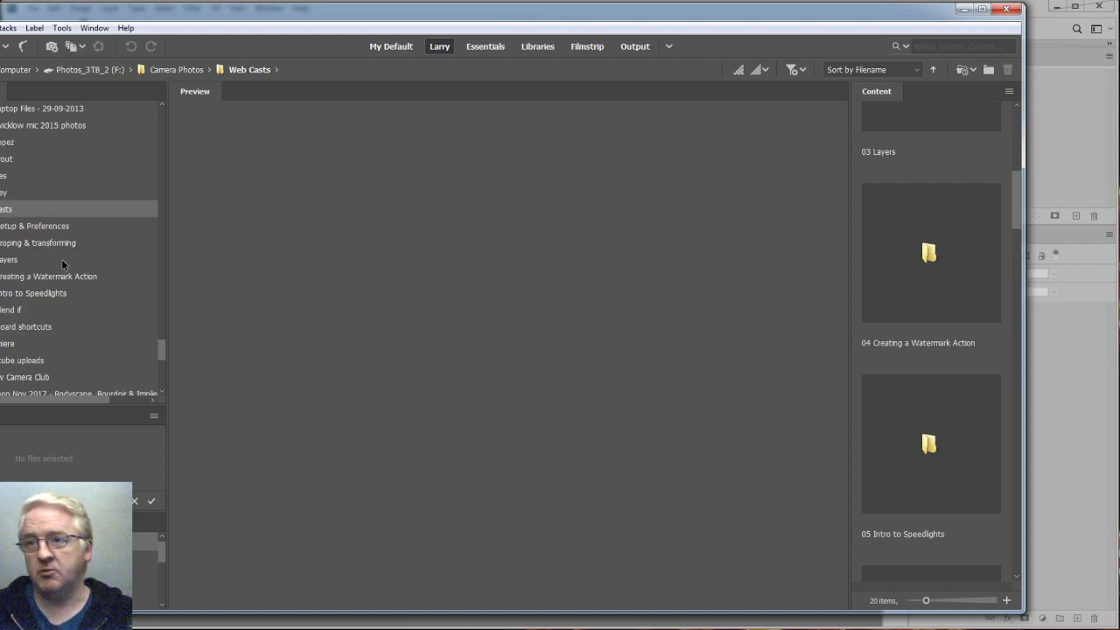
left_click(14, 312)
scroll(915, 365, "down", 4)
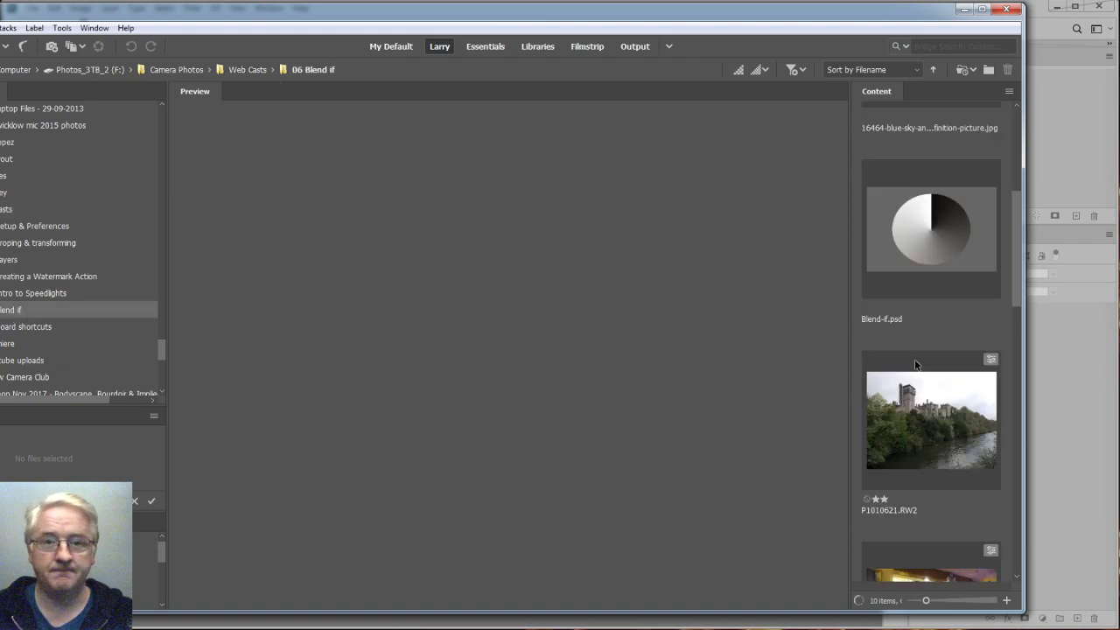
left_click(932, 251)
right_click(916, 246)
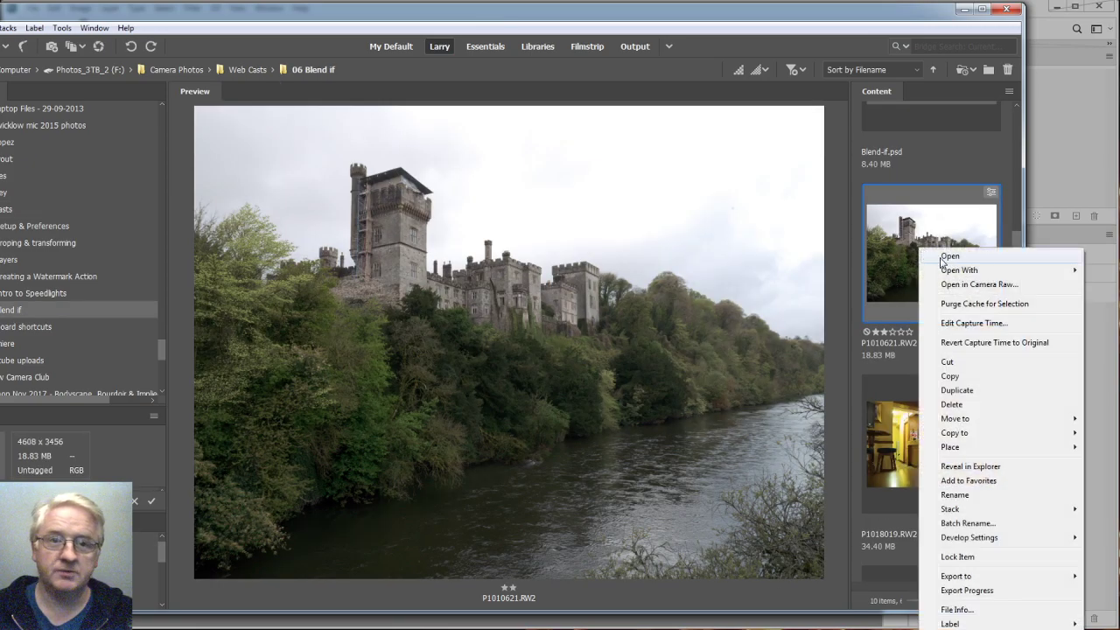
left_click(949, 286)
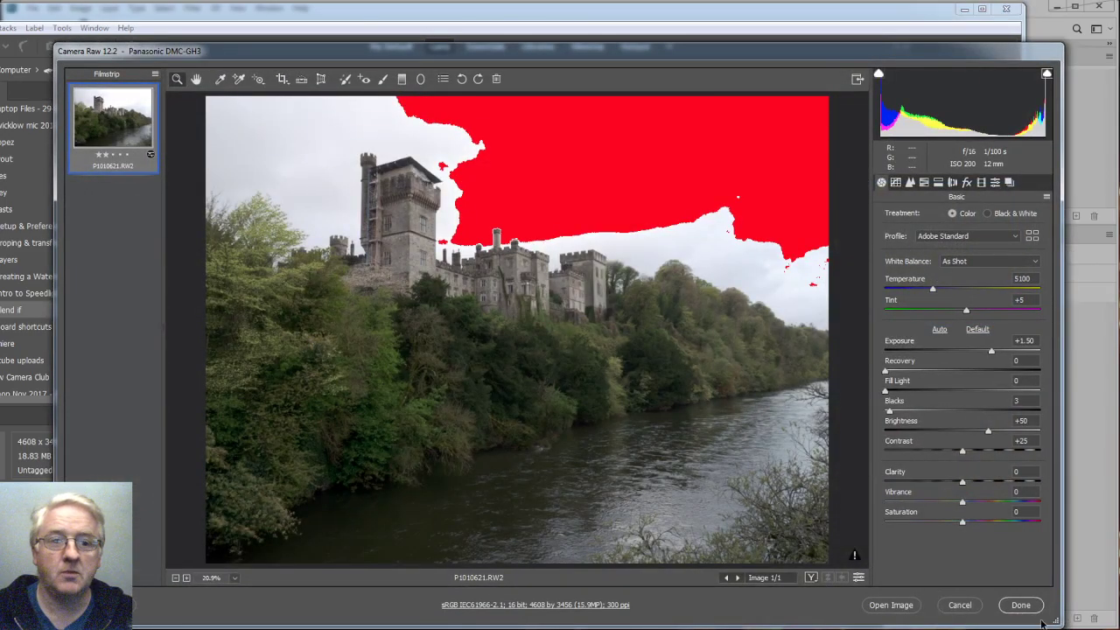
left_click(955, 607)
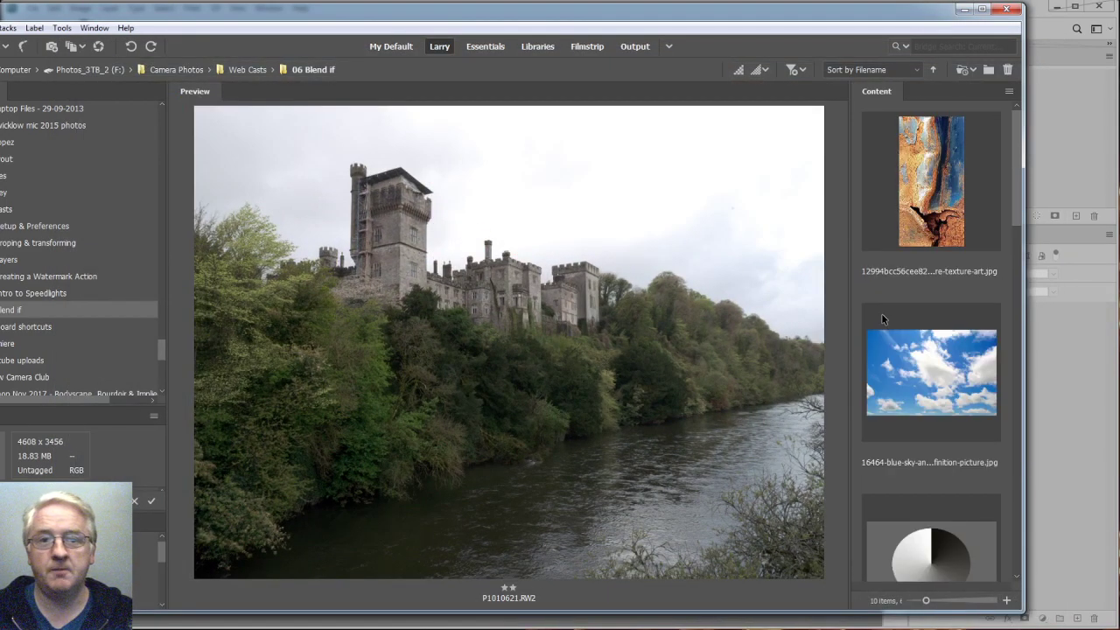
- Preview P1018019.RW2, open P1018020.RW2 in Camera Raw to inspect its Basic settings, and close it without changes
scroll(880, 319, "down", 3)
left_click(908, 429)
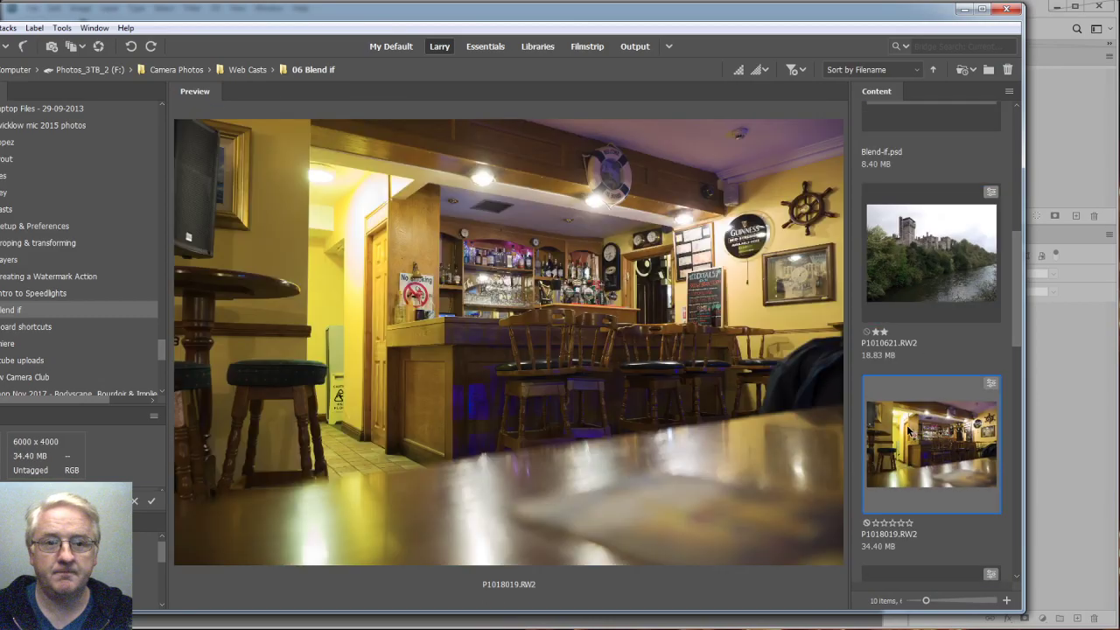
scroll(908, 429, "down", 2)
right_click(903, 449)
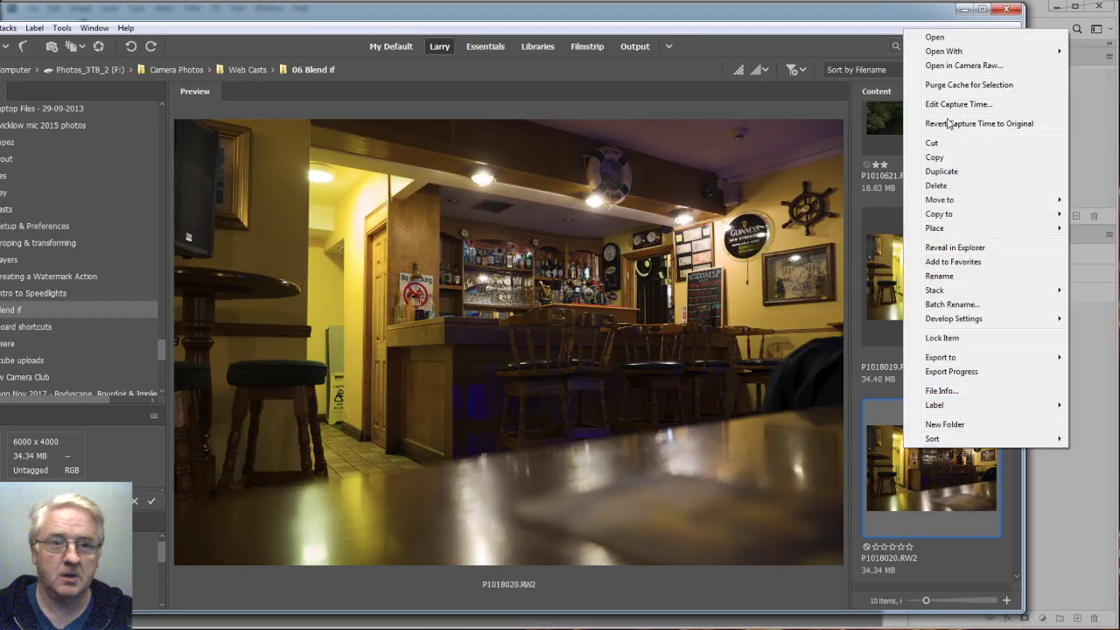
left_click(935, 39)
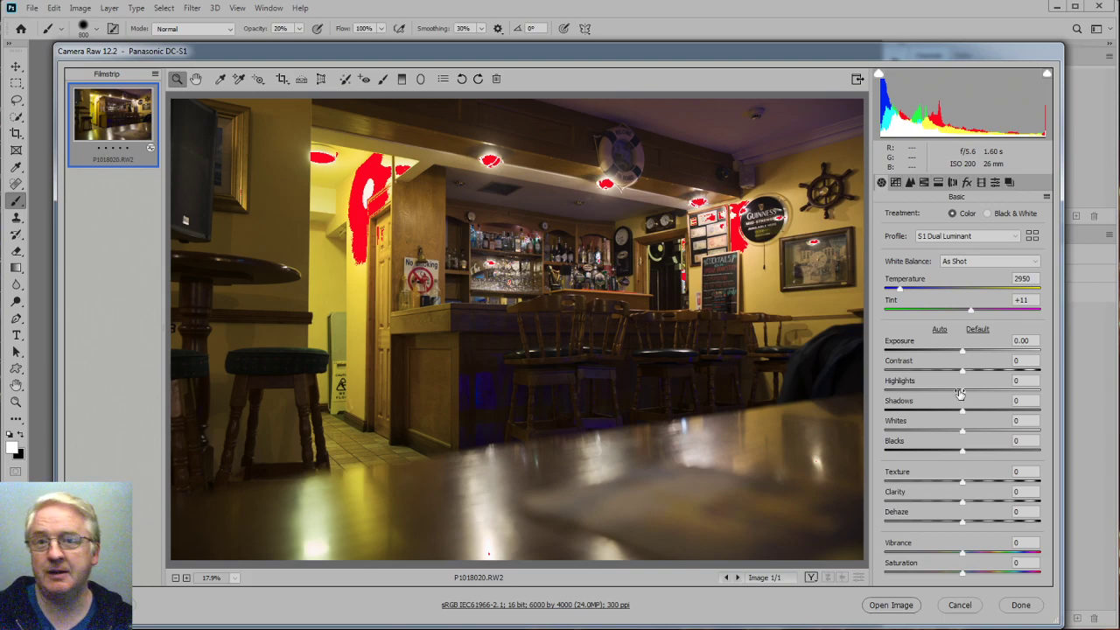
key("Escape")
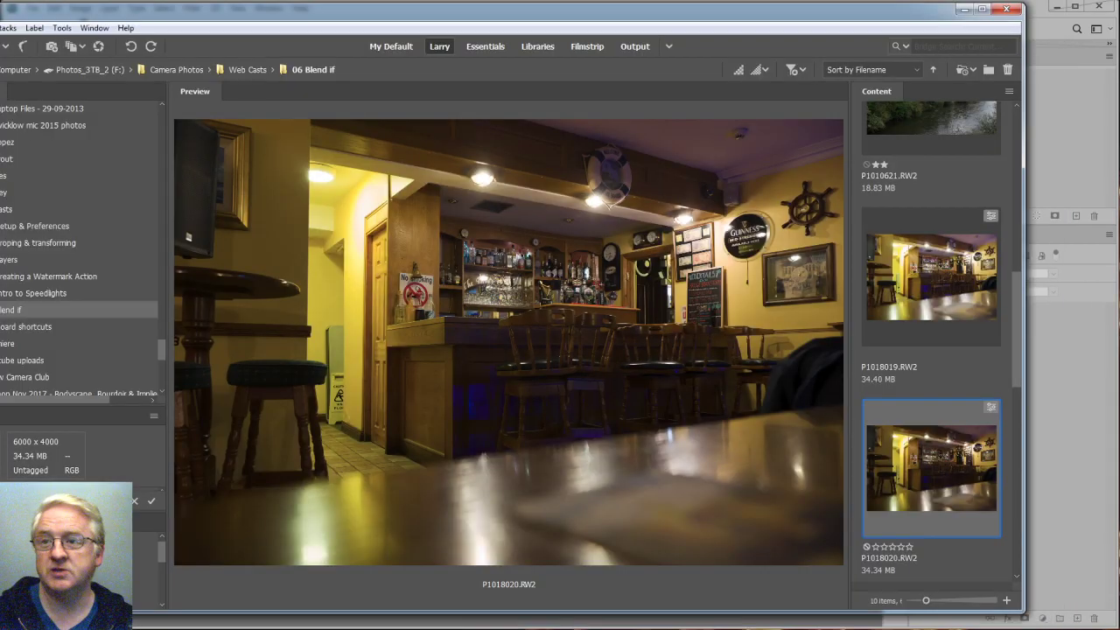
- Find Outdoor White Balance.DNG in the 01 Setup & Preferences folder and open it in Camera Raw
left_click(5, 229)
scroll(927, 472, "down", 5)
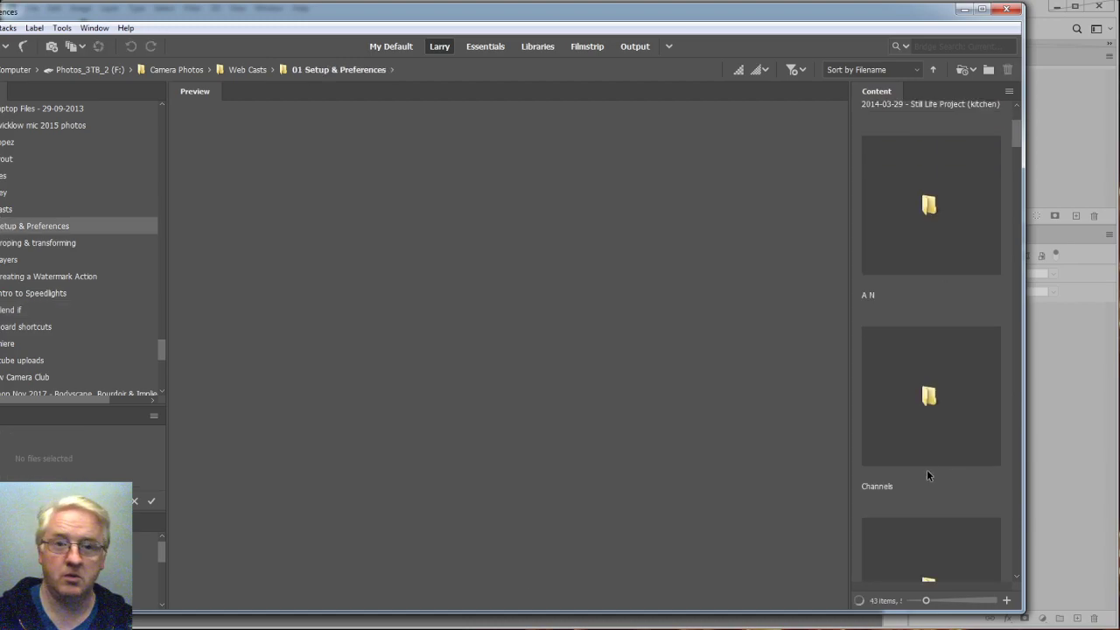
scroll(924, 469, "up", 2)
scroll(924, 469, "down", 12)
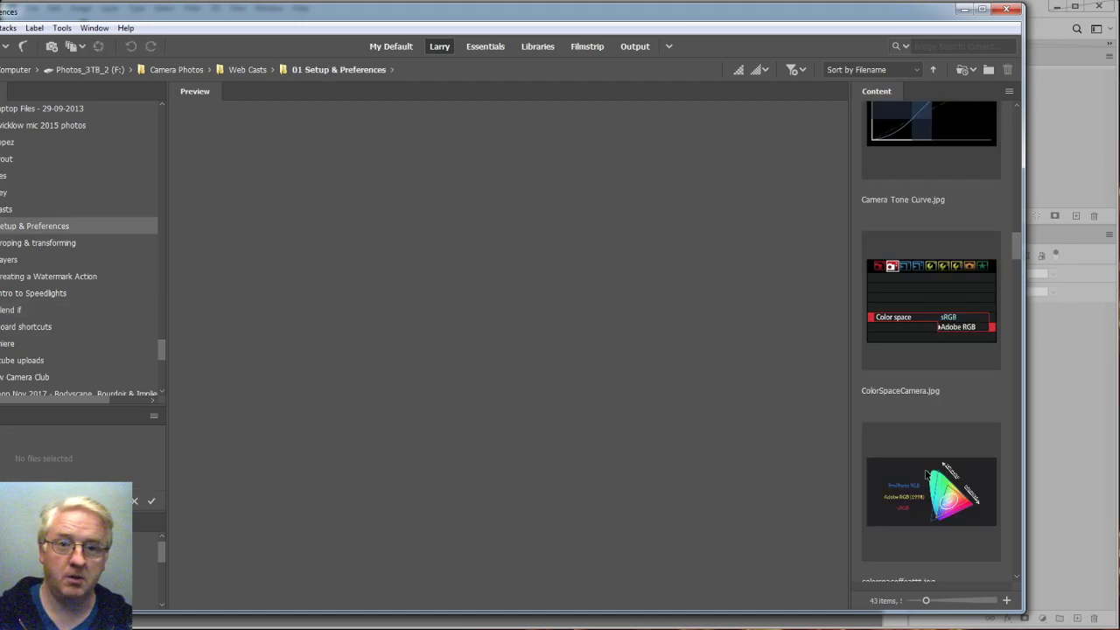
left_click(935, 507)
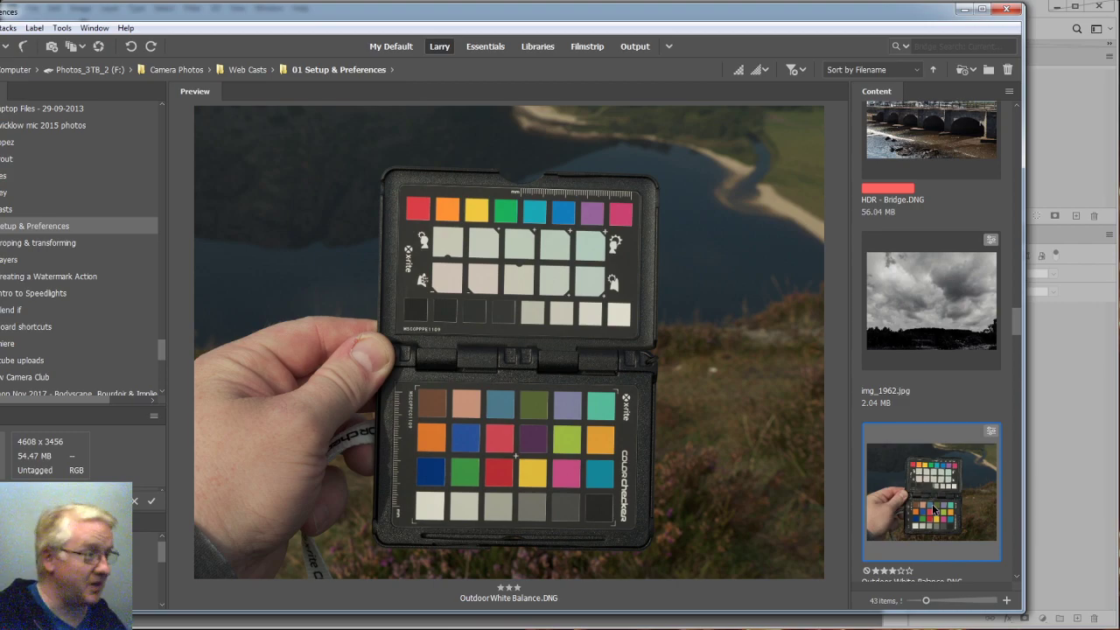
right_click(930, 508)
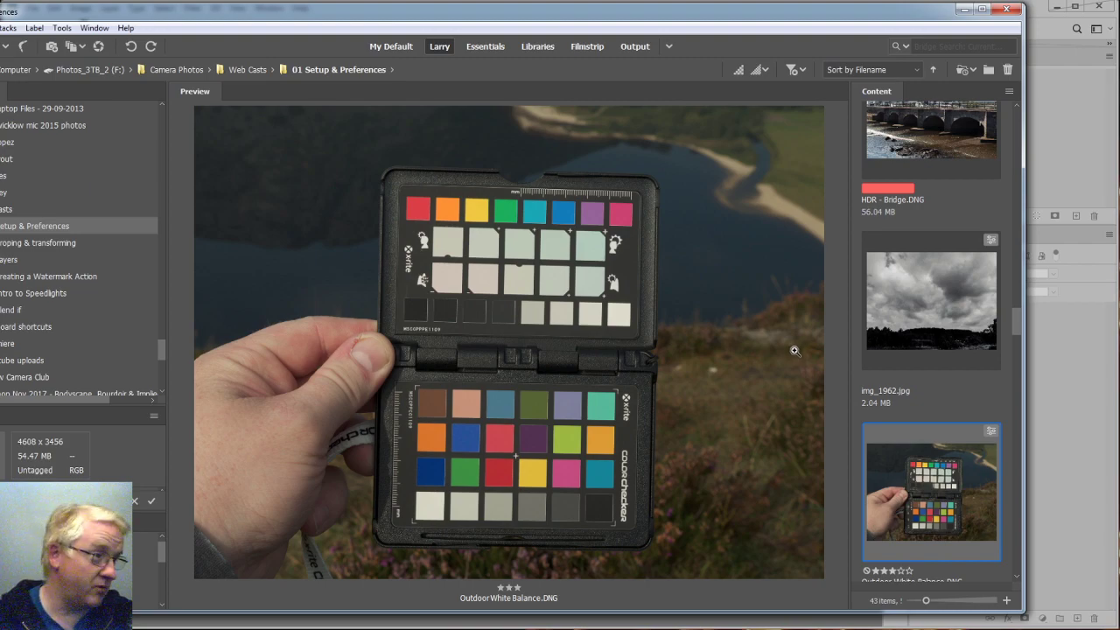
key("ctrl+o")
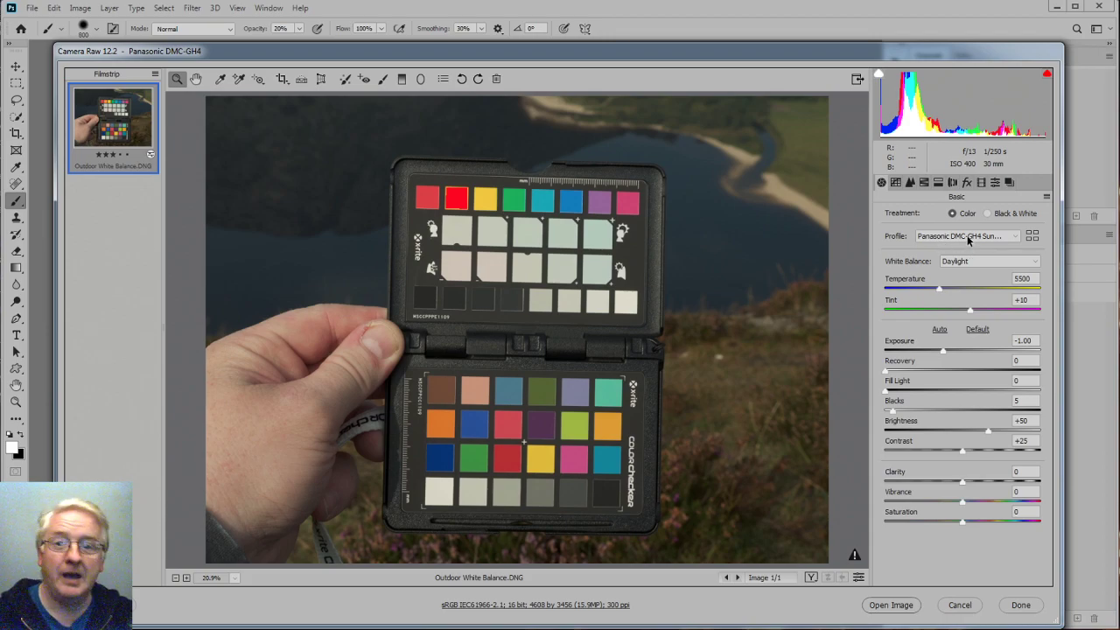
- Zoom in on the lower patches of the colour chart and set the profile to Adobe Standard
left_click(527, 540)
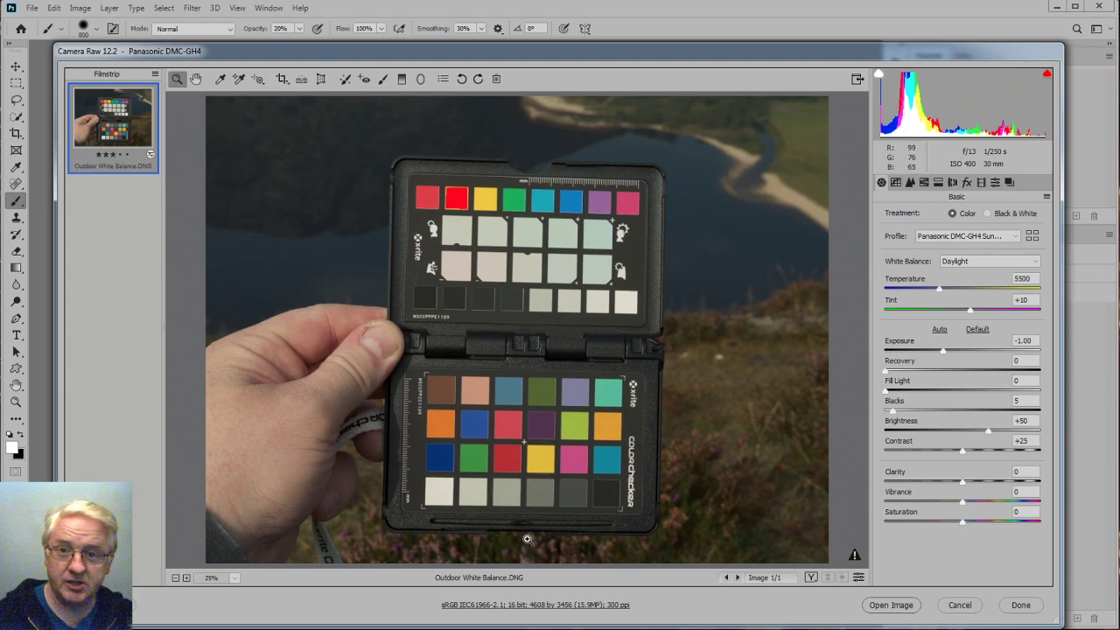
left_click(527, 540)
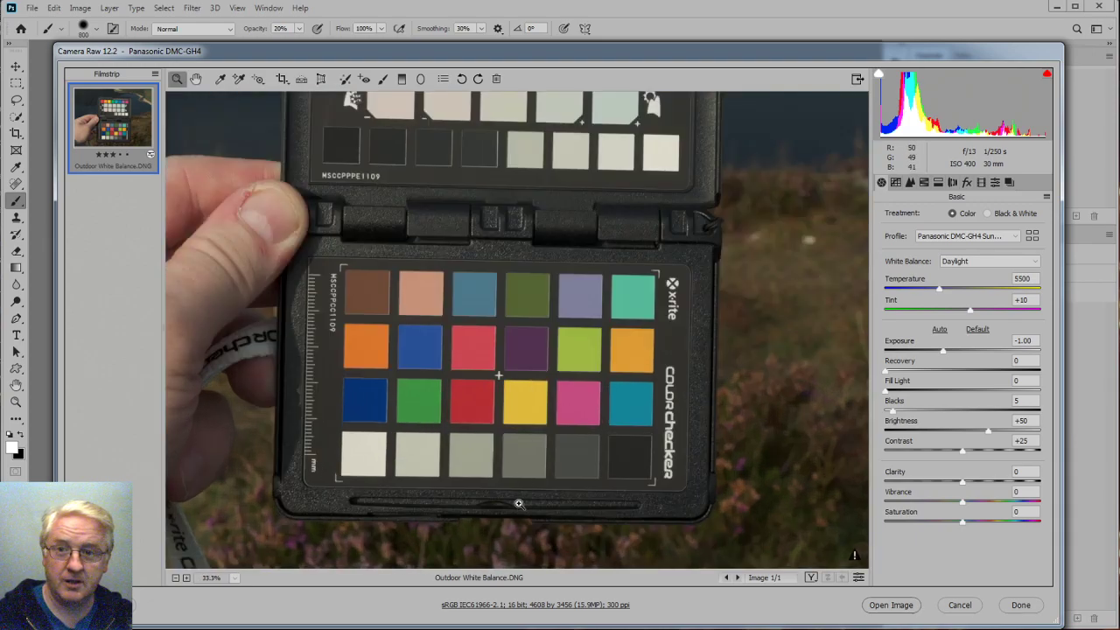
left_click_drag(513, 440, 548, 427)
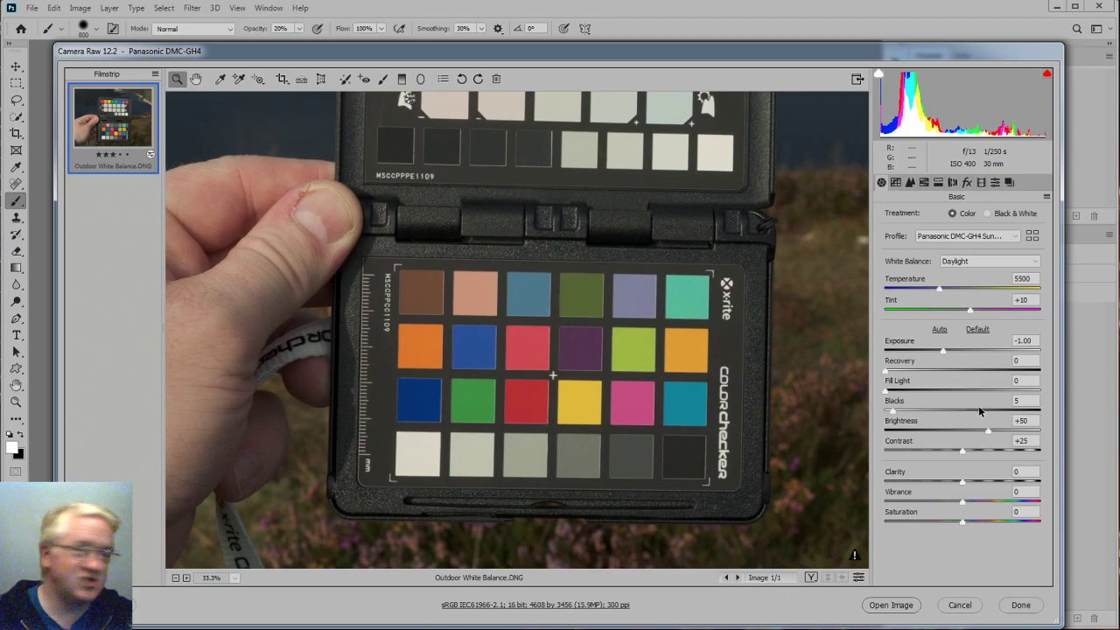
left_click(1016, 237)
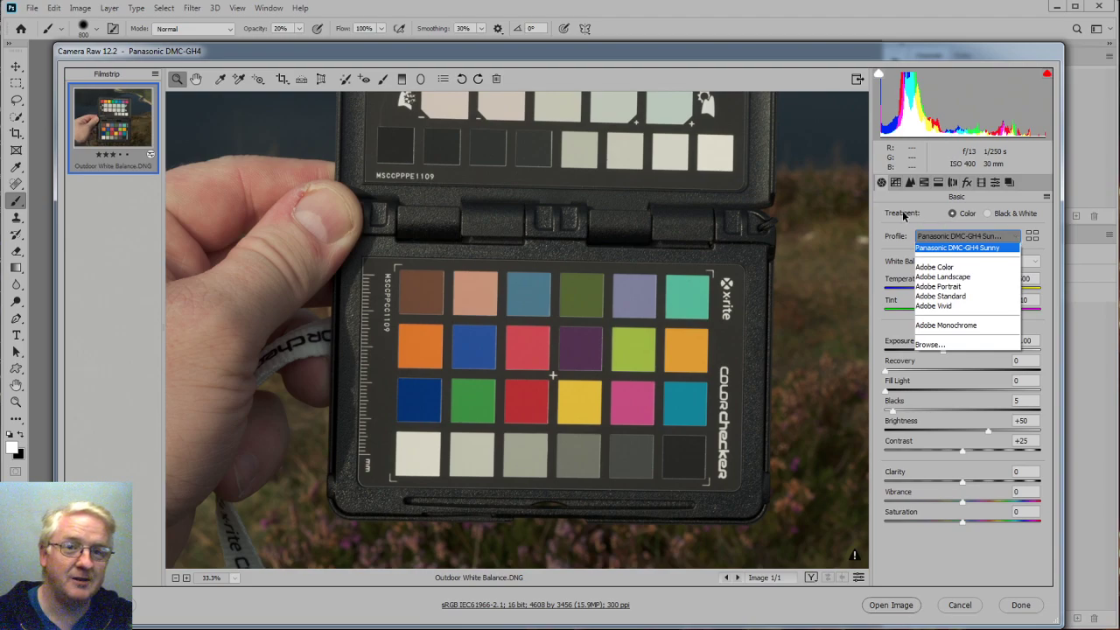
left_click(924, 298)
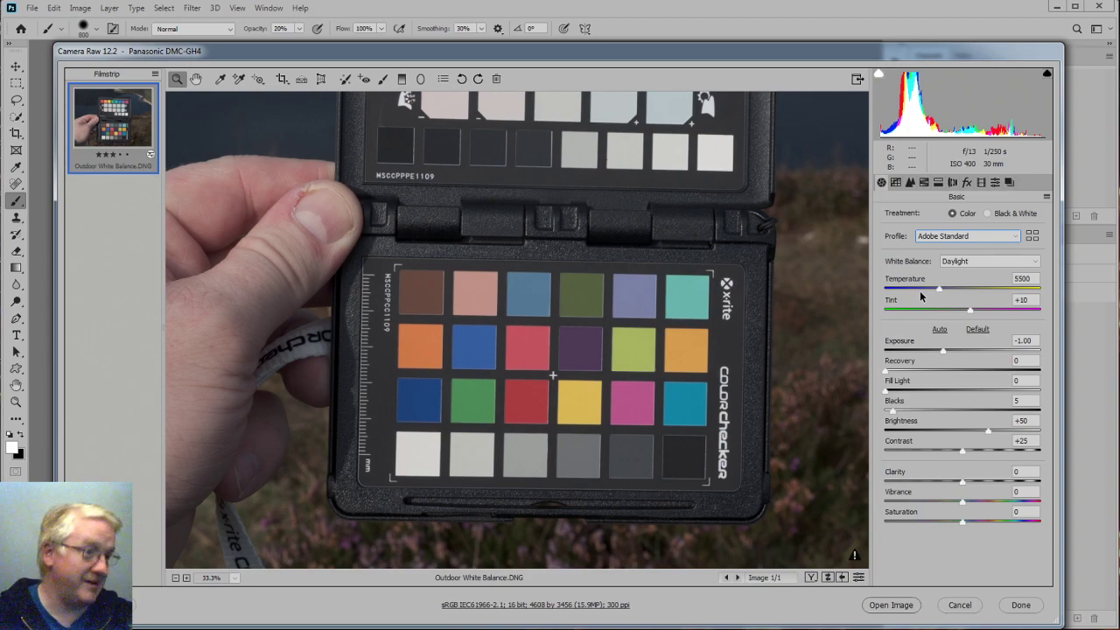
- Try the Adobe Vivid, Adobe Landscape and Adobe Color profiles in turn on the colour chart
left_click(976, 236)
left_click(946, 286)
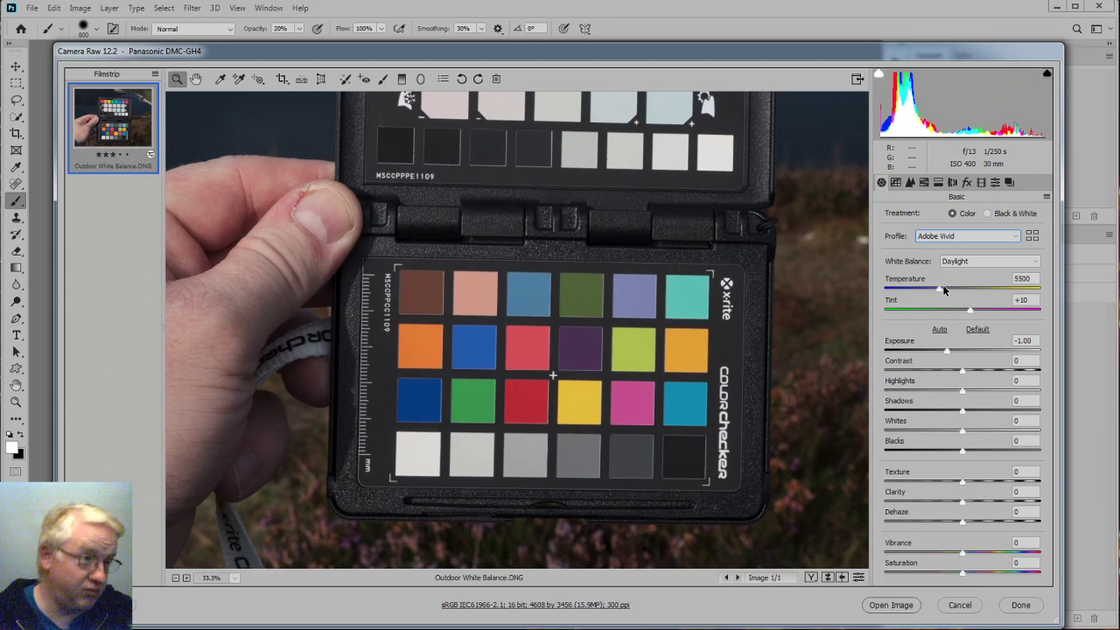
left_click(956, 237)
left_click(959, 259)
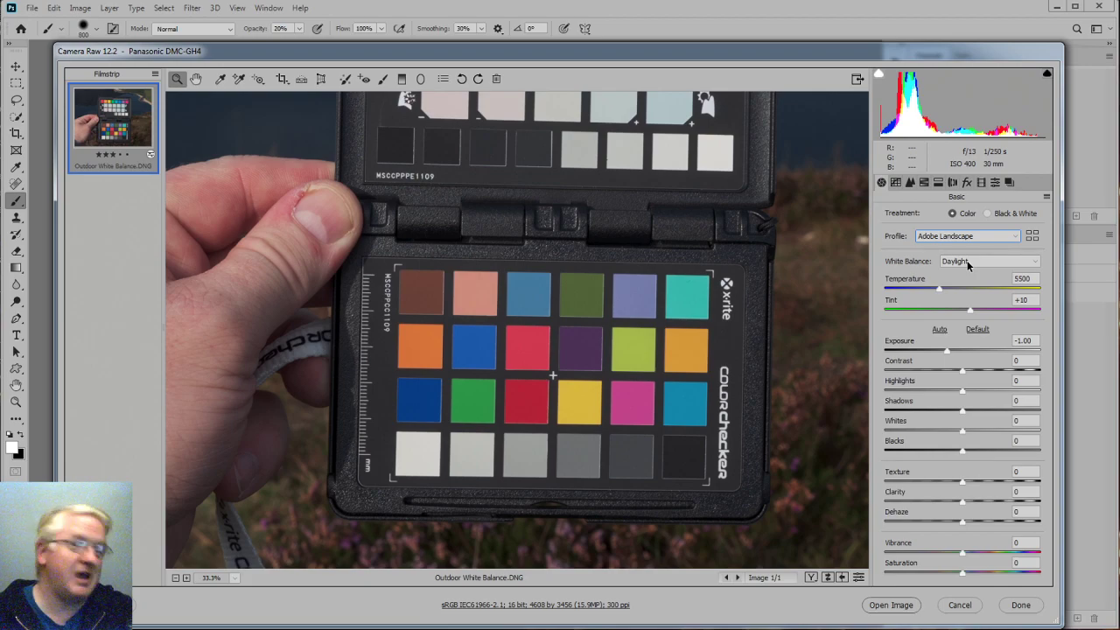
left_click(969, 237)
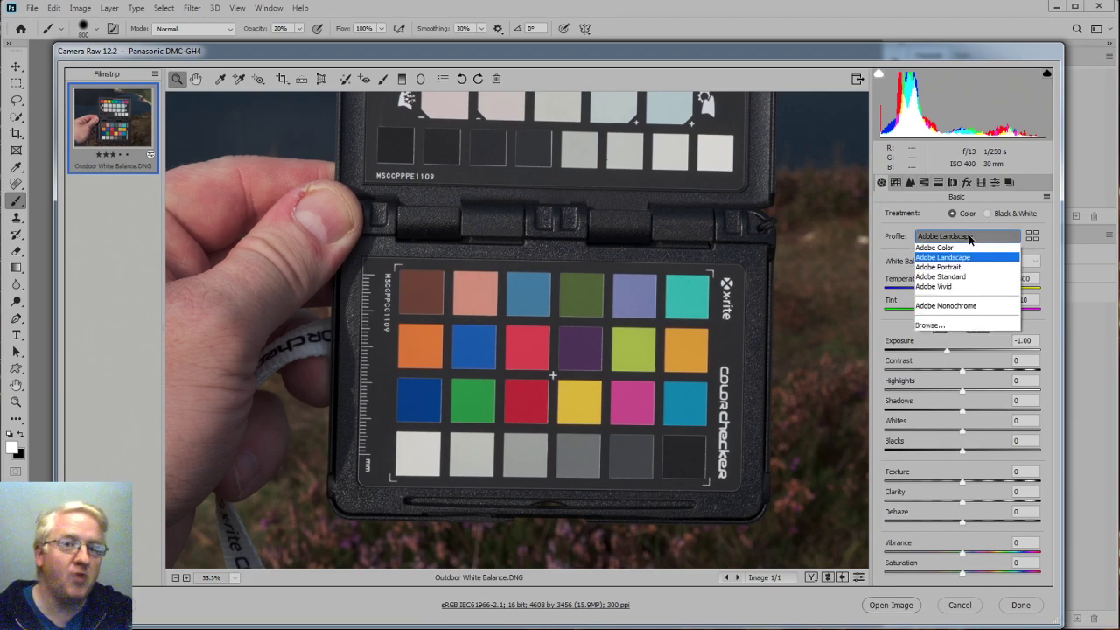
left_click(962, 248)
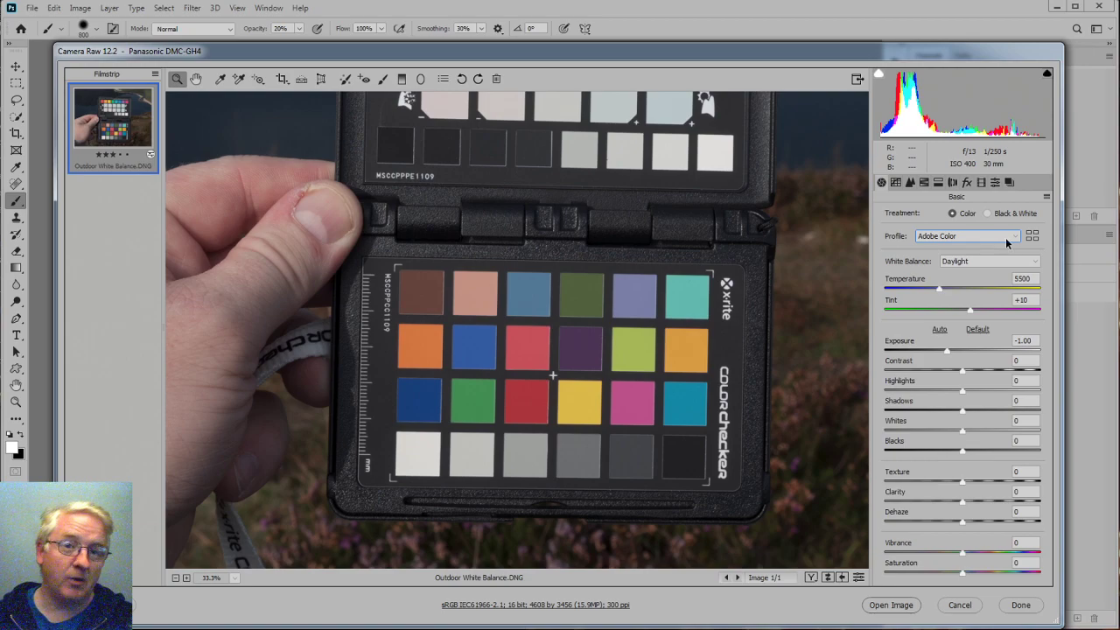
- Browse the custom camera profiles and apply Panasonic DMC-GH4 Dual Illuminant to the colour chart photo
left_click(1032, 235)
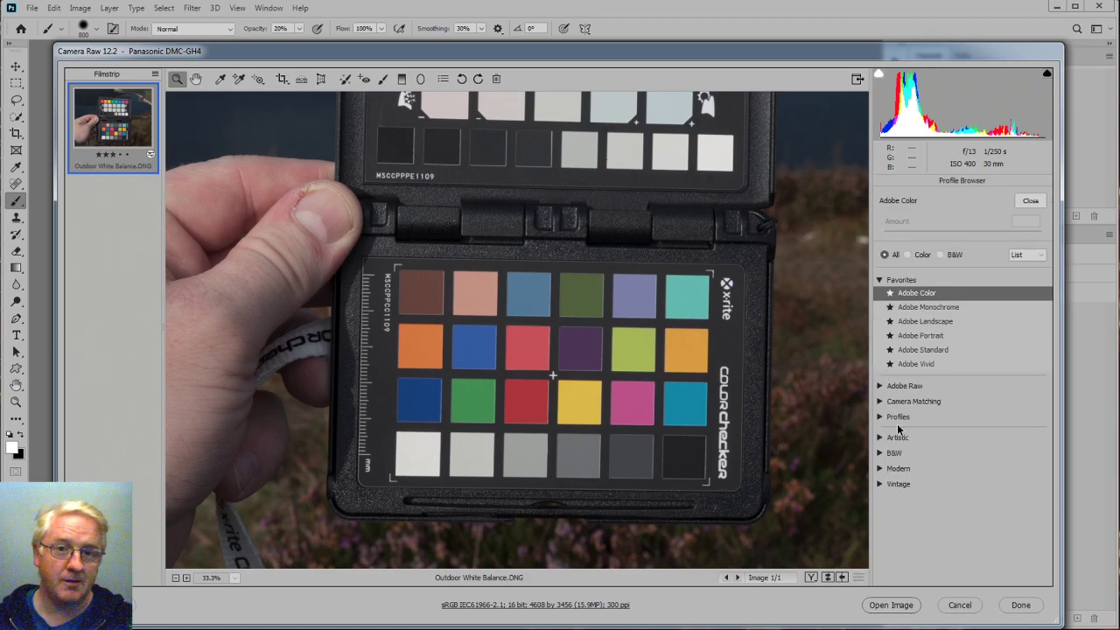
left_click(880, 417)
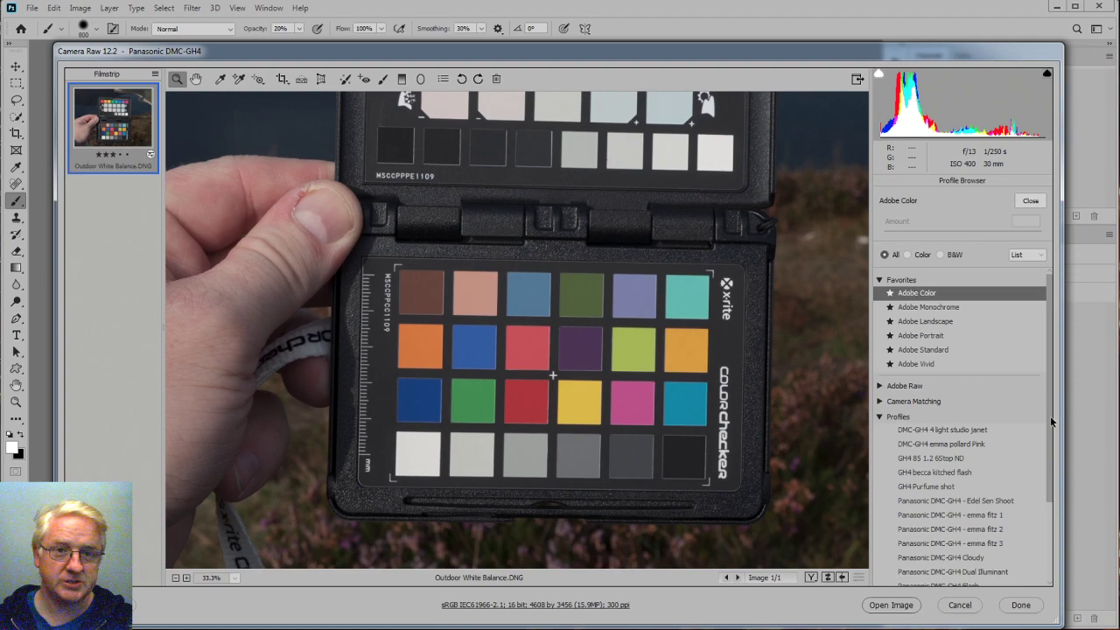
scroll(1047, 417, "down", 3)
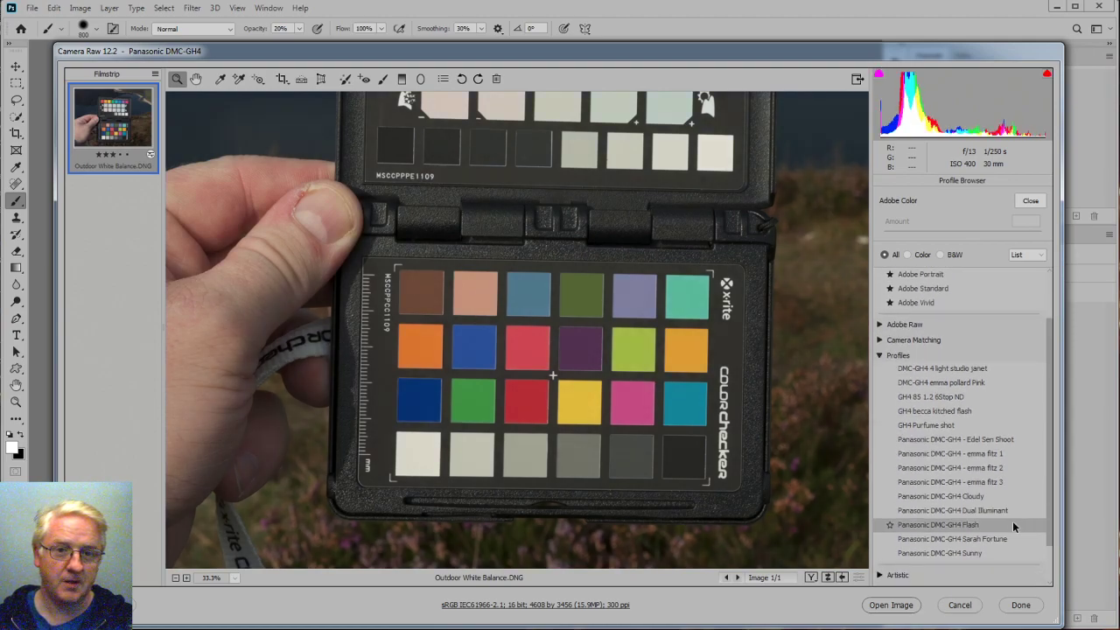
left_click(994, 509)
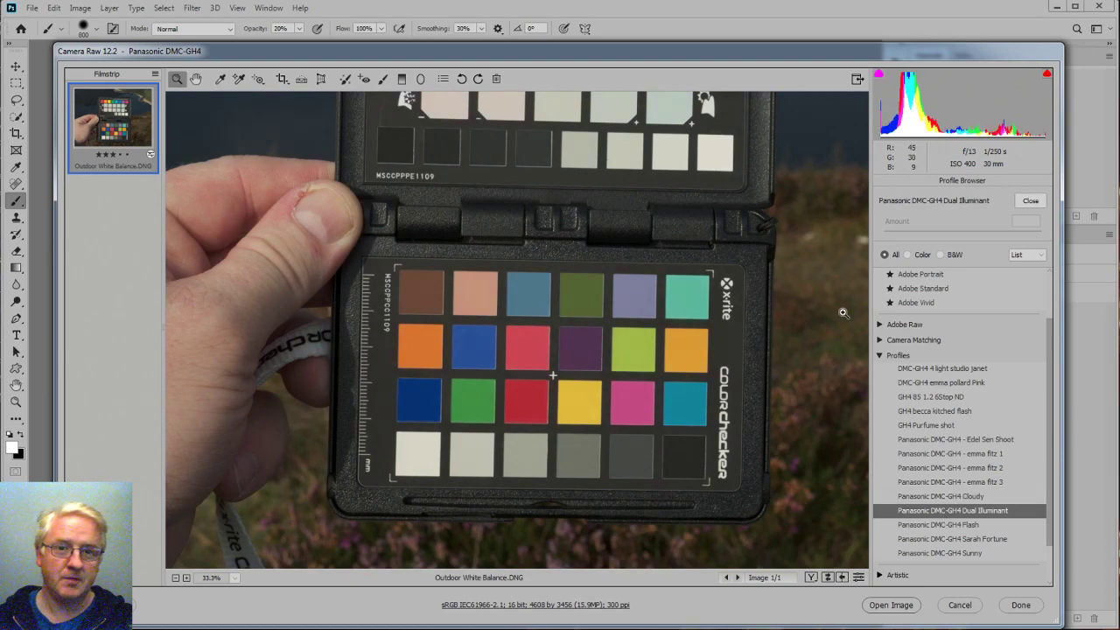
left_click(1030, 200)
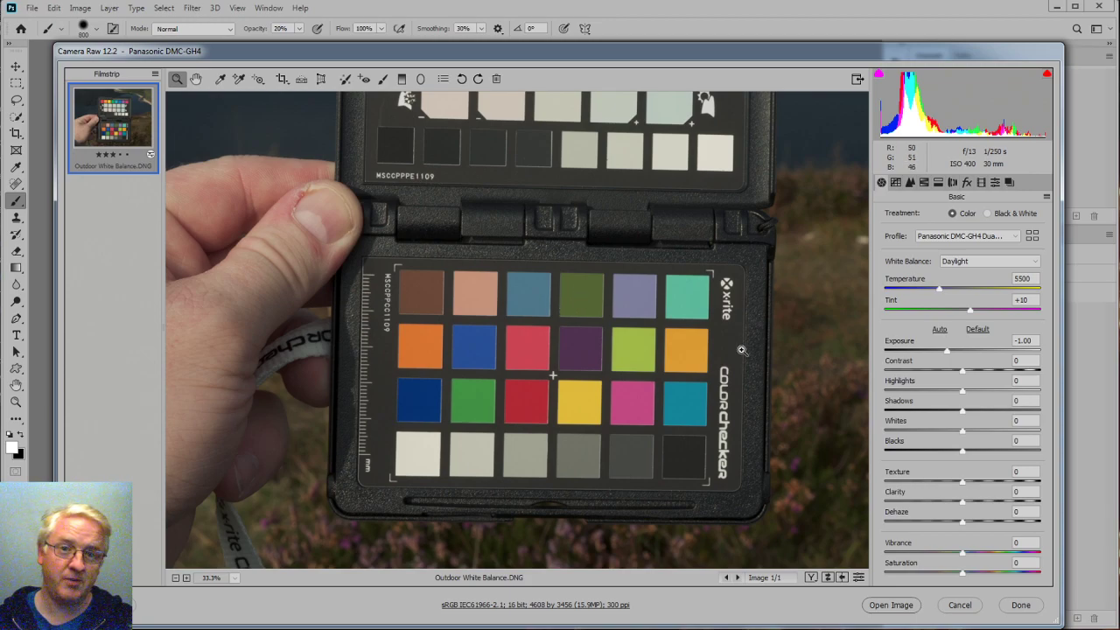
- Compare Adobe Standard with the Panasonic DMC-GH4 Dual Illuminant profile on the chart, and cancel the Camera Raw edits
left_click(1018, 239)
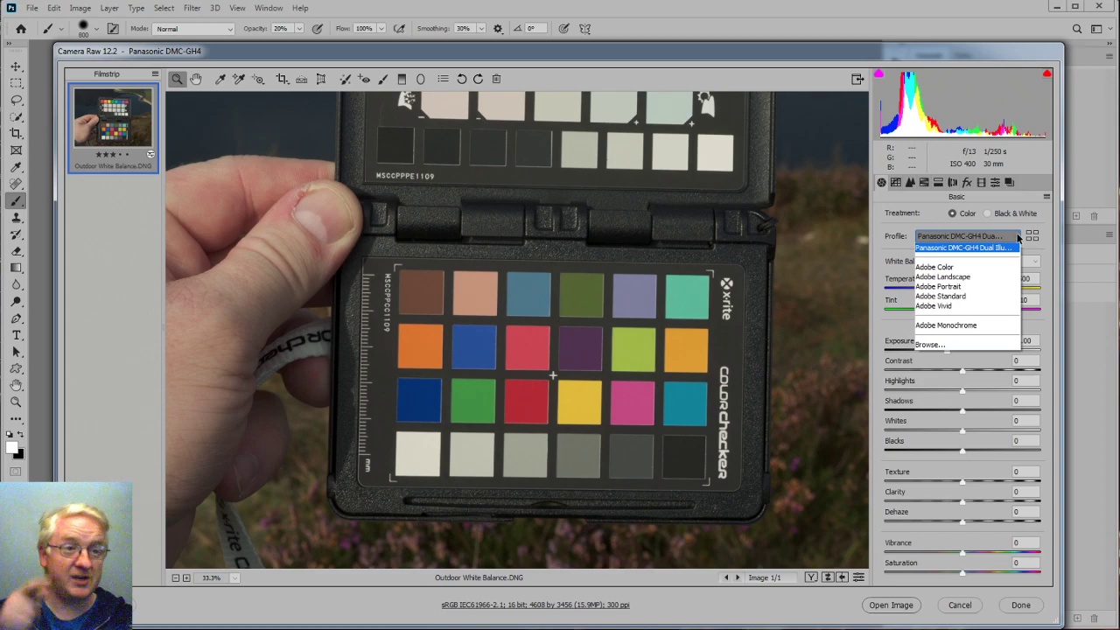
left_click(921, 296)
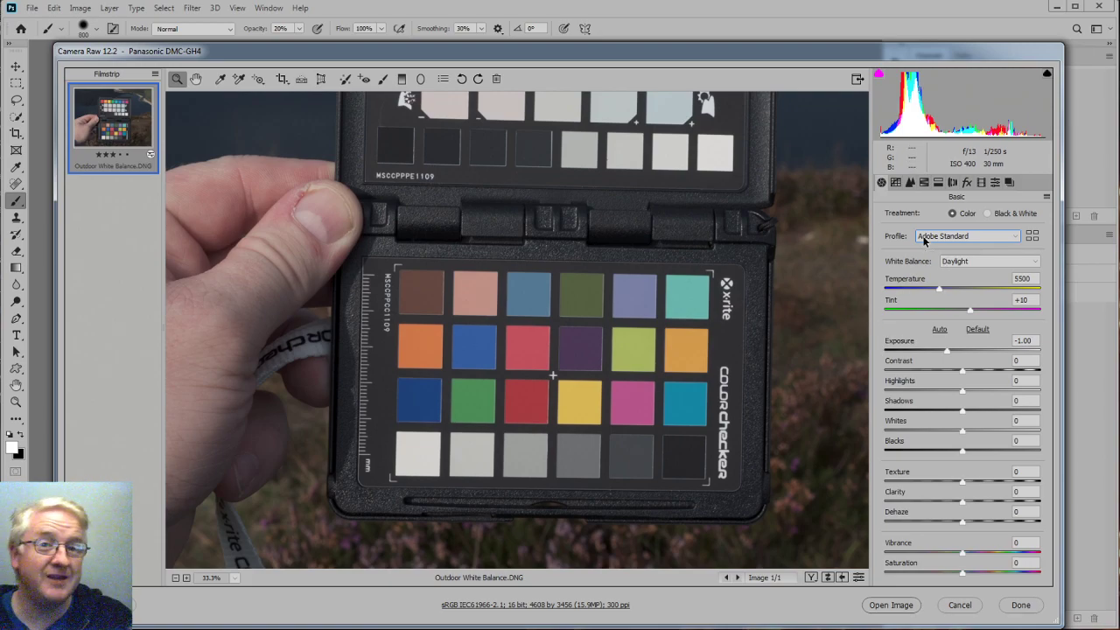
left_click(1032, 237)
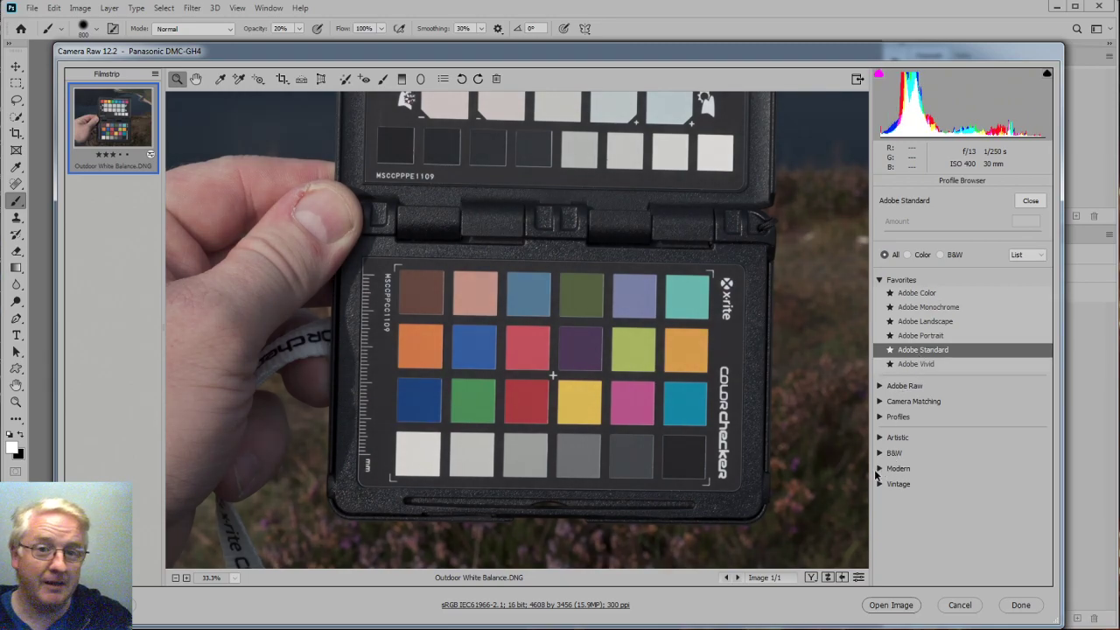
left_click(880, 416)
scroll(988, 525, "down", 2)
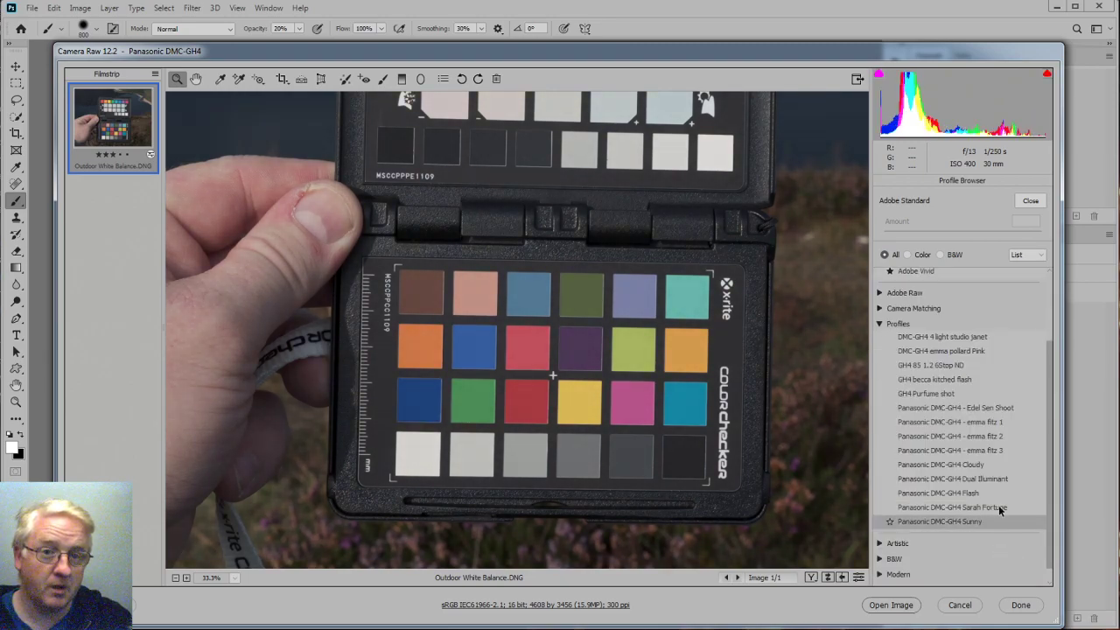
left_click(979, 480)
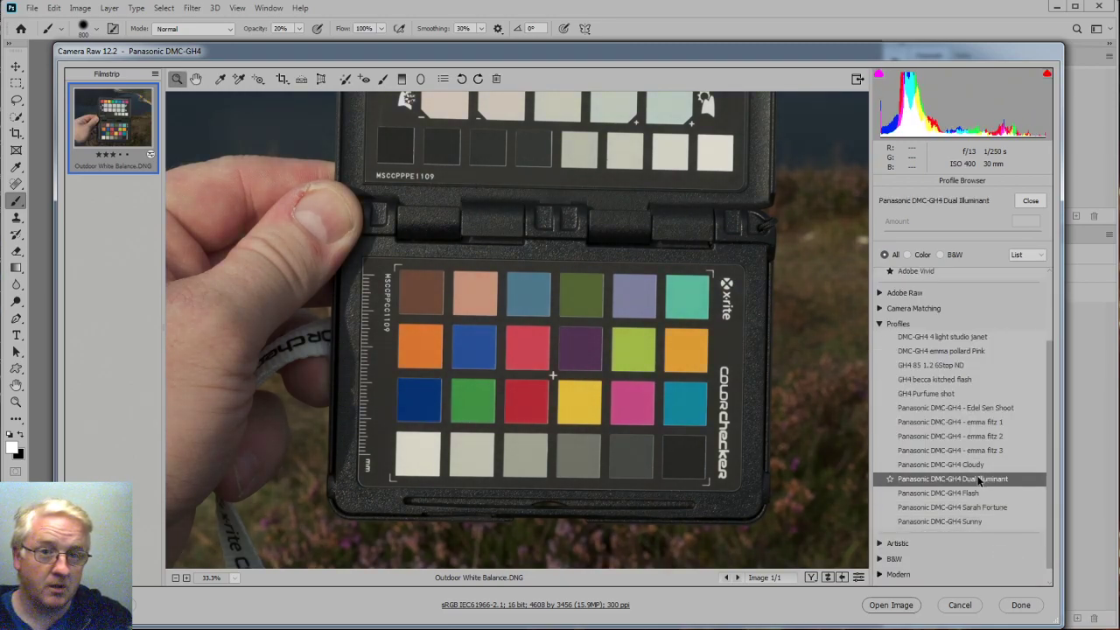
left_click(1031, 200)
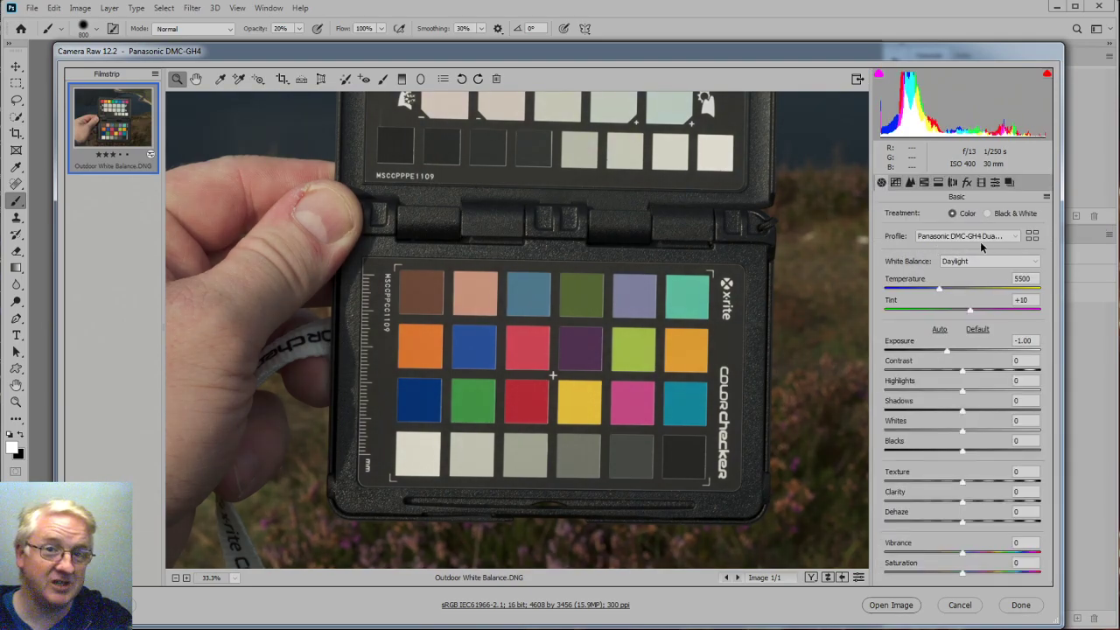
left_click(960, 604)
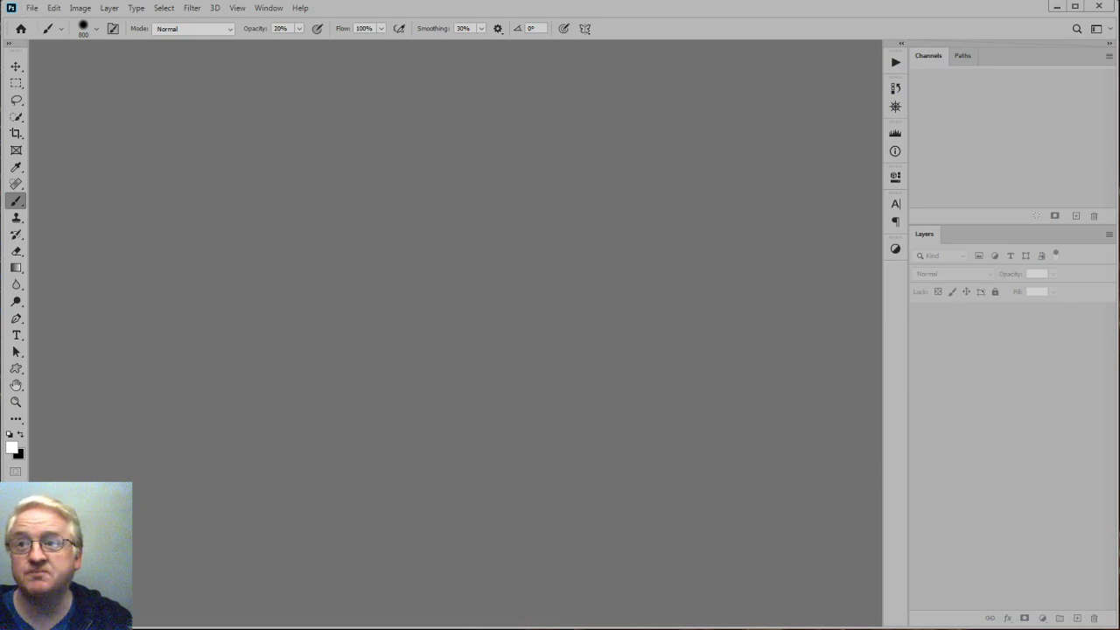
- Switch to Bridge, reopen the 01 Setup & Preferences folder and browse to the bar interior photos
key("alt+Tab")
left_click(17, 310)
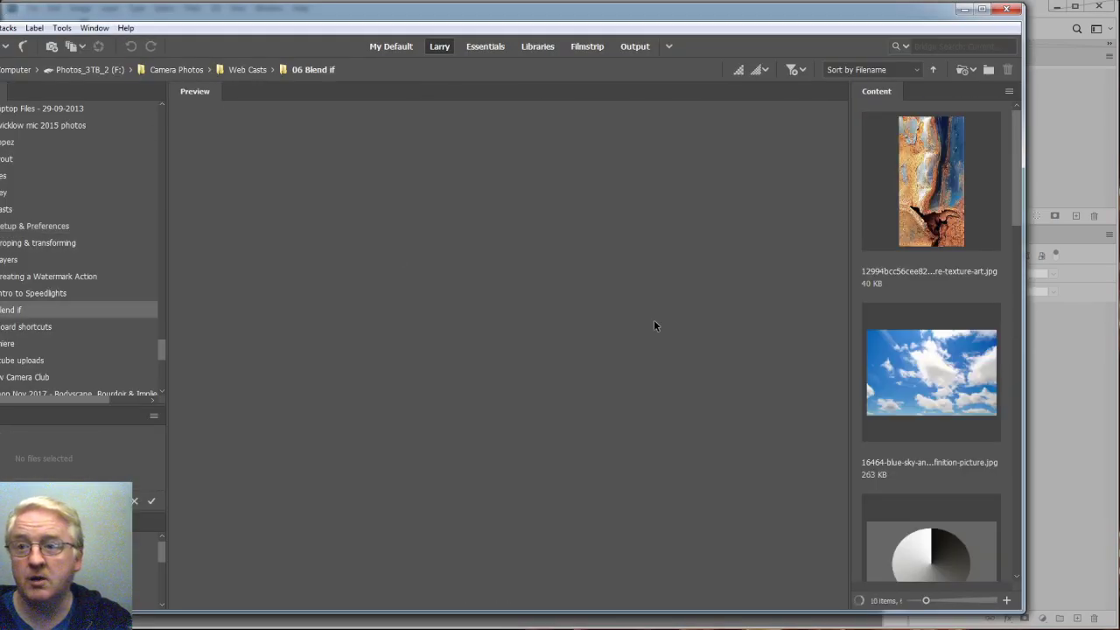
left_click(35, 226)
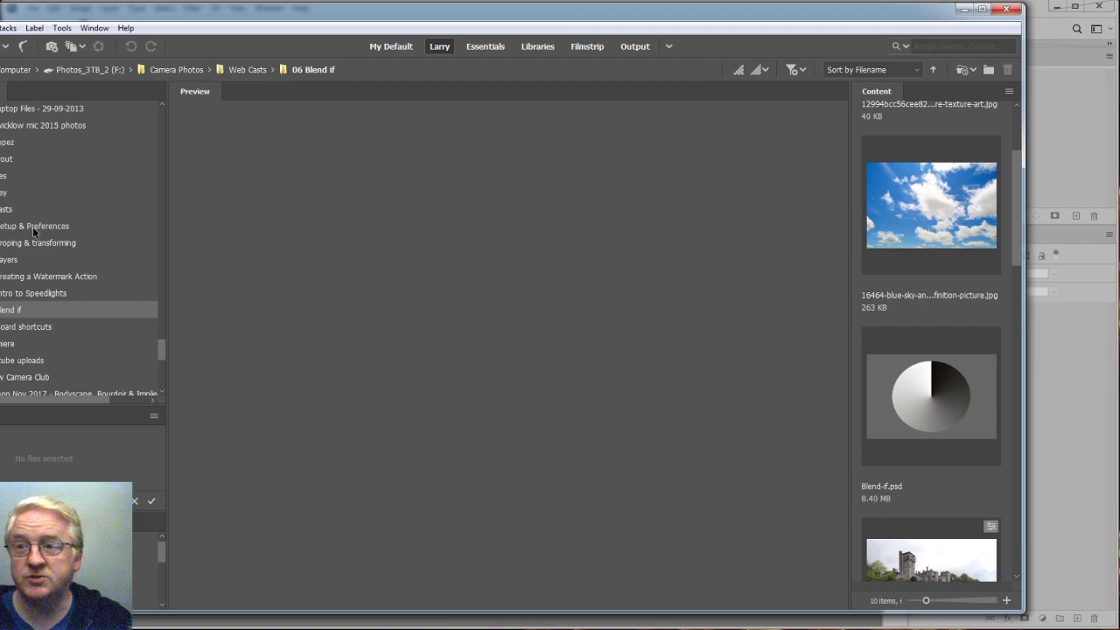
scroll(954, 395, "down", 3)
scroll(954, 391, "down", 10)
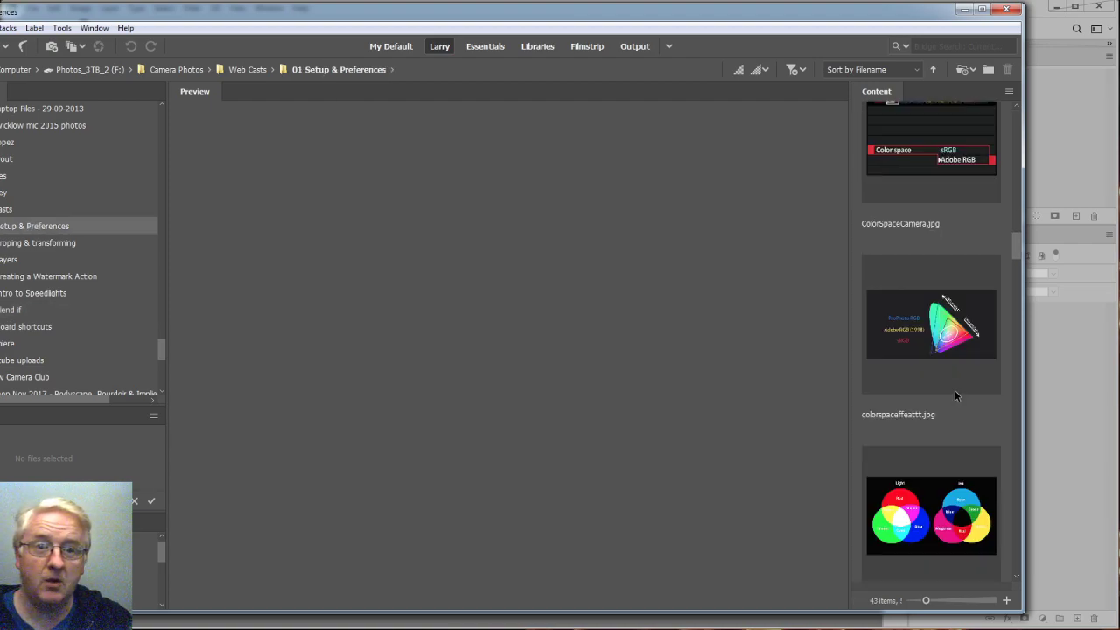
scroll(954, 390, "up", 5)
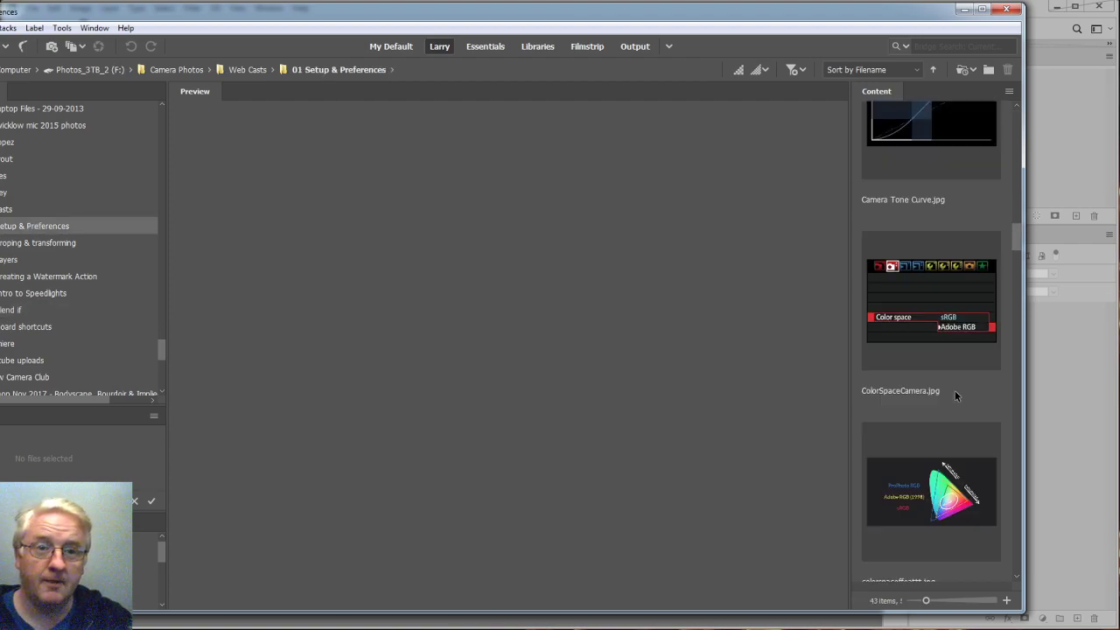
scroll(954, 390, "down", 10)
scroll(954, 390, "down", 3)
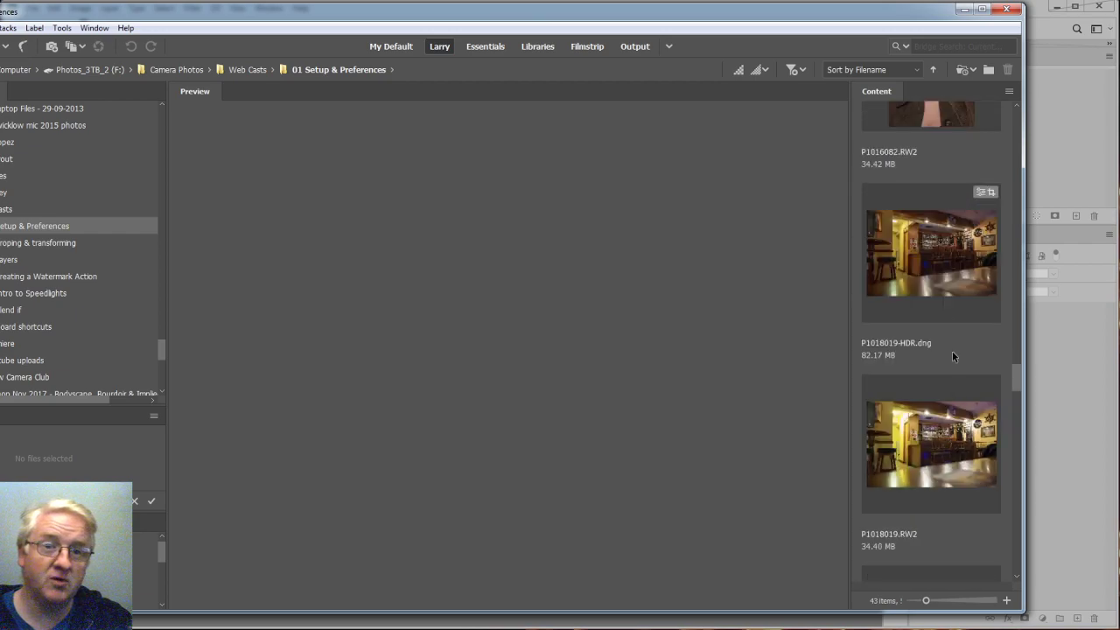
- Select the portrait P1016082.RW2 in the 01 Setup & Preferences folder and open it in Camera Raw
scroll(952, 351, "up", 2)
left_click(931, 369)
right_click(931, 367)
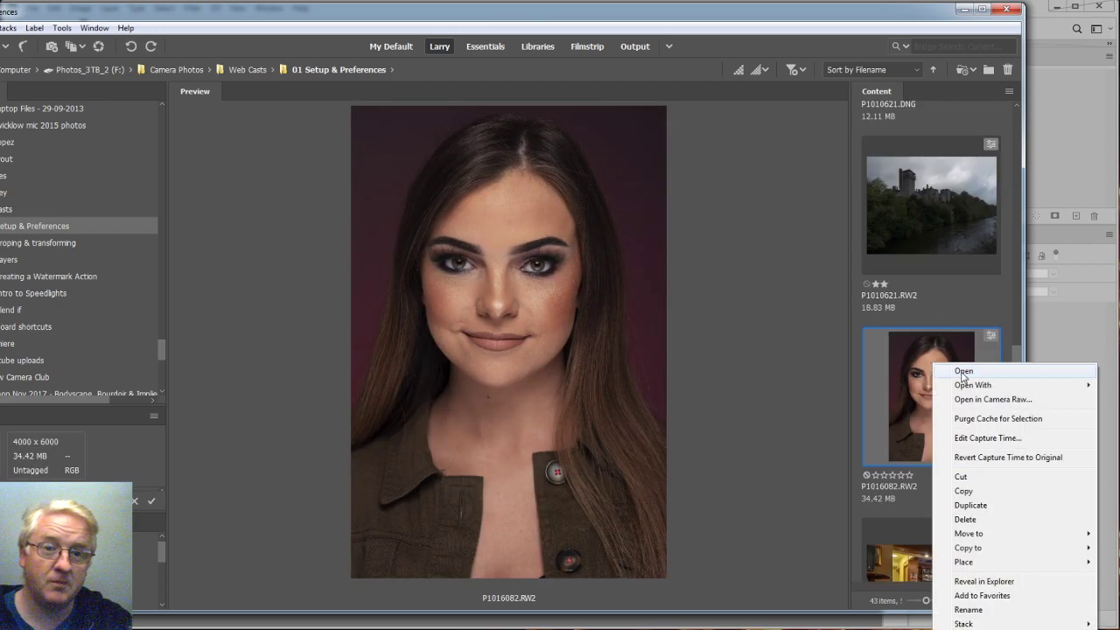
left_click(672, 473)
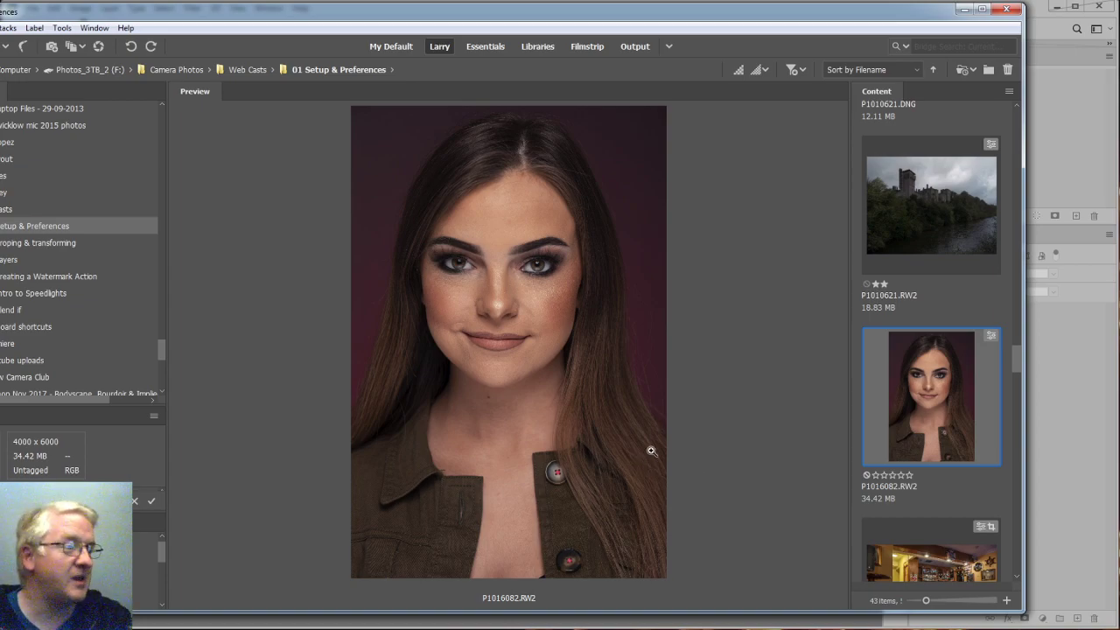
key("ctrl+o")
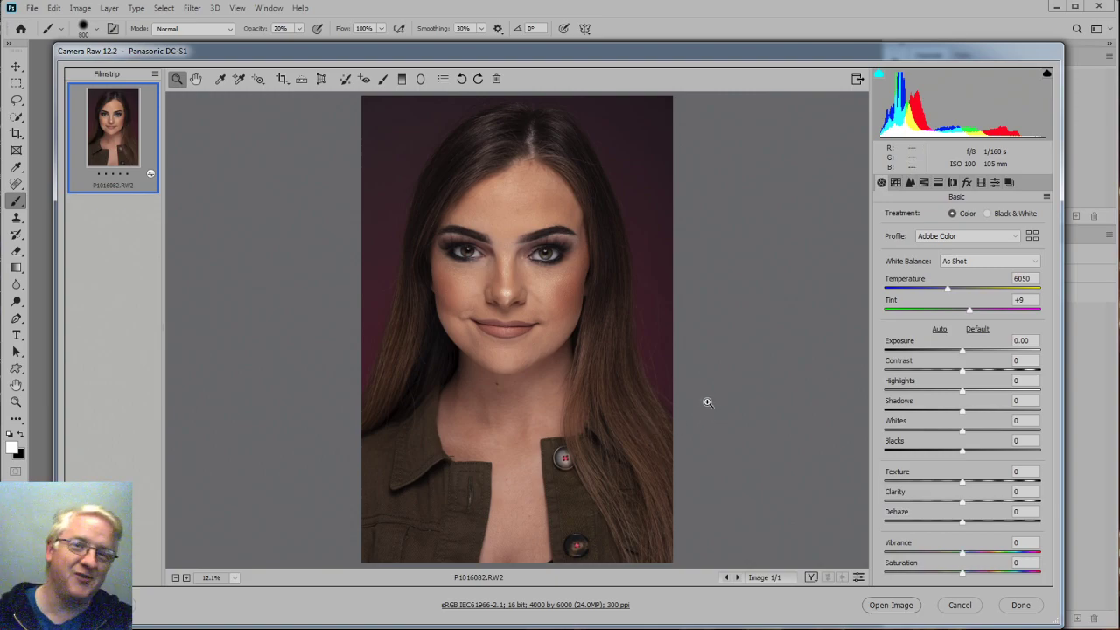
- Browse the custom camera profiles and apply S1 Dual Luminant to the portrait
left_click(935, 238)
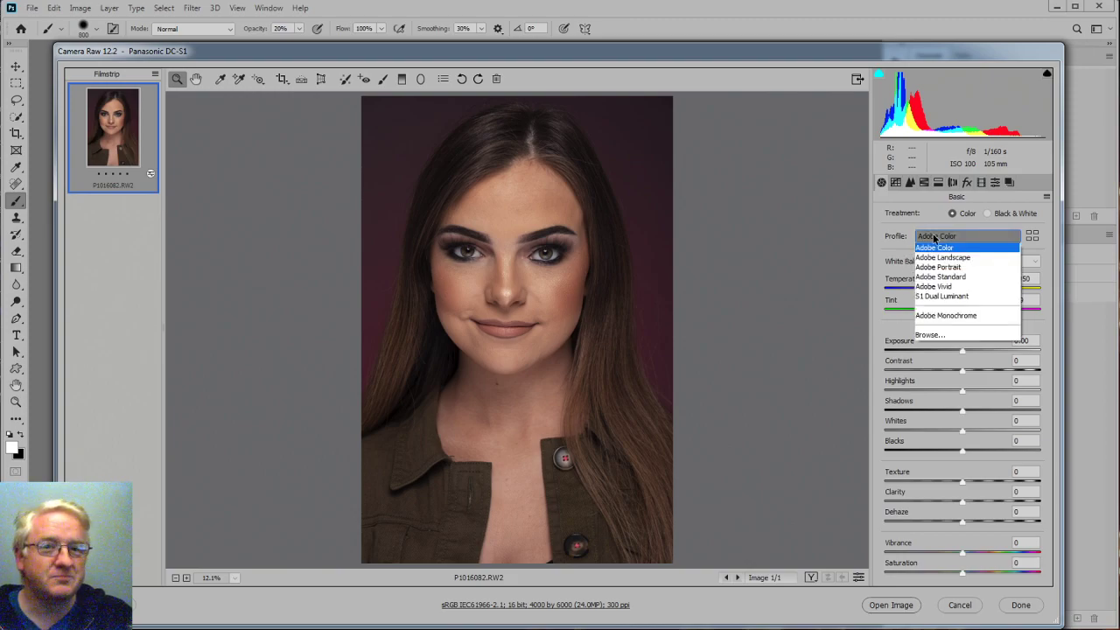
left_click(915, 239)
left_click(963, 260)
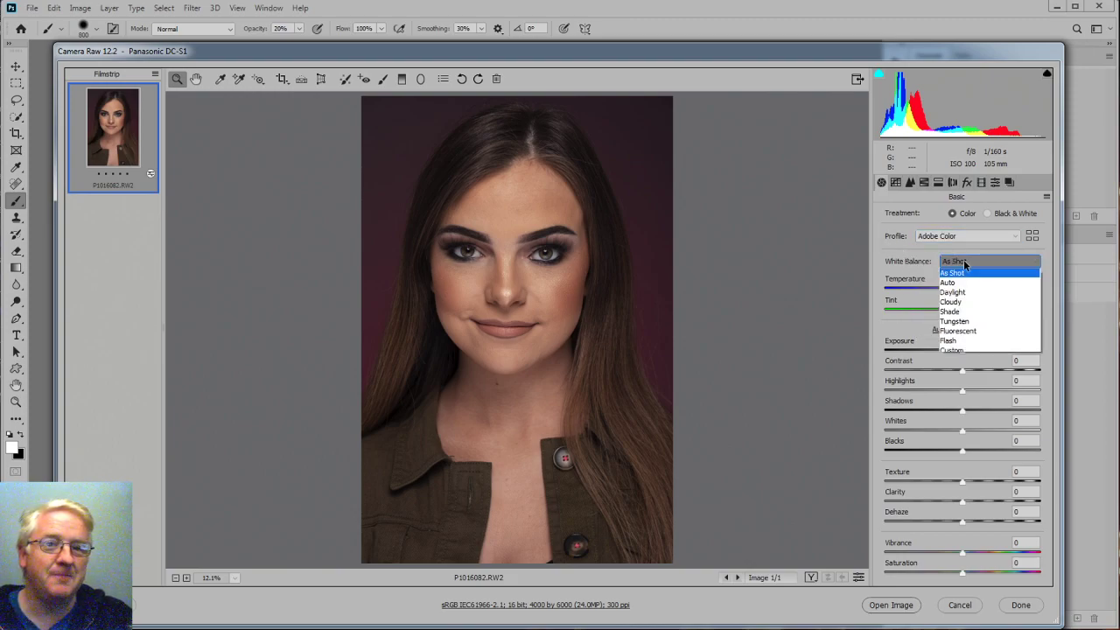
left_click(914, 263)
left_click(1032, 234)
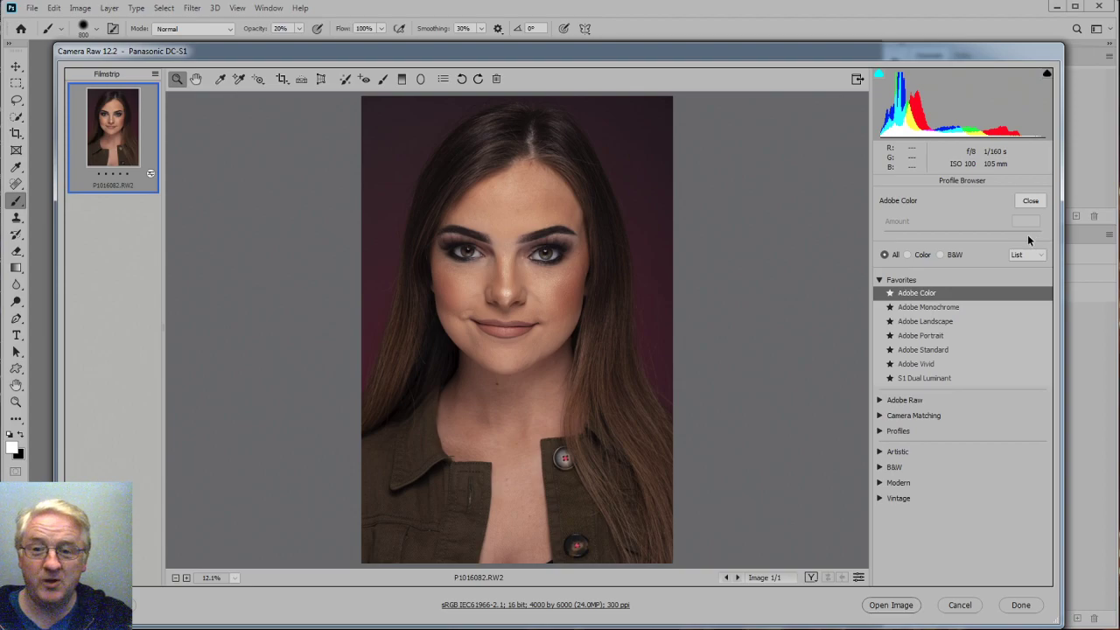
left_click(901, 430)
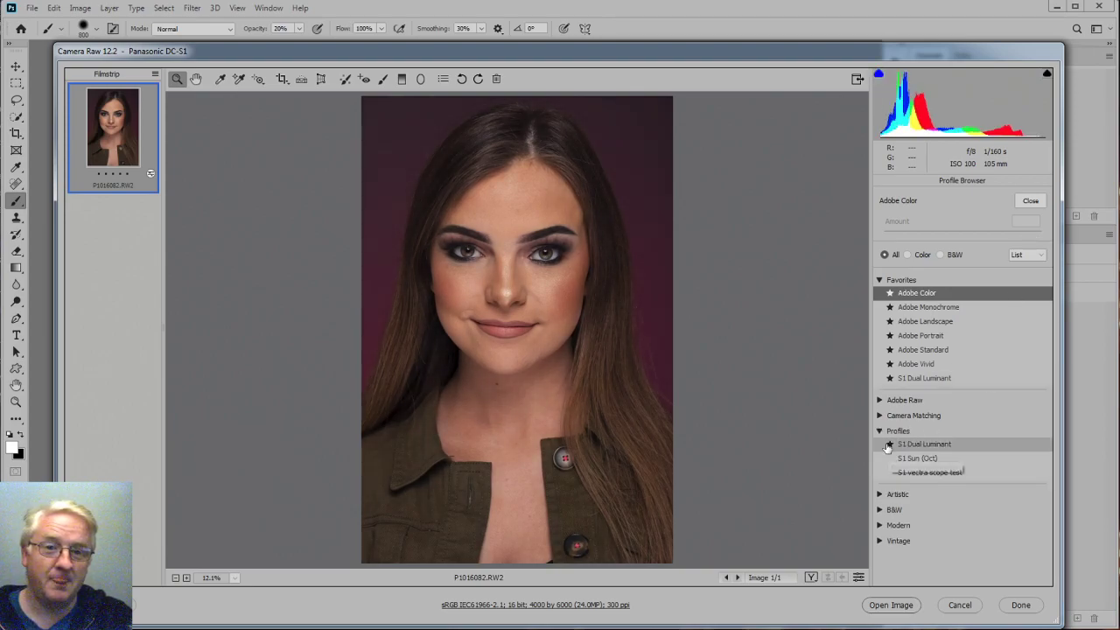
left_click(889, 446)
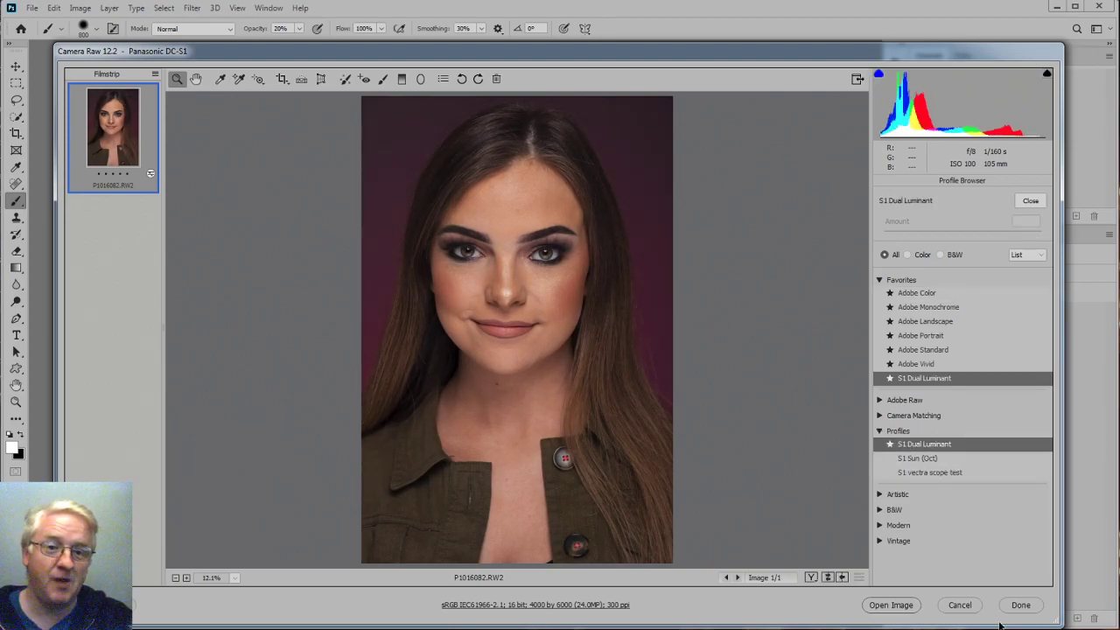
left_click(1031, 200)
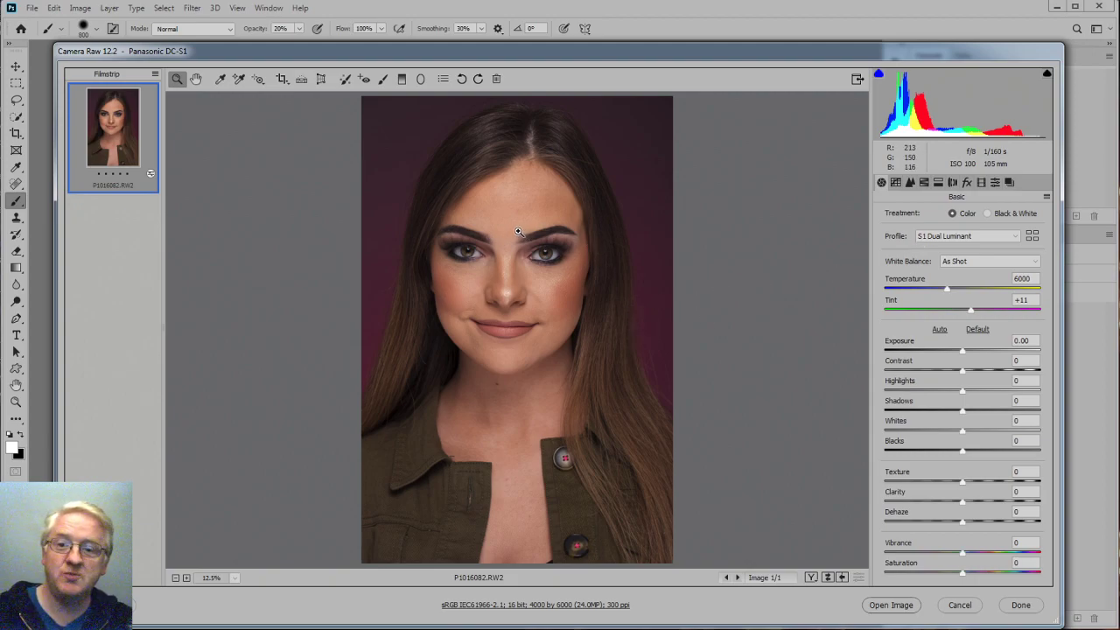
- Compare the face up close under the S1 Dual Luminant and Adobe Standard profiles, and cancel the Camera Raw edits
left_click(476, 248)
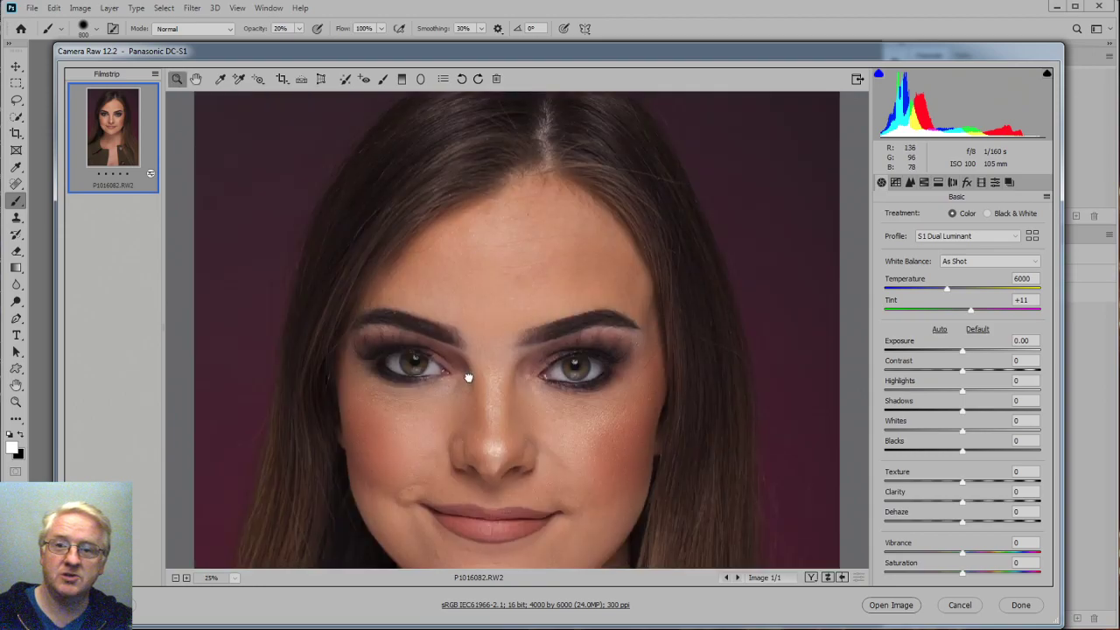
left_click(505, 253, "alt")
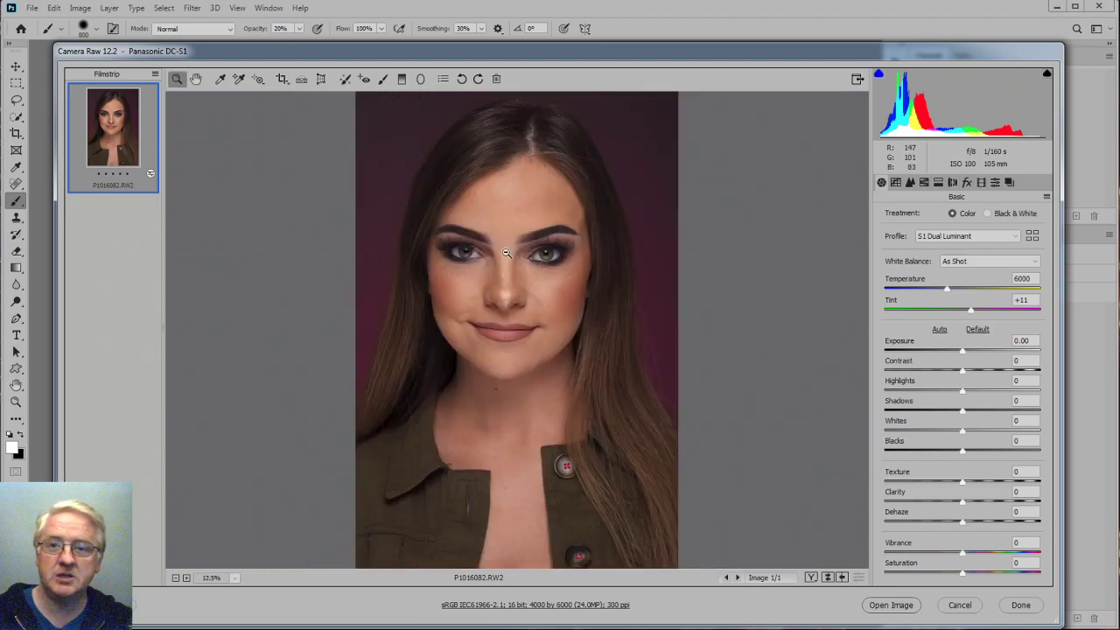
left_click(513, 243)
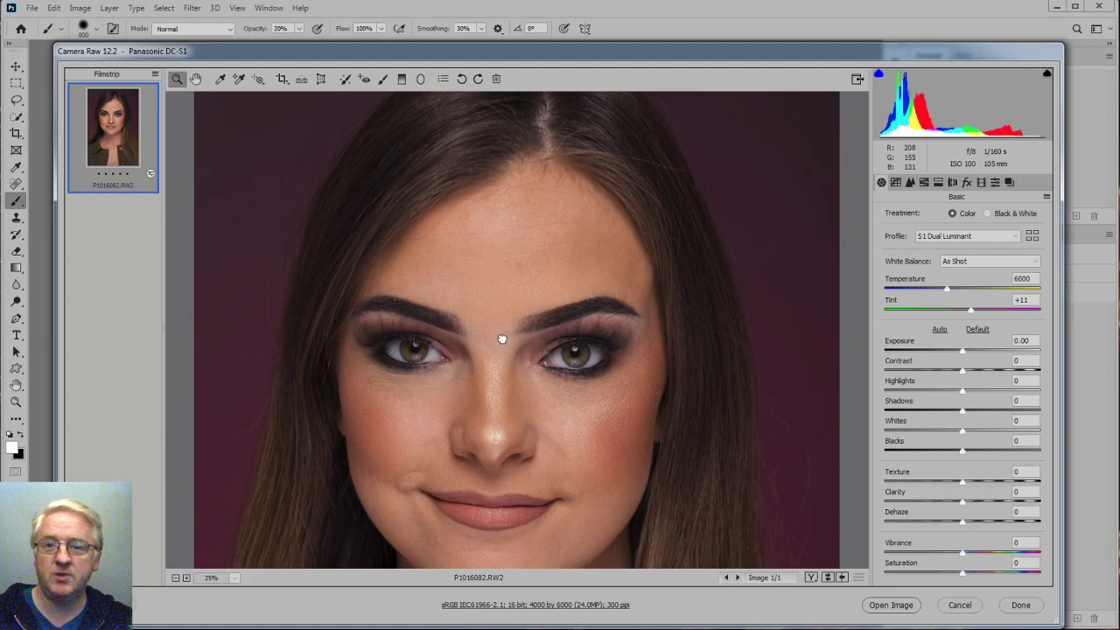
left_click_drag(501, 338, 549, 232)
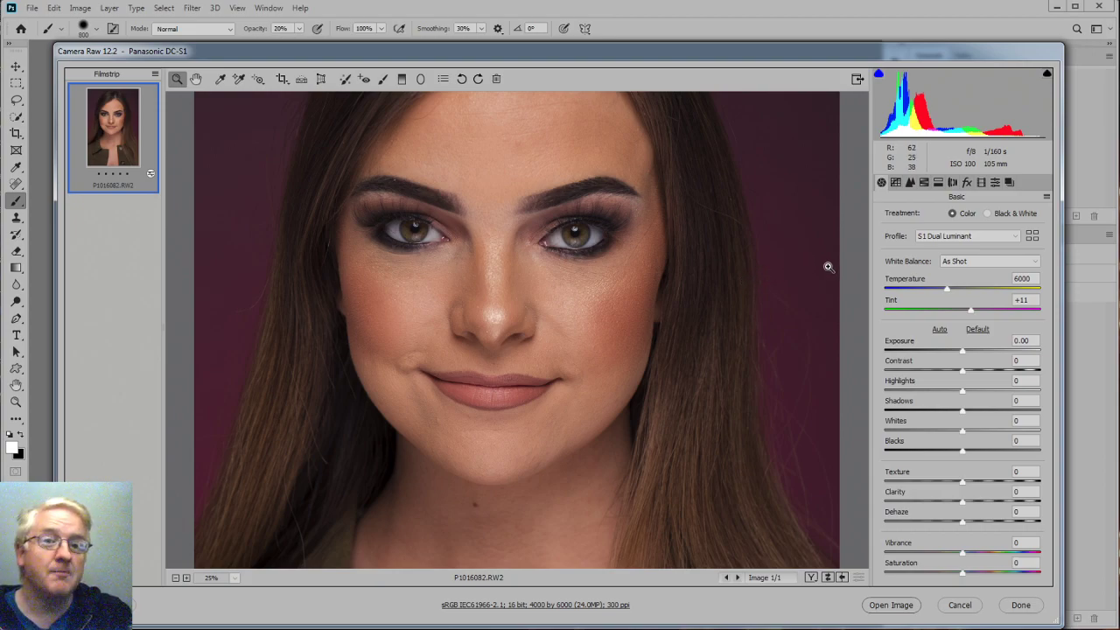
left_click(1005, 235)
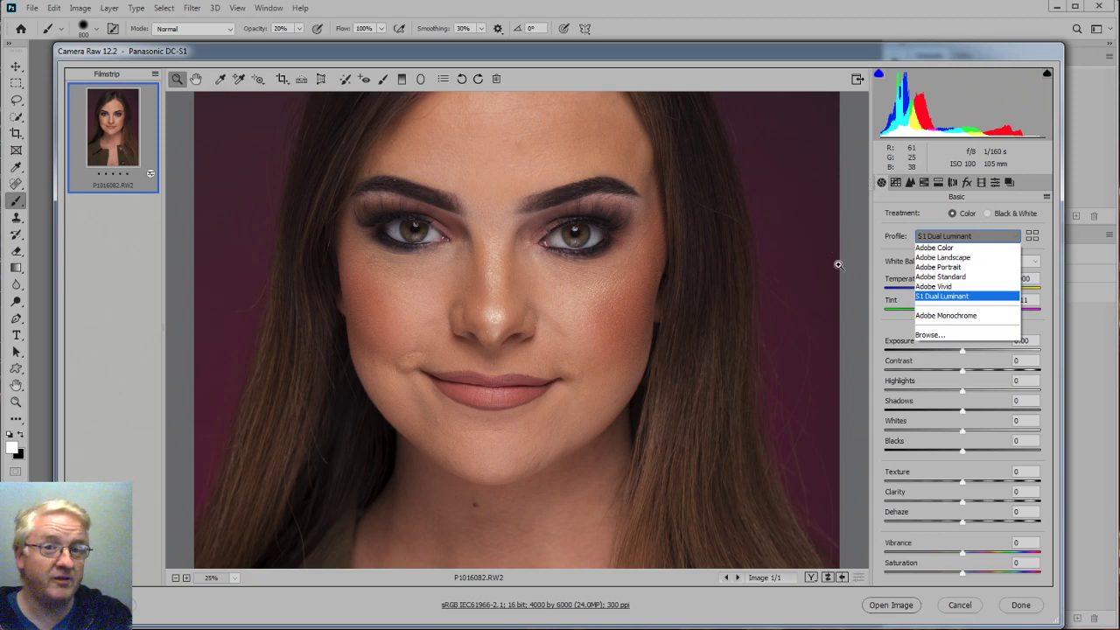
left_click(925, 277)
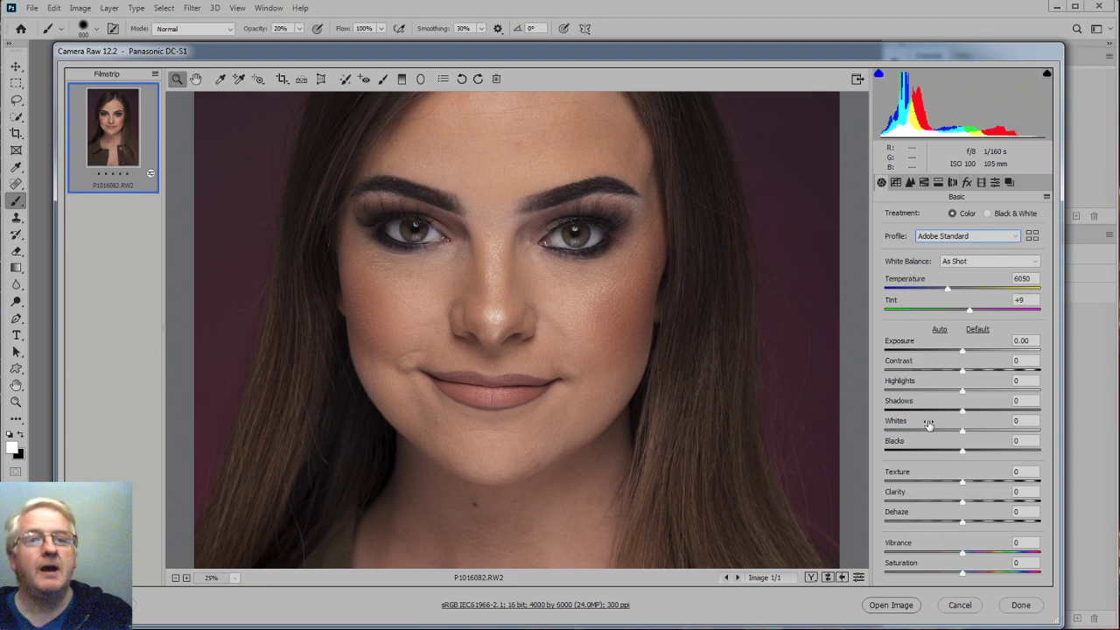
left_click(960, 605)
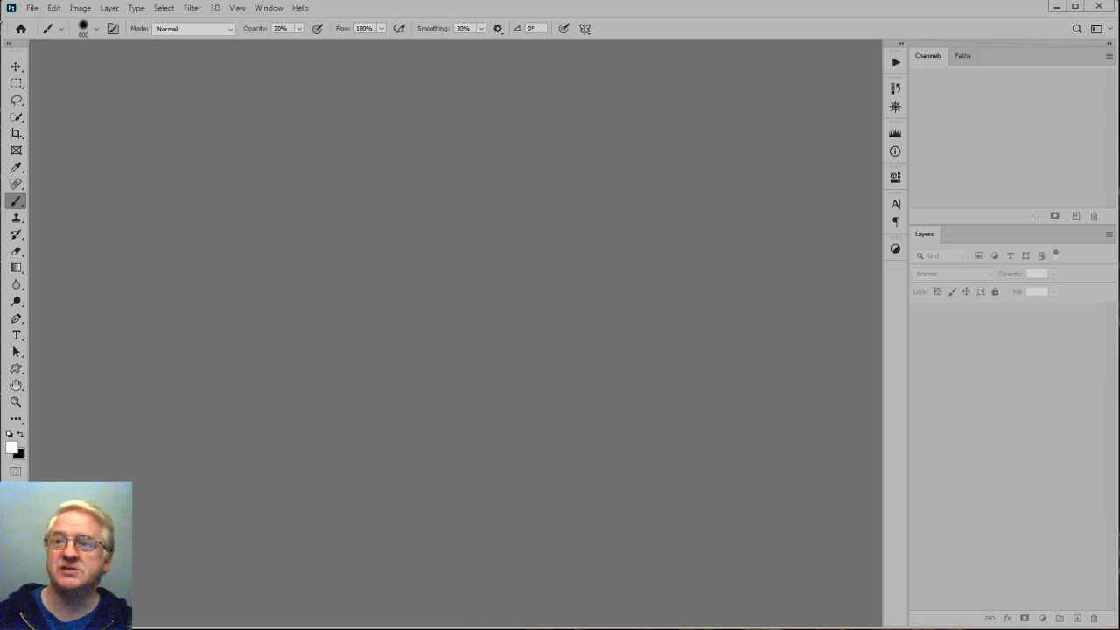
- Switch to Bridge and reopen the portrait P1016082.RW2 in Camera Raw
key("alt+Tab")
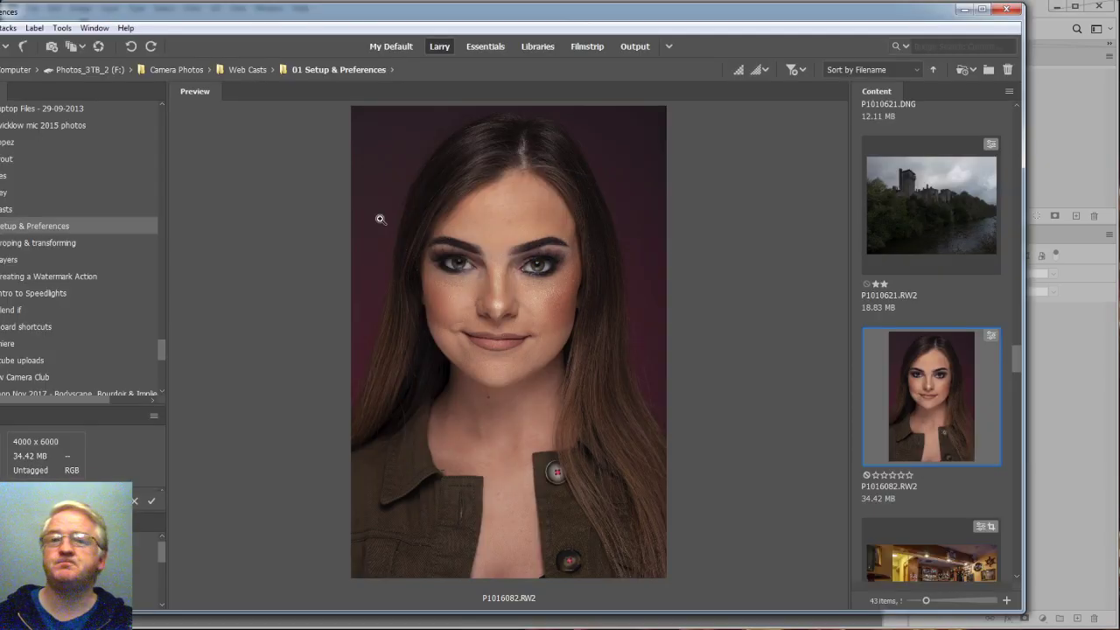
right_click(918, 404)
left_click(802, 470)
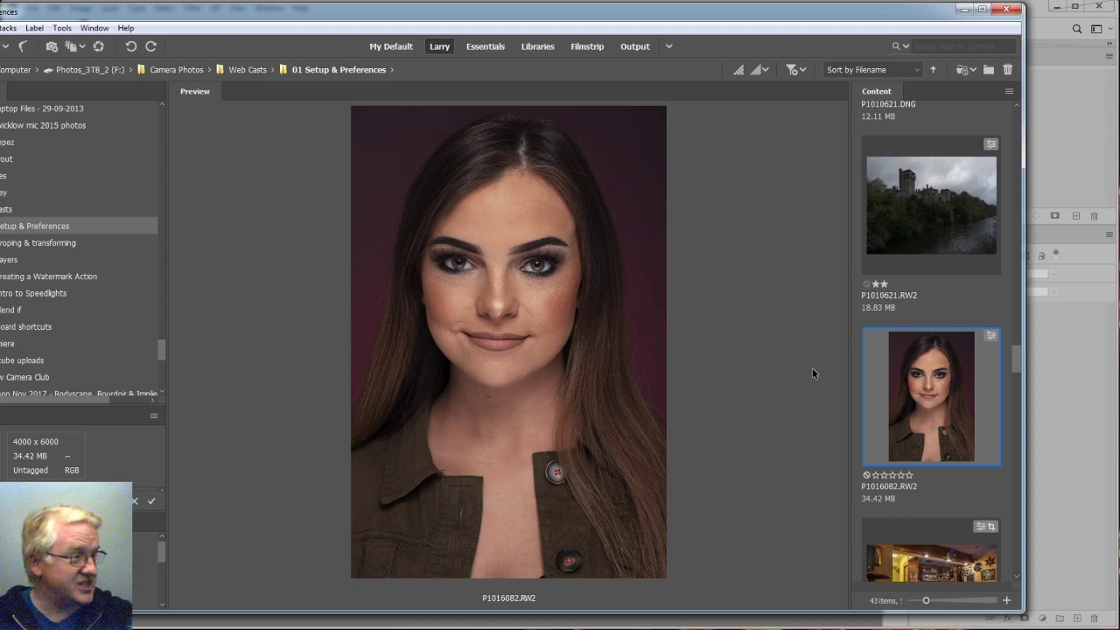
key("ctrl+o")
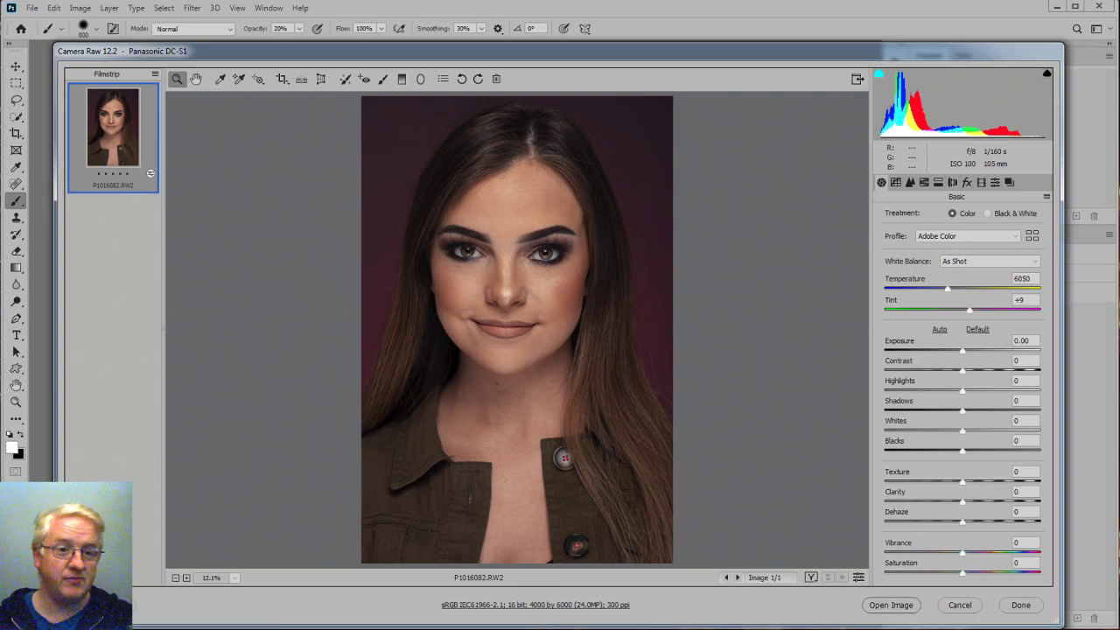
- Save the portrait in the same location as a Digital Negative with the .DNG extension and Camera Raw 5.4 and later compatibility
left_click(101, 606)
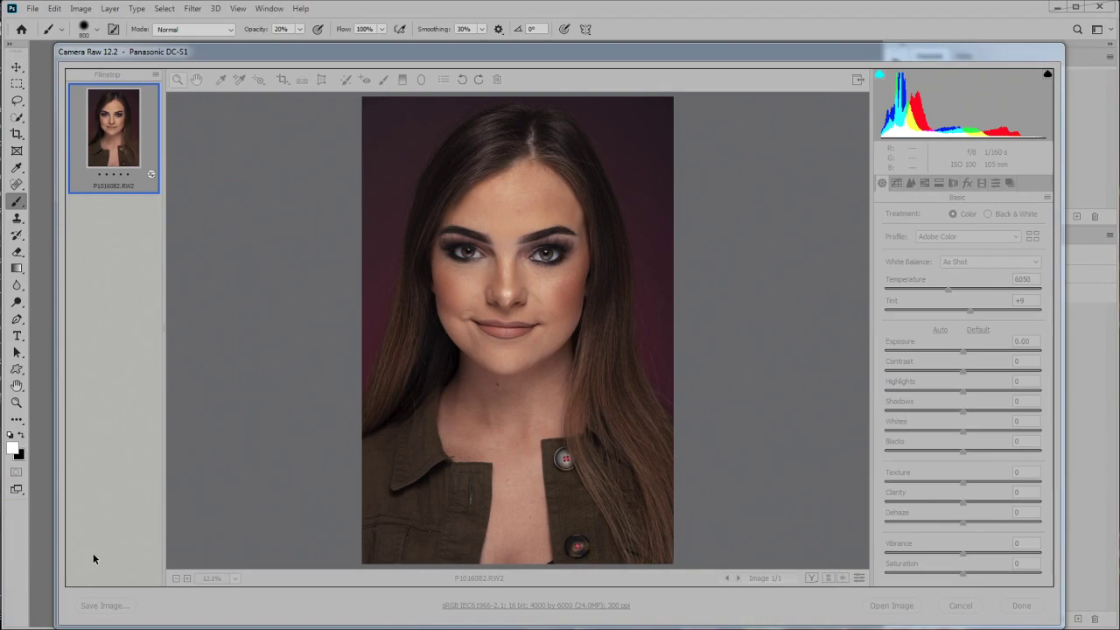
key("Escape")
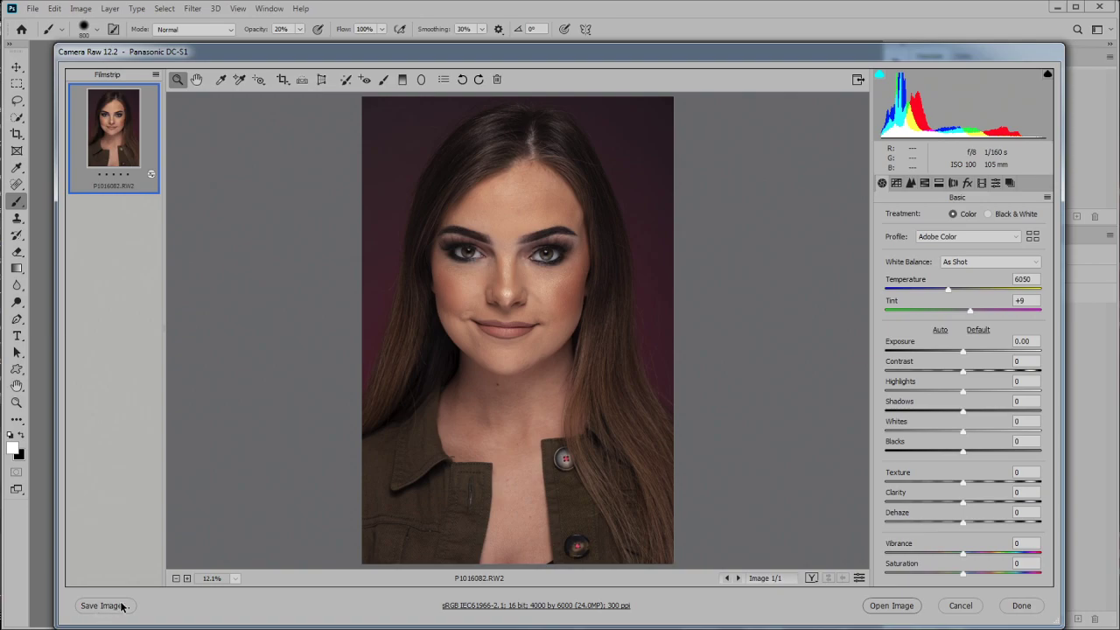
left_click(121, 606)
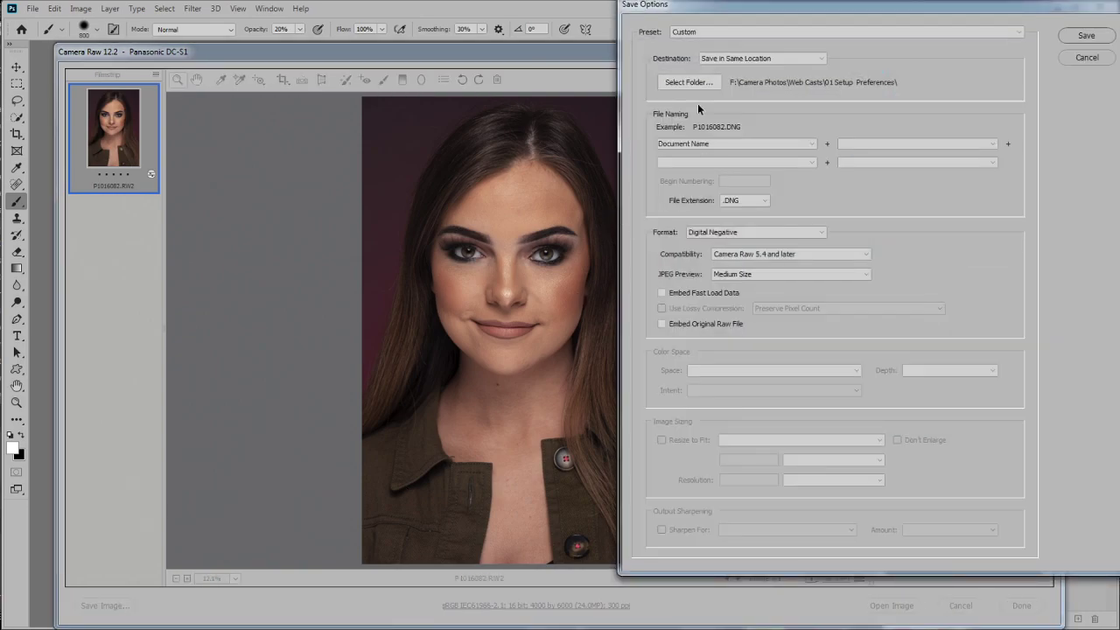
left_click_drag(756, 4, 608, 19)
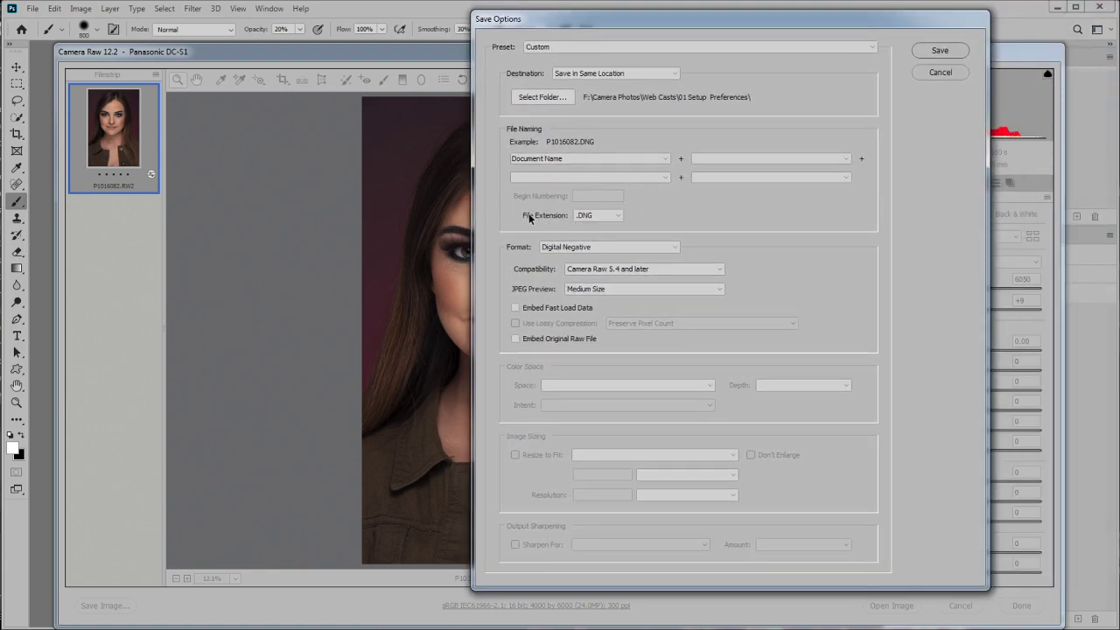
left_click(615, 216)
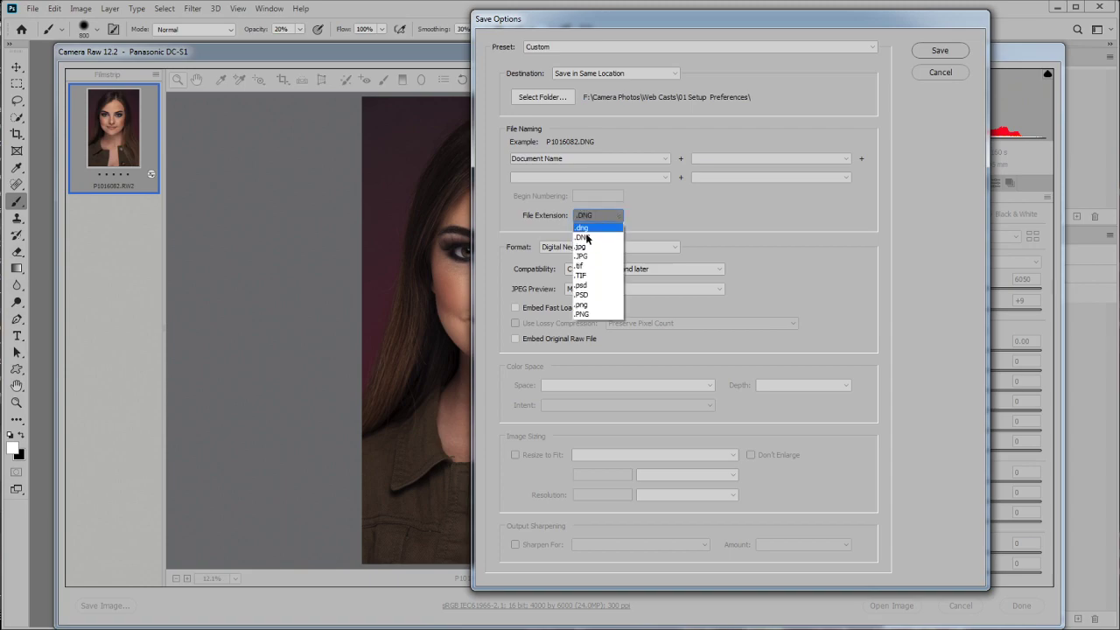
left_click(583, 237)
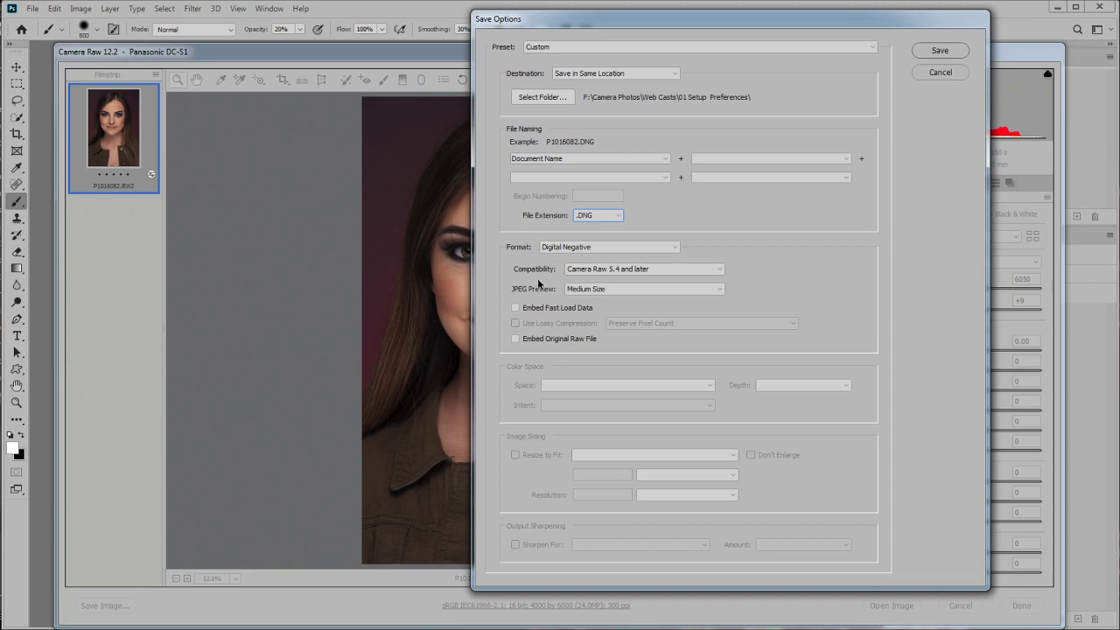
left_click(648, 271)
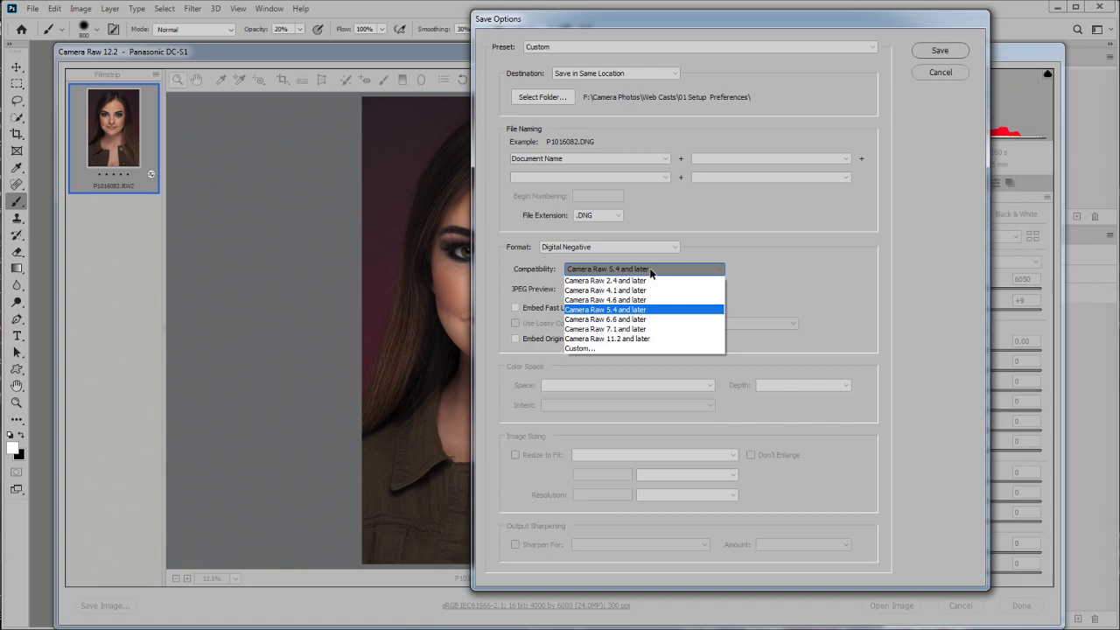
left_click(631, 311)
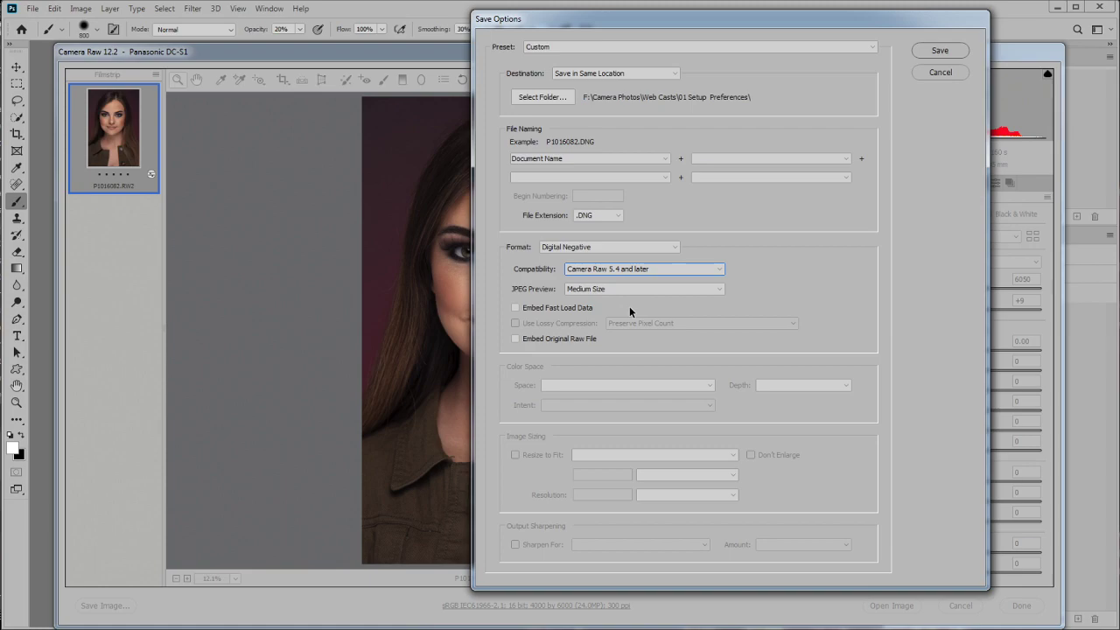
mouse_move(606, 276)
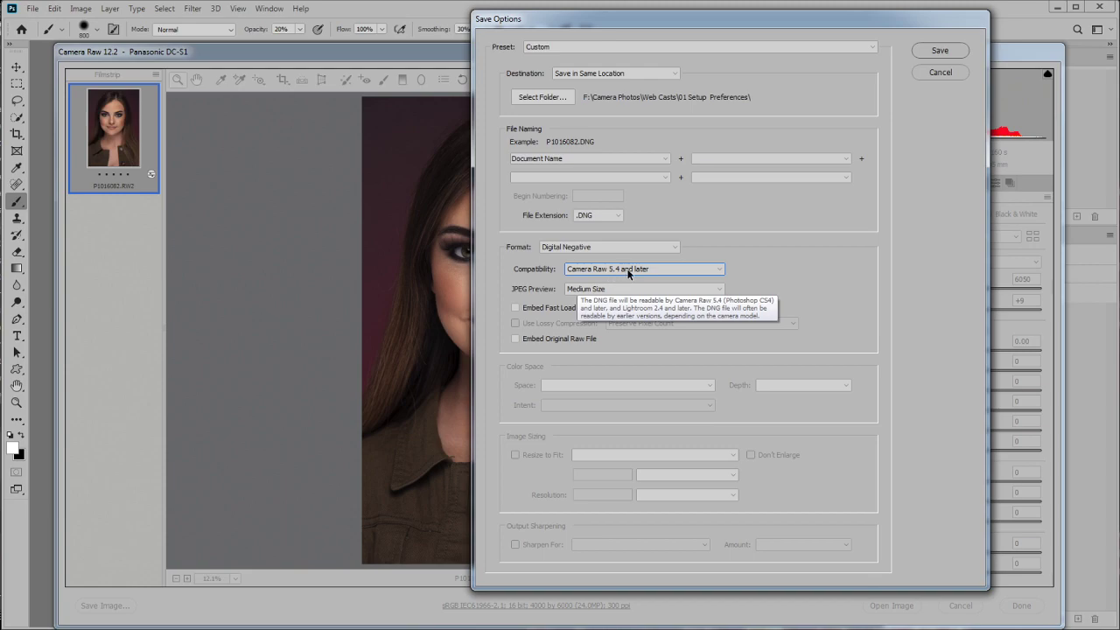
left_click(938, 50)
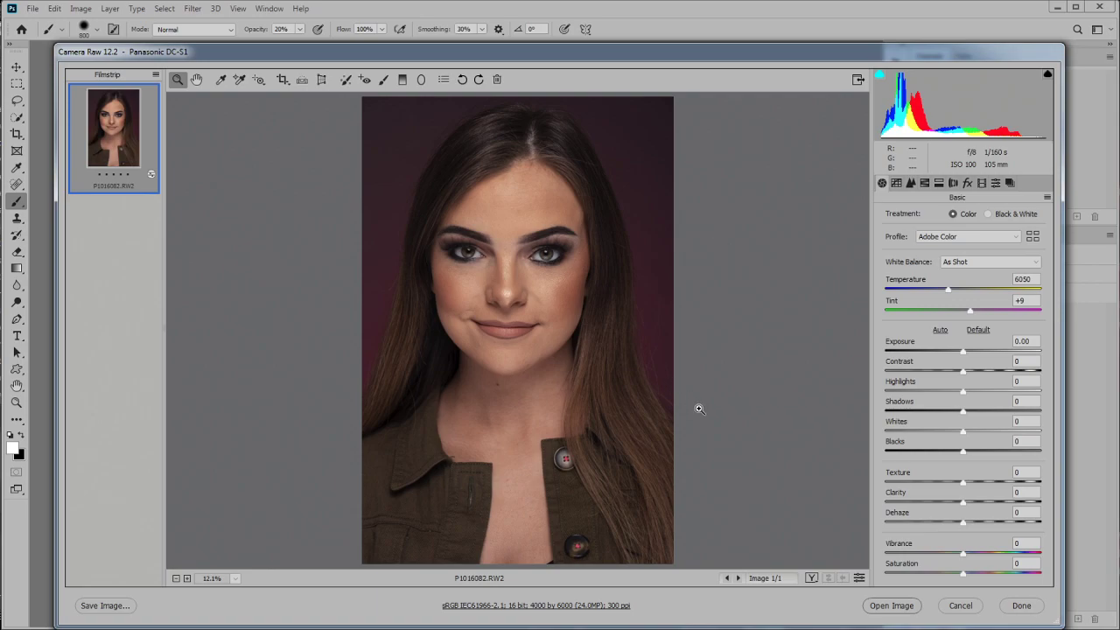
- Check the DNG save destination again, and cancel both the save options and Camera Raw
left_click(105, 606)
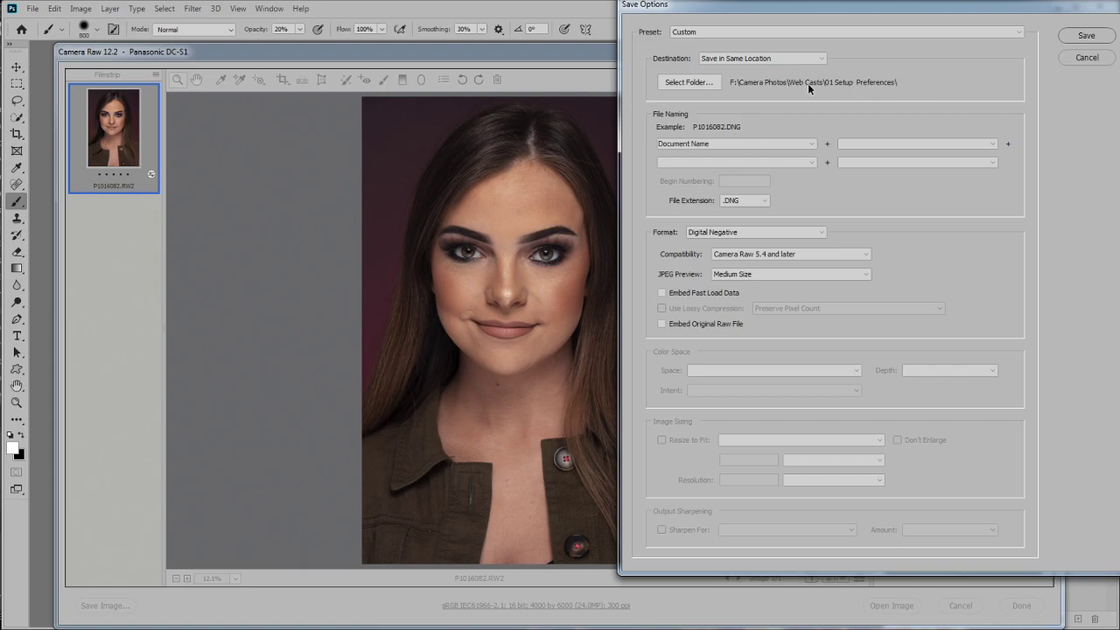
left_click(1104, 59)
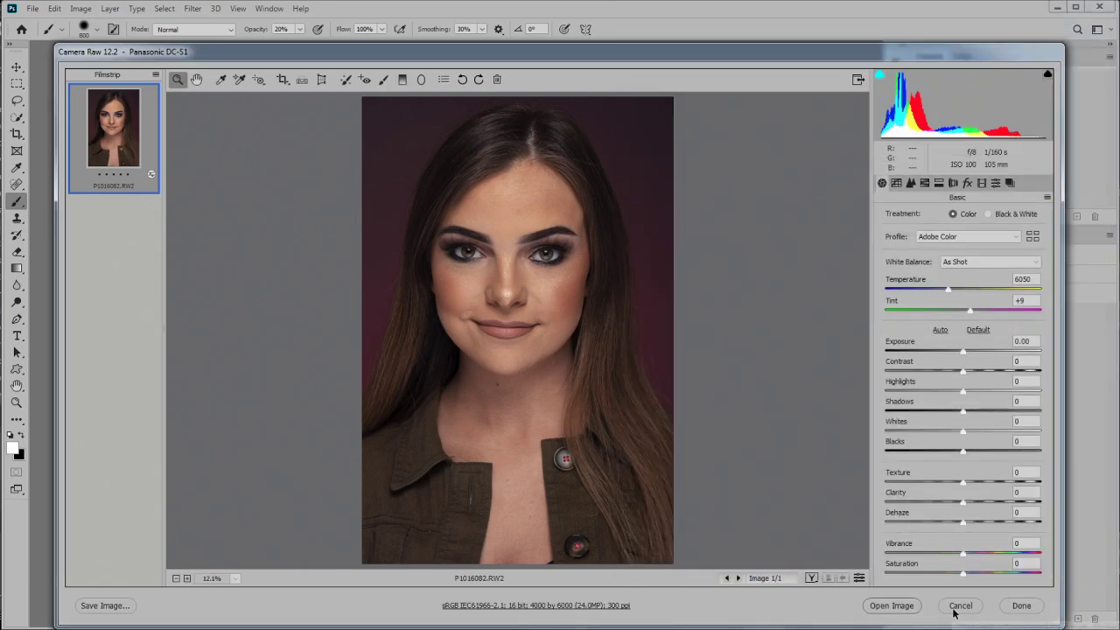
left_click(955, 607)
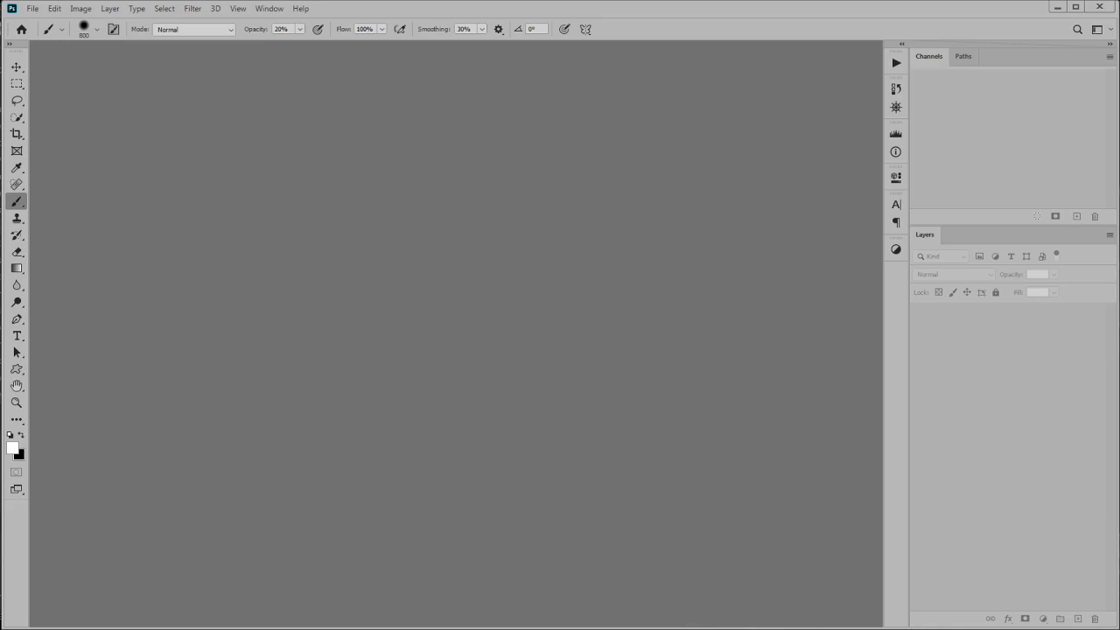
- Select P1016082.DNG in Bridge, switch to ColorChecker Passport and dismiss its display calibration notice
scroll(935, 229, "down", 2)
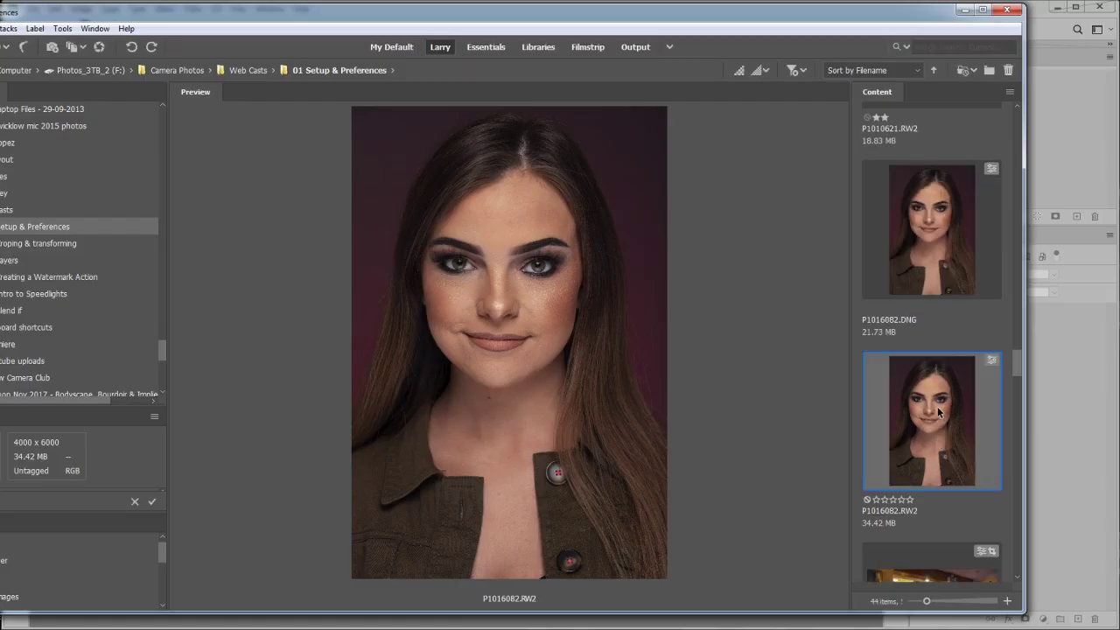
left_click(935, 229)
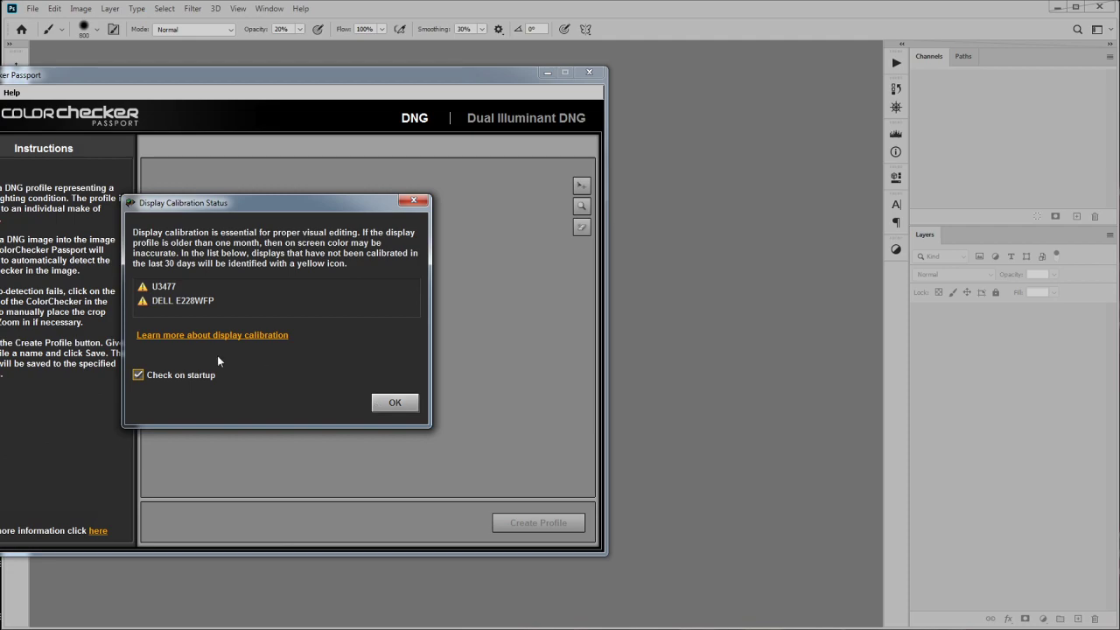
left_click(394, 404)
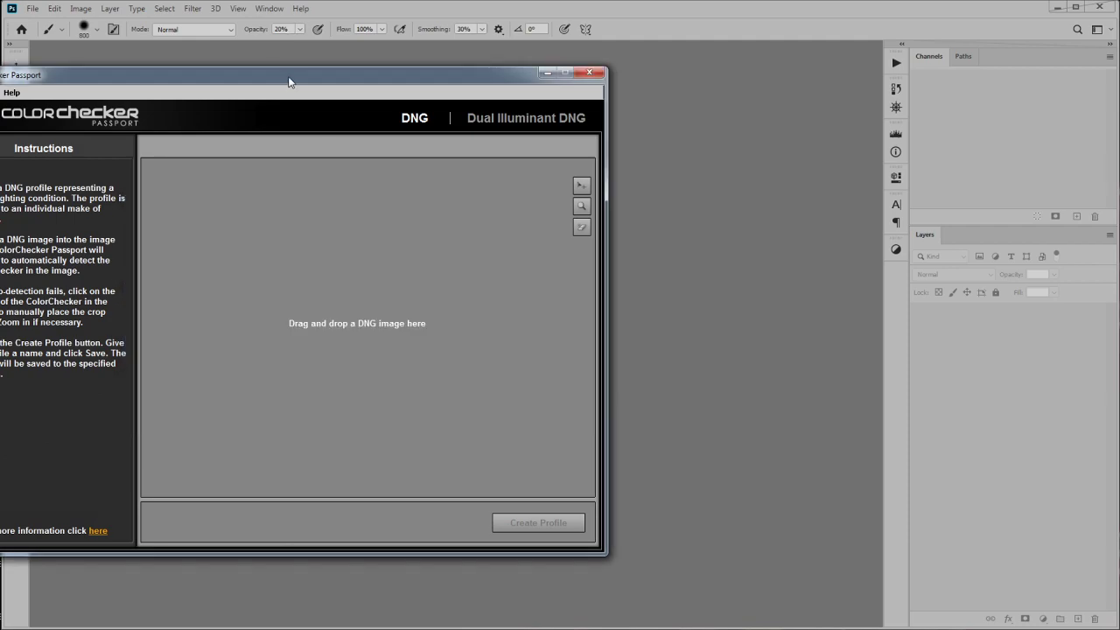
- Arrange the ColorChecker Passport and Bridge windows so that Bridge's thumbnails sit beside the empty DNG image pane
left_click_drag(289, 77, 412, 79)
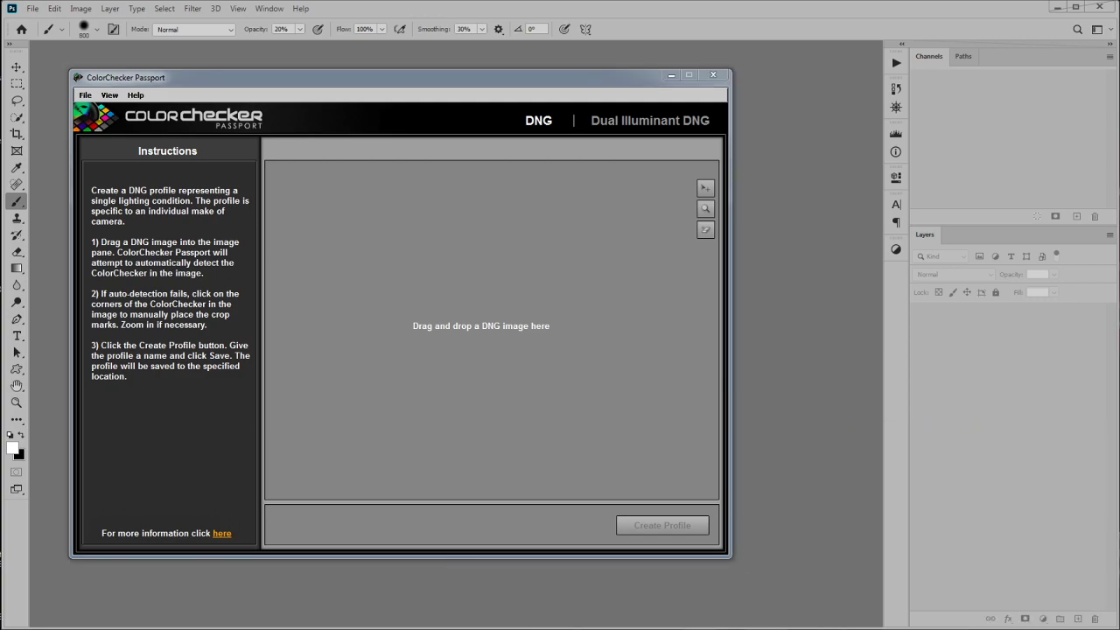
key("alt+Tab")
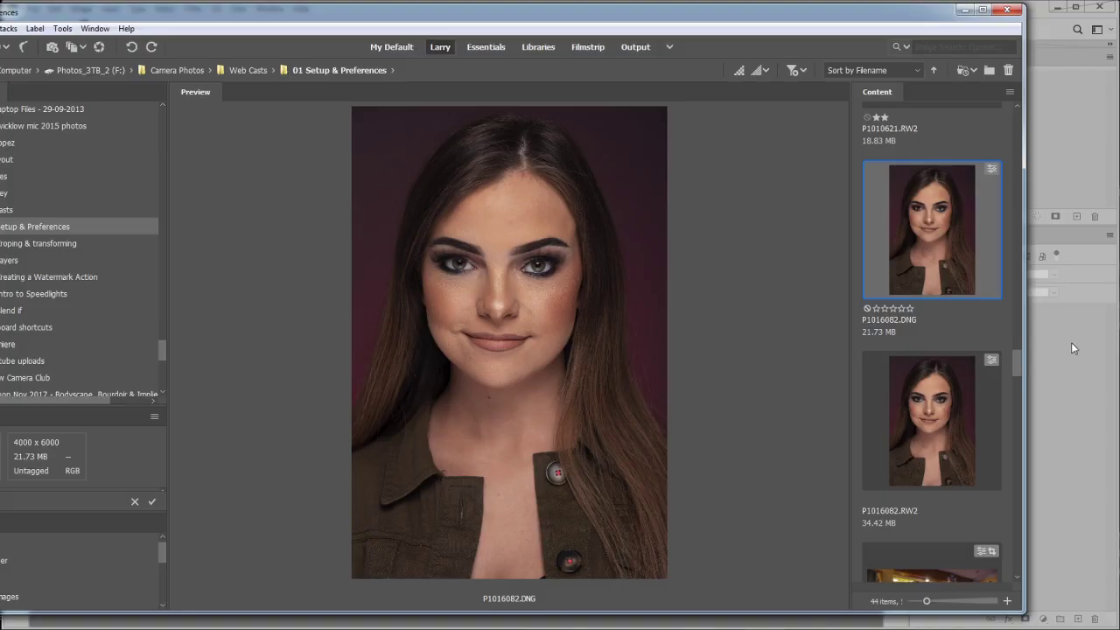
left_click_drag(942, 12, 0, 77)
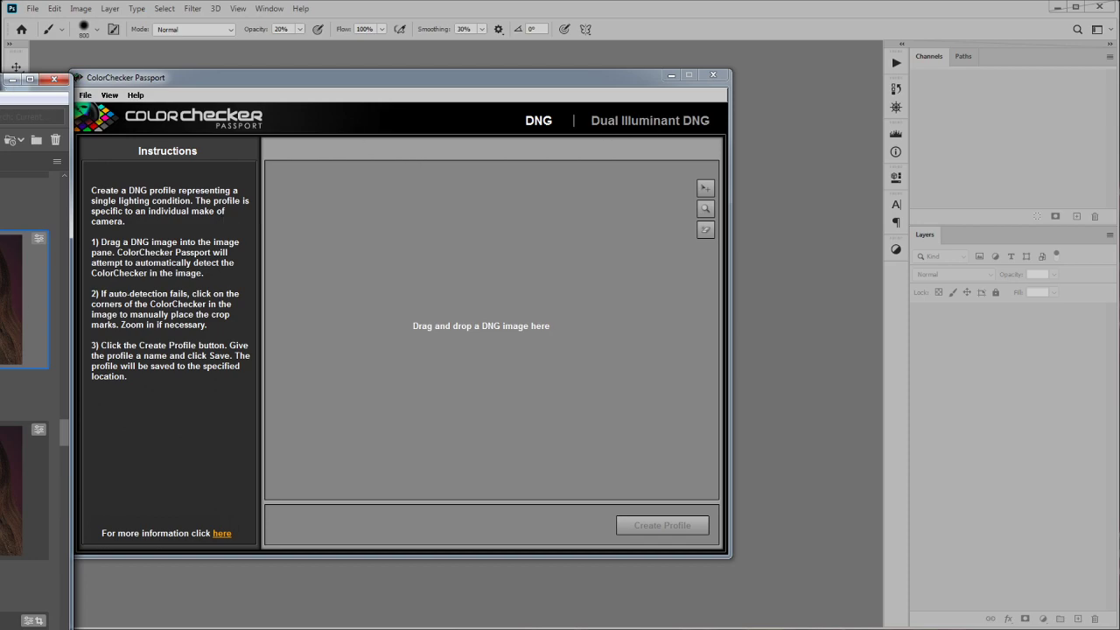
left_click_drag(18, 301, 503, 294)
left_click_drag(4, 78, 213, 52)
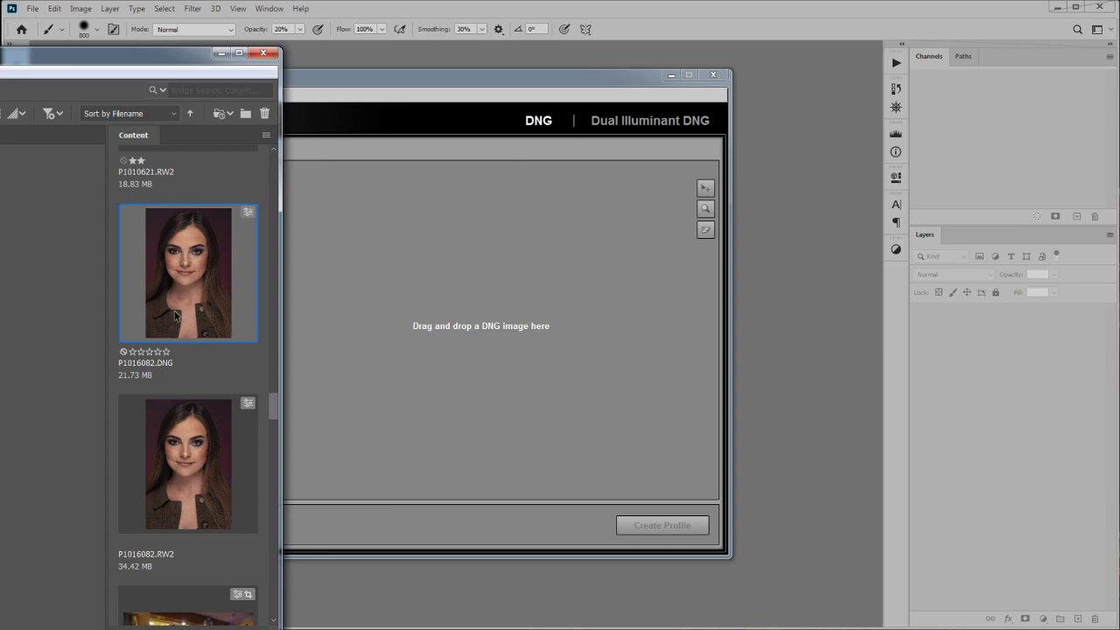
- Find Outdoor White Balance.DNG in Bridge, load it into ColorChecker Passport and check the chart's upper-right crop mark
scroll(176, 341, "down", 5)
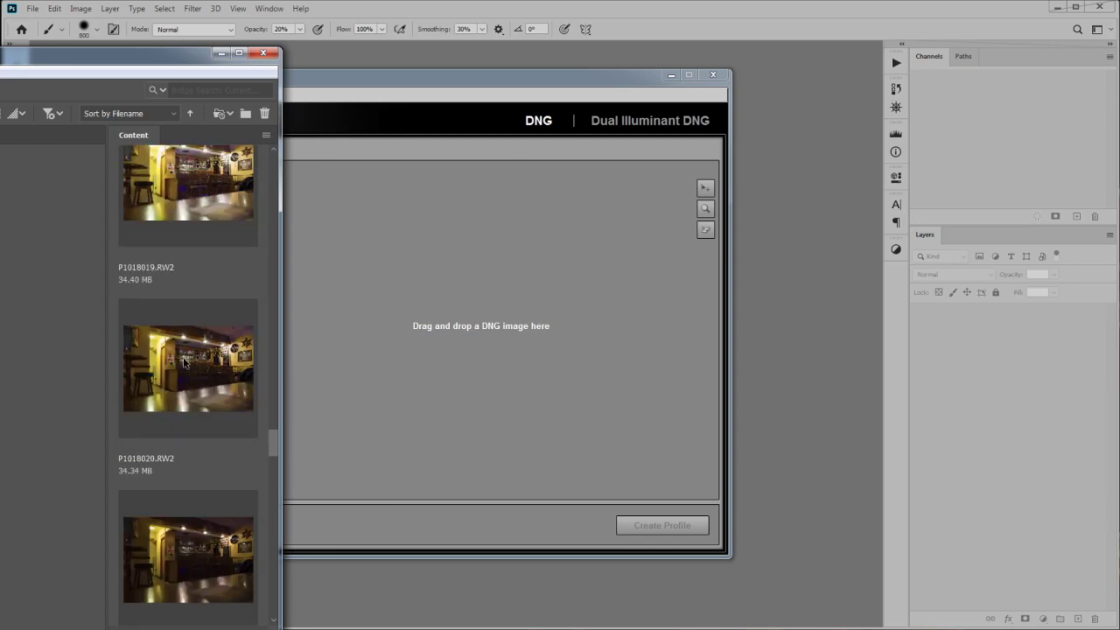
scroll(184, 361, "up", 6)
scroll(182, 357, "down", 1)
left_click(190, 384)
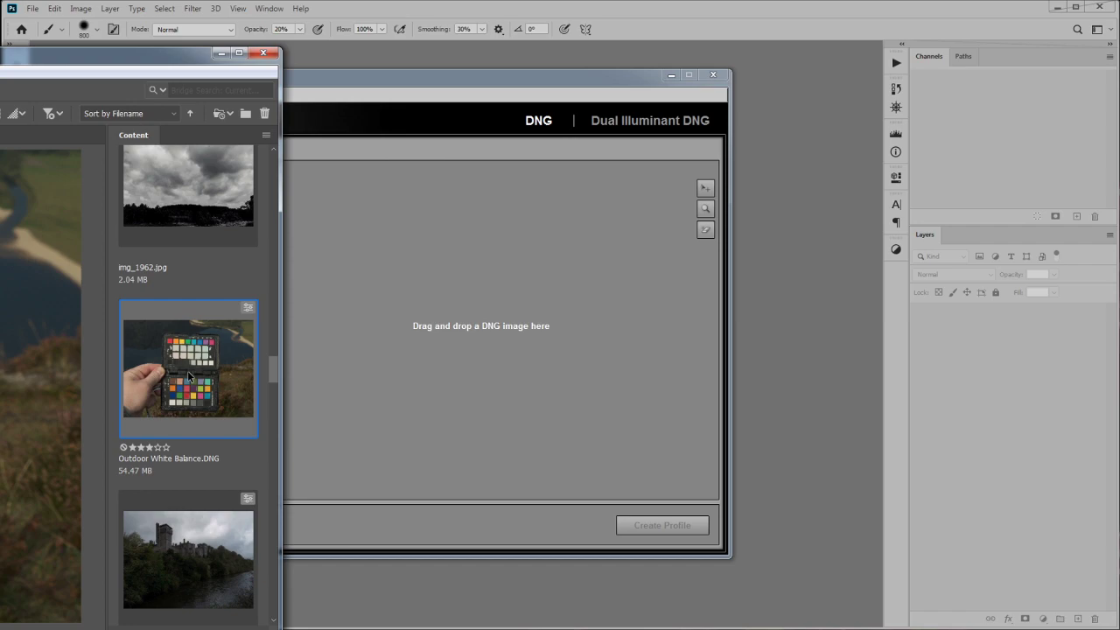
left_click_drag(188, 376, 376, 315)
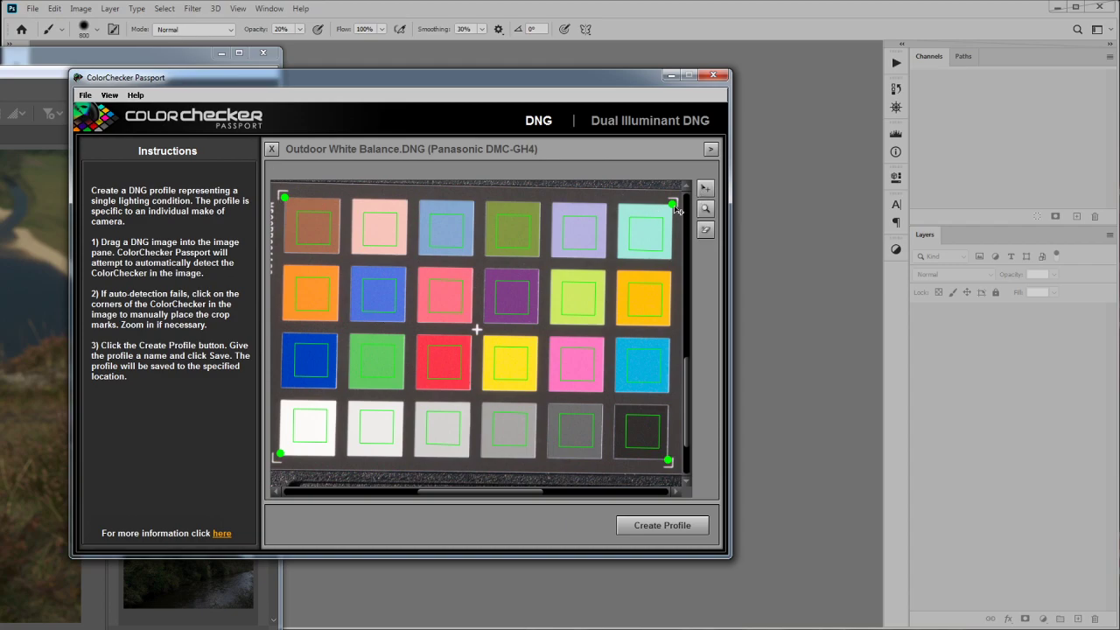
left_click_drag(671, 202, 671, 202)
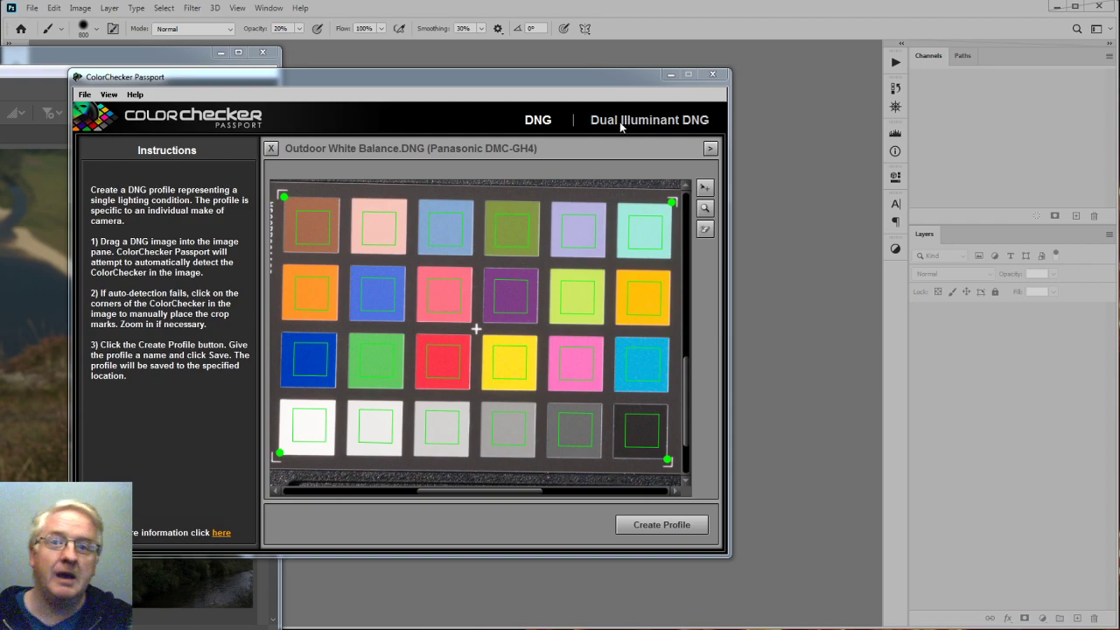
- Start creating the camera profile and show the existing profiles in the CameraProfiles folder as a list
left_click(671, 523)
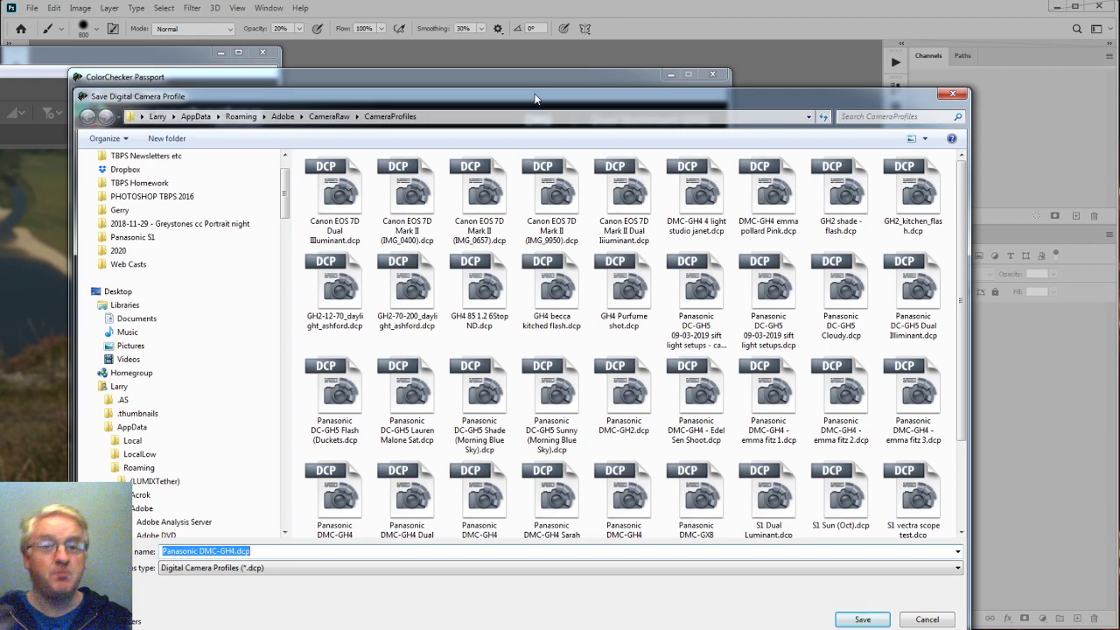
left_click(923, 138)
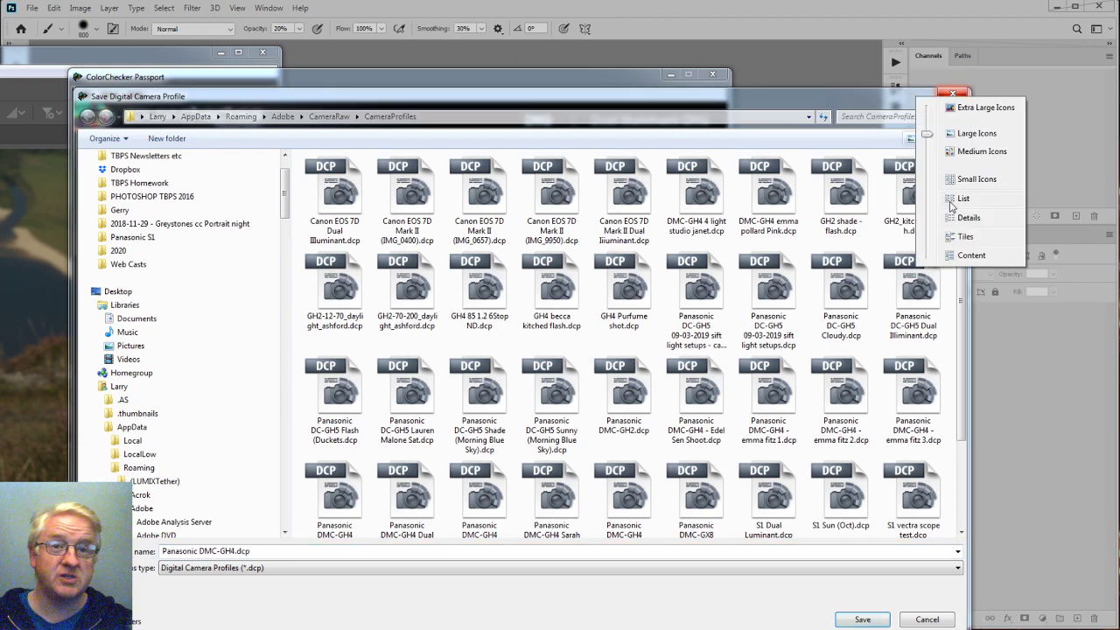
left_click(959, 199)
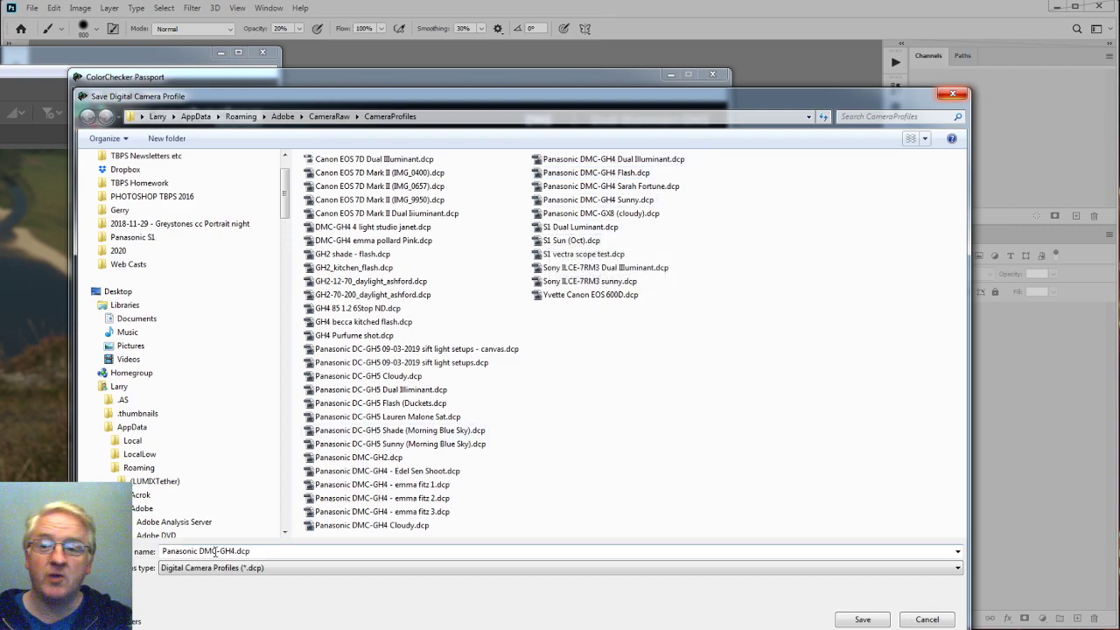
- Save the camera profile in CameraProfiles under a test name containing the two people's first names, and acknowledge the completion notice
left_click(170, 551)
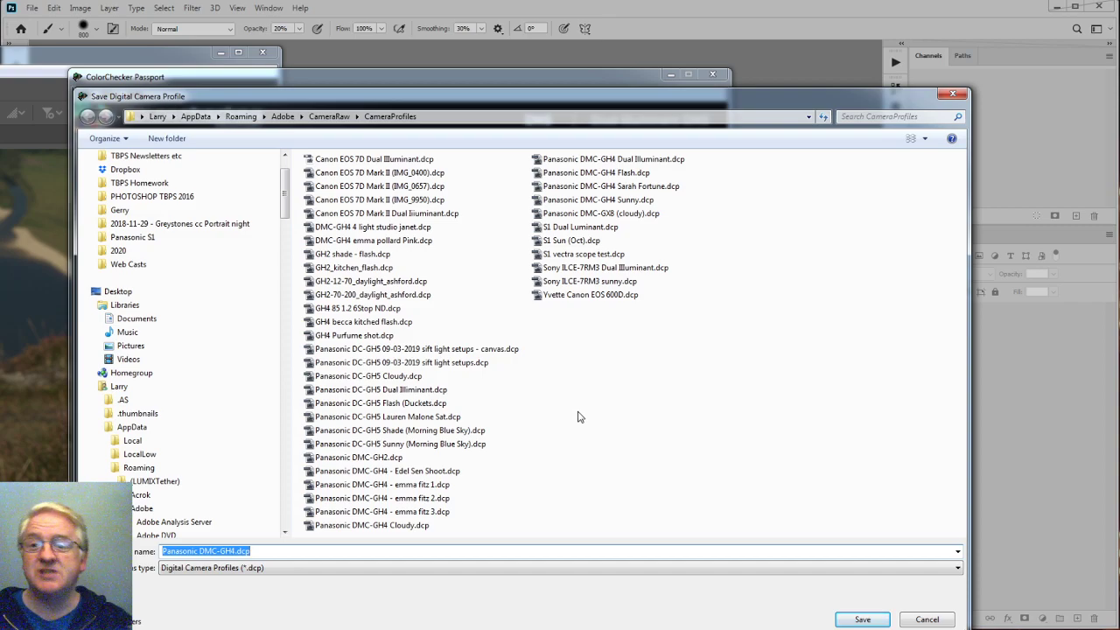
type("lar")
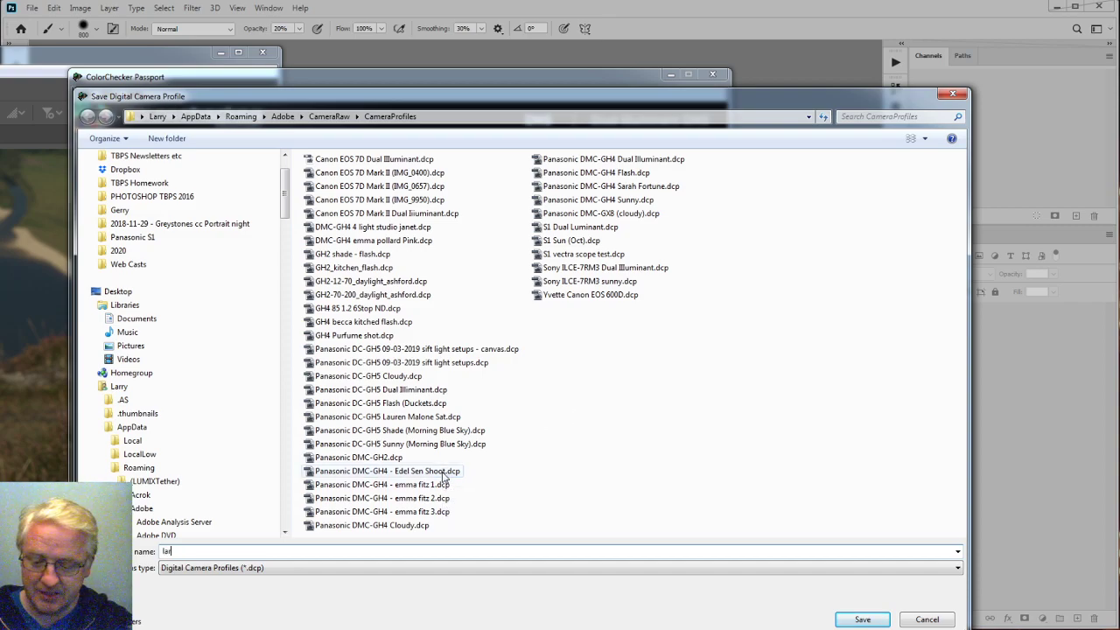
type("ry test")
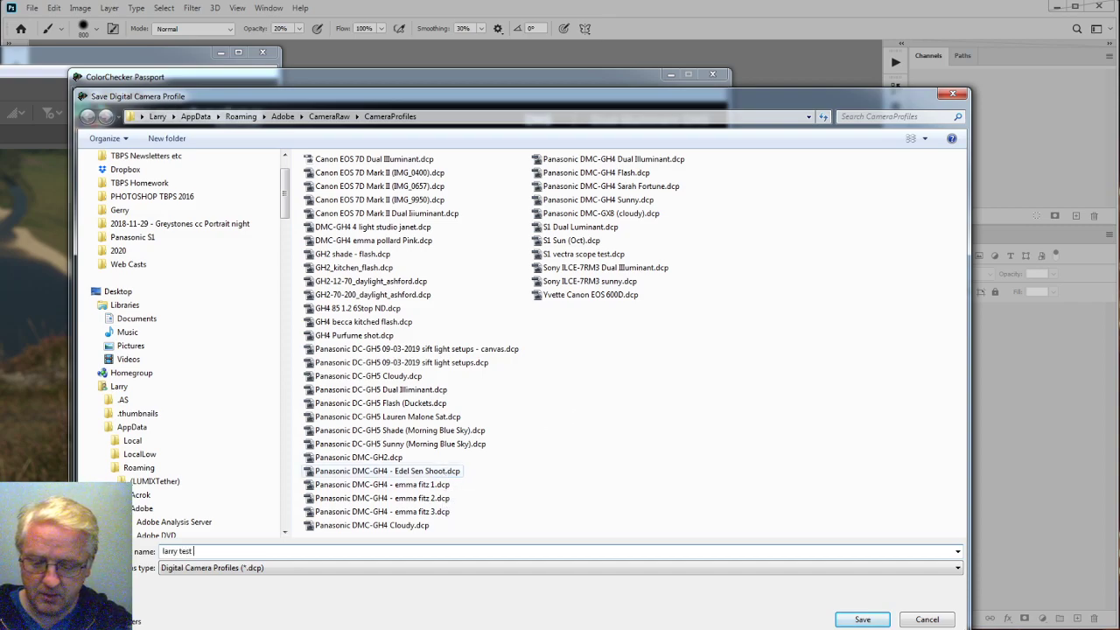
type(" with chris")
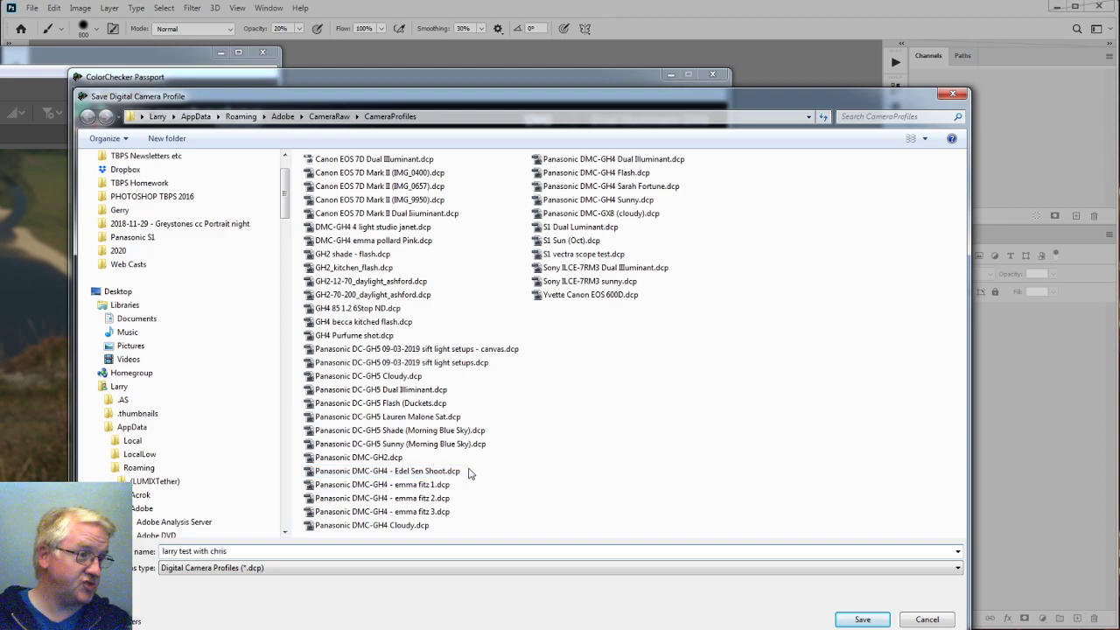
left_click(863, 620)
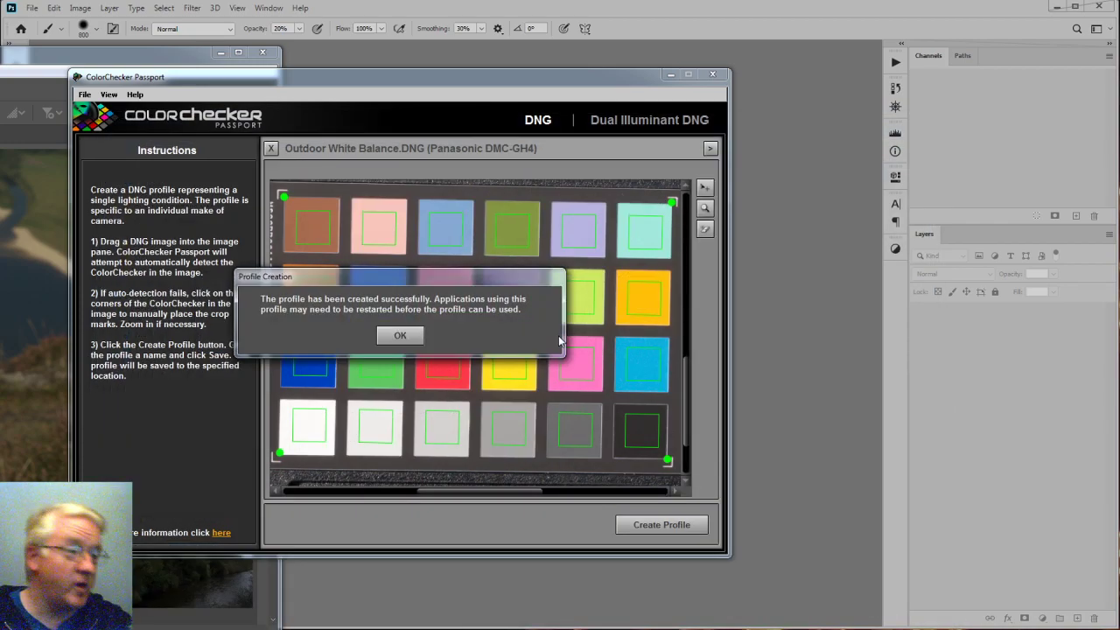
left_click(399, 336)
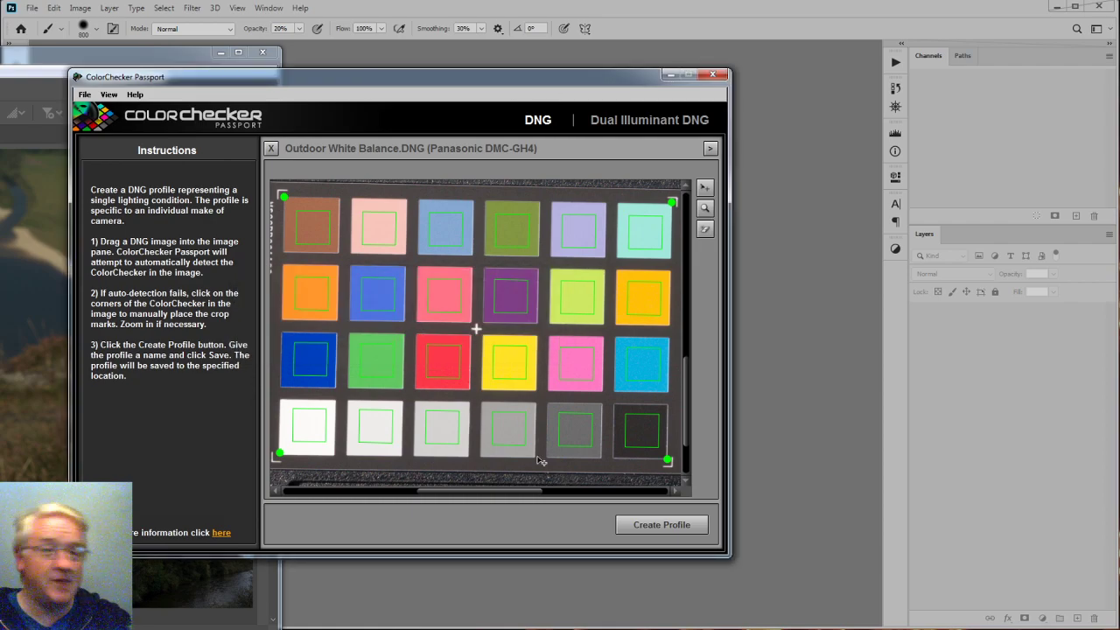
- Close ColorChecker Passport, bring the Bridge window back into view and open Outdoor White Balance.DNG in Camera Raw
left_click(720, 75)
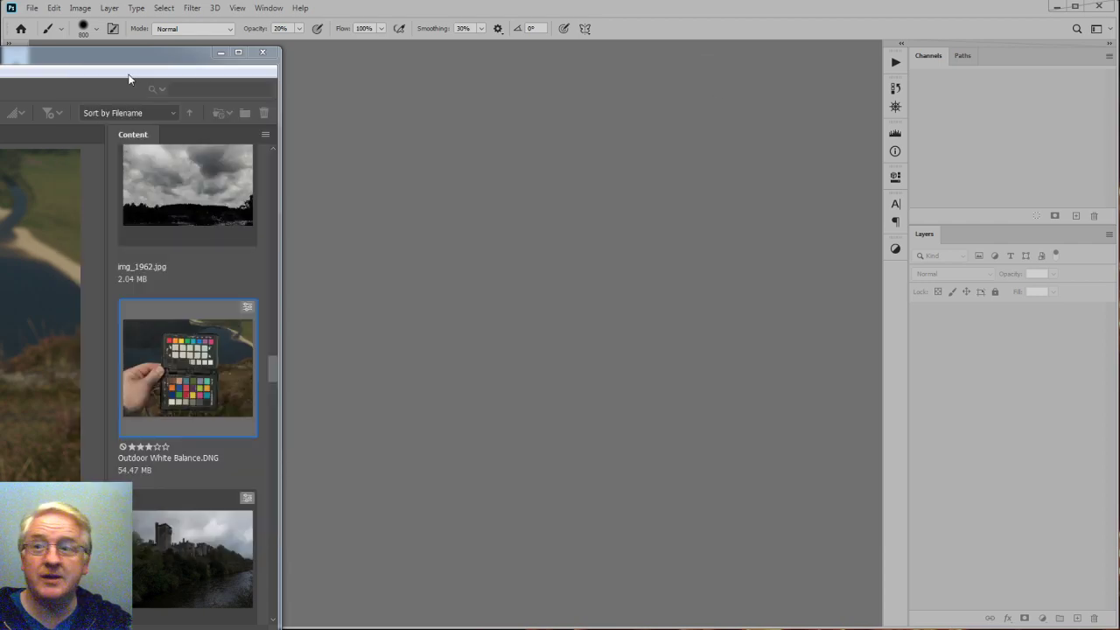
left_click_drag(100, 63, 707, 30)
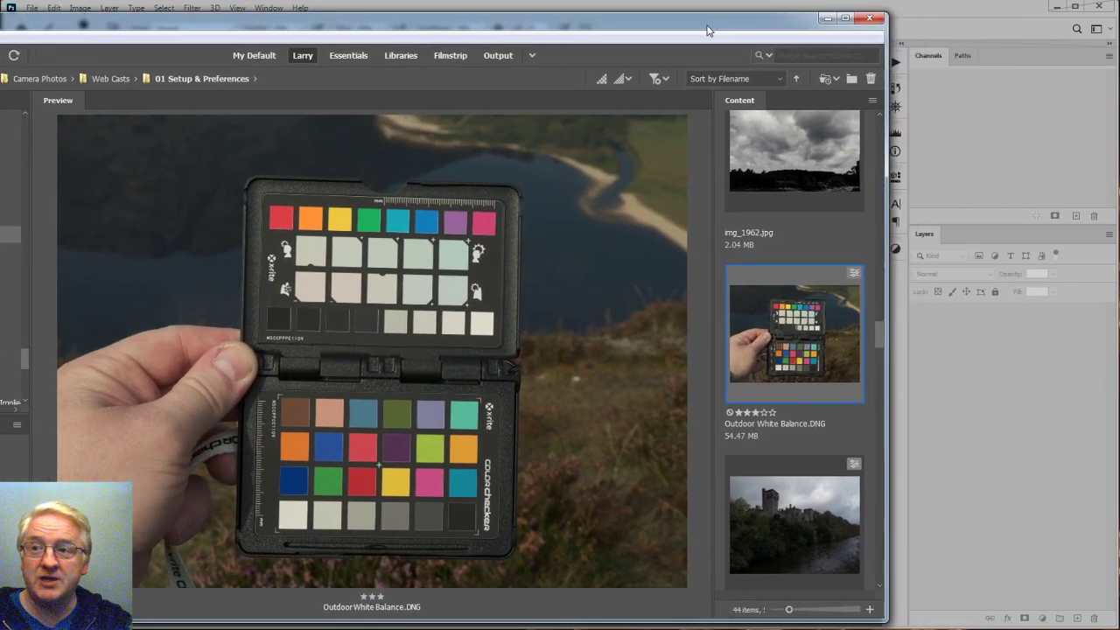
right_click(802, 310)
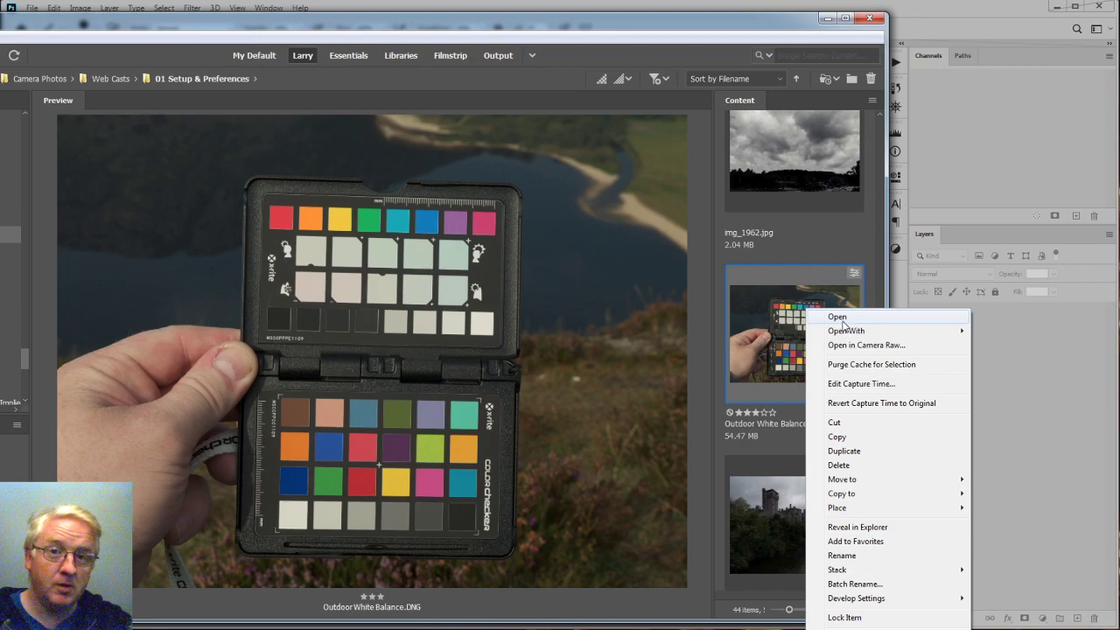
key("Escape")
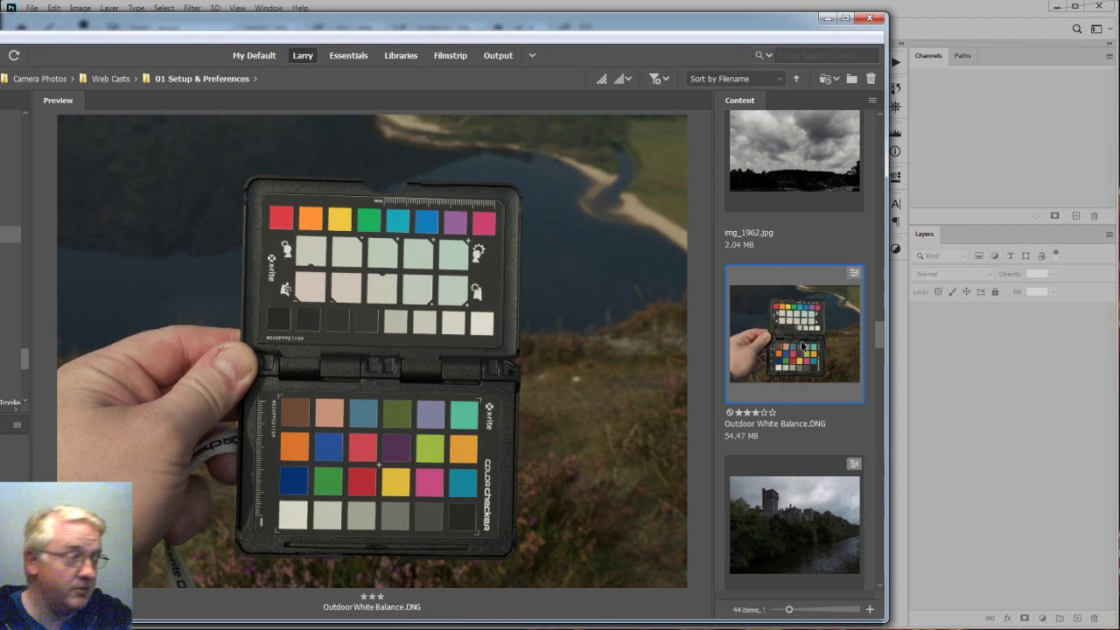
double_click(802, 346)
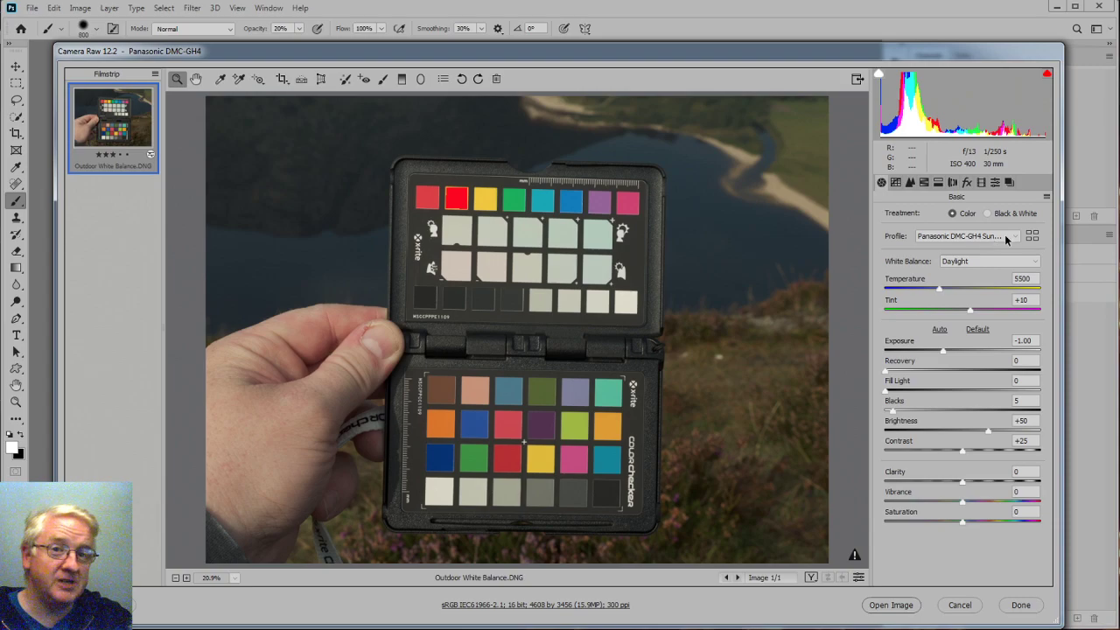
- Apply the newly saved custom test profile from the Profiles group of the Profile Browser to the chart photo
left_click(1031, 237)
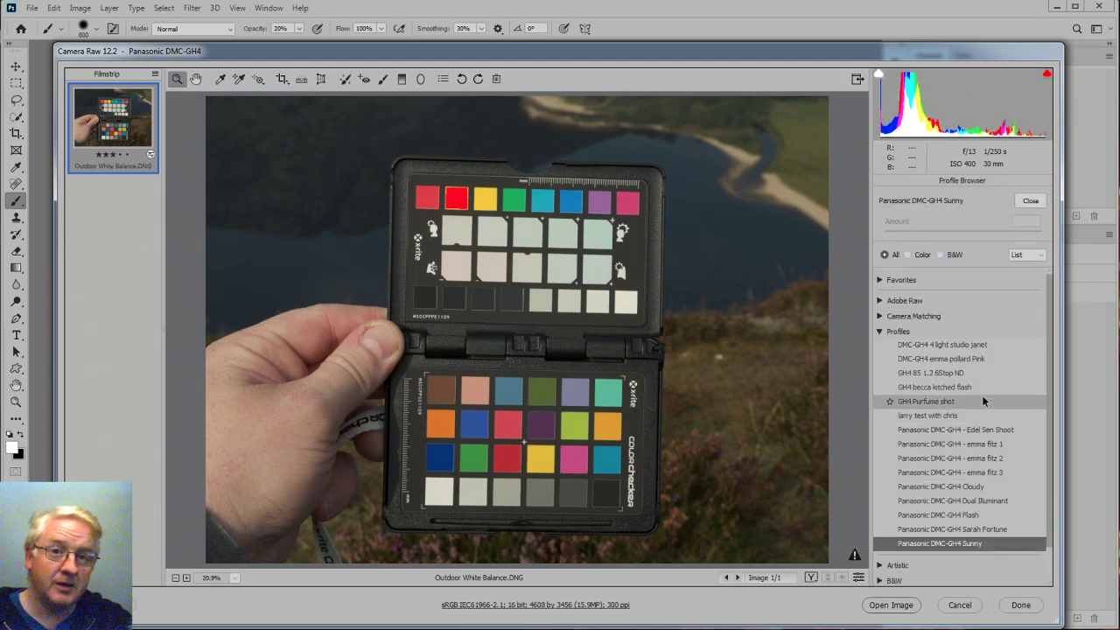
scroll(982, 394, "down", 2)
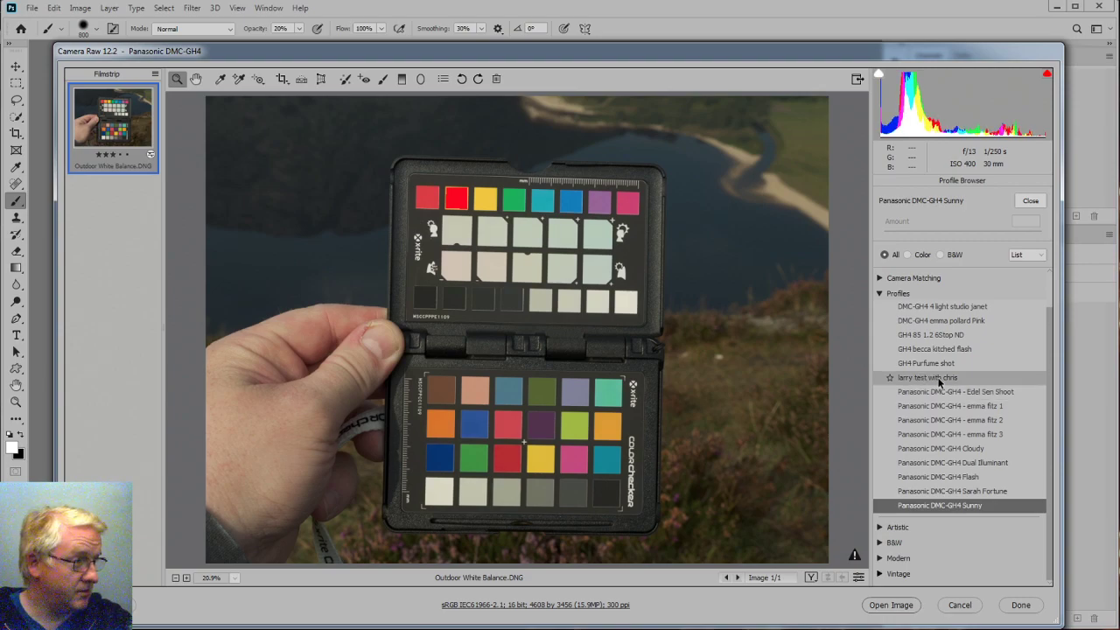
left_click(939, 380)
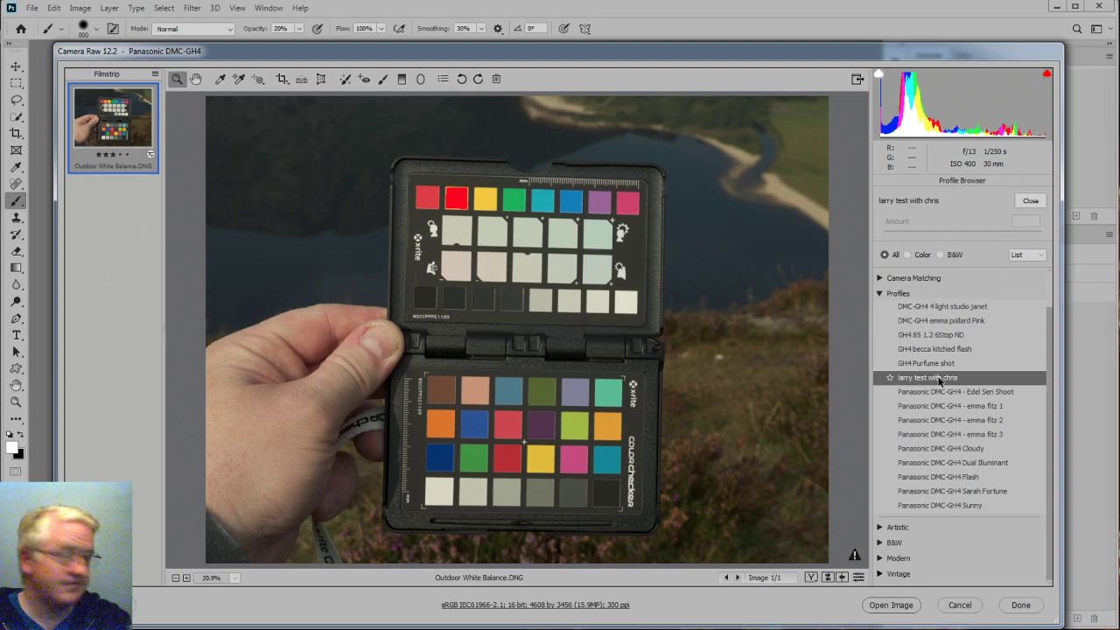
left_click(1029, 200)
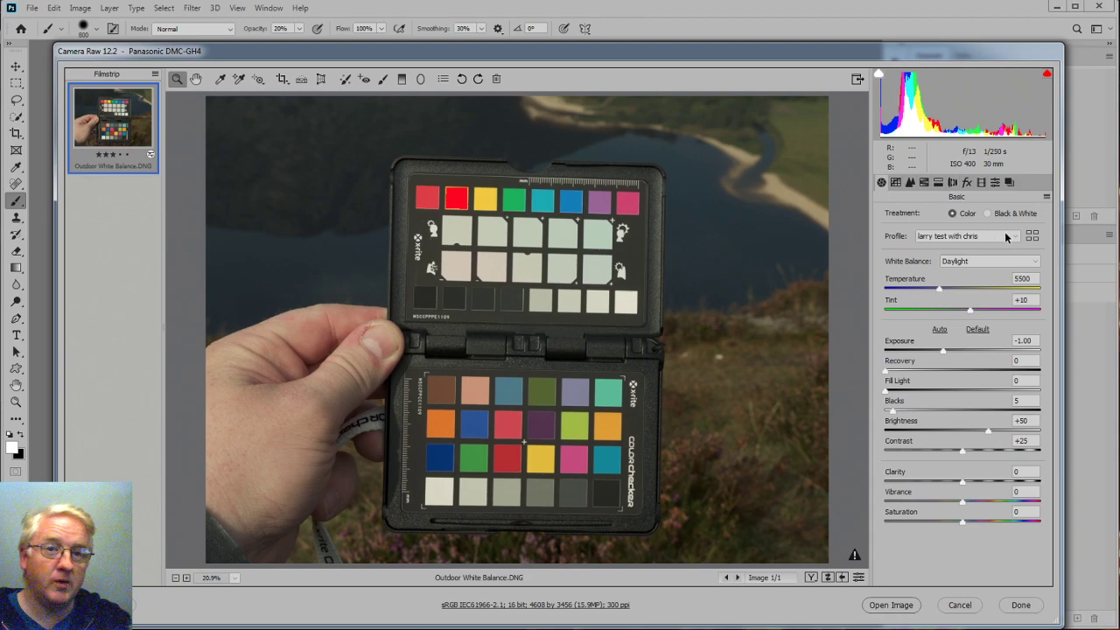
- Switch the chart photo to the Adobe Standard profile for comparison, and reapply the custom test profile
left_click(1018, 236)
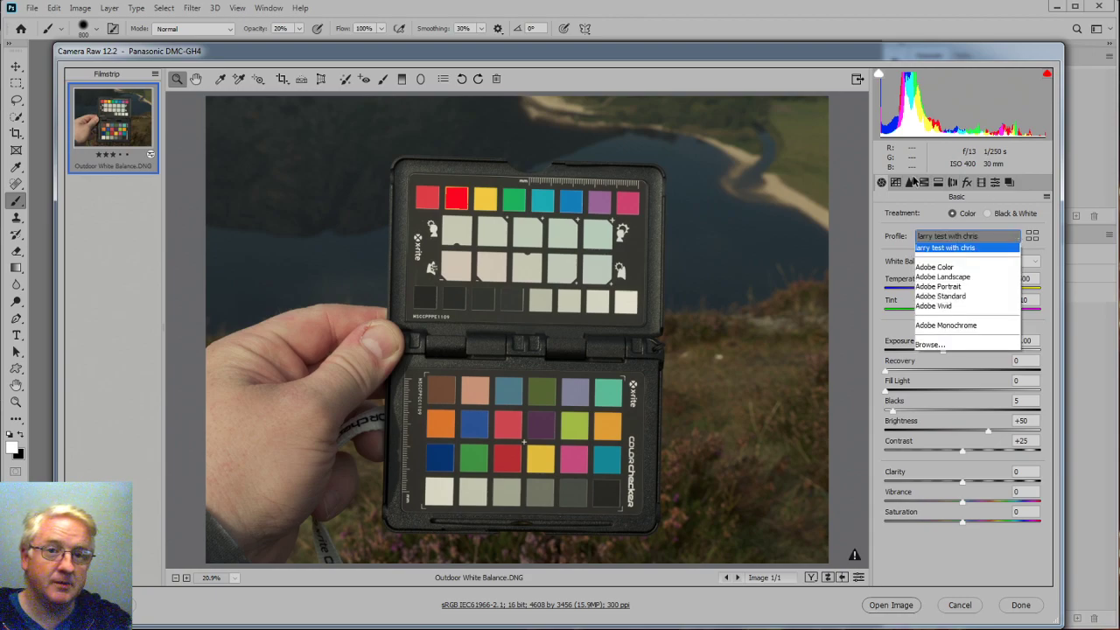
left_click(917, 297)
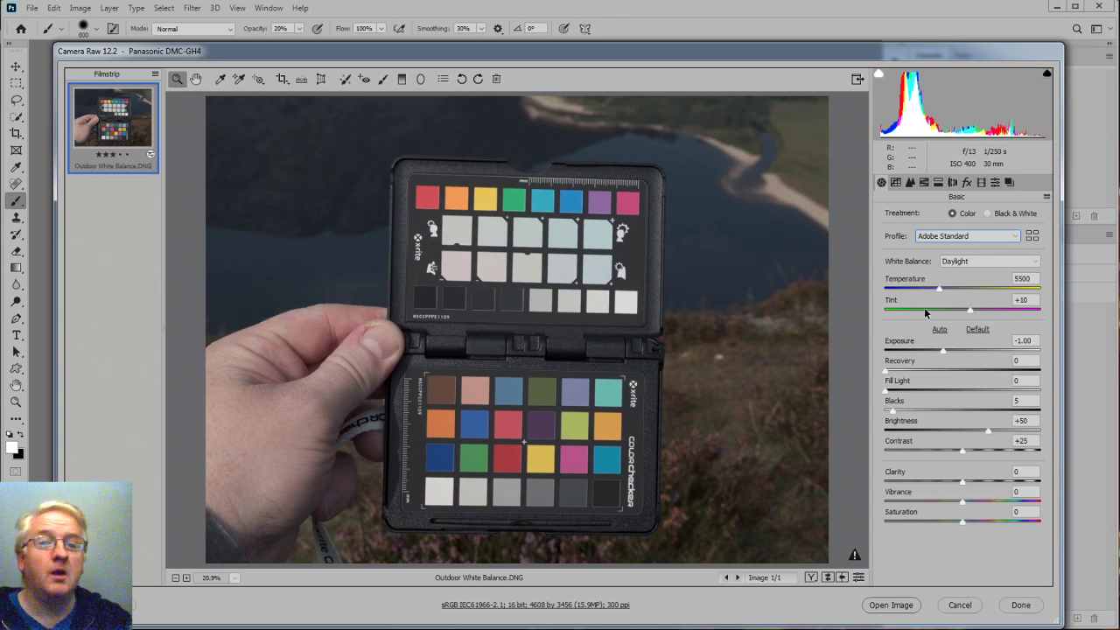
left_click(1032, 237)
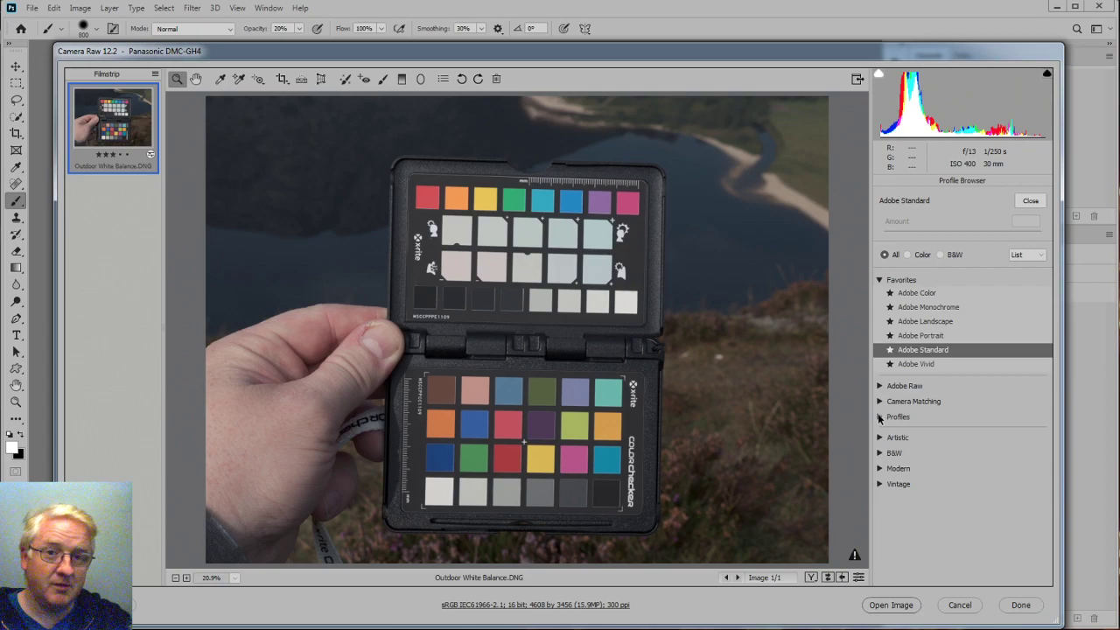
left_click(880, 417)
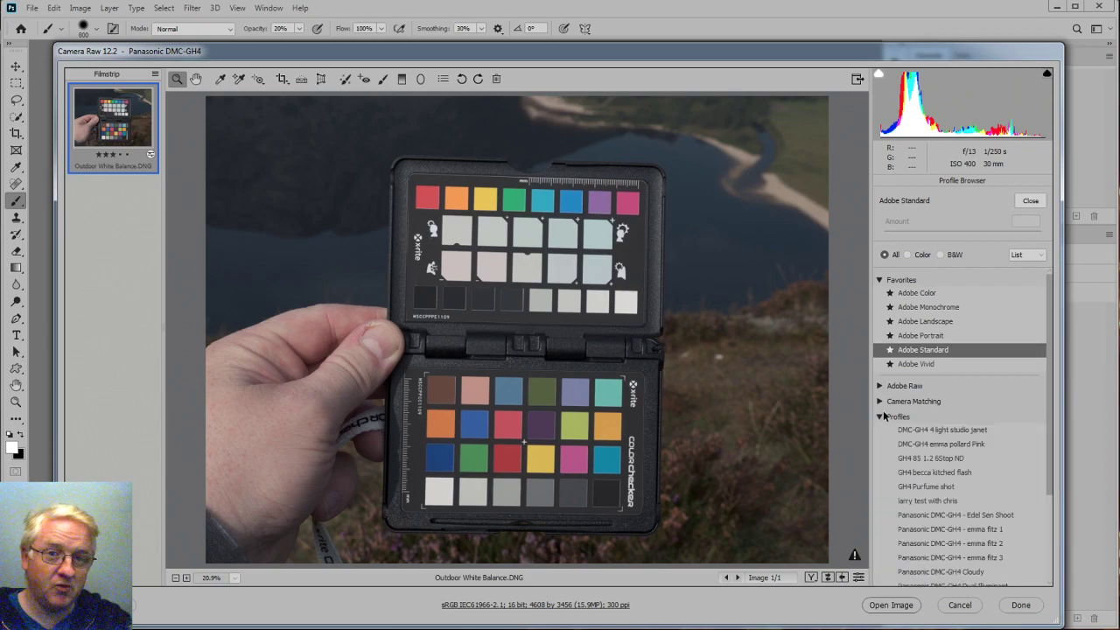
left_click(924, 500)
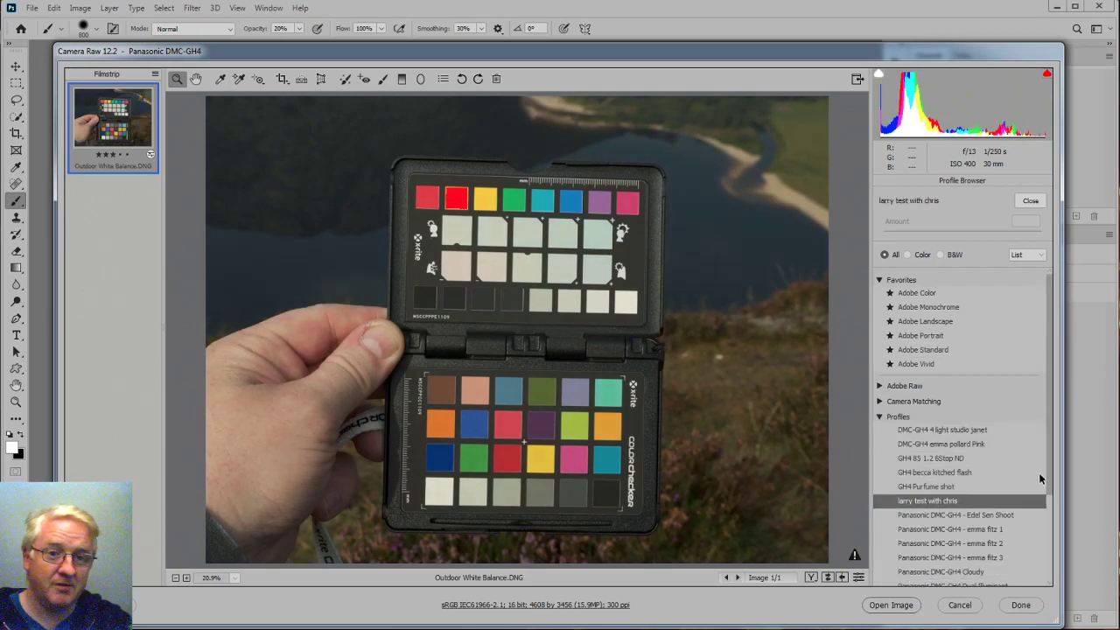
left_click(1030, 201)
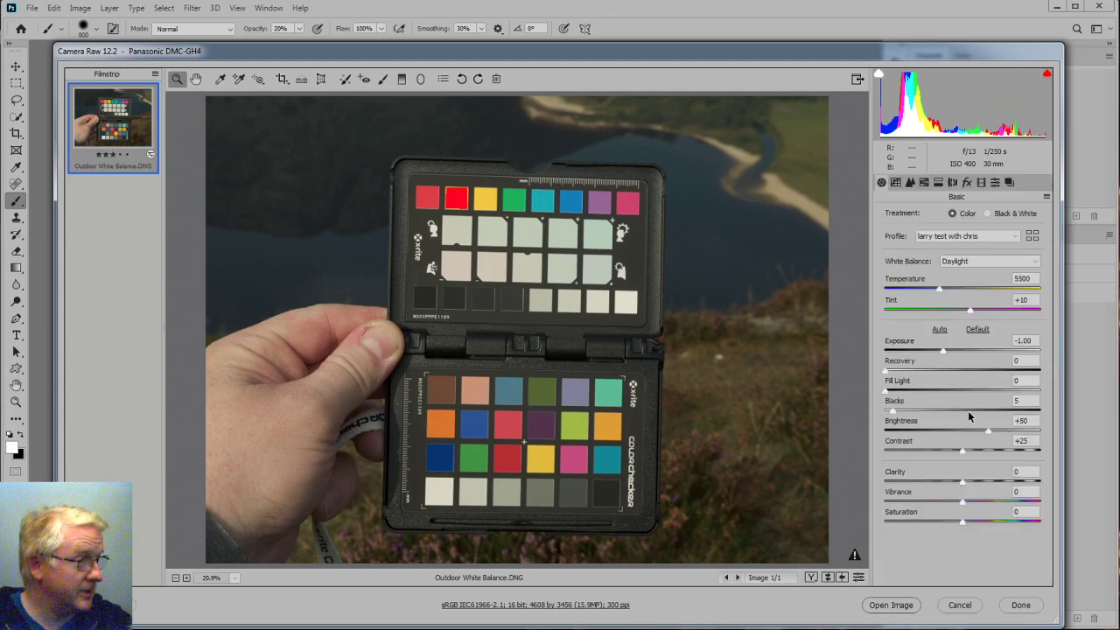